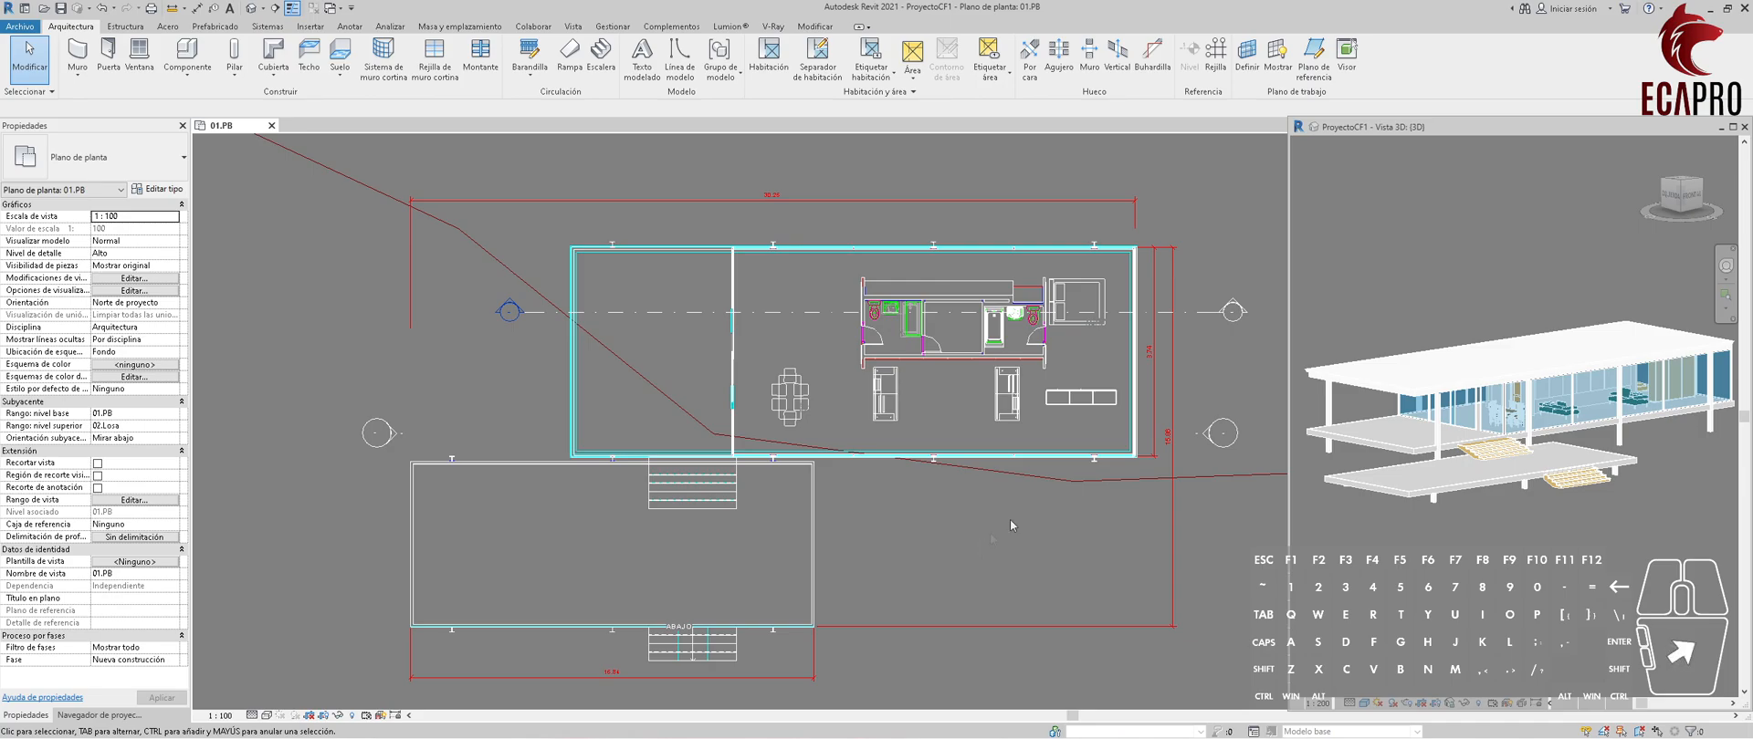
{"action": "left_click", "coordinate": [990, 510]}
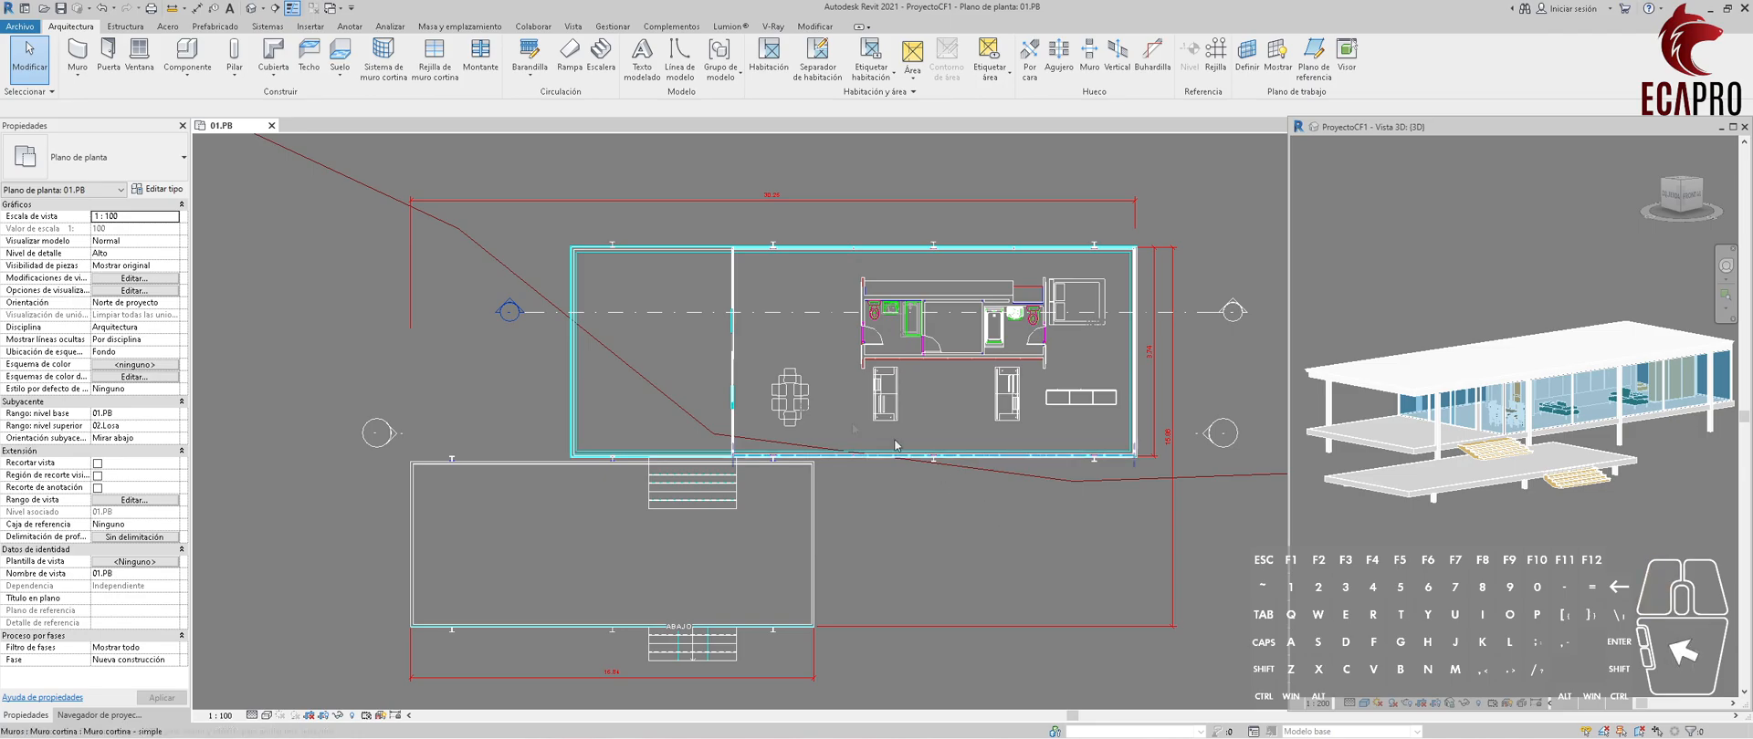
{"action": "left_click", "coordinate": [281, 240]}
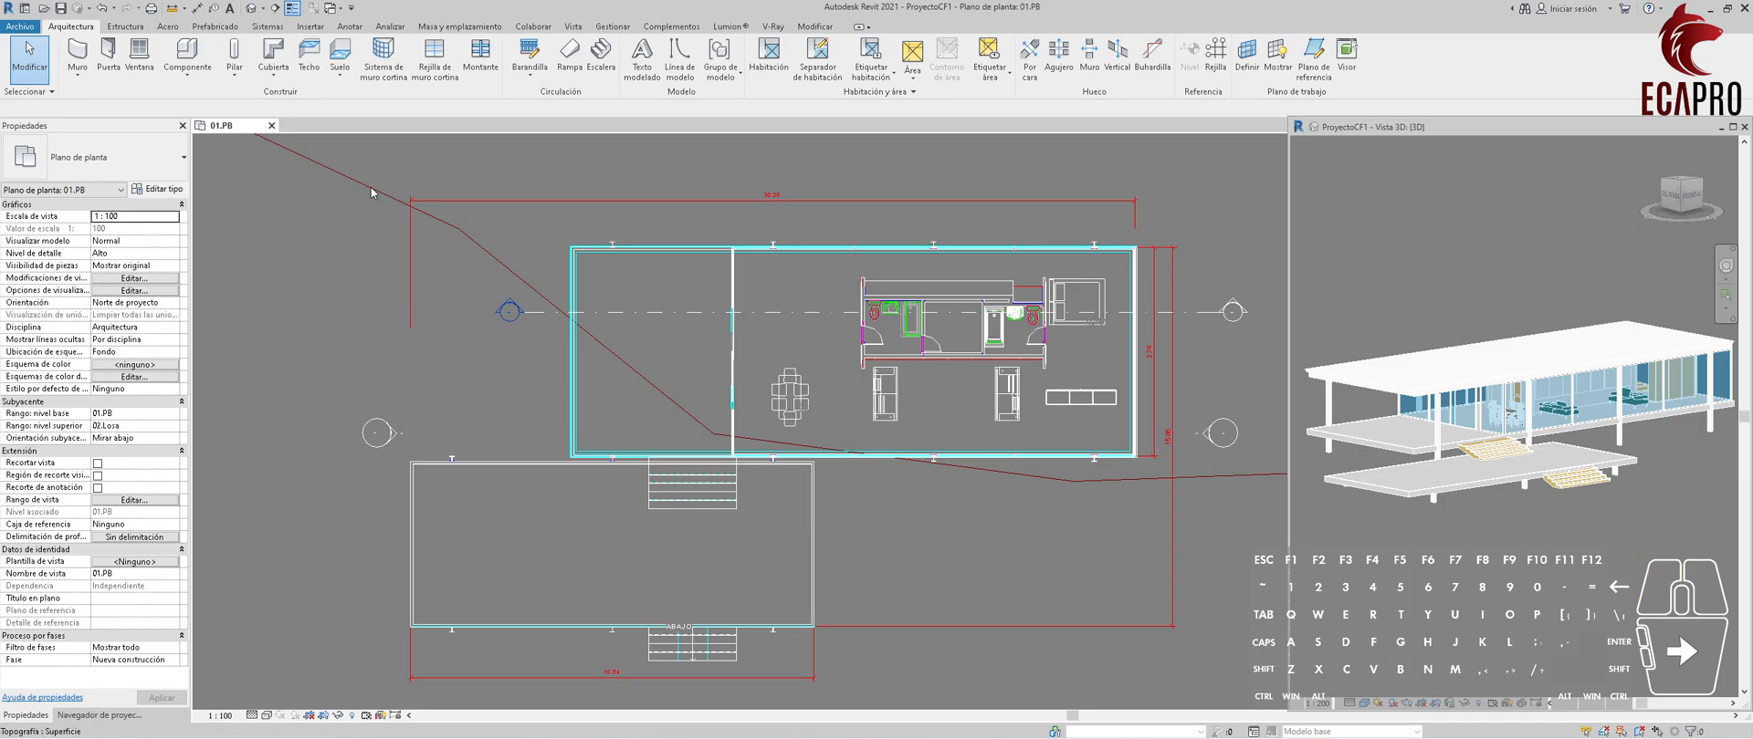
{"action": "left_click", "coordinate": [84, 26]}
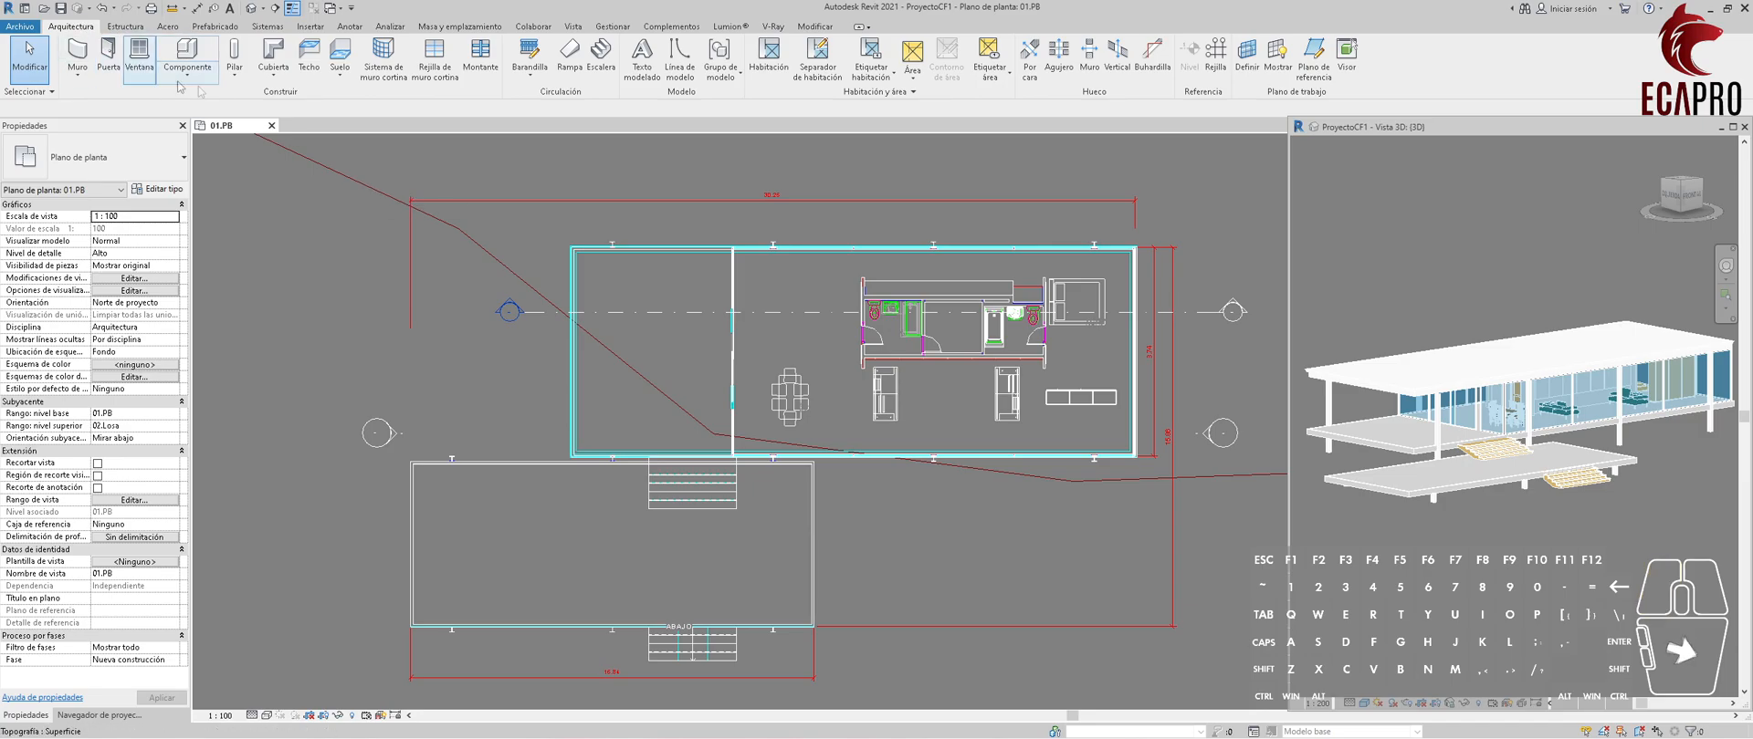
{"action": "left_click", "coordinate": [1207, 100]}
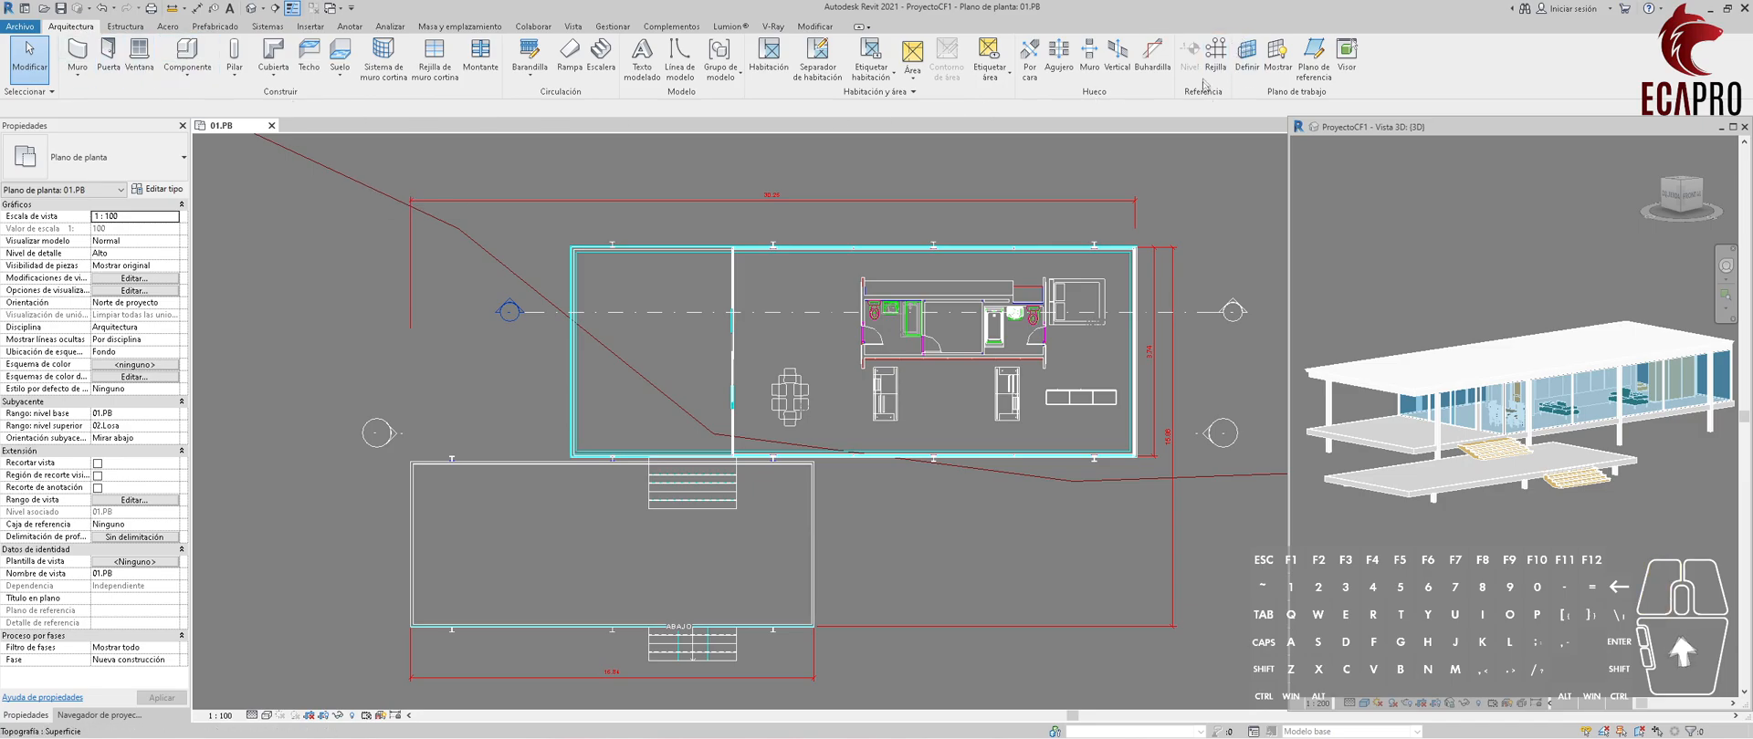
Draw a horizontal grid line through the web midpoint of the house's upper row of steel columns, extending past the right side.
{"action": "left_click", "coordinate": [1215, 53]}
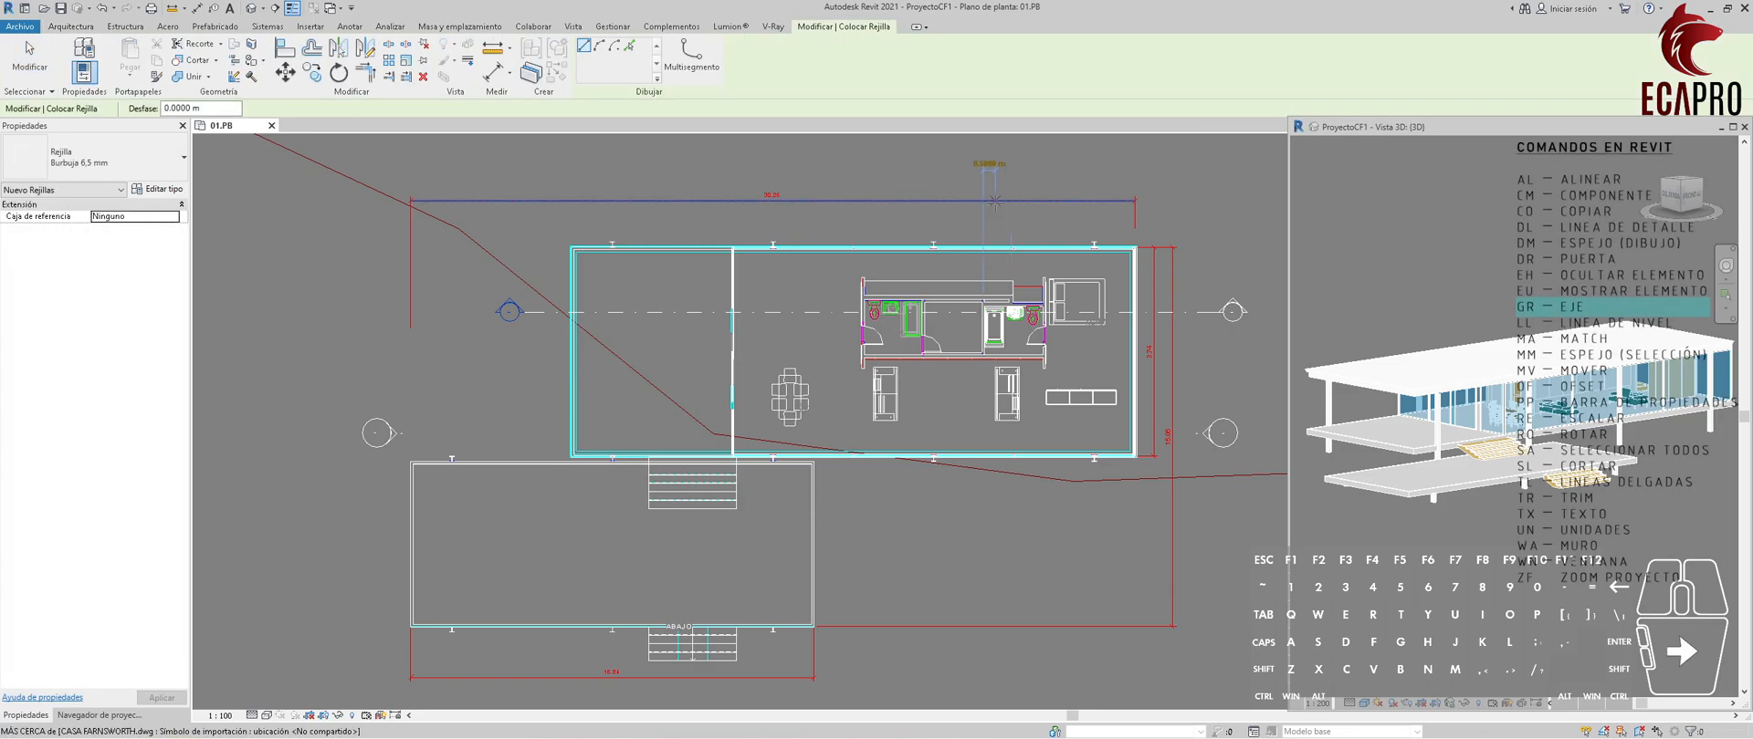
{"action": "key", "text": "Escape"}
{"action": "key", "text": "Escape"}
{"action": "key", "text": "g"}
{"action": "key", "text": "r"}
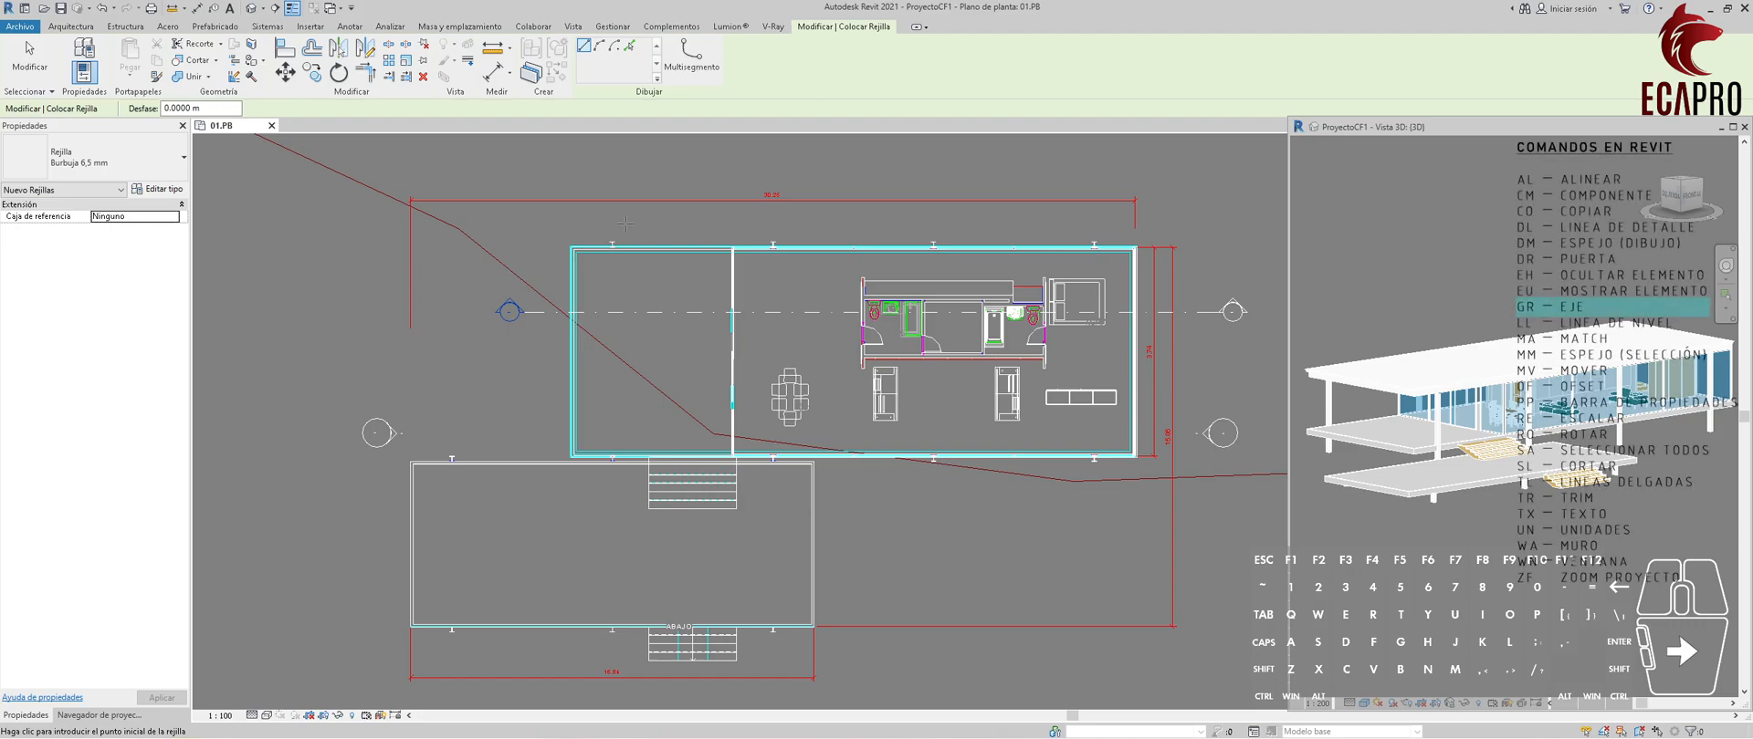
{"action": "scroll", "coordinate": [625, 223], "scroll_direction": "up", "scroll_amount": 5}
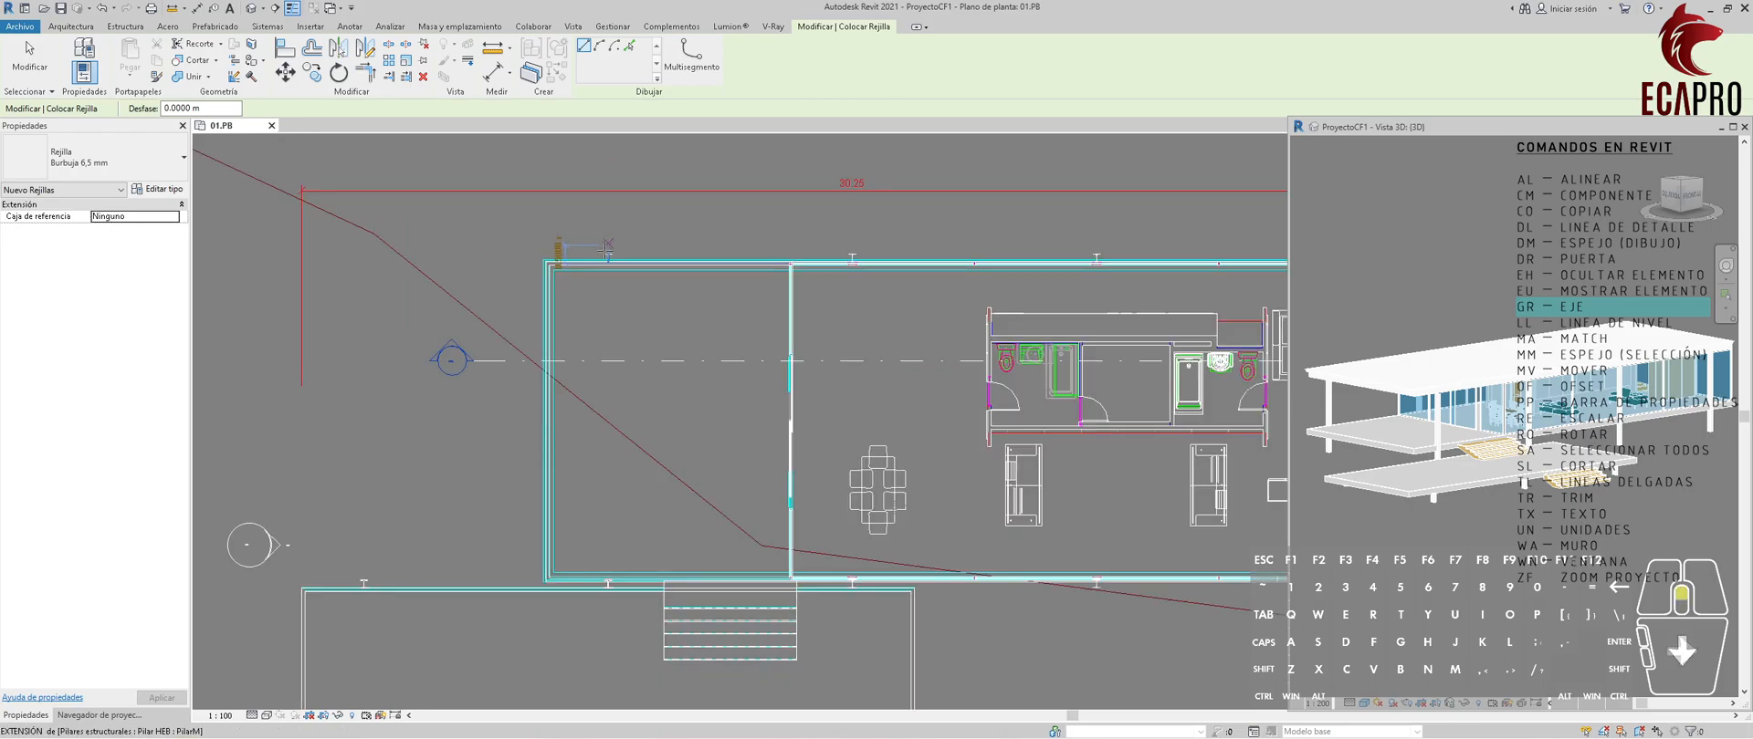
{"action": "scroll", "coordinate": [617, 260], "scroll_direction": "up", "scroll_amount": 5}
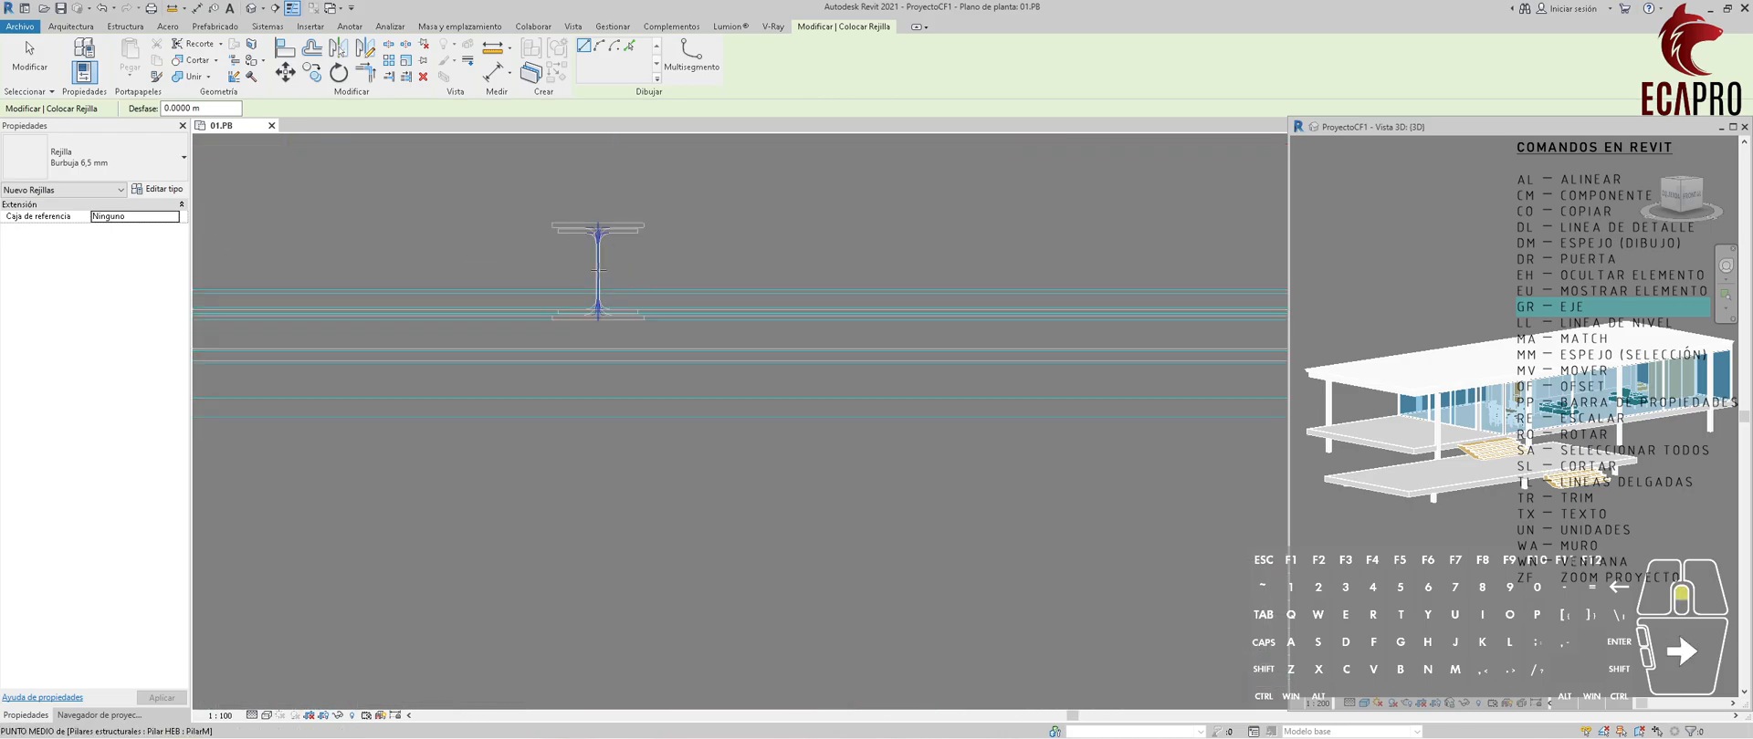
{"action": "scroll", "coordinate": [696, 268], "scroll_direction": "down", "scroll_amount": 4}
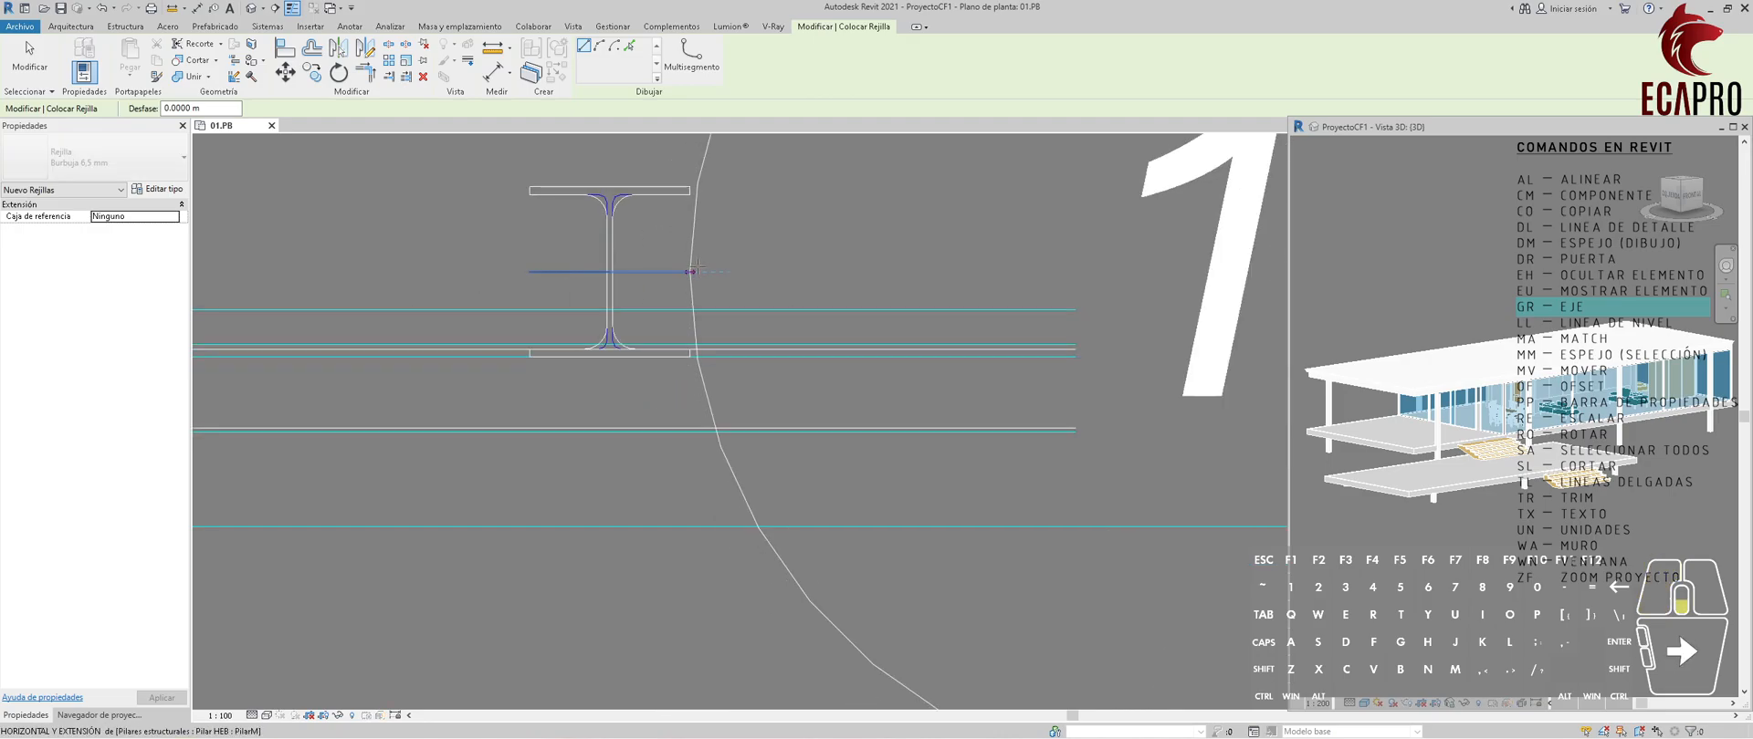
{"action": "scroll", "coordinate": [695, 268], "scroll_direction": "down", "scroll_amount": 8}
{"action": "left_click", "coordinate": [1173, 266]}
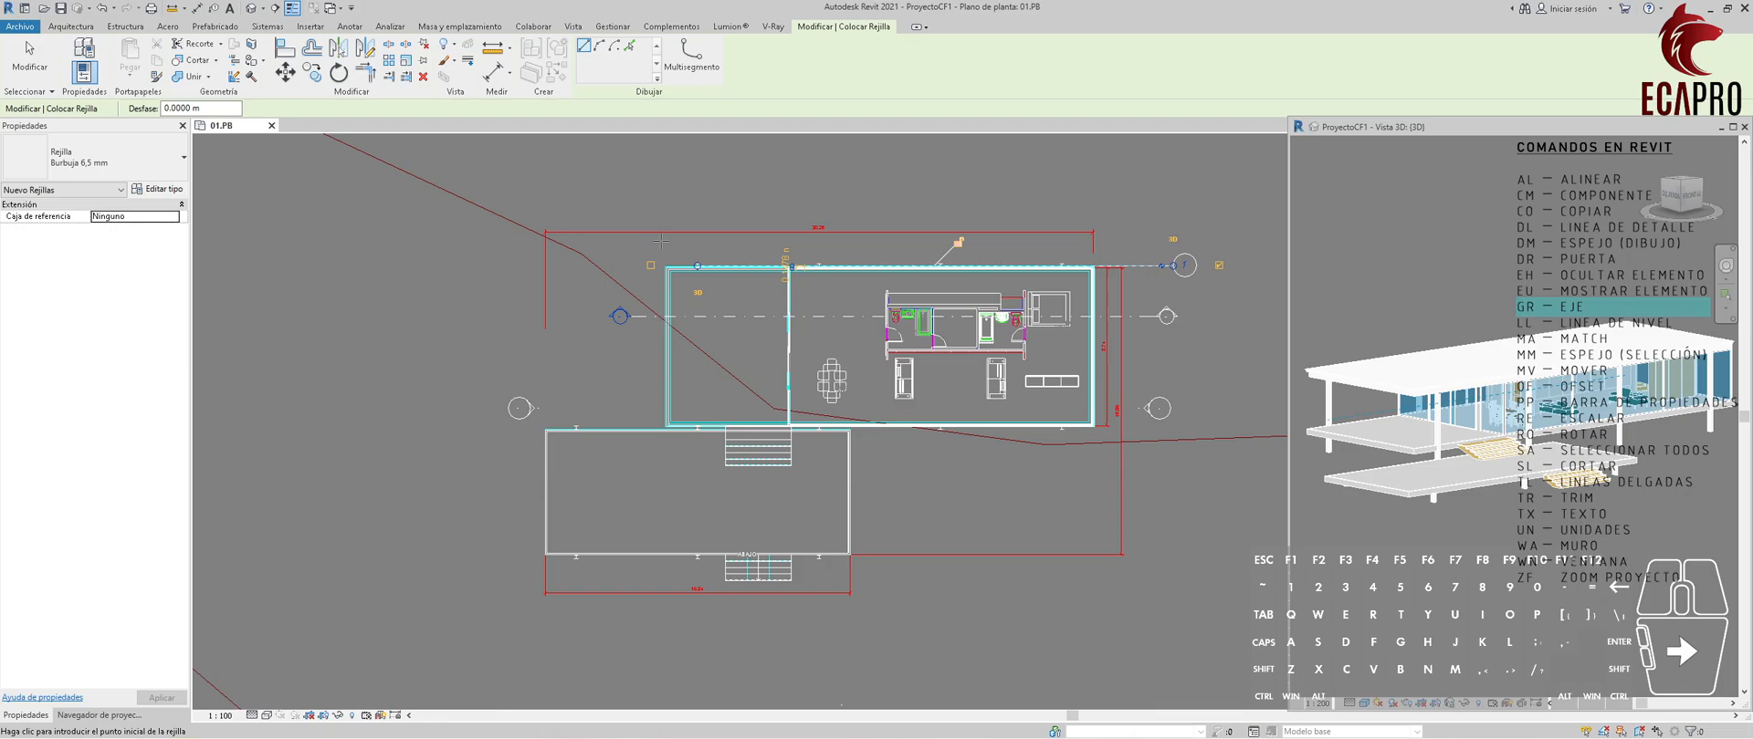
{"action": "key", "text": "Escape"}
{"action": "key", "text": "Escape"}
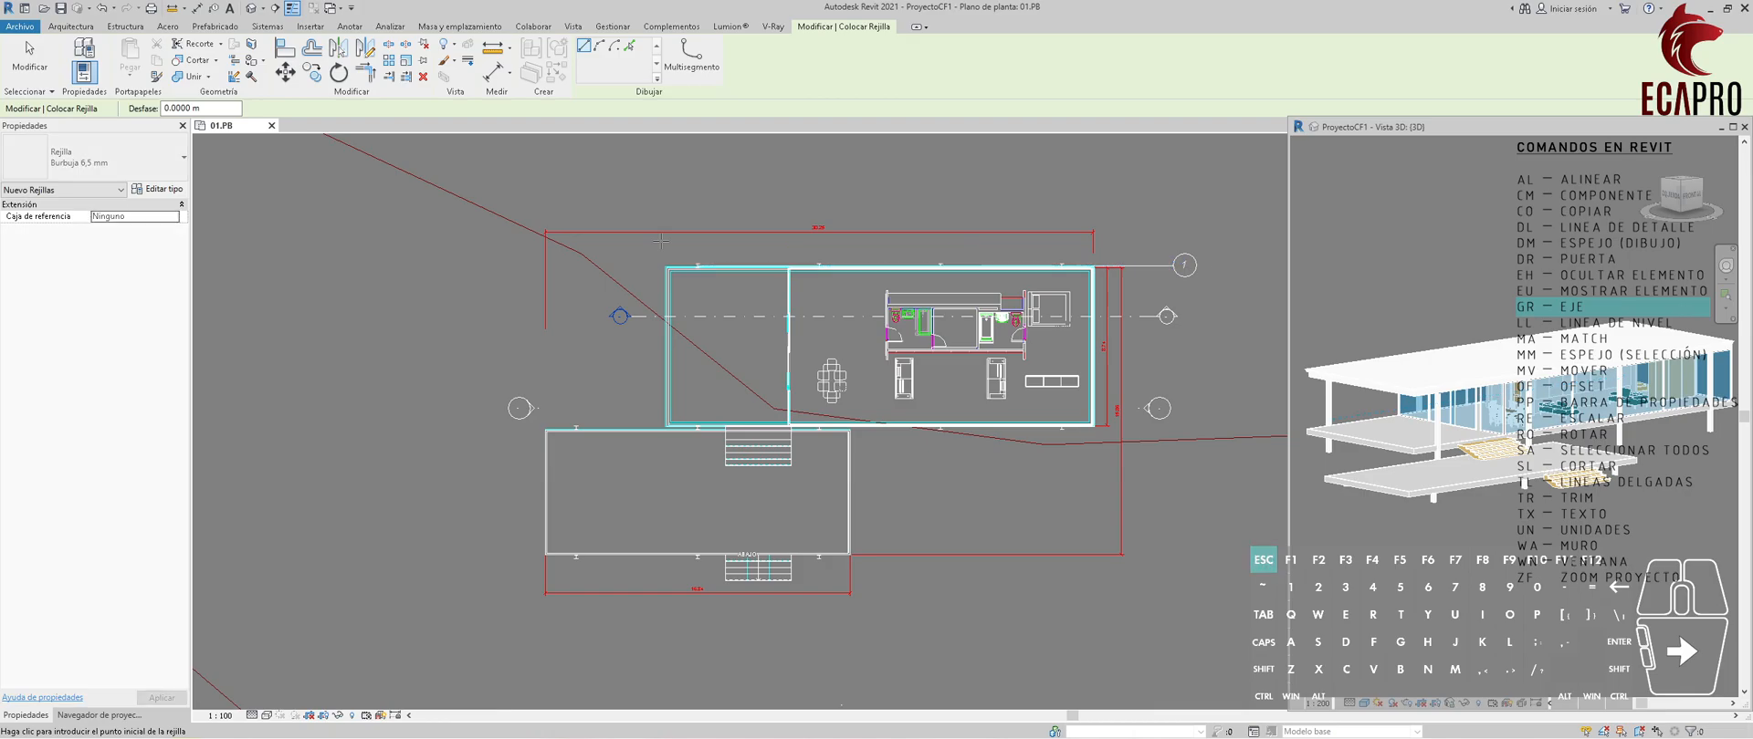
Show the bubble at grid 1's left end and stretch both ends of the grid farther out beyond the house.
{"action": "left_click", "coordinate": [1141, 268]}
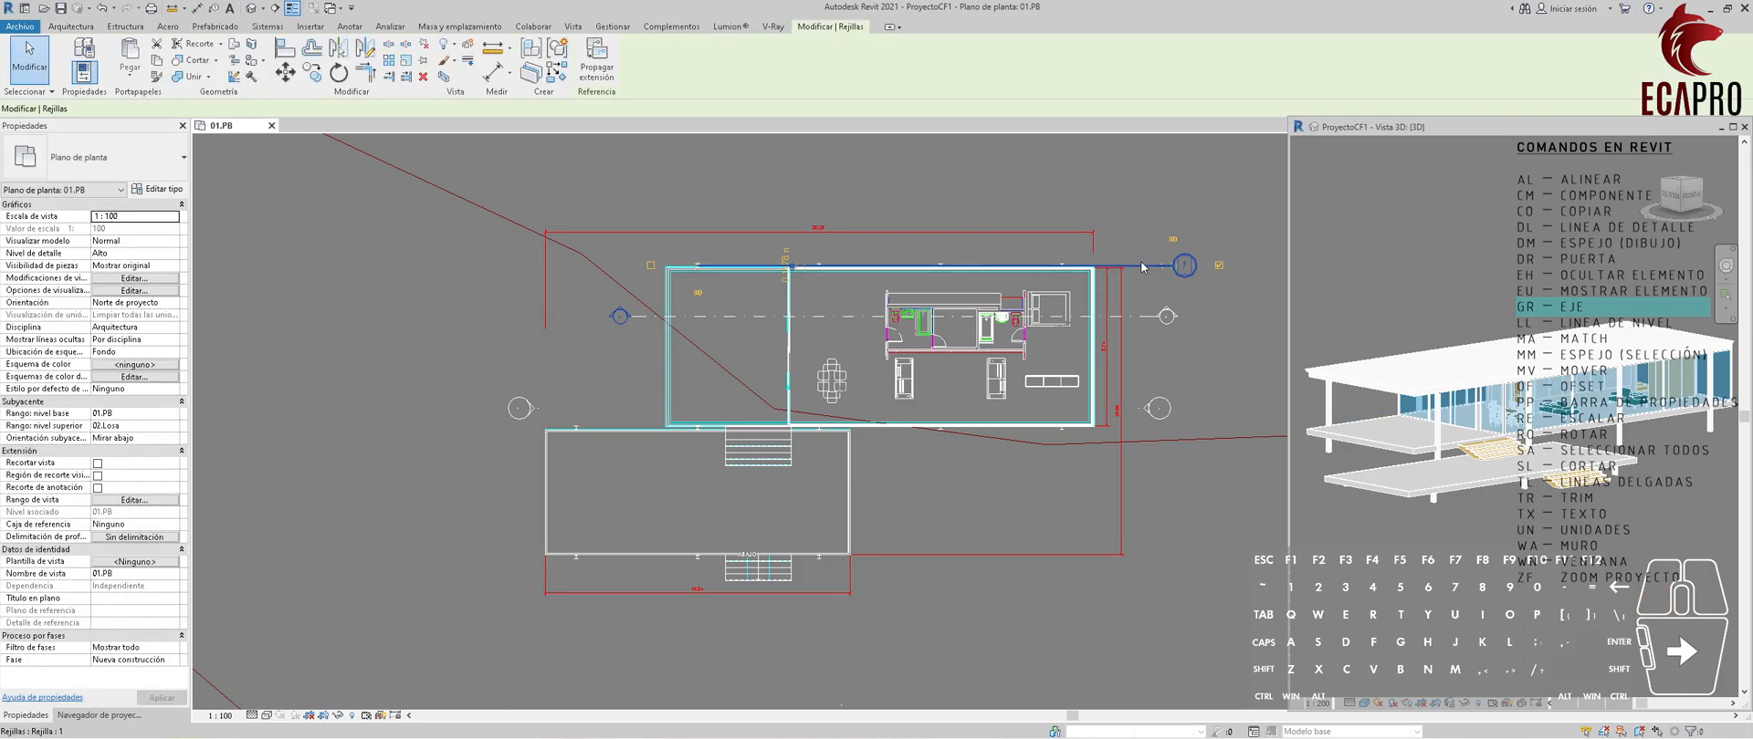
{"action": "left_click", "coordinate": [651, 267]}
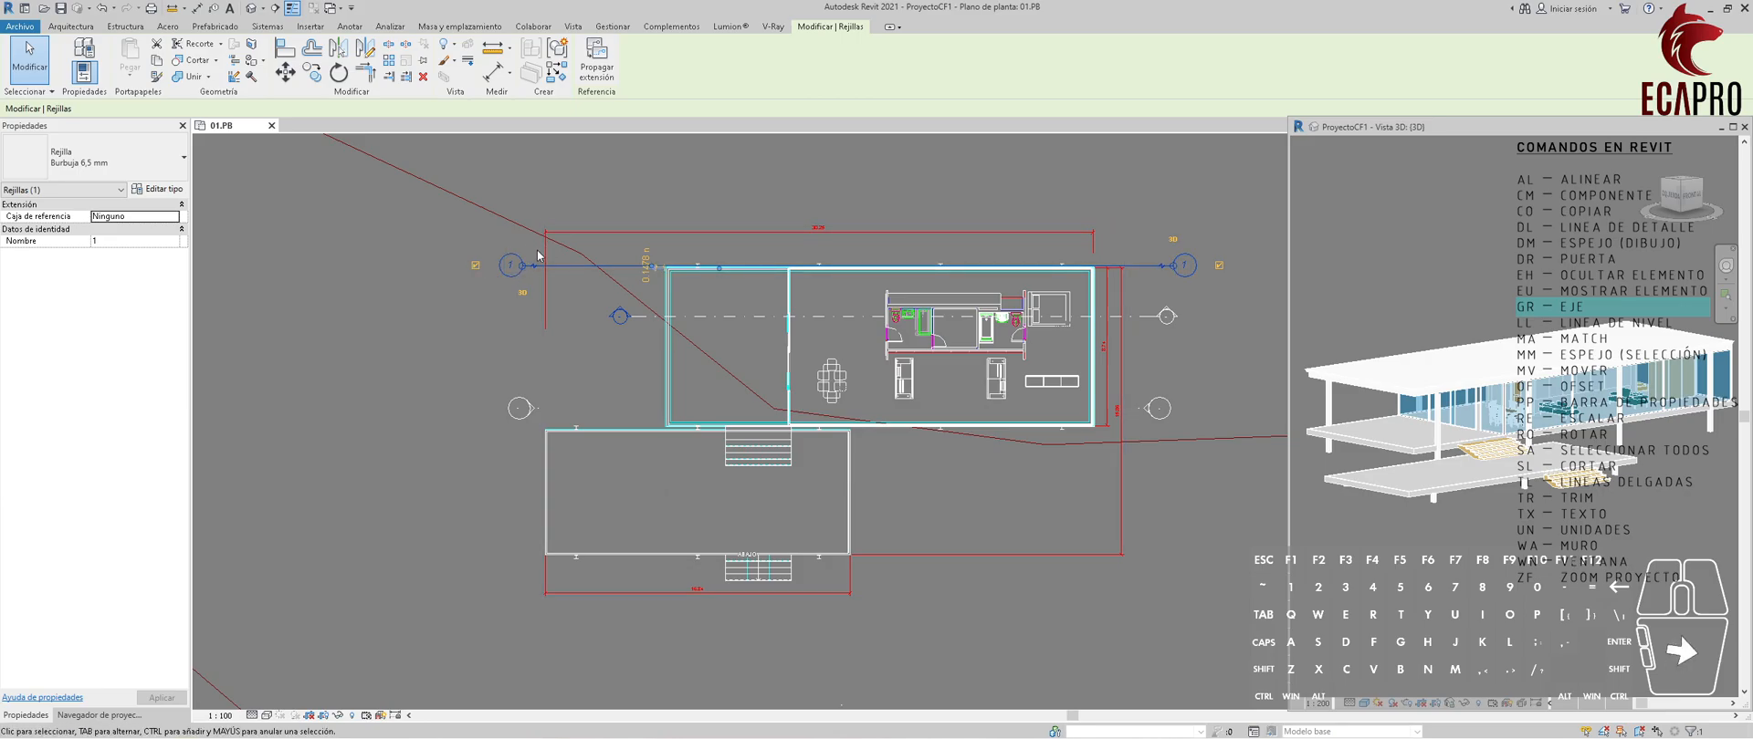
{"action": "left_click_drag", "start_coordinate": [522, 266], "coordinate": [415, 265]}
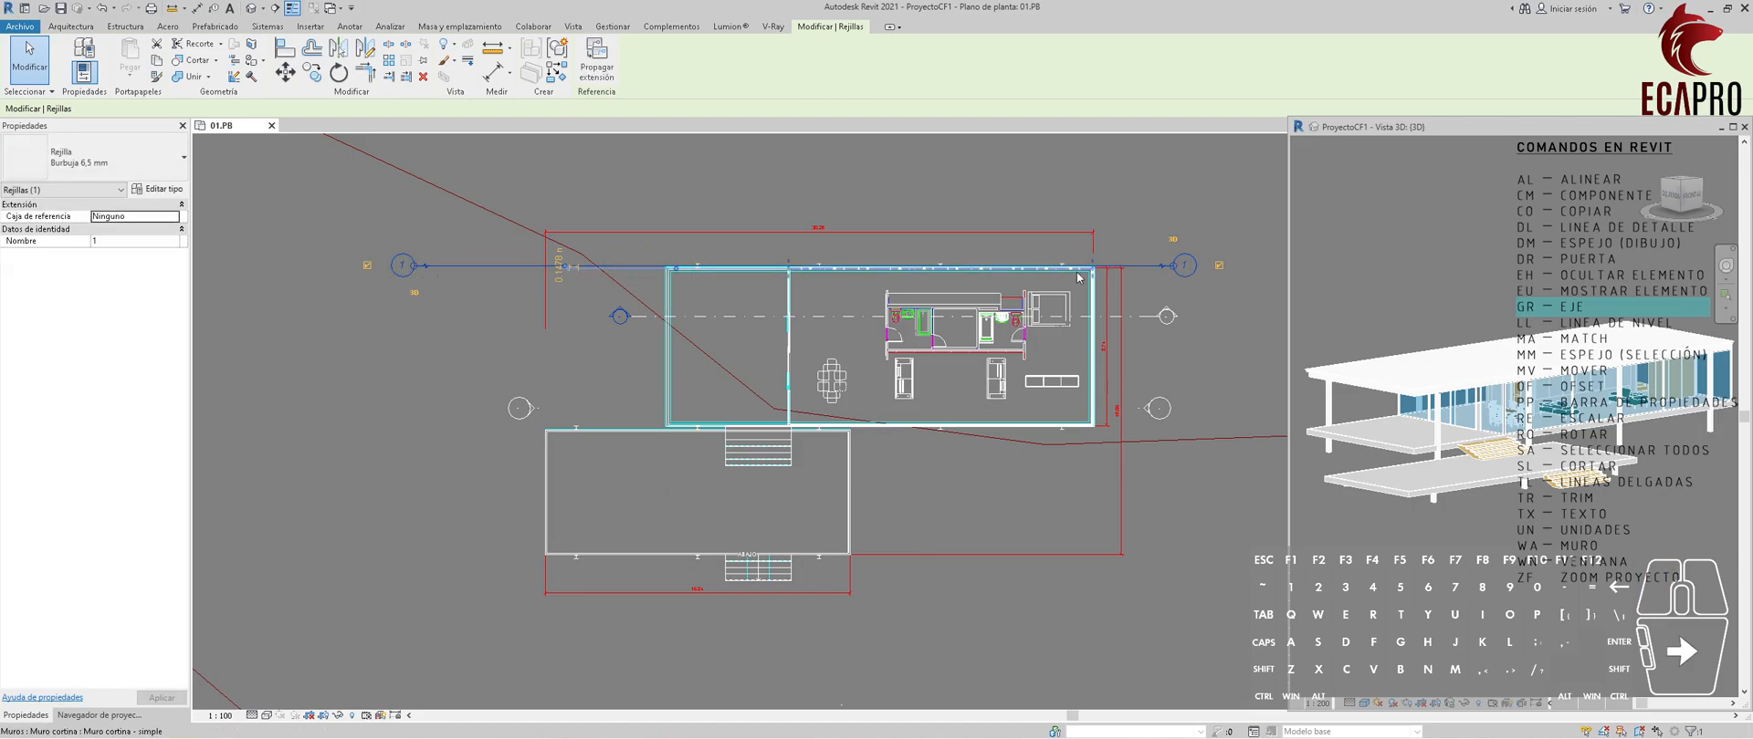
{"action": "scroll", "coordinate": [946, 242], "scroll_direction": "down", "scroll_amount": 2}
{"action": "left_click_drag", "start_coordinate": [1118, 267], "coordinate": [1203, 259]}
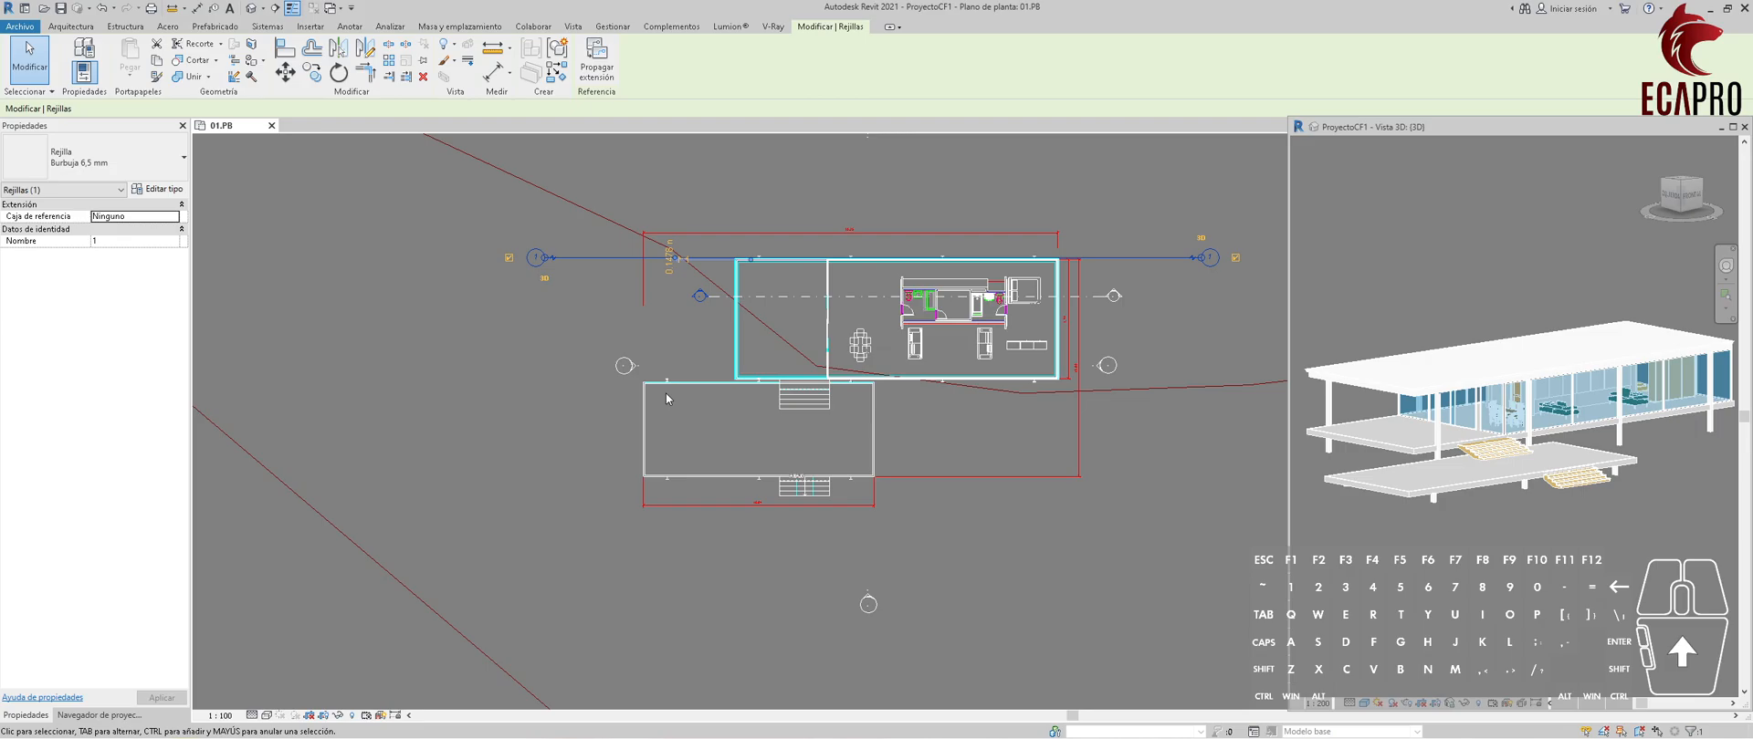
{"action": "left_click", "coordinate": [625, 185]}
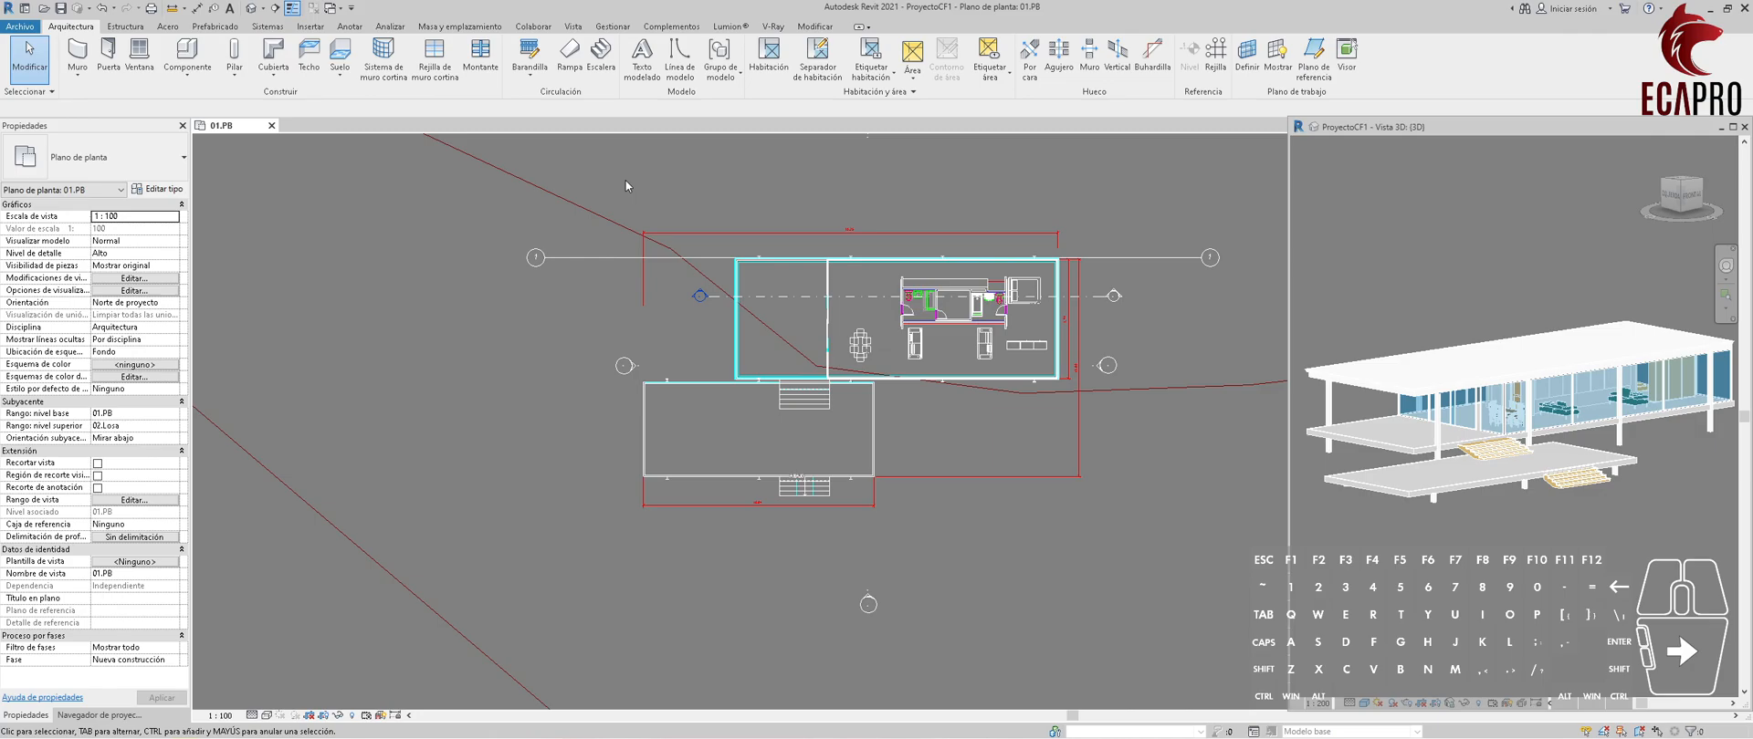
Draw a 4 m horizontal detail line extending left from the lower-left corner of the terrace.
{"action": "left_click", "coordinate": [350, 26]}
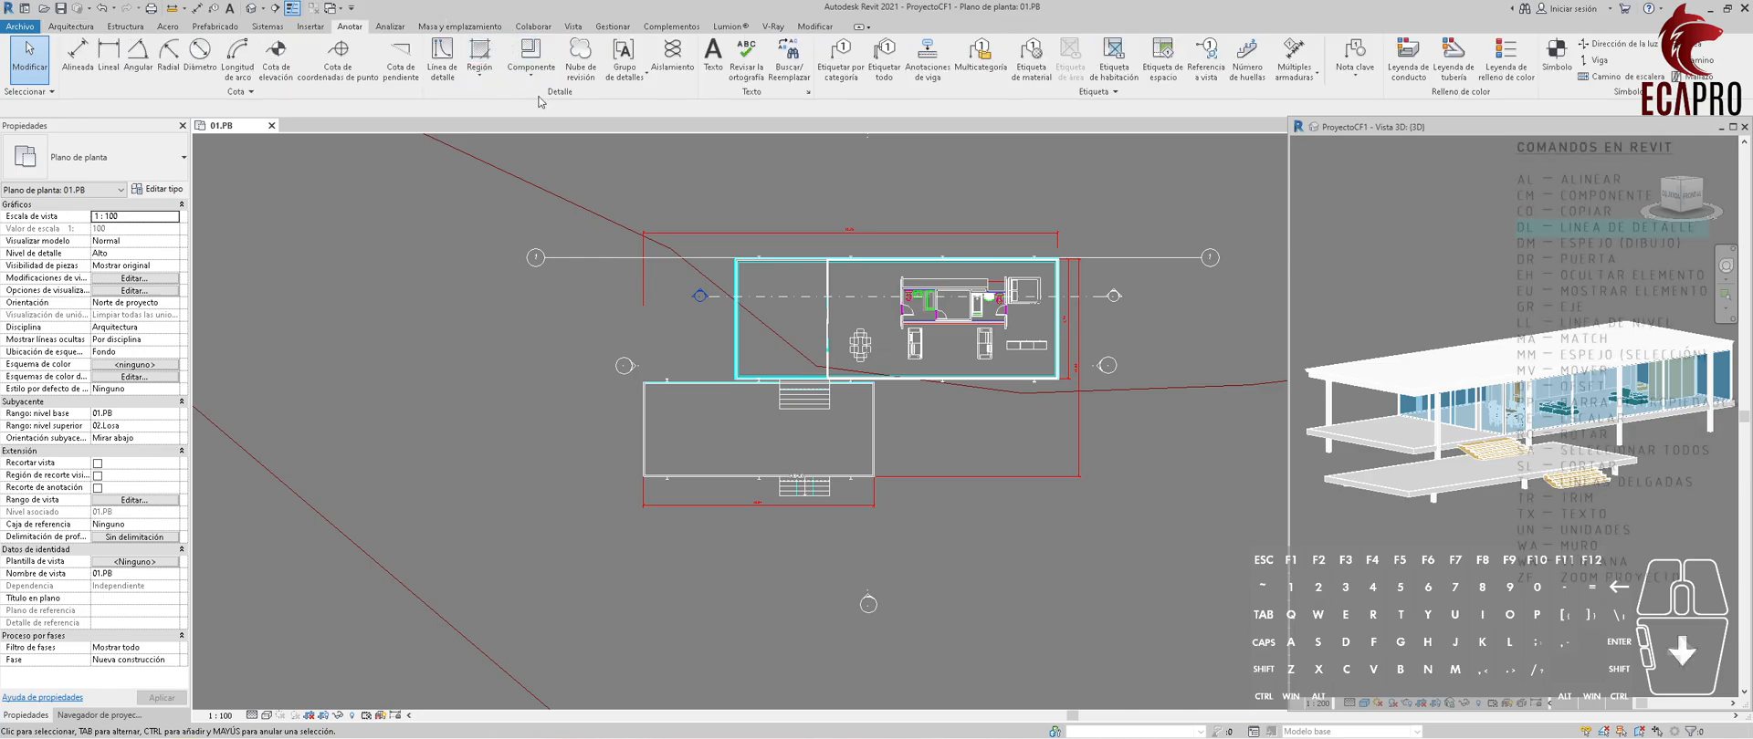
{"action": "left_click", "coordinate": [442, 68]}
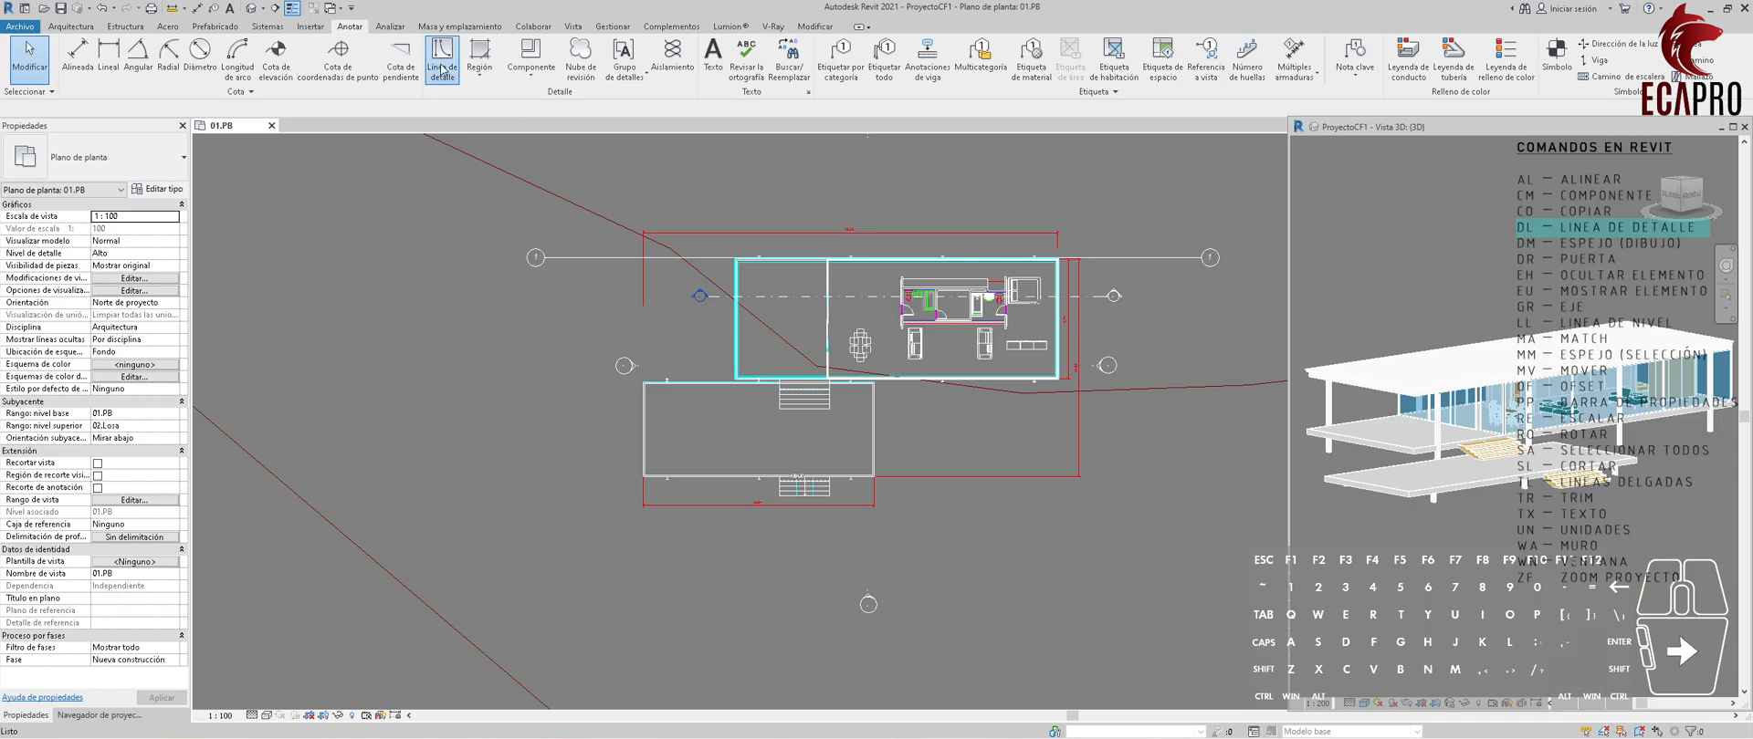
{"action": "key", "text": "Escape"}
{"action": "key", "text": "d"}
{"action": "key", "text": "l"}
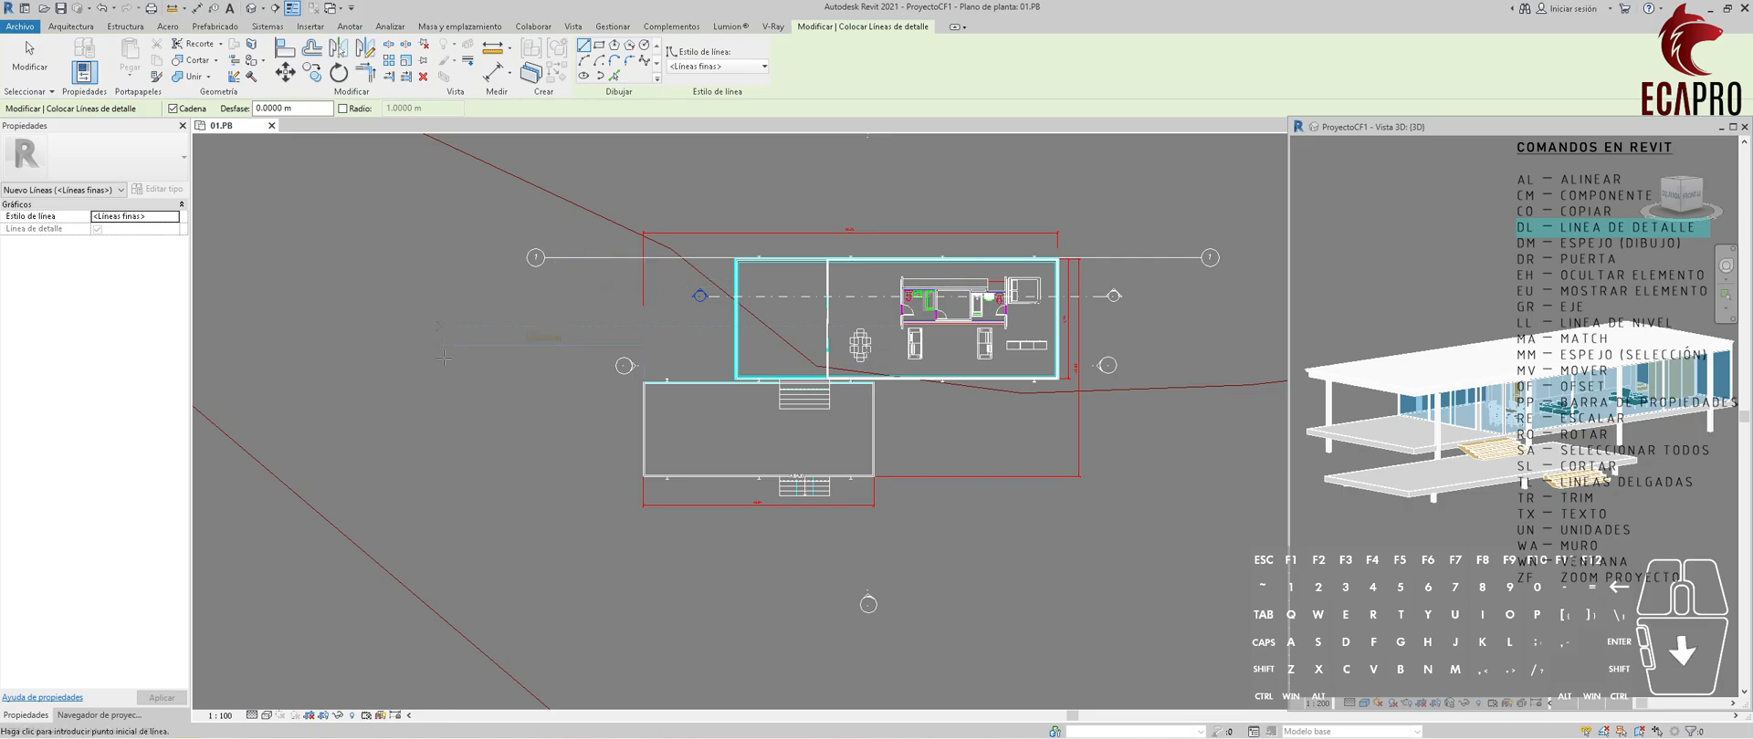
{"action": "scroll", "coordinate": [708, 356], "scroll_direction": "down", "scroll_amount": 1}
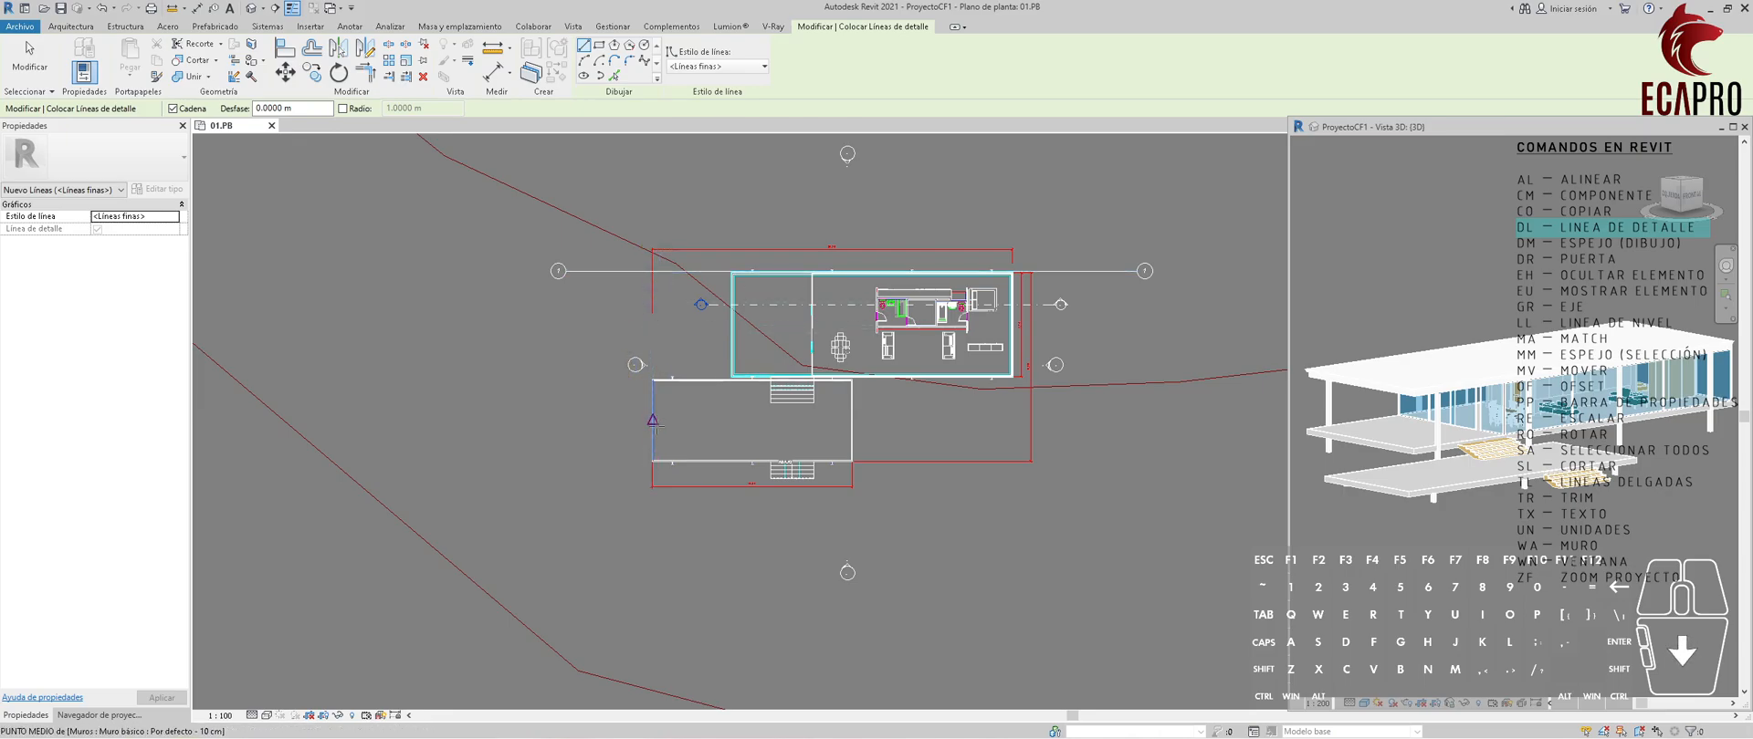
{"action": "scroll", "coordinate": [652, 476], "scroll_direction": "up", "scroll_amount": 5}
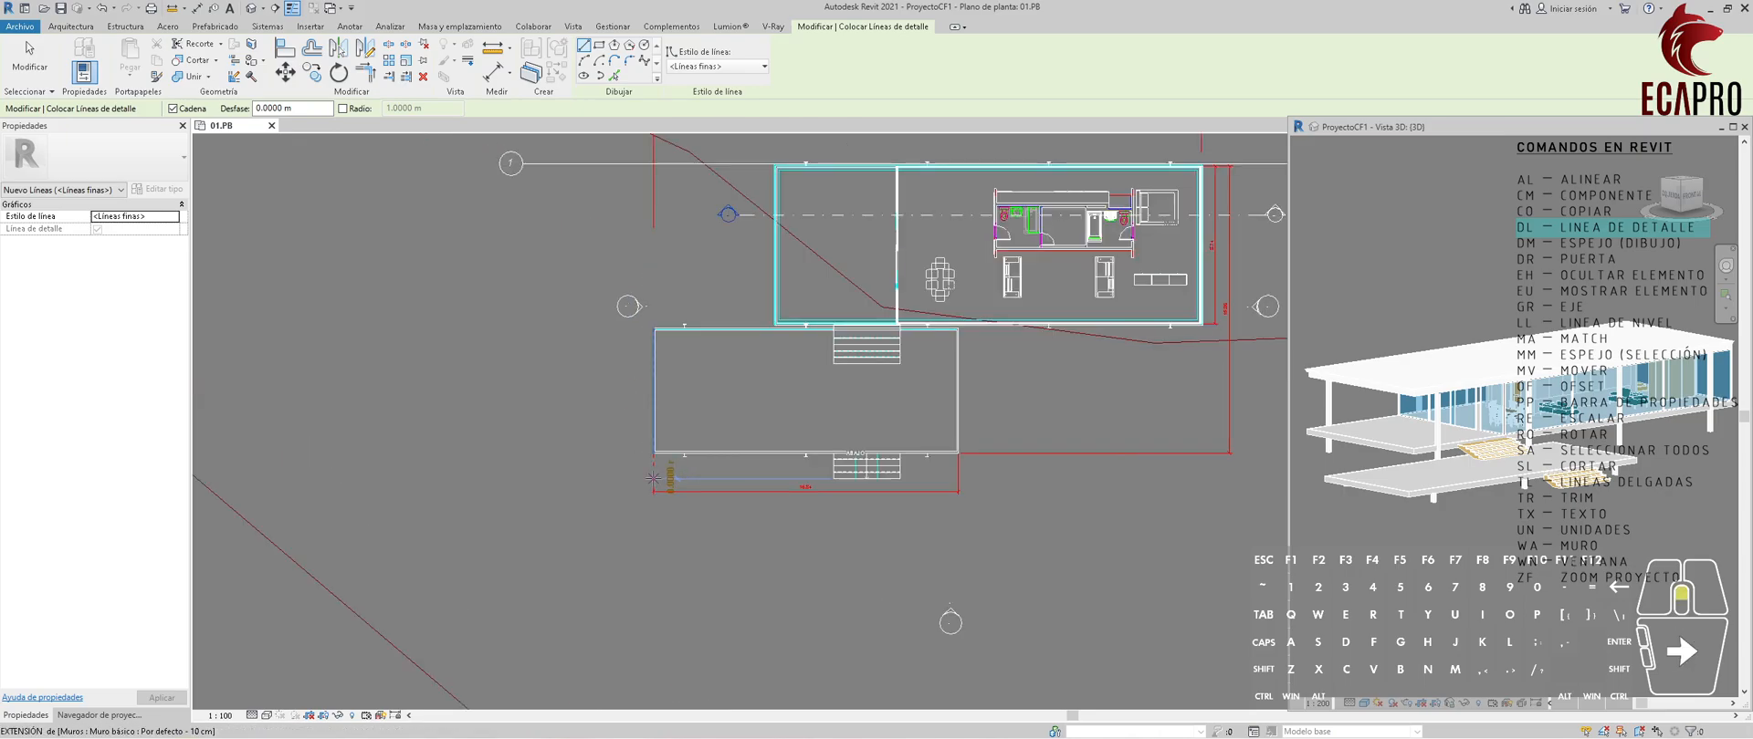
{"action": "scroll", "coordinate": [652, 429], "scroll_direction": "up", "scroll_amount": 5}
{"action": "left_click", "coordinate": [643, 419]}
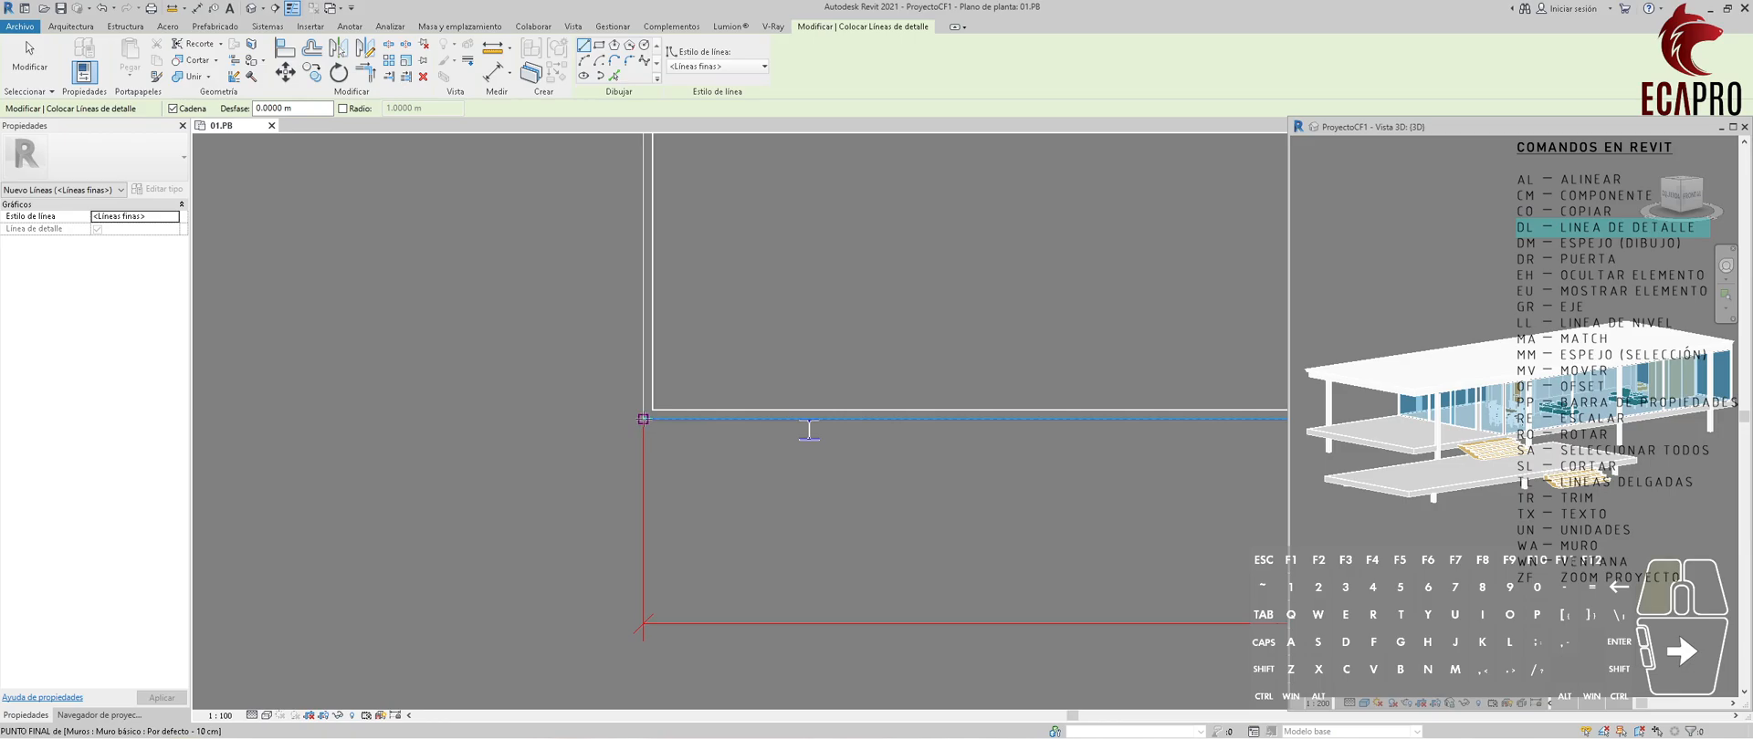
{"action": "type", "text": "4"}
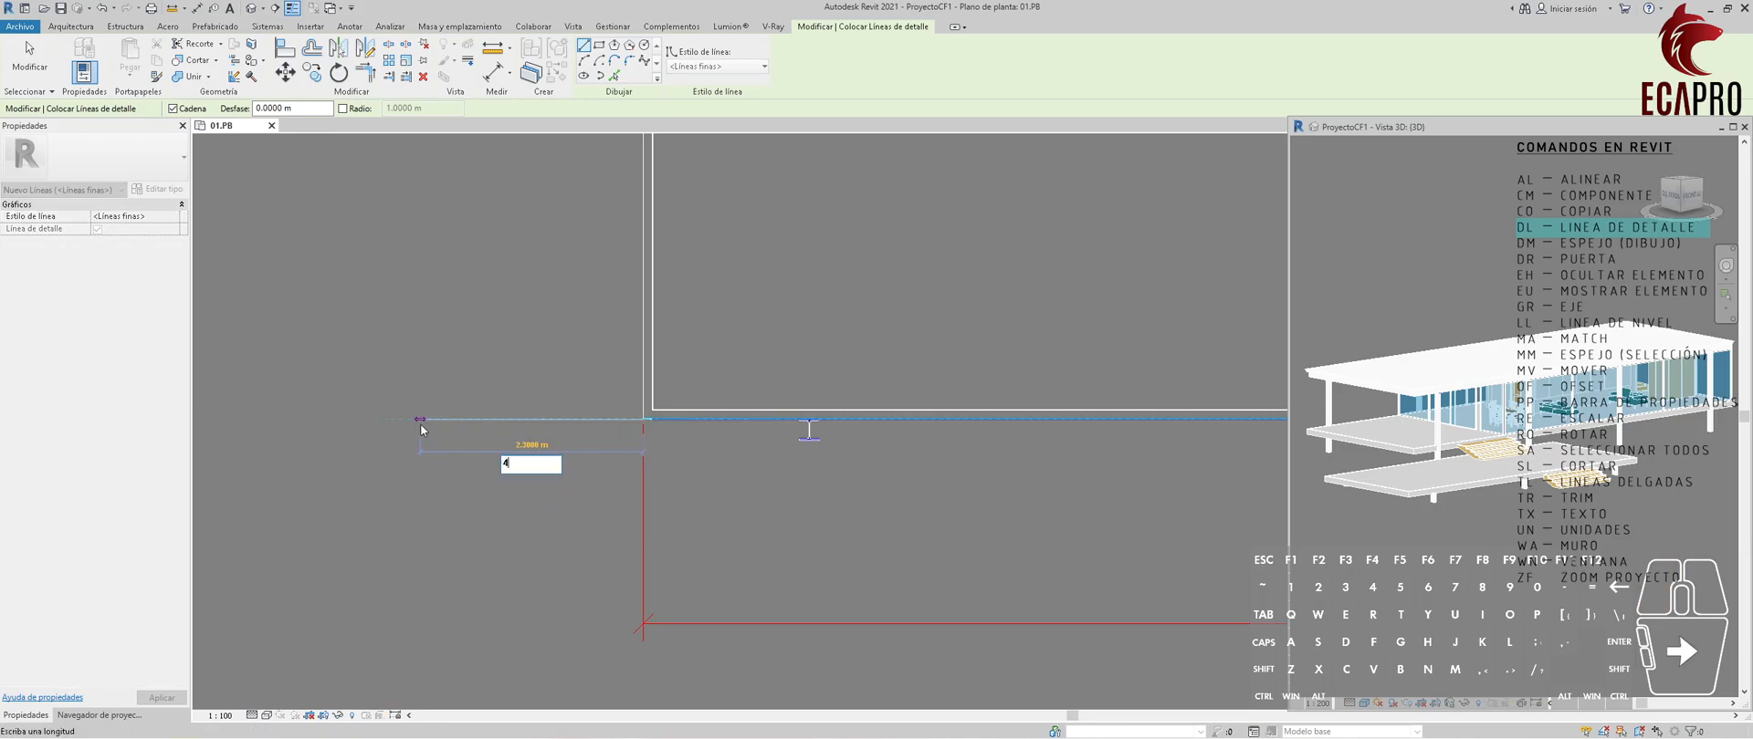
{"action": "key", "text": "Return"}
Continue the detail line vertically upward about 24 m from the outer end of the 4 m line, past grid 1.
{"action": "scroll", "coordinate": [421, 425], "scroll_direction": "down", "scroll_amount": 6}
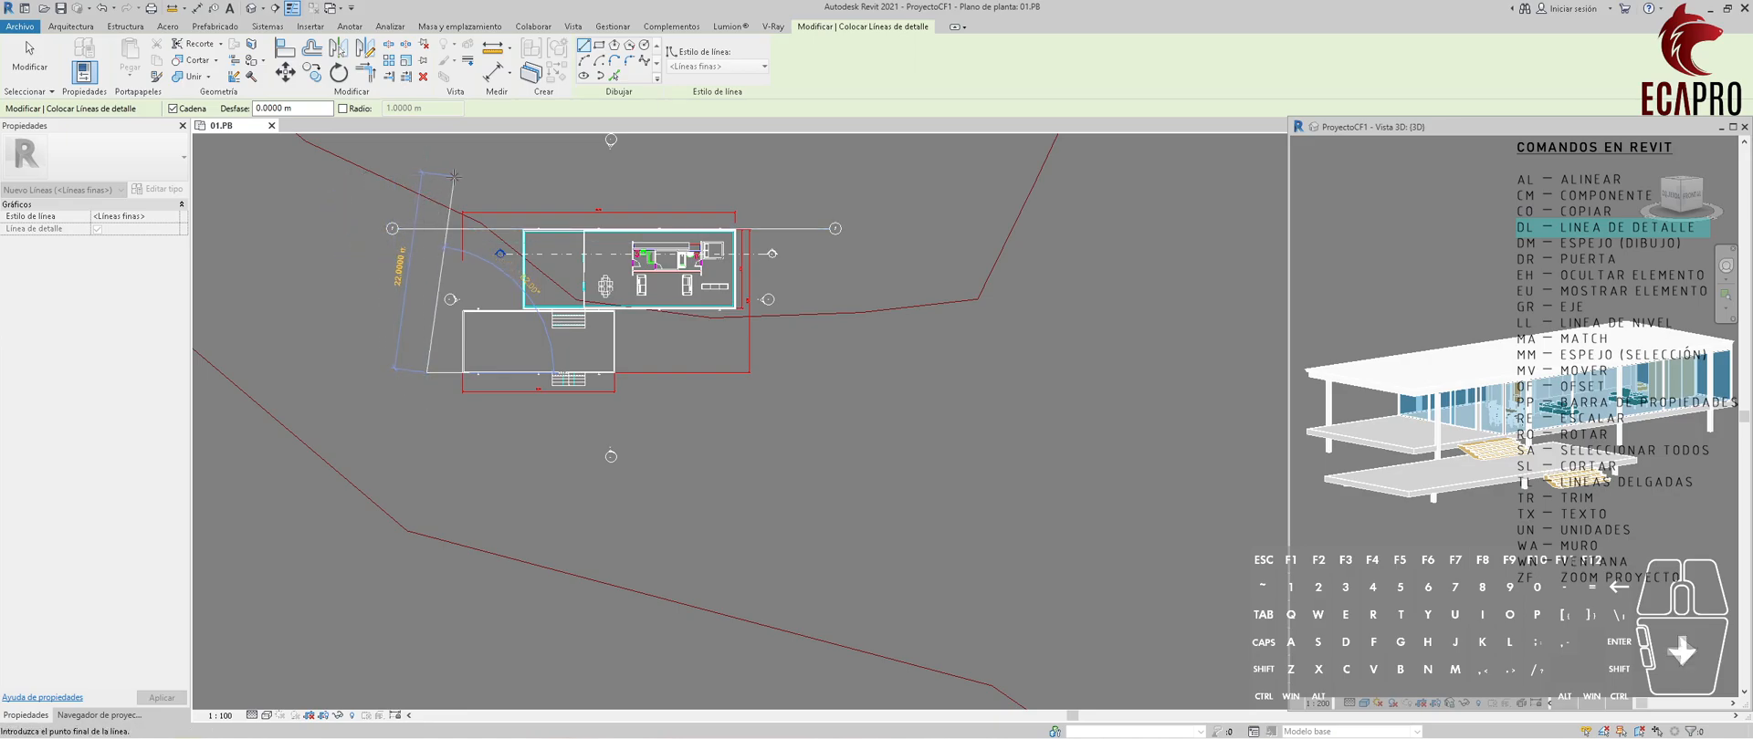
{"action": "left_click", "coordinate": [426, 156]}
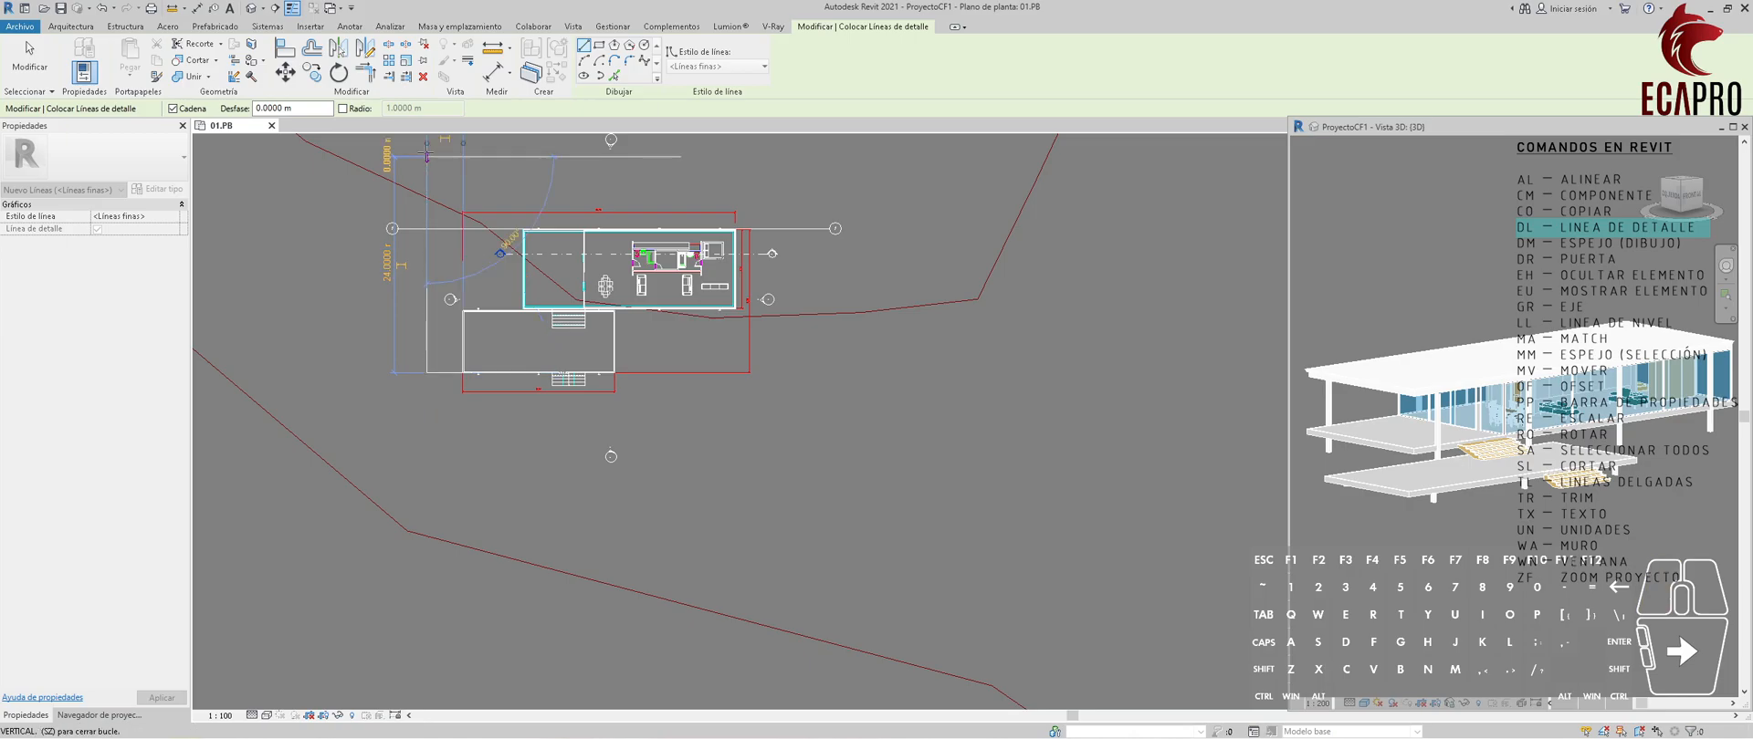
{"action": "key", "text": "Escape"}
{"action": "key", "text": "Escape"}
Pull the left end of grid 1 in to the vertical guide line.
{"action": "scroll", "coordinate": [420, 173], "scroll_direction": "up", "scroll_amount": 4}
{"action": "left_click", "coordinate": [377, 322]}
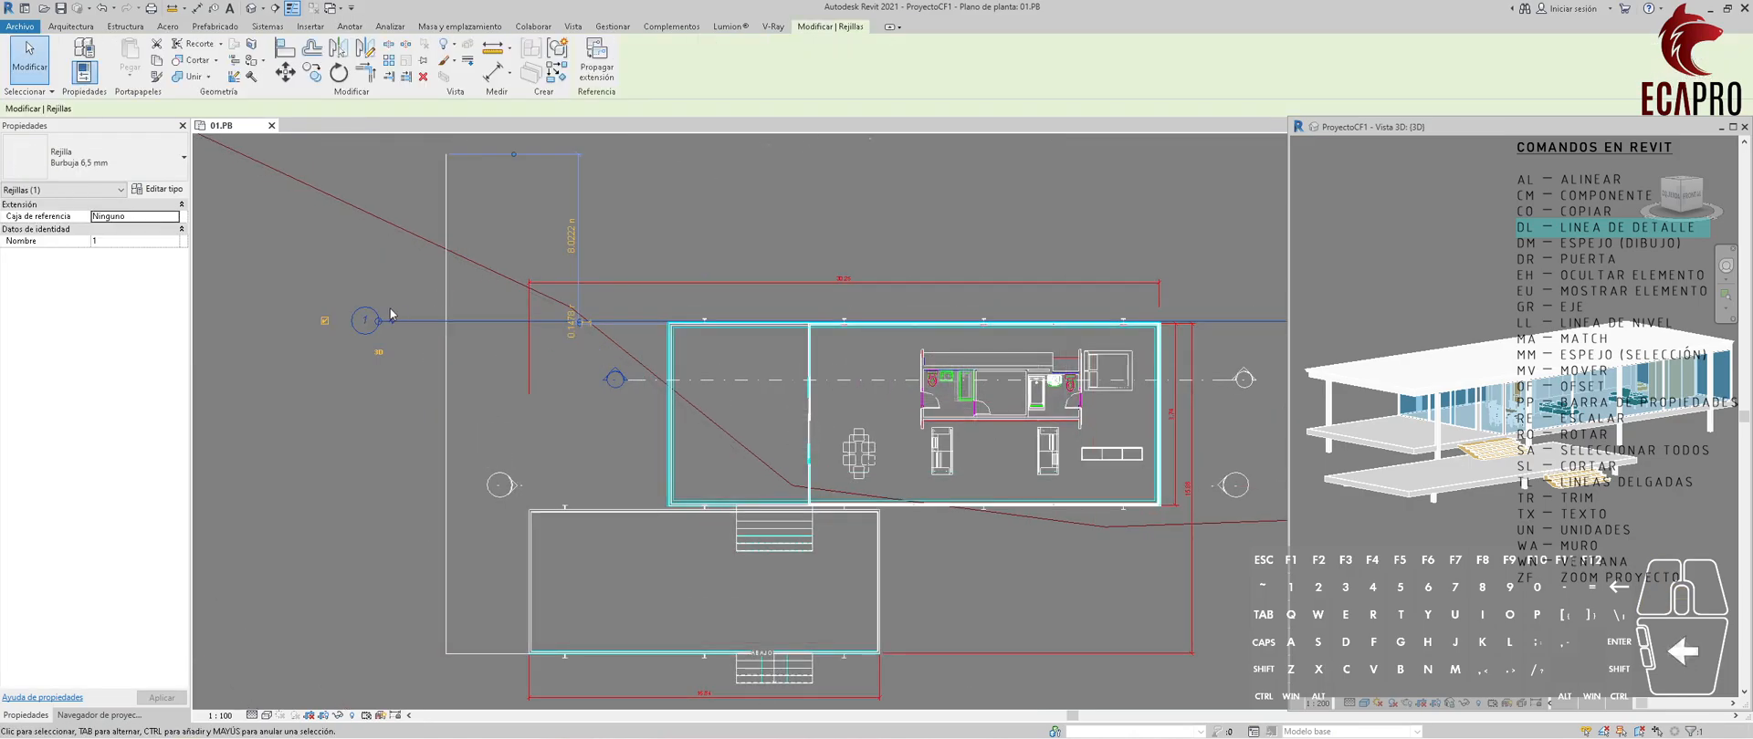
{"action": "left_click_drag", "start_coordinate": [377, 322], "coordinate": [445, 321]}
{"action": "key", "text": "Escape"}
{"action": "scroll", "coordinate": [434, 252], "scroll_direction": "down", "scroll_amount": 2}
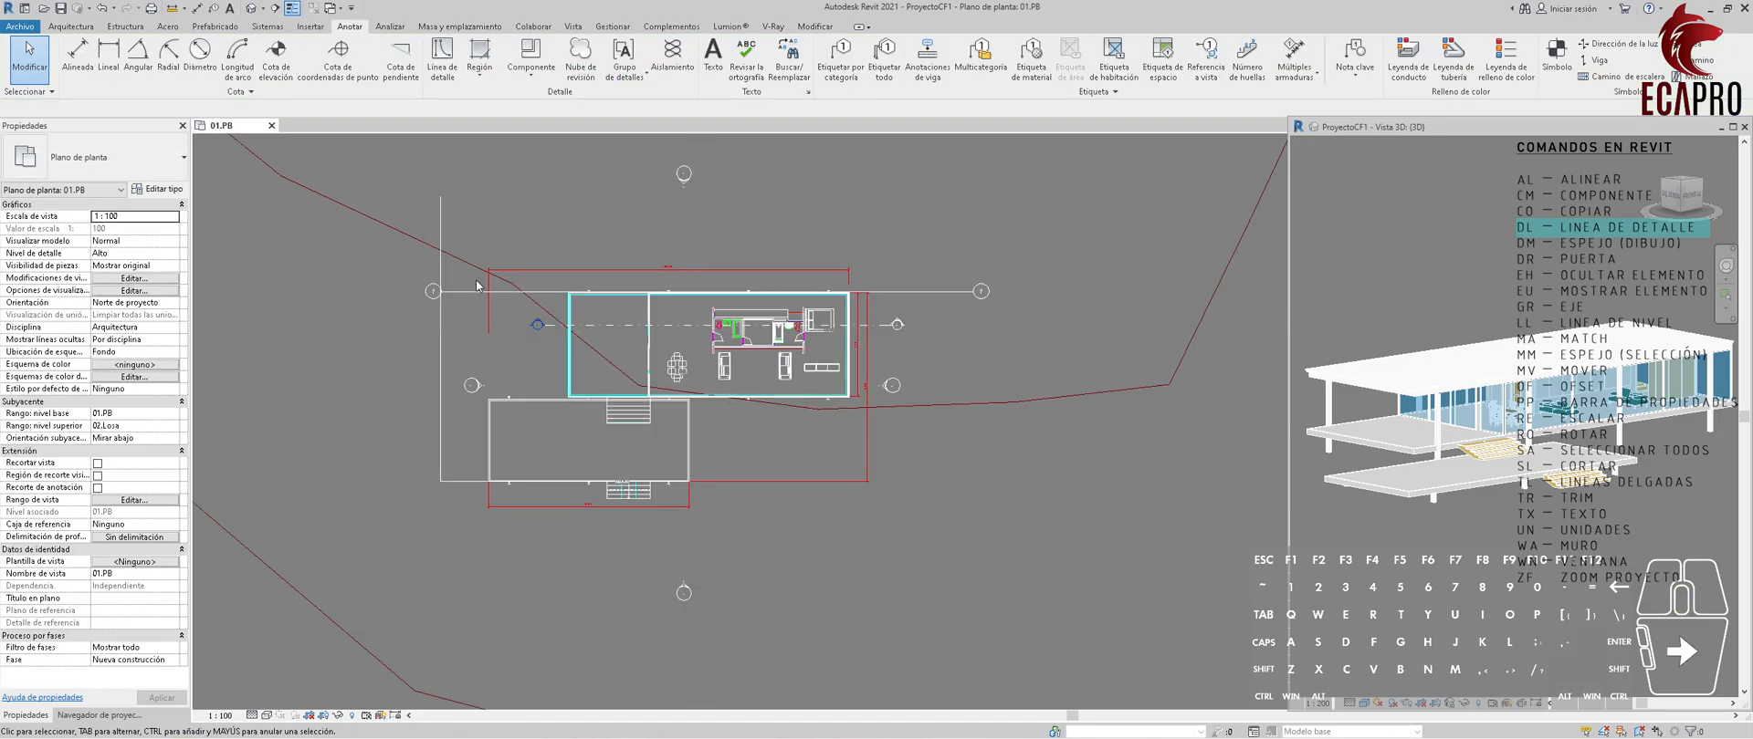
Extend the lower end of the left vertical guide line below the terrace.
{"action": "left_click", "coordinate": [440, 347]}
{"action": "left_click_drag", "start_coordinate": [440, 482], "coordinate": [441, 525]}
{"action": "left_click", "coordinate": [560, 219]}
Draw a 4 m vertical detail line upward from the upper-right corner of the house.
{"action": "key", "text": "d"}
{"action": "key", "text": "l"}
{"action": "scroll", "coordinate": [853, 280], "scroll_direction": "up", "scroll_amount": 5}
{"action": "left_click", "coordinate": [841, 368]}
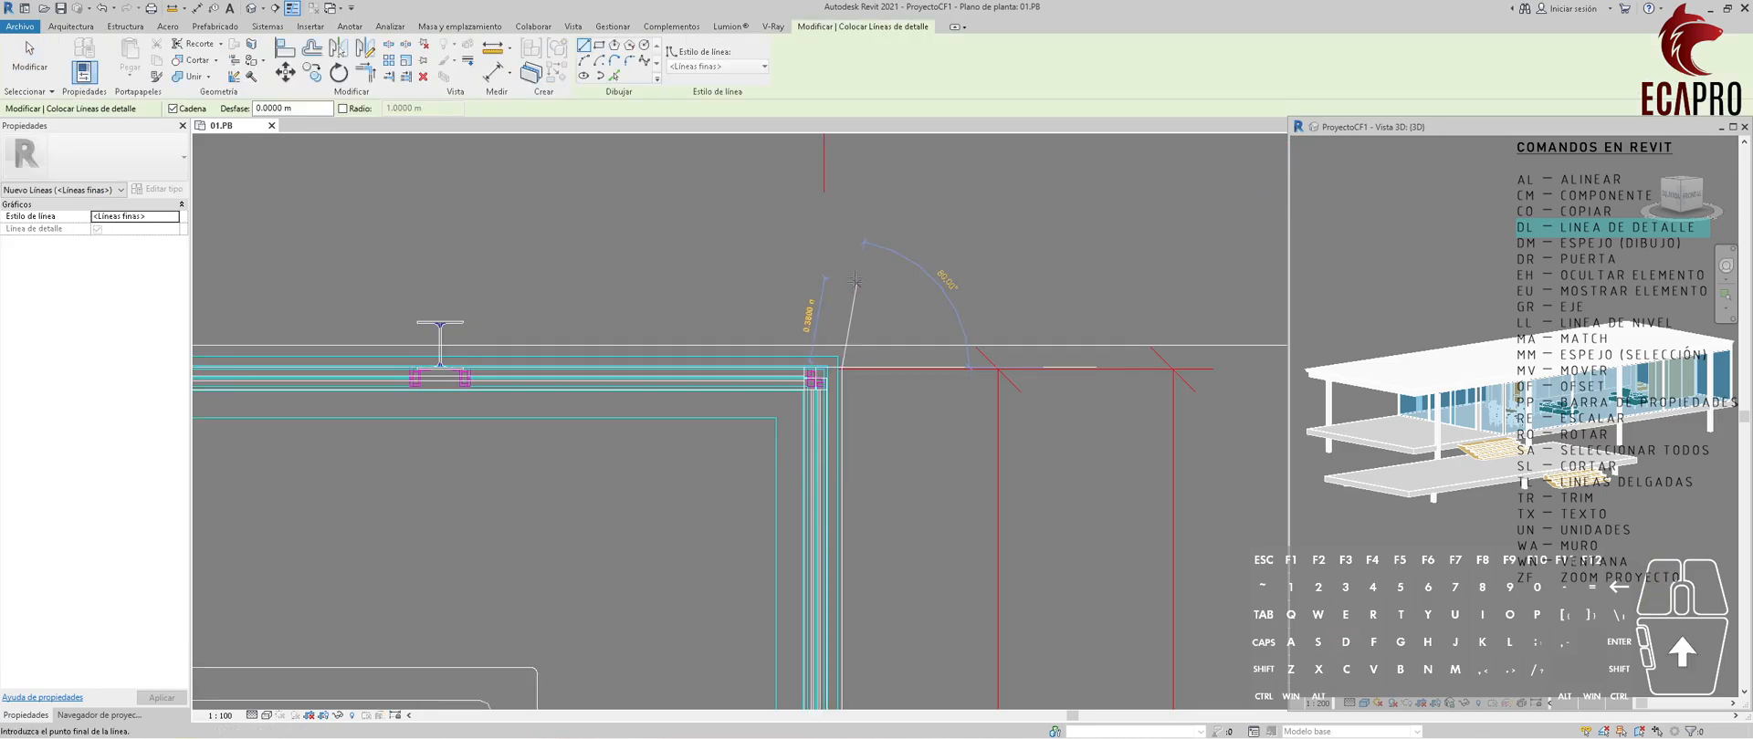
{"action": "scroll", "coordinate": [855, 280], "scroll_direction": "down", "scroll_amount": 4}
{"action": "type", "text": "4"}
Continue the detail line horizontally left above the house, crossing beyond the left vertical guide line.
{"action": "scroll", "coordinate": [851, 212], "scroll_direction": "down", "scroll_amount": 6}
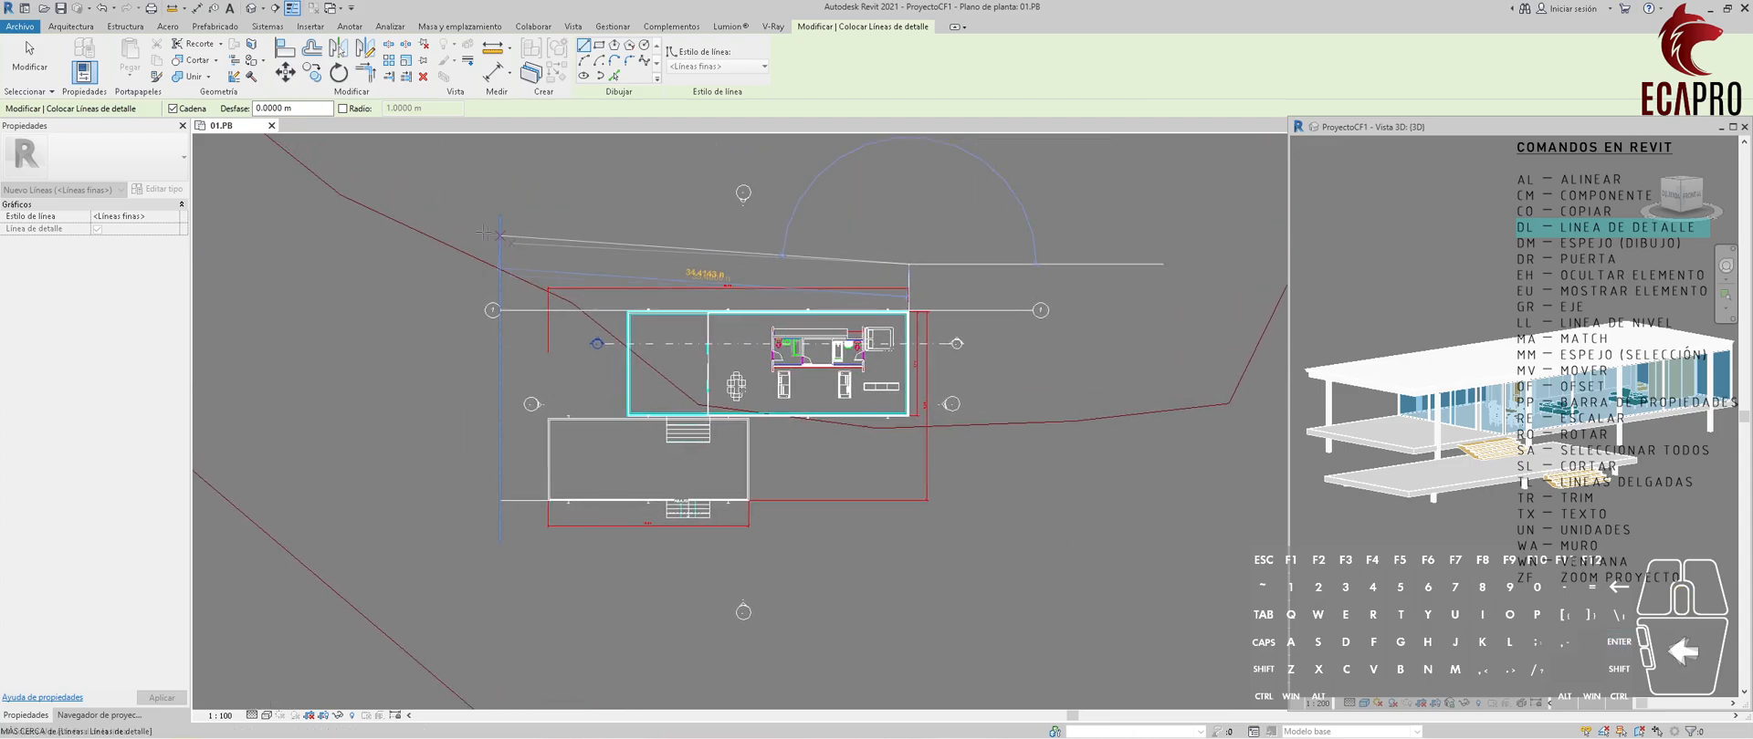
{"action": "left_click", "coordinate": [433, 260]}
{"action": "key", "text": "Escape"}
{"action": "key", "text": "Escape"}
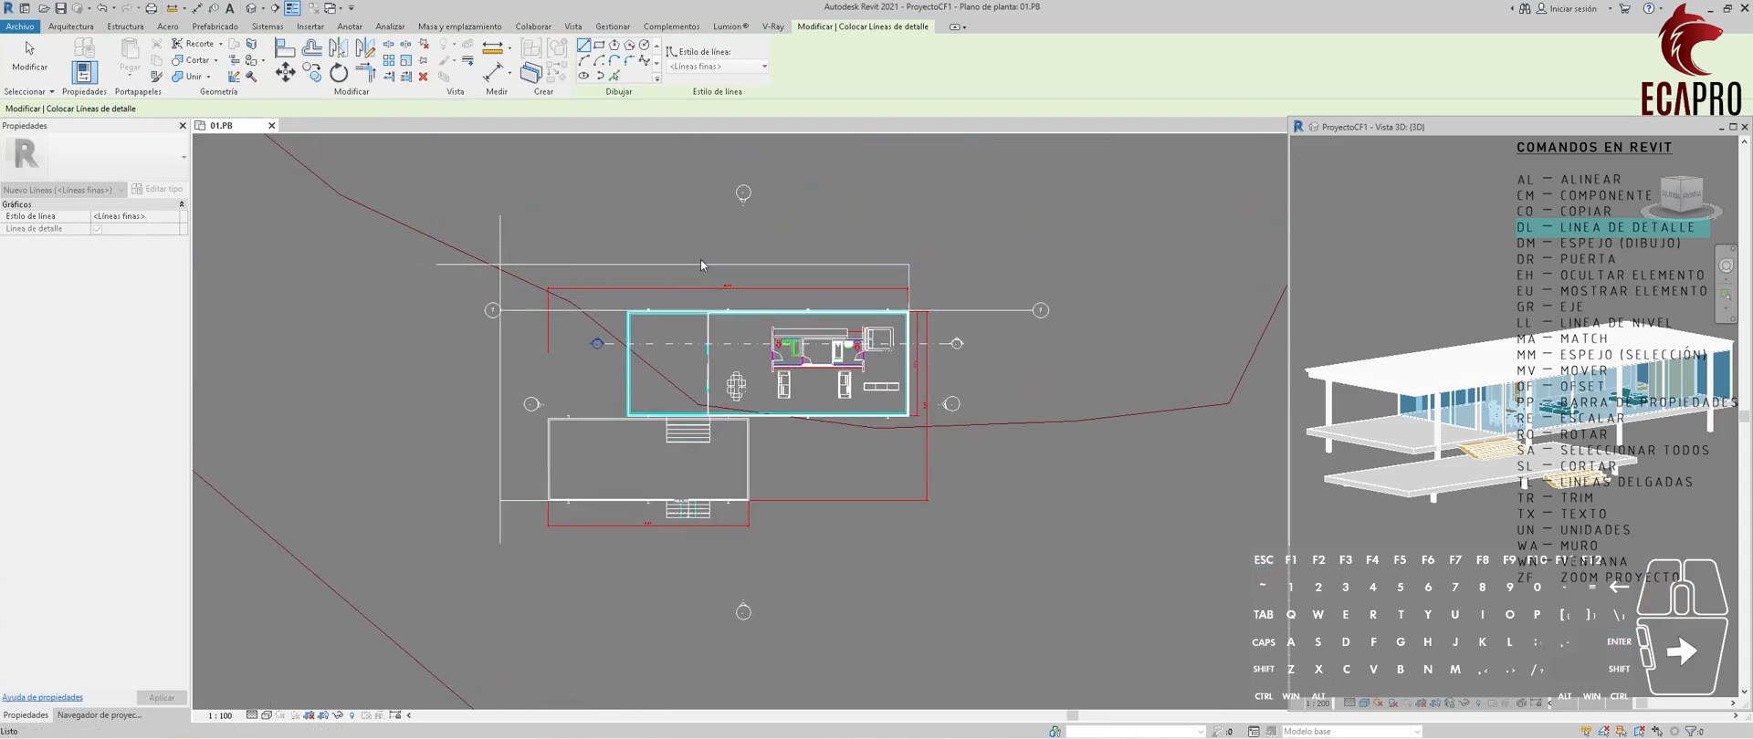
Draw a 4 m detail line to the right from the house's lower-right corner and a vertical guide line upward from its end.
{"action": "scroll", "coordinate": [825, 288], "scroll_direction": "up", "scroll_amount": 2}
{"action": "middle_click_drag", "start_coordinate": [844, 293], "coordinate": [736, 250]}
{"action": "key", "text": "d"}
{"action": "key", "text": "l"}
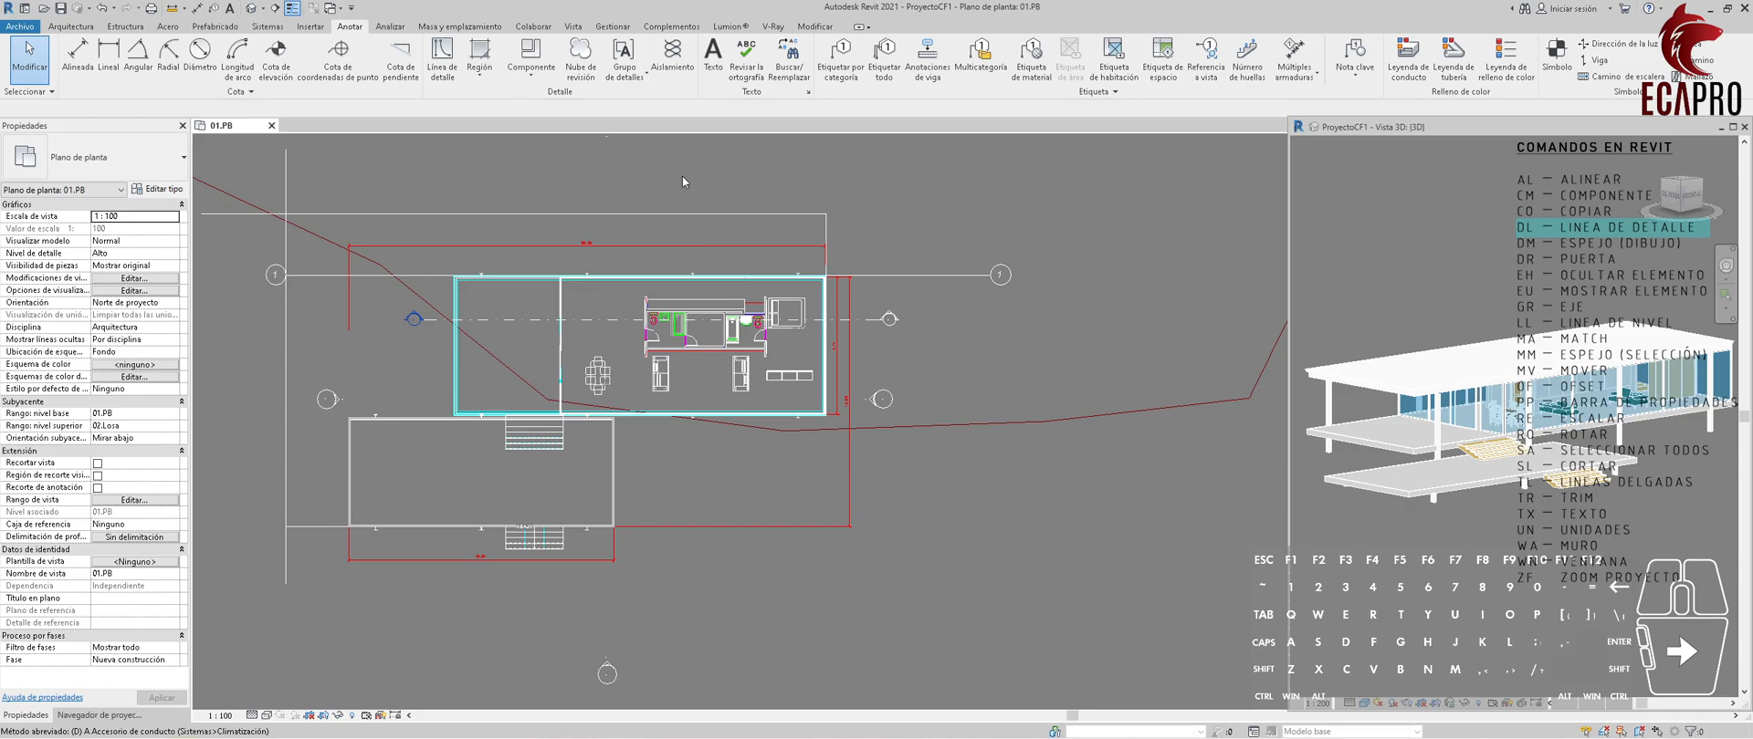
{"action": "scroll", "coordinate": [793, 411], "scroll_direction": "up", "scroll_amount": 6}
{"action": "scroll", "coordinate": [792, 410], "scroll_direction": "up", "scroll_amount": 2}
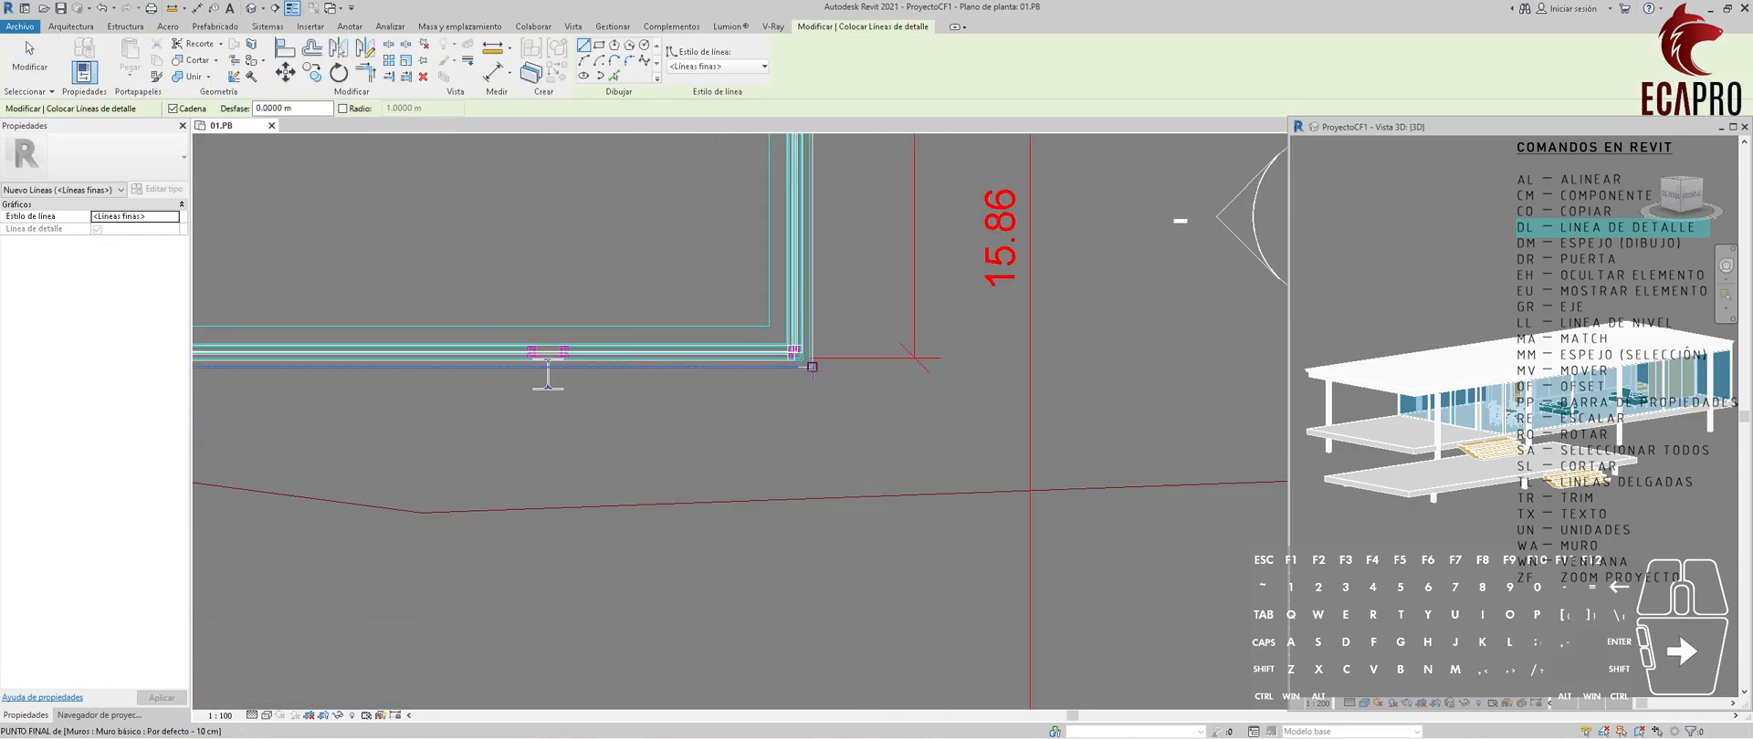
{"action": "left_click", "coordinate": [812, 366]}
{"action": "scroll", "coordinate": [811, 366], "scroll_direction": "down", "scroll_amount": 4}
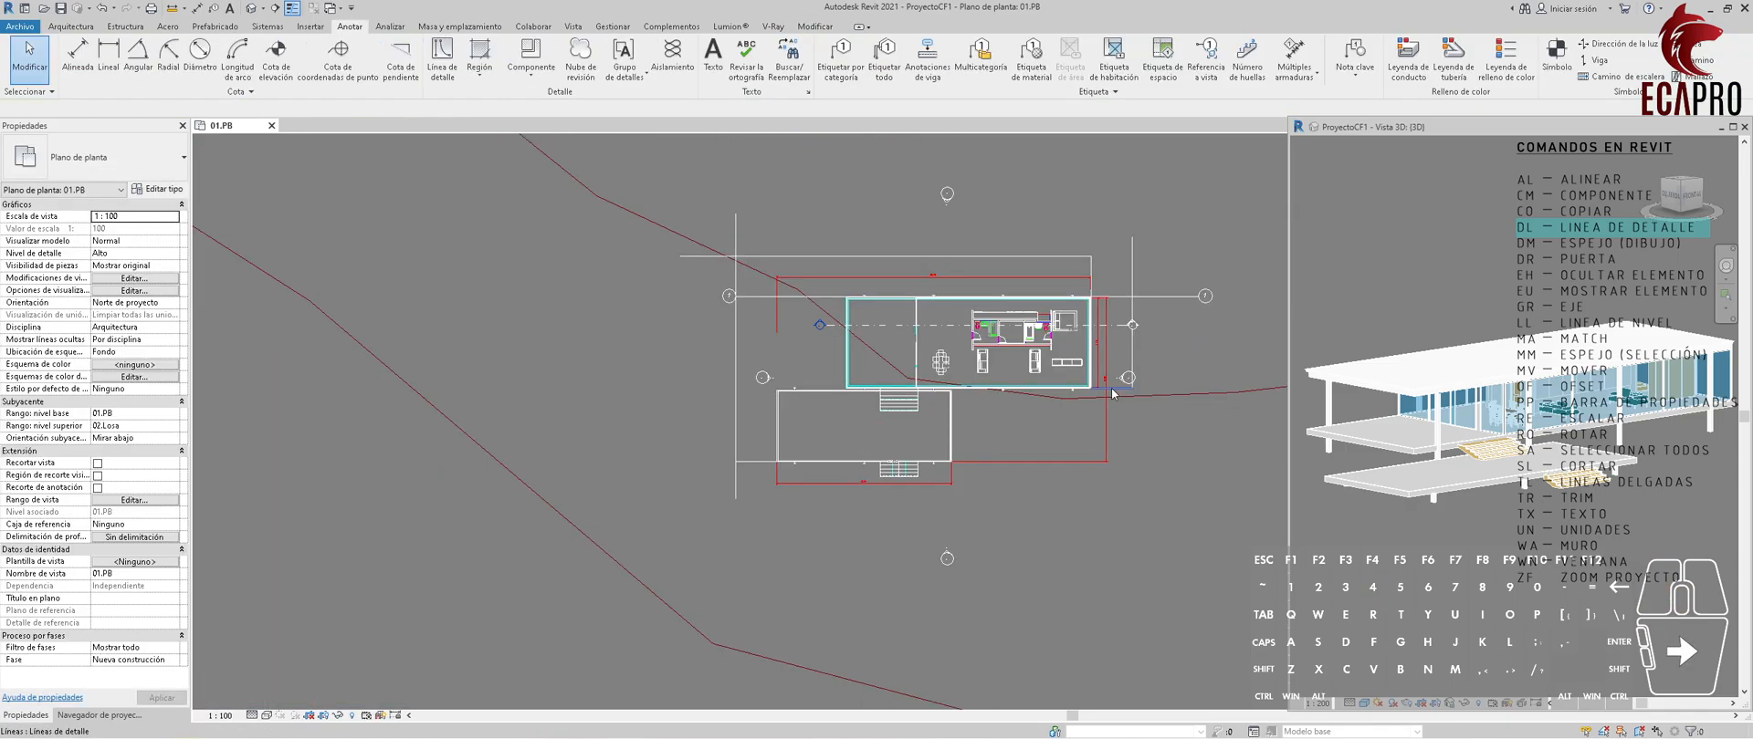
Delete the three short 4 m helper lines at the house's right corners and left of the terrace, keeping the long guides.
{"action": "left_click", "coordinate": [1114, 390]}
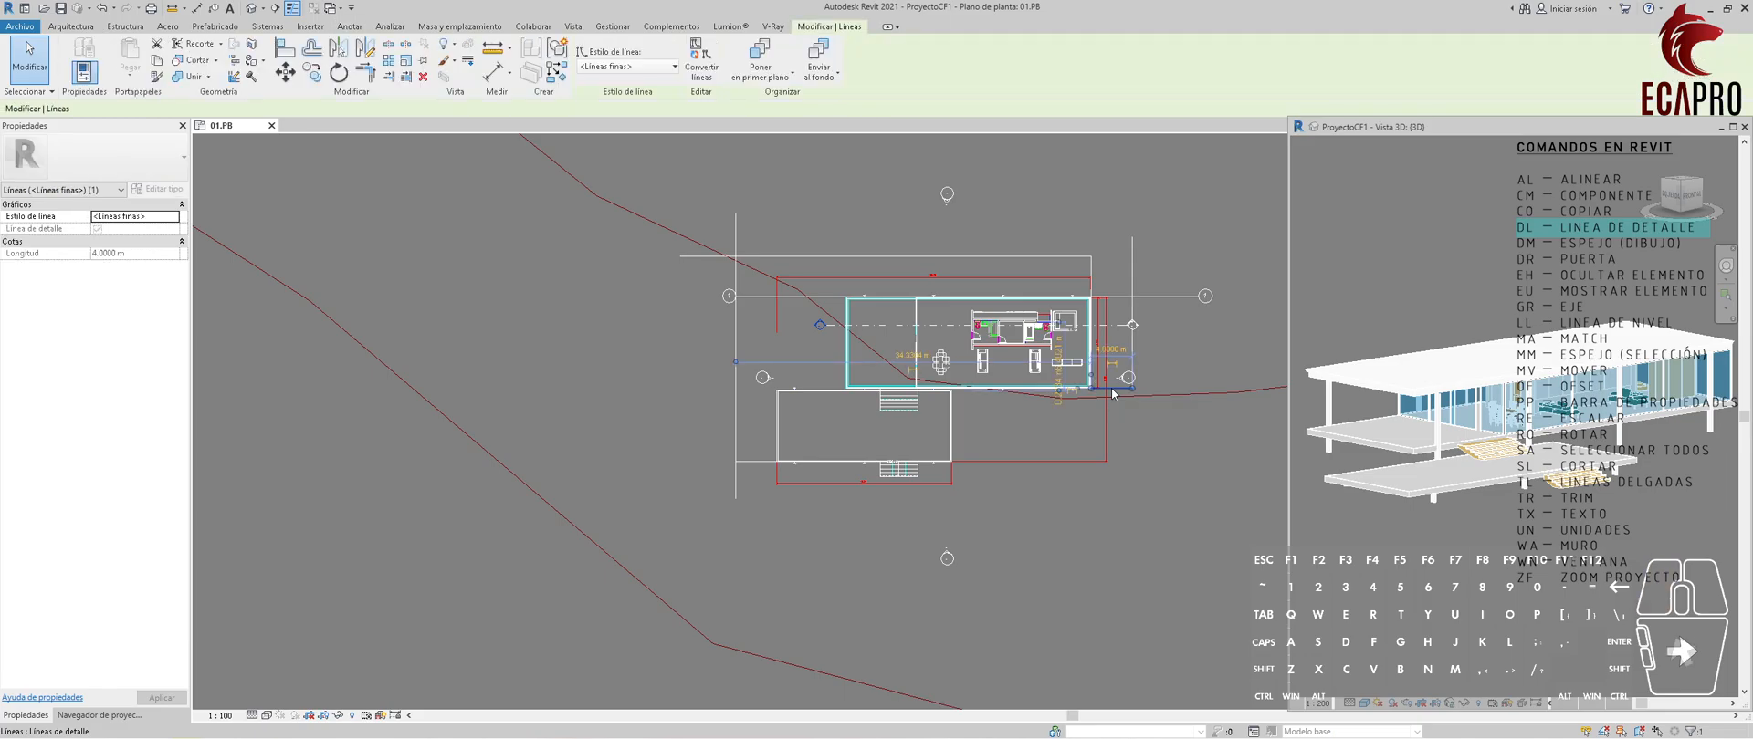
{"action": "left_click", "coordinate": [750, 463], "text": "ctrl"}
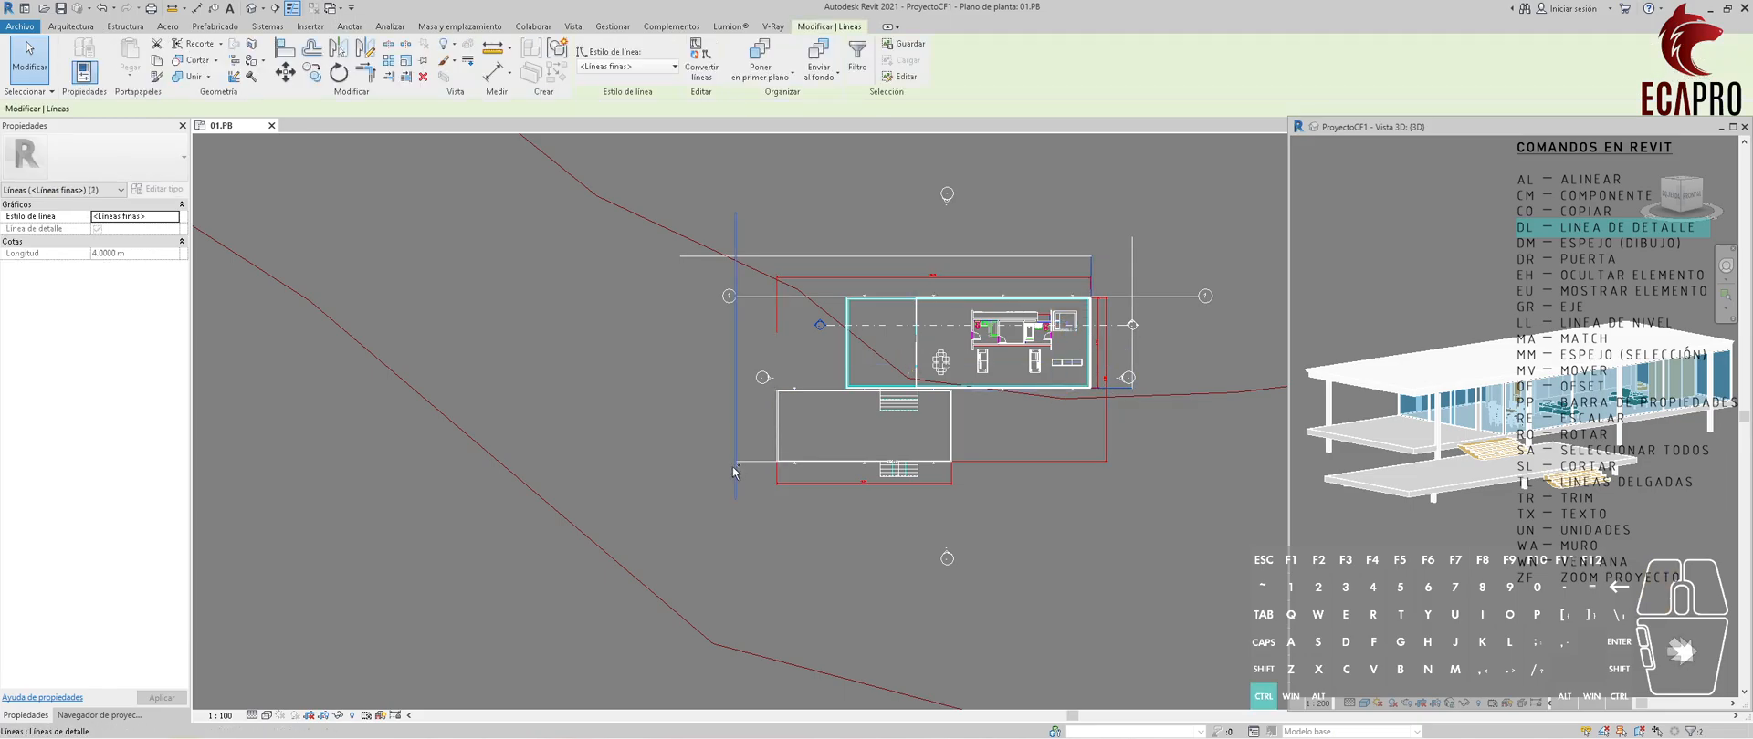
{"action": "key", "text": "Escape"}
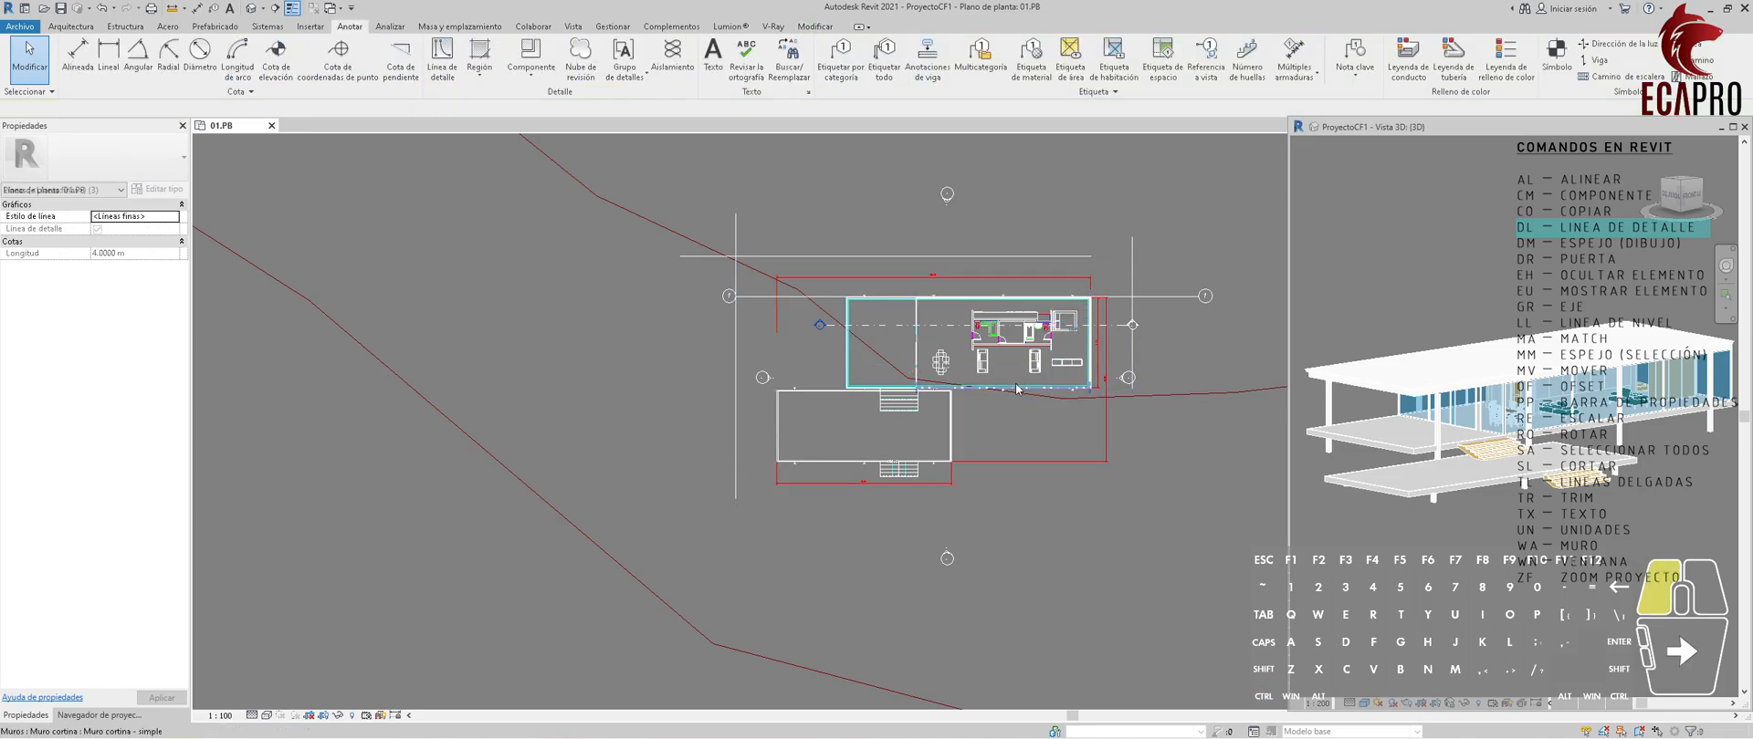
Draw a 4 m detail line down from the terrace's lower-left corner and a horizontal guide line rightward past the right guide.
{"action": "middle_click_drag", "start_coordinate": [1168, 460], "coordinate": [862, 449]}
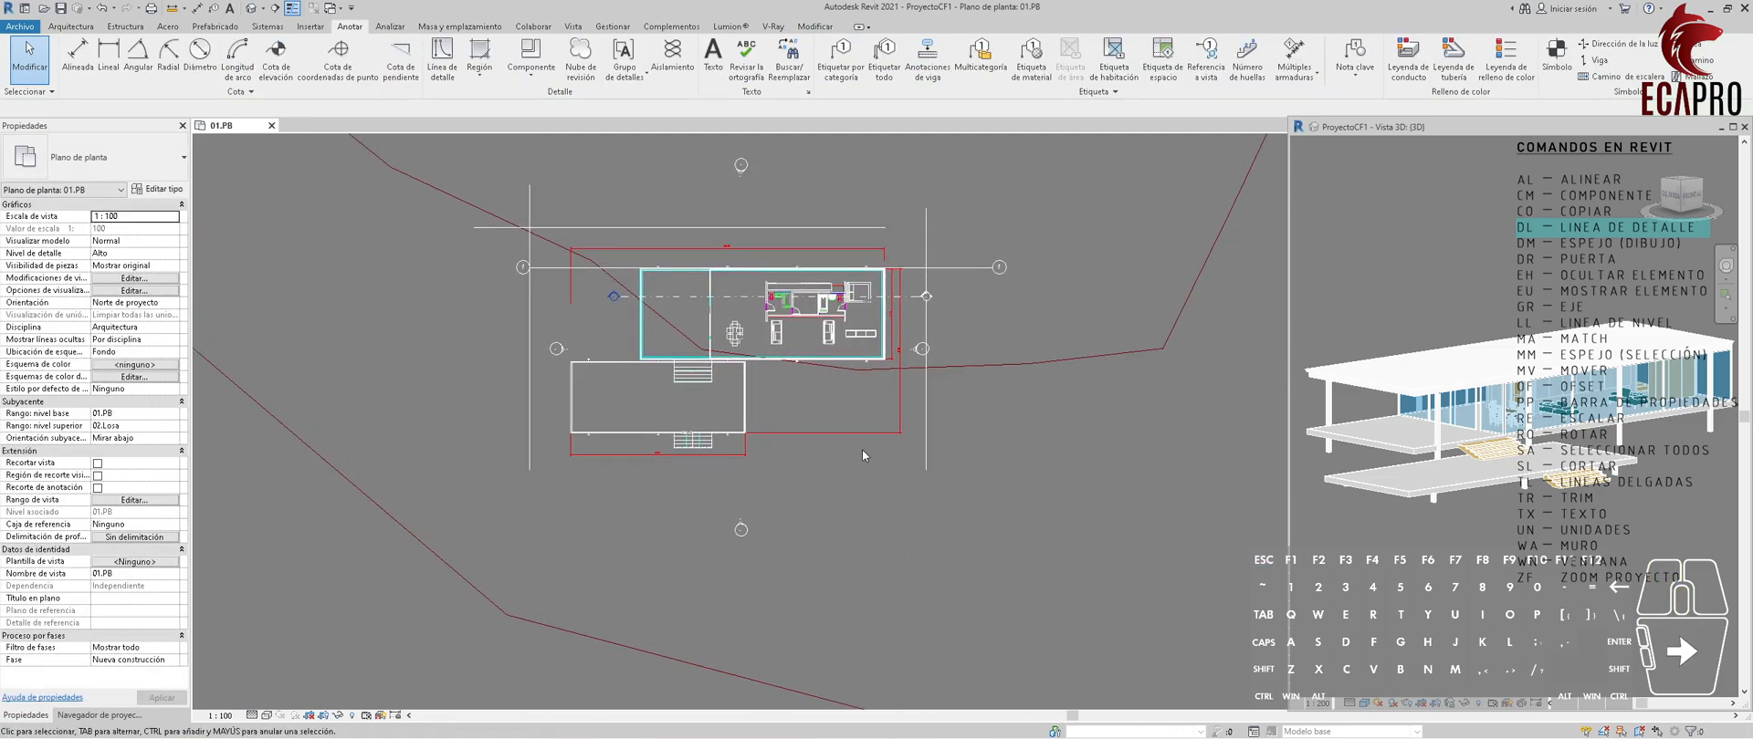
{"action": "key", "text": "d"}
{"action": "key", "text": "l"}
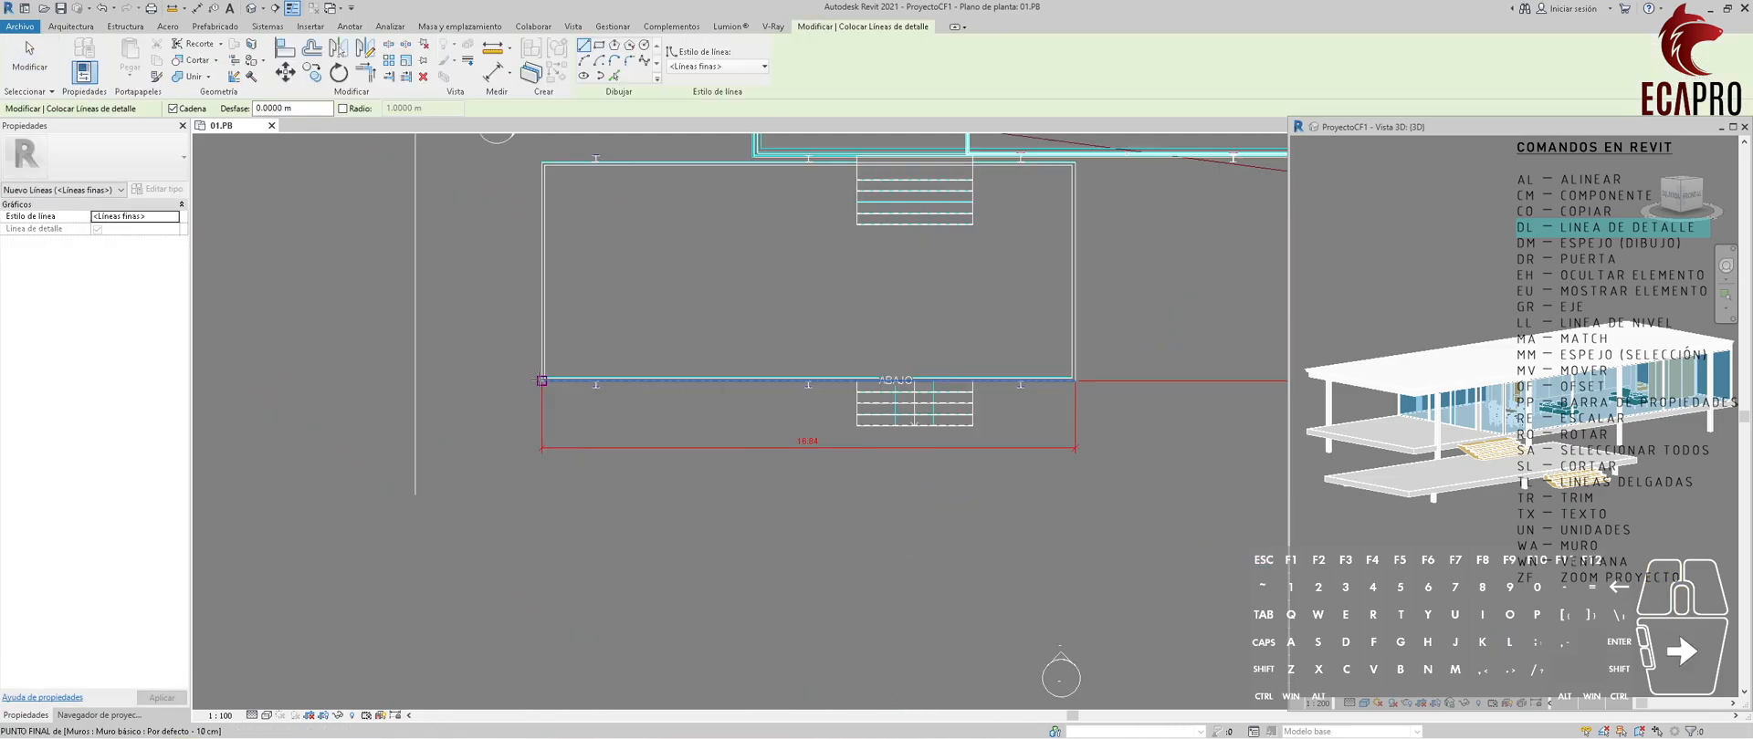
{"action": "left_click", "coordinate": [541, 380]}
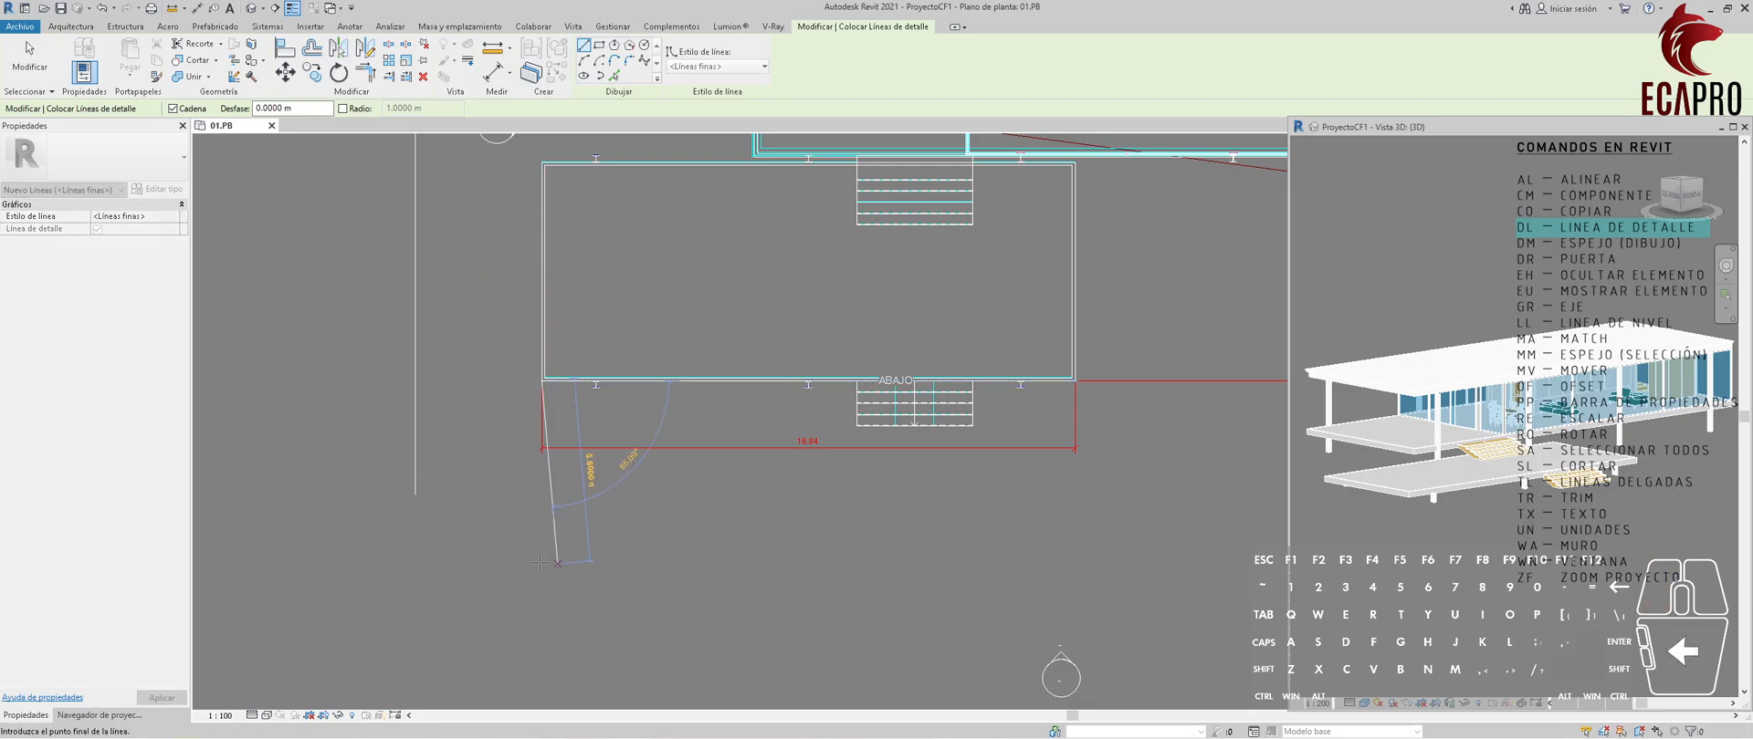
{"action": "type", "text": "4"}
{"action": "key", "text": "Return"}
{"action": "scroll", "coordinate": [797, 532], "scroll_direction": "down", "scroll_amount": 3}
{"action": "left_click", "coordinate": [1268, 521]}
{"action": "key", "text": "Escape"}
{"action": "key", "text": "Escape"}
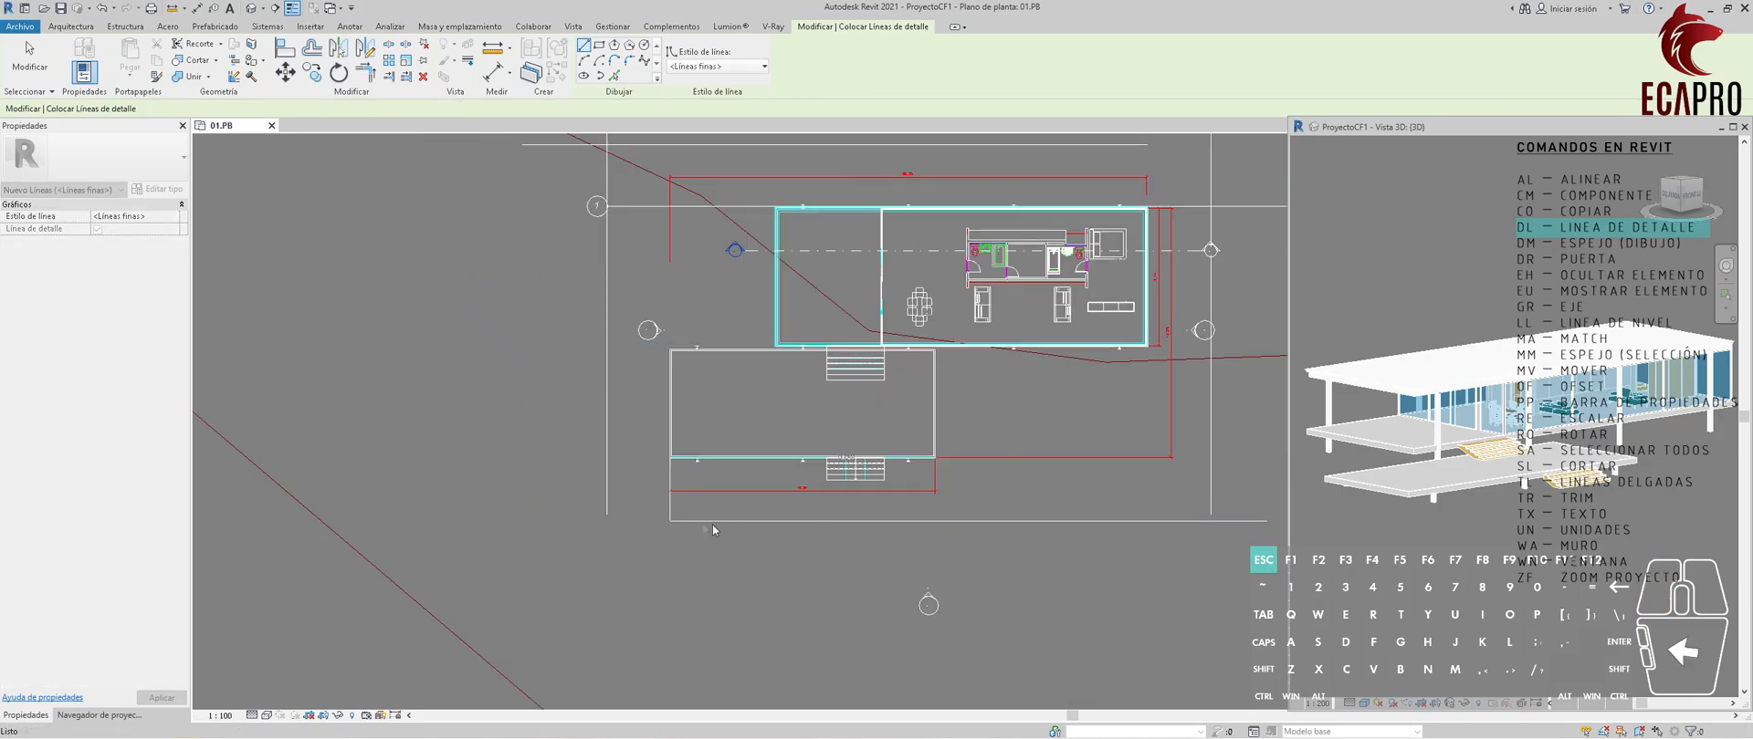
Delete the 4 m helper line below the terrace and extend the bottom guide line past the left vertical guide.
{"action": "left_click_drag", "start_coordinate": [650, 508], "coordinate": [646, 506]}
{"action": "key", "text": "Delete"}
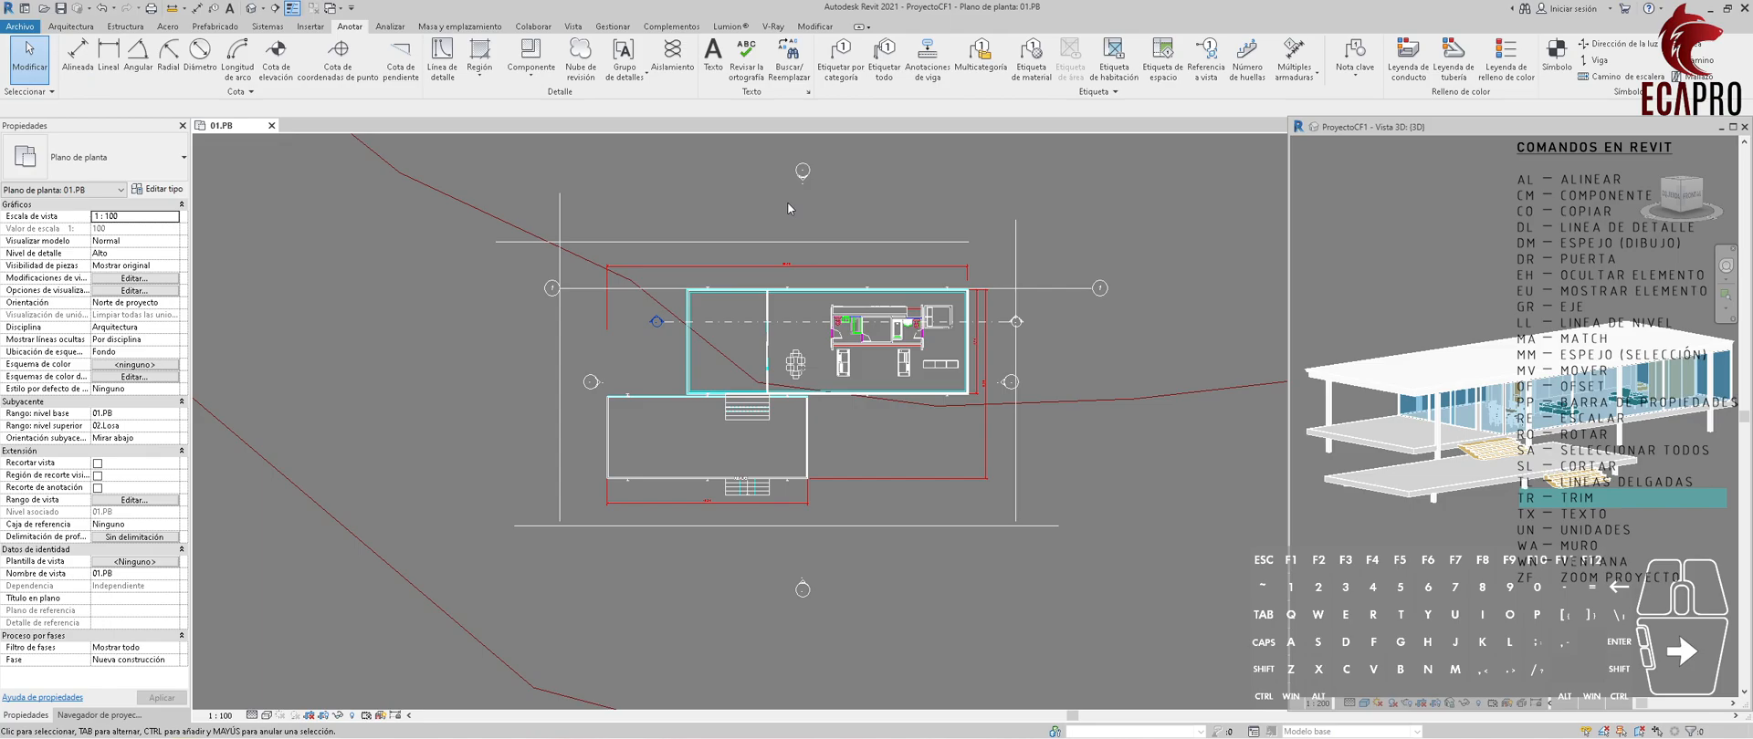
Trim the guide lines into corners at the upper right, lower right and lower left of the plan.
{"action": "key", "text": "t"}
{"action": "key", "text": "r"}
{"action": "left_click", "coordinate": [926, 242]}
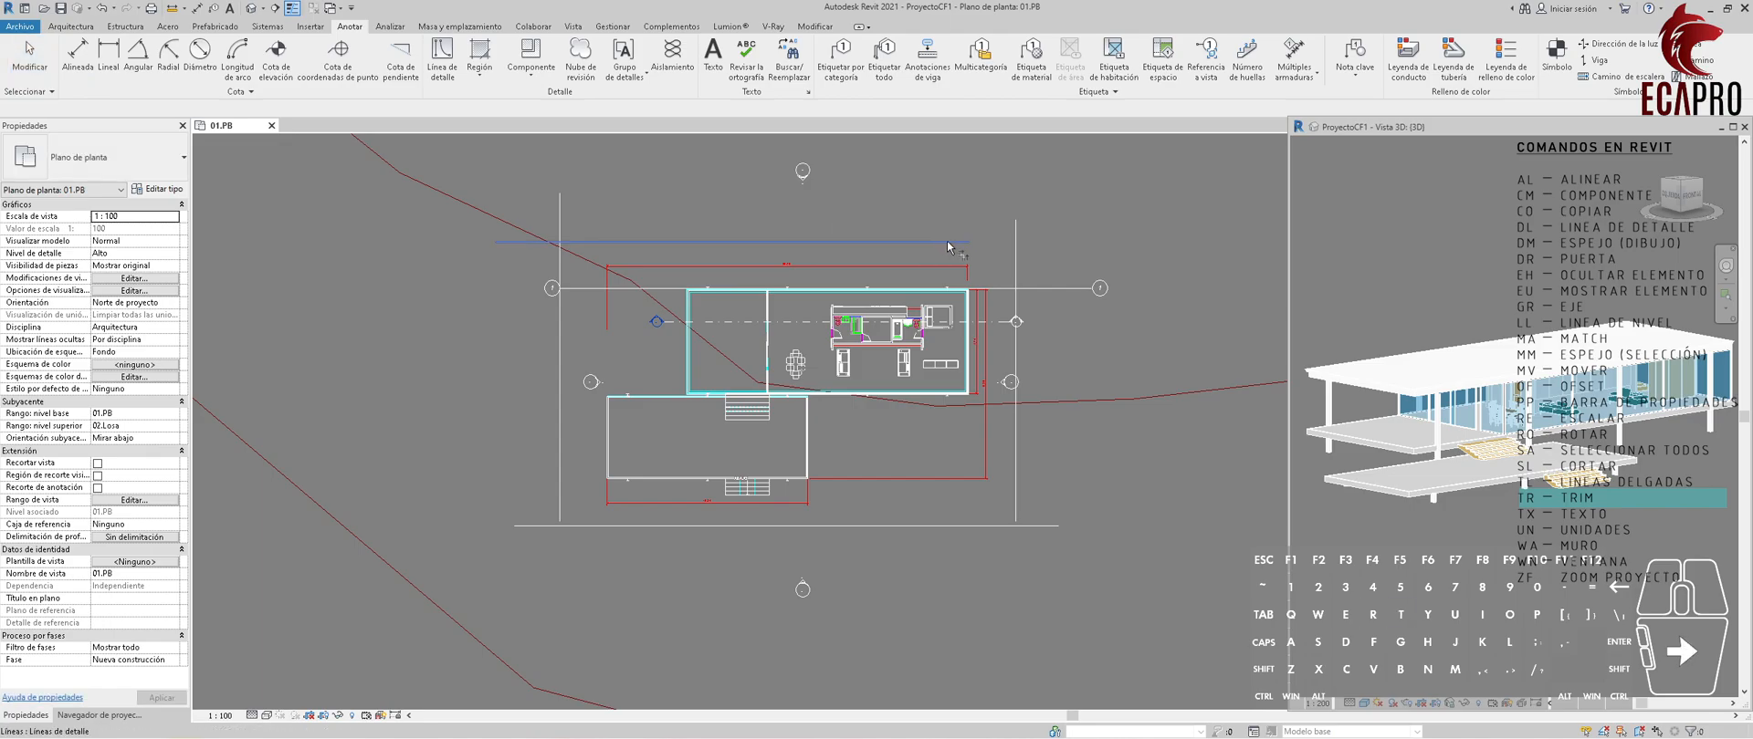
{"action": "left_click", "coordinate": [1015, 345]}
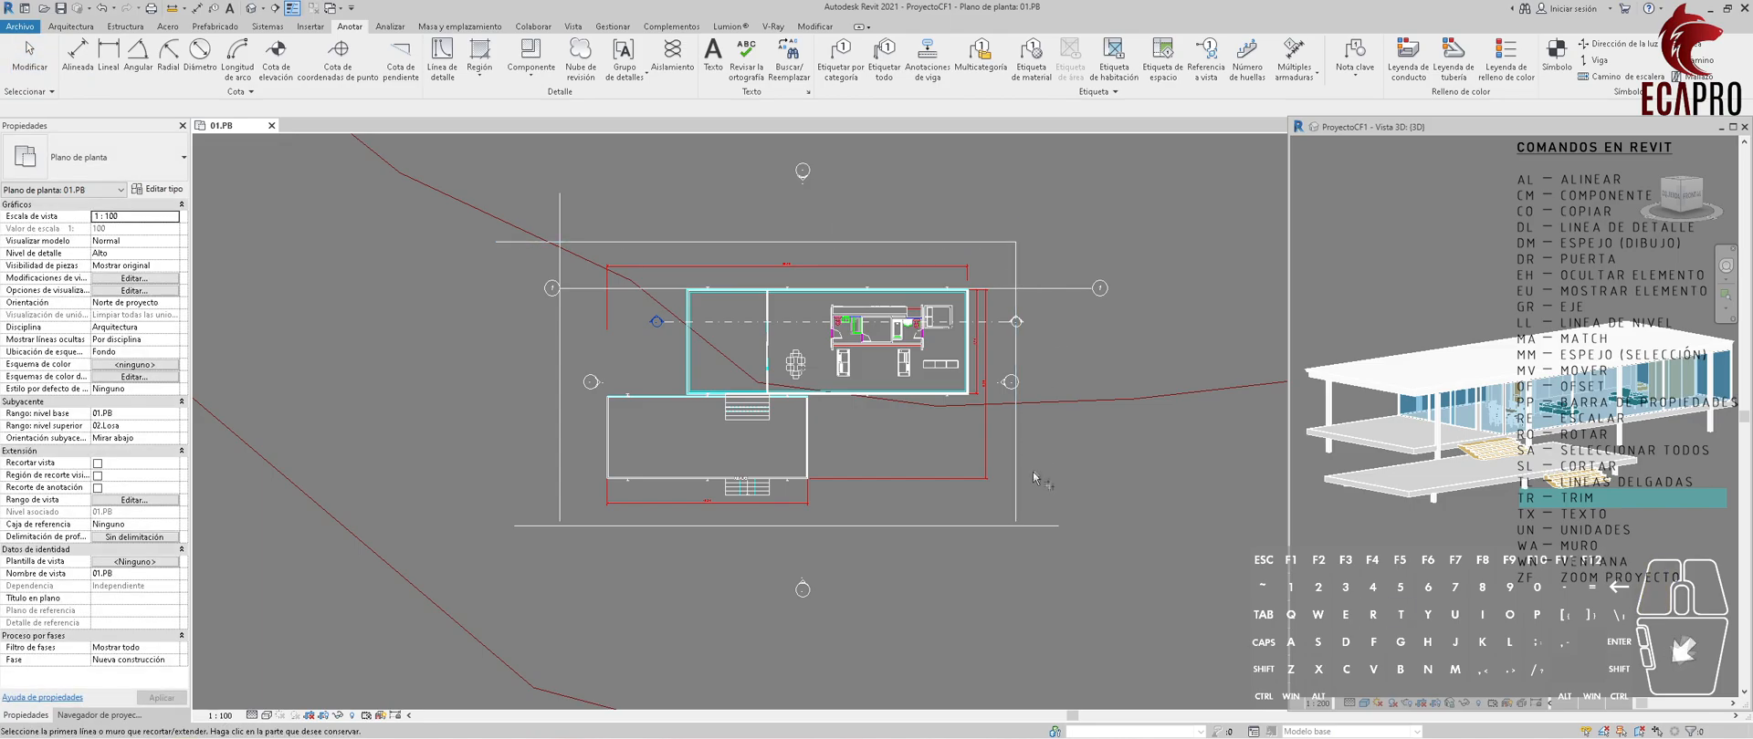
{"action": "left_click", "coordinate": [1015, 500]}
{"action": "left_click", "coordinate": [571, 527]}
{"action": "left_click", "coordinate": [560, 515]}
{"action": "key", "text": "Escape"}
{"action": "scroll", "coordinate": [786, 548], "scroll_direction": "down", "scroll_amount": 1}
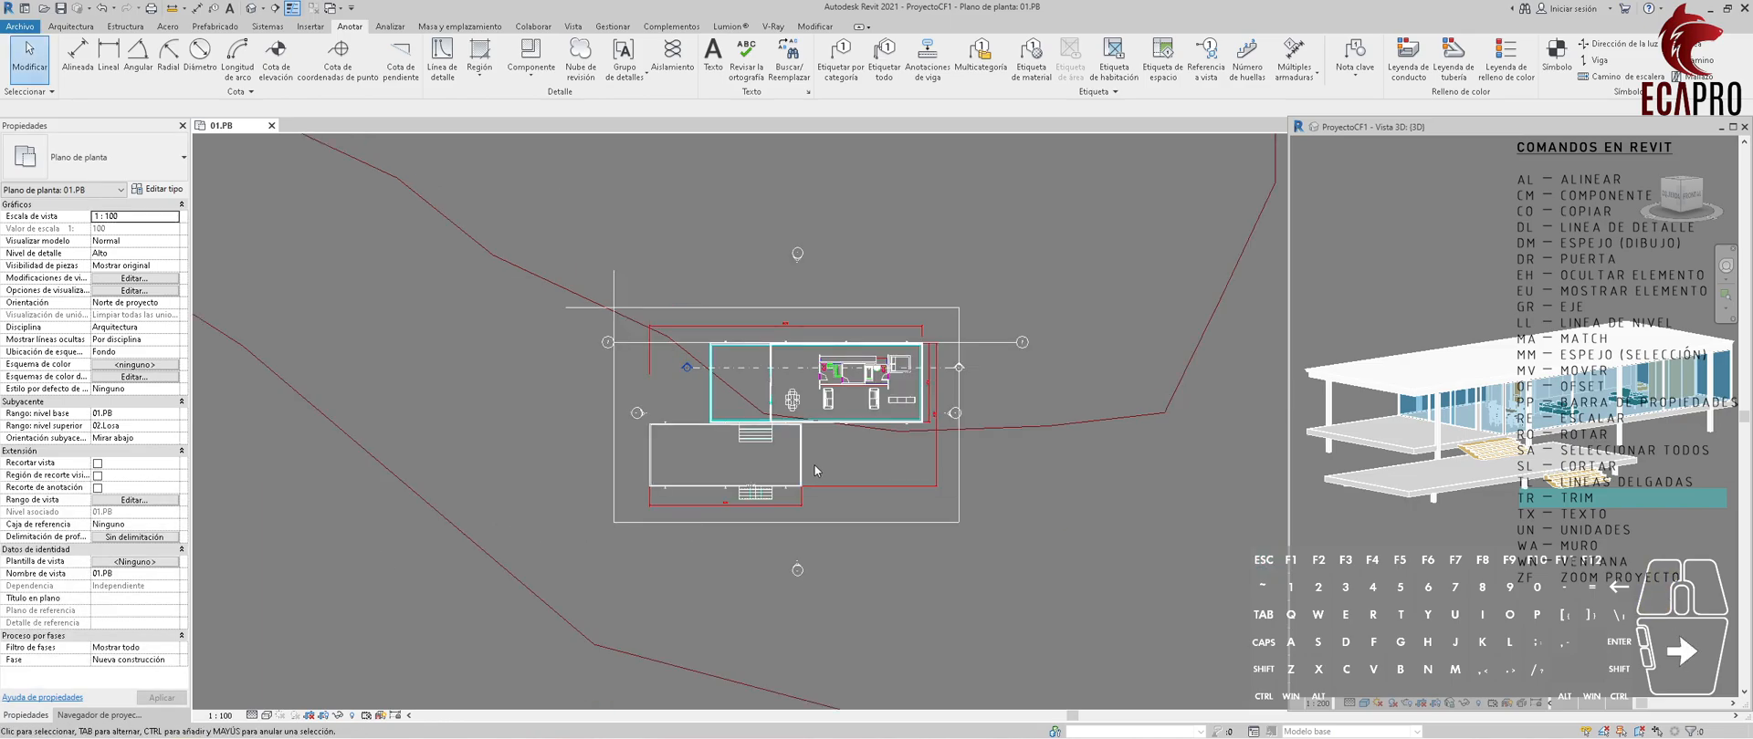
{"action": "scroll", "coordinate": [847, 504], "scroll_direction": "up", "scroll_amount": 1}
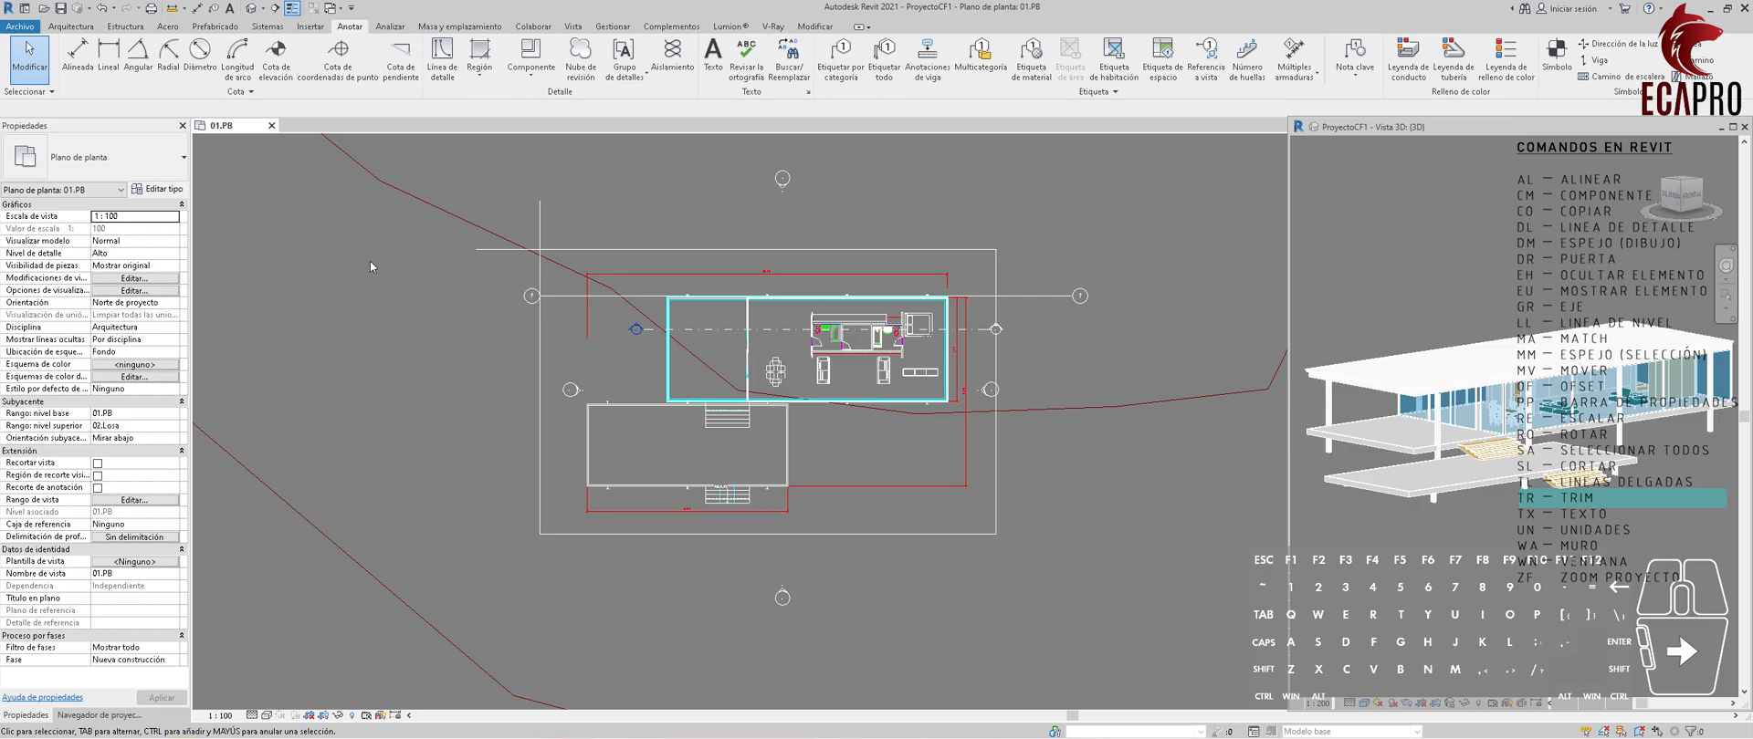
Draw a horizontal grid from the terrace's upper-left column rightward beyond the right guide line.
{"action": "left_click", "coordinate": [78, 26]}
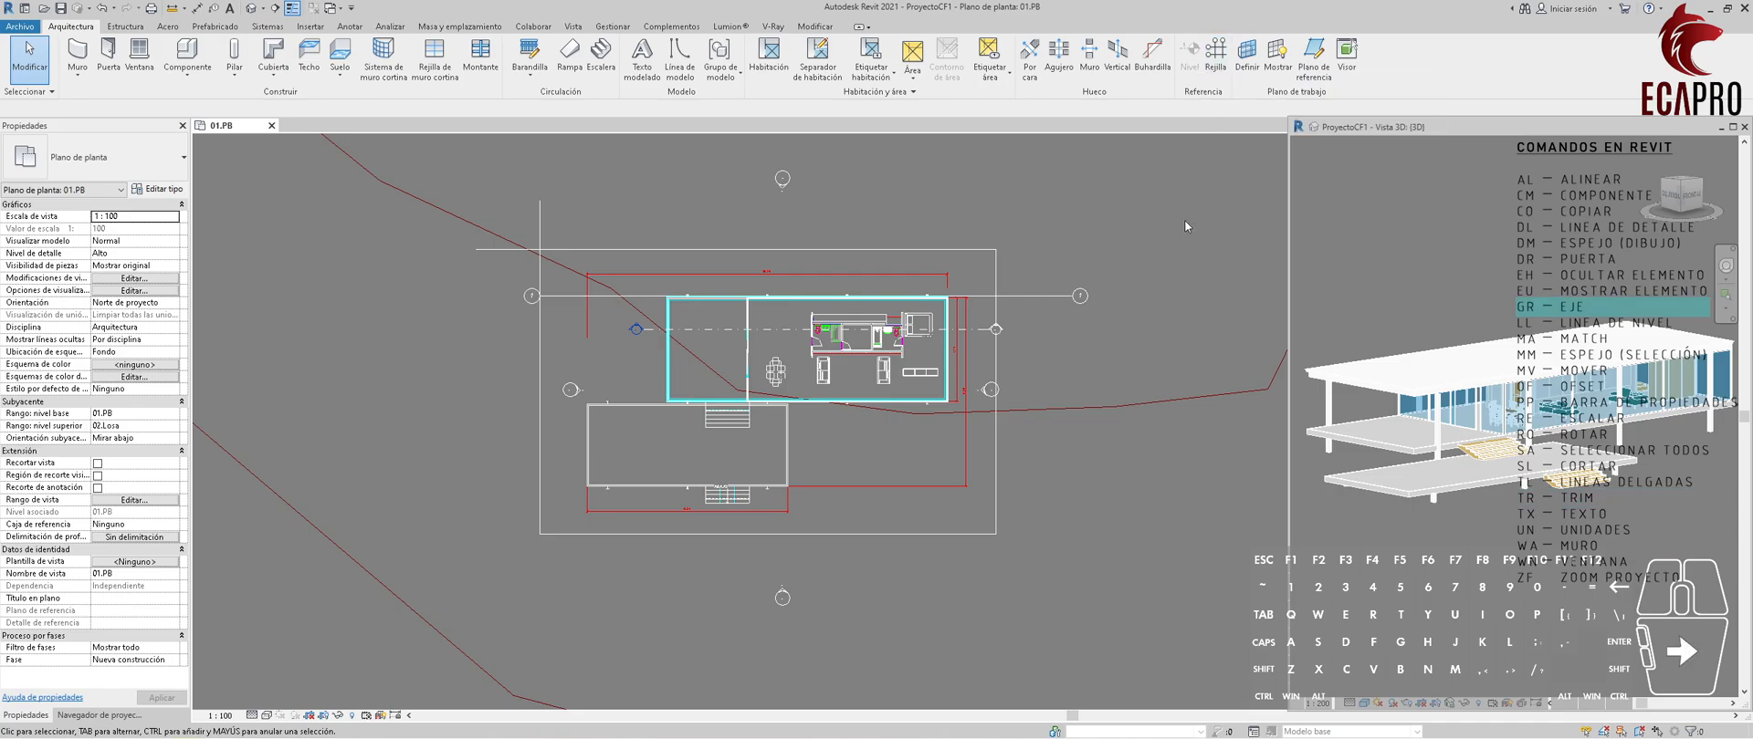
{"action": "key", "text": "g"}
{"action": "key", "text": "r"}
{"action": "scroll", "coordinate": [712, 285], "scroll_direction": "up", "scroll_amount": 6}
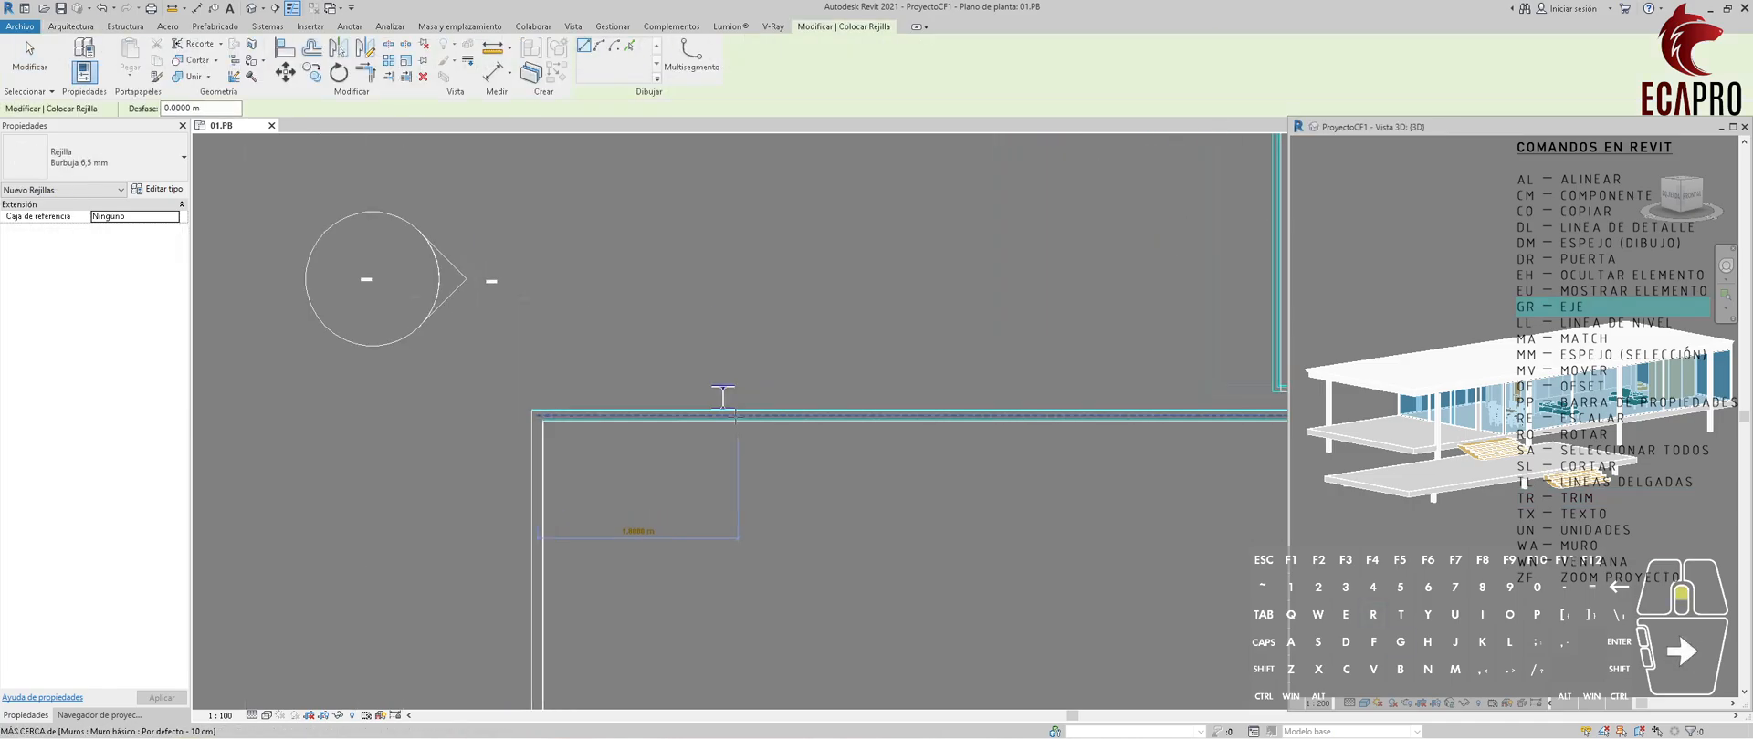
{"action": "left_click", "coordinate": [711, 377]}
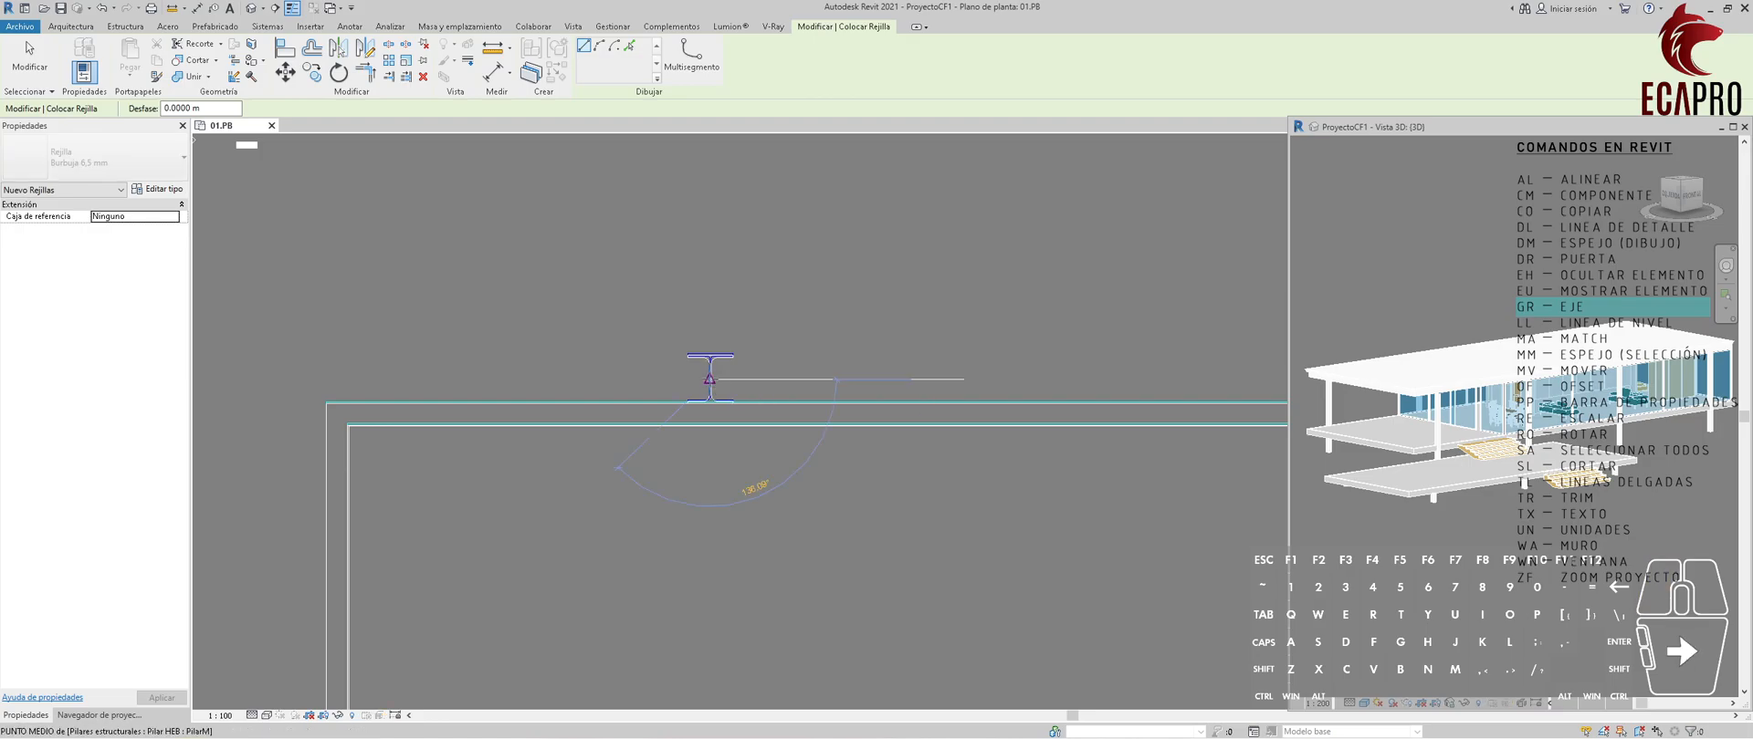
{"action": "scroll", "coordinate": [822, 374], "scroll_direction": "down", "scroll_amount": 5}
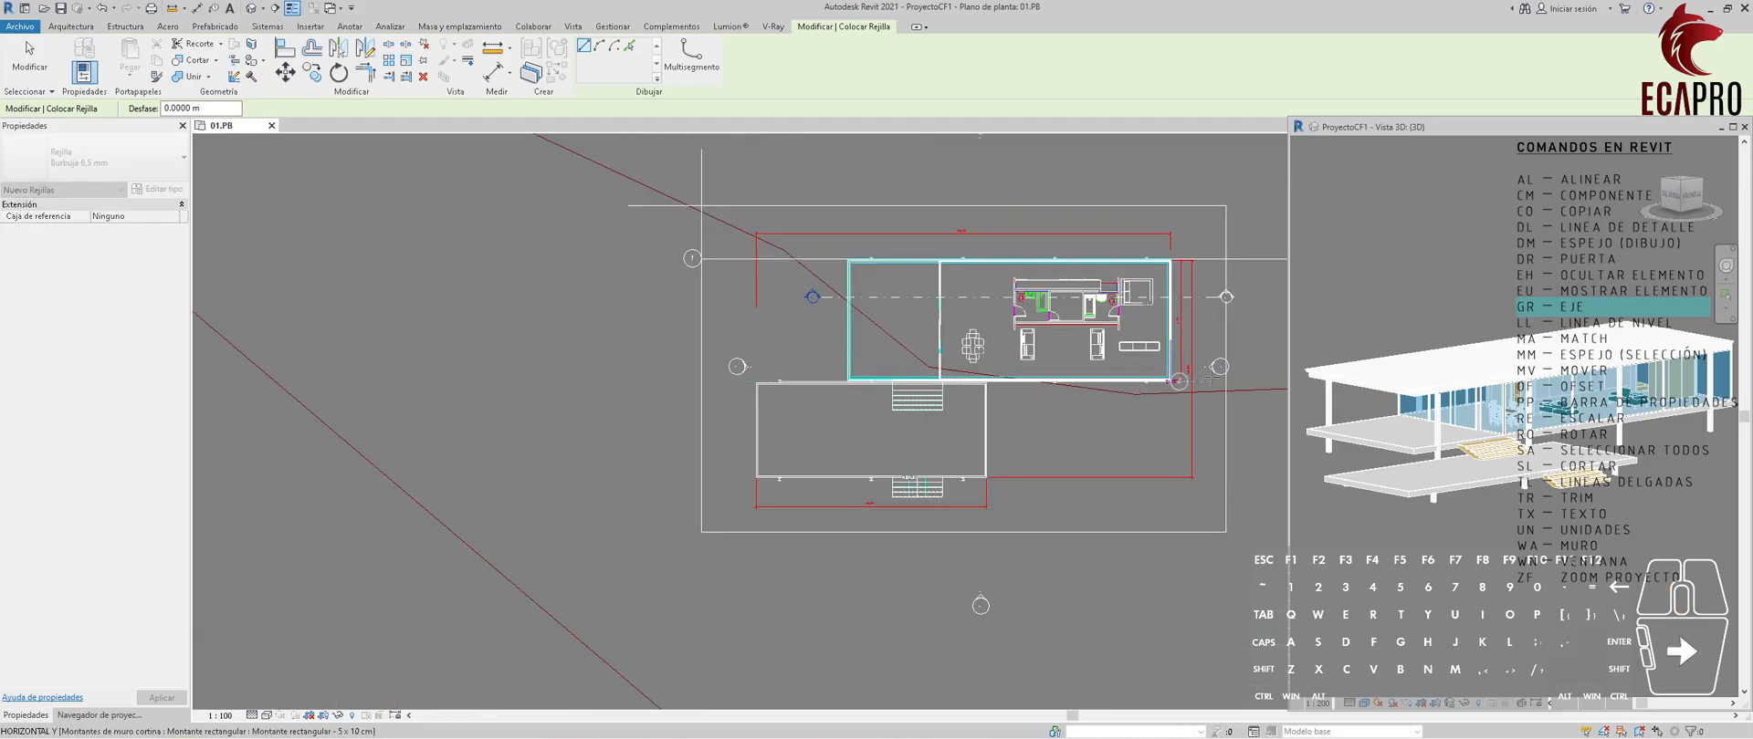
{"action": "middle_click_drag", "start_coordinate": [1186, 365], "coordinate": [983, 376]}
{"action": "left_click", "coordinate": [1133, 392]}
{"action": "key", "text": "Escape"}
{"action": "key", "text": "Escape"}
Extend the left end of grid 2 to the left vertical guide line.
{"action": "left_click", "coordinate": [540, 392]}
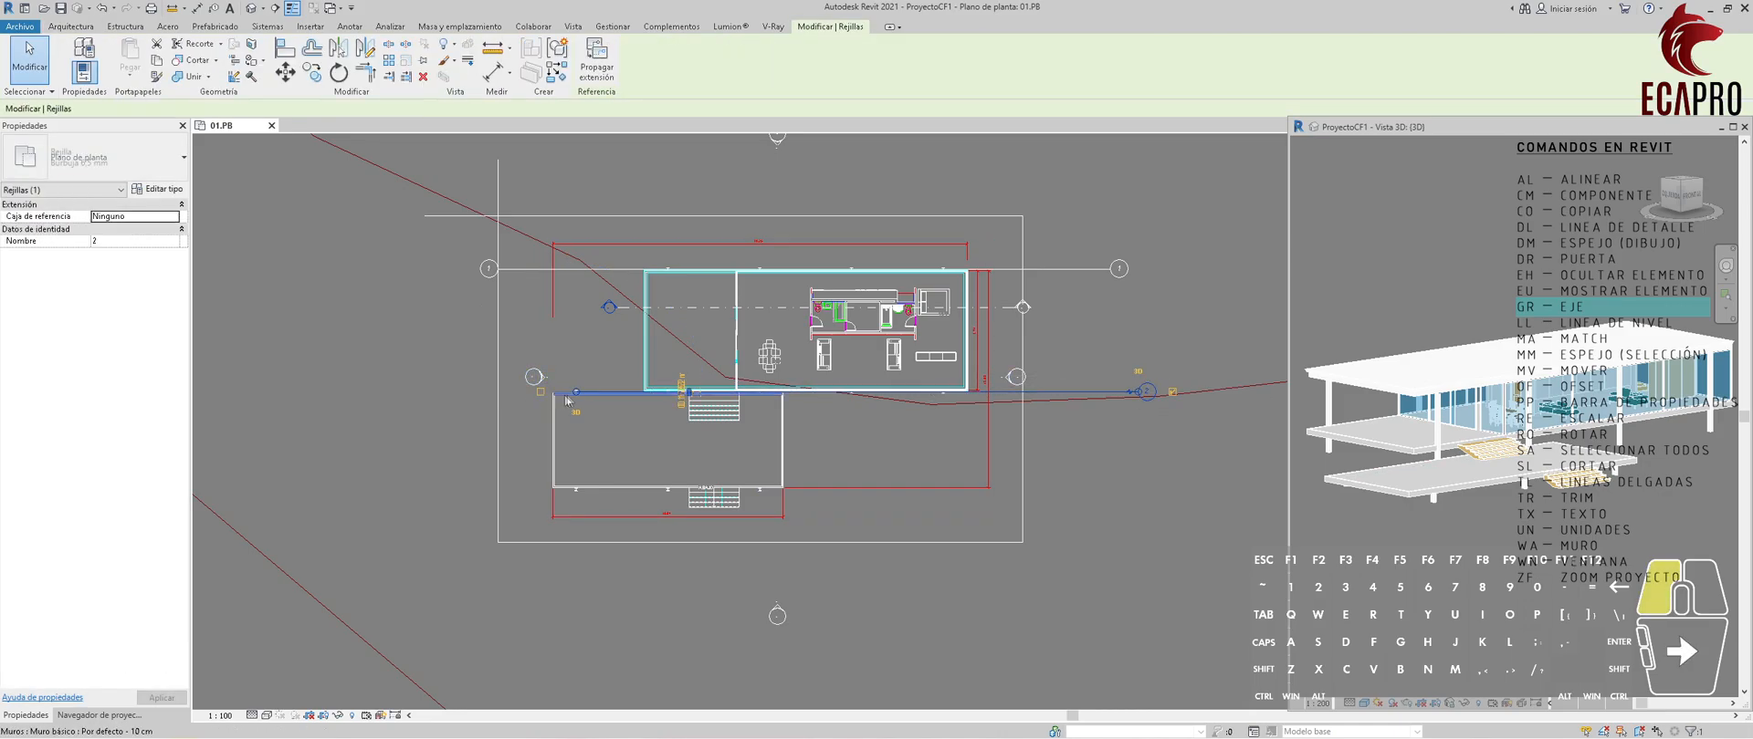
{"action": "scroll", "coordinate": [540, 395], "scroll_direction": "up", "scroll_amount": 4}
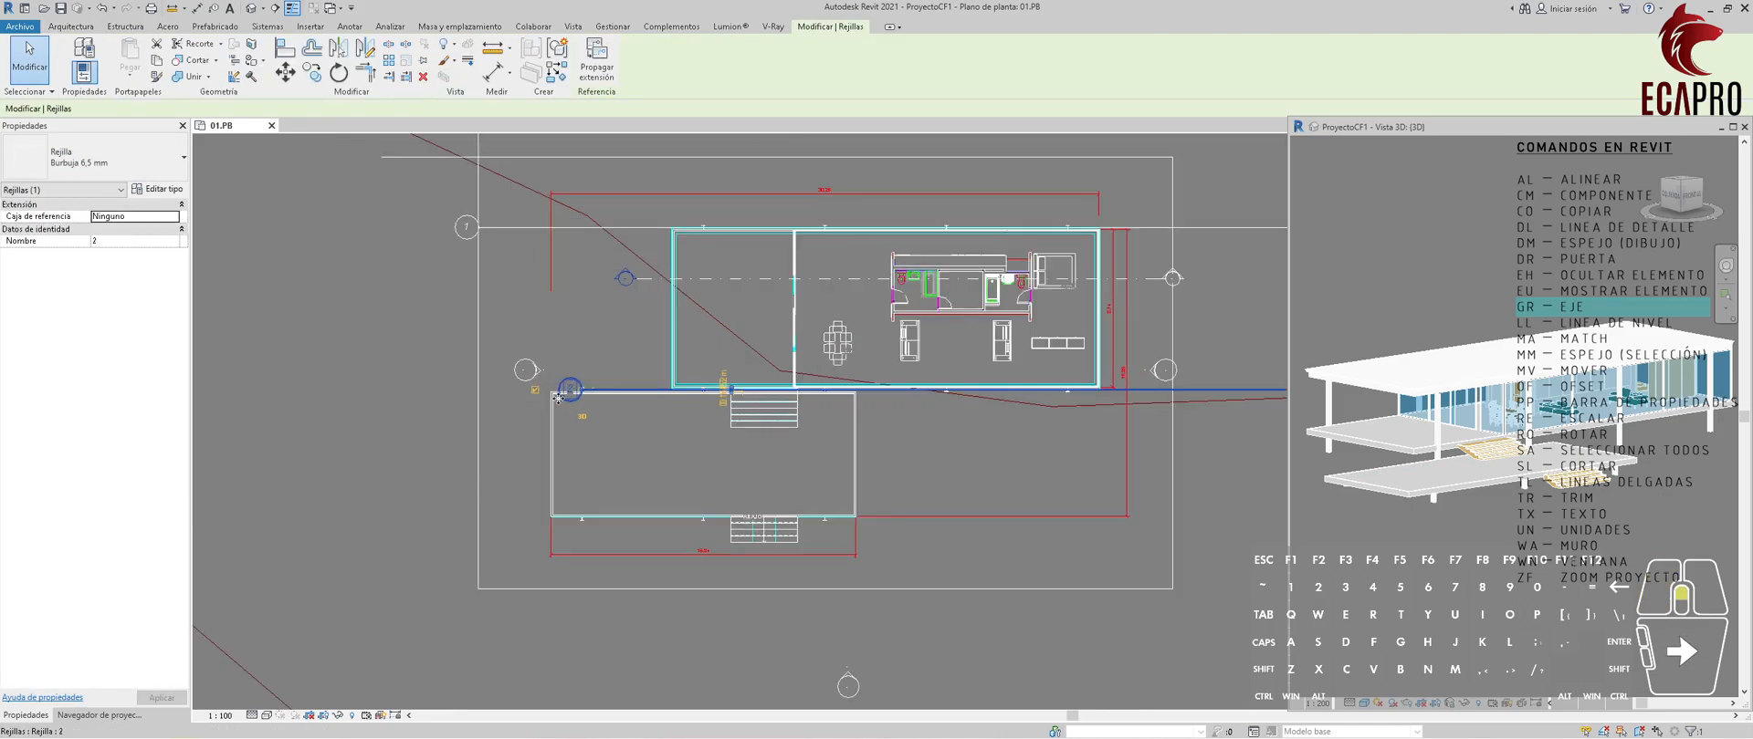
{"action": "scroll", "coordinate": [609, 388], "scroll_direction": "down", "scroll_amount": 5}
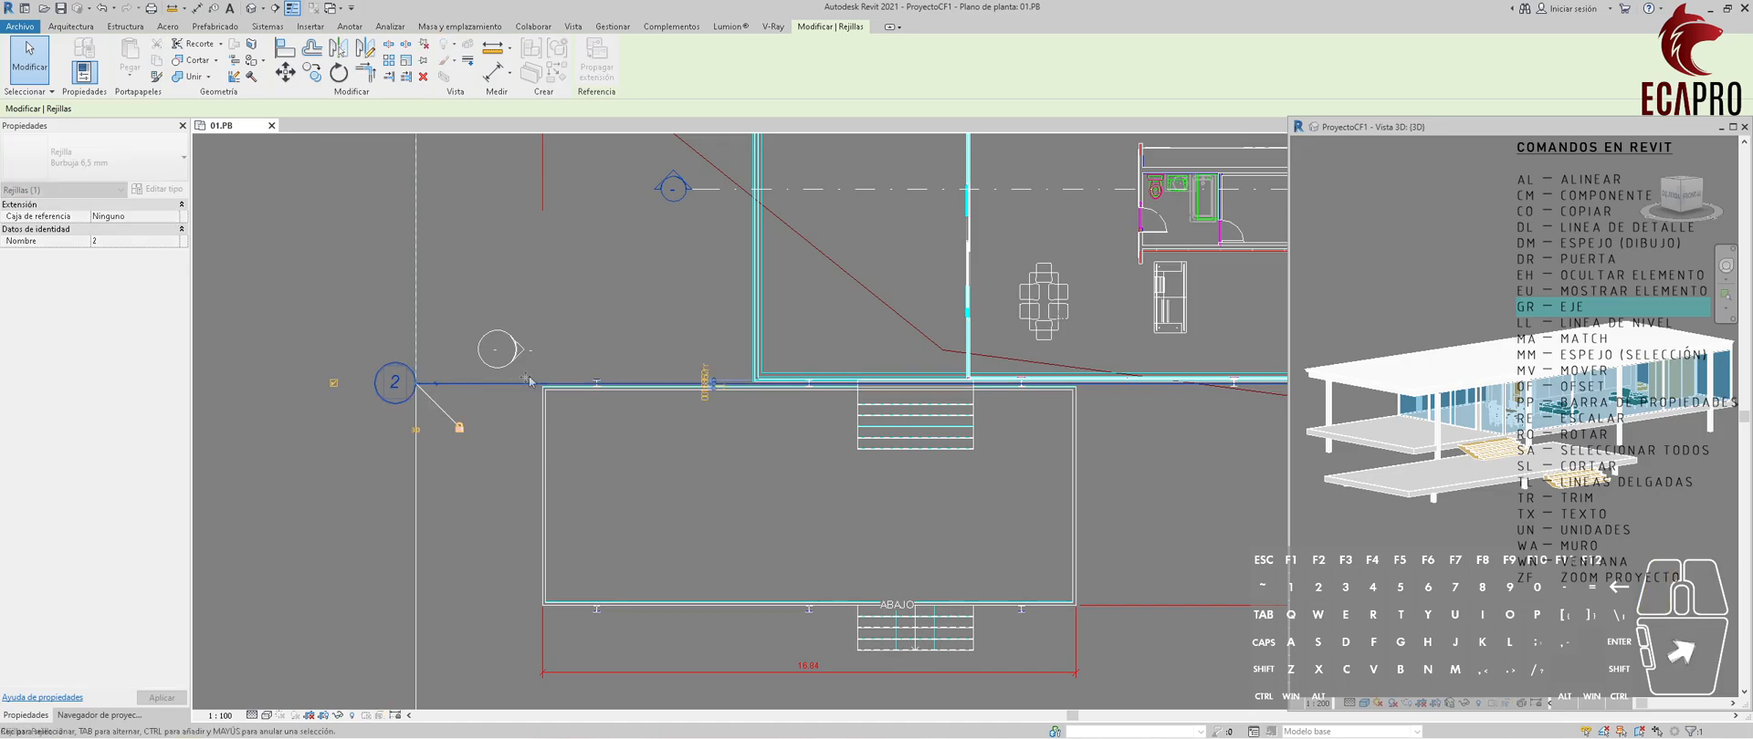
{"action": "key", "text": "Escape"}
Align the right ends of grids 1 and 2 with the right vertical guide line.
{"action": "left_click", "coordinate": [945, 274]}
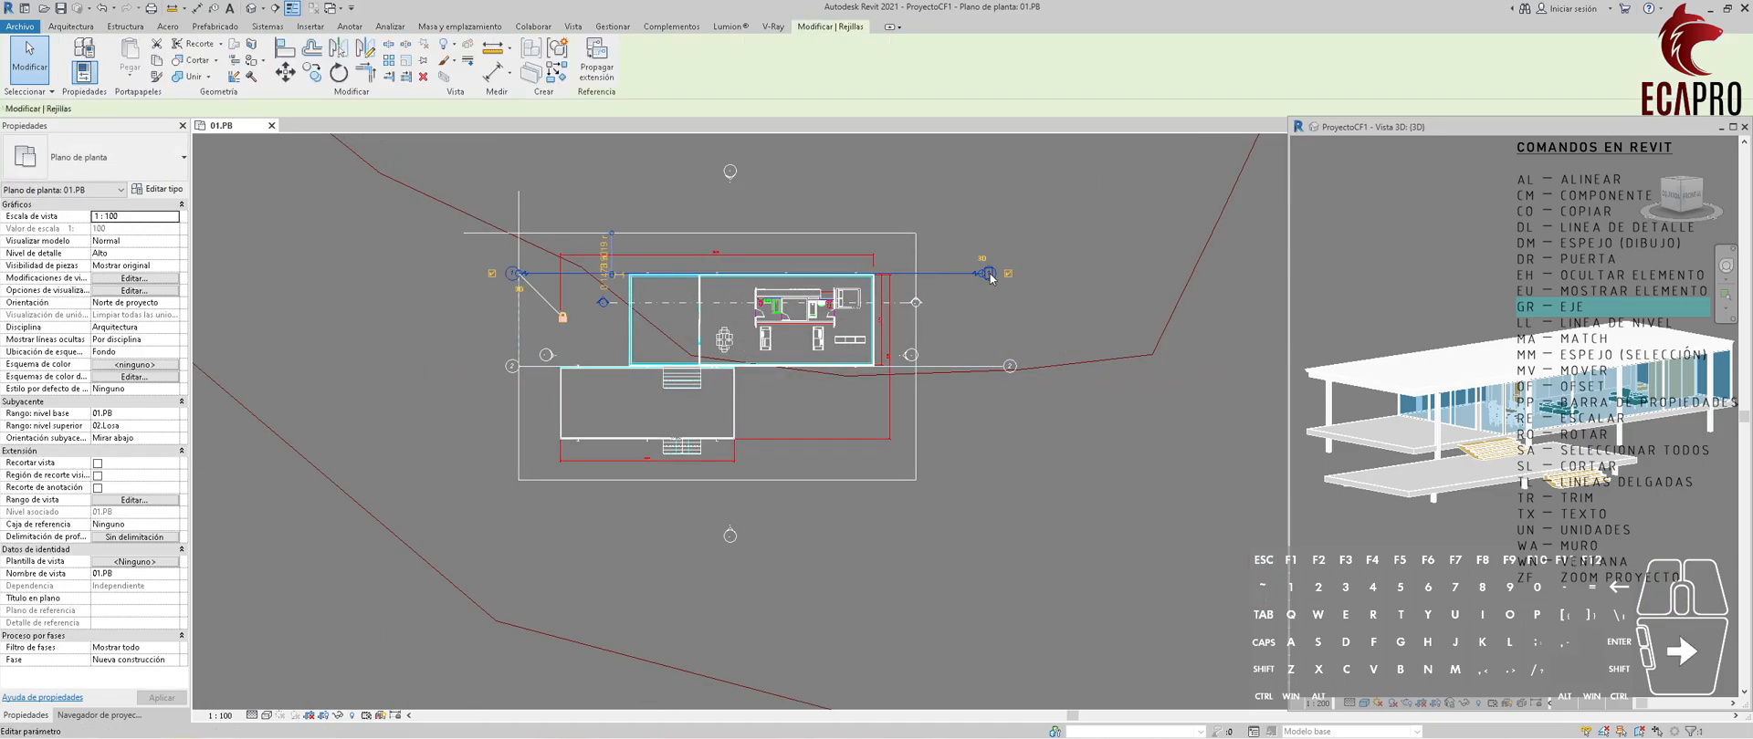
{"action": "left_click_drag", "start_coordinate": [980, 274], "coordinate": [915, 274]}
{"action": "key", "text": "Escape"}
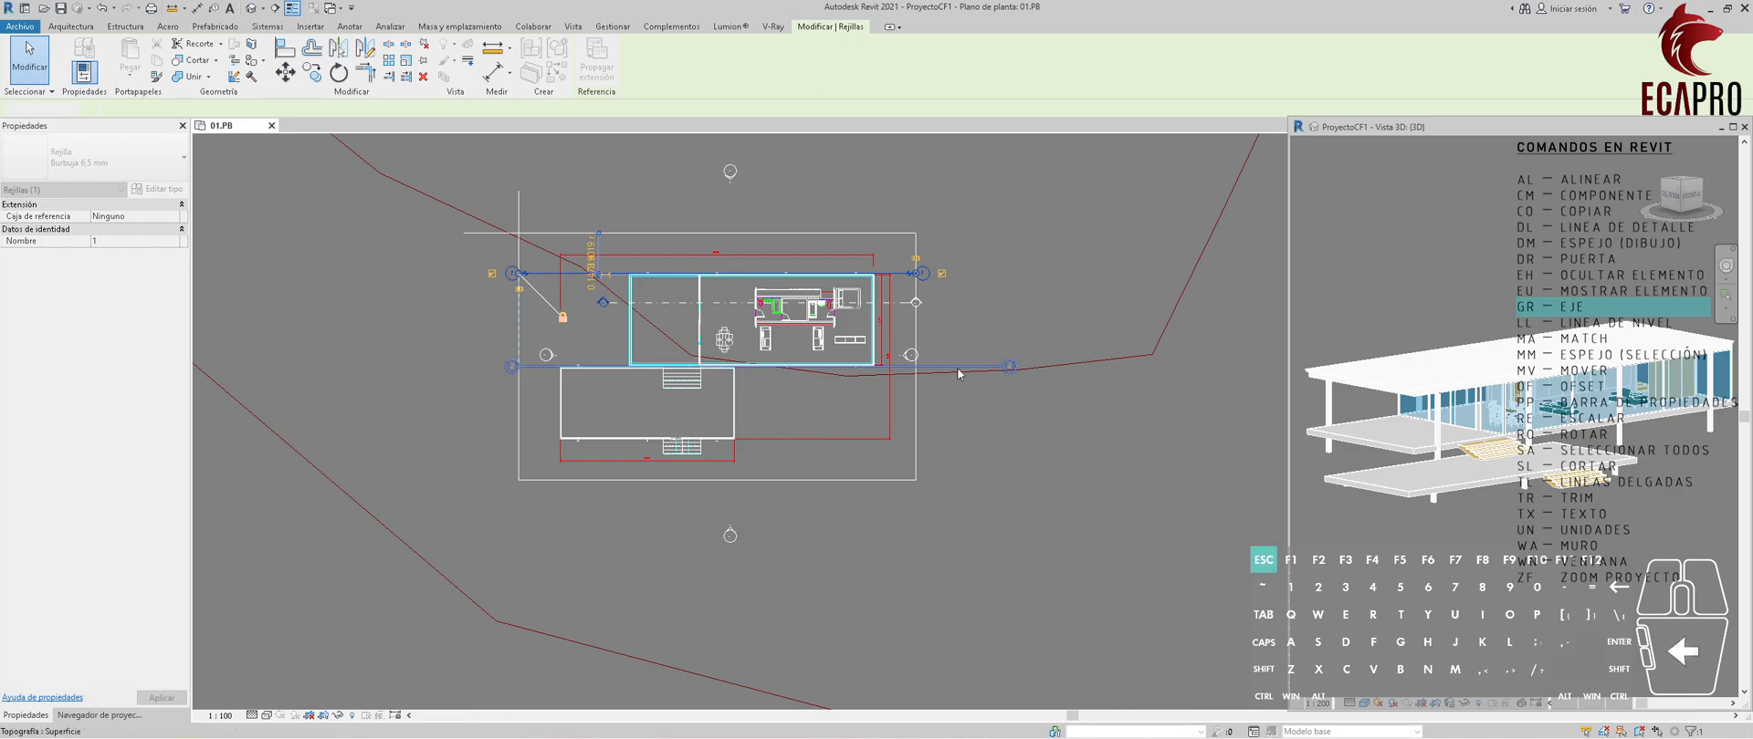
{"action": "left_click", "coordinate": [961, 367]}
{"action": "left_click_drag", "start_coordinate": [991, 368], "coordinate": [915, 366]}
{"action": "key", "text": "Escape"}
Draw a horizontal grid from the terrace's lower-left column to the right vertical guide line.
{"action": "scroll", "coordinate": [581, 549], "scroll_direction": "up", "scroll_amount": 2}
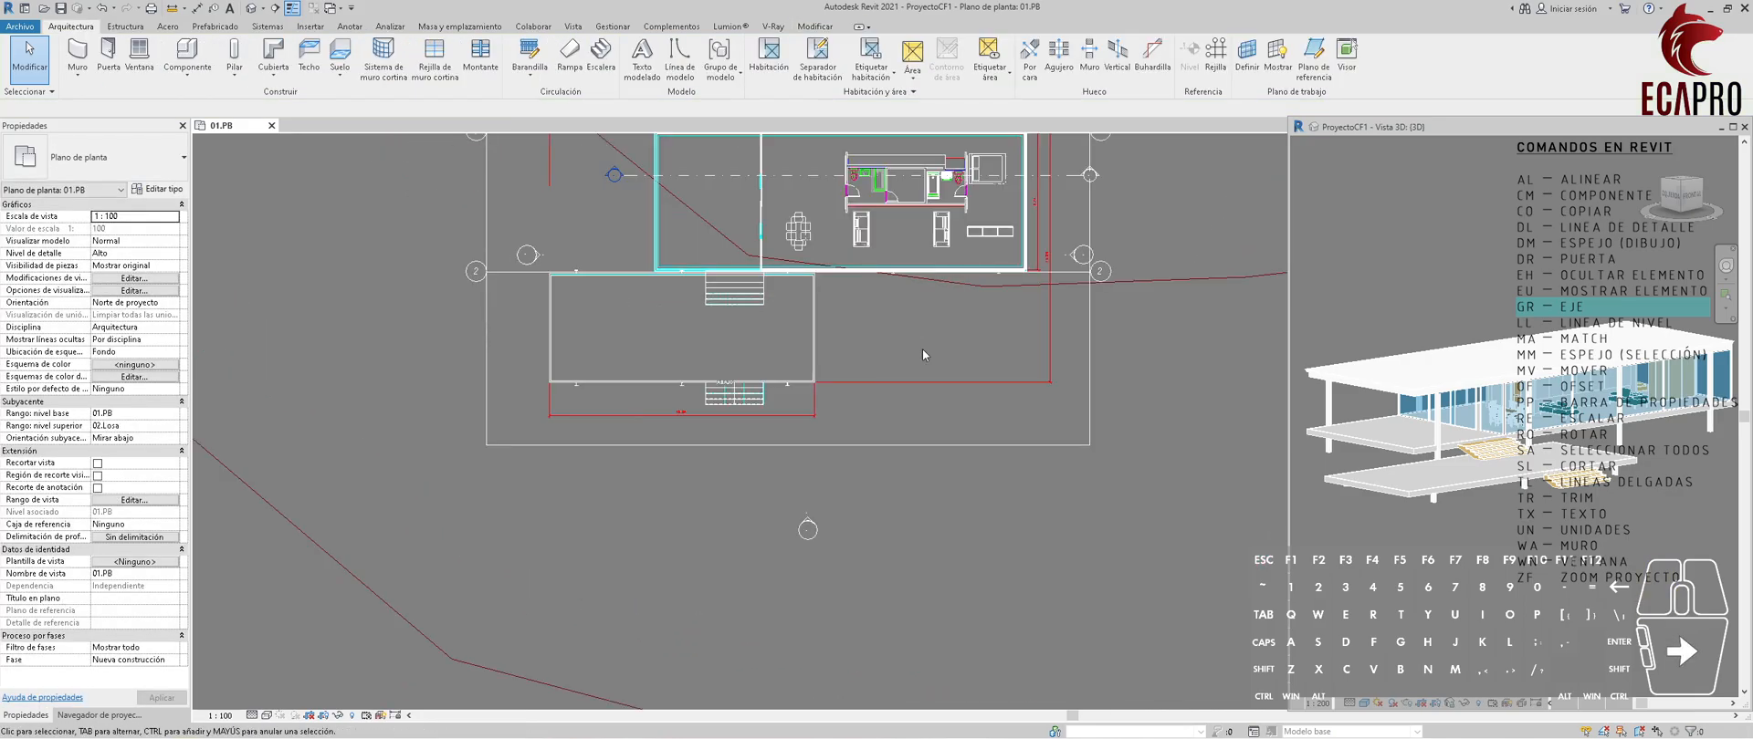
{"action": "key", "text": "r"}
{"action": "scroll", "coordinate": [541, 381], "scroll_direction": "up", "scroll_amount": 5}
{"action": "left_click", "coordinate": [662, 391]}
{"action": "scroll", "coordinate": [741, 393], "scroll_direction": "down", "scroll_amount": 6}
{"action": "scroll", "coordinate": [1141, 397], "scroll_direction": "down", "scroll_amount": 3}
{"action": "middle_click_drag", "start_coordinate": [1161, 408], "coordinate": [891, 421]}
{"action": "left_click", "coordinate": [1035, 406]}
{"action": "key", "text": "Escape"}
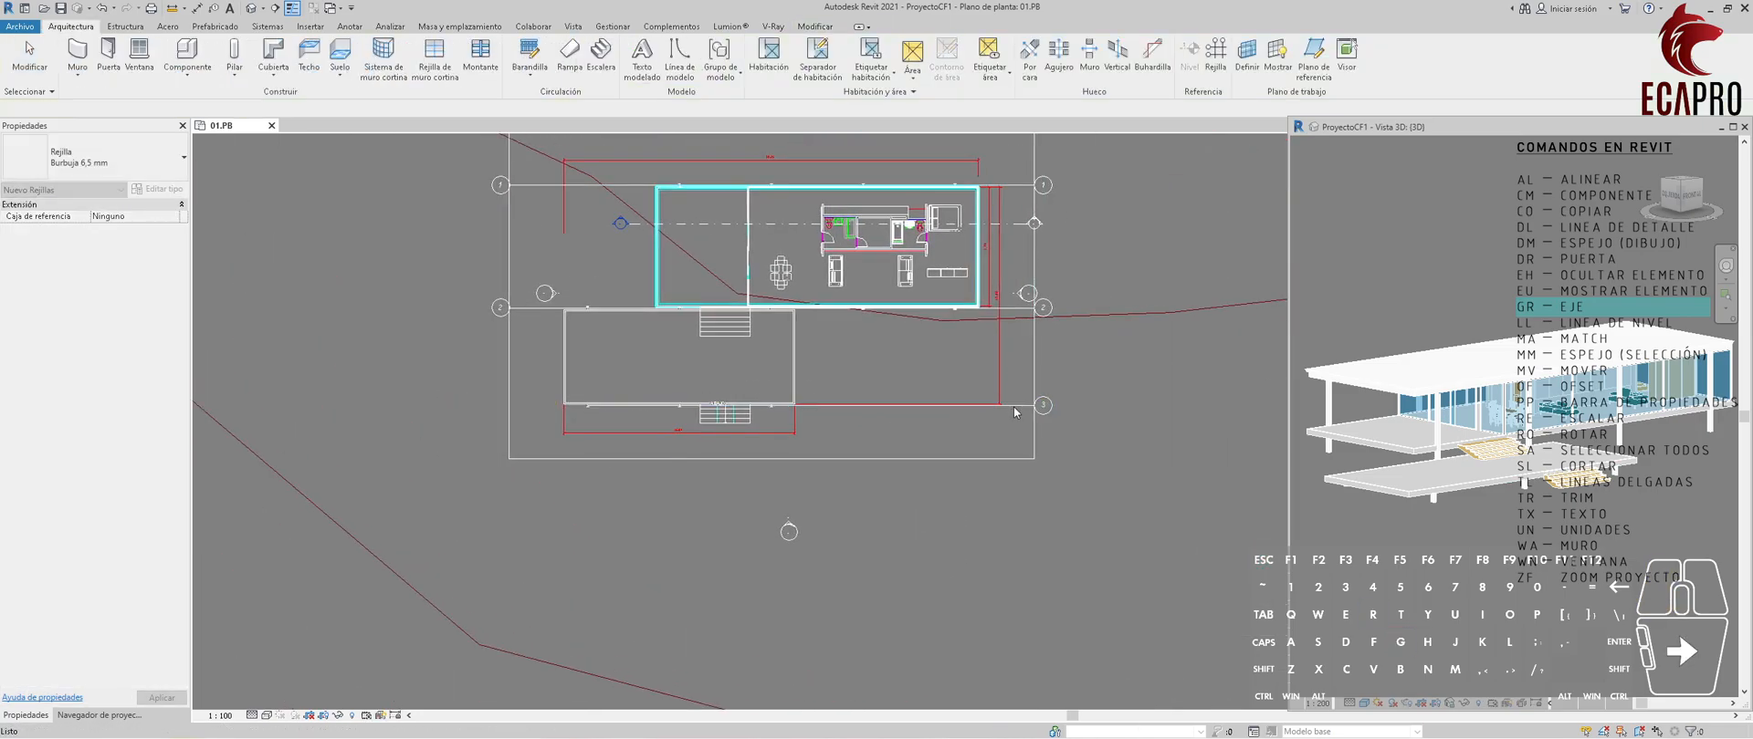
Extend the left end of grid 3 to the left vertical guide line.
{"action": "left_click", "coordinate": [1011, 405]}
{"action": "left_click", "coordinate": [554, 405]}
{"action": "scroll", "coordinate": [569, 411], "scroll_direction": "up", "scroll_amount": 2}
{"action": "left_click_drag", "start_coordinate": [597, 403], "coordinate": [477, 402]}
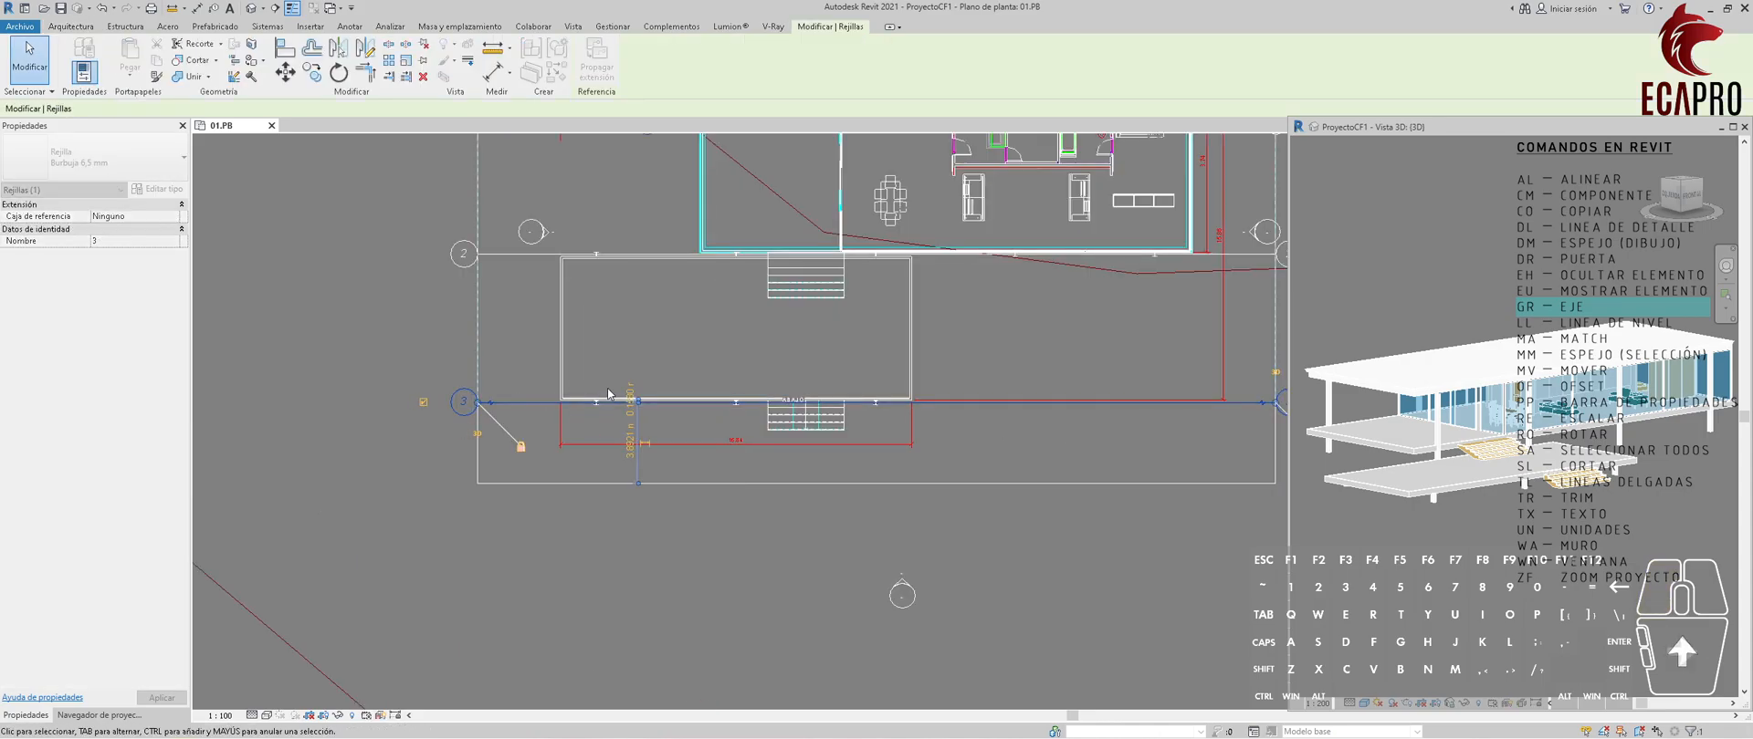
{"action": "scroll", "coordinate": [597, 431], "scroll_direction": "down", "scroll_amount": 5}
{"action": "key", "text": "Escape"}
{"action": "scroll", "coordinate": [625, 336], "scroll_direction": "up", "scroll_amount": 3}
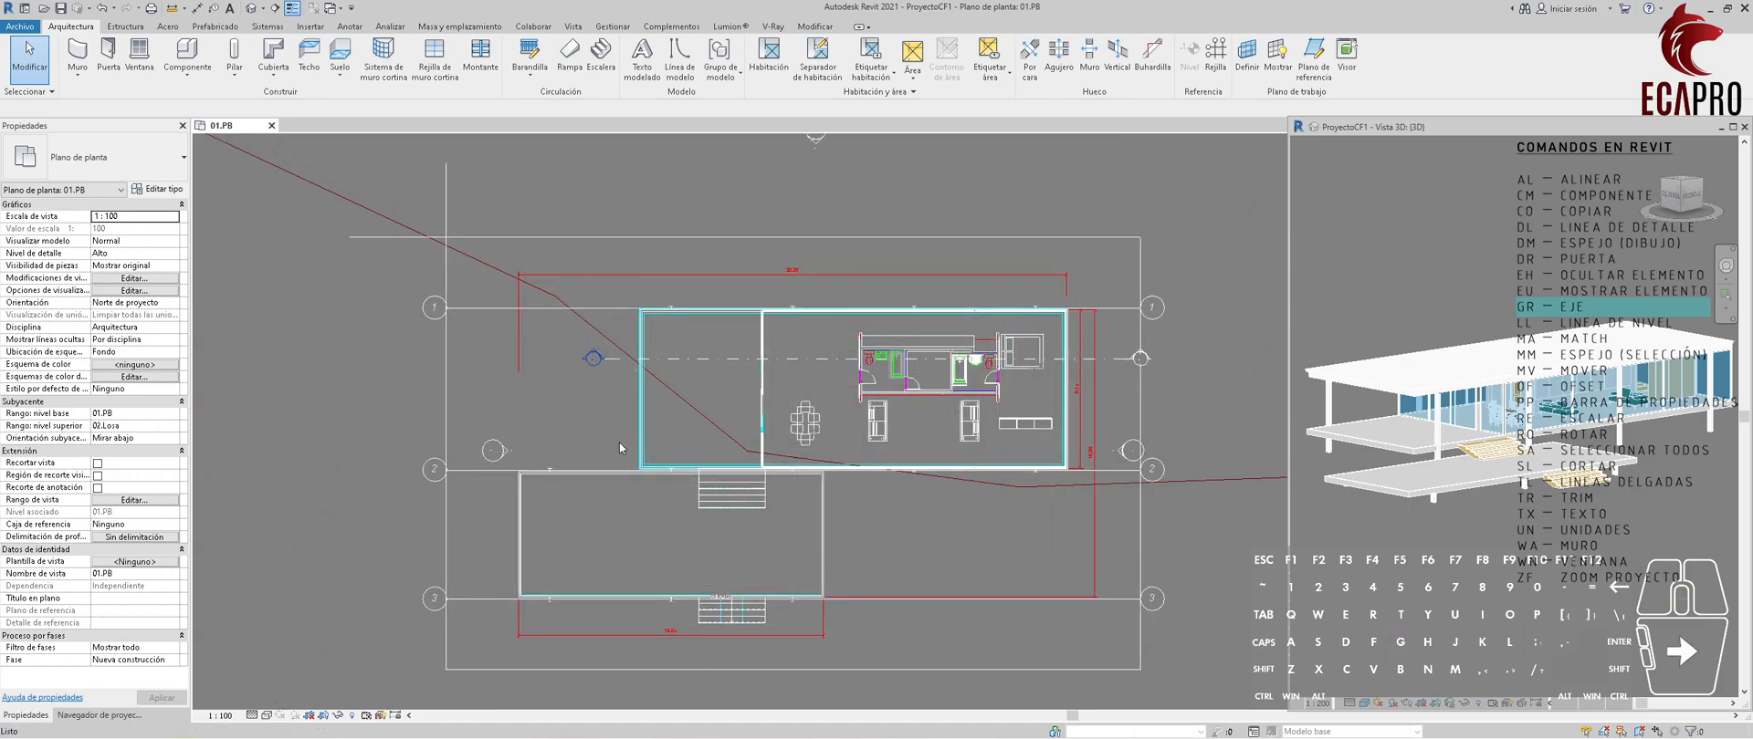
Draw a vertical grid through the terrace's lower-left column up to the top guide line.
{"action": "key", "text": "g"}
{"action": "key", "text": "r"}
{"action": "scroll", "coordinate": [546, 555], "scroll_direction": "up", "scroll_amount": 8}
{"action": "scroll", "coordinate": [546, 556], "scroll_direction": "up", "scroll_amount": 2}
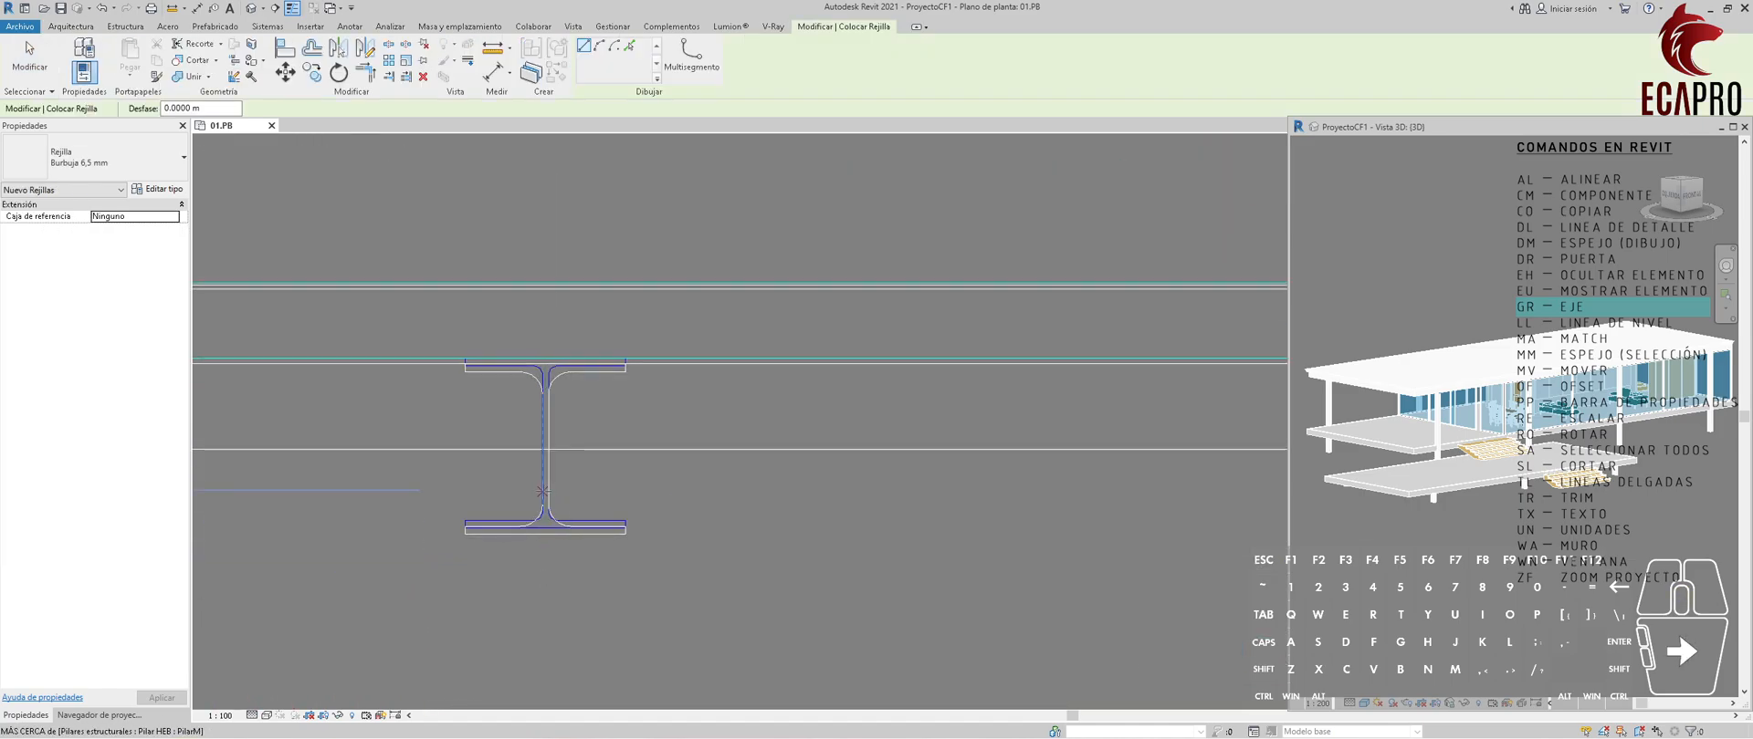
{"action": "scroll", "coordinate": [546, 493], "scroll_direction": "down", "scroll_amount": 10}
{"action": "left_click", "coordinate": [544, 165]}
{"action": "left_click", "coordinate": [544, 490]}
{"action": "key", "text": "Escape"}
{"action": "key", "text": "Escape"}
Extend the vertical grid's lower end to the bottom guide line and rename the grid as A.
{"action": "left_click_drag", "start_coordinate": [544, 513], "coordinate": [544, 574]}
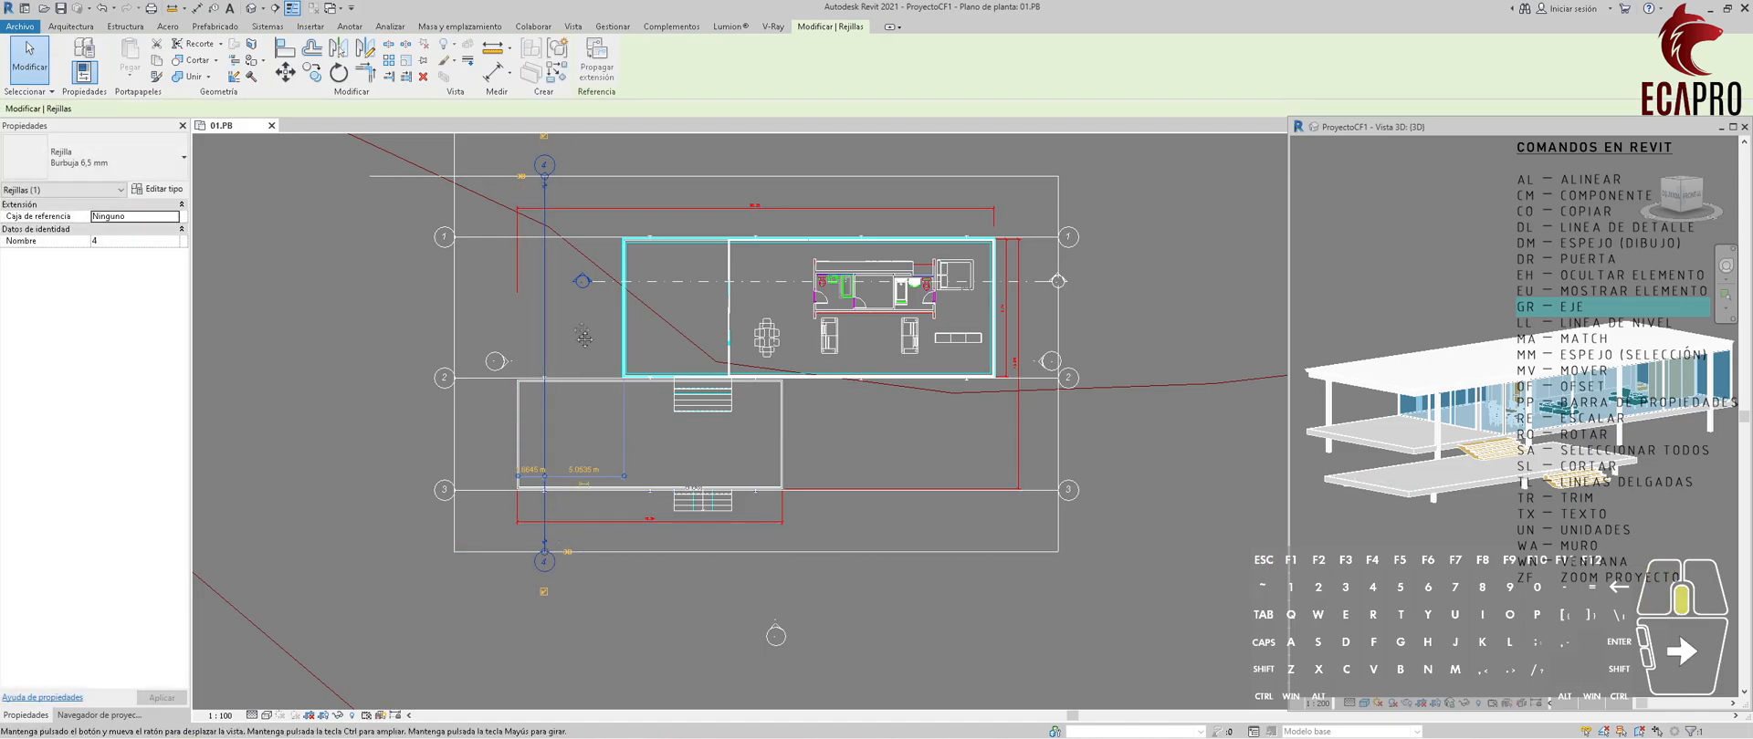
{"action": "middle_click_drag", "start_coordinate": [581, 329], "coordinate": [604, 405]}
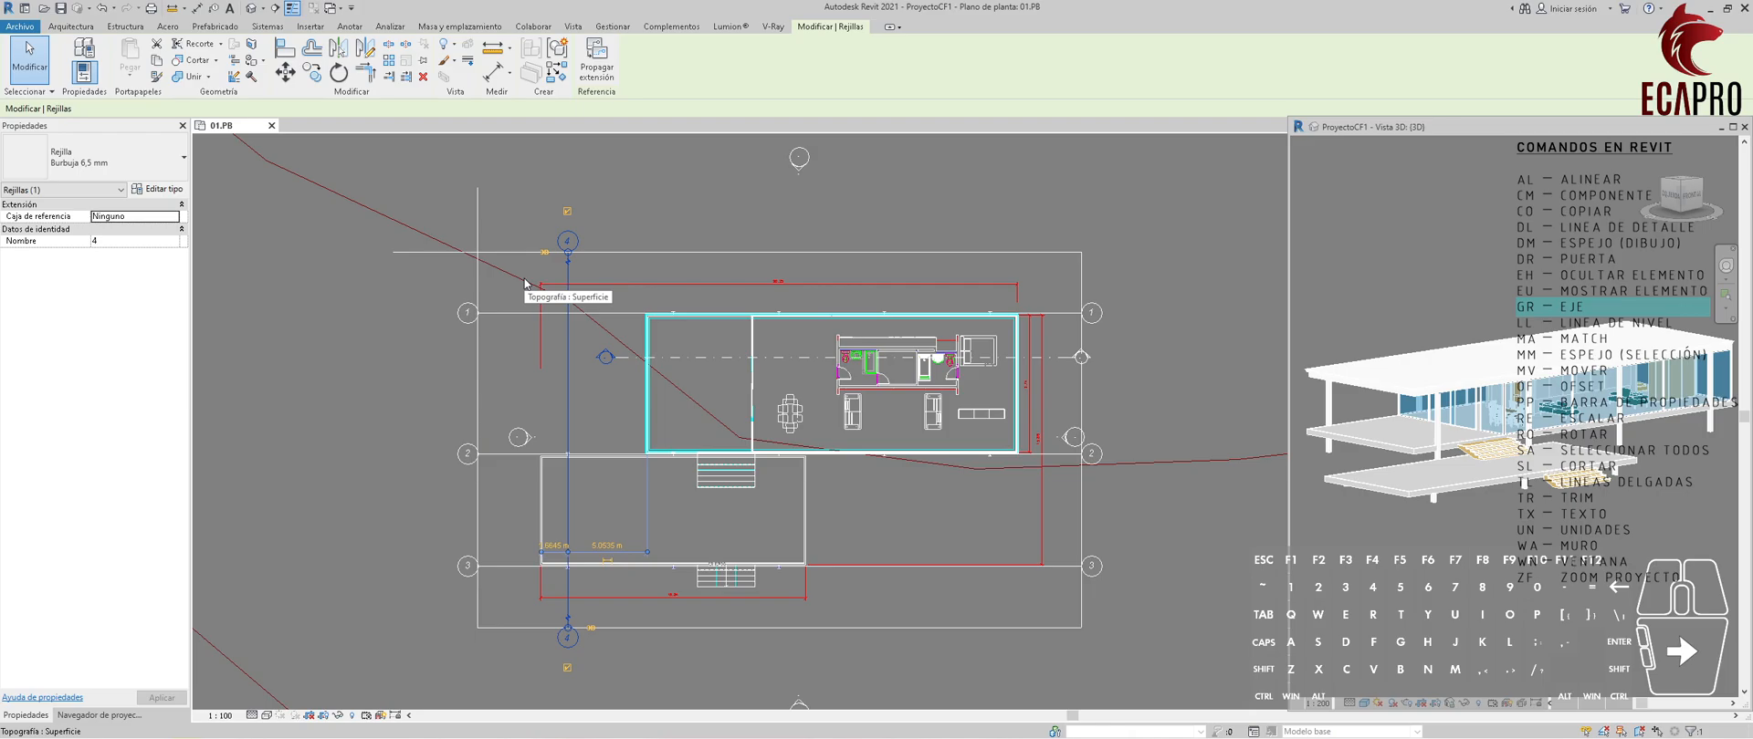
{"action": "left_click", "coordinate": [568, 241]}
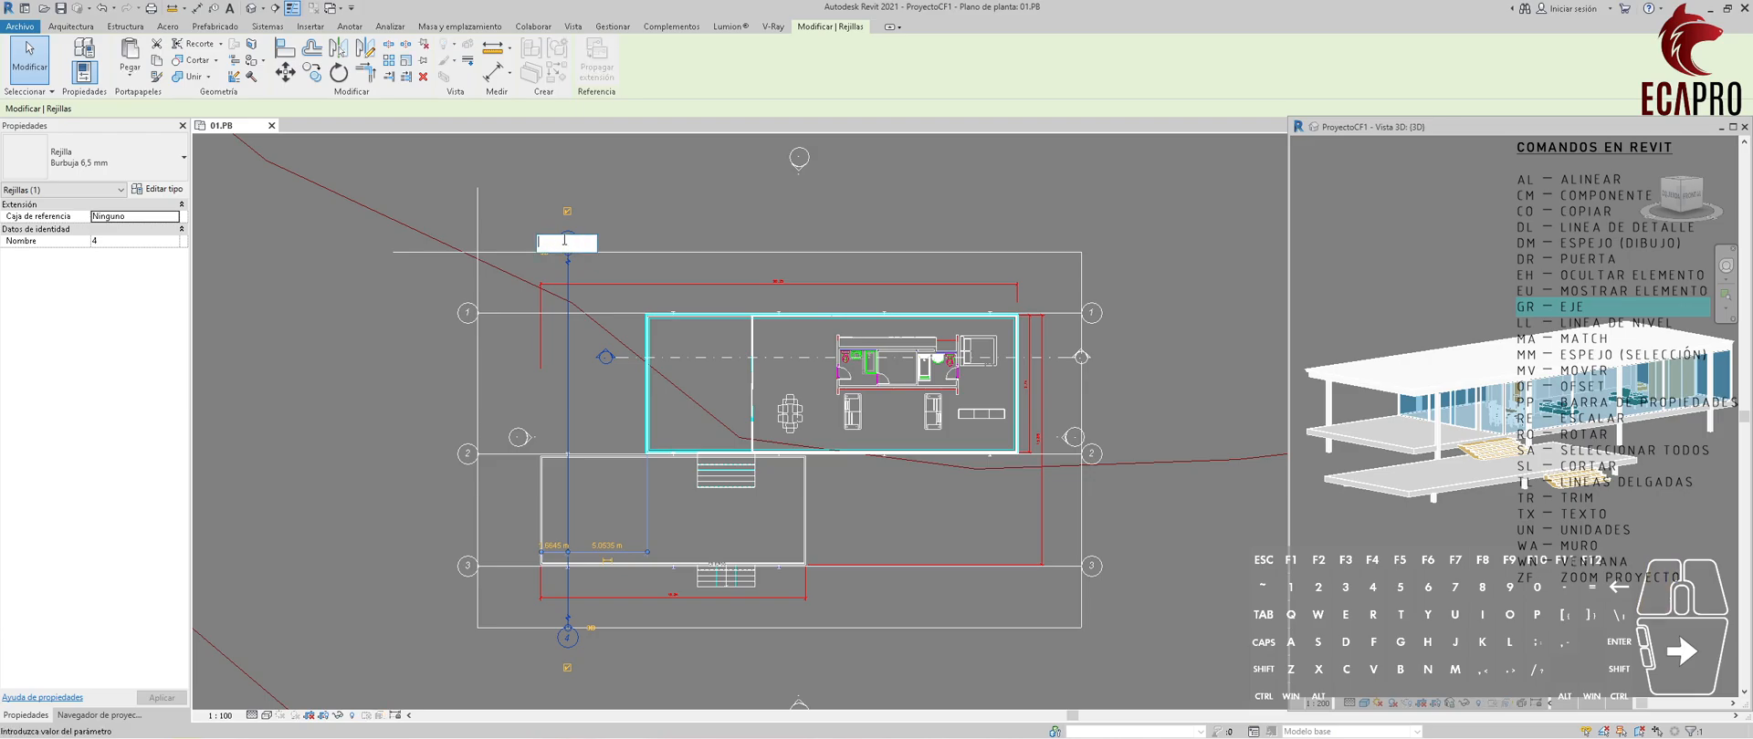
{"action": "key", "text": "Return"}
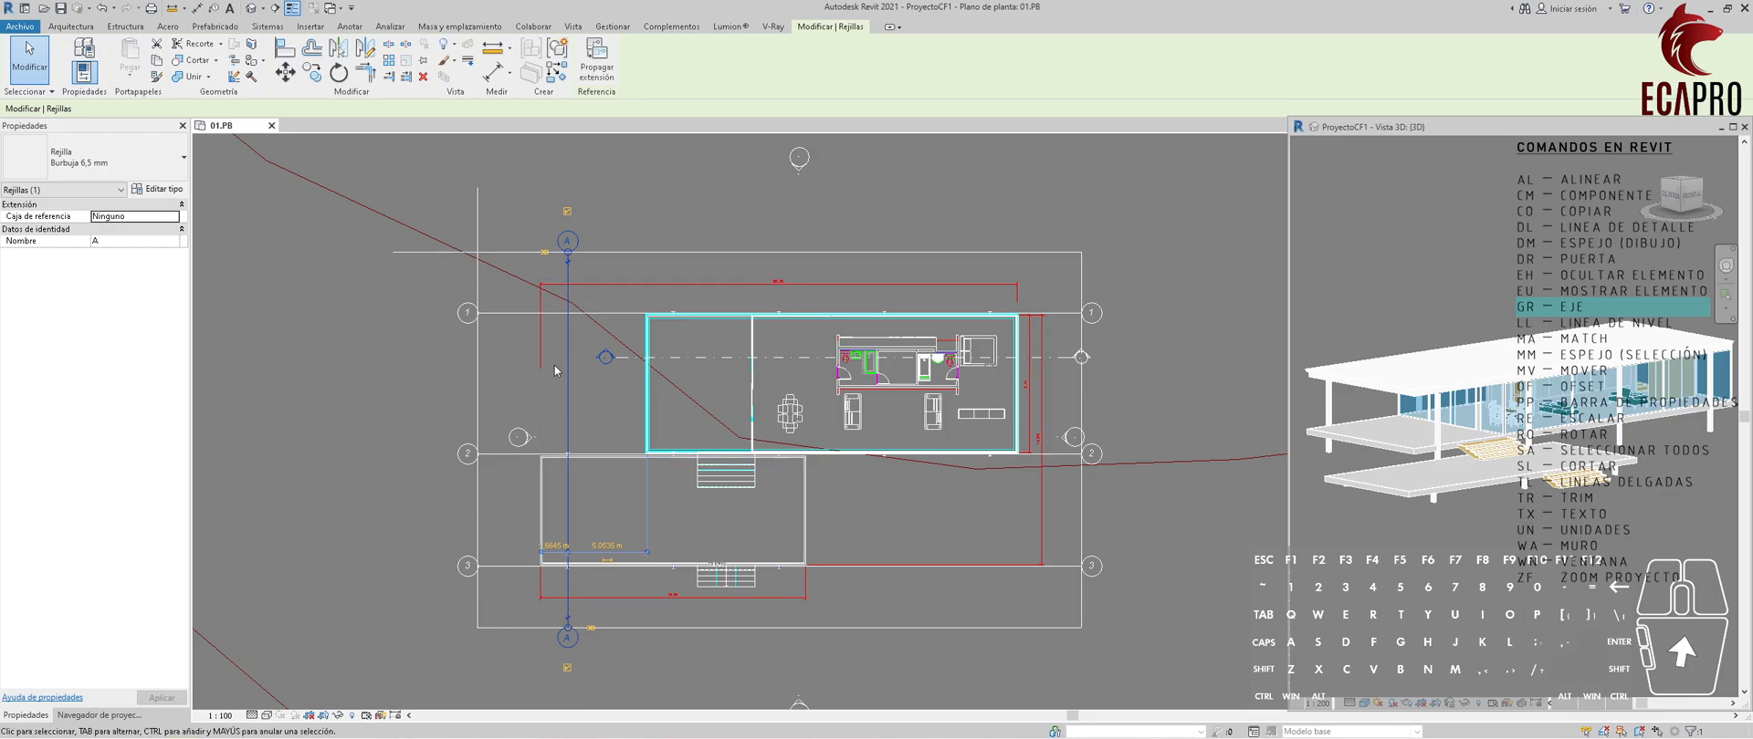
{"action": "left_click", "coordinate": [639, 224]}
Draw a vertical grid from the house's upper-left column down to the bottom guide line.
{"action": "scroll", "coordinate": [676, 346], "scroll_direction": "up", "scroll_amount": 3}
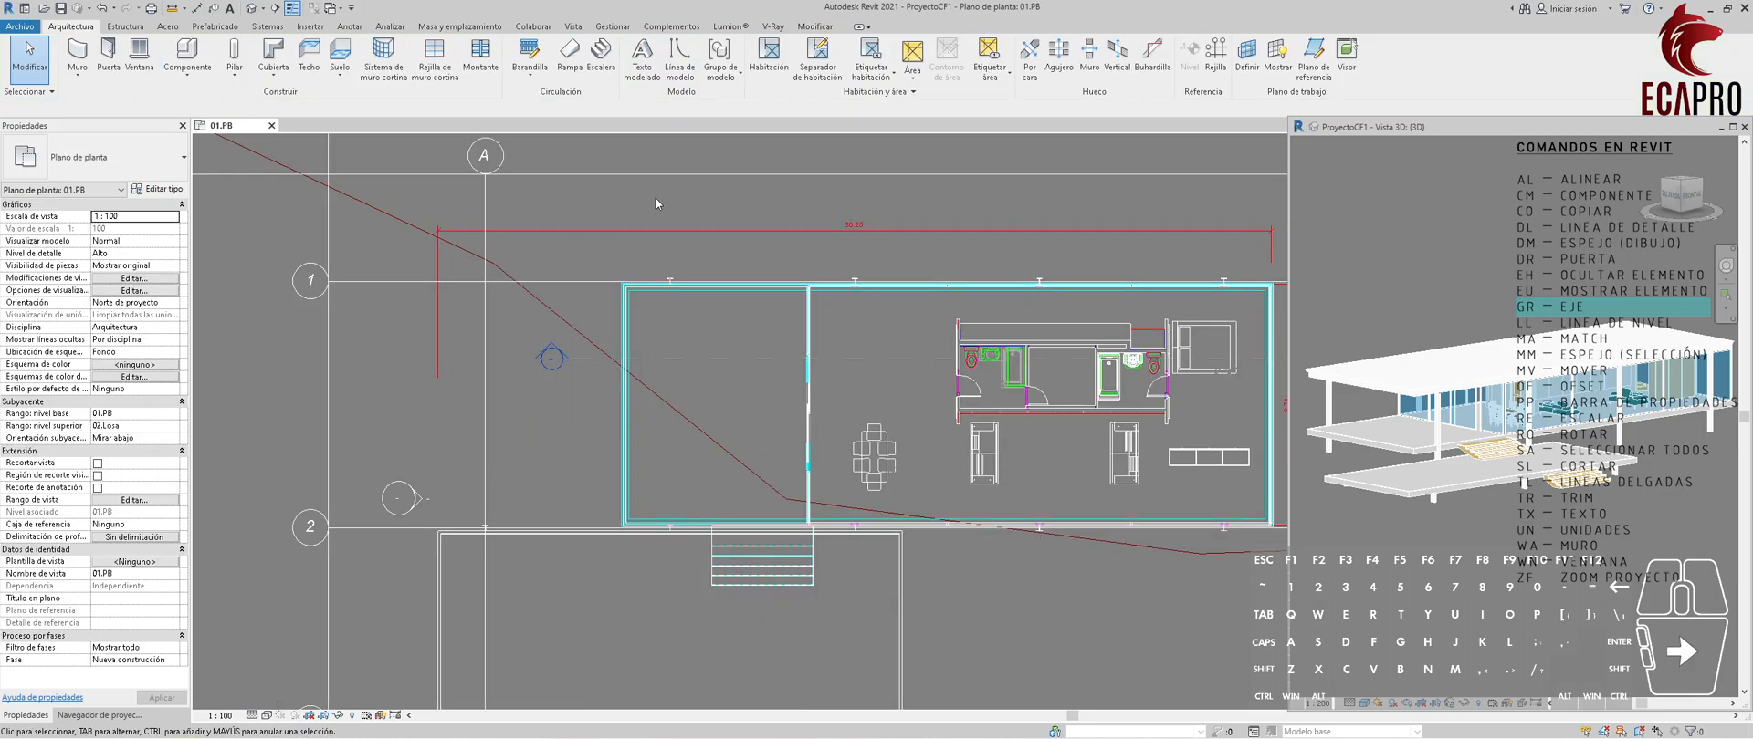
{"action": "key", "text": "g"}
{"action": "key", "text": "r"}
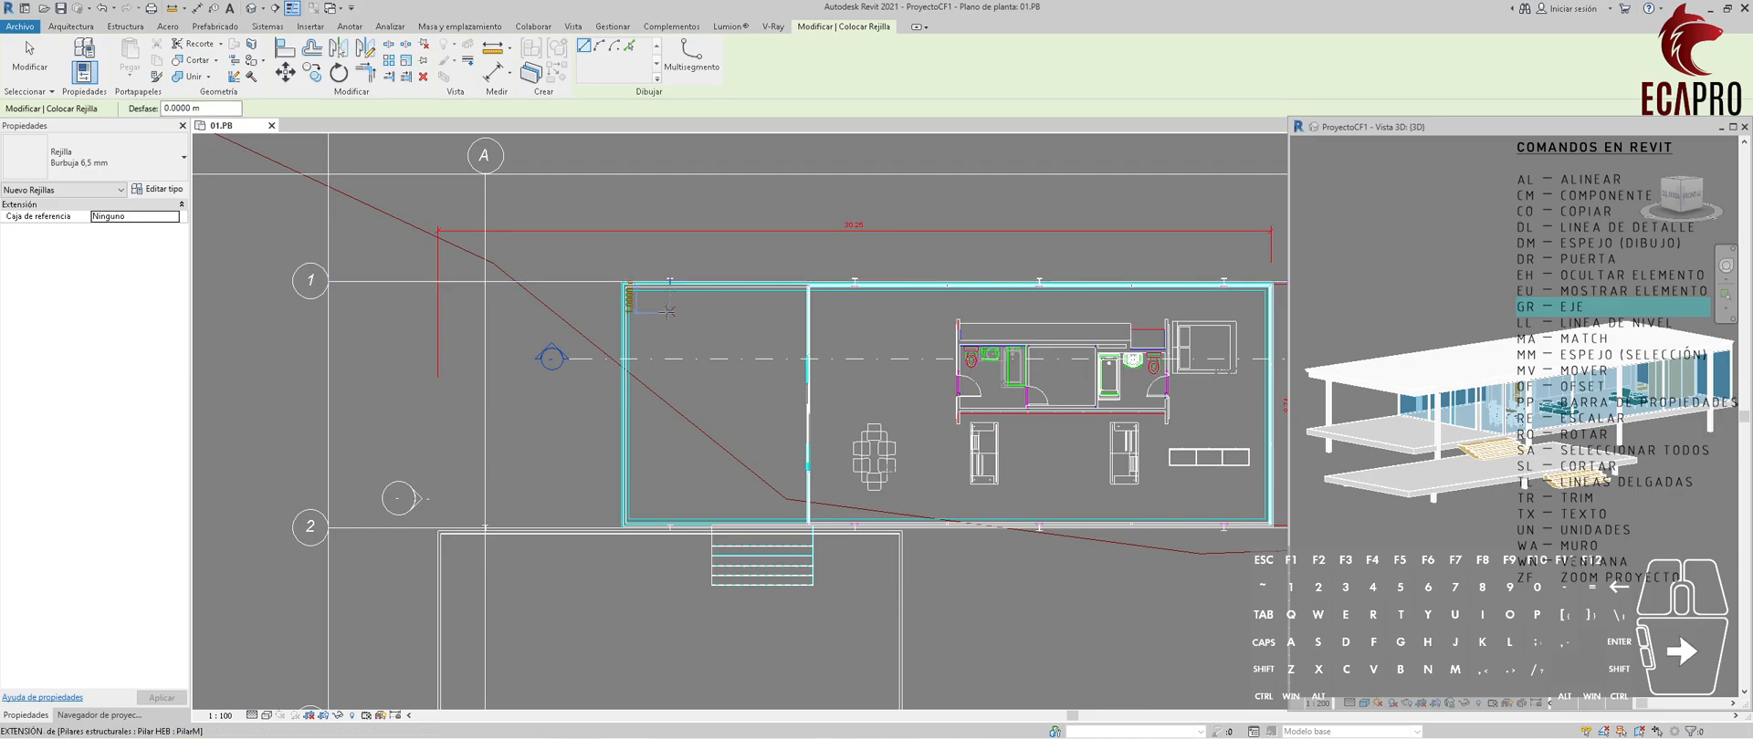
{"action": "scroll", "coordinate": [673, 274], "scroll_direction": "up", "scroll_amount": 3}
{"action": "scroll", "coordinate": [673, 274], "scroll_direction": "up", "scroll_amount": 5}
{"action": "left_click", "coordinate": [668, 311]}
{"action": "scroll", "coordinate": [677, 228], "scroll_direction": "down", "scroll_amount": 8}
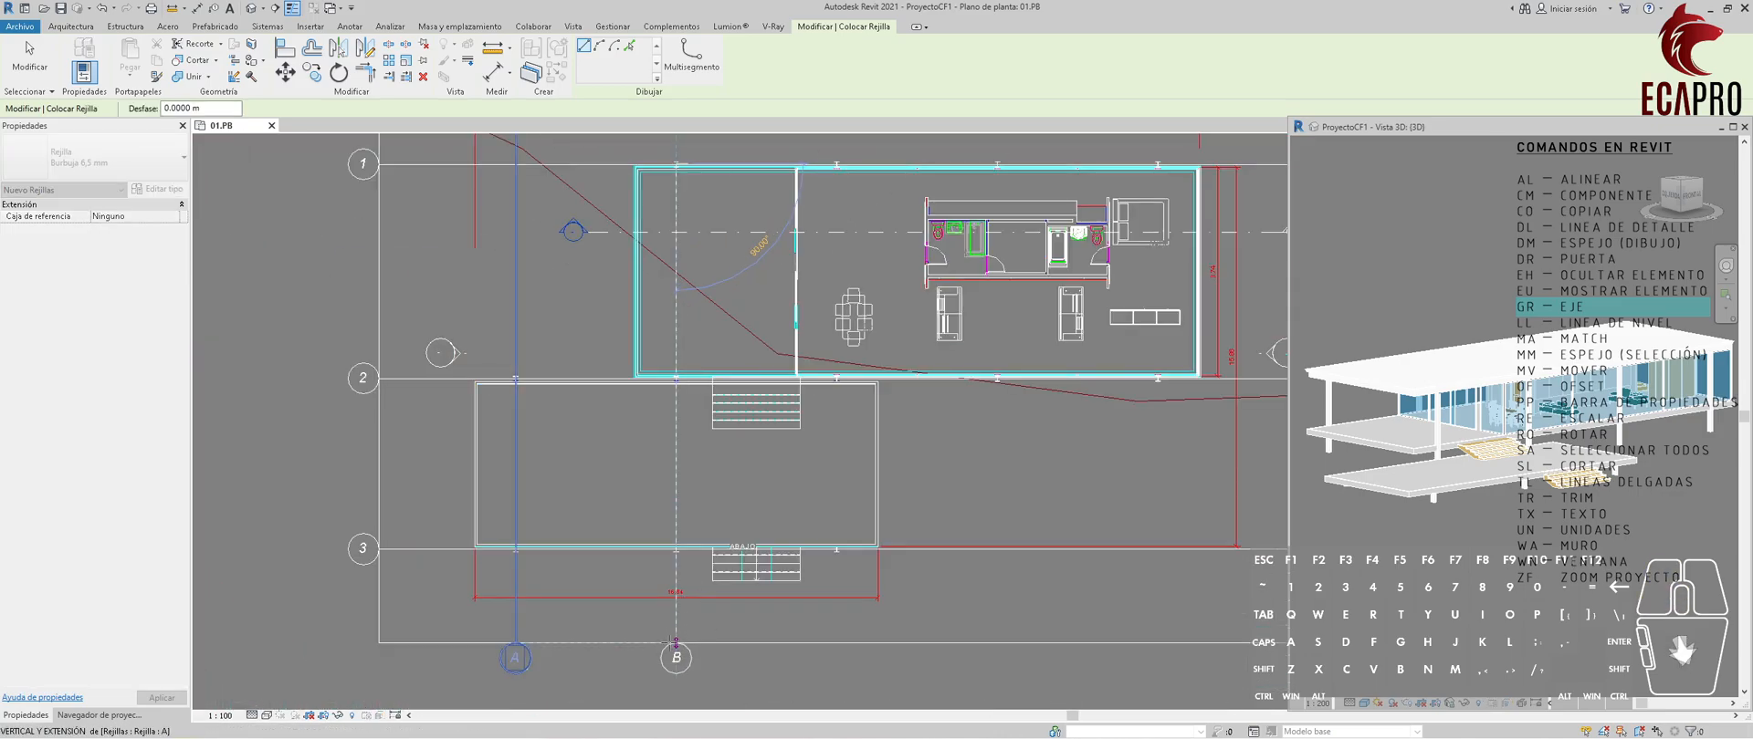
{"action": "left_click", "coordinate": [677, 642]}
Extend grid B's upper end to the top guide line and show the bubble at that end.
{"action": "middle_click_drag", "start_coordinate": [676, 166], "coordinate": [670, 335]}
{"action": "left_click_drag", "start_coordinate": [670, 335], "coordinate": [670, 241]}
{"action": "scroll", "coordinate": [820, 312], "scroll_direction": "down", "scroll_amount": 1}
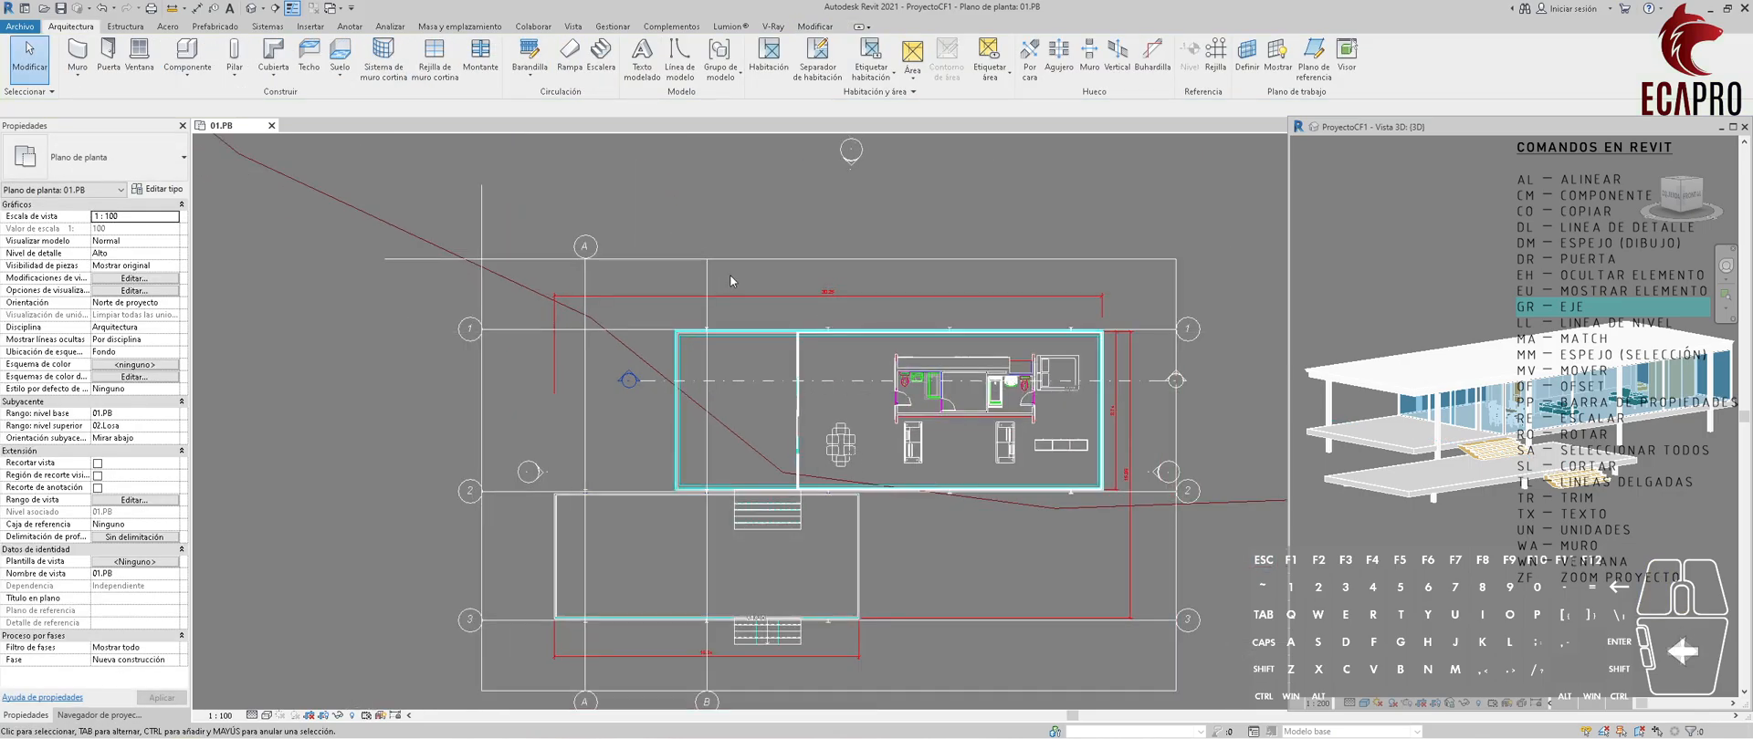
{"action": "left_click", "coordinate": [706, 212]}
{"action": "left_click", "coordinate": [787, 225]}
{"action": "scroll", "coordinate": [788, 226], "scroll_direction": "down", "scroll_amount": 2}
{"action": "middle_click_drag", "start_coordinate": [788, 225], "coordinate": [661, 182]}
{"action": "scroll", "coordinate": [661, 183], "scroll_direction": "up", "scroll_amount": 3}
{"action": "scroll", "coordinate": [638, 266], "scroll_direction": "up", "scroll_amount": 2}
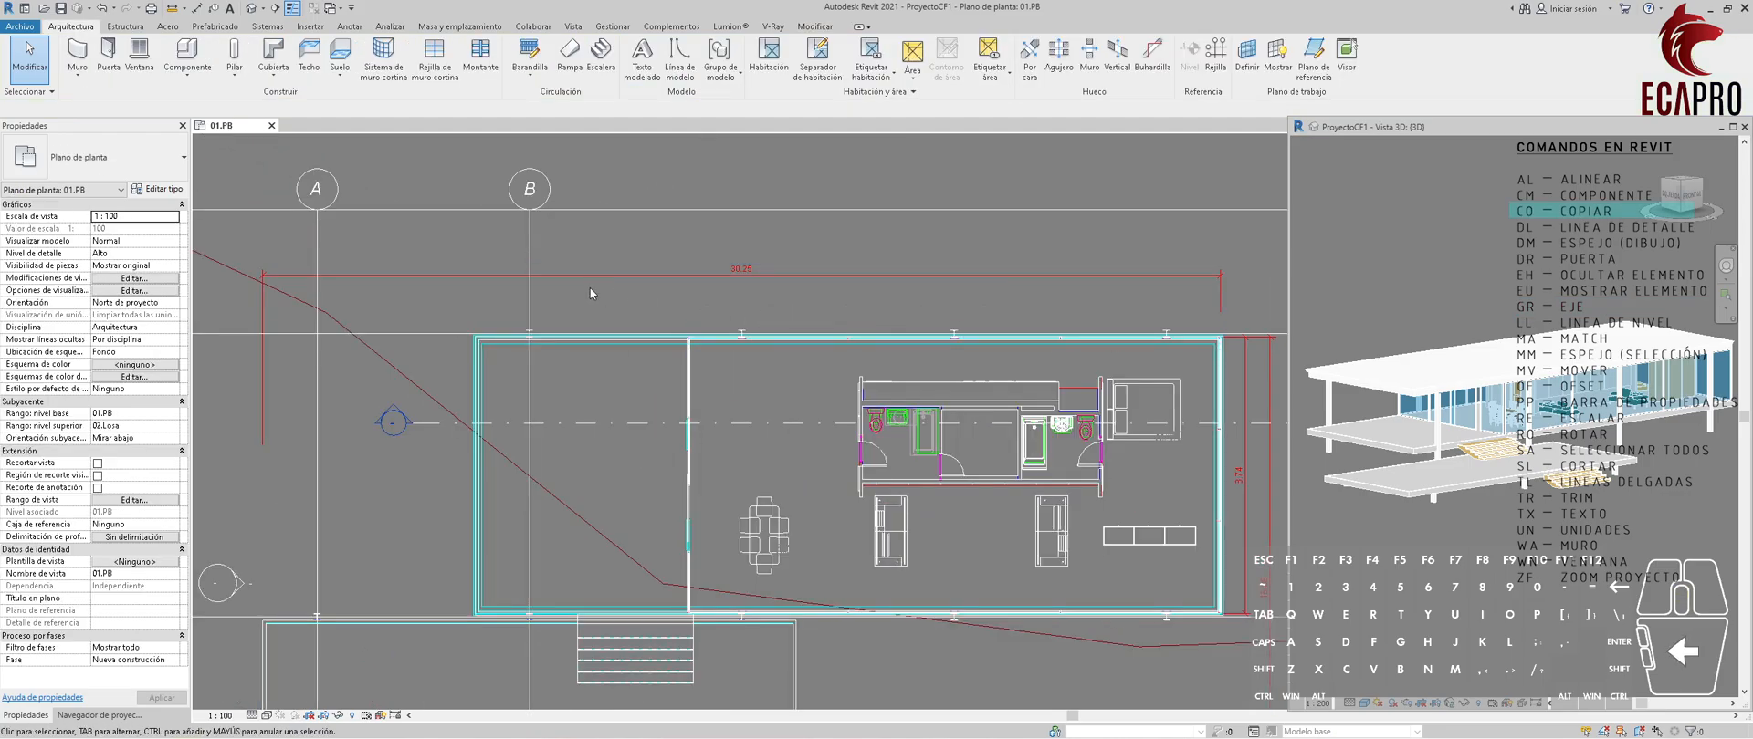
Copy grid B from its column's midpoint with Multiple enabled, placing grid C on the next column along the house's upper edge.
{"action": "left_click", "coordinate": [528, 299]}
{"action": "middle_click_drag", "start_coordinate": [380, 214], "coordinate": [368, 179]}
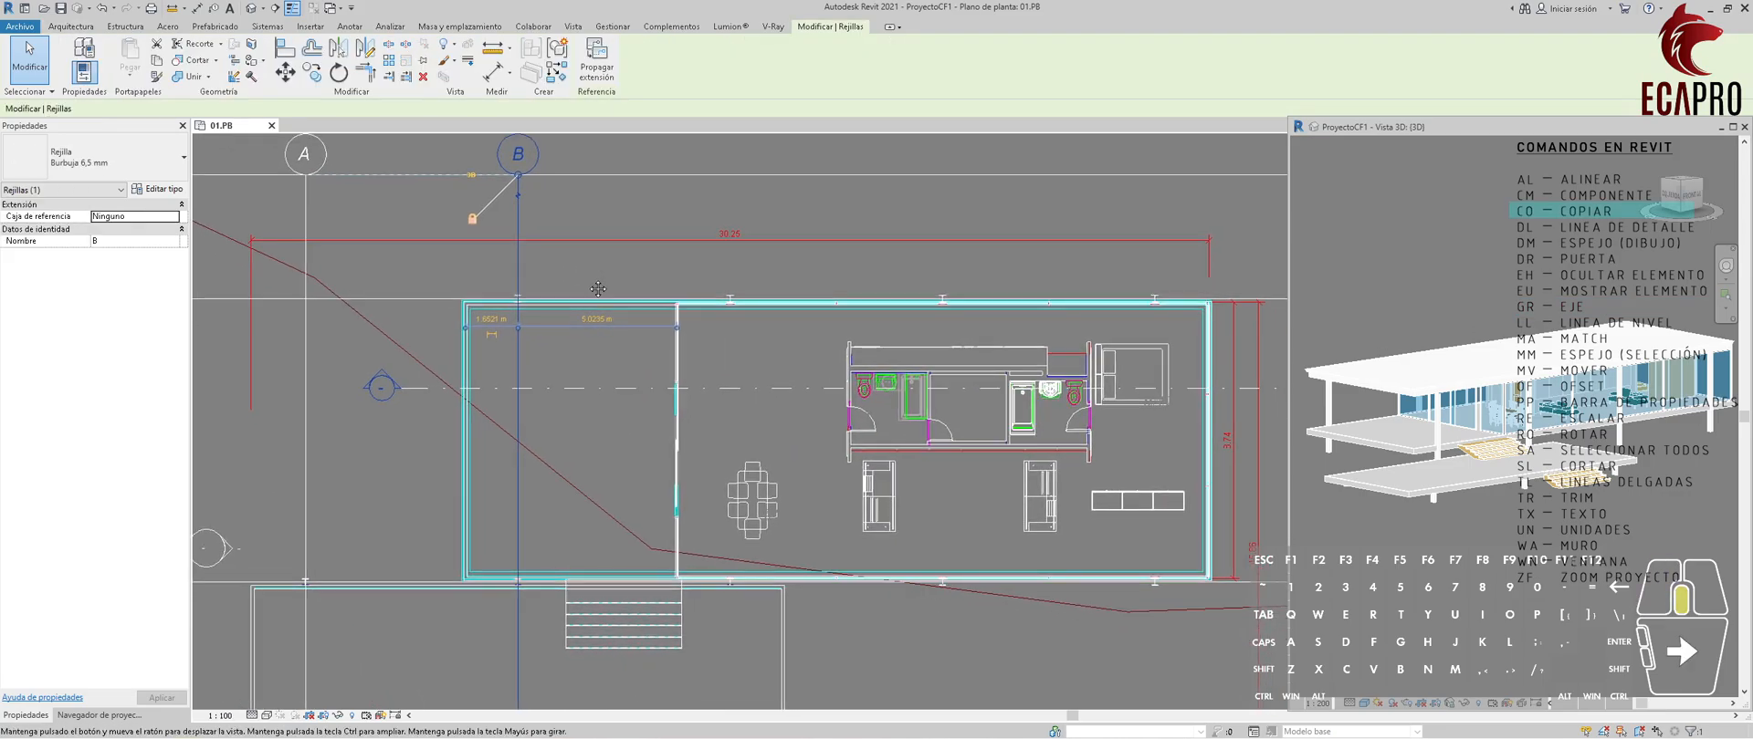
{"action": "key", "text": "c"}
{"action": "key", "text": "o"}
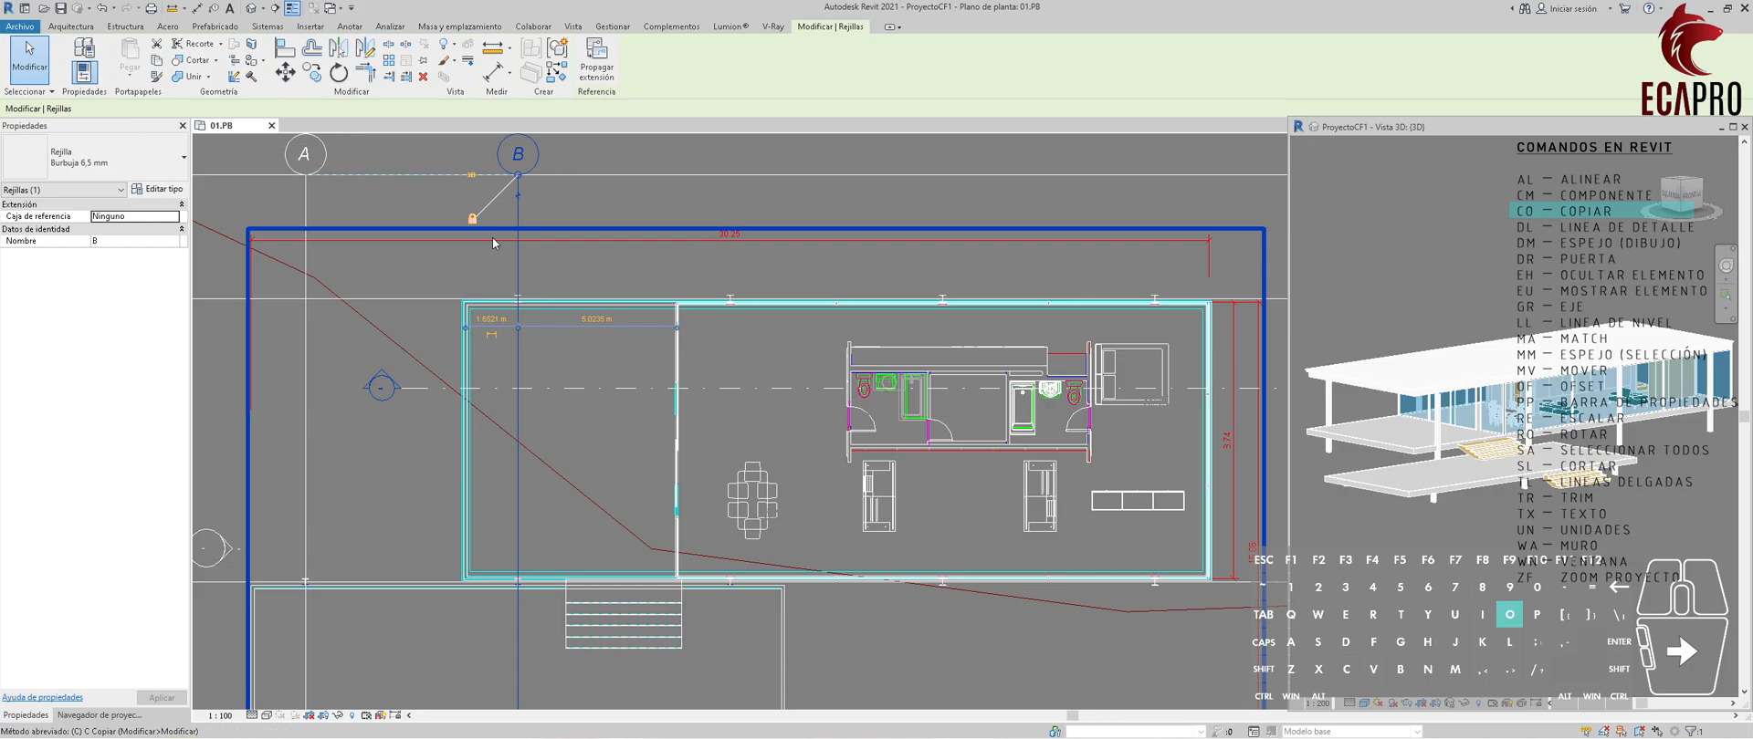
{"action": "scroll", "coordinate": [523, 300], "scroll_direction": "up", "scroll_amount": 5}
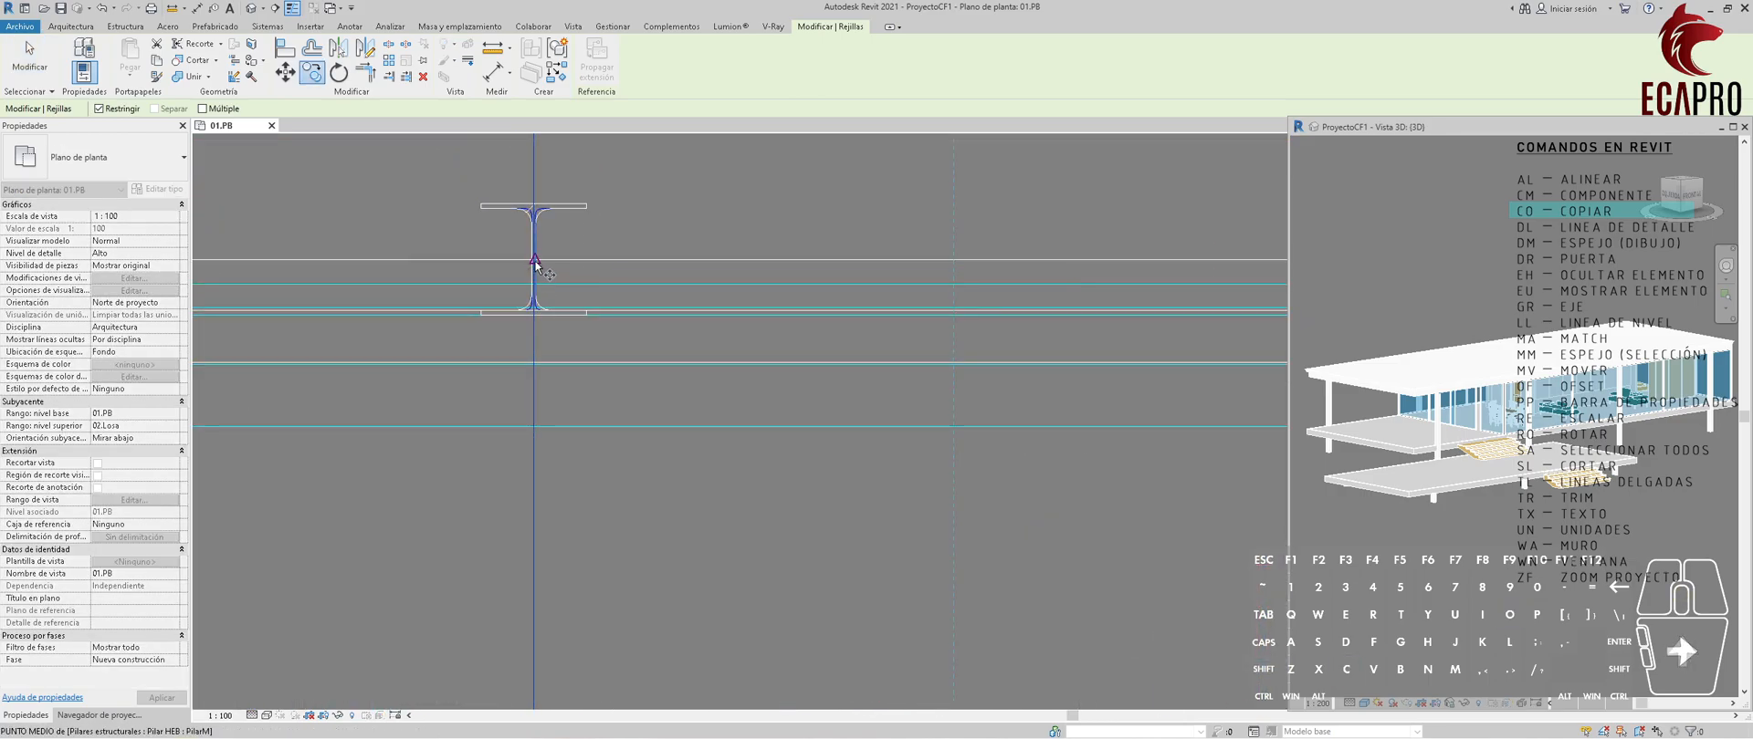
{"action": "scroll", "coordinate": [532, 264], "scroll_direction": "up", "scroll_amount": 3}
{"action": "left_click", "coordinate": [536, 262]}
{"action": "scroll", "coordinate": [548, 262], "scroll_direction": "down", "scroll_amount": 8}
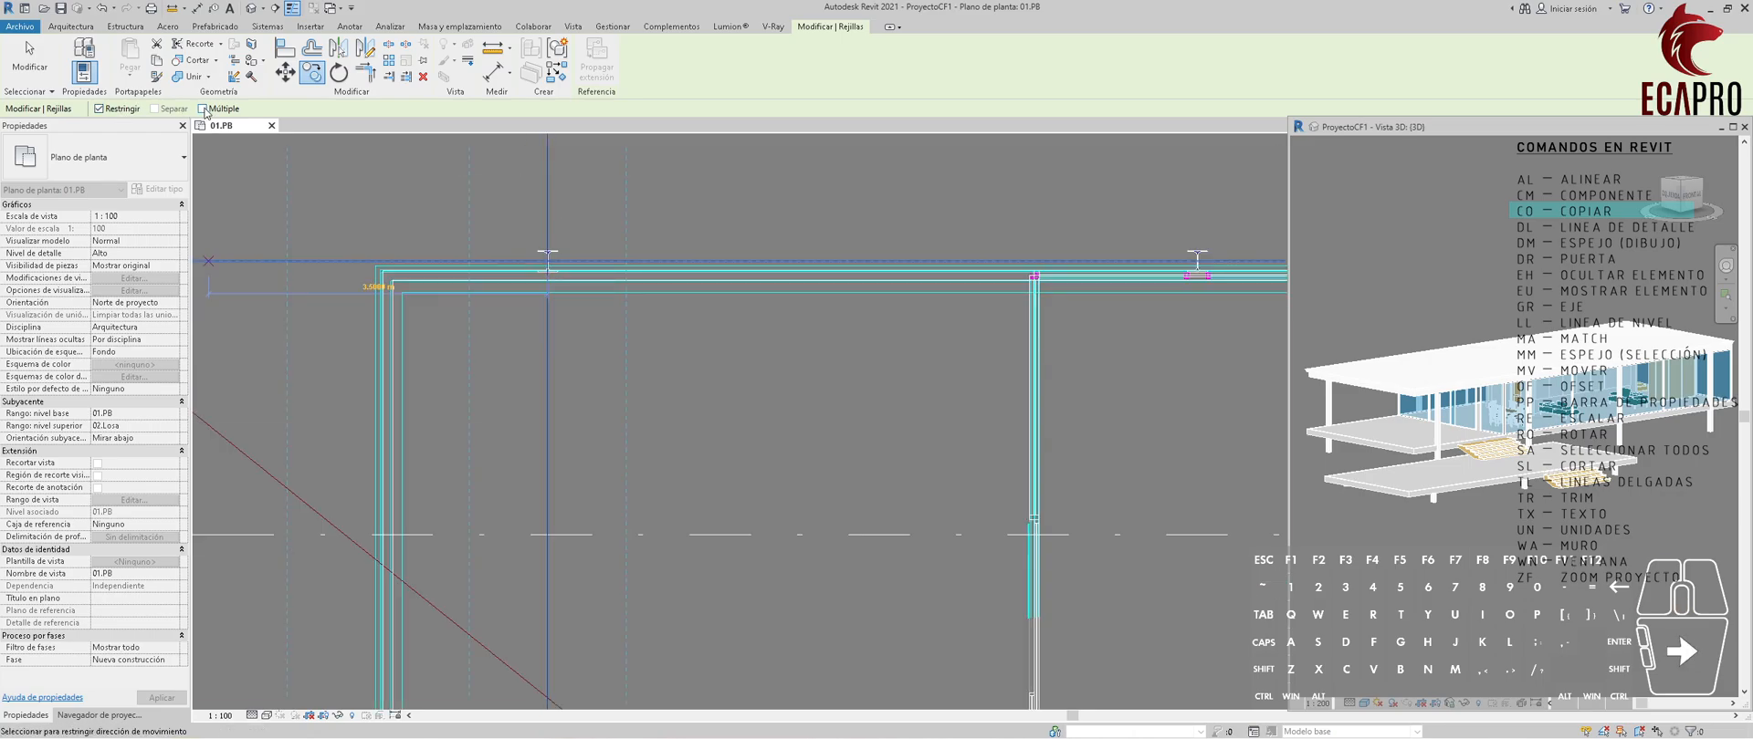
{"action": "scroll", "coordinate": [1043, 258], "scroll_direction": "up", "scroll_amount": 6}
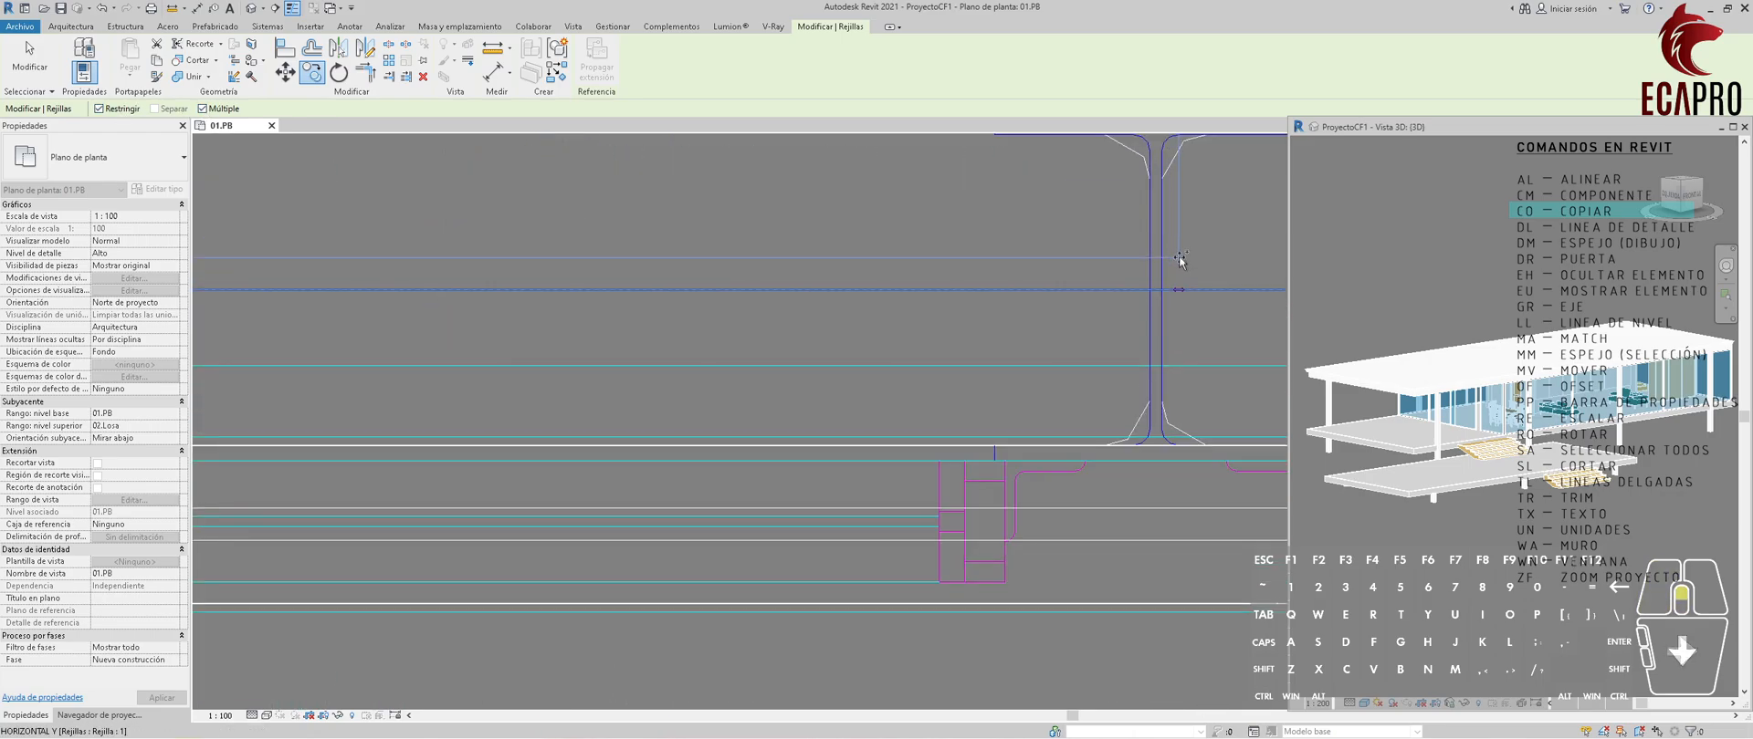
{"action": "scroll", "coordinate": [784, 324], "scroll_direction": "down", "scroll_amount": 8}
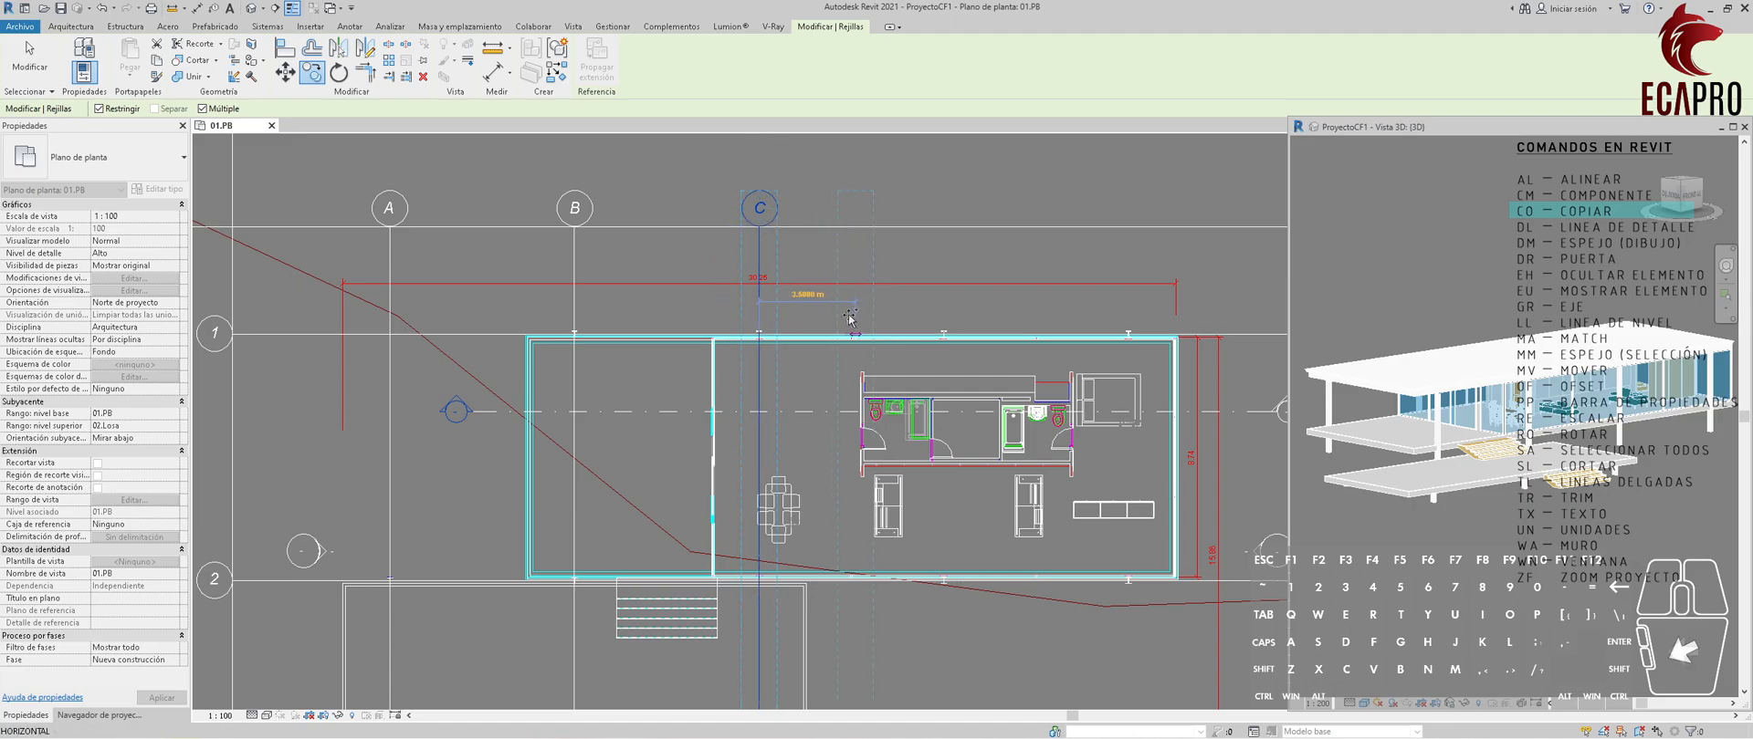
Place two more copies of the grid on the remaining upper-edge columns as grids D and E.
{"action": "scroll", "coordinate": [853, 315], "scroll_direction": "up", "scroll_amount": 8}
{"action": "scroll", "coordinate": [892, 314], "scroll_direction": "down", "scroll_amount": 8}
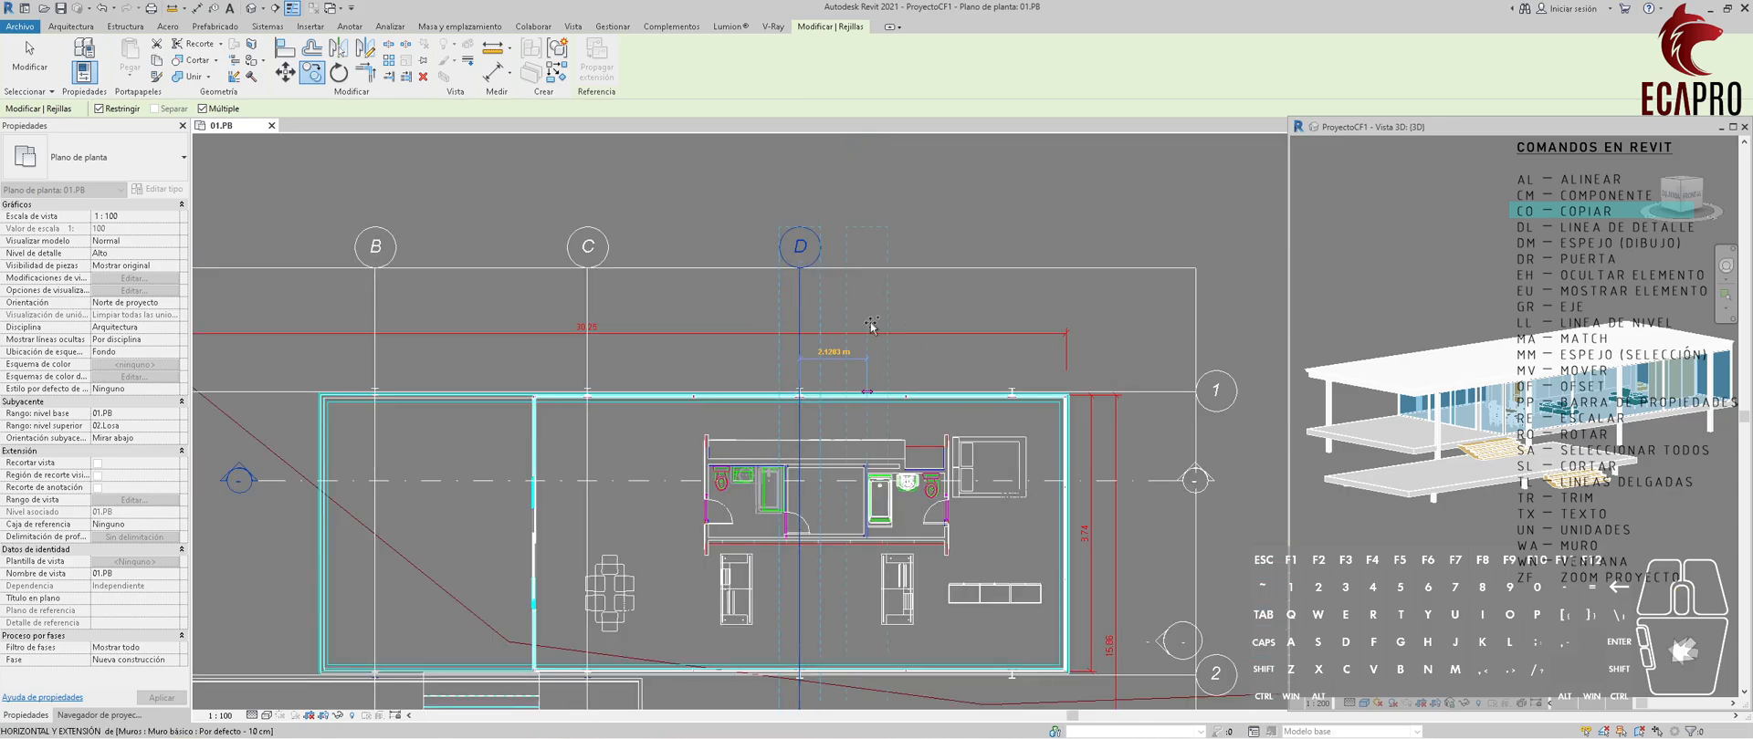
{"action": "scroll", "coordinate": [1031, 393], "scroll_direction": "up", "scroll_amount": 2}
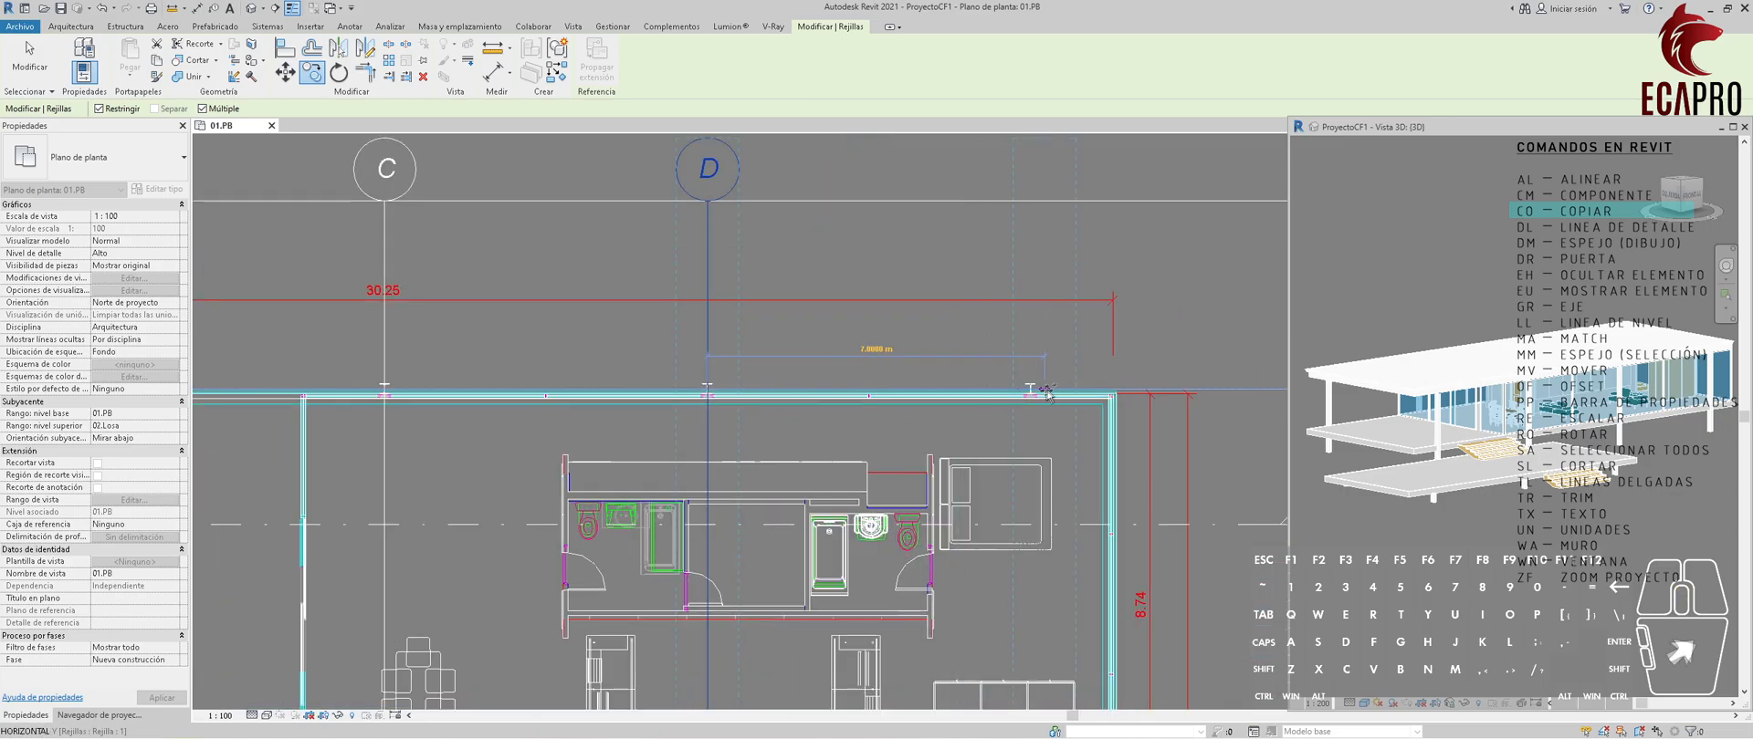
{"action": "scroll", "coordinate": [1046, 391], "scroll_direction": "up", "scroll_amount": 8}
{"action": "scroll", "coordinate": [929, 420], "scroll_direction": "up", "scroll_amount": 4}
{"action": "scroll", "coordinate": [979, 377], "scroll_direction": "down", "scroll_amount": 15}
{"action": "key", "text": "Escape"}
{"action": "key", "text": "Escape"}
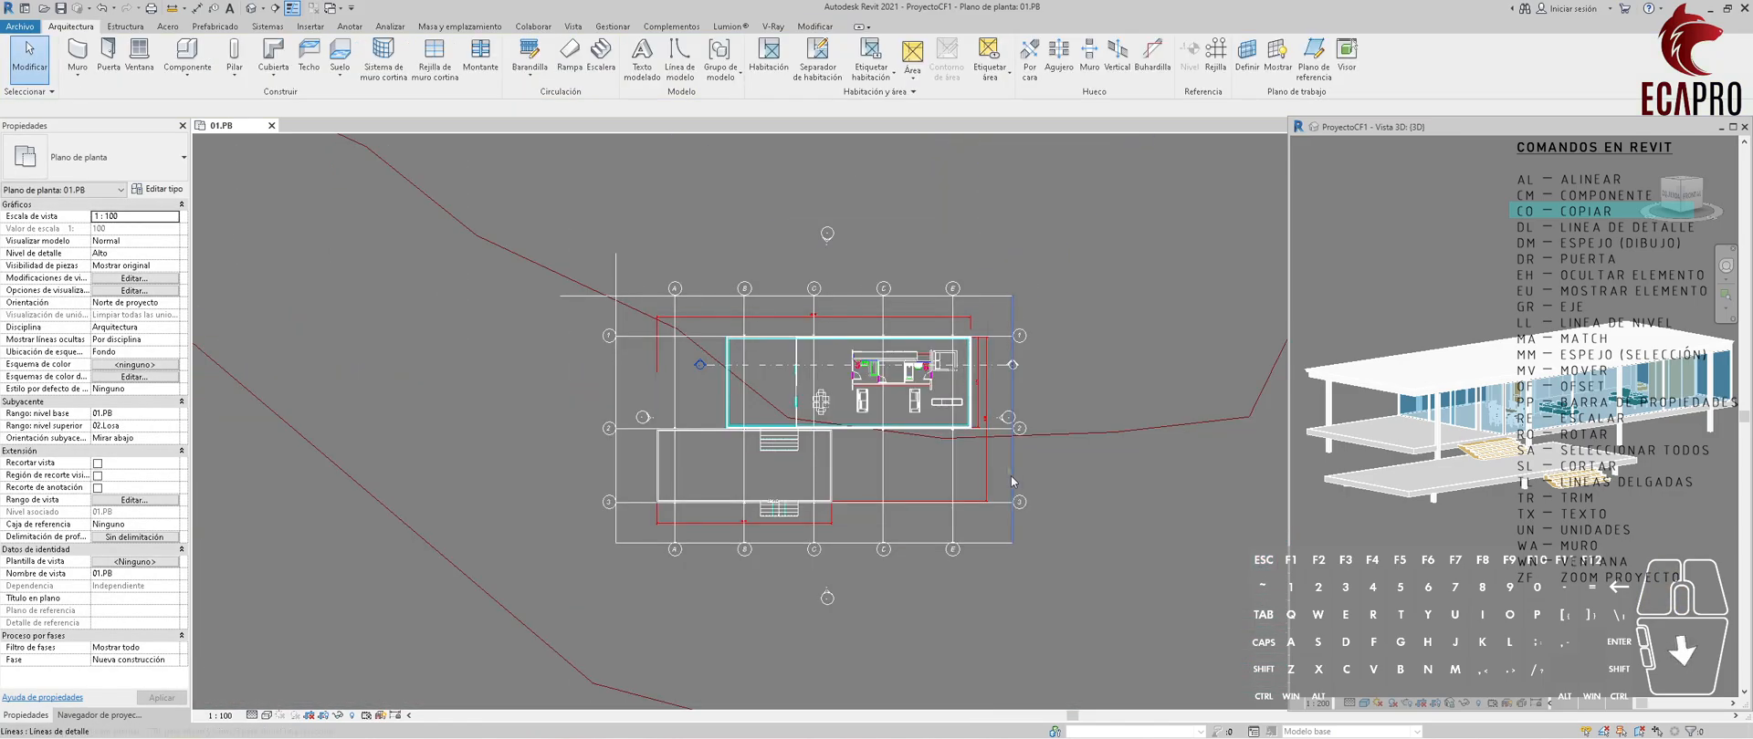
Delete the four guide detail lines surrounding the grid layout.
{"action": "left_click_drag", "start_coordinate": [1044, 578], "coordinate": [990, 523]}
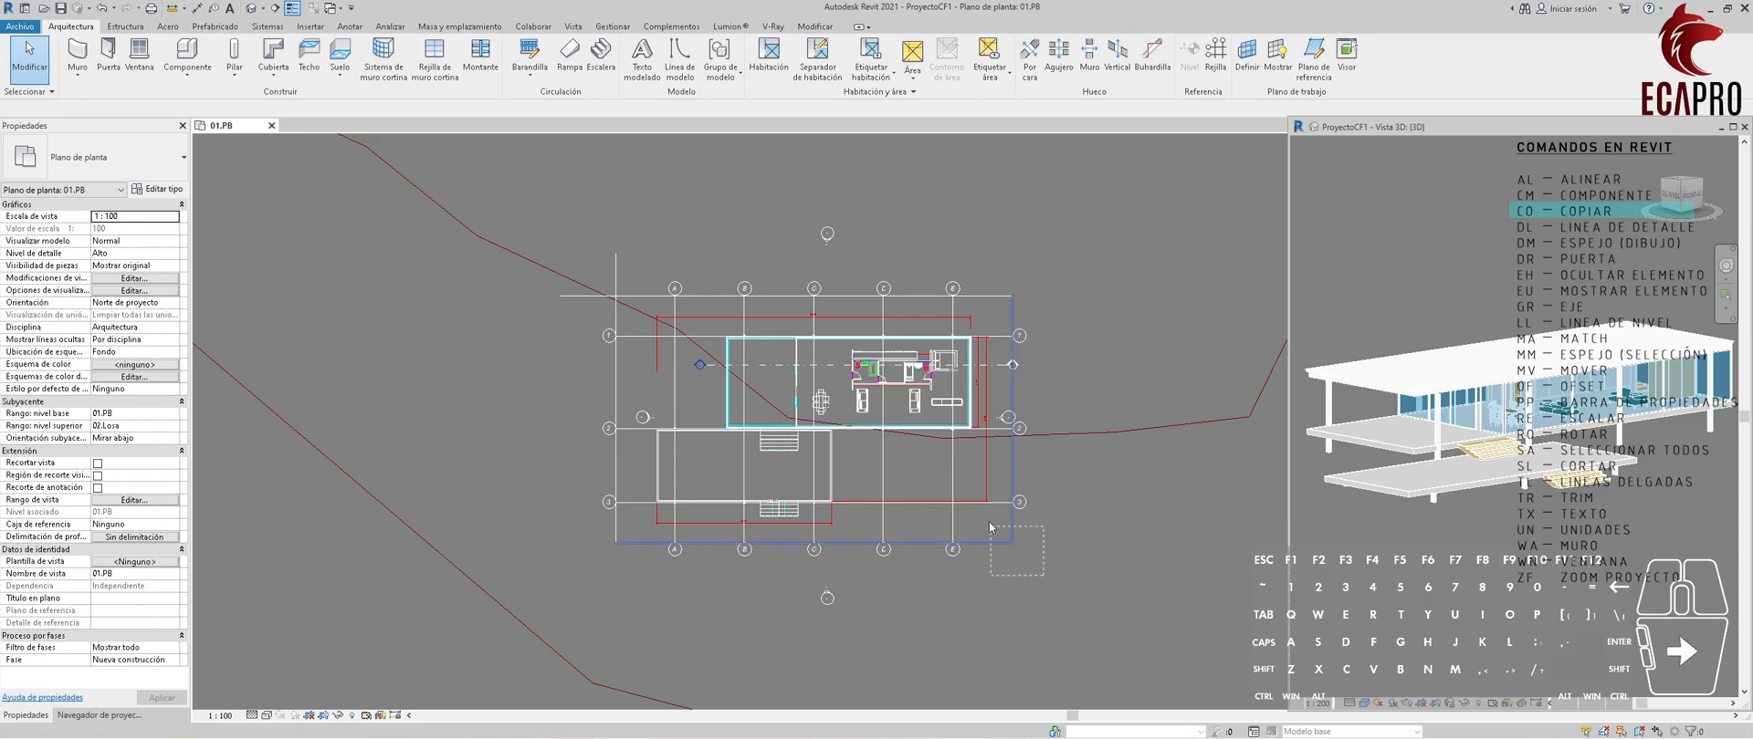
{"action": "left_click", "coordinate": [616, 539], "text": "ctrl"}
{"action": "left_click", "coordinate": [642, 294], "text": "ctrl"}
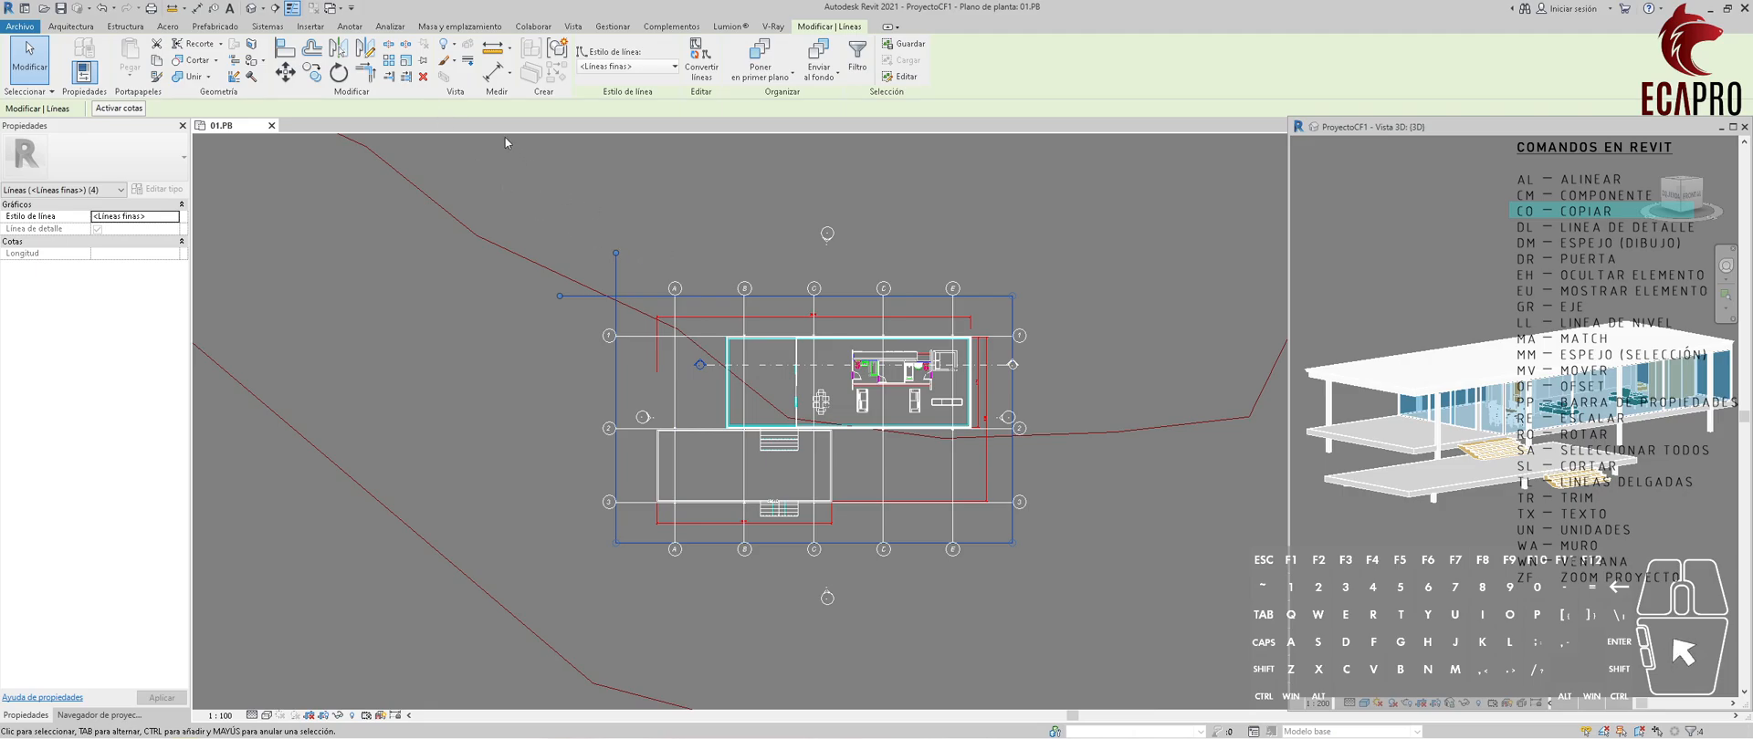
{"action": "left_click", "coordinate": [423, 78]}
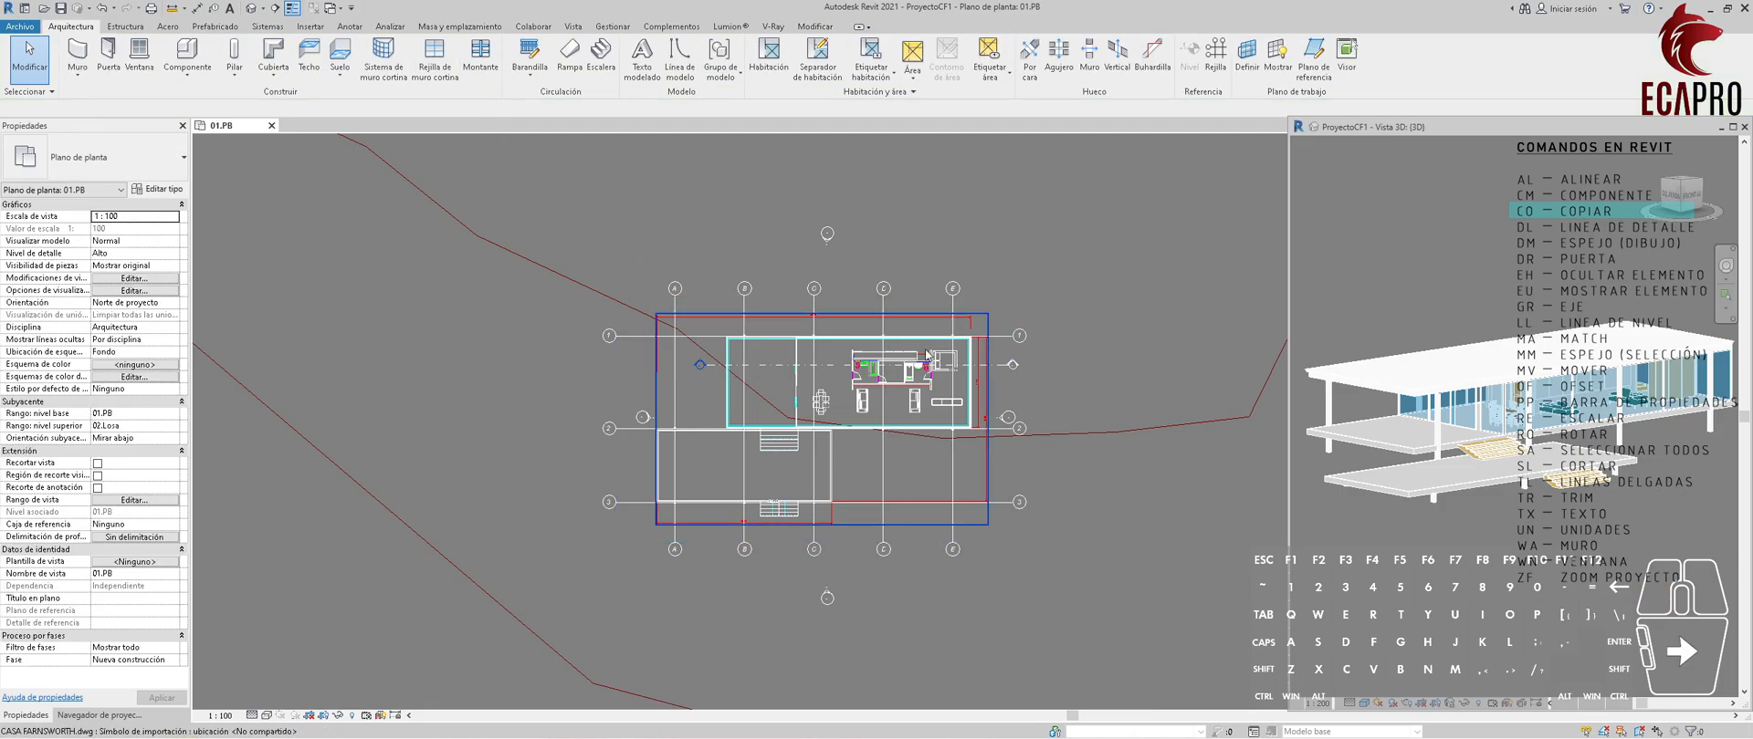
Hide the imported CASA FARNSWORTH.dwg in the plan view by element.
{"action": "scroll", "coordinate": [841, 526], "scroll_direction": "up", "scroll_amount": 2}
{"action": "left_click", "coordinate": [846, 519]}
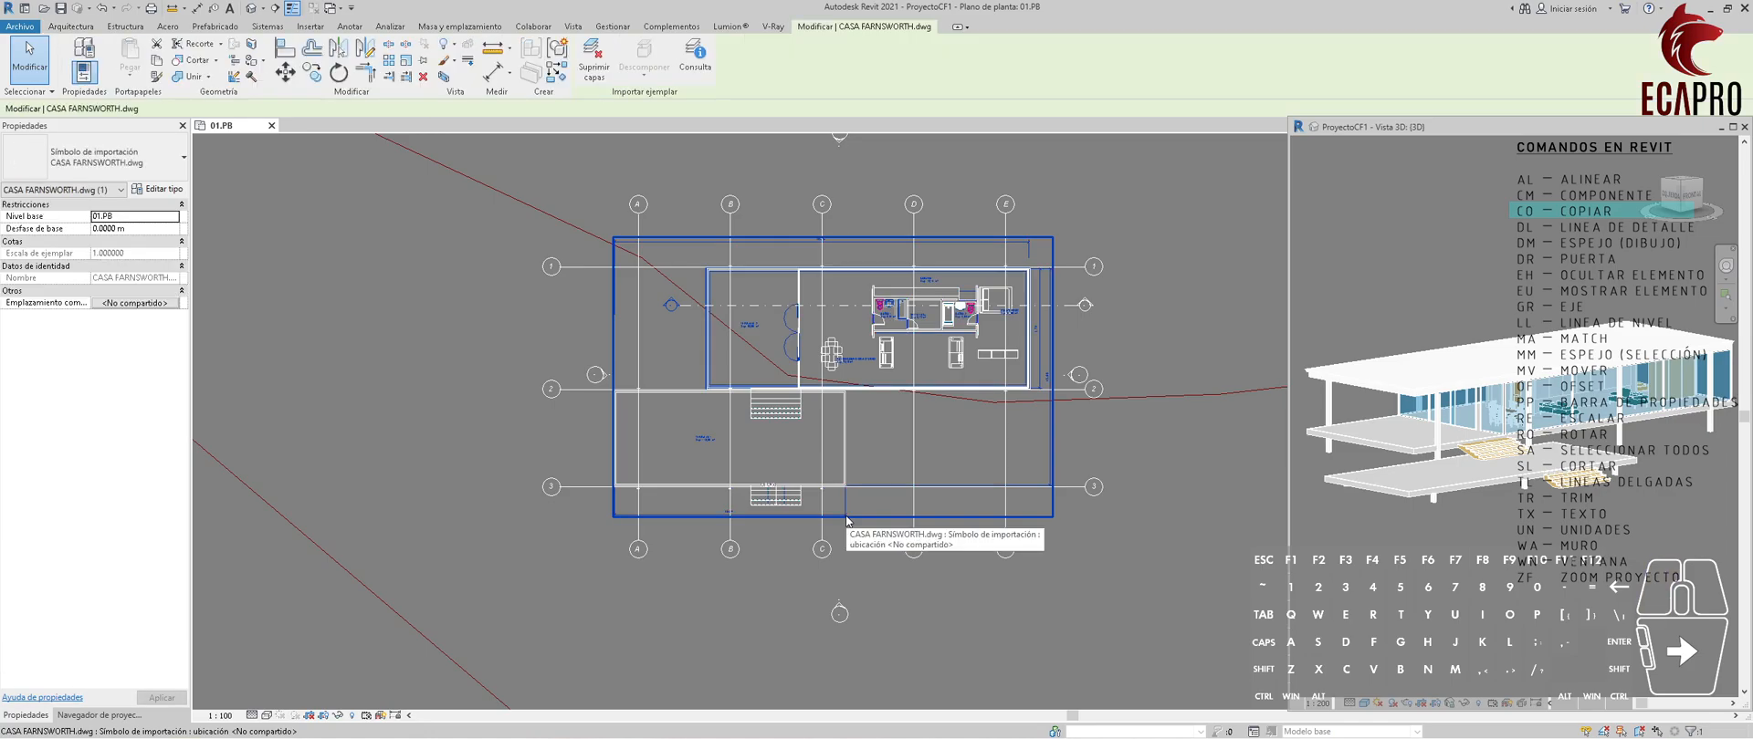
{"action": "left_click", "coordinate": [852, 550]}
{"action": "left_click", "coordinate": [842, 517]}
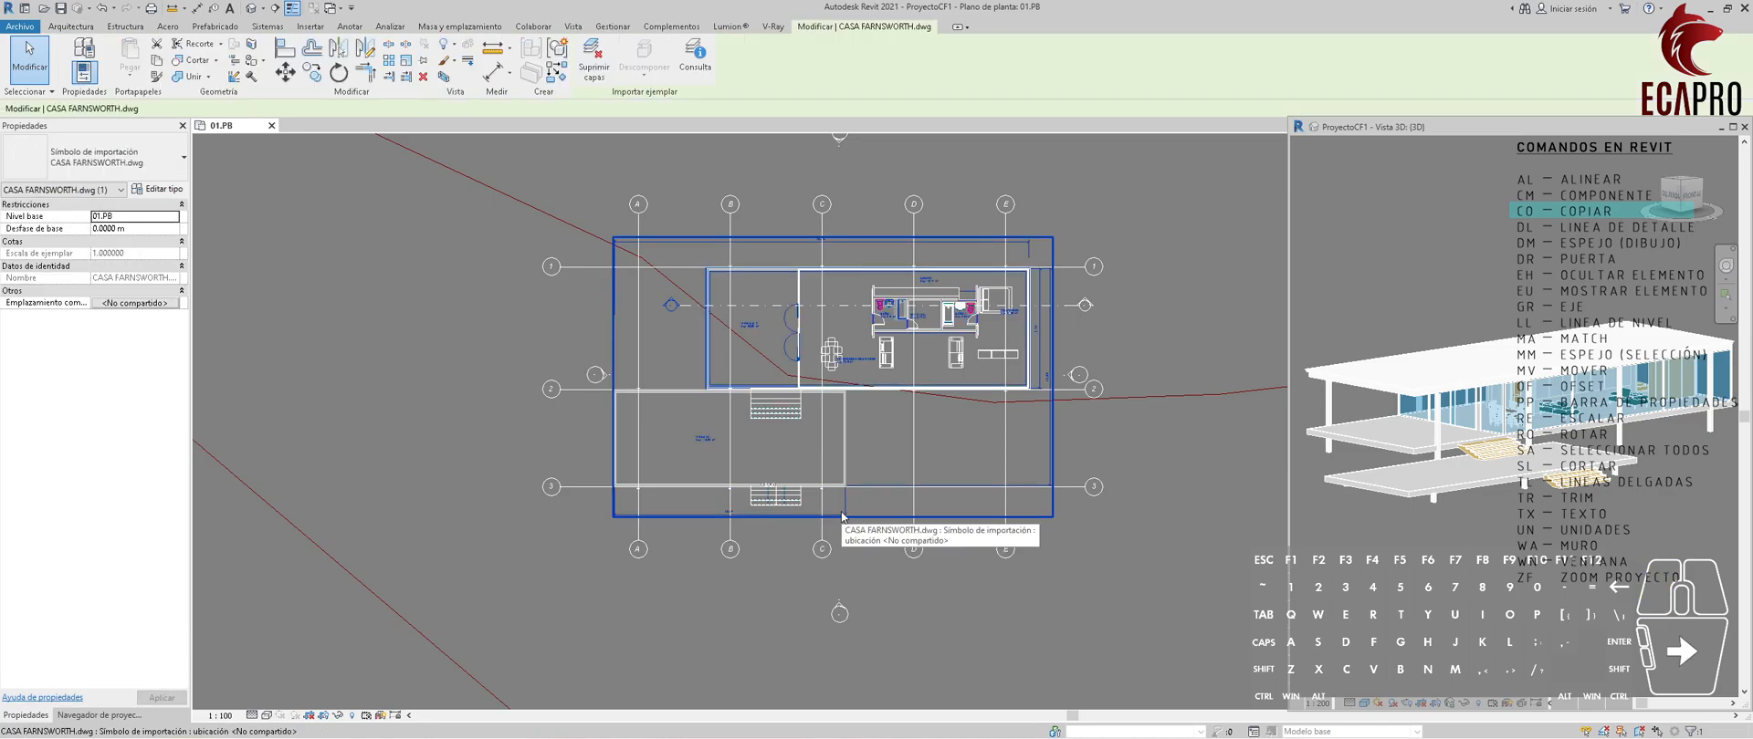
{"action": "right_click", "coordinate": [842, 517]}
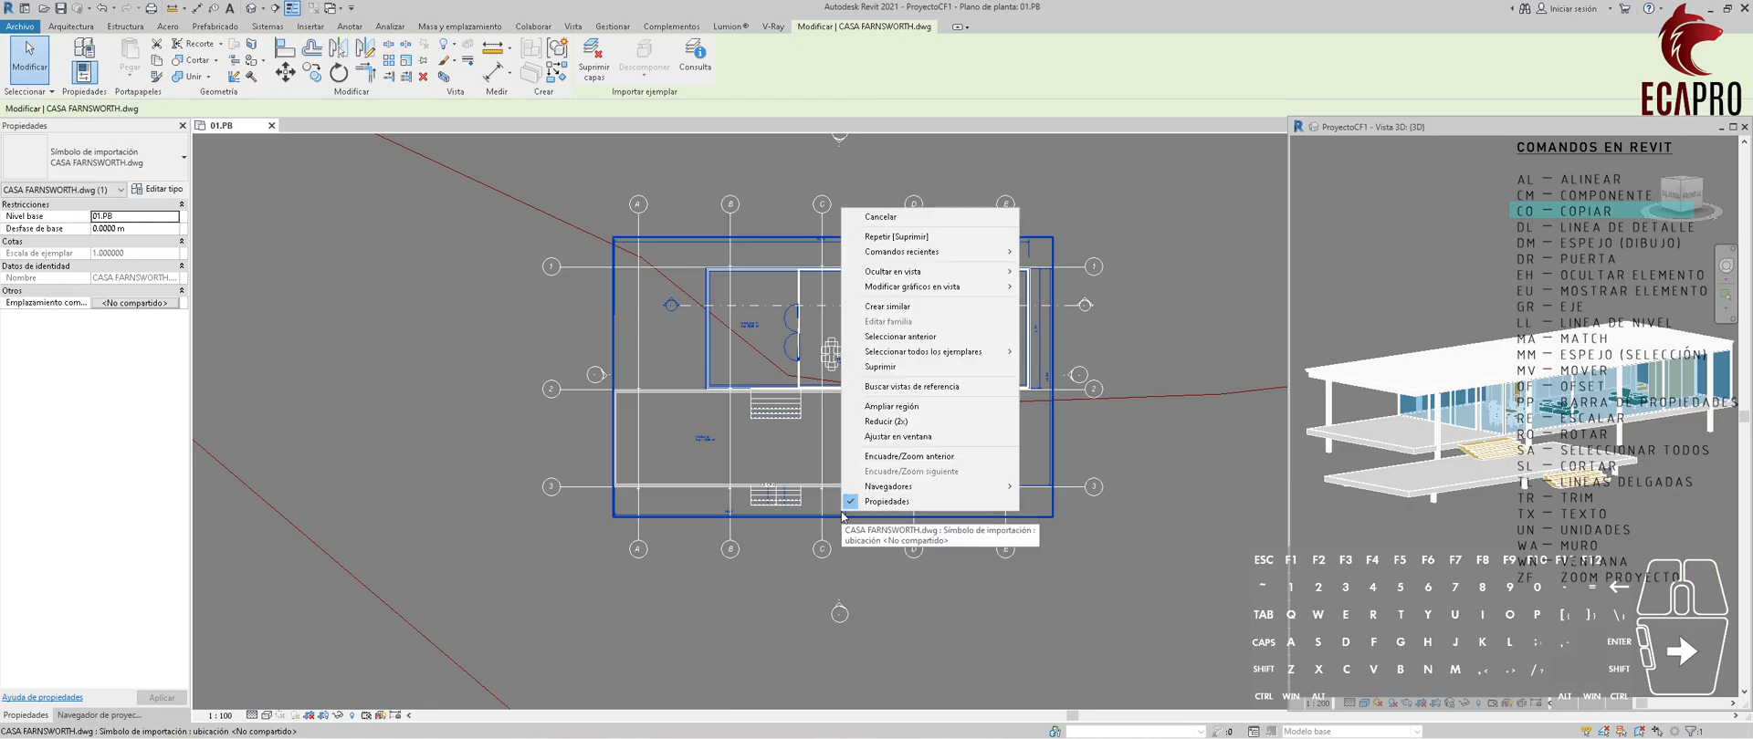
{"action": "mouse_move", "coordinate": [985, 278]}
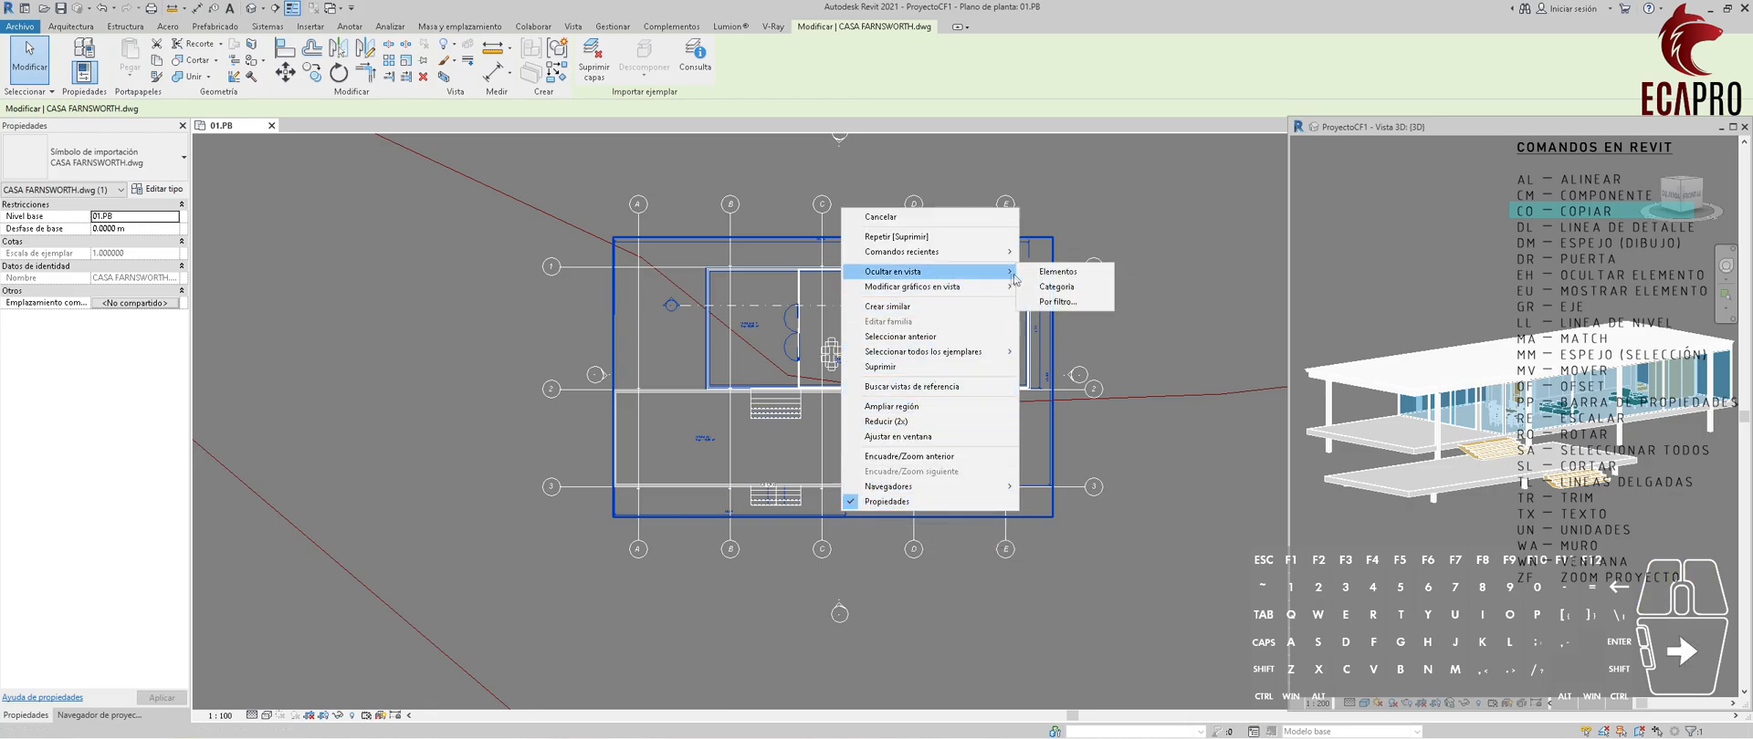
{"action": "left_click", "coordinate": [1058, 272]}
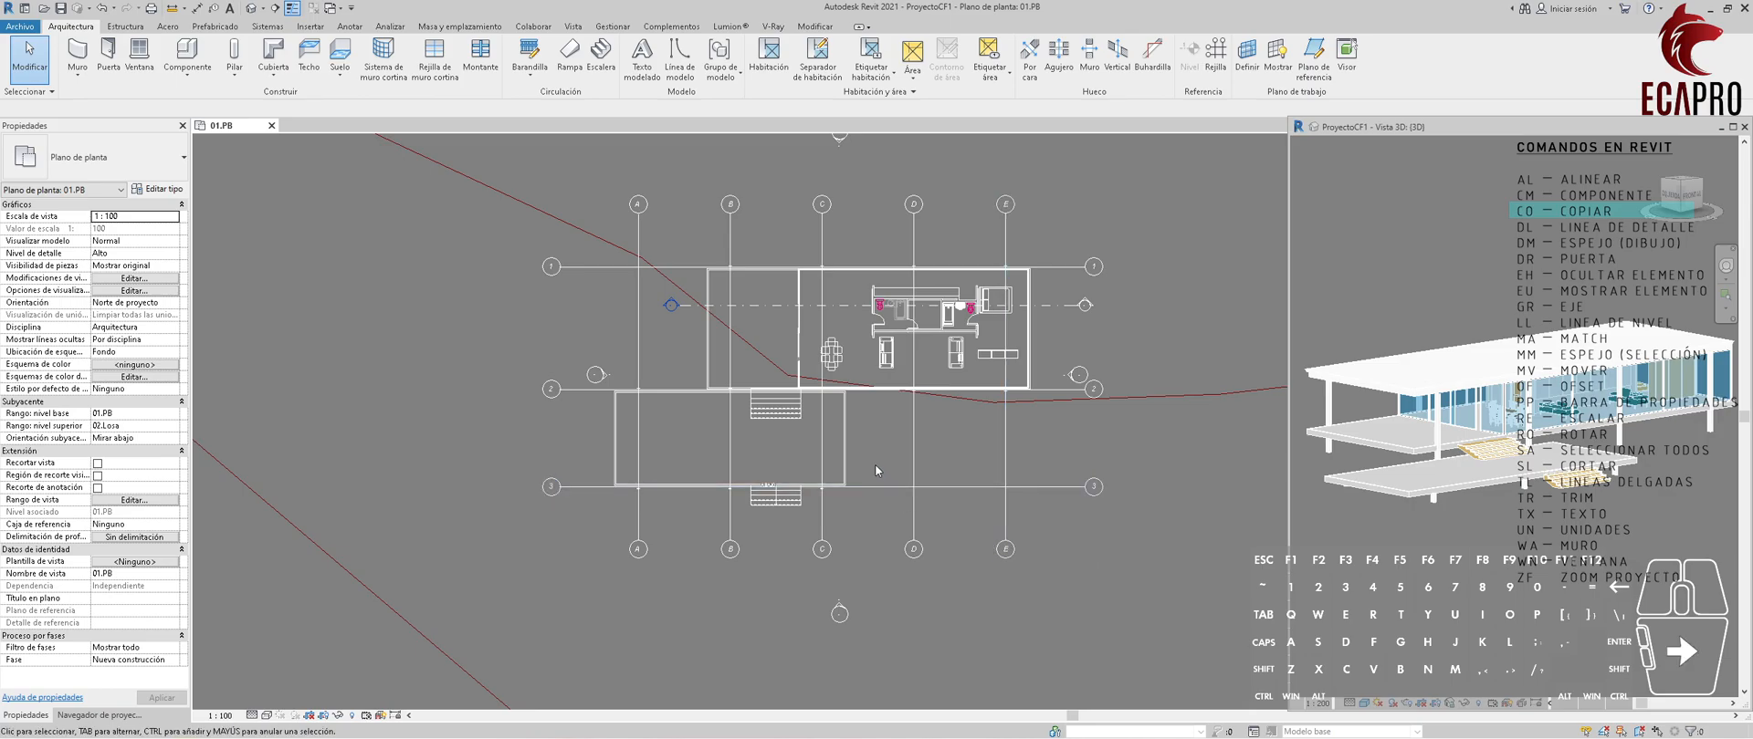
Move the complete east elevation marker horizontally outward, clear of the grid bubbles on the house's right side.
{"action": "left_click", "coordinate": [1071, 367]}
{"action": "left_click", "coordinate": [1041, 349]}
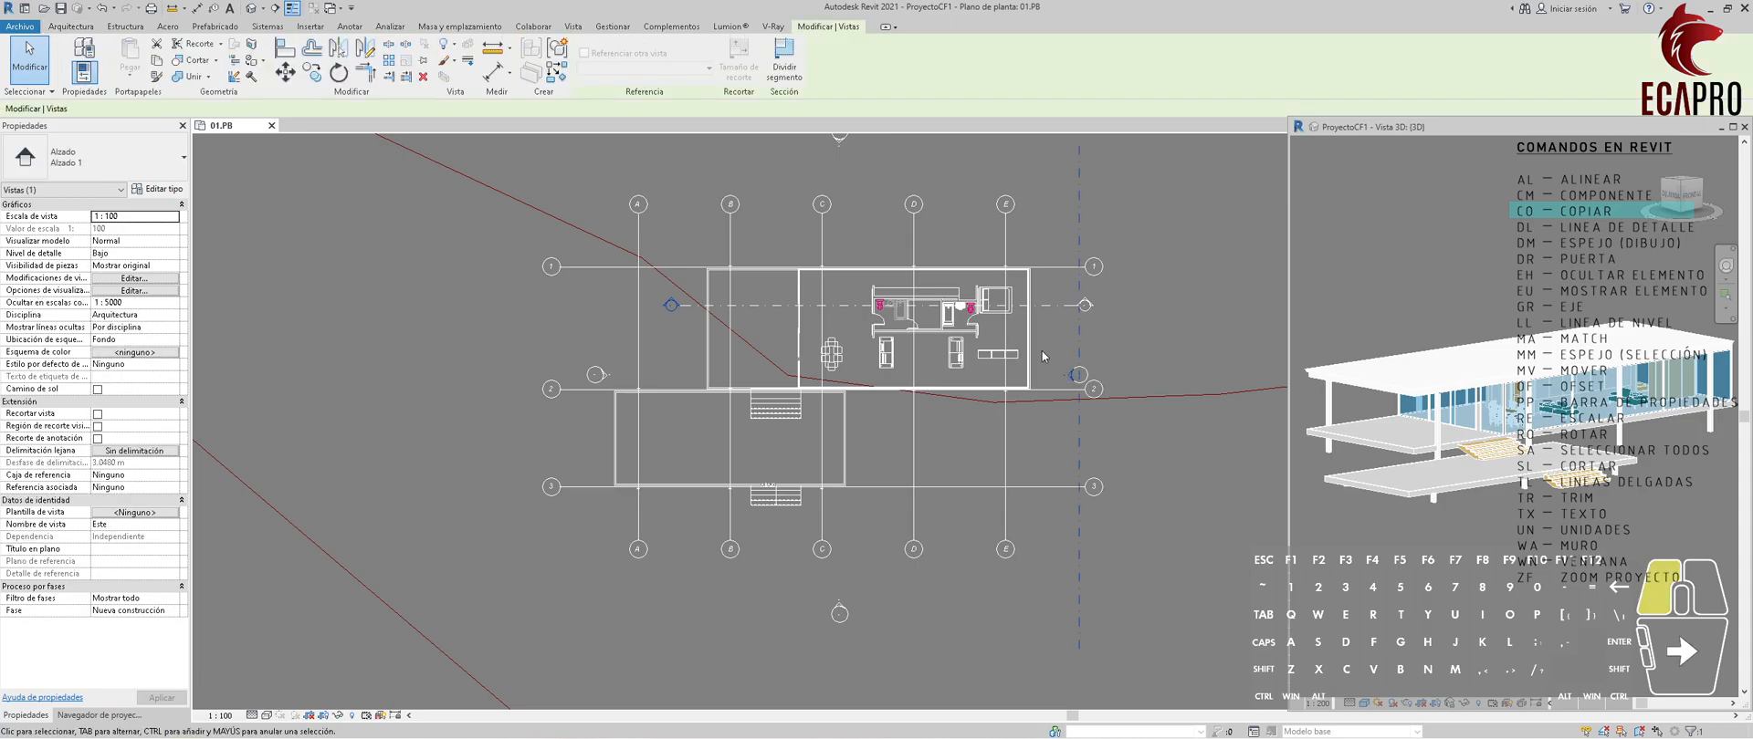
{"action": "left_click_drag", "start_coordinate": [1044, 350], "coordinate": [1115, 405]}
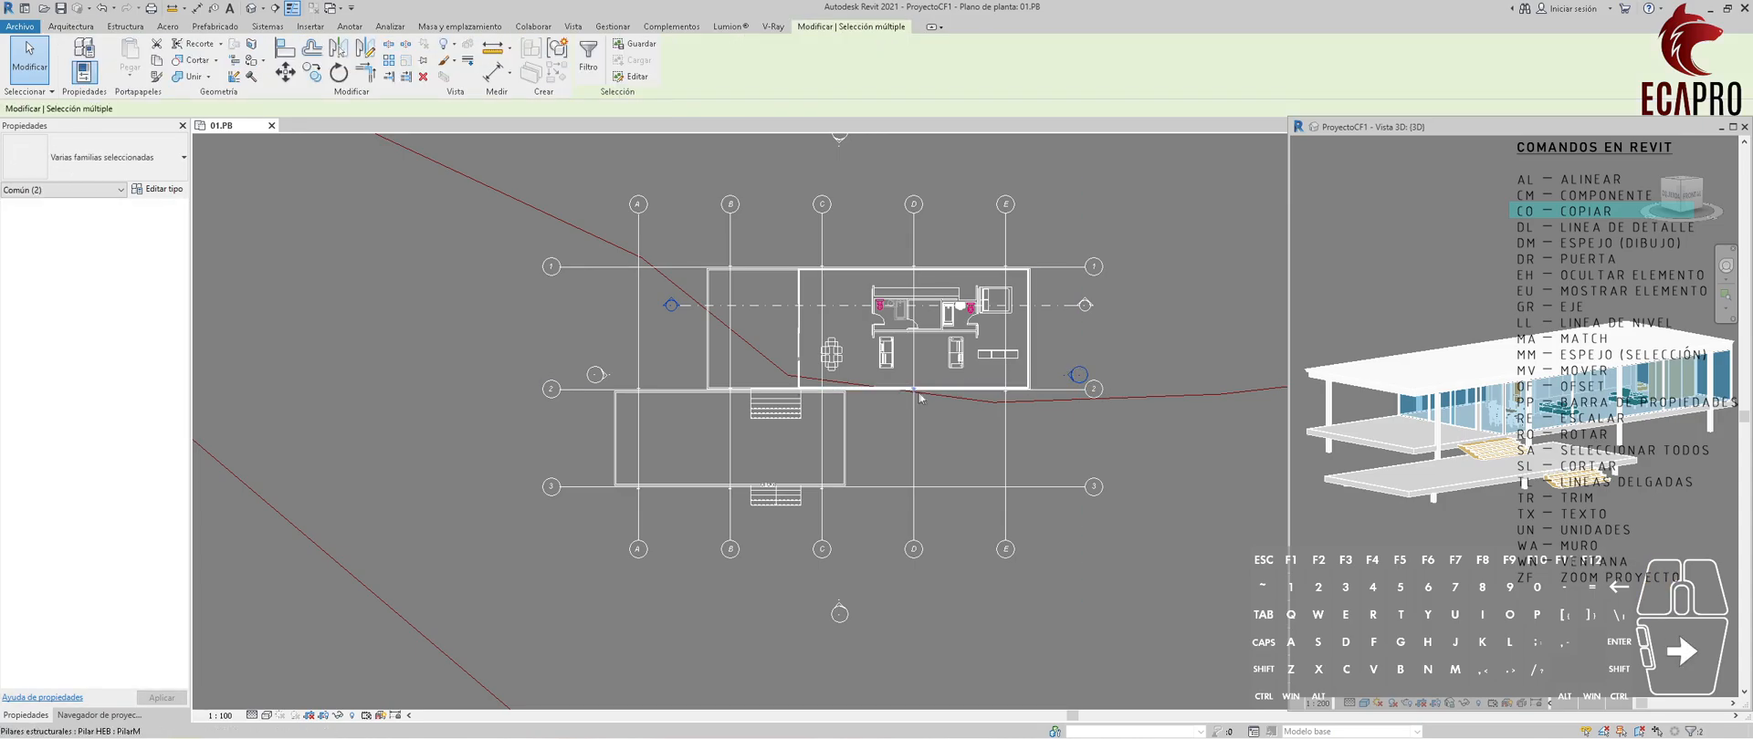
{"action": "key", "text": "m"}
{"action": "key", "text": "v"}
{"action": "left_click", "coordinate": [1063, 369]}
{"action": "left_click", "coordinate": [1197, 370]}
{"action": "key", "text": "Escape"}
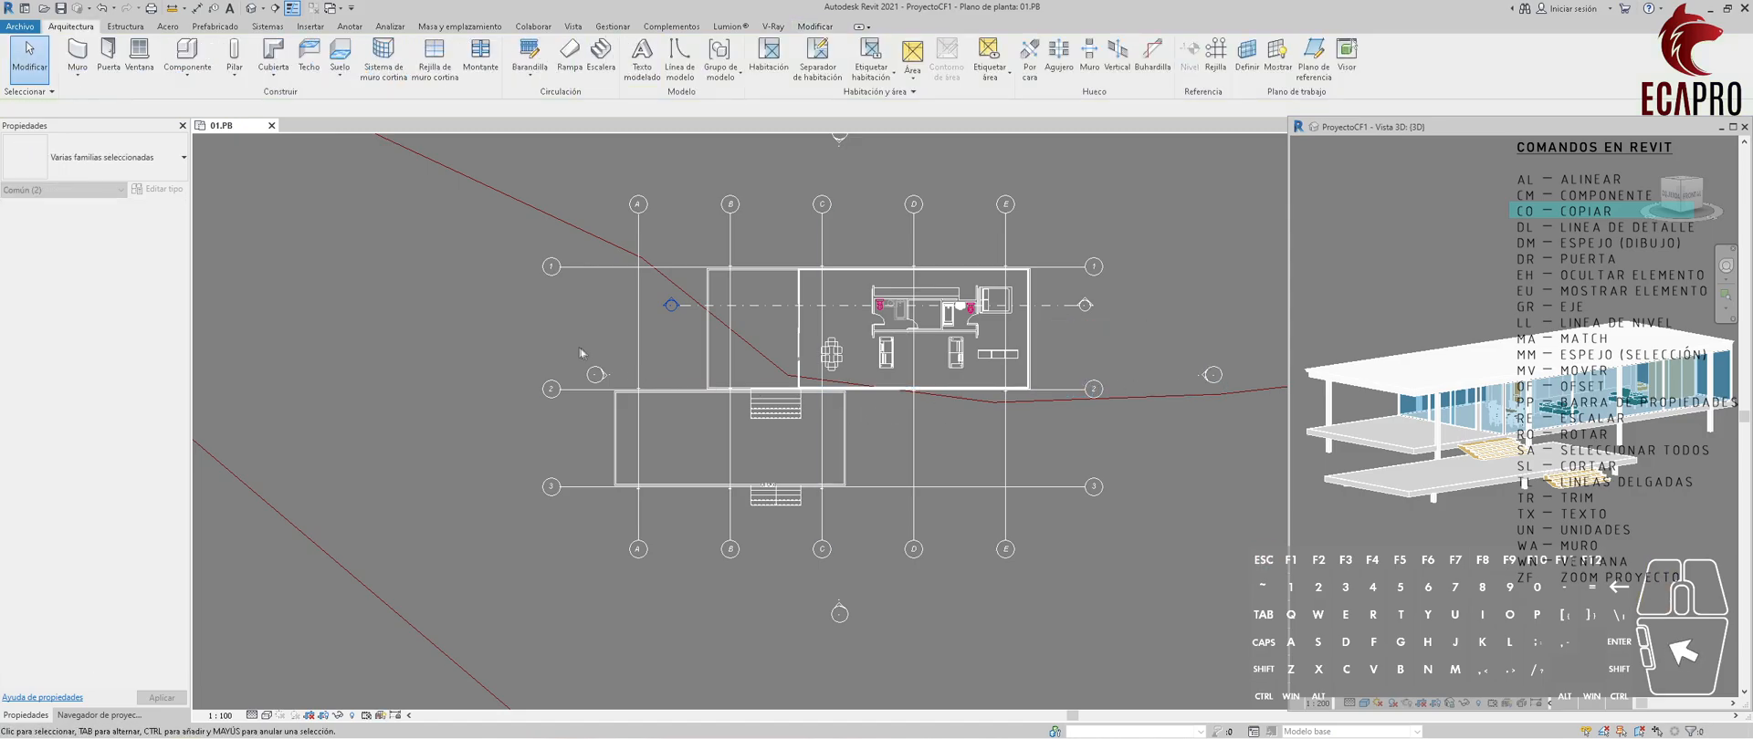
Move the complete west elevation marker horizontally outward, clear of the grid bubbles on the left side of the plan.
{"action": "left_click_drag", "start_coordinate": [611, 384], "coordinate": [618, 391]}
{"action": "key", "text": "m"}
{"action": "key", "text": "v"}
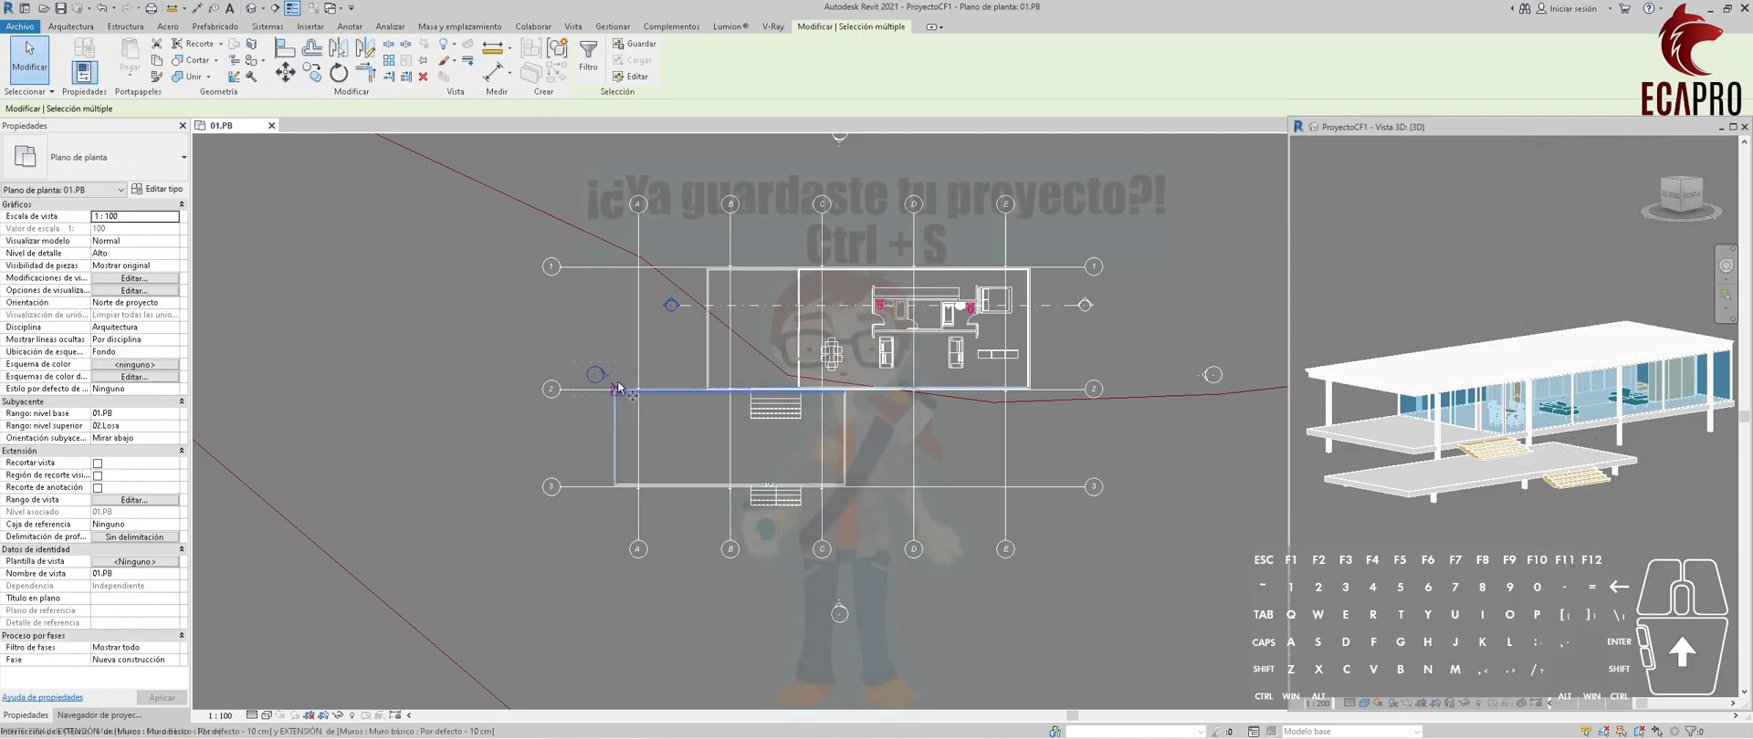
{"action": "left_click", "coordinate": [616, 376]}
{"action": "left_click", "coordinate": [471, 375]}
{"action": "scroll", "coordinate": [728, 400], "scroll_direction": "down", "scroll_amount": 1}
{"action": "key", "text": "Escape"}
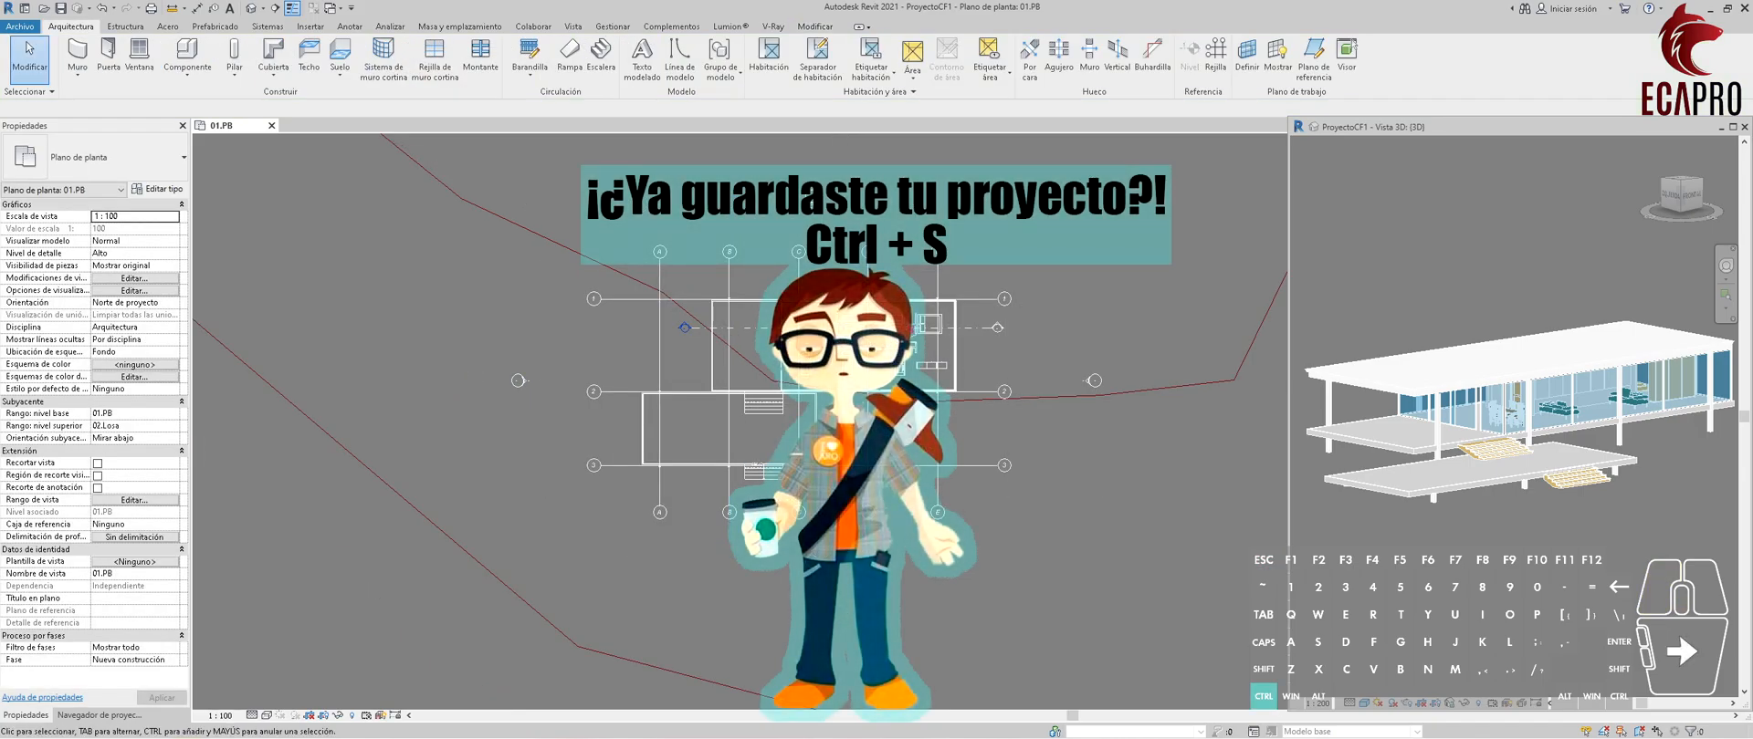
Delete the Sección 1 section line running through the house, including its view.
{"action": "scroll", "coordinate": [832, 359], "scroll_direction": "up", "scroll_amount": 2}
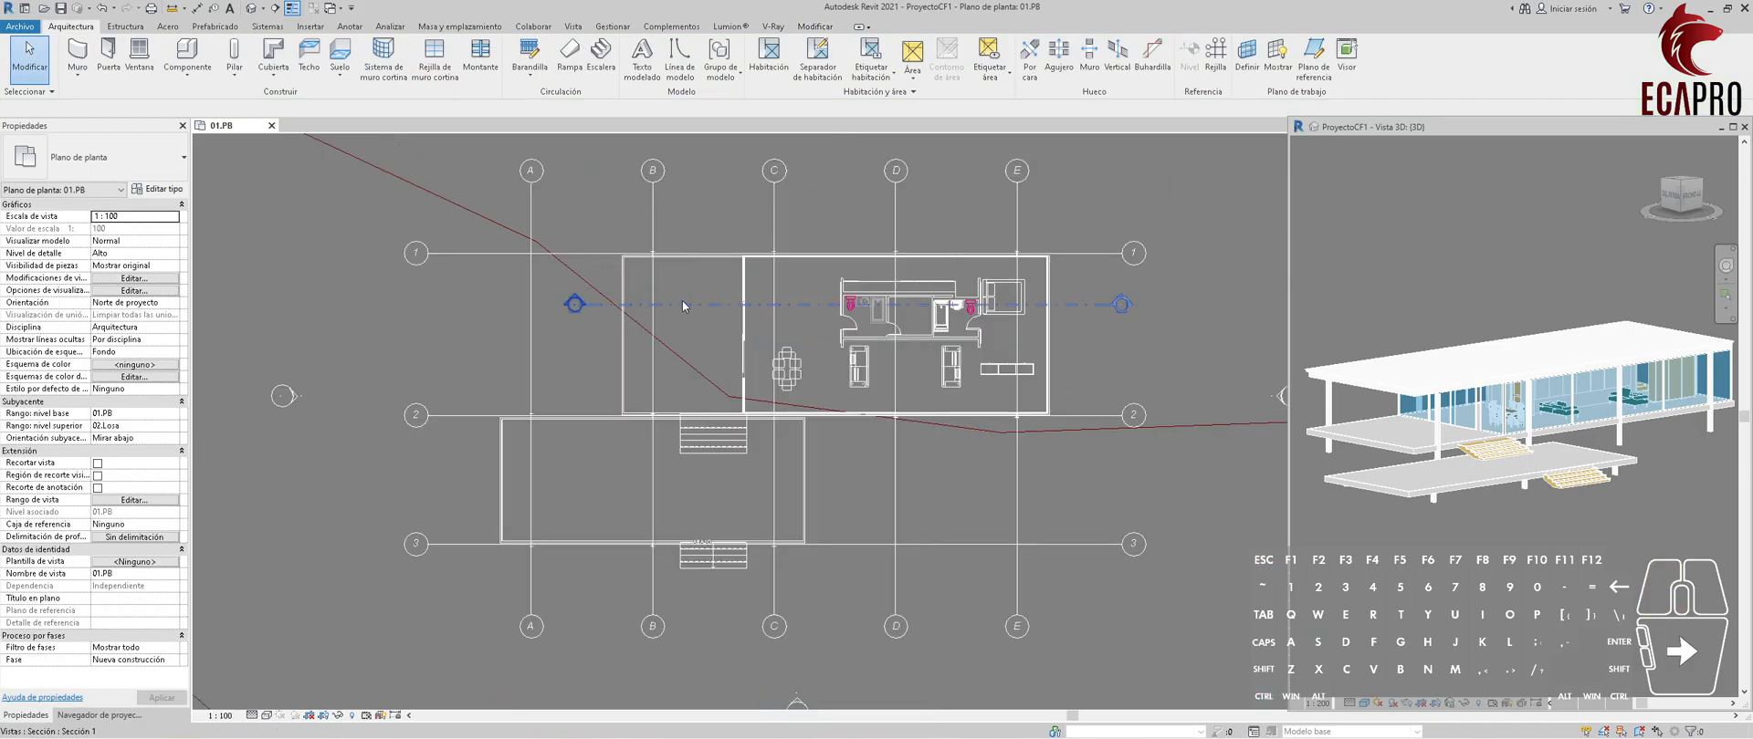
{"action": "left_click", "coordinate": [684, 305]}
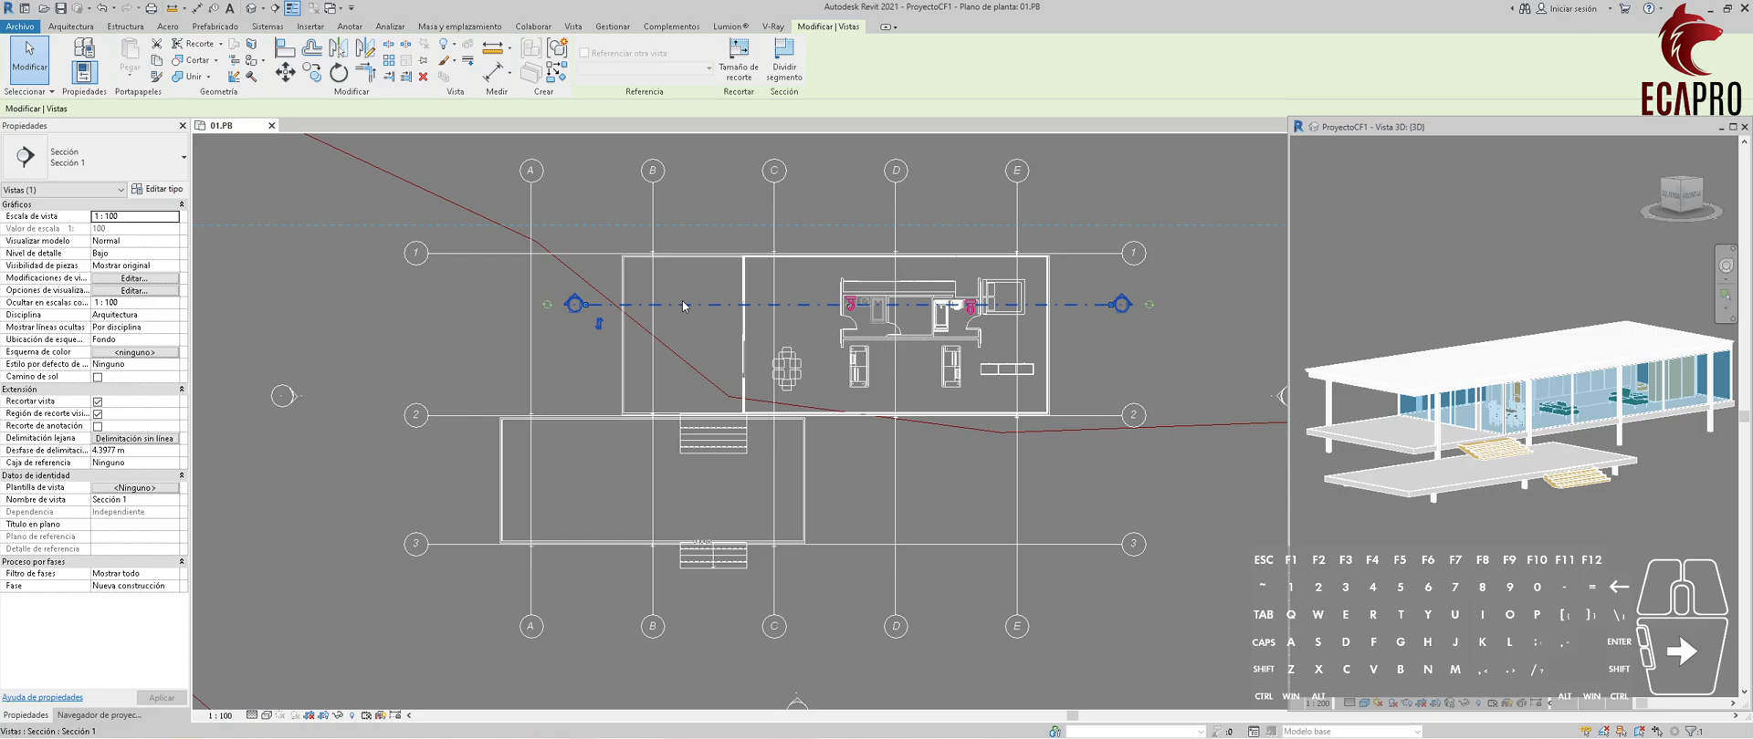
{"action": "key", "text": "Delete"}
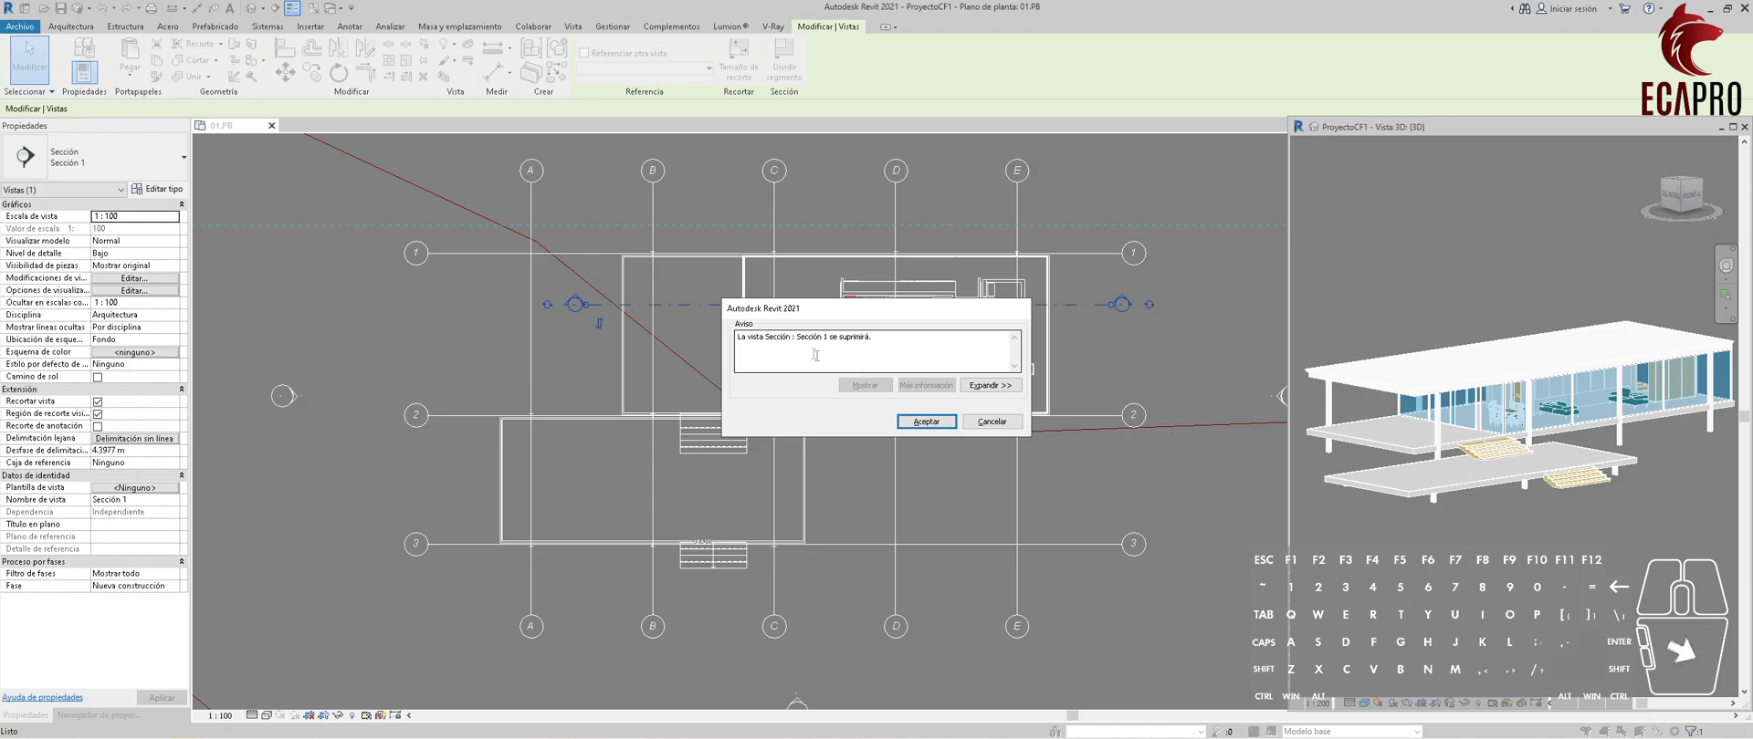
{"action": "left_click", "coordinate": [926, 421]}
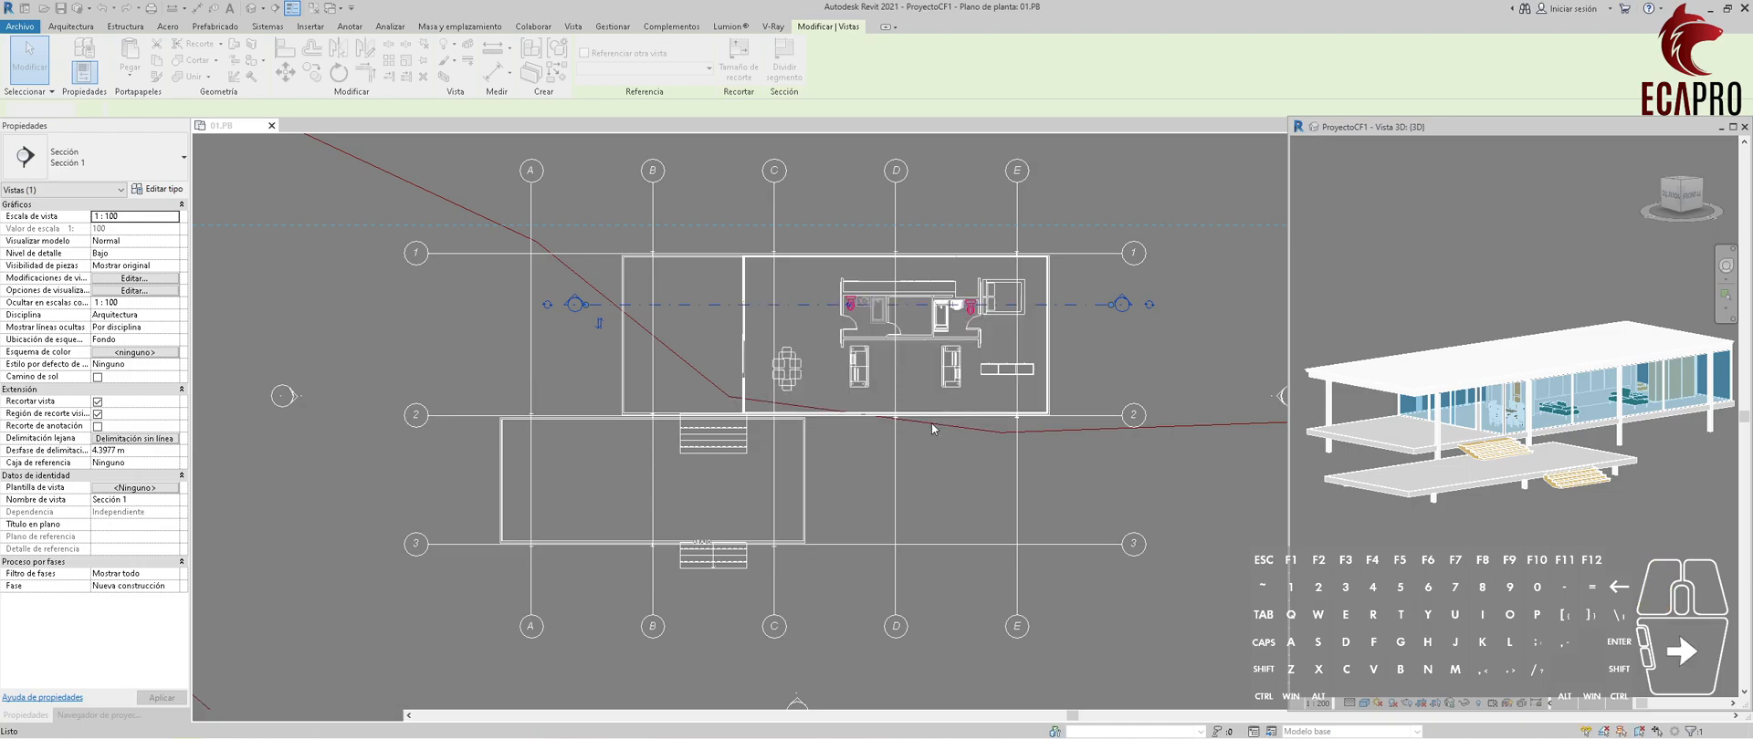
Hide the bubbles at grid 3's right end and grid E's lower end.
{"action": "left_click", "coordinate": [1142, 554]}
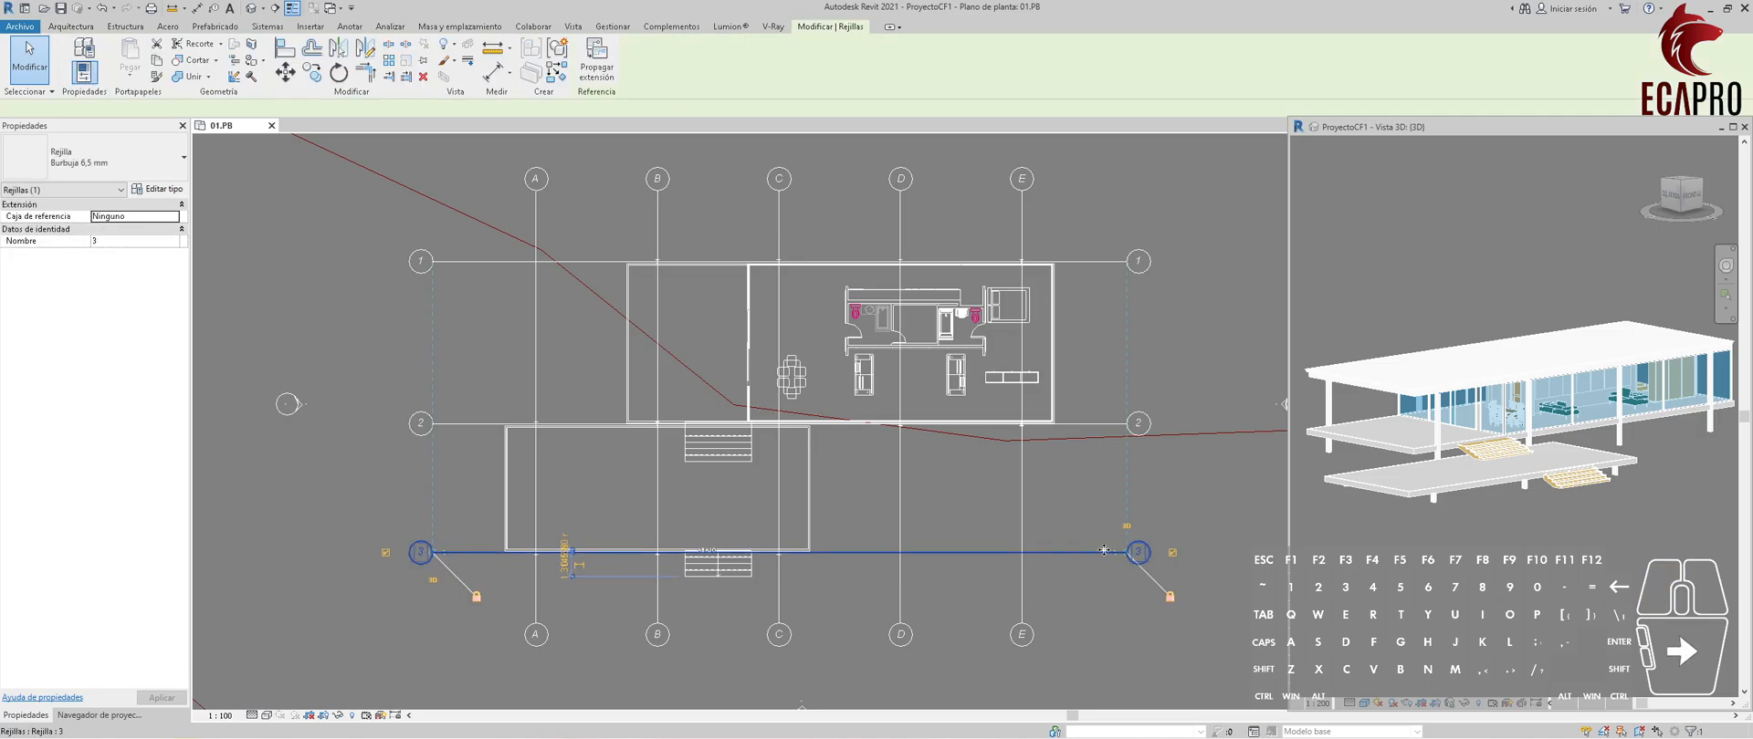
{"action": "left_click", "coordinate": [1157, 527]}
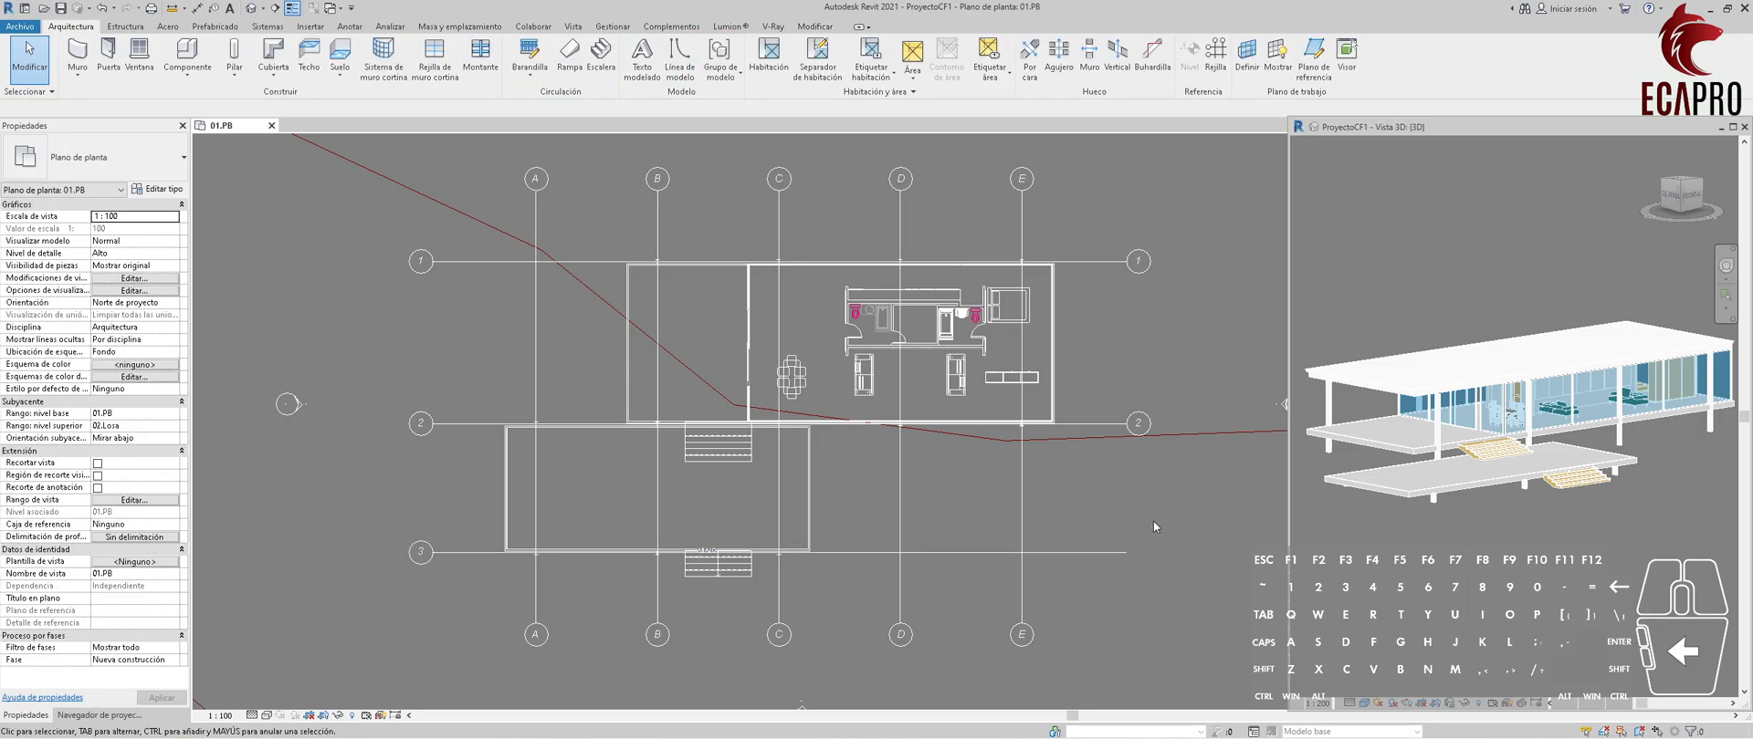
{"action": "left_click", "coordinate": [1022, 616]}
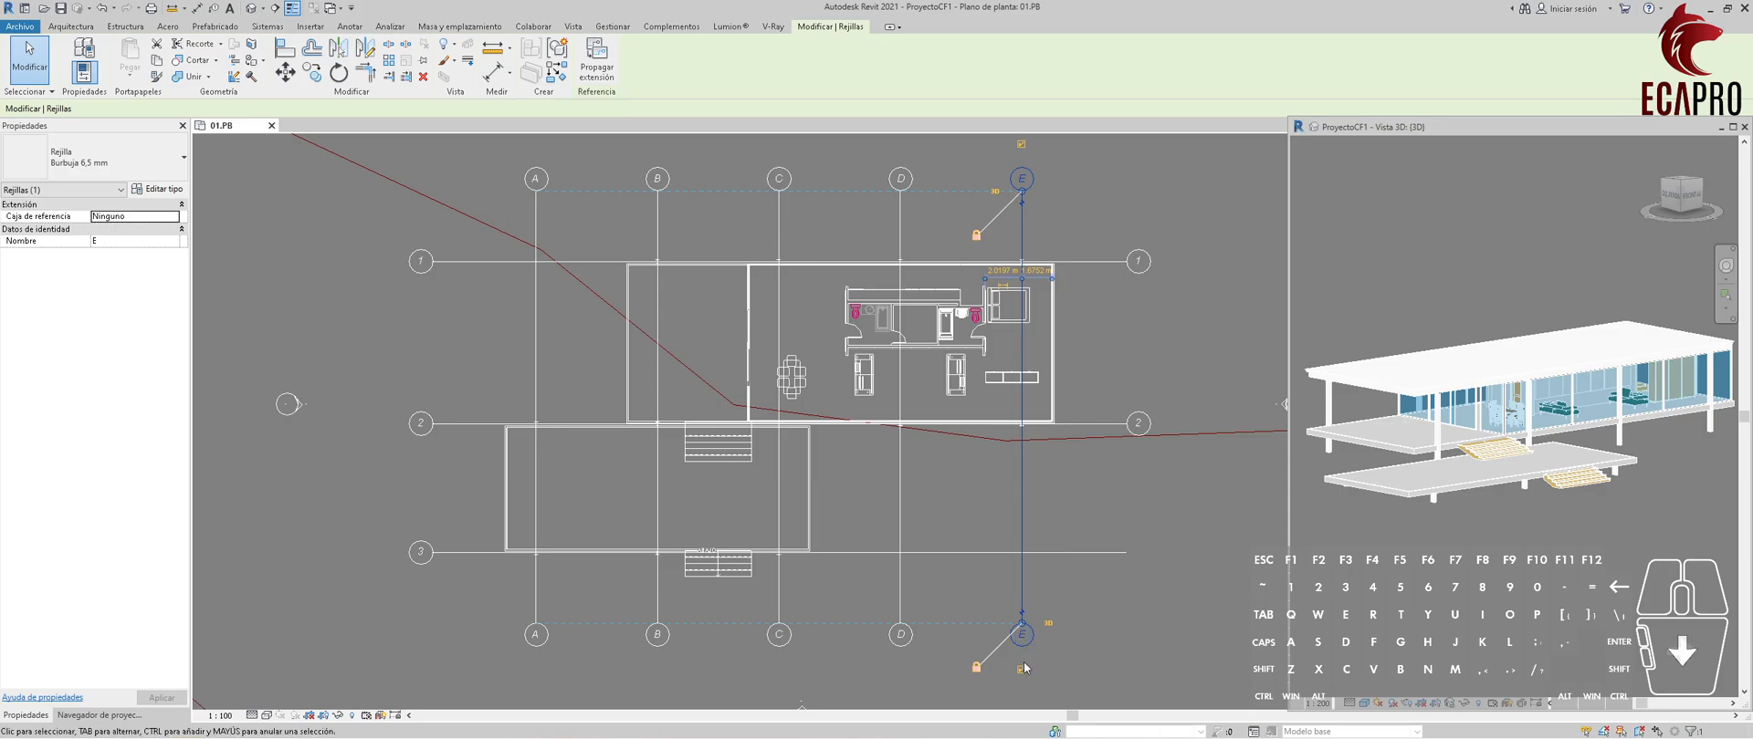
{"action": "left_click", "coordinate": [1077, 639]}
Shorten the lower end of grid E up to grid 3 with its alignment locked, and undo the change.
{"action": "left_click", "coordinate": [1022, 614]}
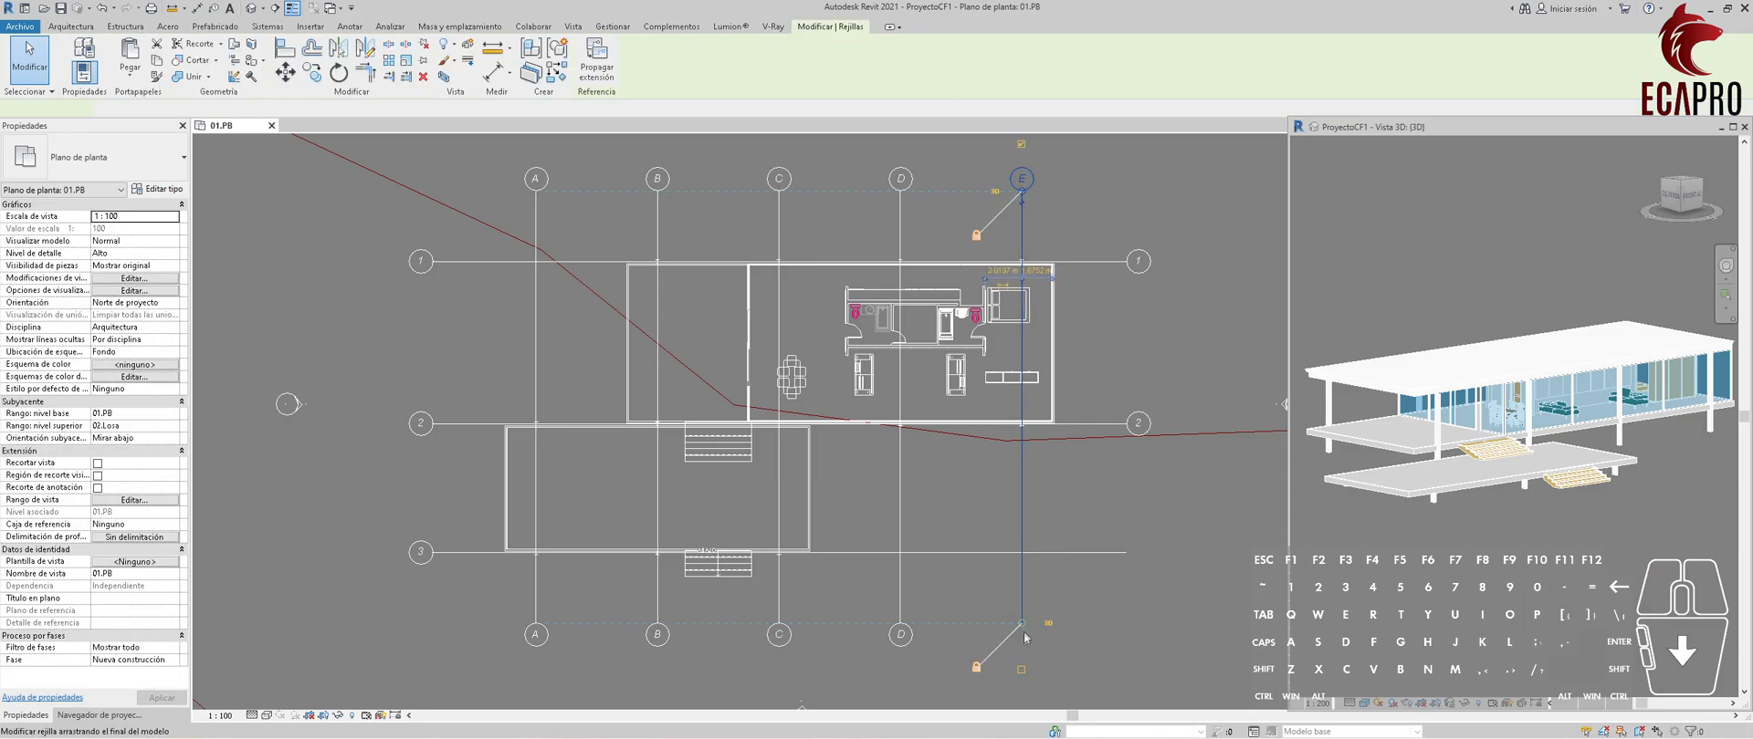
{"action": "left_click_drag", "start_coordinate": [1021, 623], "coordinate": [1022, 553]}
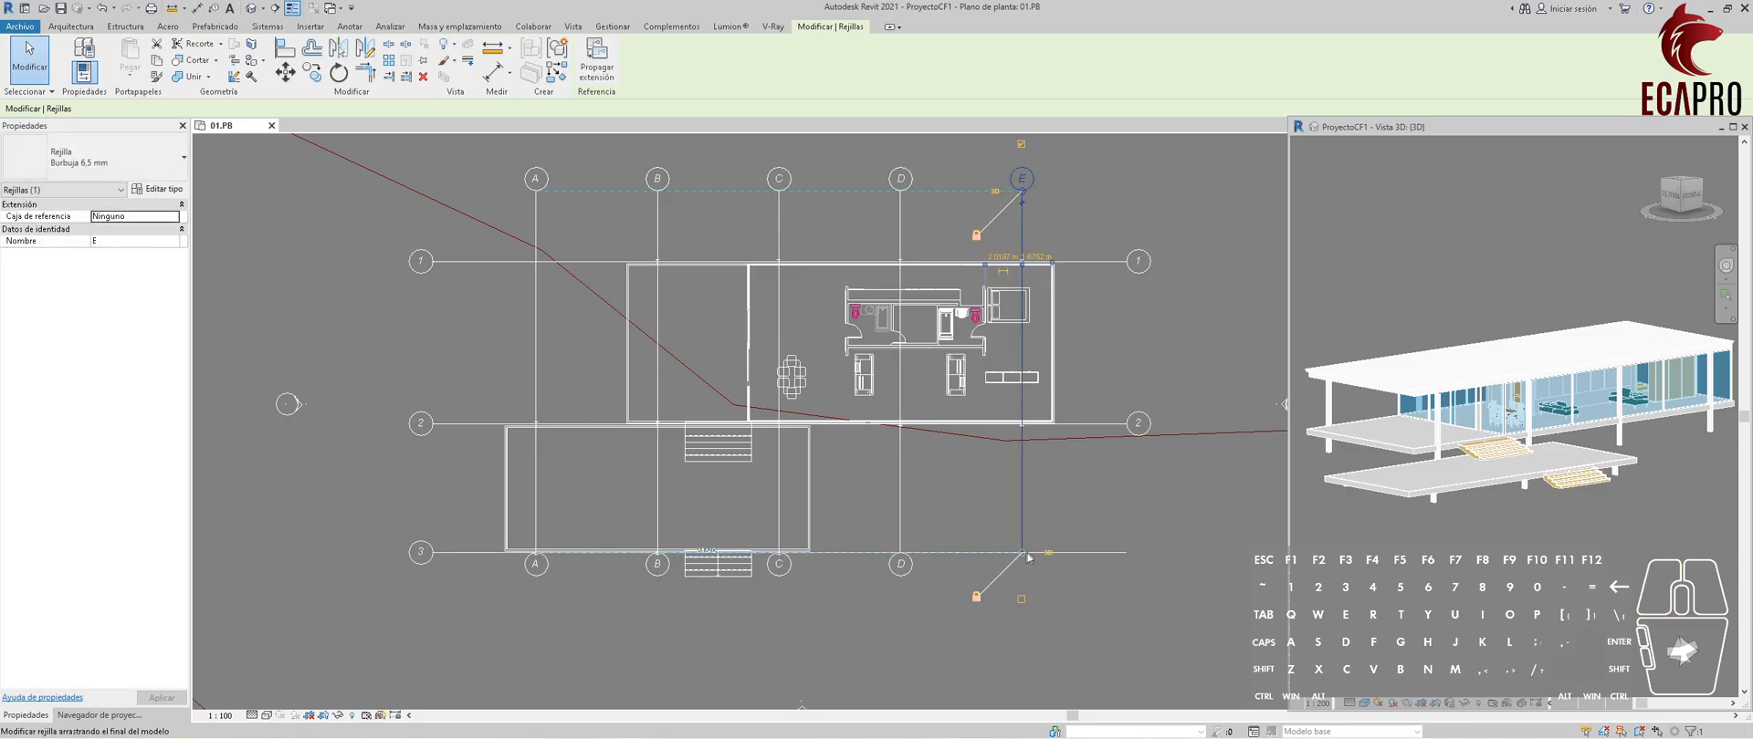
{"action": "key", "text": "ctrl+z"}
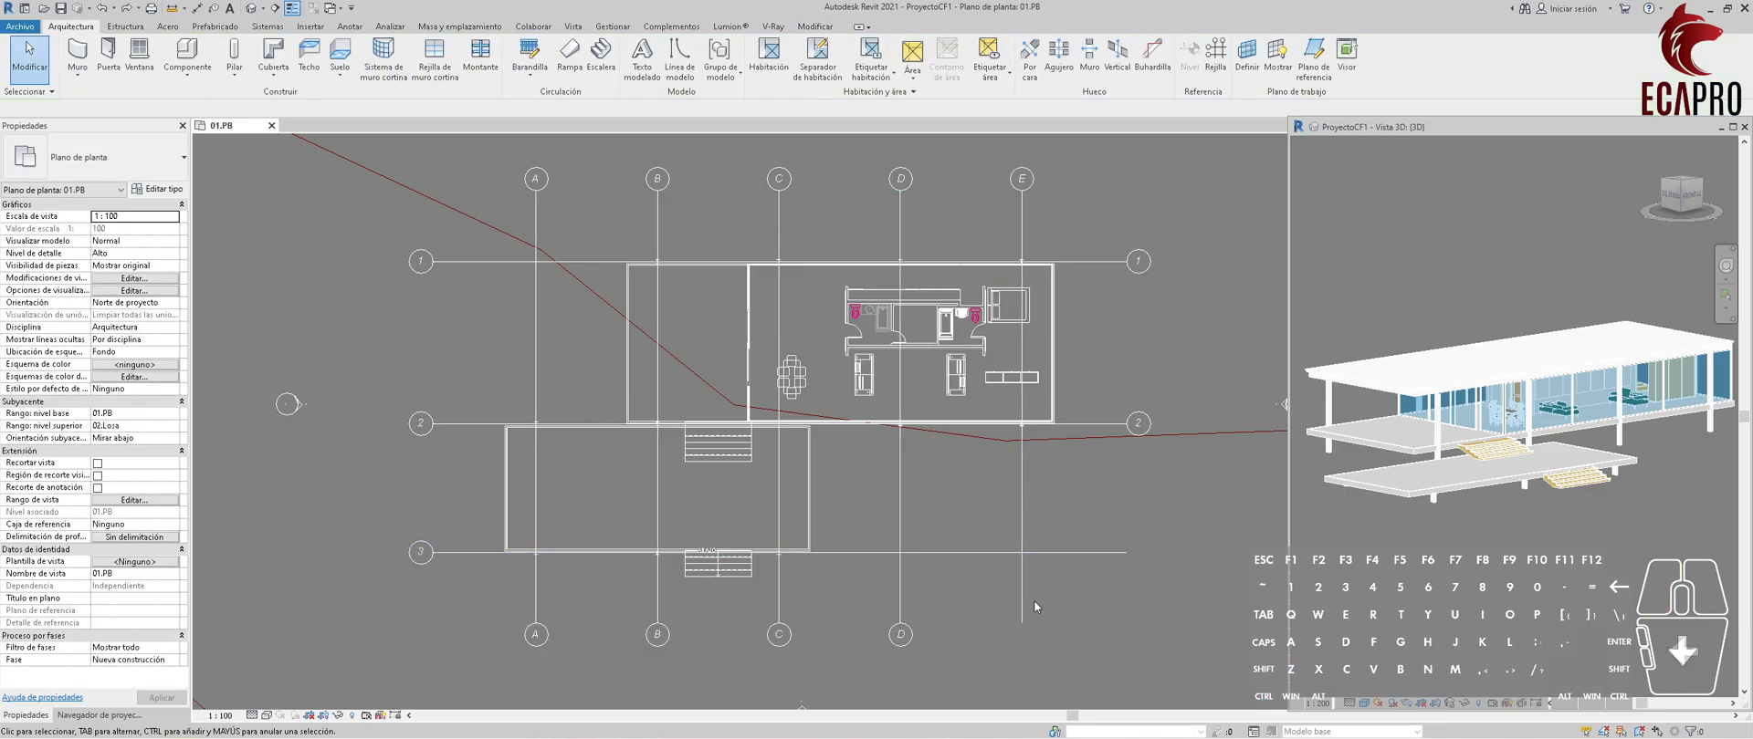
Unlock grid E's lower end, shorten it alone to just above grid 3, and undo this along with the bubble hiding.
{"action": "left_click", "coordinate": [1023, 603]}
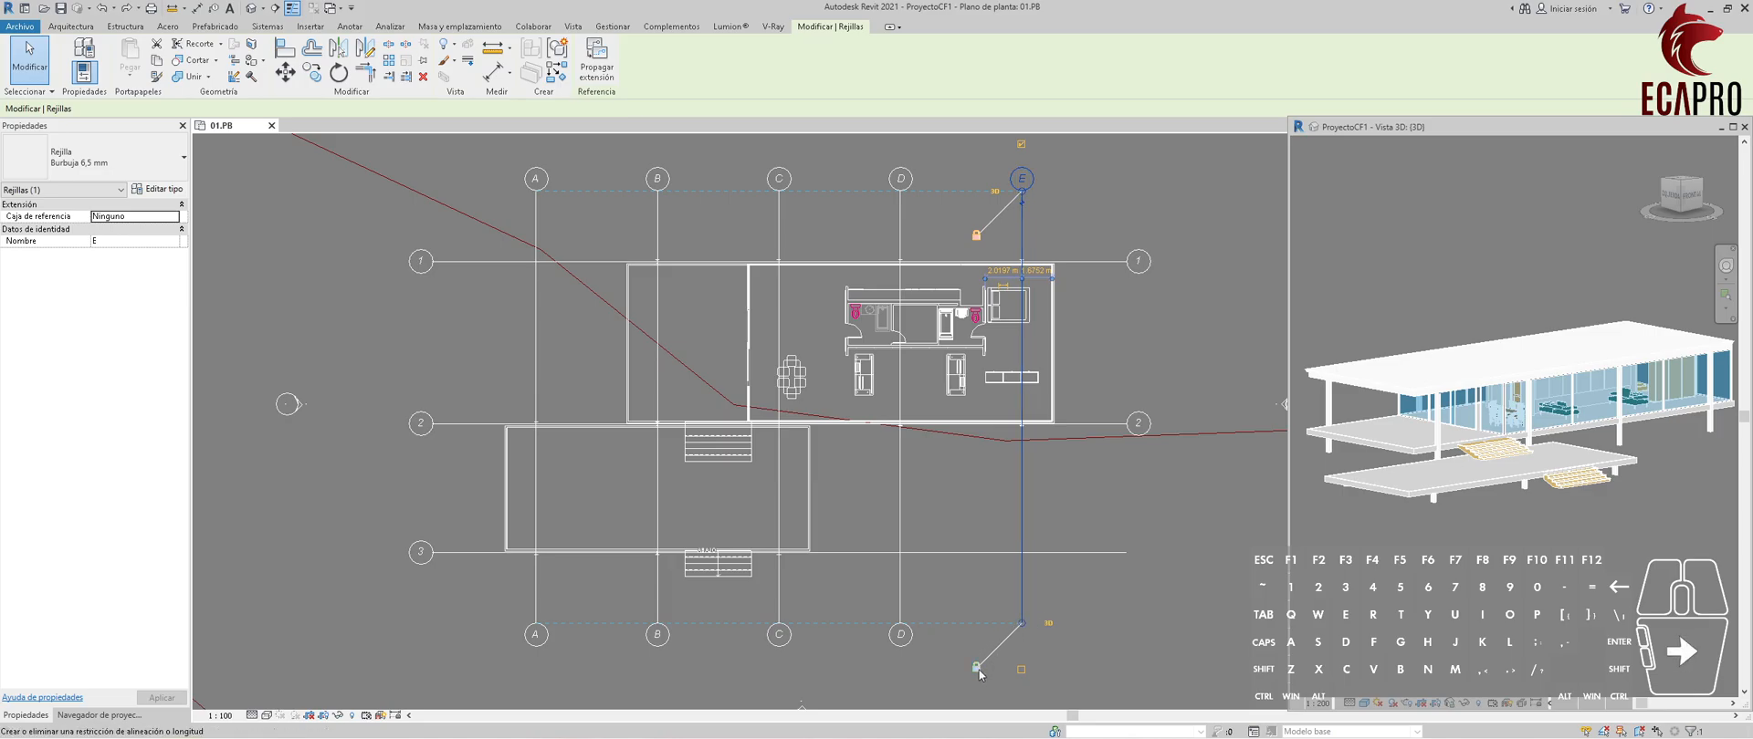
{"action": "left_click_drag", "start_coordinate": [1022, 624], "coordinate": [1022, 543]}
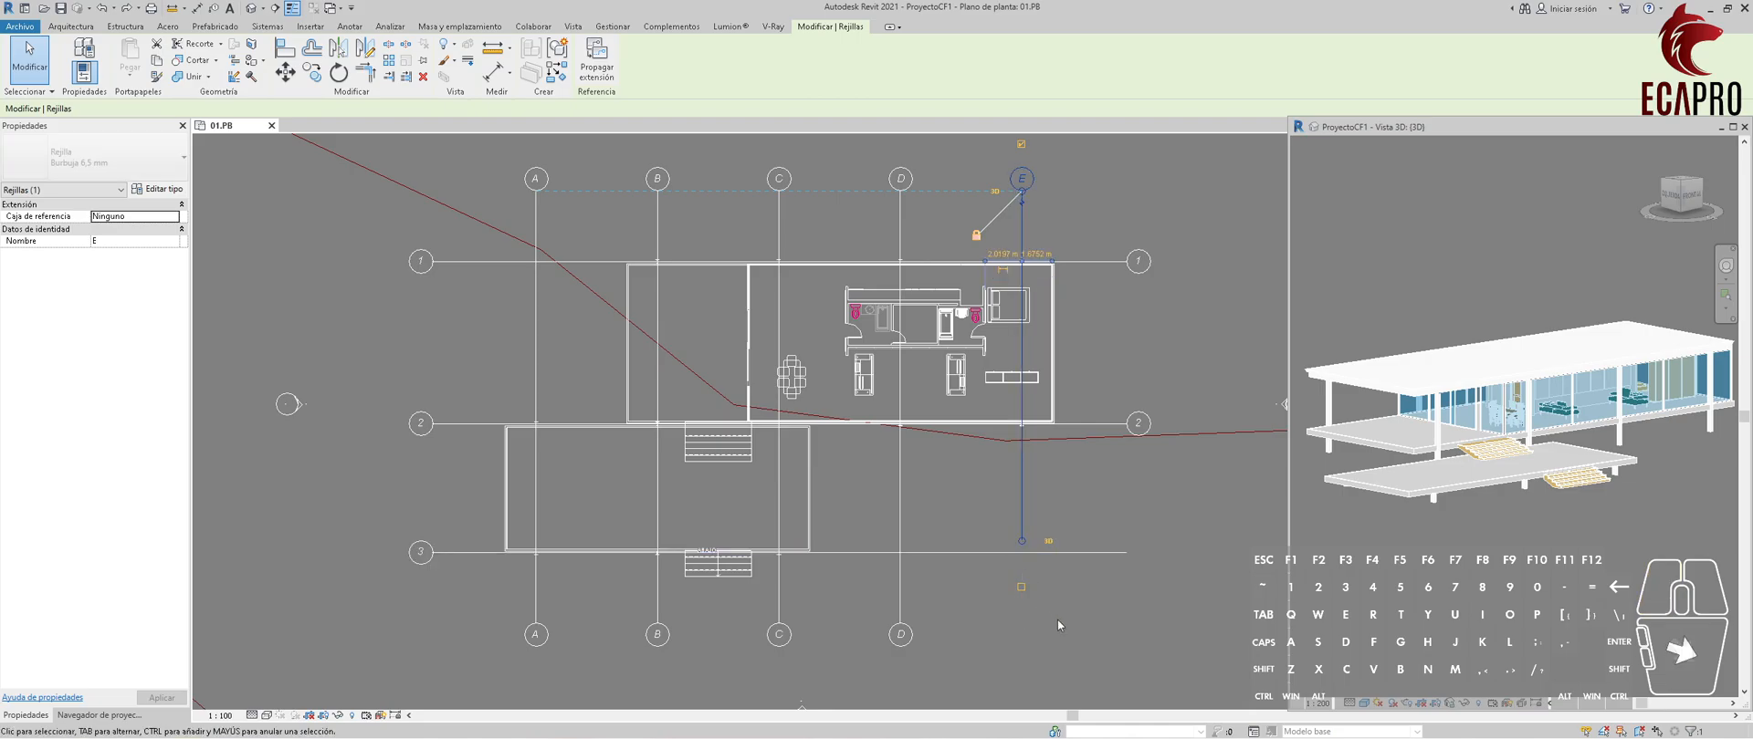
{"action": "key", "text": "ctrl+z"}
{"action": "key", "text": "ctrl+z"}
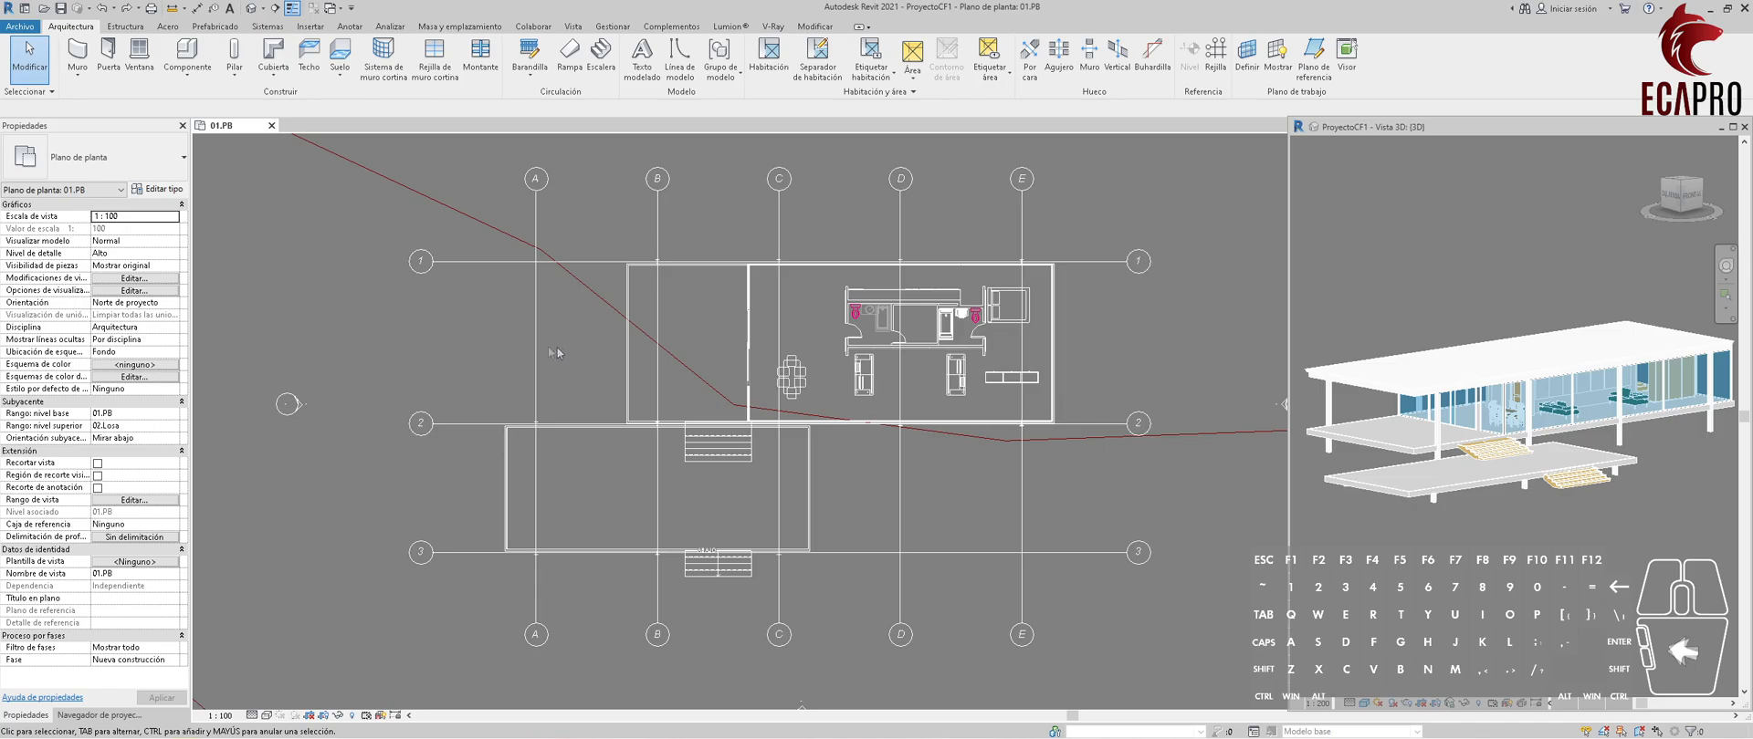
Check the symbol choices in the type properties of grid A, keeping Extremo de rejilla.
{"action": "scroll", "coordinate": [551, 321], "scroll_direction": "down", "scroll_amount": 1}
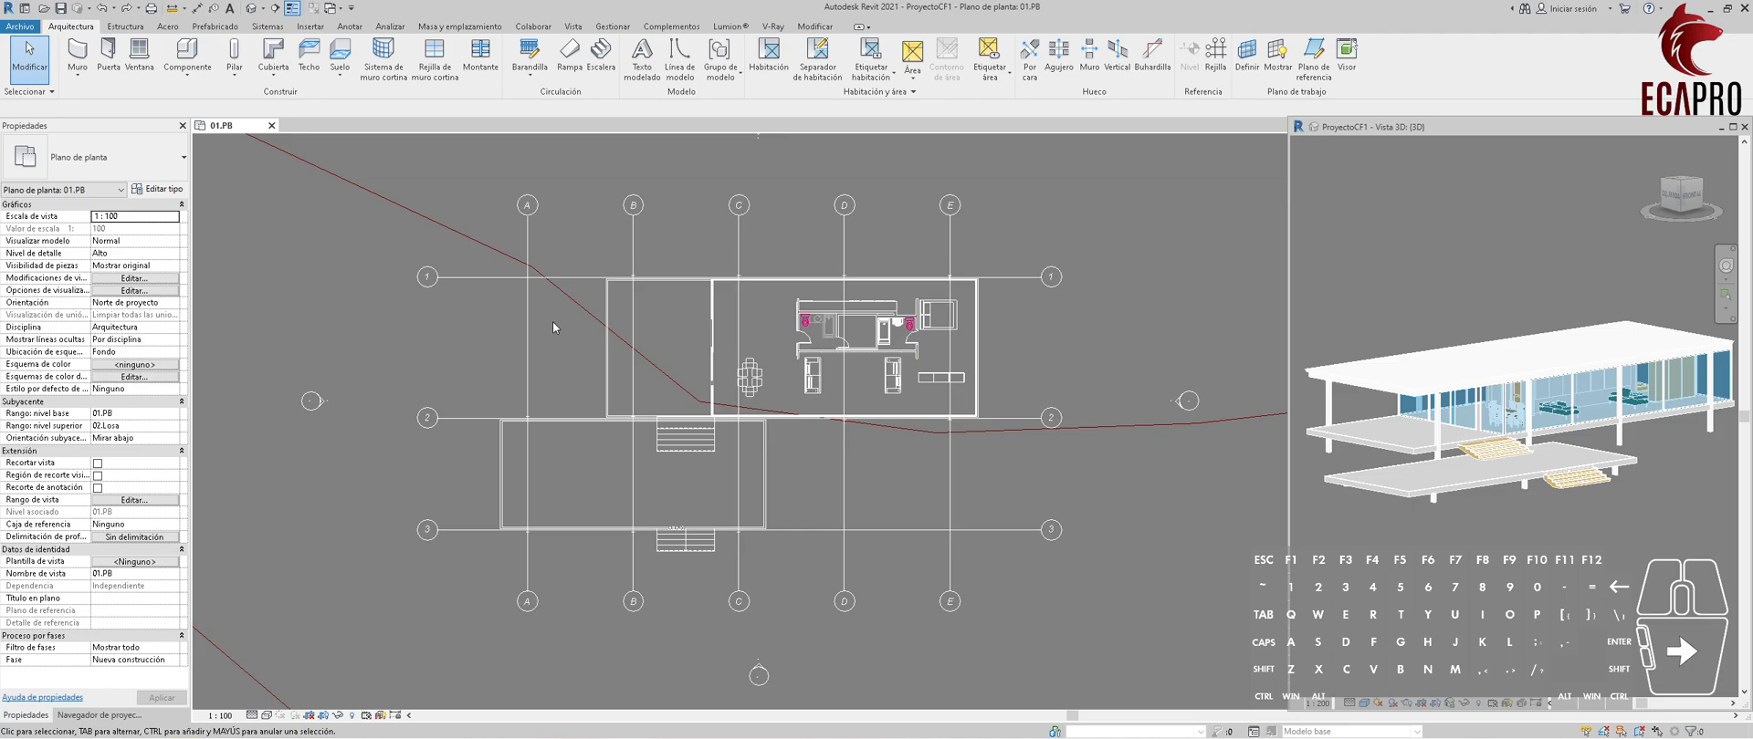
{"action": "left_click", "coordinate": [533, 204]}
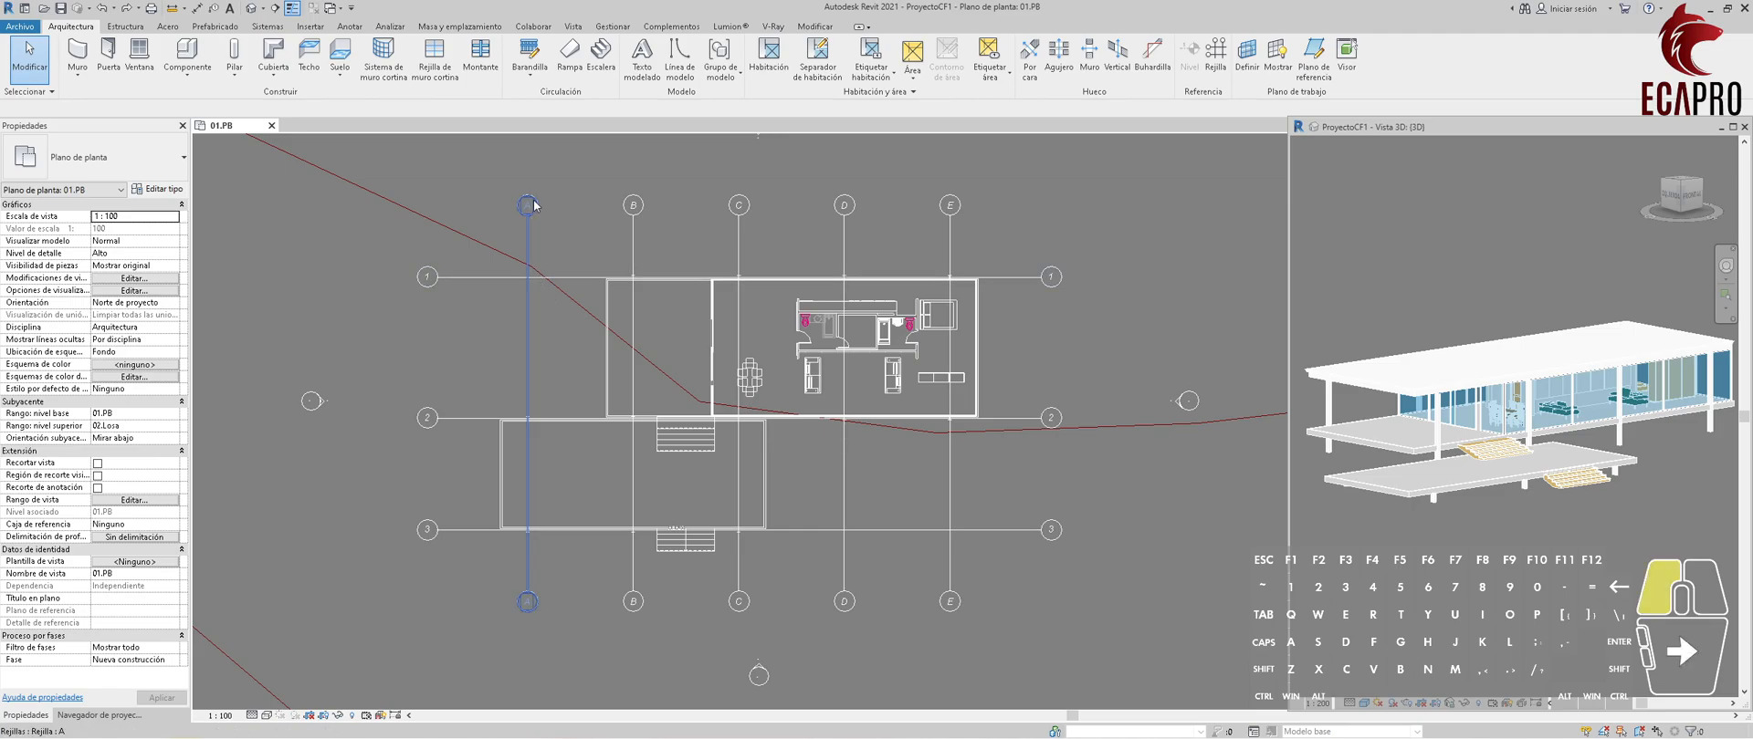
{"action": "left_click", "coordinate": [158, 189]}
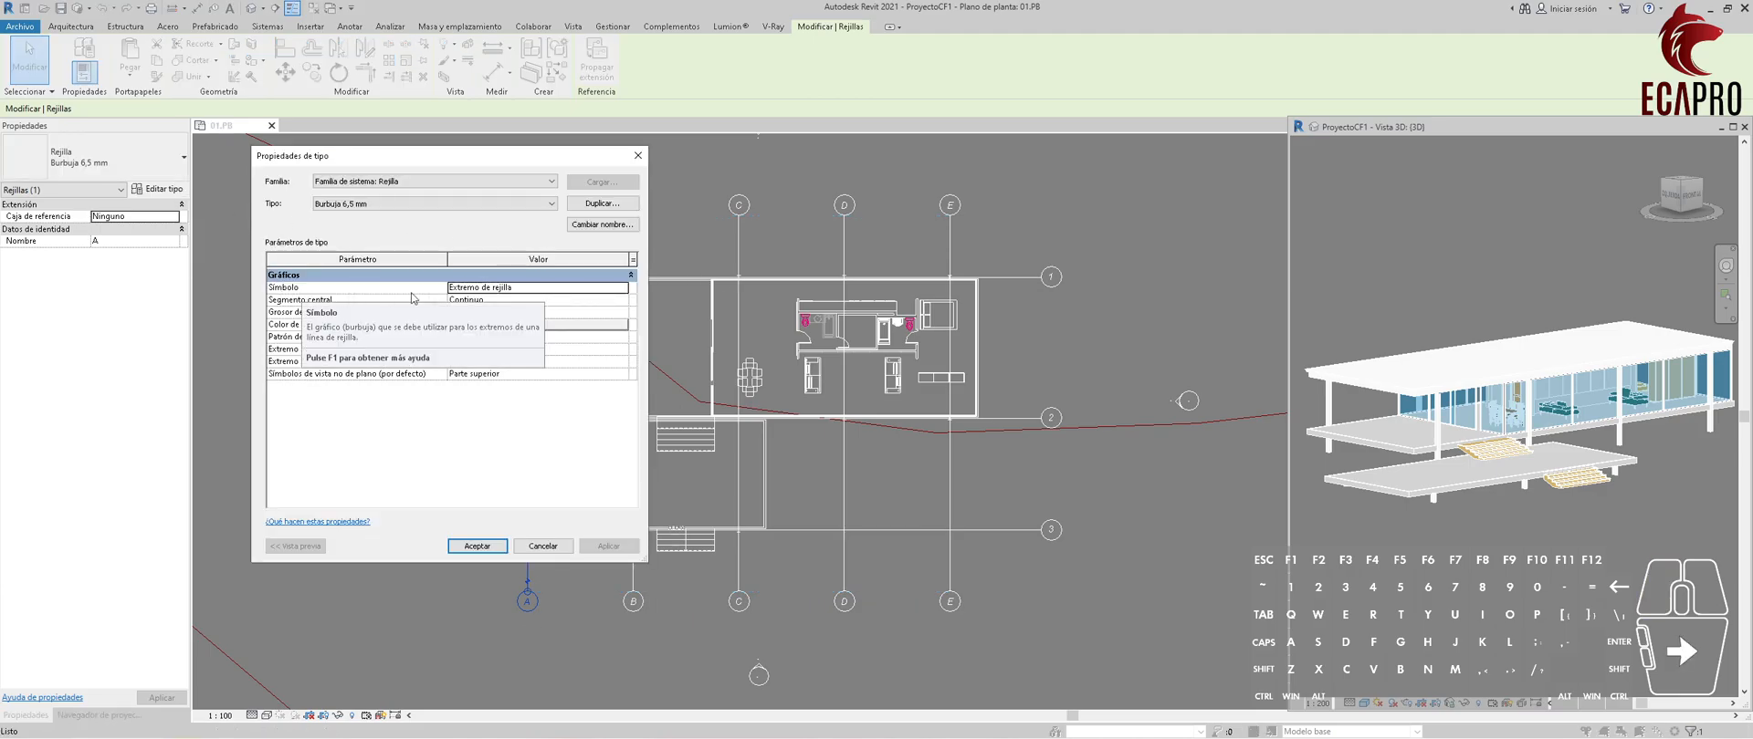
{"action": "mouse_move", "coordinate": [378, 290]}
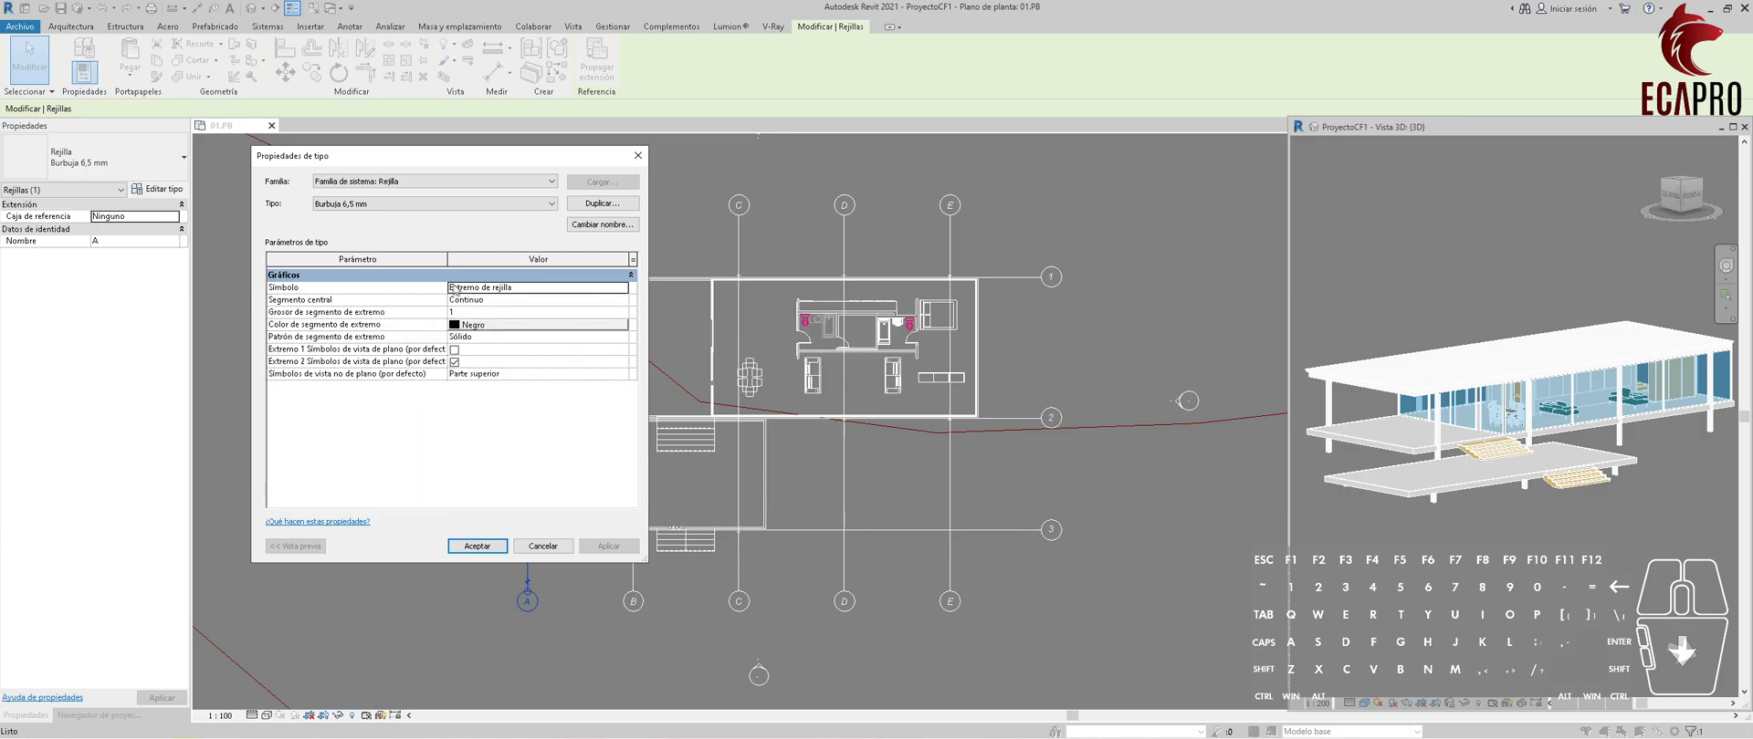
{"action": "left_click", "coordinate": [608, 288]}
{"action": "left_click", "coordinate": [623, 290]}
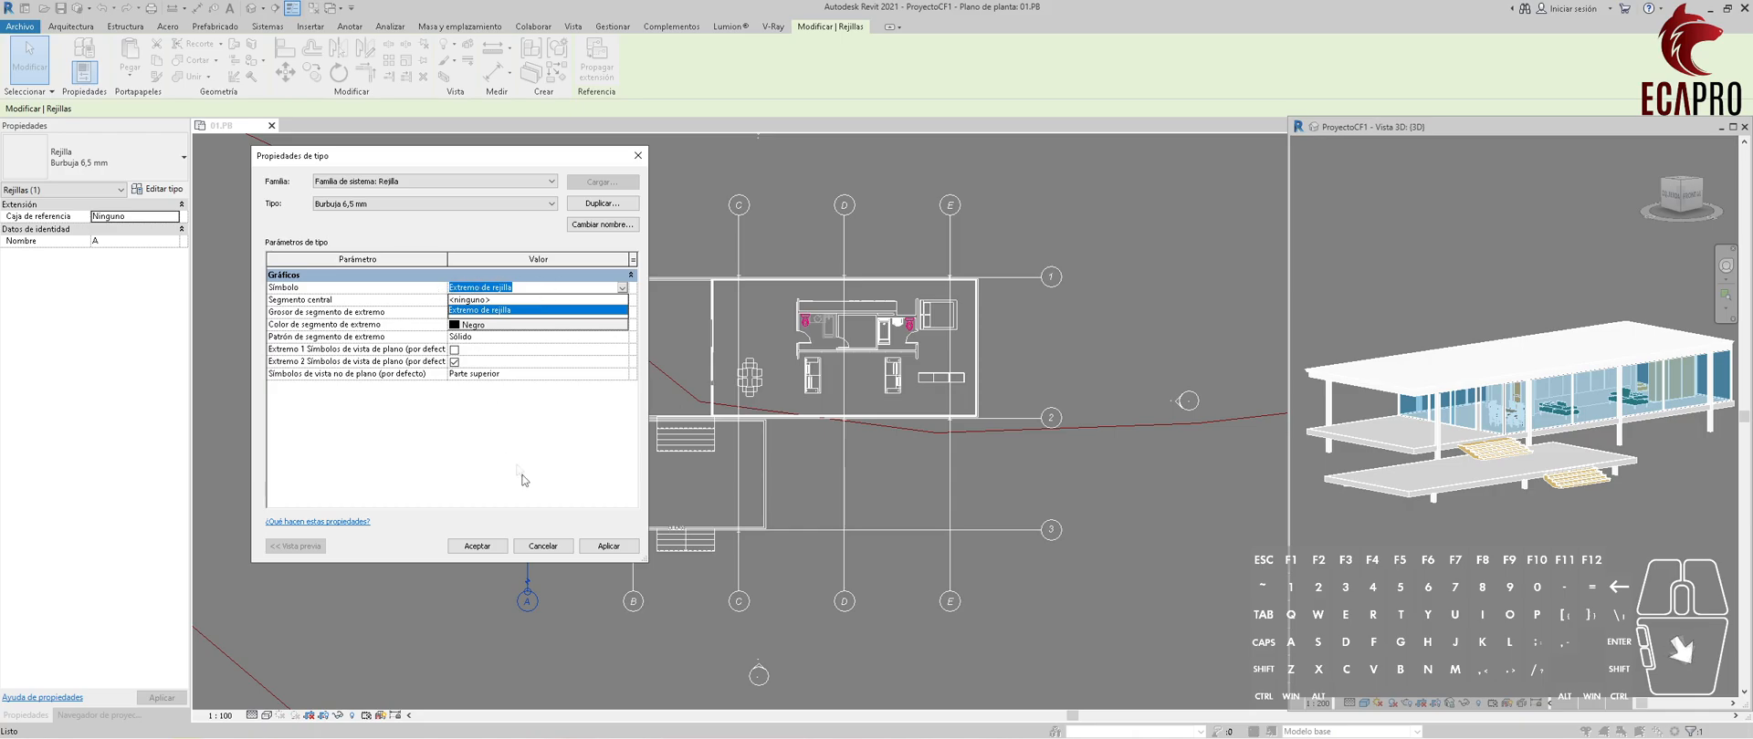
{"action": "left_click", "coordinate": [477, 546]}
{"action": "left_click", "coordinate": [476, 546]}
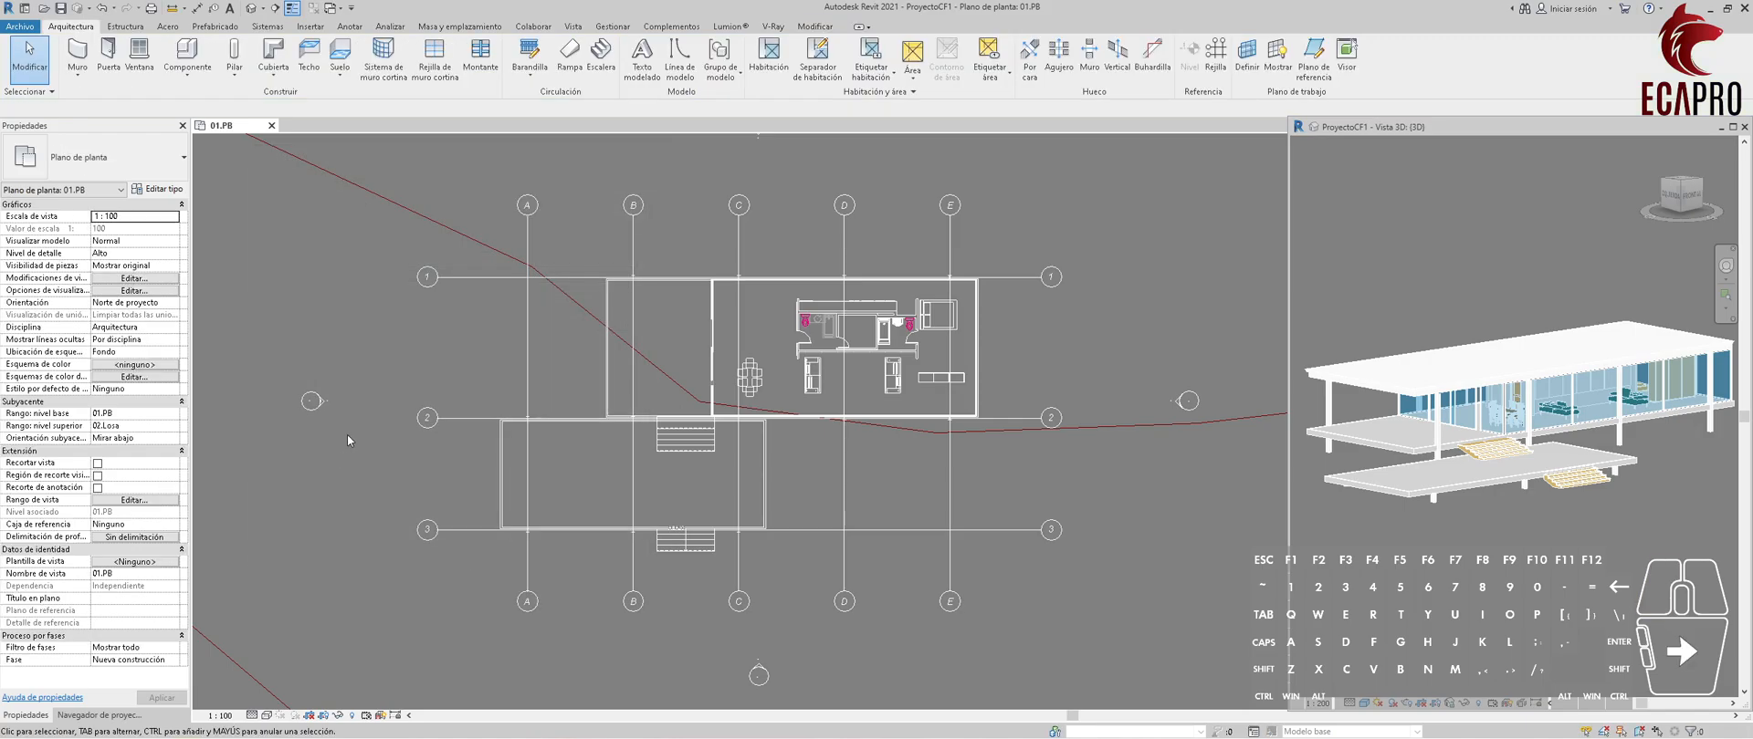
Search the project's families for "Rejilla" to locate the grid head annotation symbol.
{"action": "left_click", "coordinate": [99, 715]}
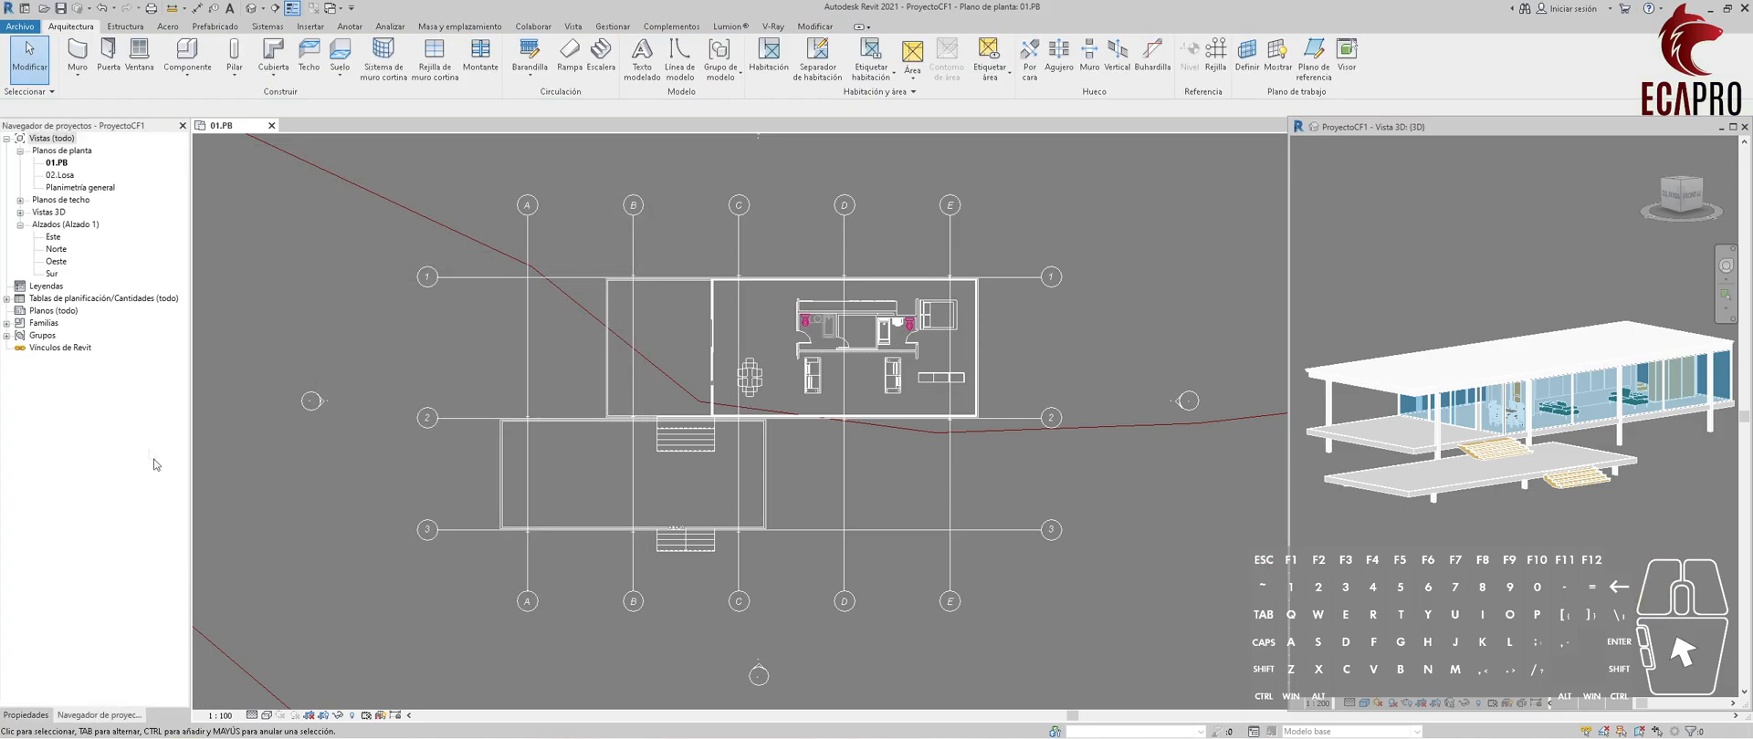
{"action": "left_click", "coordinate": [6, 323]}
{"action": "right_click", "coordinate": [35, 251]}
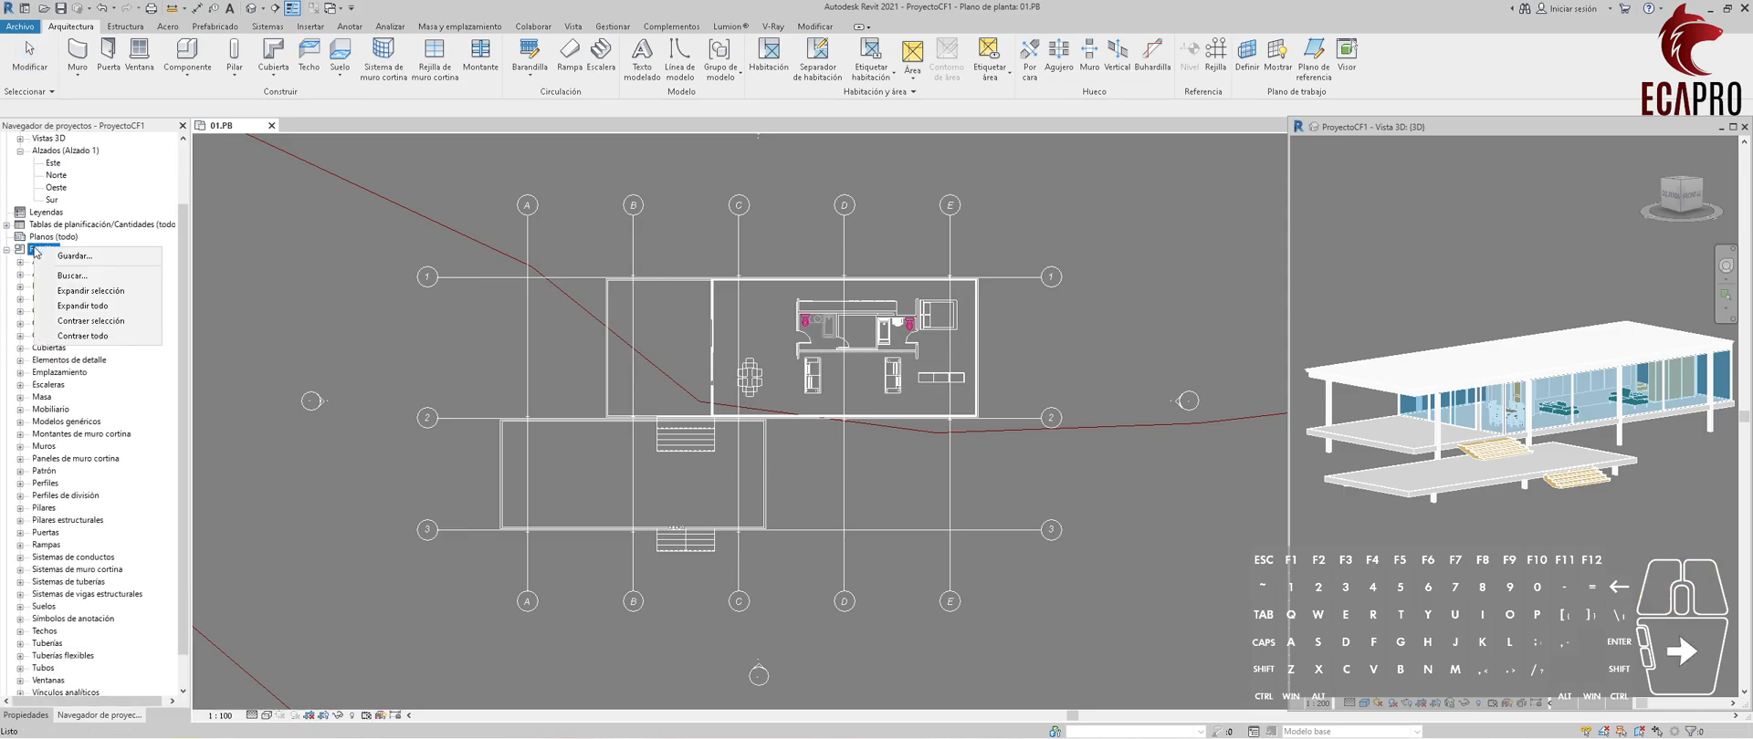
{"action": "left_click", "coordinate": [72, 275]}
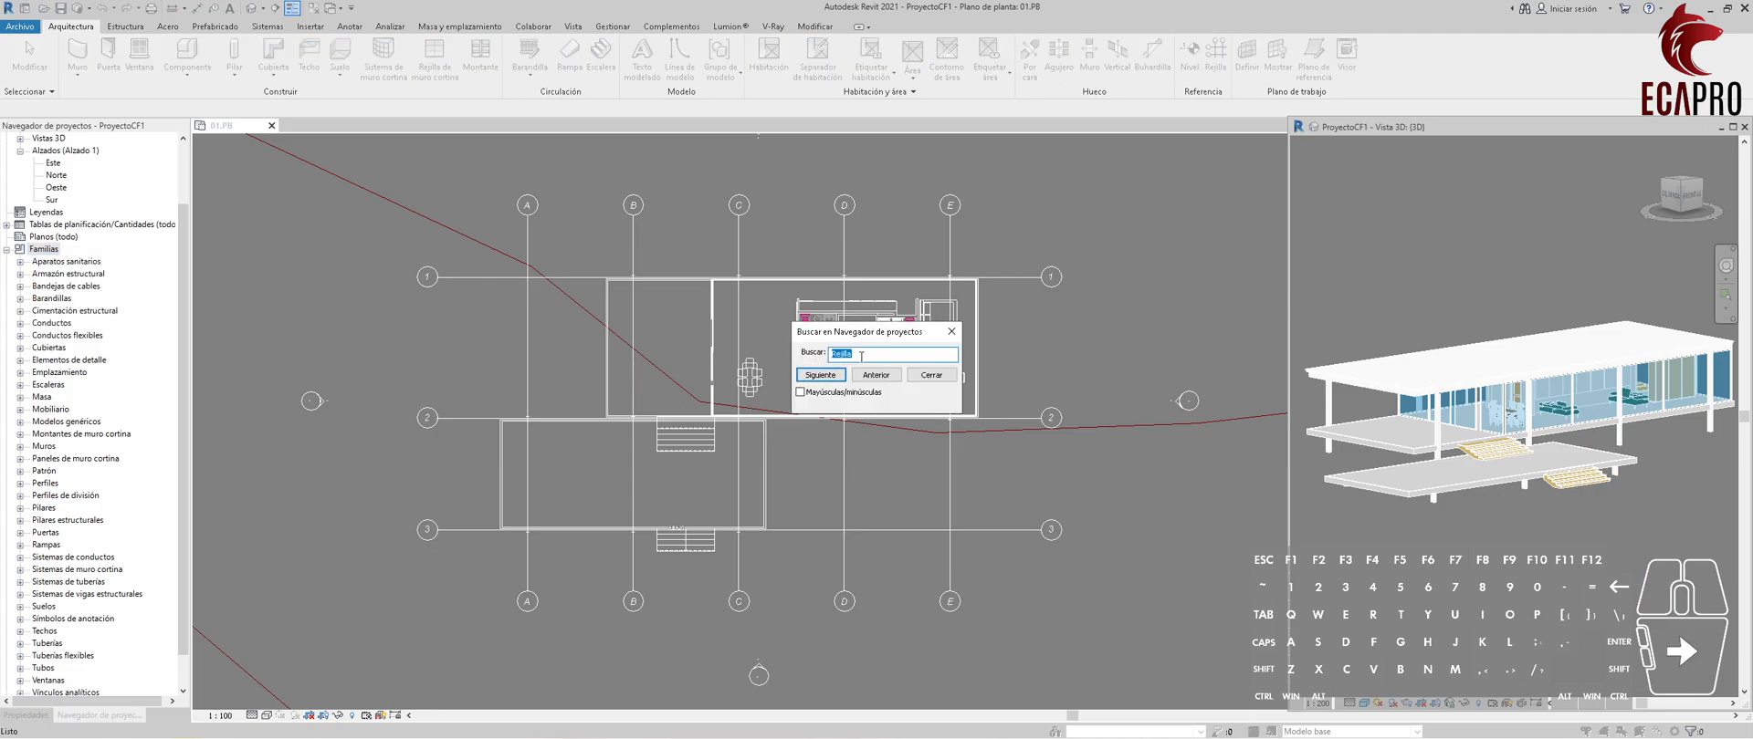
{"action": "left_click", "coordinate": [820, 376]}
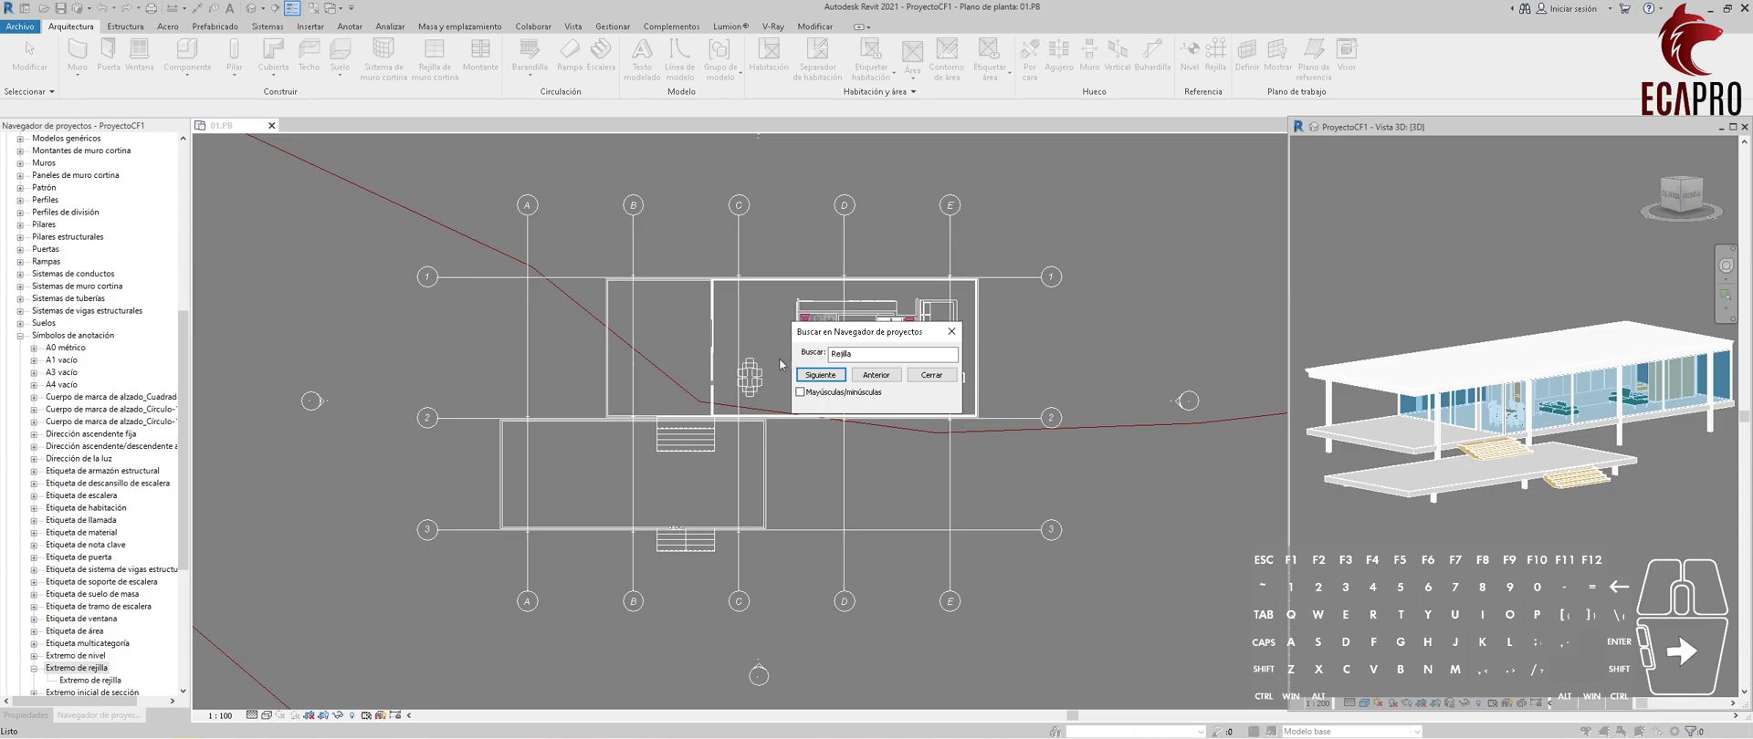
{"action": "left_click", "coordinate": [951, 331]}
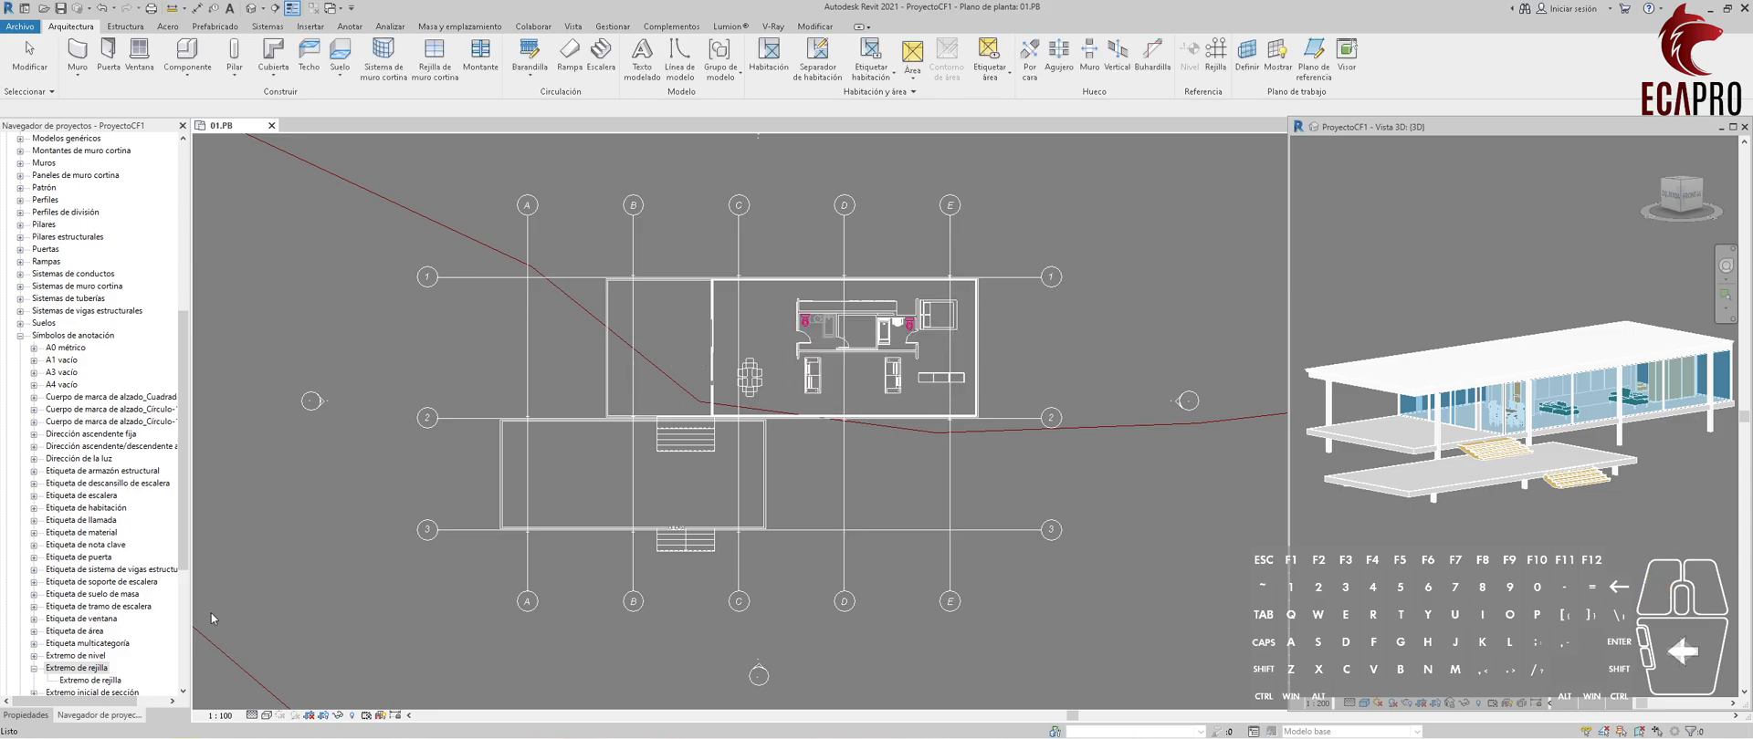
Open the Extremo de rejilla annotation family for editing and focus on its bubble.
{"action": "scroll", "coordinate": [178, 621], "scroll_direction": "down", "scroll_amount": 4}
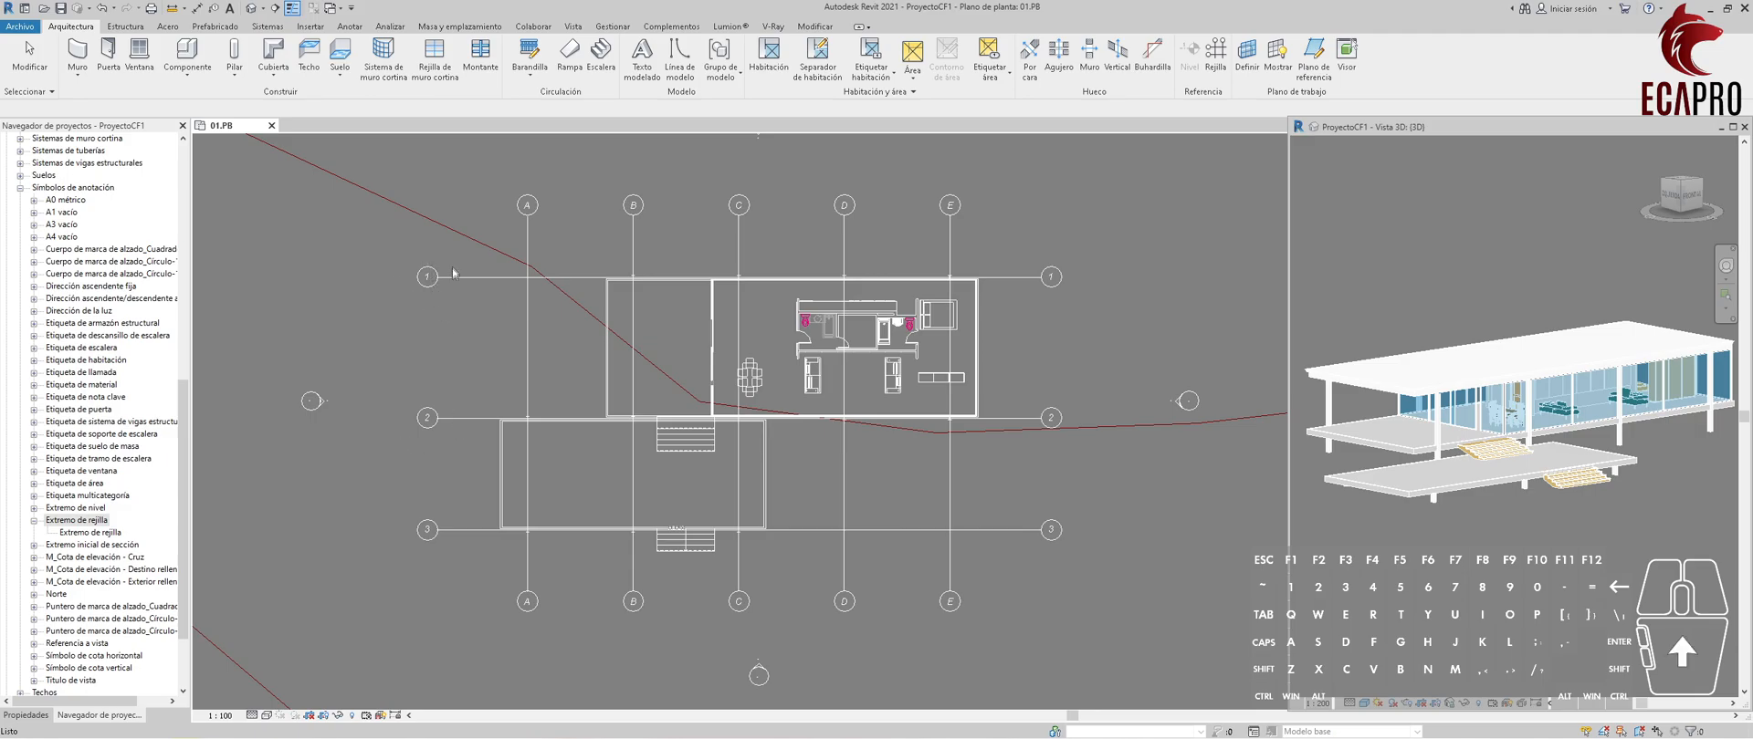
{"action": "right_click", "coordinate": [89, 522]}
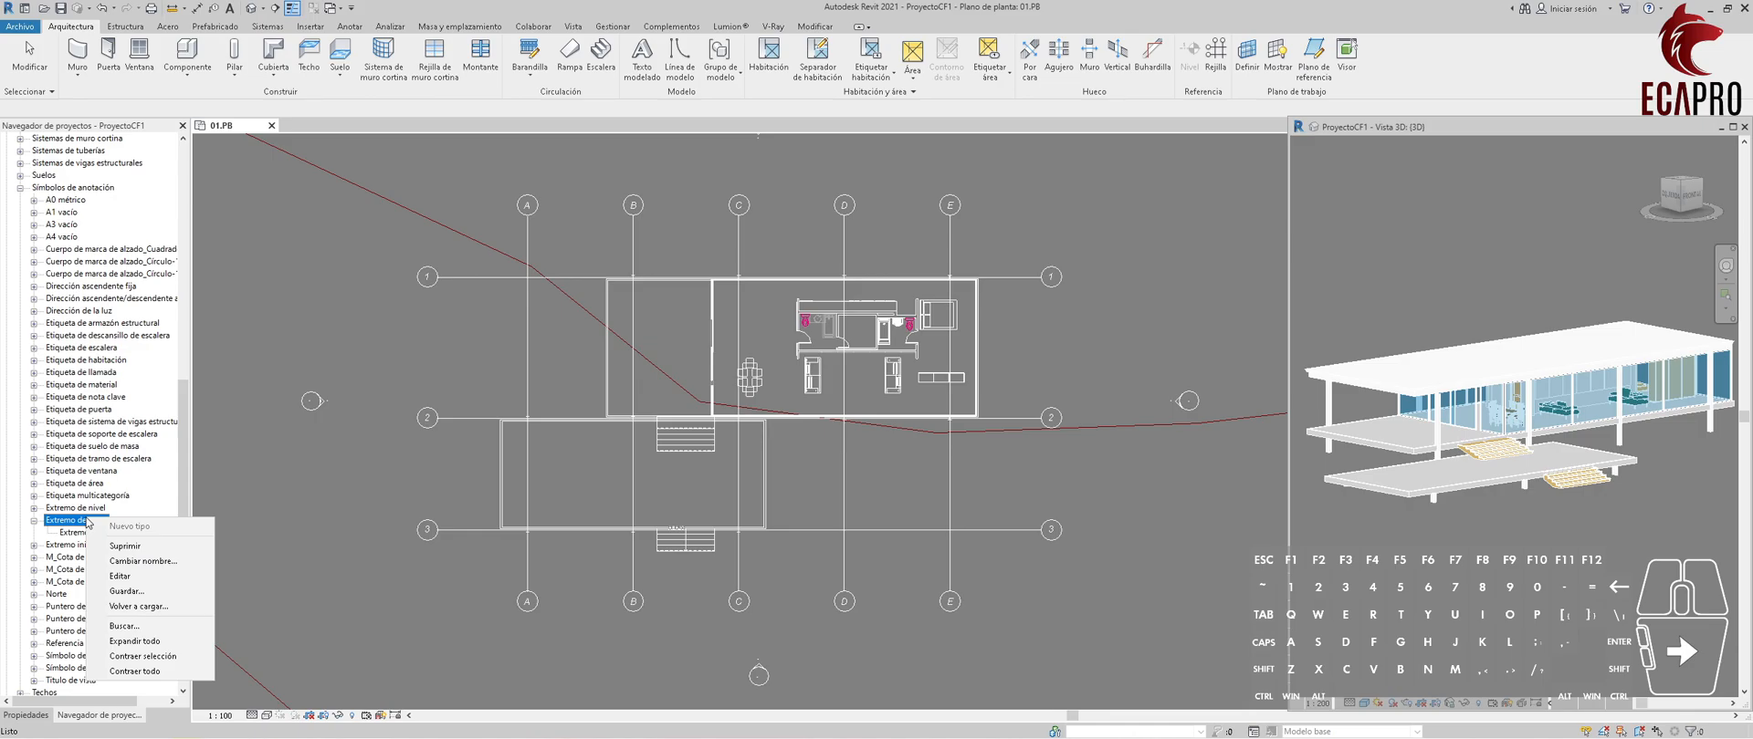
{"action": "left_click", "coordinate": [120, 576]}
{"action": "middle_click_drag", "start_coordinate": [977, 420], "coordinate": [822, 396]}
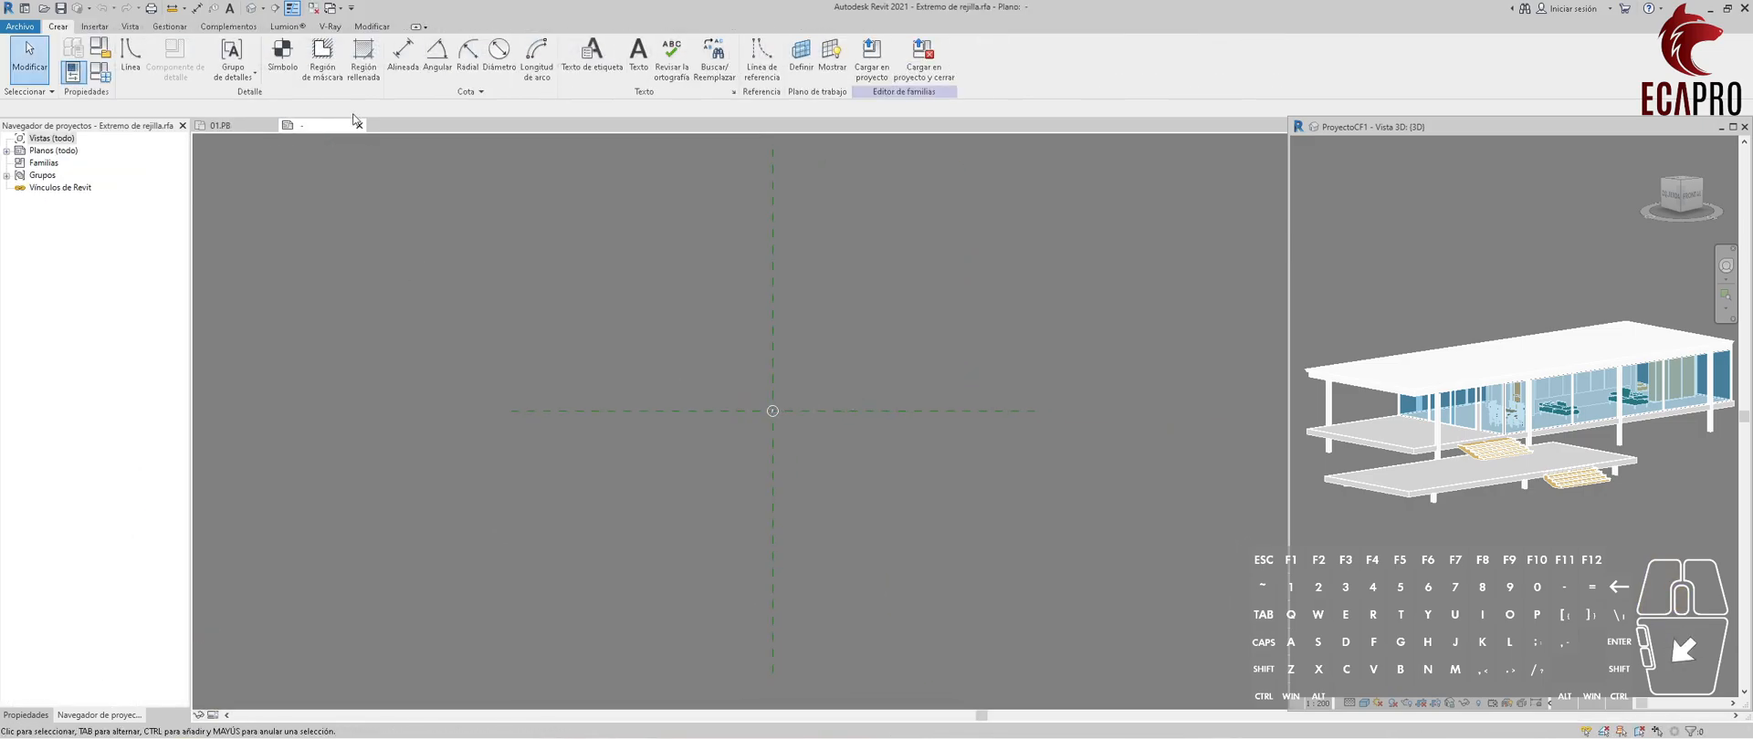
{"action": "scroll", "coordinate": [772, 409], "scroll_direction": "up", "scroll_amount": 6}
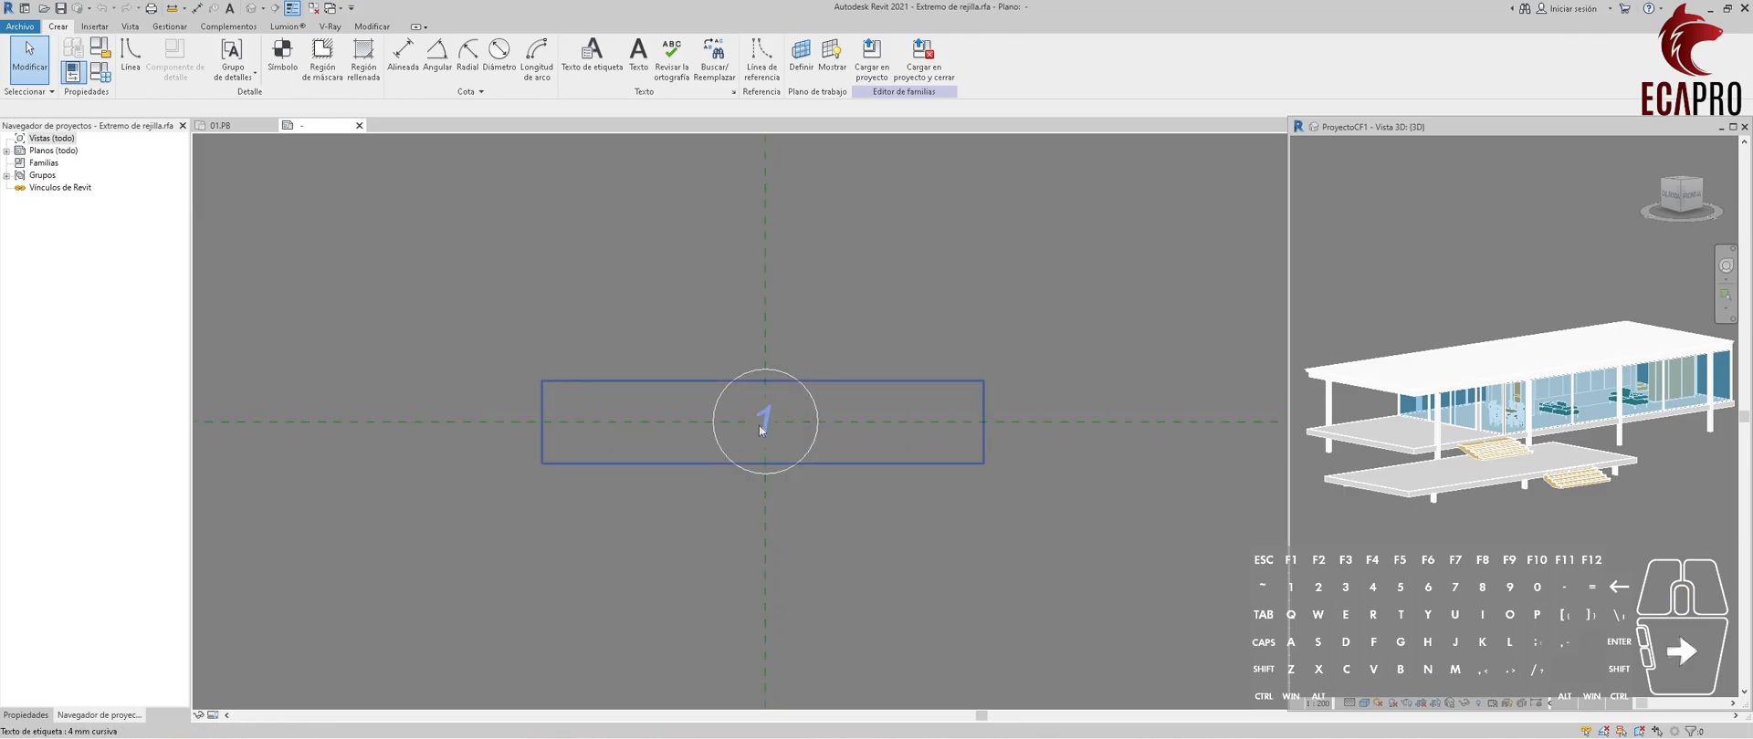
{"action": "scroll", "coordinate": [758, 406], "scroll_direction": "up", "scroll_amount": 2}
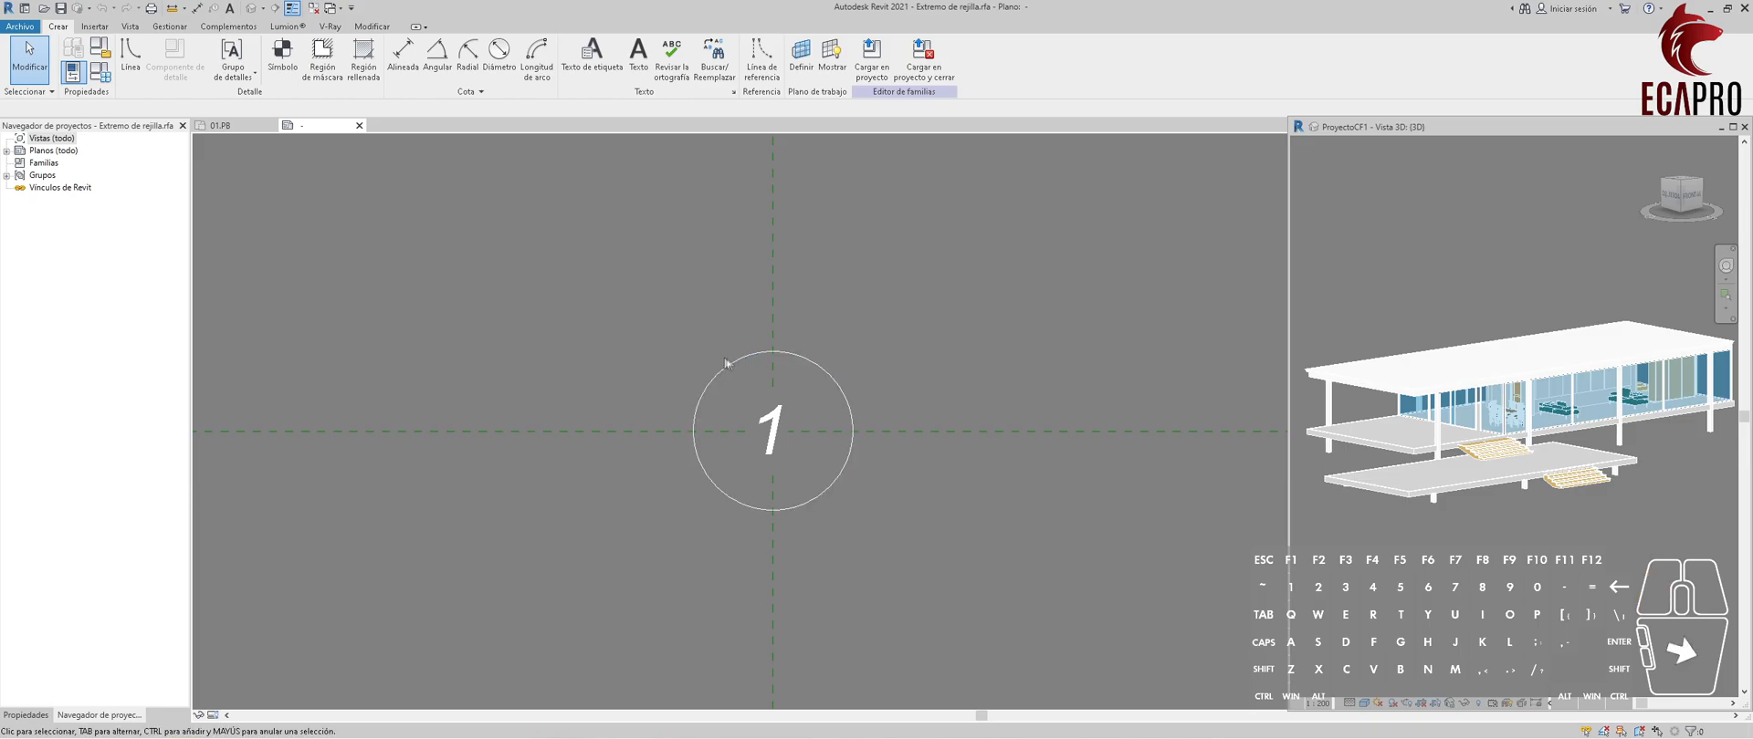
Offset a copy of the grid bubble's circle 1.0 outward to form a concentric outer ring.
{"action": "left_click", "coordinate": [734, 358]}
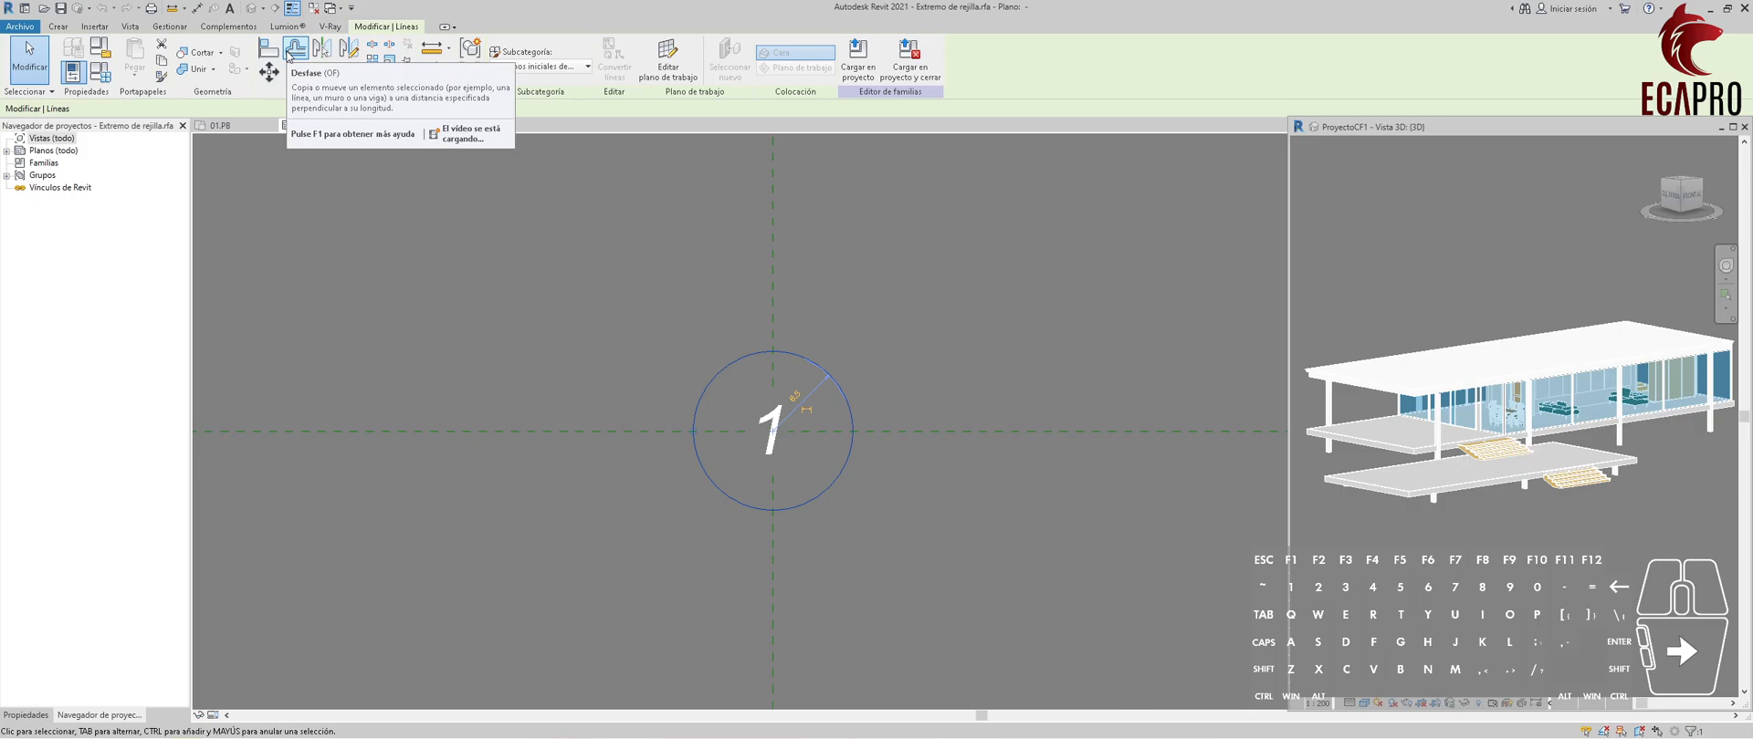
{"action": "left_click", "coordinate": [289, 54]}
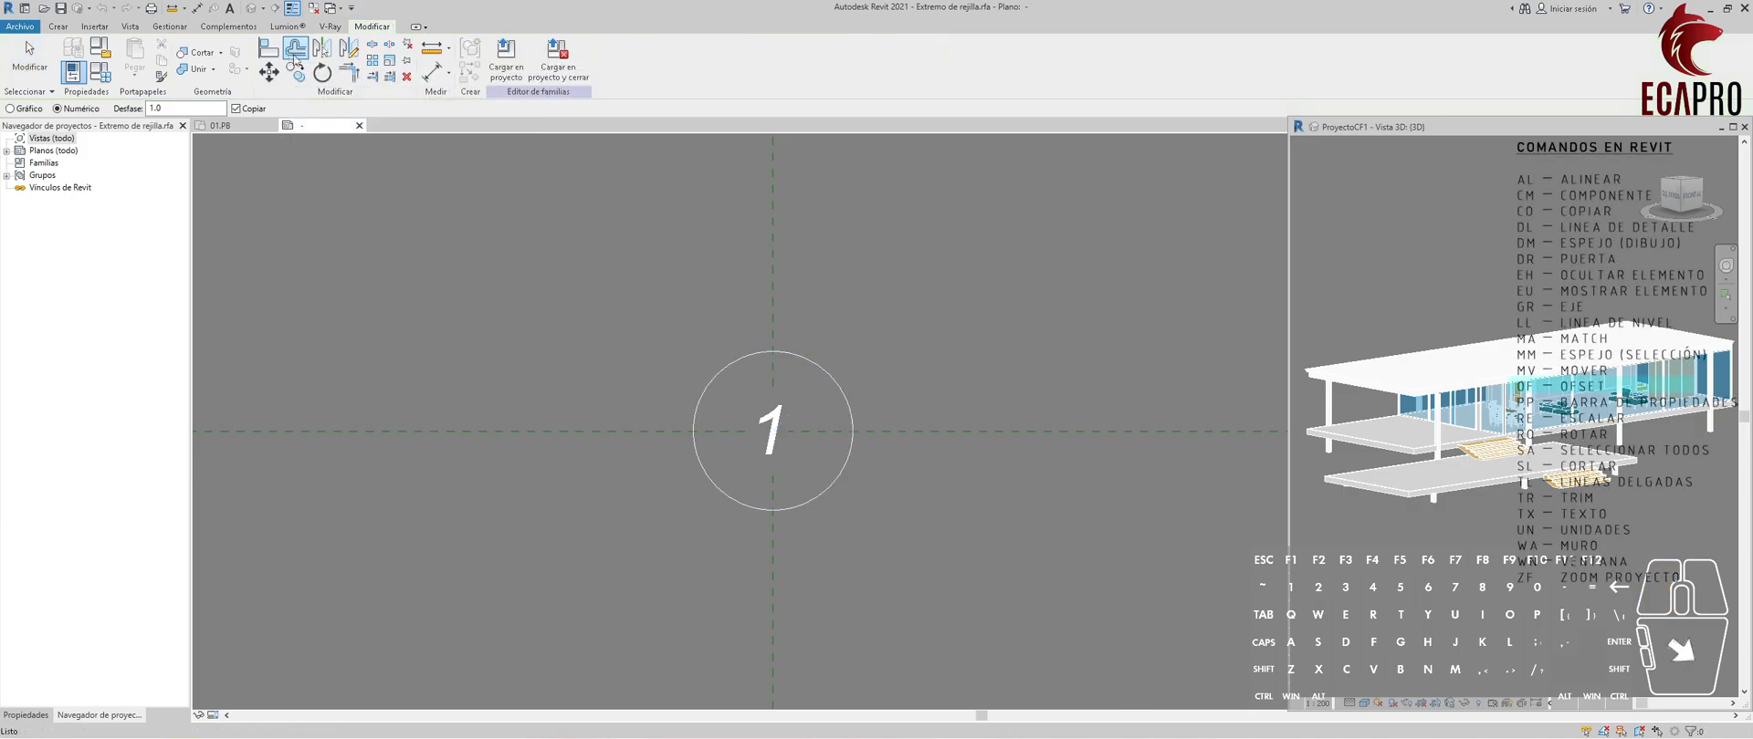
{"action": "scroll", "coordinate": [730, 369], "scroll_direction": "up", "scroll_amount": 3}
{"action": "left_click", "coordinate": [717, 361]}
{"action": "scroll", "coordinate": [759, 342], "scroll_direction": "down", "scroll_amount": 3}
{"action": "key", "text": "Escape"}
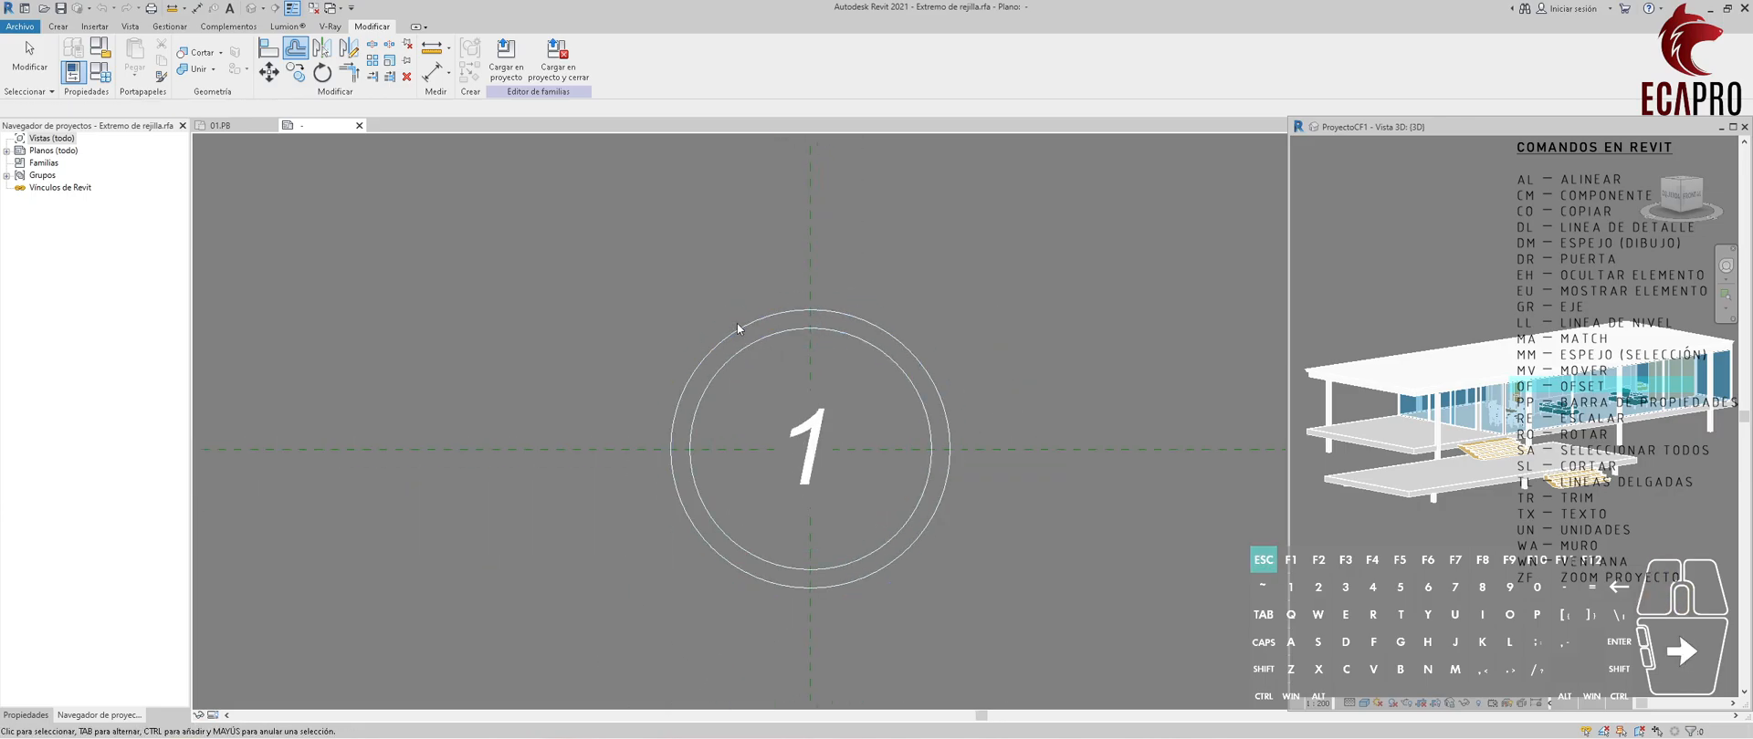
Draw a vertical line about 4 mm long upward from the inner circle's top point.
{"action": "left_click", "coordinate": [126, 69]}
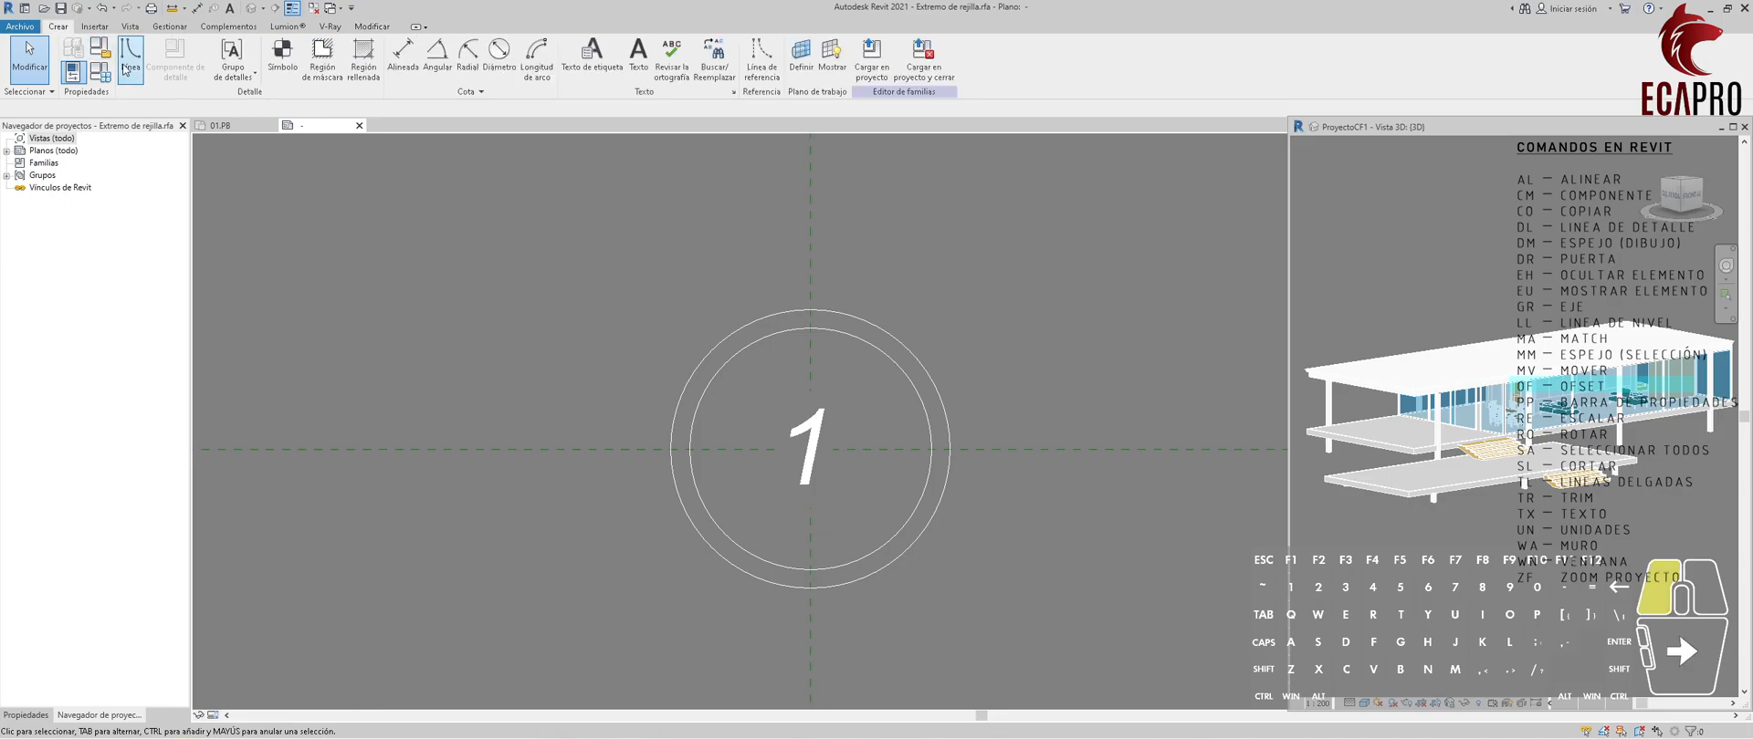
{"action": "left_click", "coordinate": [810, 328]}
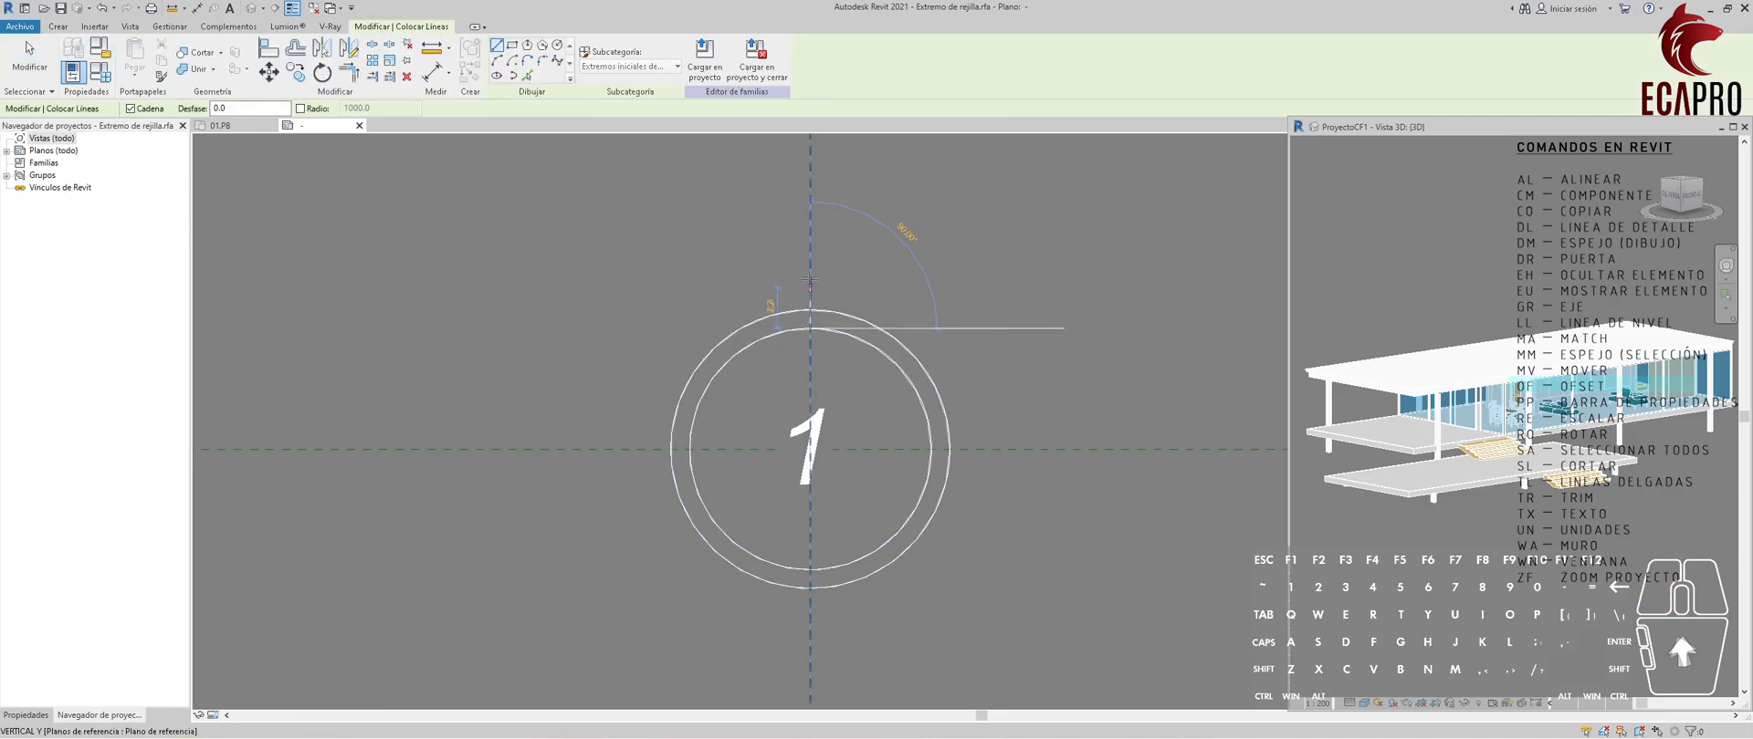
{"action": "left_click", "coordinate": [810, 261]}
{"action": "key", "text": "Escape"}
{"action": "key", "text": "Escape"}
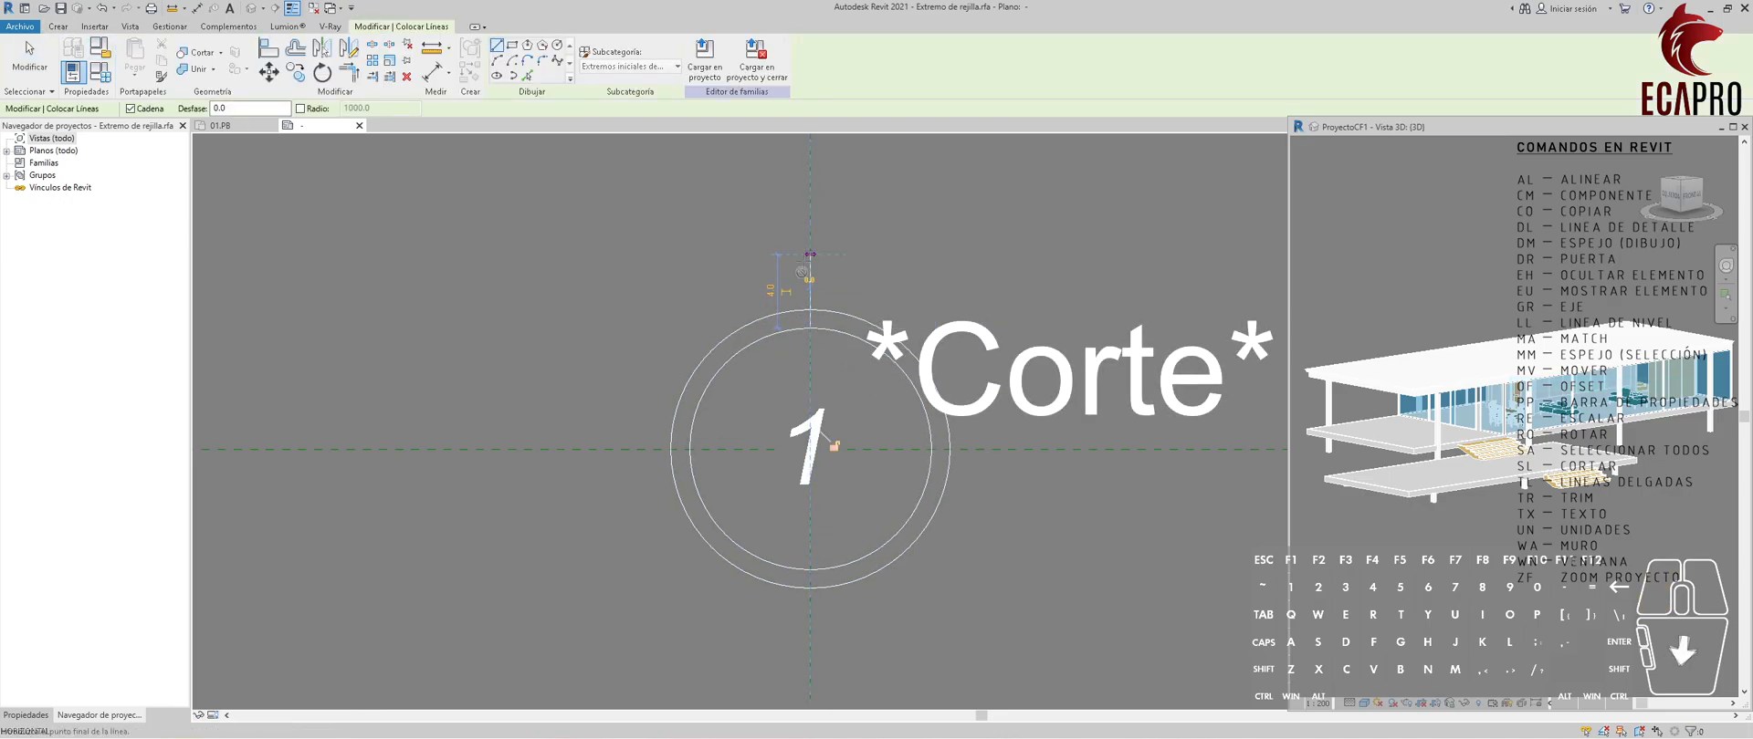
Draw 4 mm lines outward from the inner circle's bottom, right and left quadrant points.
{"action": "key", "text": "l"}
{"action": "key", "text": "i"}
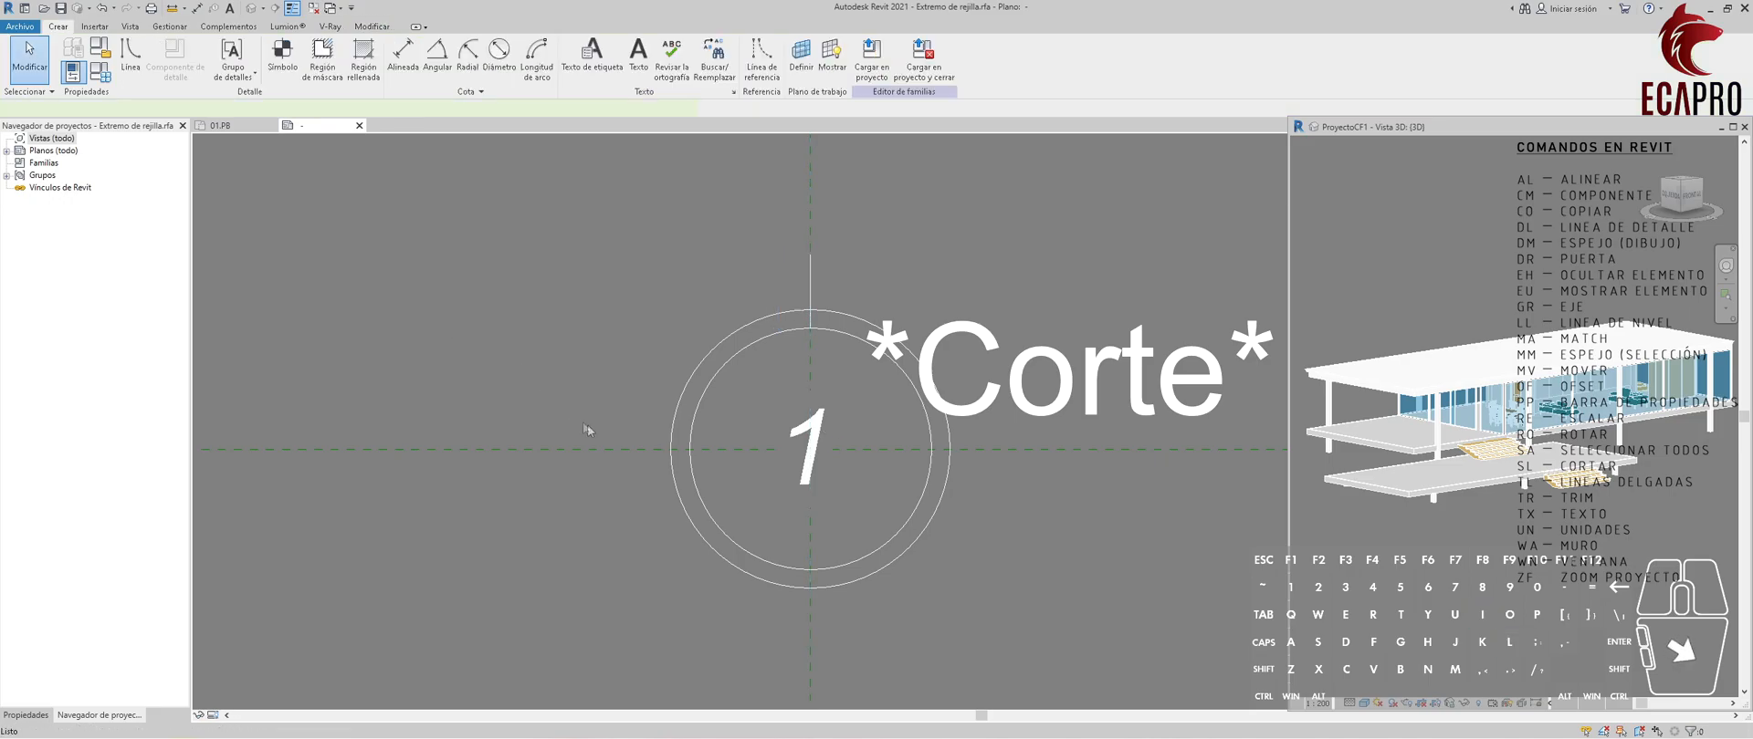
{"action": "left_click", "coordinate": [821, 570]}
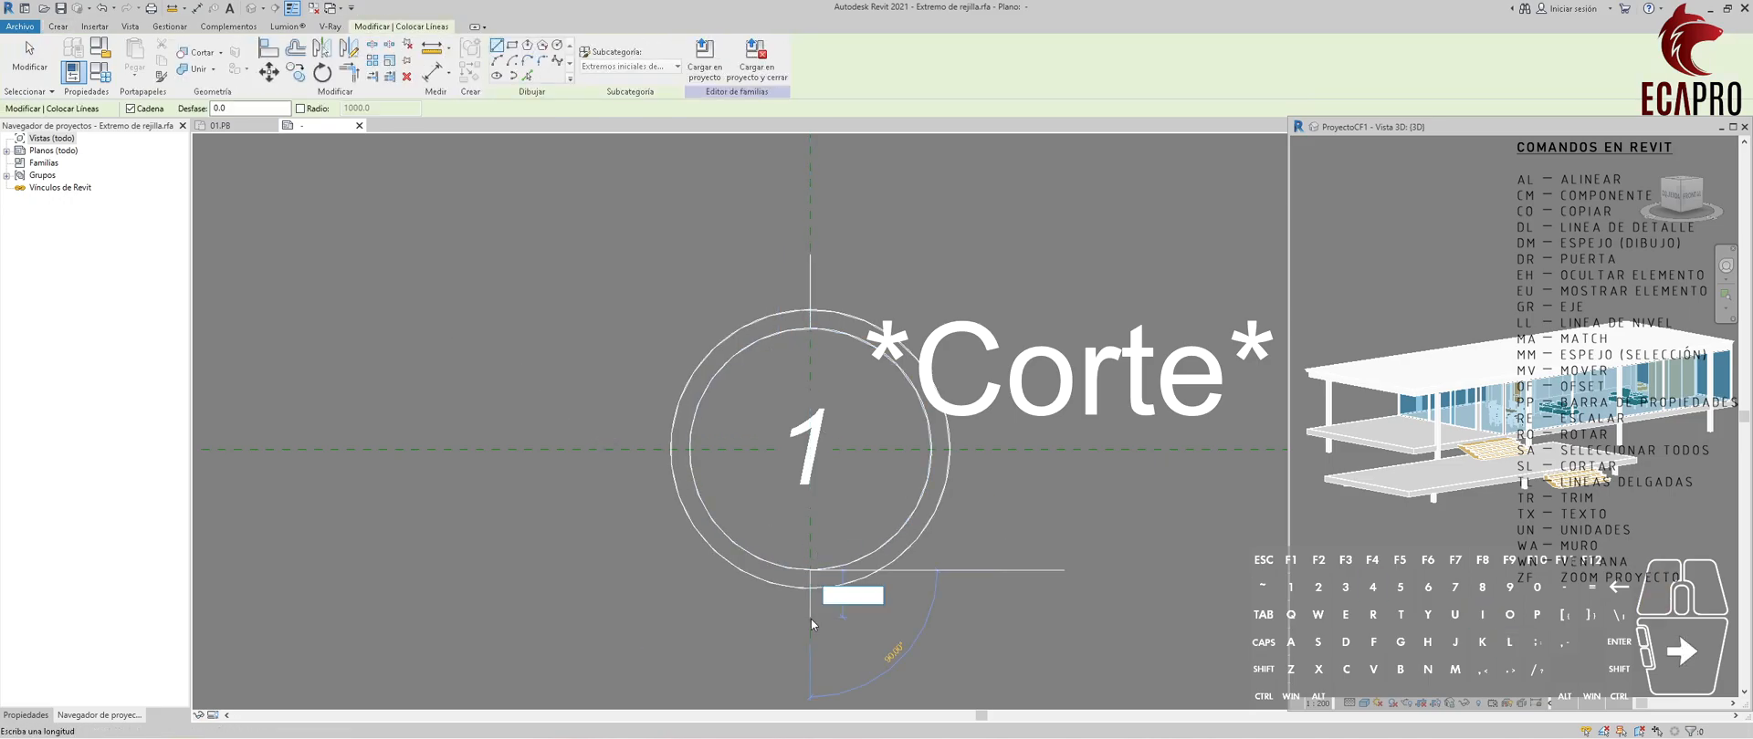
{"action": "type", "text": "4"}
{"action": "key", "text": "Return"}
{"action": "key", "text": "Escape"}
{"action": "key", "text": "Escape"}
{"action": "type", "text": "4"}
{"action": "key", "text": "Return"}
{"action": "key", "text": "Escape"}
{"action": "left_click", "coordinate": [691, 449]}
{"action": "type", "text": "4"}
{"action": "key", "text": "Return"}
{"action": "key", "text": "Escape"}
{"action": "key", "text": "Escape"}
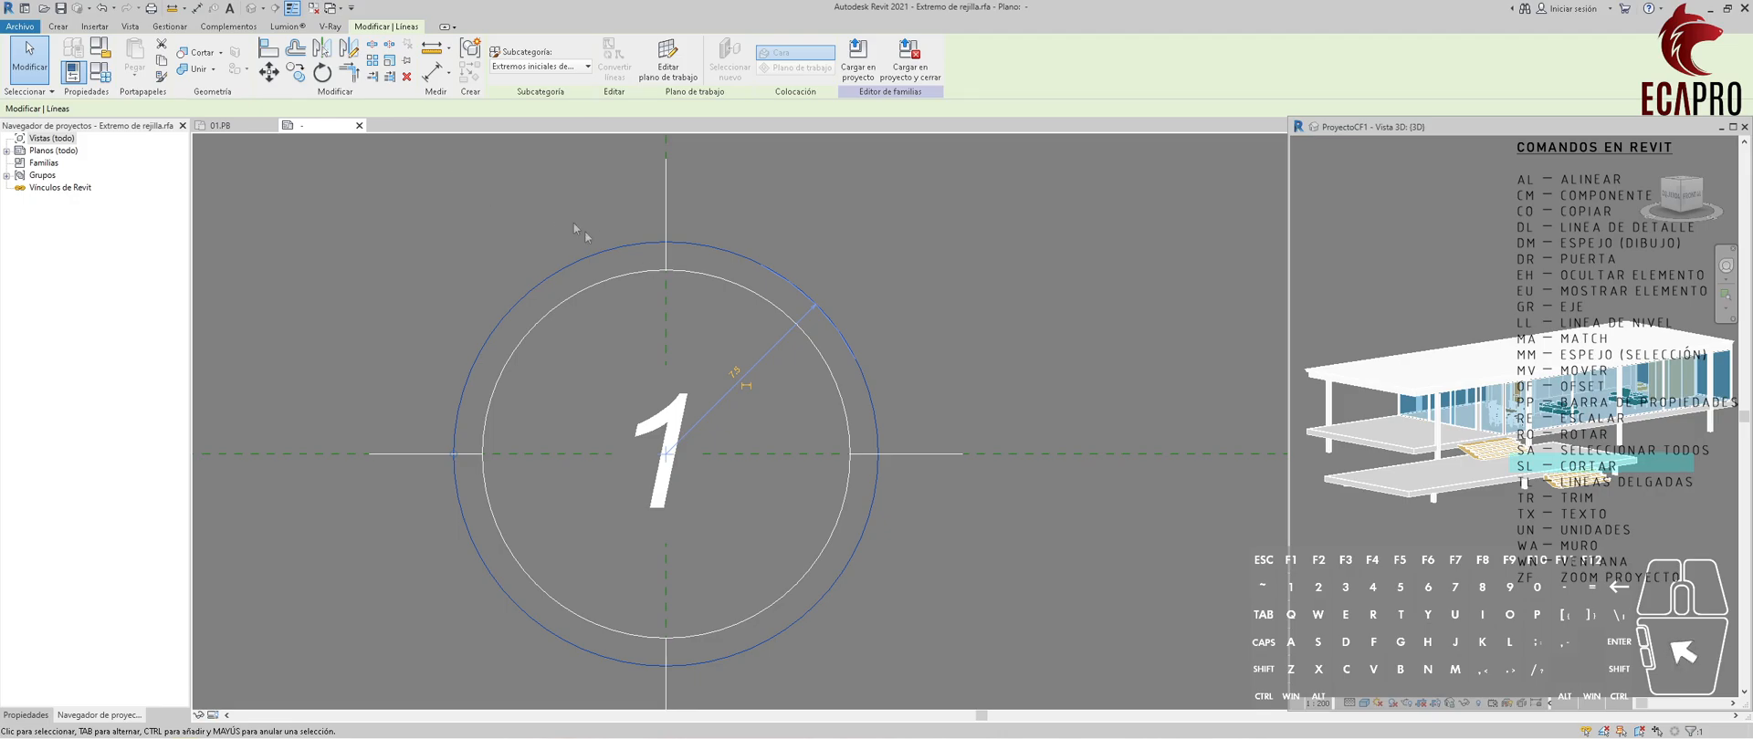
Split the inner circle at two points in its upper-right quadrant and pull the larger arc's ends back to the top and right lines.
{"action": "left_click", "coordinate": [372, 46]}
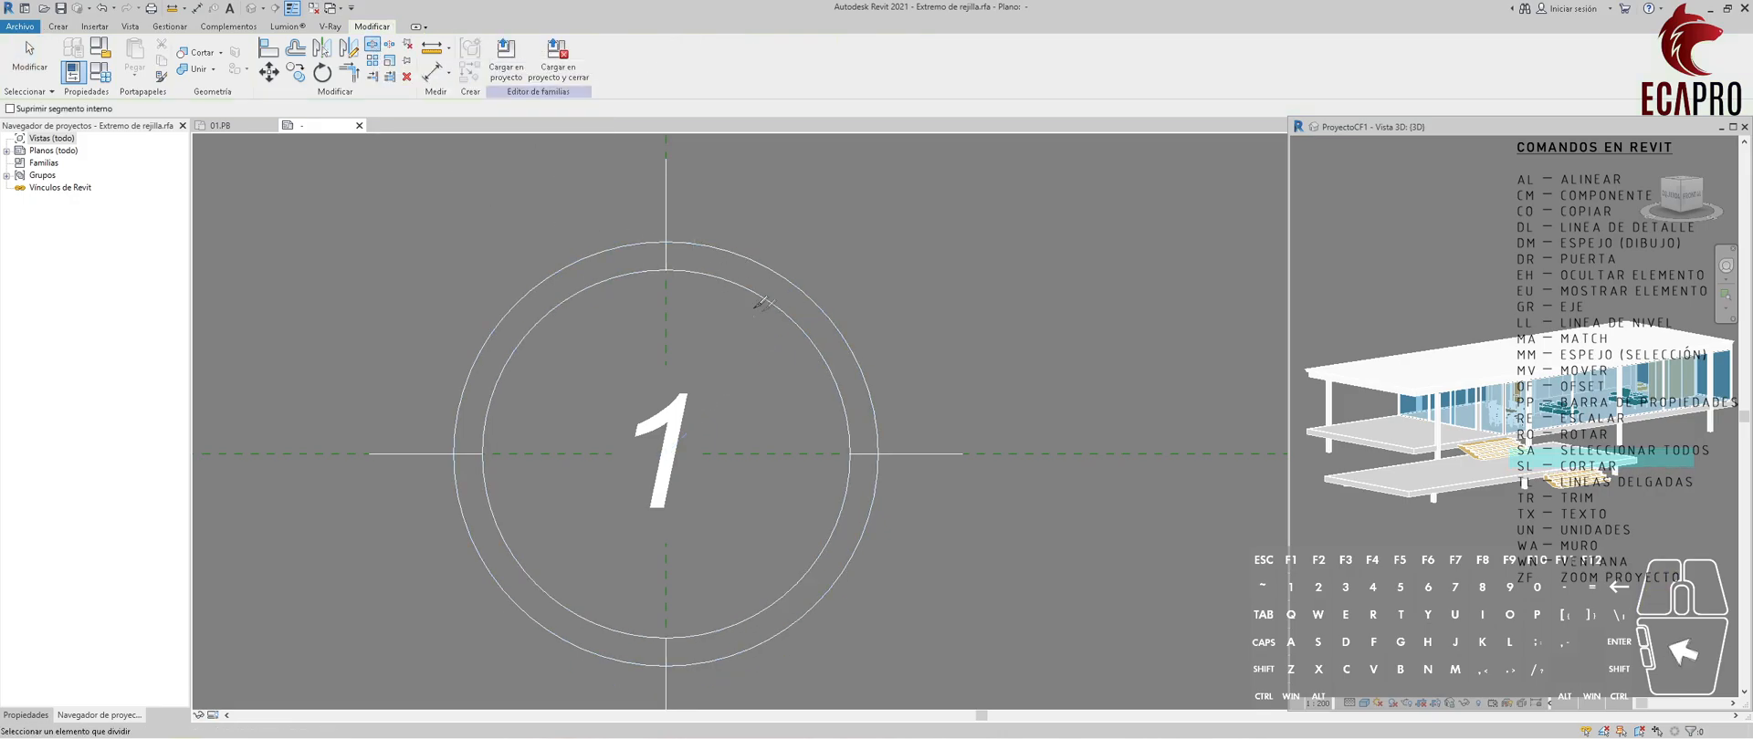
{"action": "left_click", "coordinate": [709, 276]}
{"action": "left_click", "coordinate": [834, 382]}
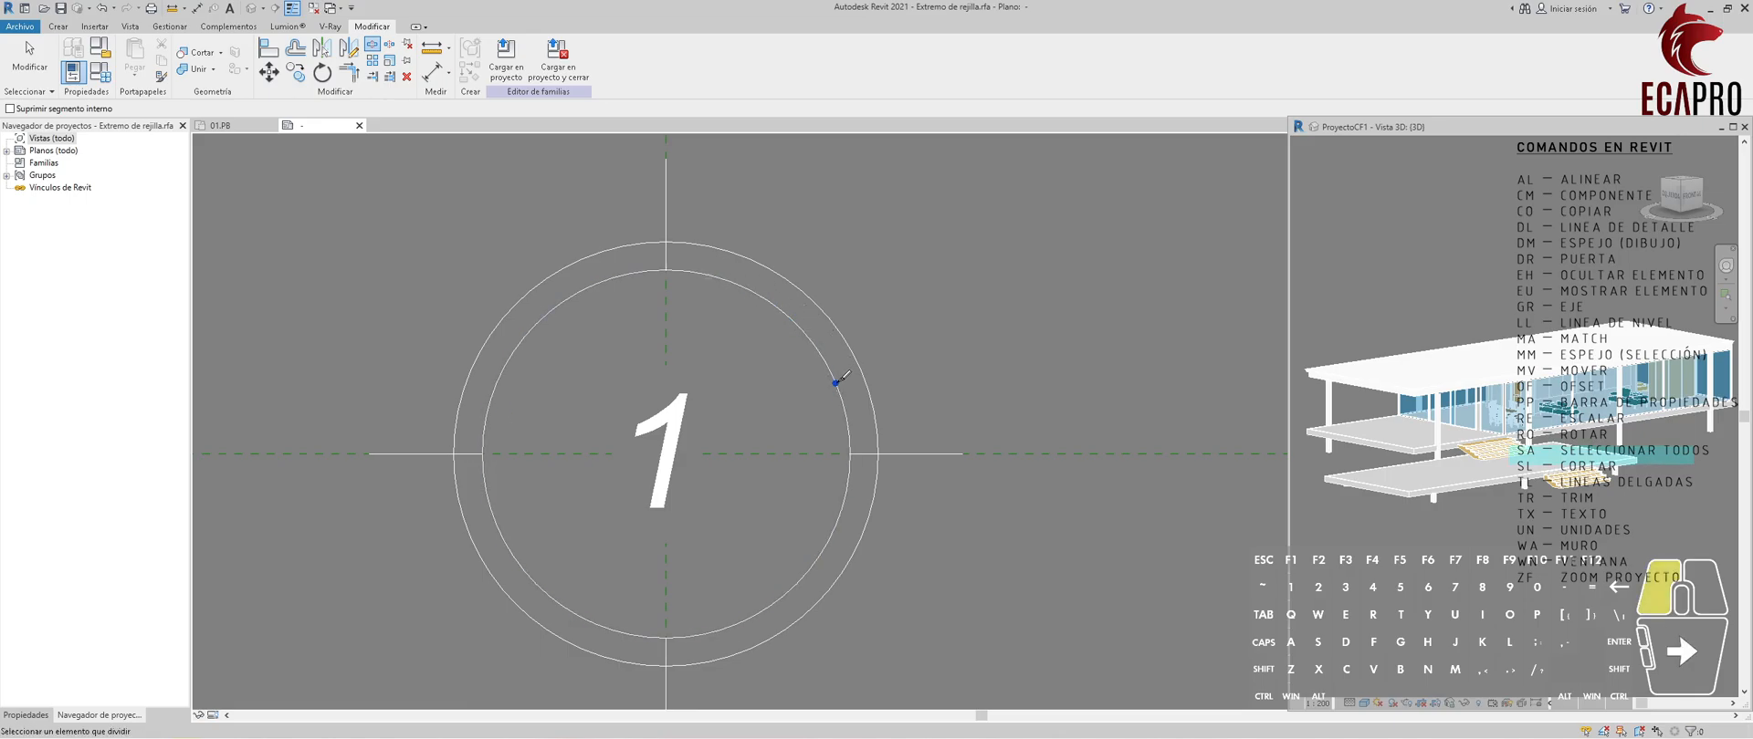
{"action": "key", "text": "Escape"}
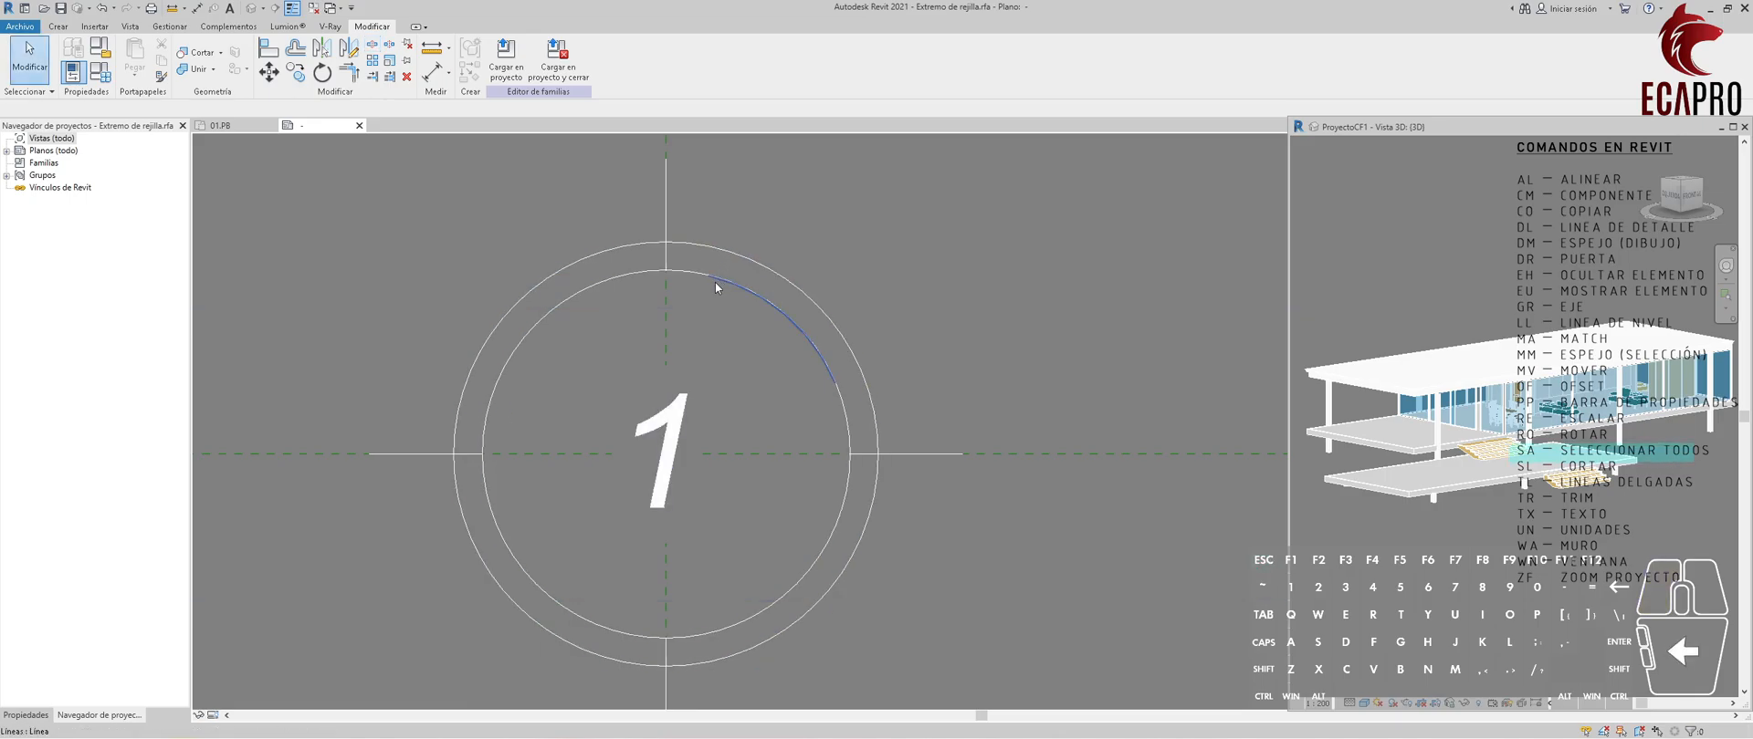
{"action": "left_click", "coordinate": [698, 272]}
{"action": "left_click_drag", "start_coordinate": [709, 276], "coordinate": [665, 271]}
{"action": "left_click_drag", "start_coordinate": [834, 383], "coordinate": [849, 453]}
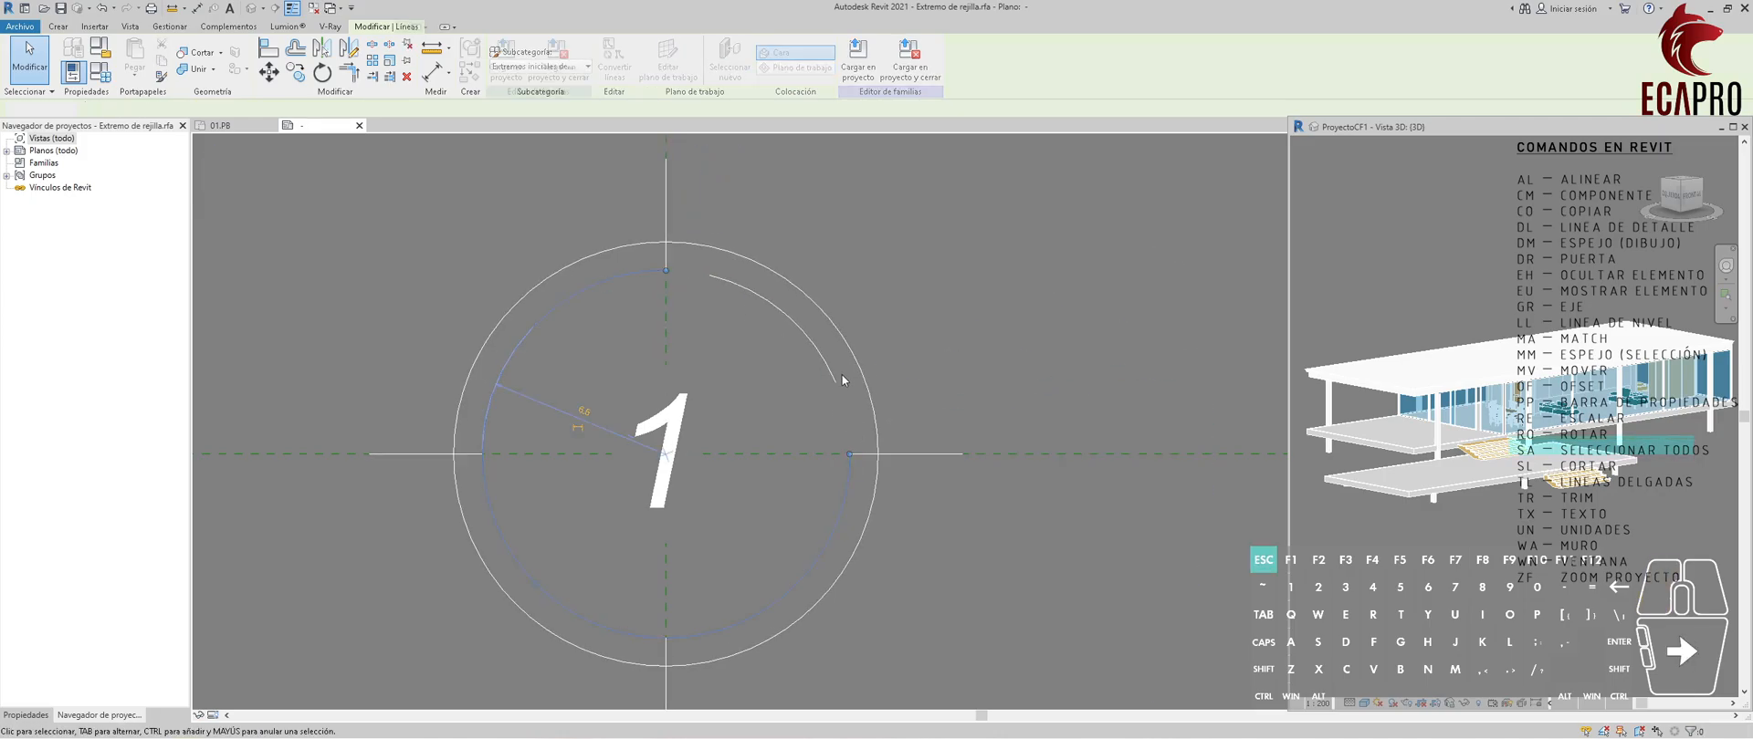
Split the outer circle at two points in its upper-right quadrant and pull the larger arc's ends back to the top and right lines.
{"action": "left_click", "coordinate": [808, 295]}
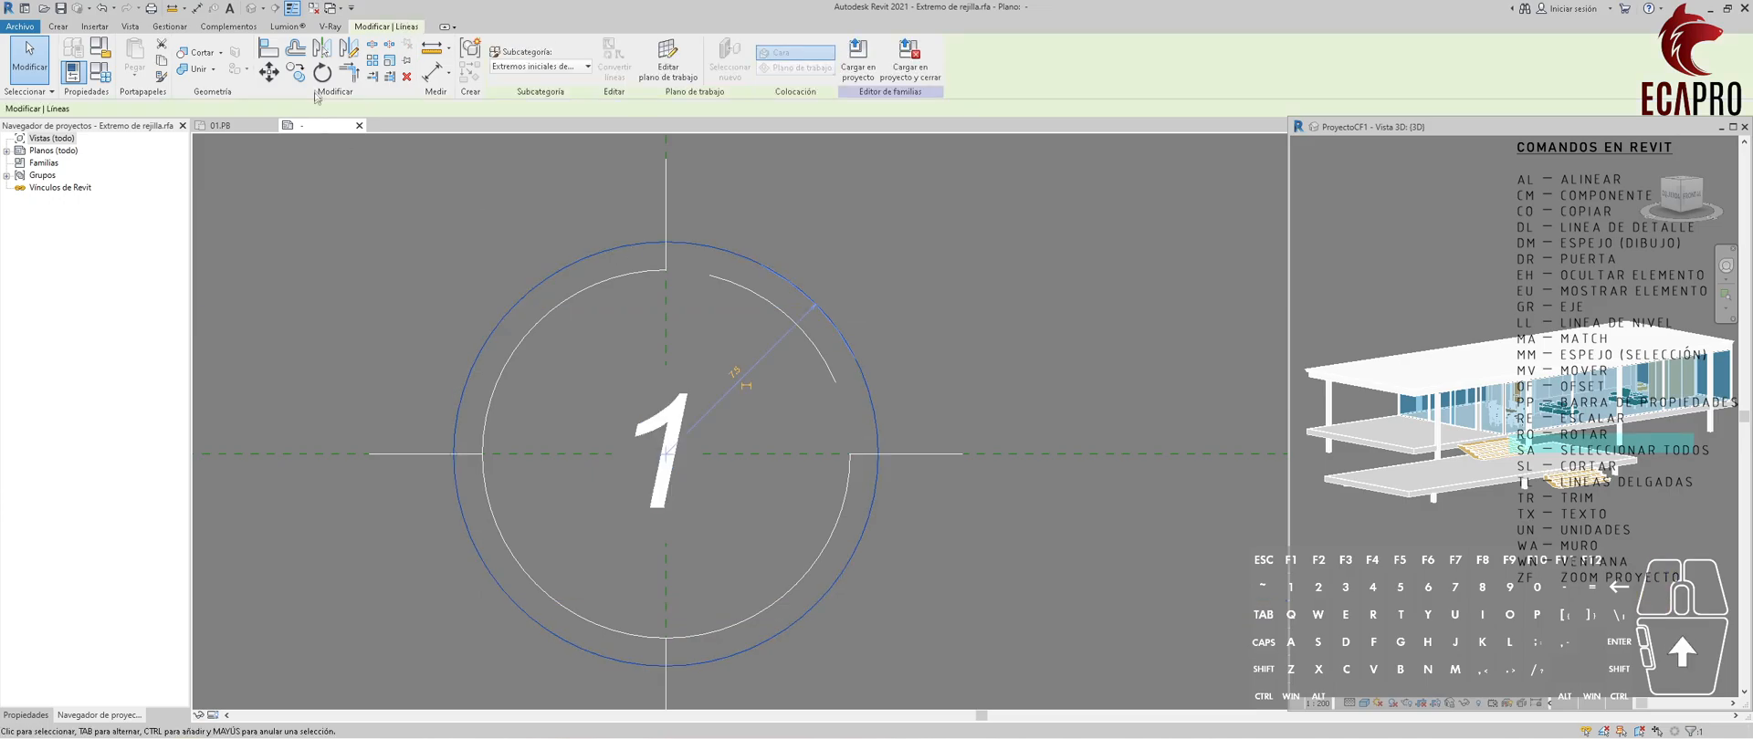
{"action": "left_click", "coordinate": [536, 207]}
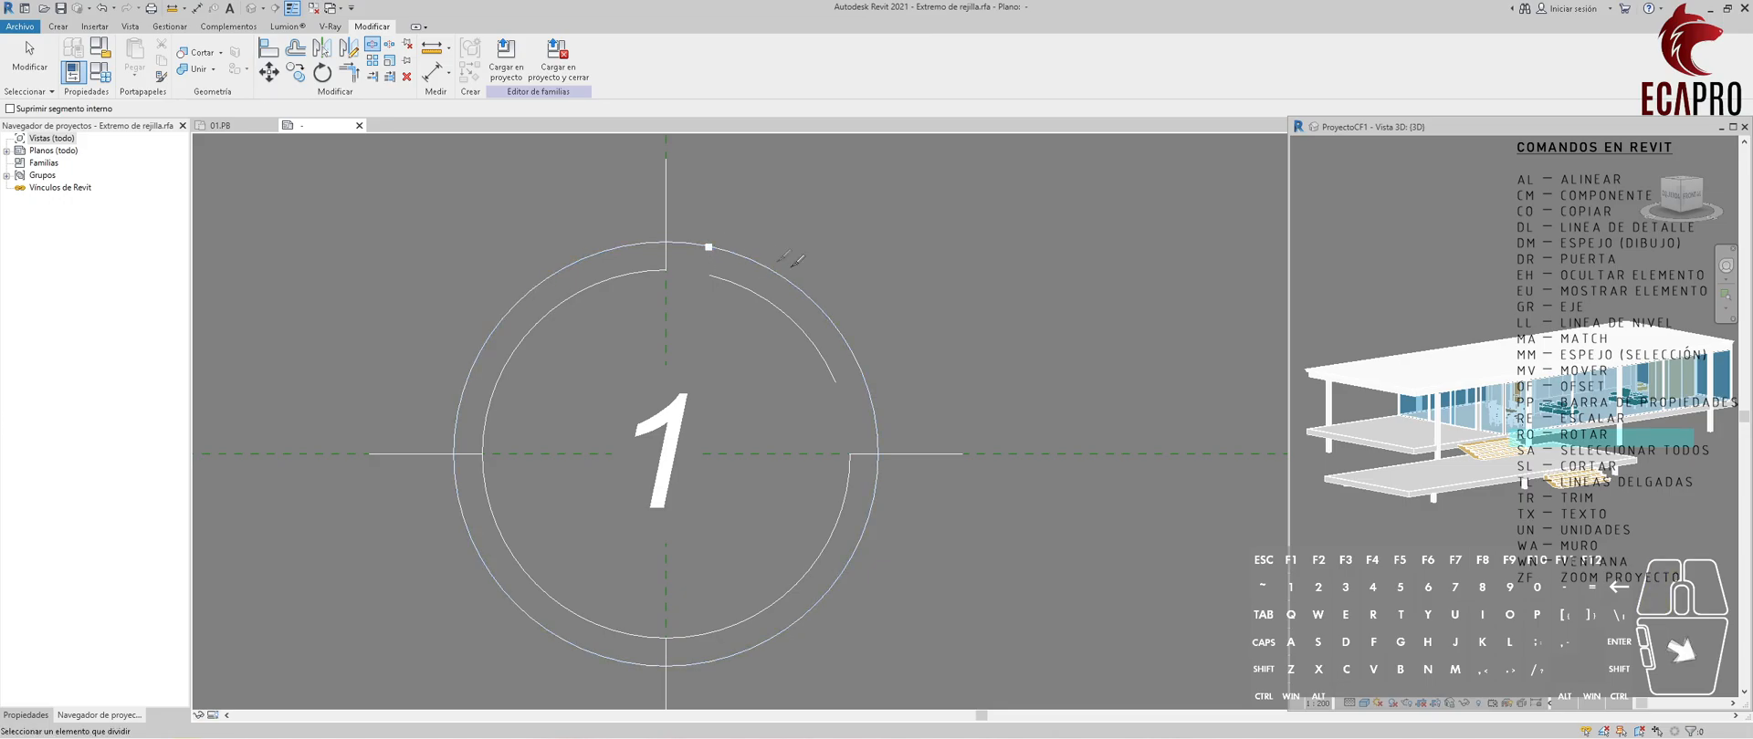
{"action": "left_click", "coordinate": [868, 391]}
{"action": "key", "text": "Escape"}
{"action": "left_click", "coordinate": [703, 245]}
{"action": "left_click_drag", "start_coordinate": [709, 246], "coordinate": [666, 242]}
{"action": "left_click_drag", "start_coordinate": [873, 402], "coordinate": [878, 453]}
{"action": "key", "text": "Escape"}
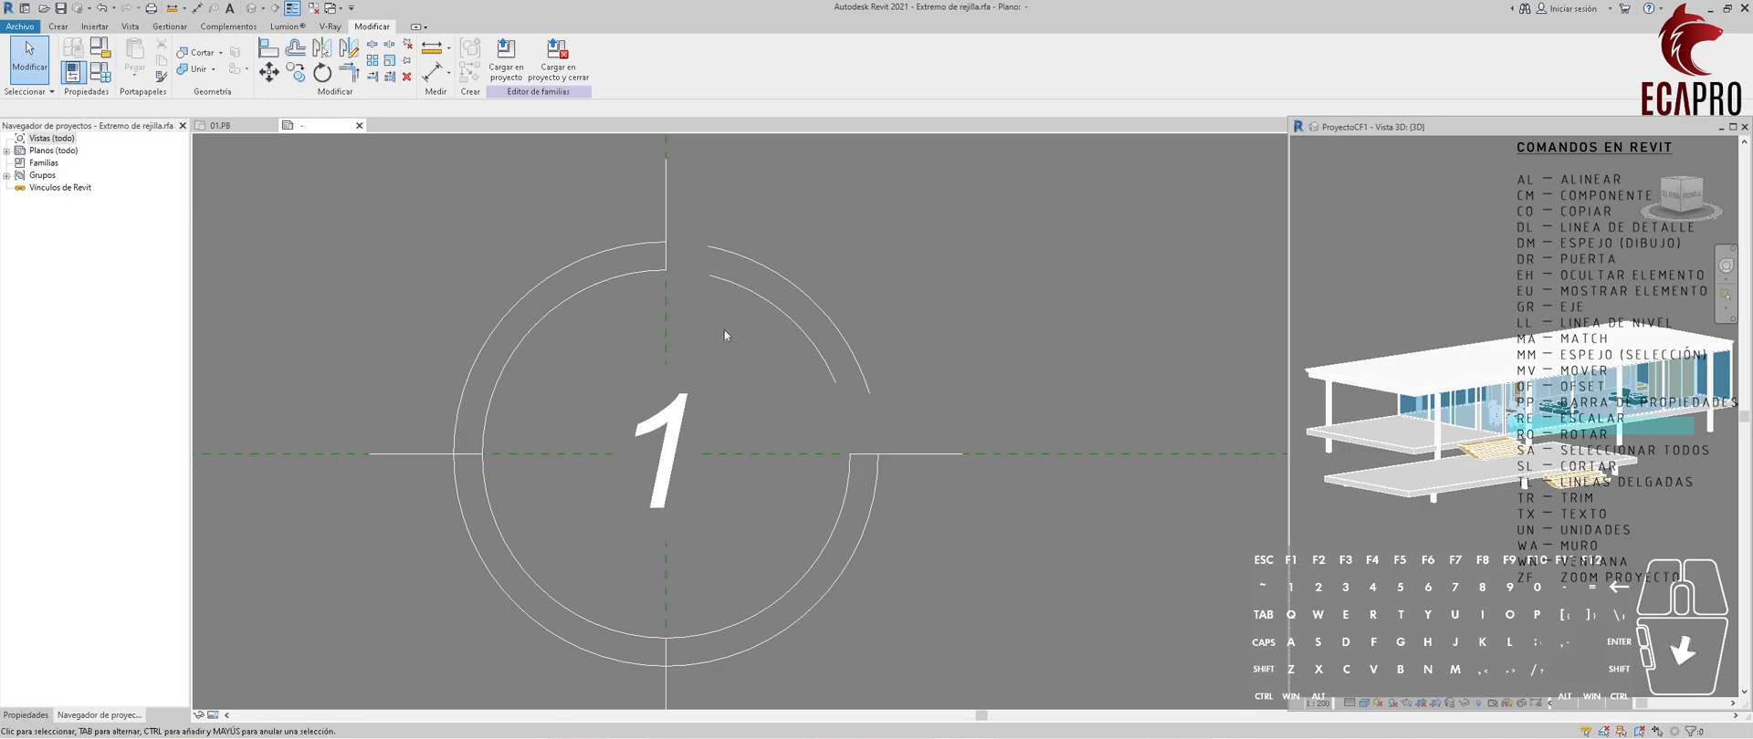
Split the inner and outer circles at points in their lower-left quadrant.
{"action": "middle_click_drag", "start_coordinate": [715, 382], "coordinate": [810, 313]}
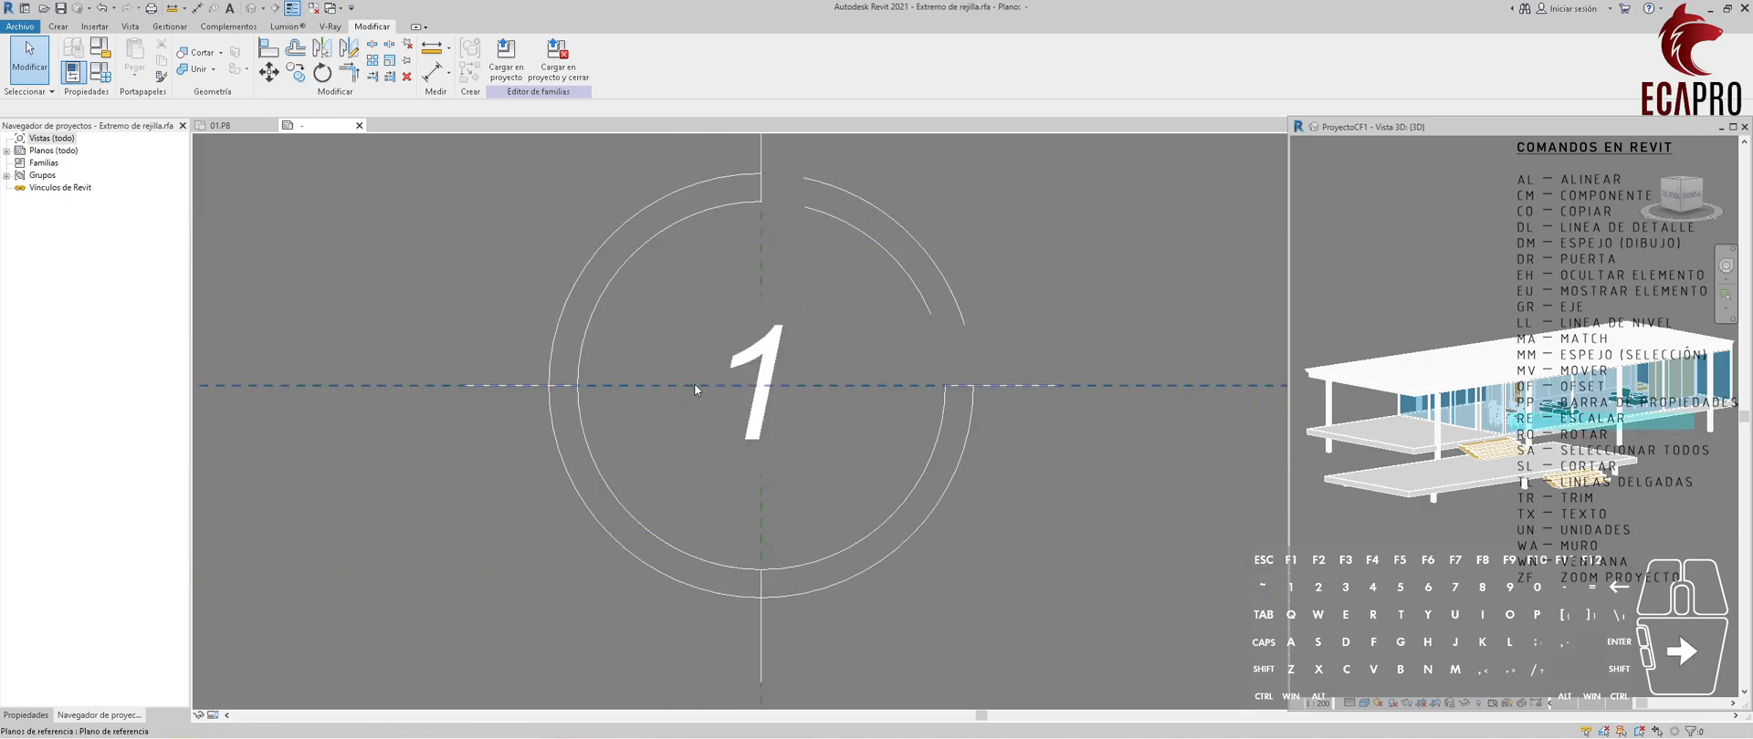
{"action": "middle_click_drag", "start_coordinate": [800, 461], "coordinate": [820, 405]}
{"action": "left_click", "coordinate": [670, 469]}
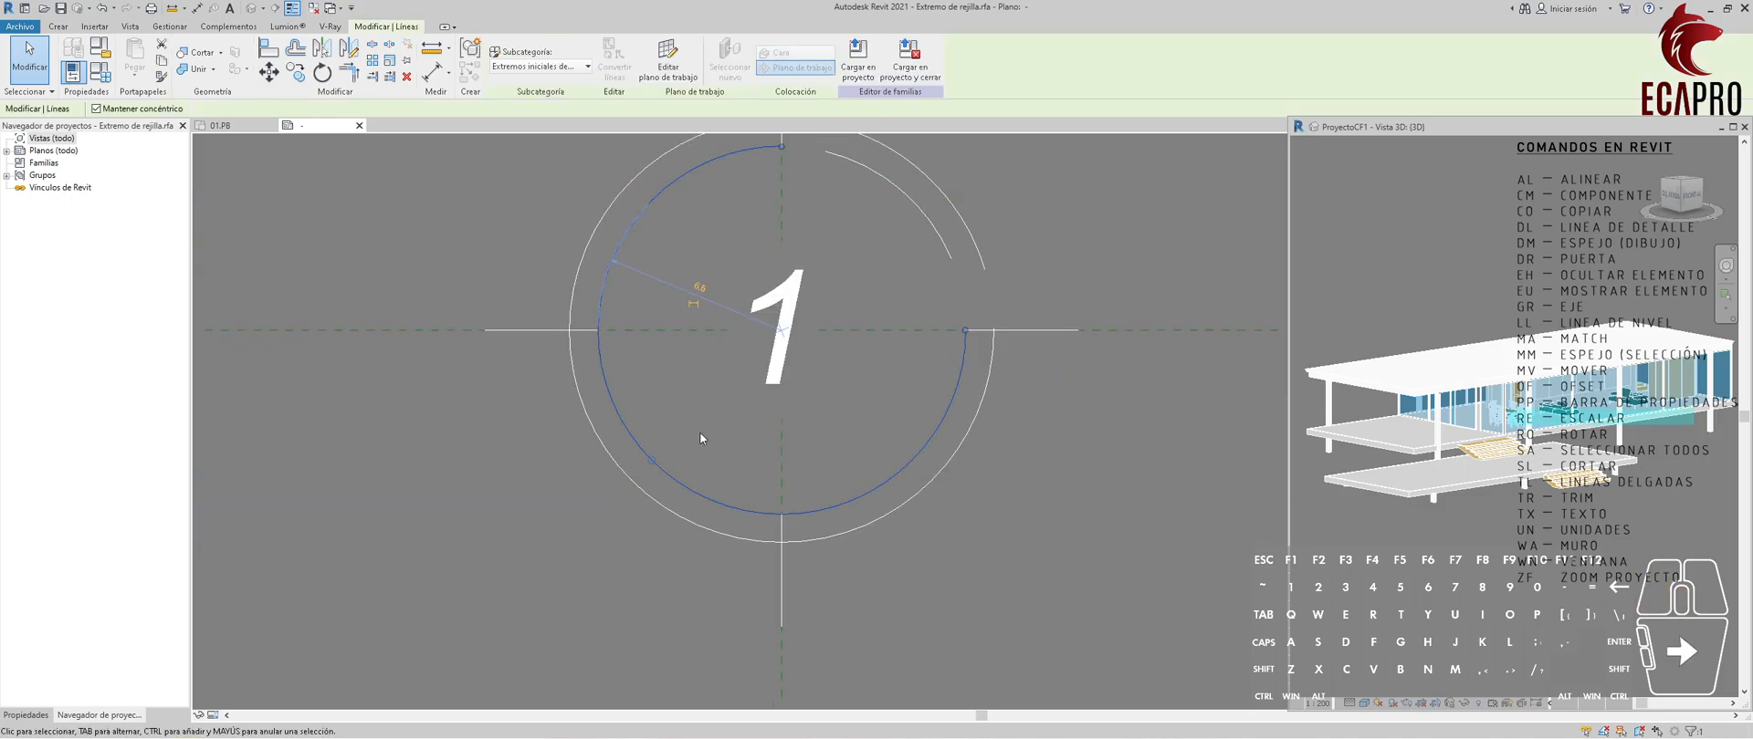
{"action": "key", "text": "l"}
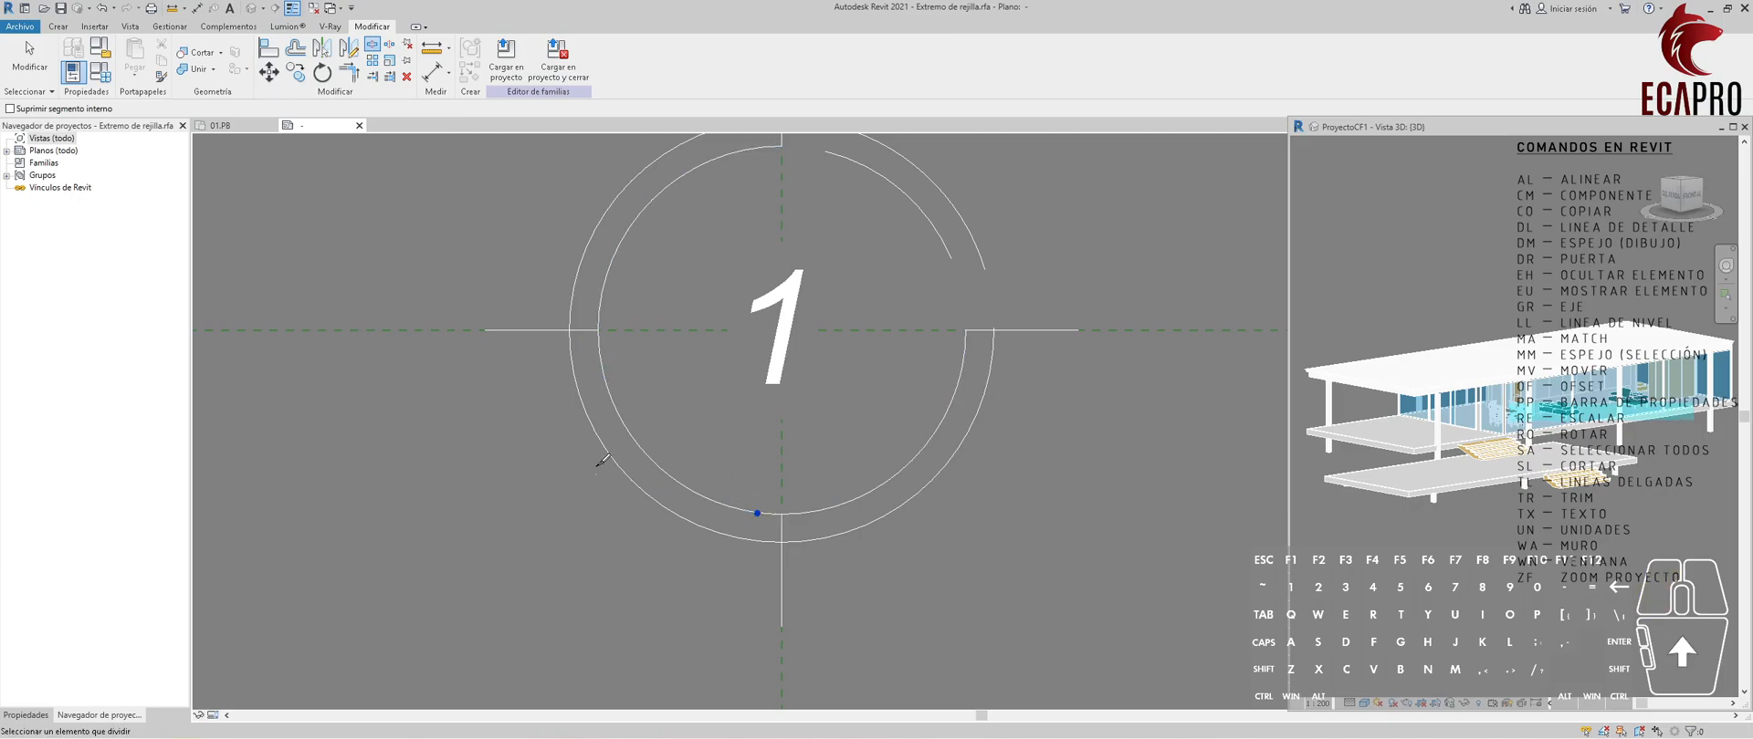
{"action": "left_click", "coordinate": [580, 393]}
{"action": "key", "text": "Escape"}
Pull the larger arcs' ends back to the left horizontal line and the bottom vertical line on both rings.
{"action": "left_click", "coordinate": [600, 362]}
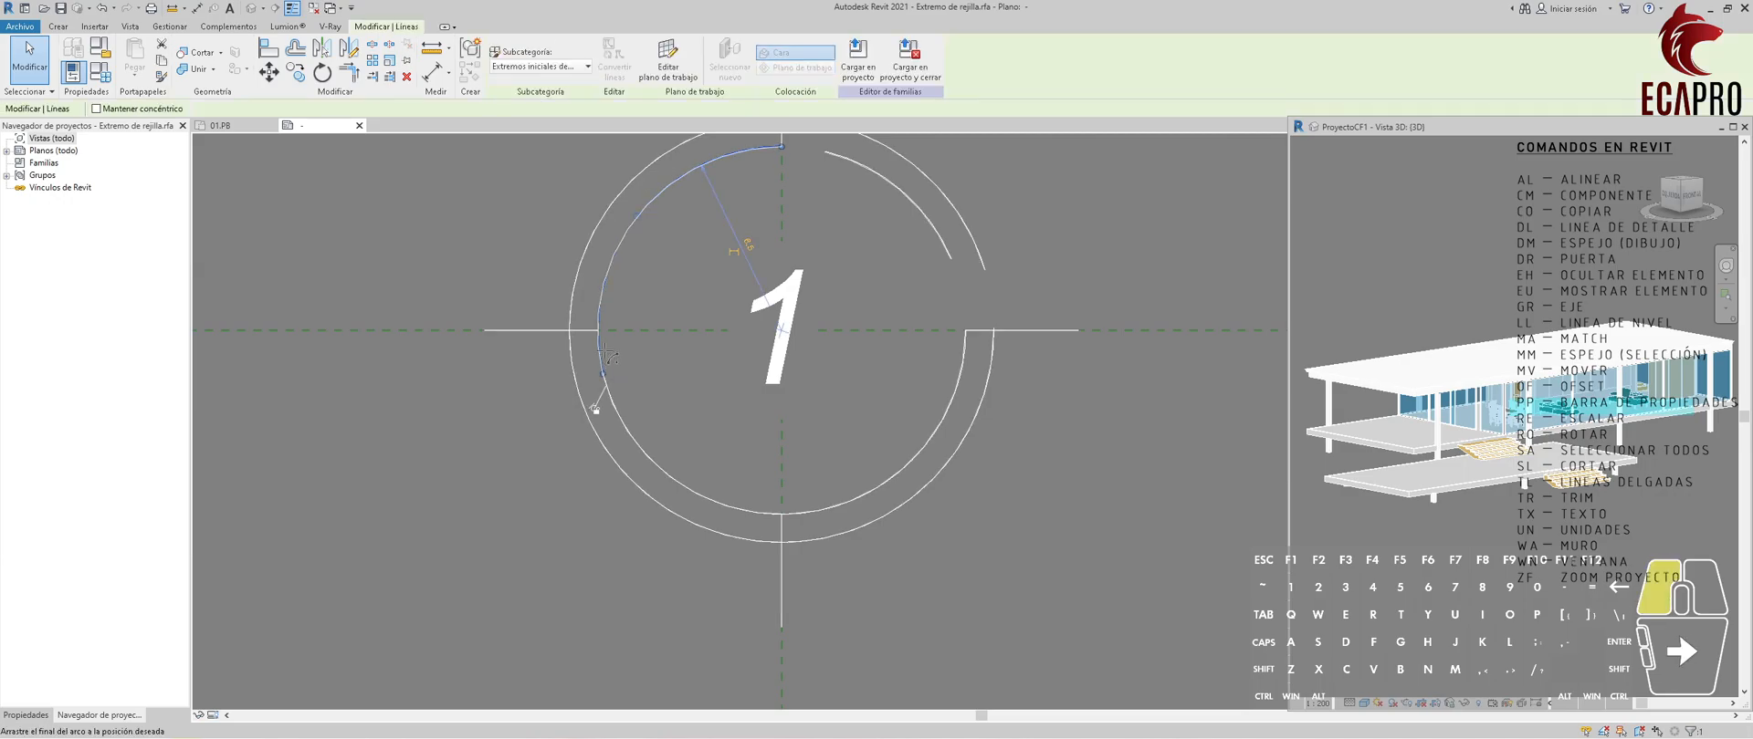
{"action": "left_click", "coordinate": [779, 515]}
{"action": "left_click_drag", "start_coordinate": [757, 513], "coordinate": [782, 516]}
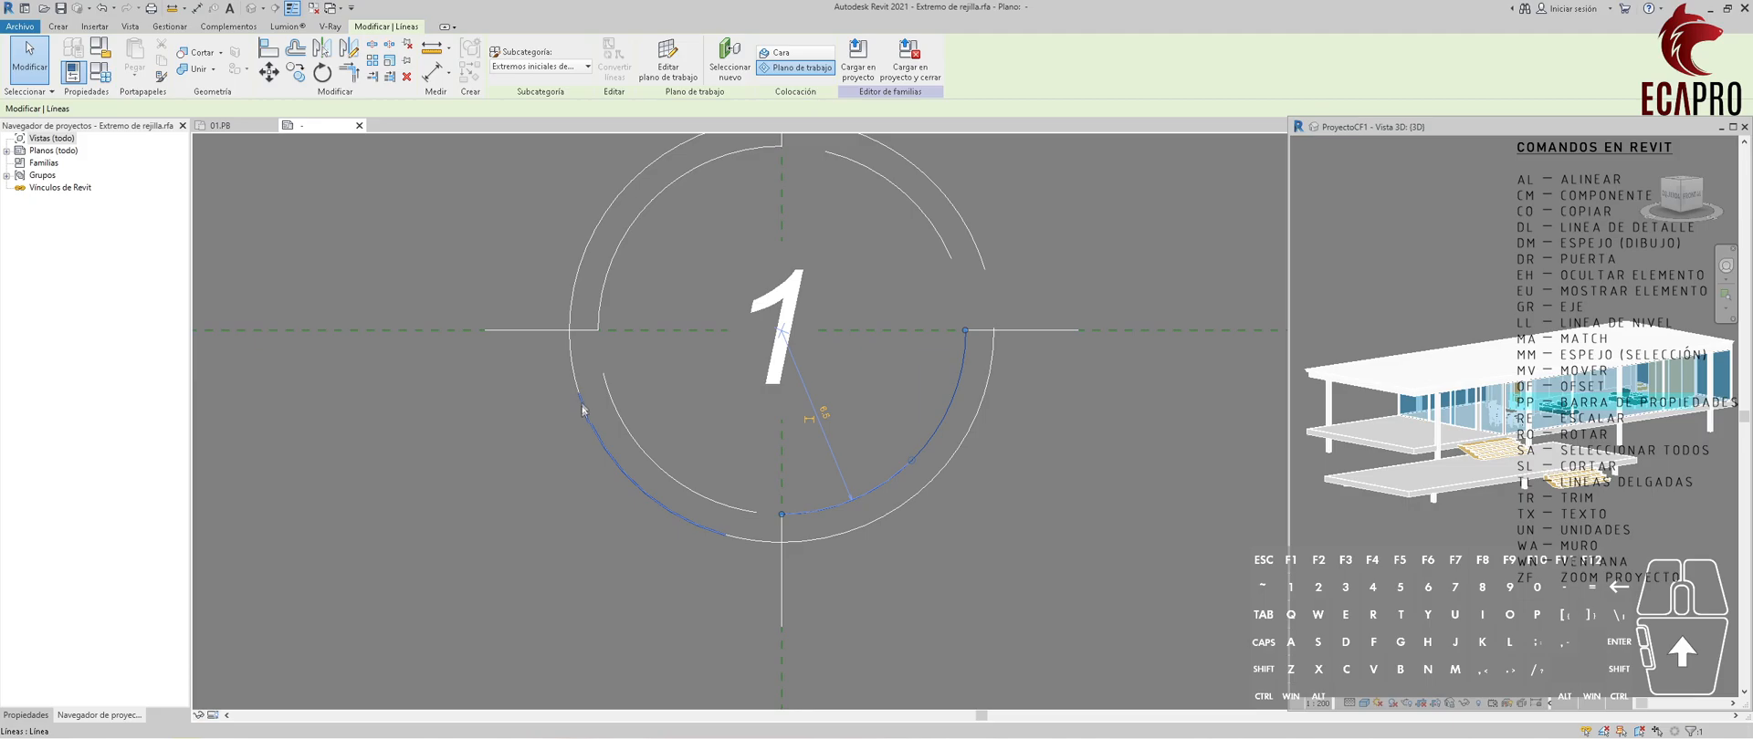
{"action": "left_click", "coordinate": [573, 378]}
{"action": "left_click_drag", "start_coordinate": [579, 393], "coordinate": [570, 331]}
{"action": "left_click", "coordinate": [736, 539]}
{"action": "left_click_drag", "start_coordinate": [728, 539], "coordinate": [777, 539]}
{"action": "left_click", "coordinate": [808, 441]}
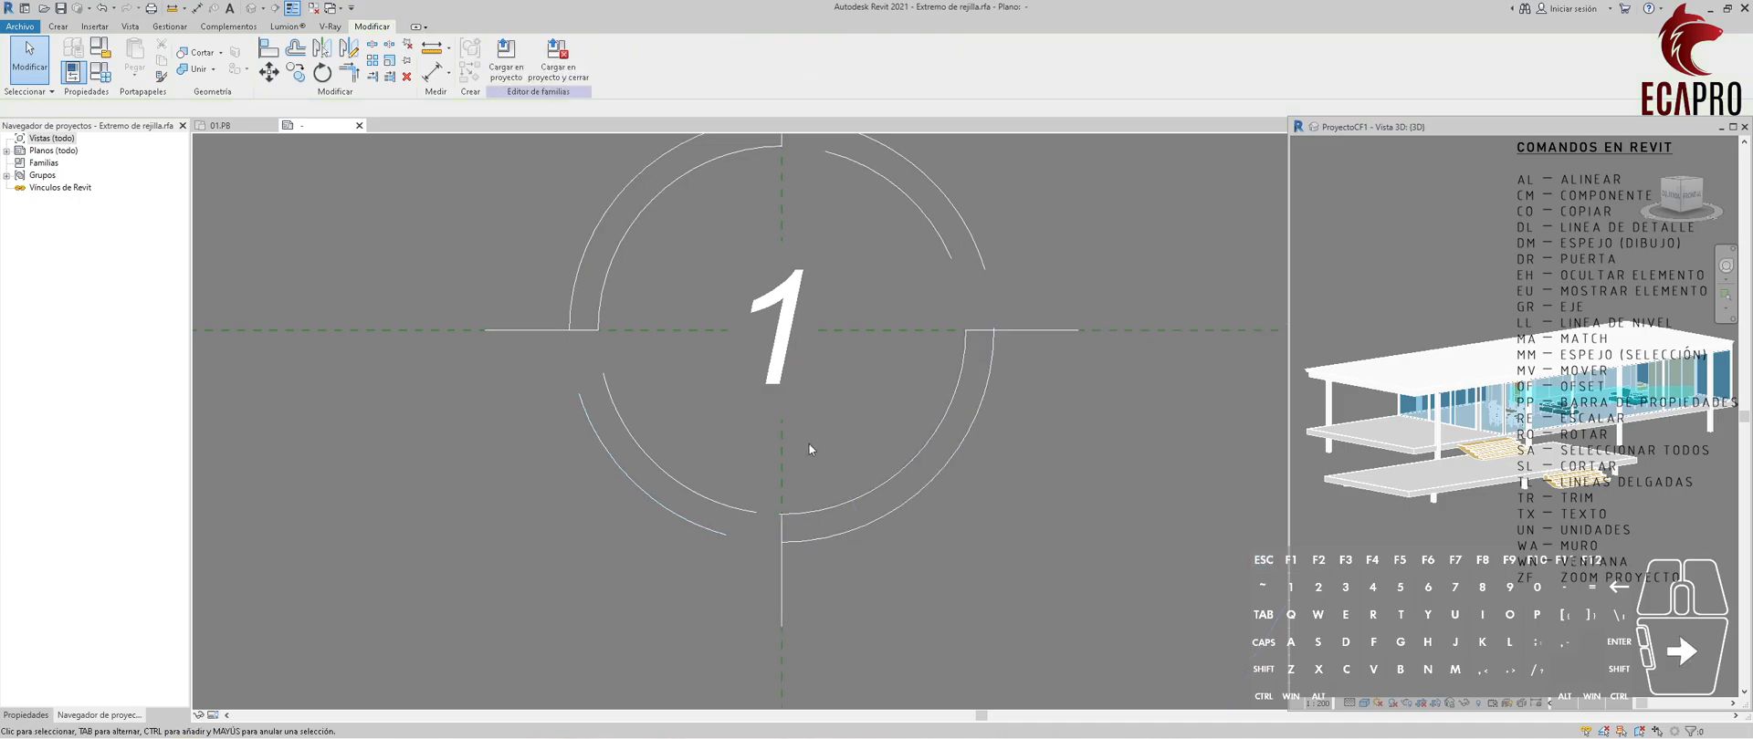
{"action": "scroll", "coordinate": [808, 441], "scroll_direction": "down", "scroll_amount": 1}
{"action": "middle_click_drag", "start_coordinate": [767, 486], "coordinate": [733, 535]}
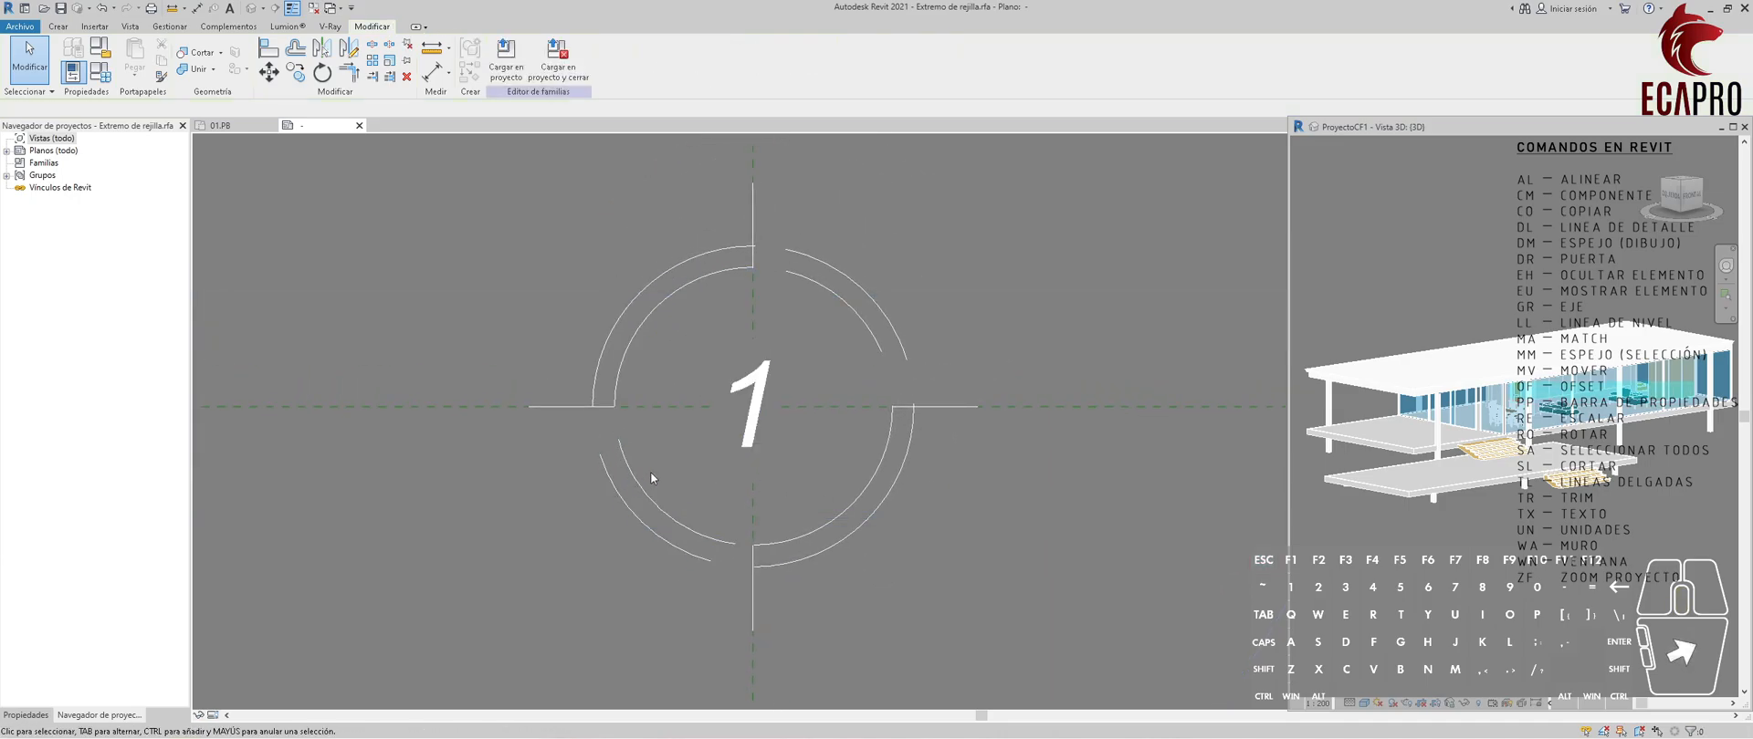
{"action": "left_click", "coordinate": [682, 540]}
{"action": "left_click", "coordinate": [693, 528], "text": "ctrl"}
{"action": "left_click", "coordinate": [873, 334], "text": "ctrl"}
{"action": "left_click", "coordinate": [891, 323], "text": "ctrl"}
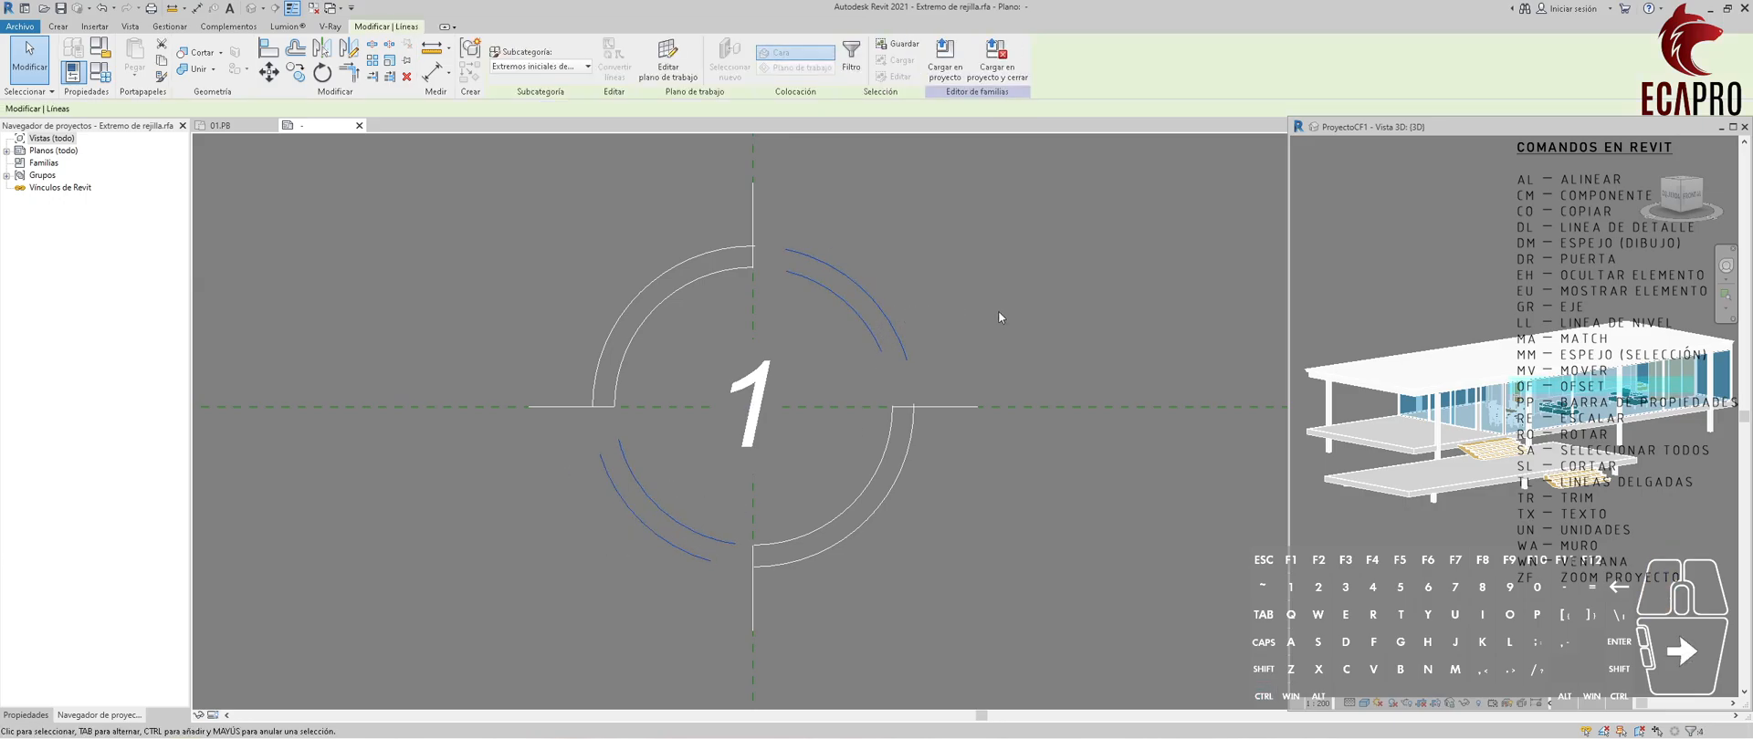
{"action": "key", "text": "Delete"}
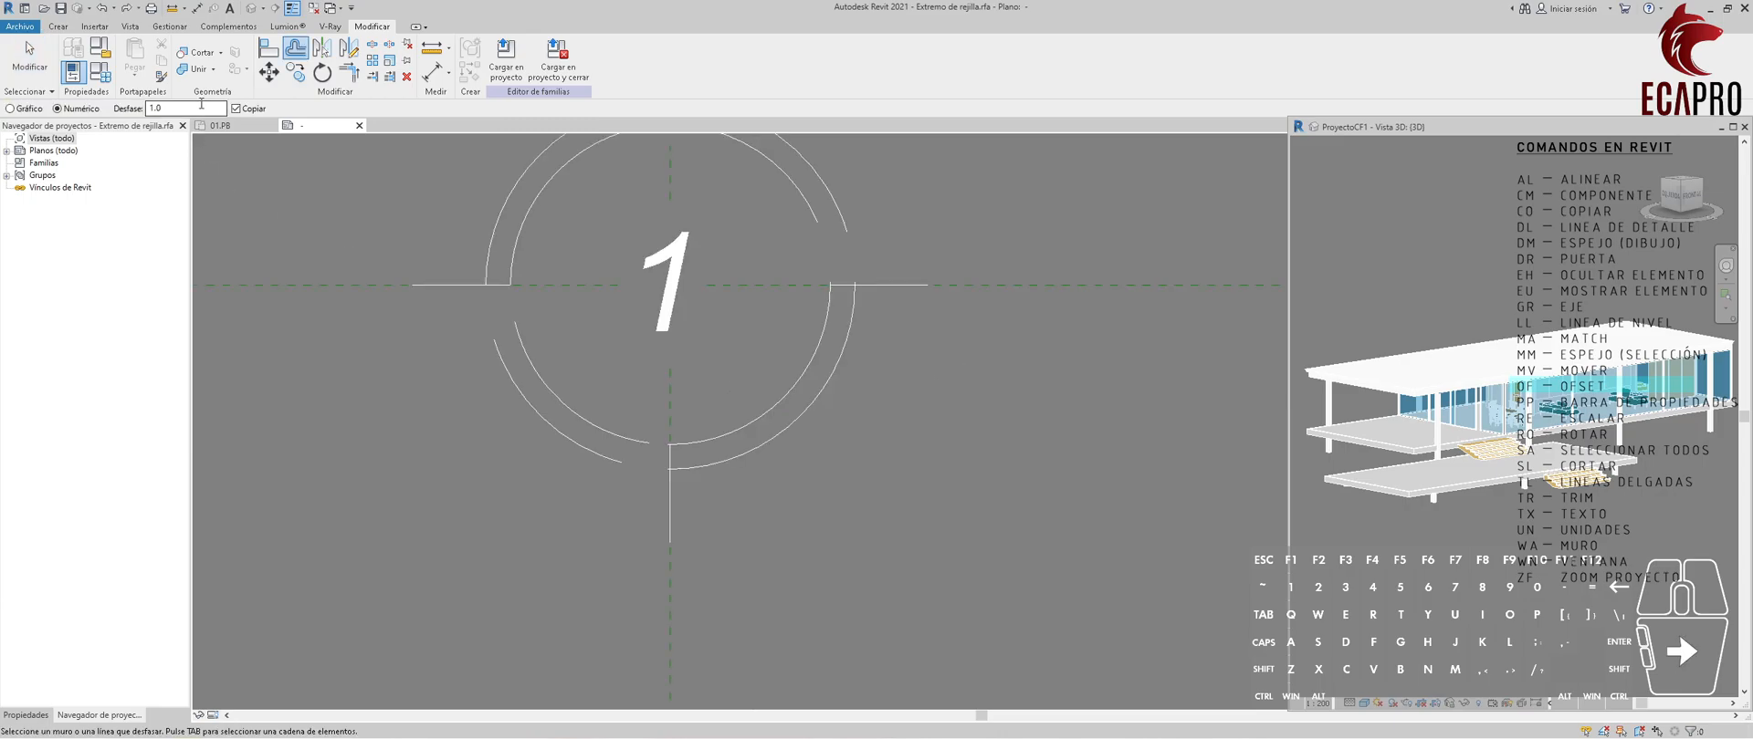
Offset copies of the two lower-left arcs outward by 0.5 and delete the original arcs.
{"action": "double_click", "coordinate": [147, 108]}
{"action": "left_click", "coordinate": [536, 384]}
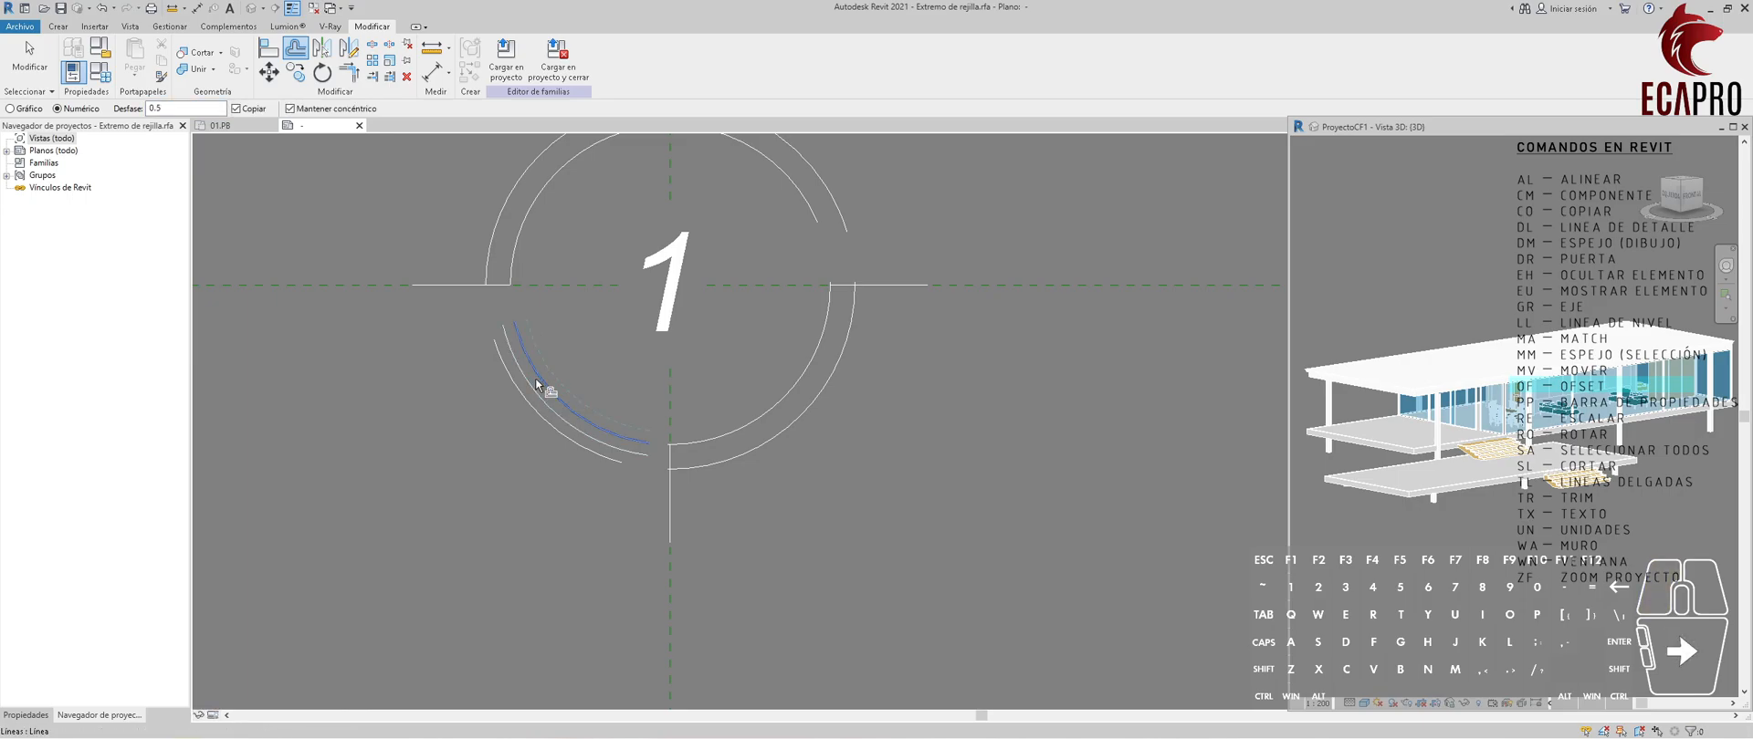
{"action": "left_click", "coordinate": [522, 402]}
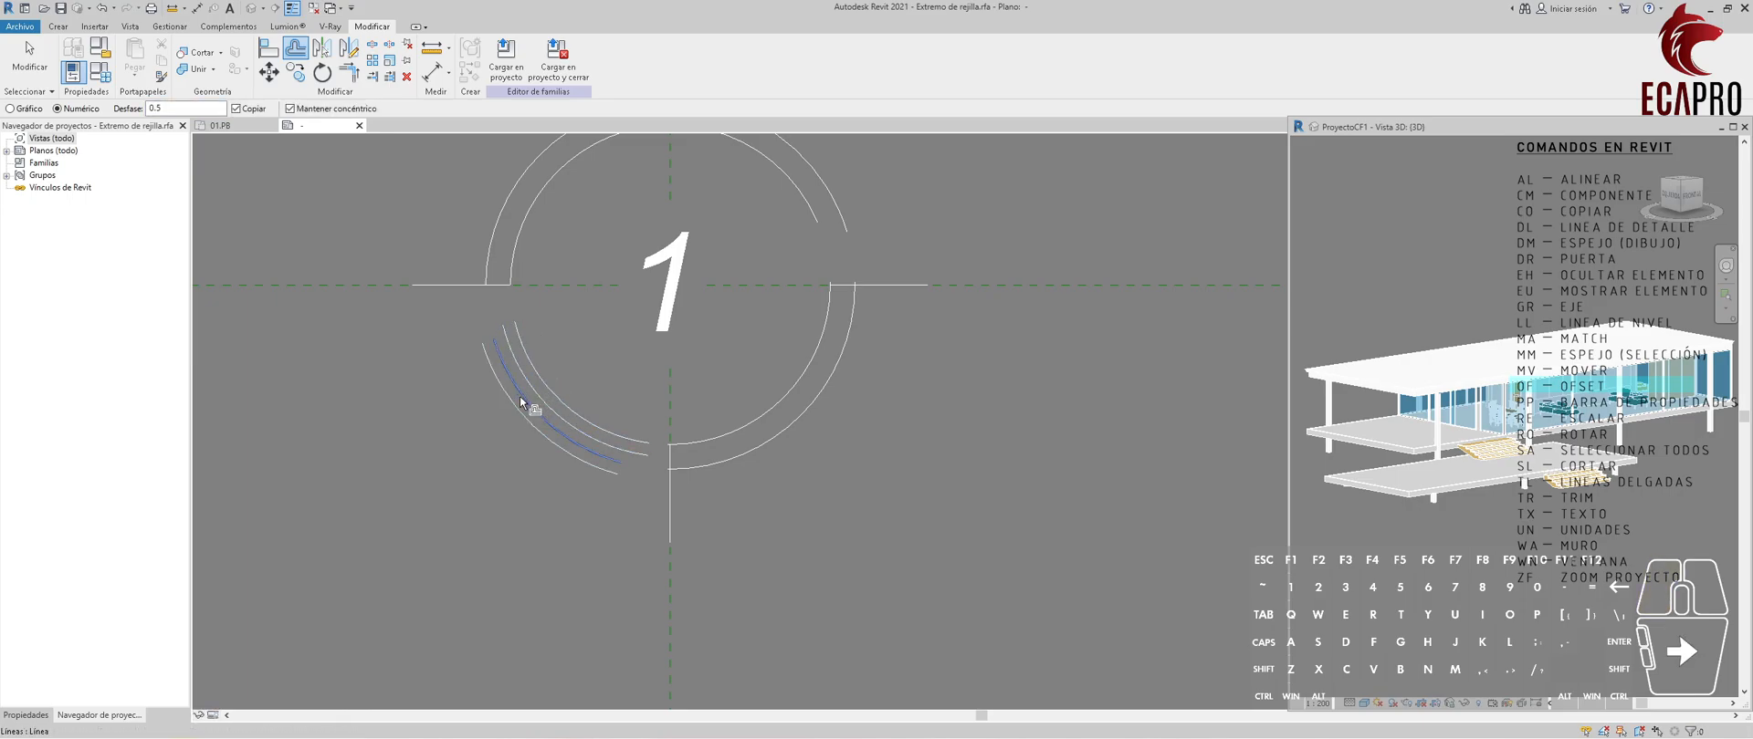
{"action": "key", "text": "Escape"}
{"action": "left_click", "coordinate": [525, 402]}
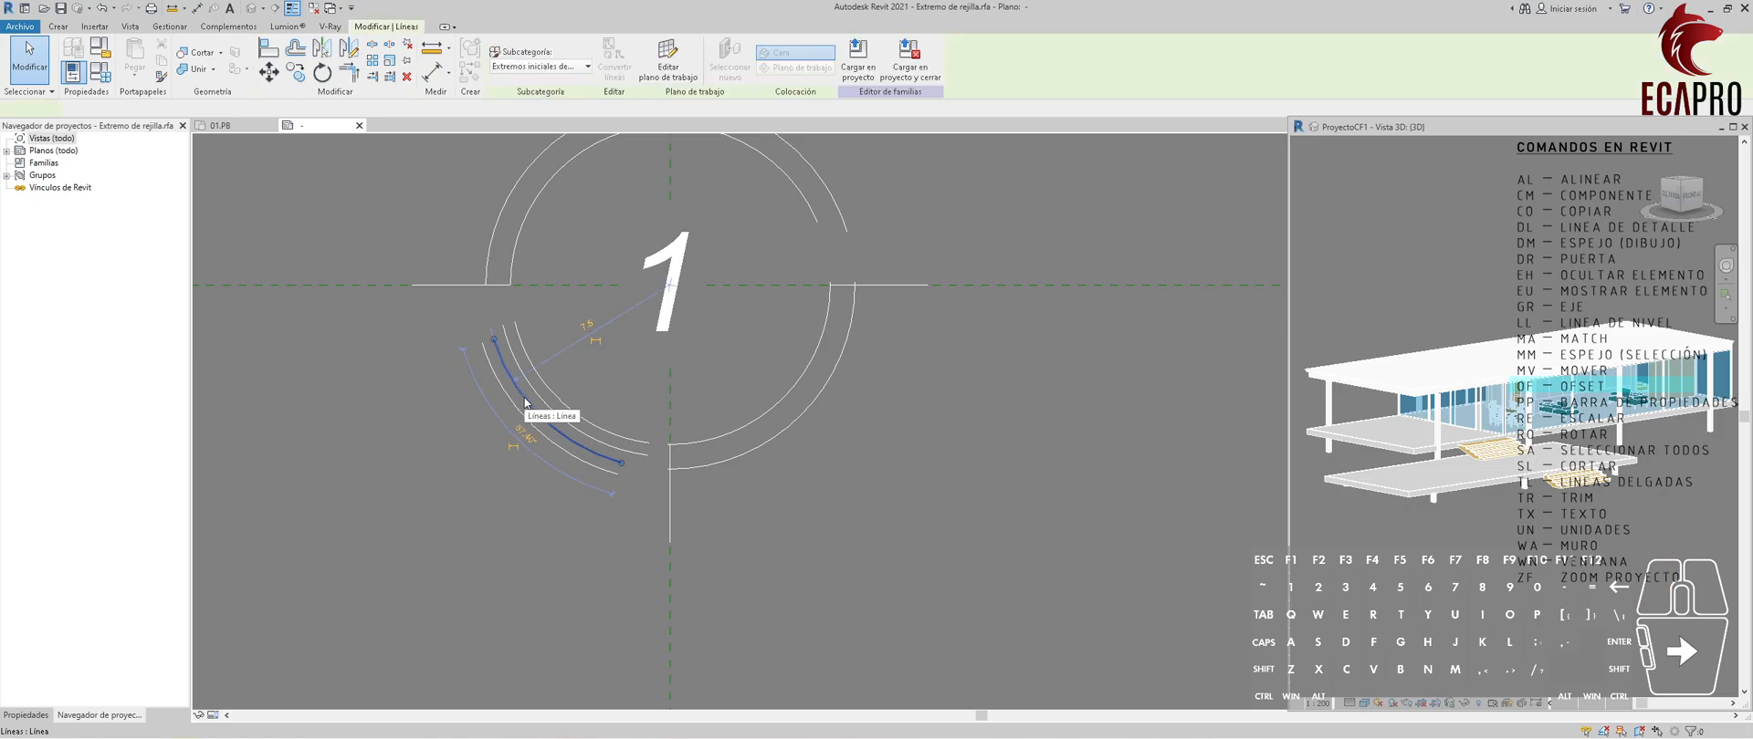
{"action": "key", "text": "Delete"}
{"action": "left_click", "coordinate": [547, 390]}
{"action": "key", "text": "Delete"}
Offset copies of the two upper-right arcs outward by 0.5 and delete the original arcs.
{"action": "middle_click_drag", "start_coordinate": [653, 336], "coordinate": [568, 458]}
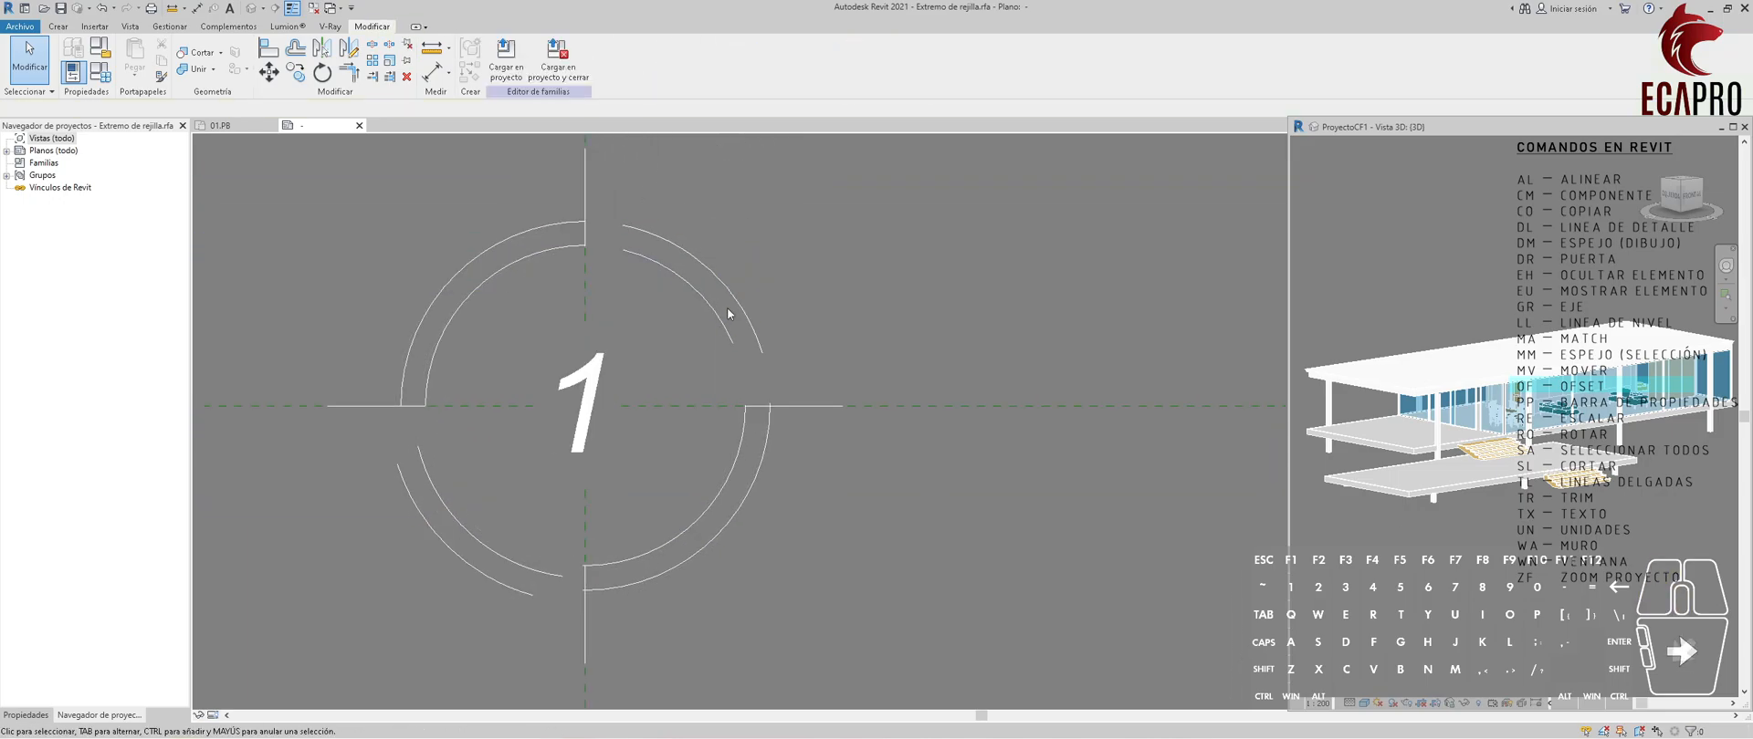
{"action": "left_click", "coordinate": [294, 47]}
{"action": "left_click", "coordinate": [698, 254]}
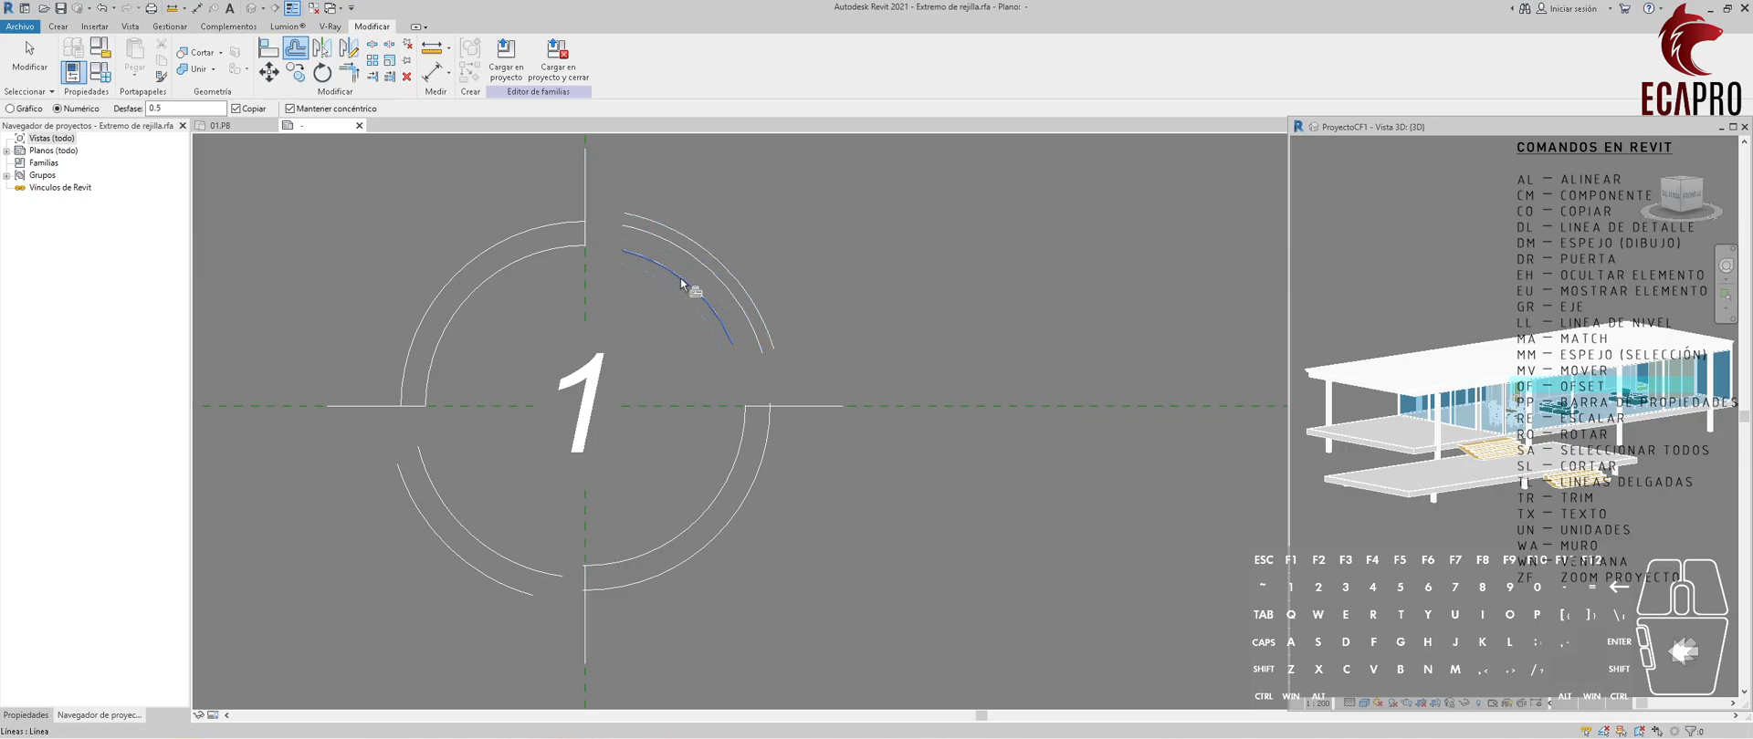
{"action": "key", "text": "Escape"}
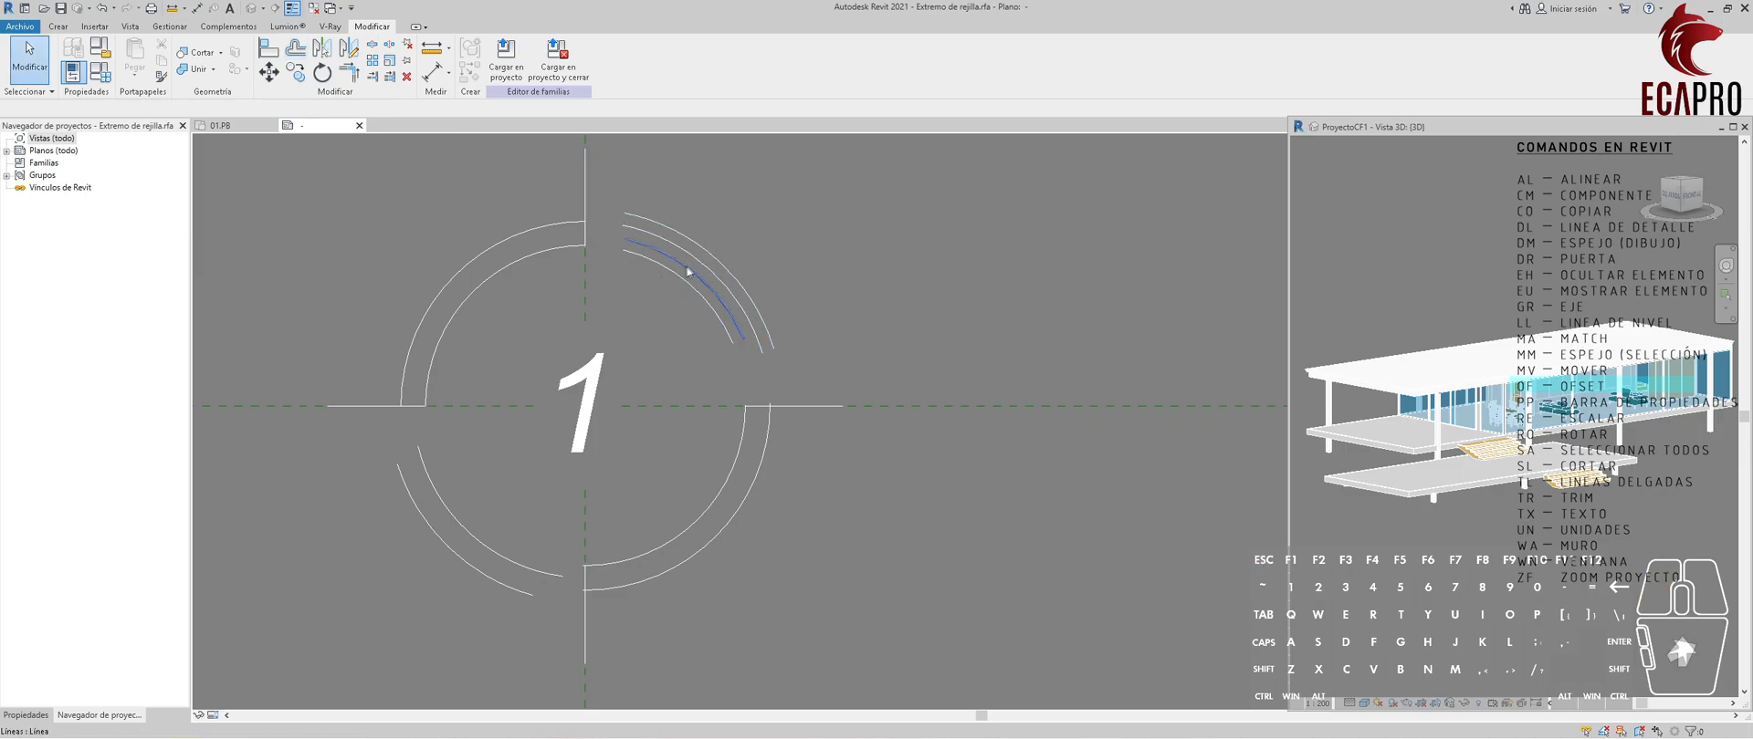
{"action": "left_click", "coordinate": [698, 266]}
{"action": "key", "text": "Delete"}
{"action": "middle_click_drag", "start_coordinate": [682, 375], "coordinate": [746, 371]}
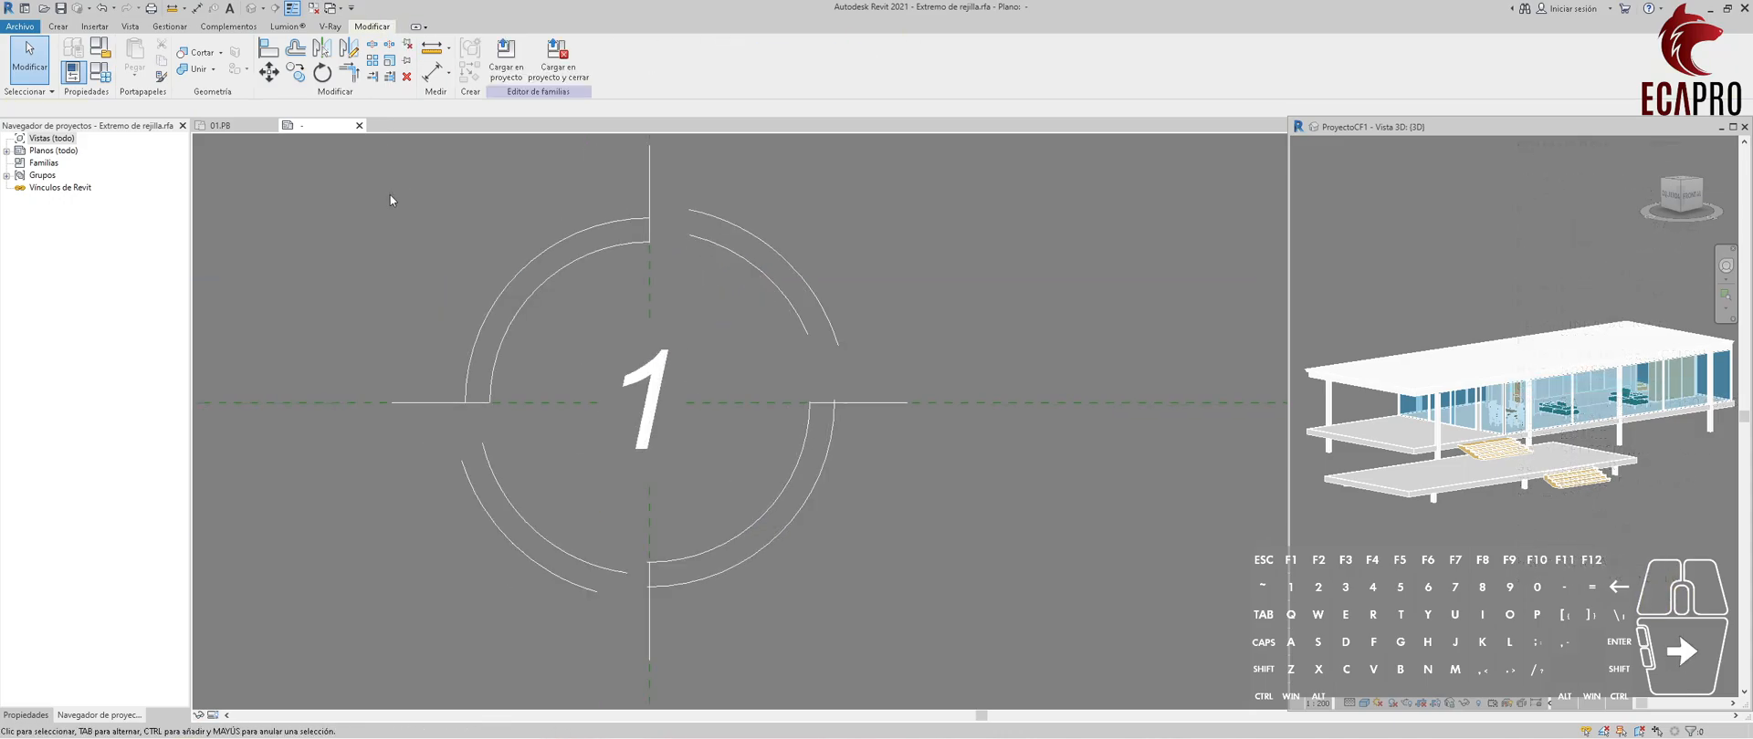
Extend both lower-left arcs to the left horizontal line with Trim/Extend Multiple Elements.
{"action": "left_click", "coordinate": [389, 76]}
{"action": "left_click", "coordinate": [476, 406]}
{"action": "left_click", "coordinate": [466, 475]}
{"action": "key", "text": "Escape"}
Extend the lower ends of both lower-left arcs to the bottom vertical line.
{"action": "left_click", "coordinate": [651, 607]}
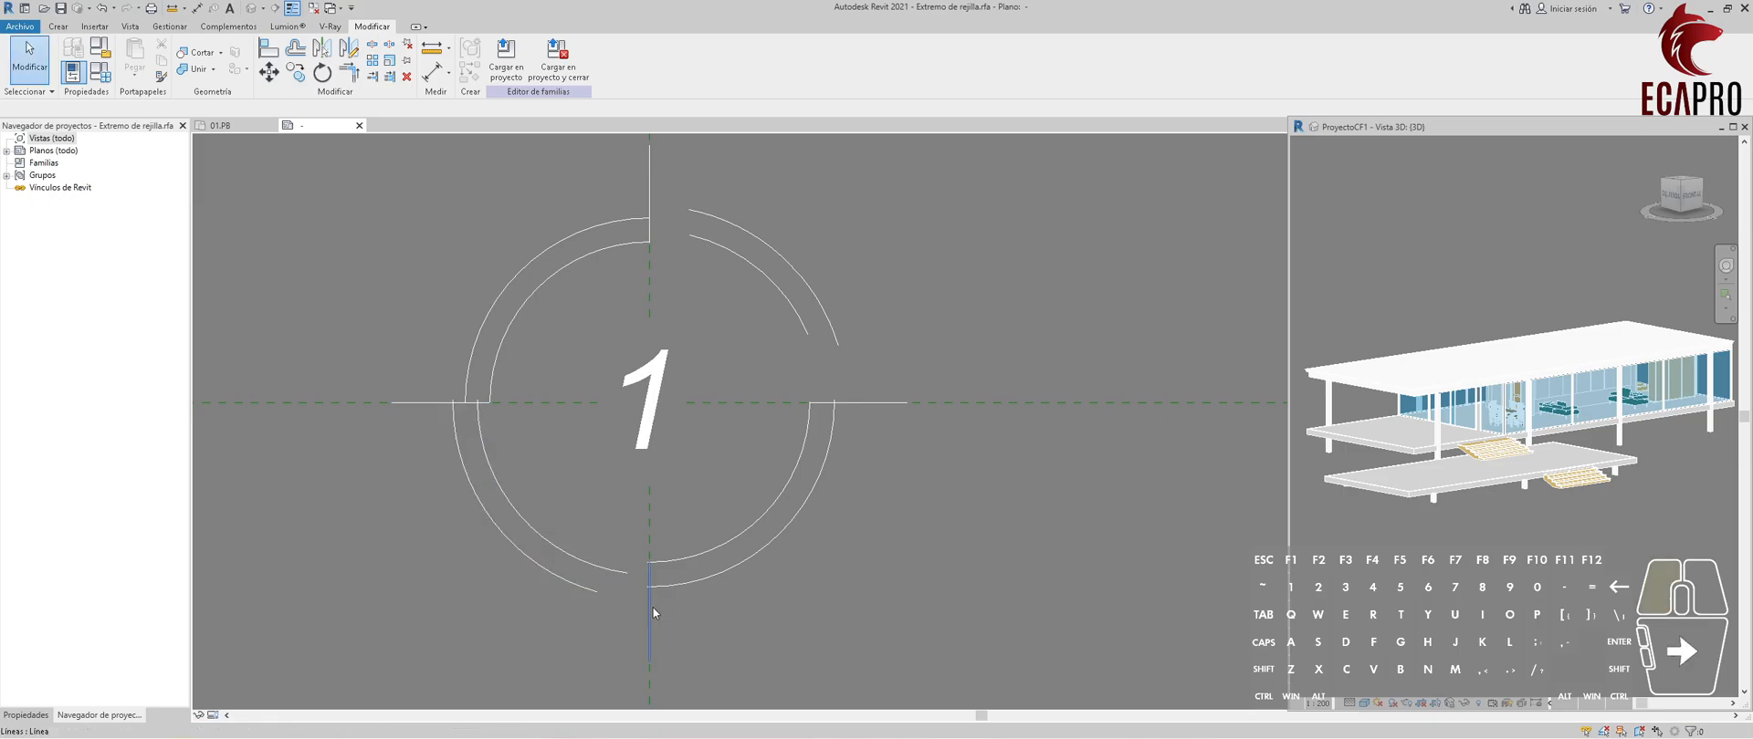
{"action": "left_click", "coordinate": [389, 79]}
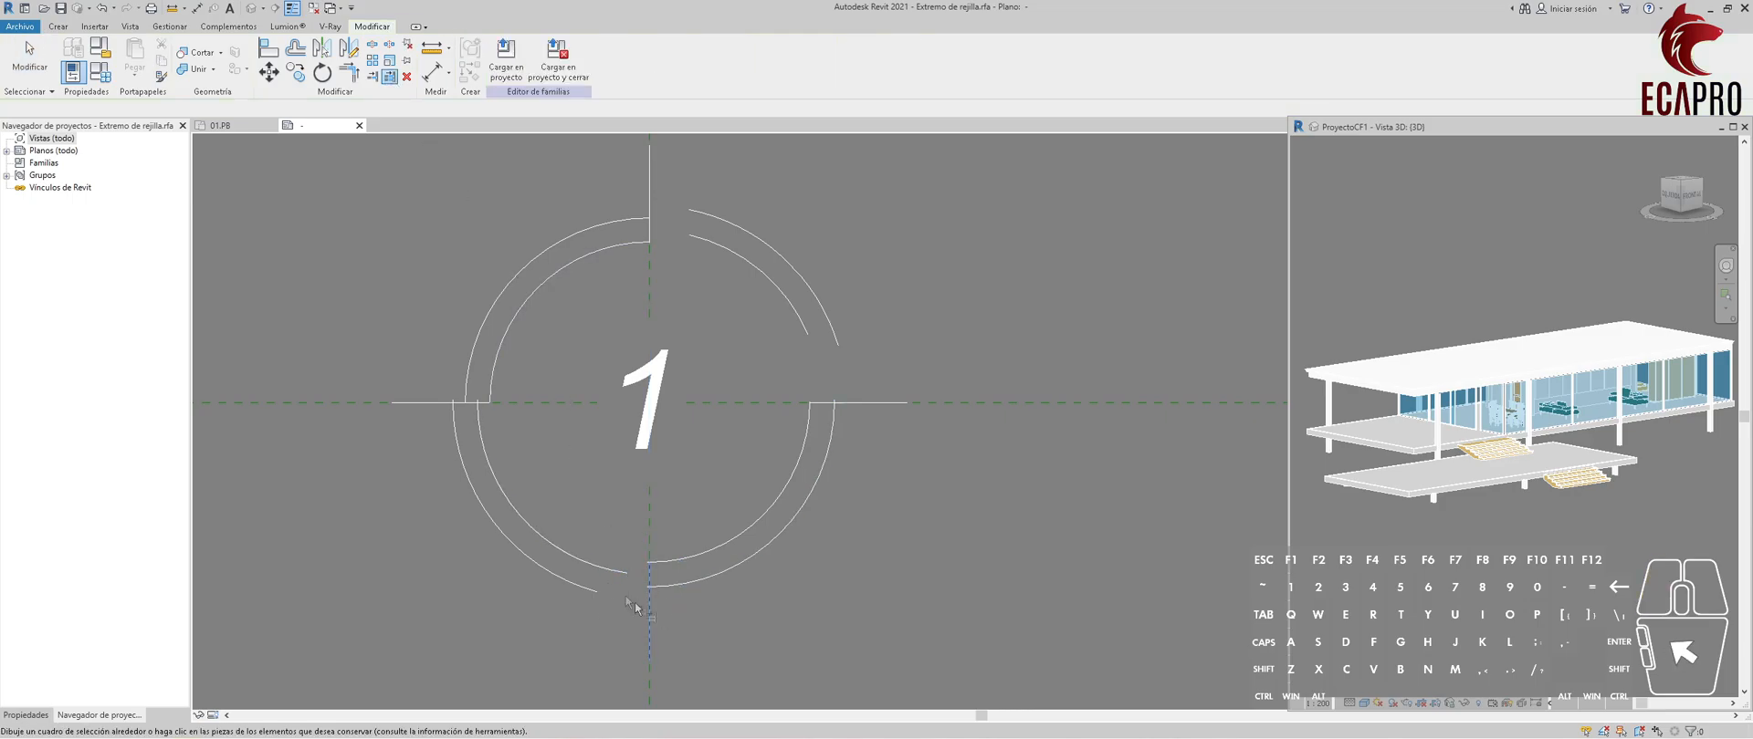
{"action": "left_click", "coordinate": [599, 567]}
{"action": "left_click", "coordinate": [588, 590]}
{"action": "key", "text": "Escape"}
{"action": "key", "text": "Escape"}
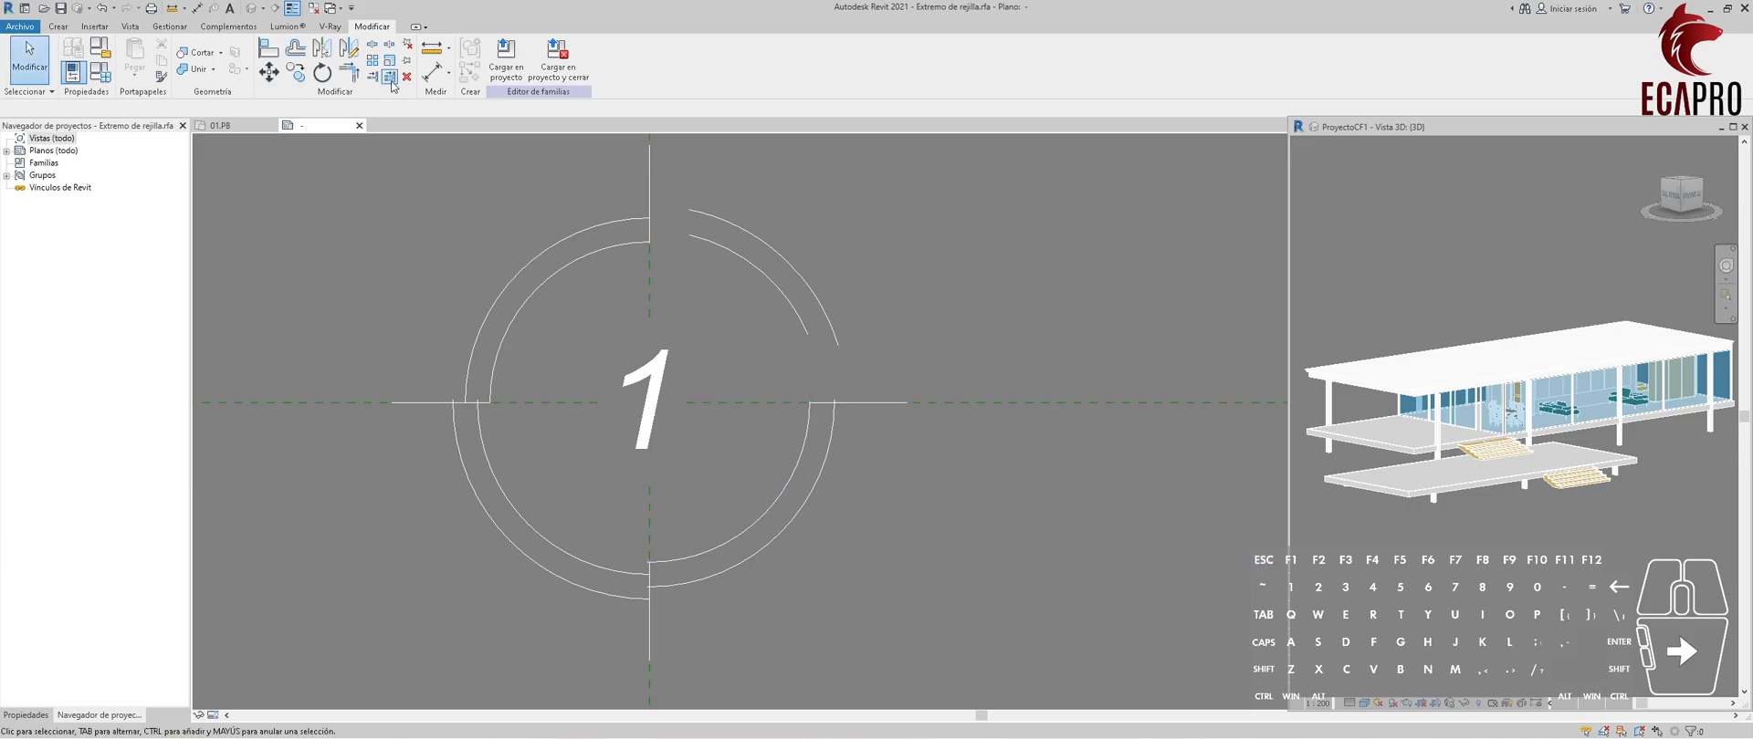
Extend both upper-right arcs down to the right horizontal line.
{"action": "left_click", "coordinate": [391, 81]}
{"action": "left_click", "coordinate": [861, 400]}
{"action": "left_click", "coordinate": [812, 328]}
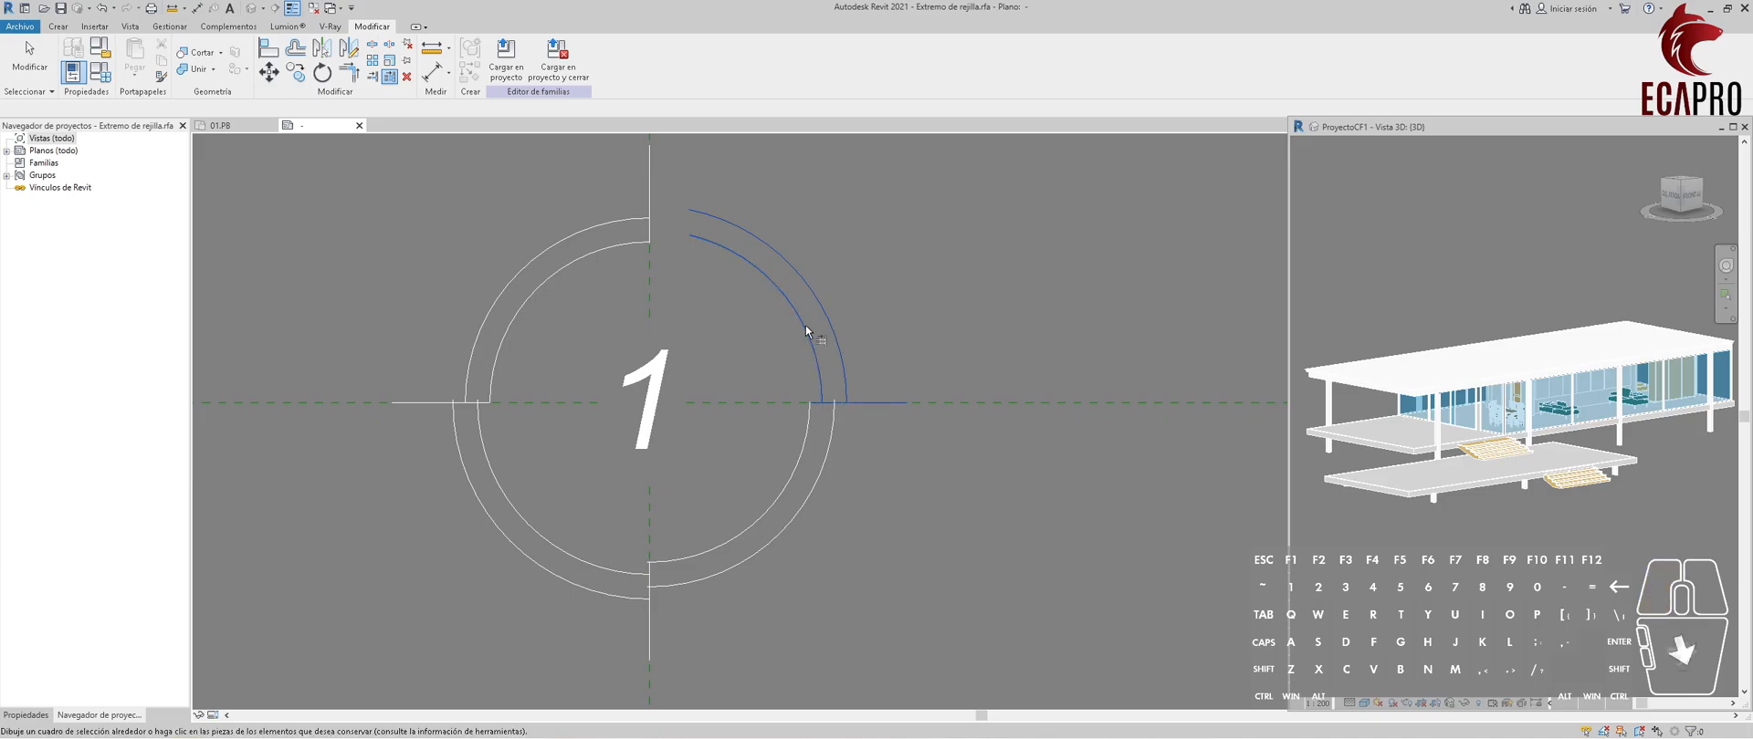
{"action": "key", "text": "Escape"}
{"action": "key", "text": "Escape"}
Extend the upper ends of both upper-right arcs to the top vertical line.
{"action": "left_click", "coordinate": [390, 77]}
{"action": "left_click", "coordinate": [650, 167]}
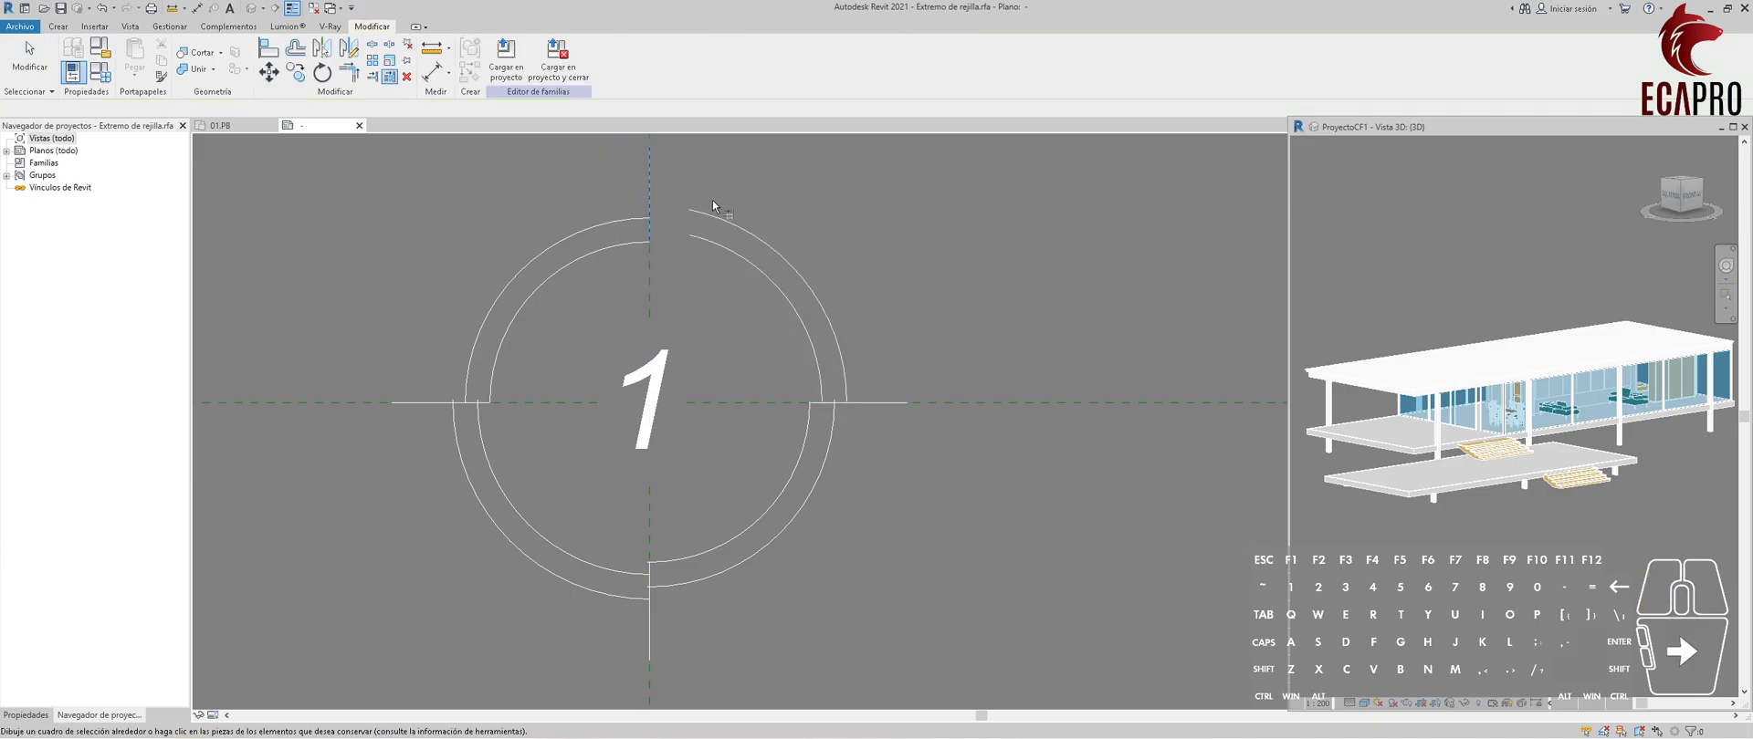
{"action": "left_click", "coordinate": [709, 208]}
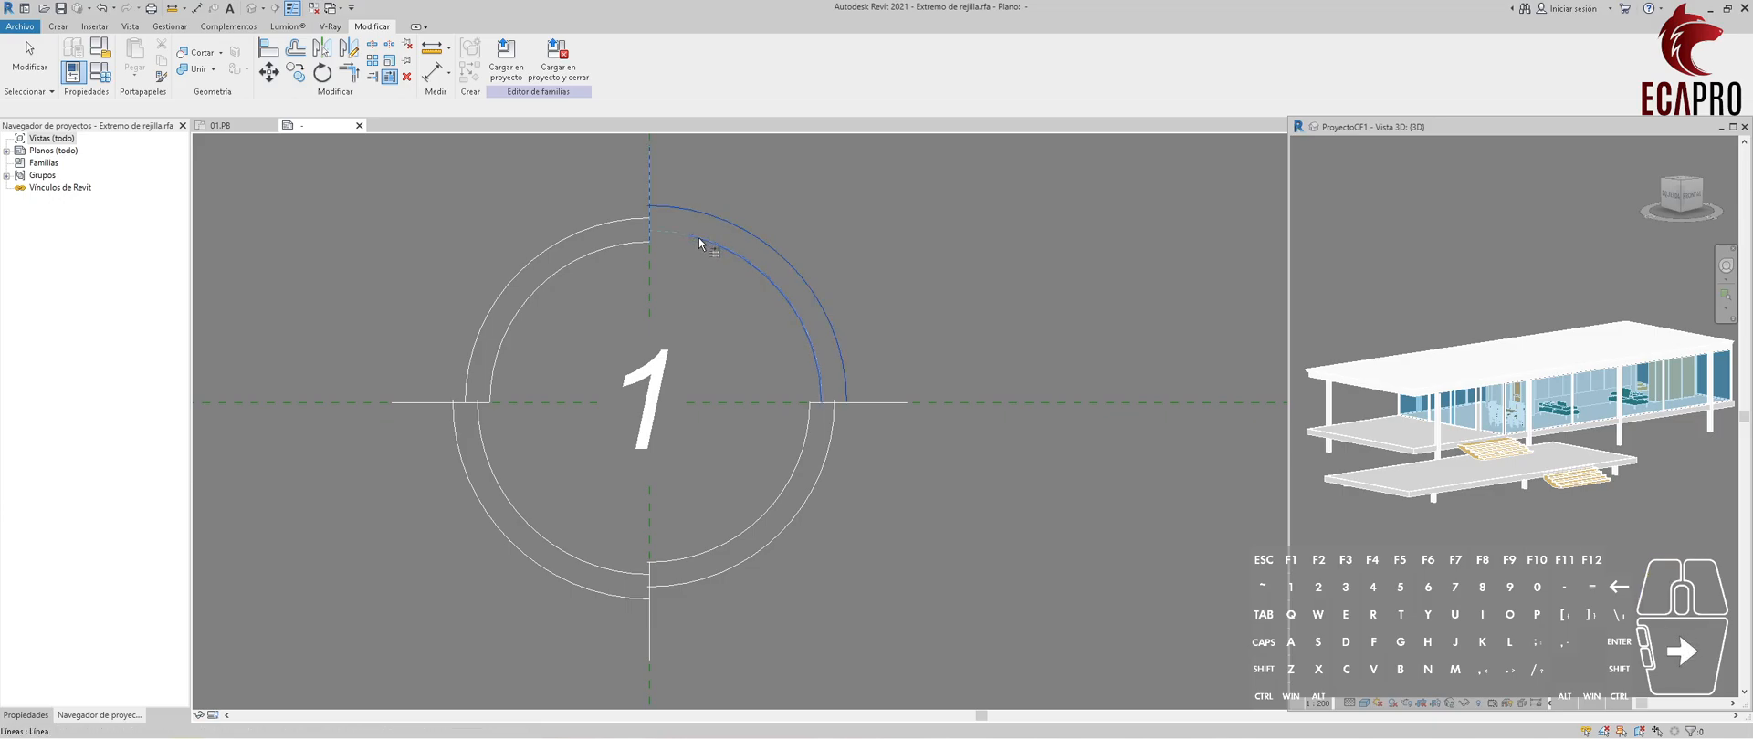
{"action": "key", "text": "Escape"}
{"action": "scroll", "coordinate": [666, 440], "scroll_direction": "down", "scroll_amount": 3}
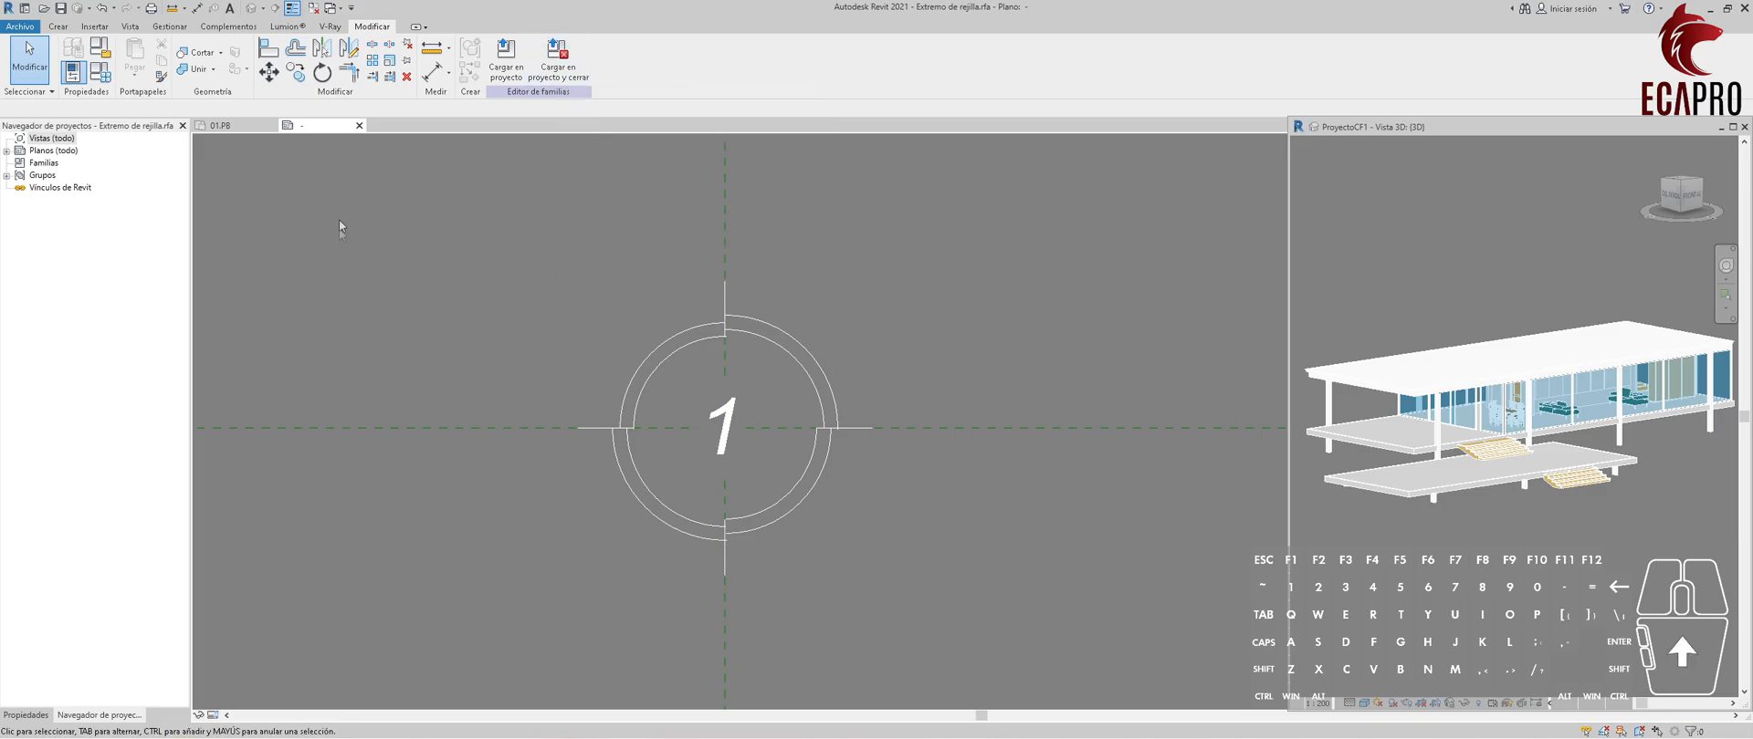
Create a filled region in the upper-right ring segment from its two arcs, closing both ends with straight lines.
{"action": "left_click", "coordinate": [57, 26]}
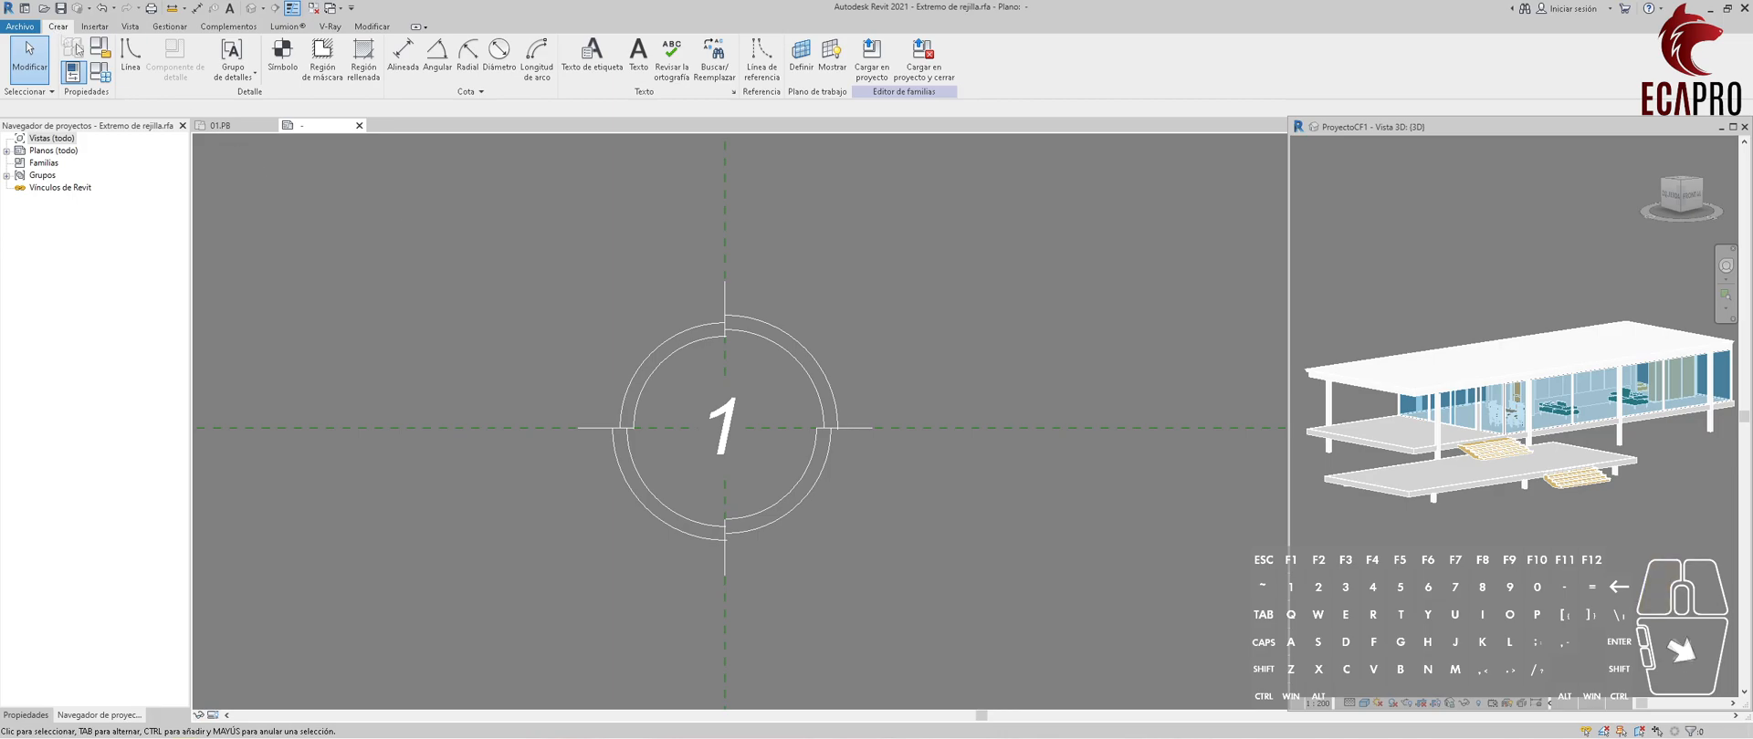
{"action": "left_click", "coordinate": [363, 56]}
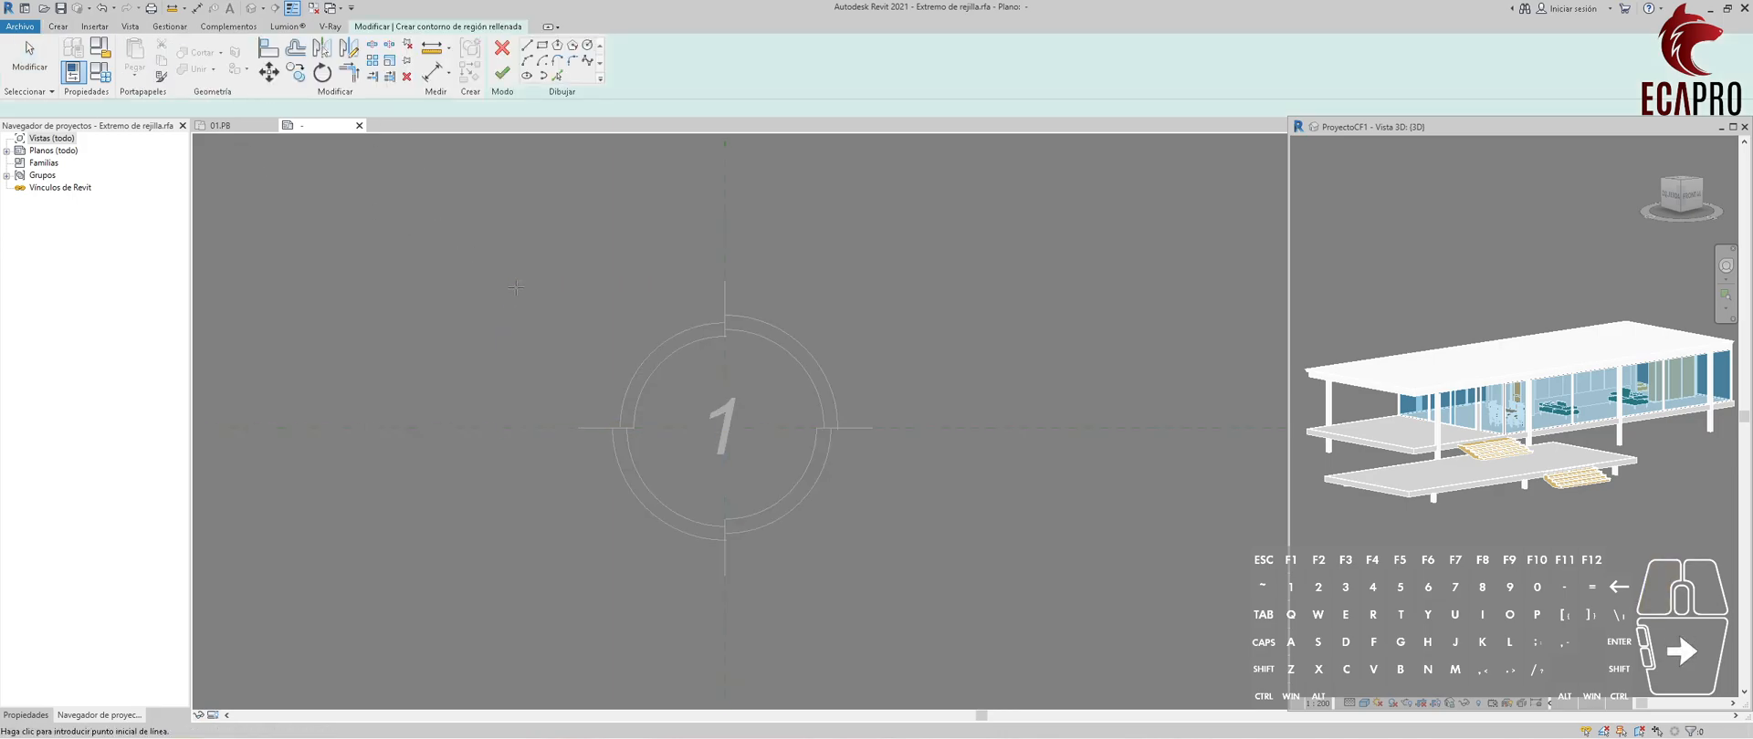
{"action": "key", "text": "Escape"}
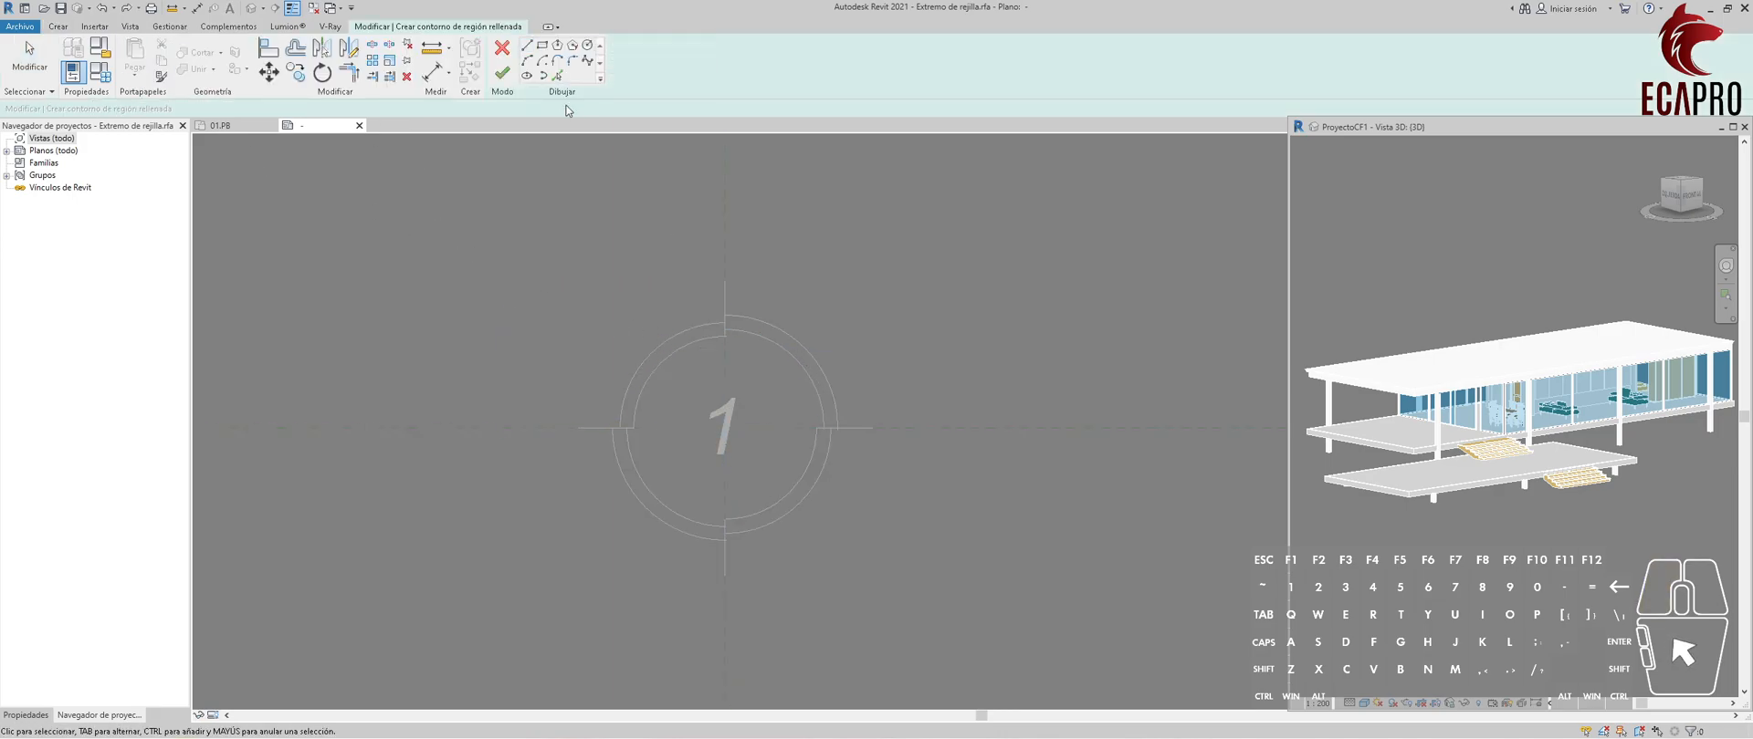
{"action": "left_click", "coordinate": [556, 75]}
{"action": "left_click", "coordinate": [801, 356]}
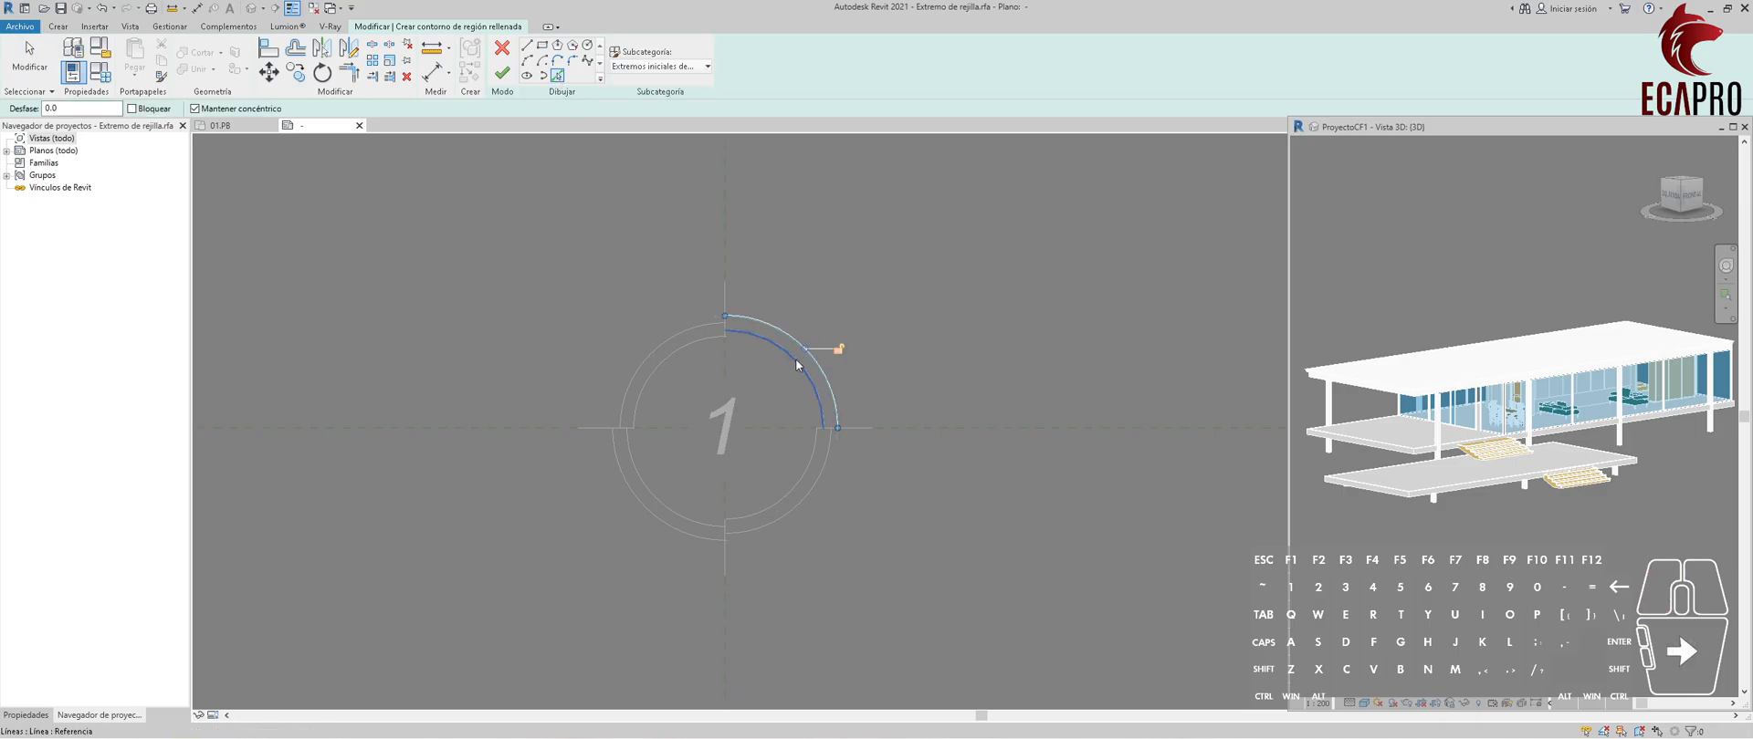
{"action": "left_click", "coordinate": [526, 45]}
{"action": "scroll", "coordinate": [739, 359], "scroll_direction": "up", "scroll_amount": 1}
{"action": "left_click", "coordinate": [719, 322]}
{"action": "left_click", "coordinate": [719, 447]}
{"action": "left_click", "coordinate": [850, 452]}
{"action": "left_click", "coordinate": [867, 452]}
{"action": "left_click", "coordinate": [502, 73]}
{"action": "scroll", "coordinate": [759, 421], "scroll_direction": "down", "scroll_amount": 2}
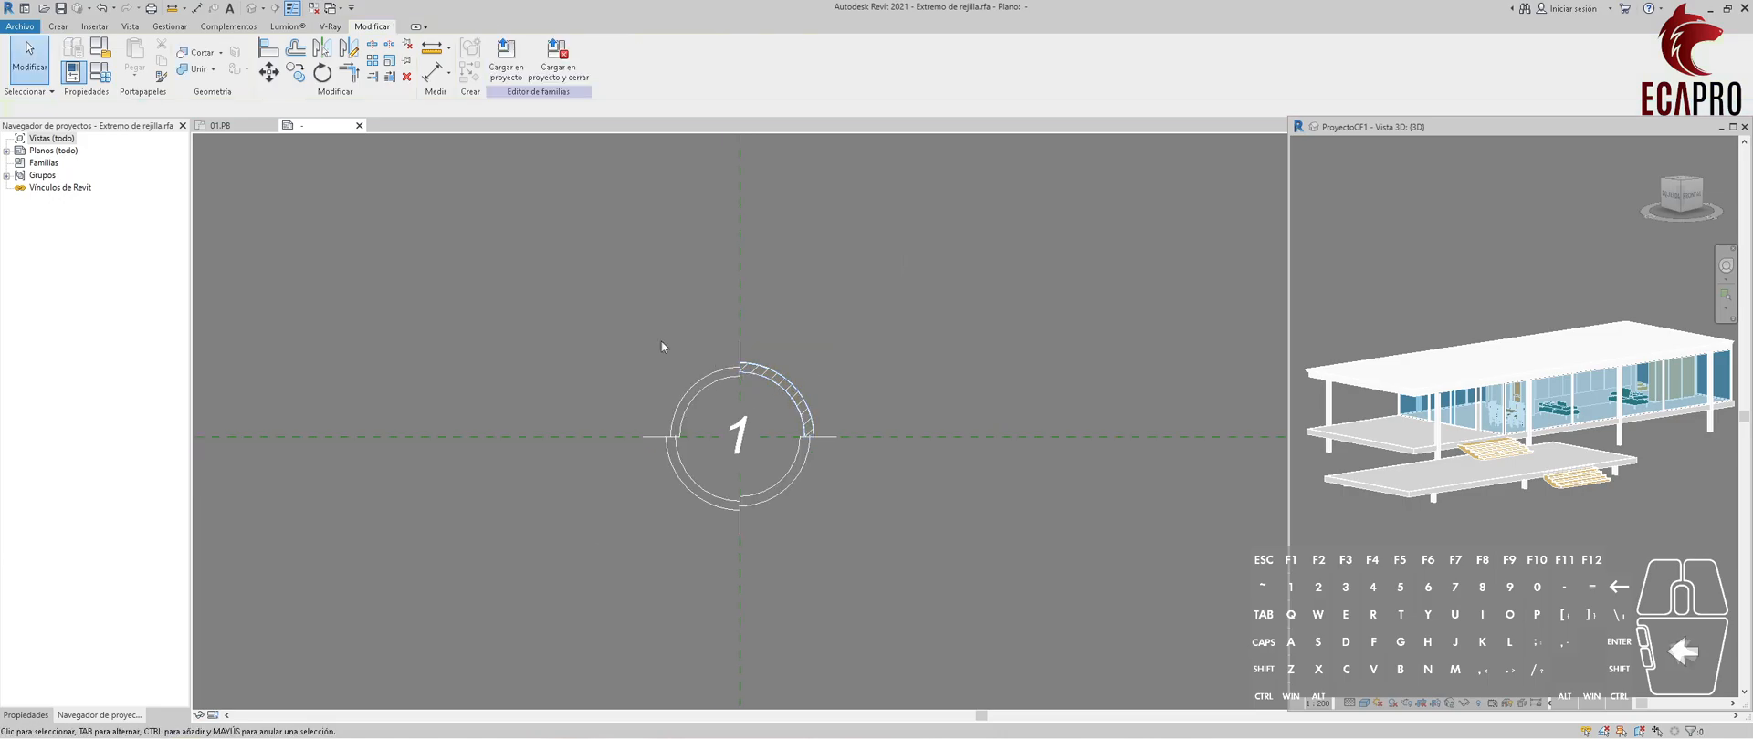
Create a filled region in the lower-left ring segment from its two arcs, closing both ends with straight lines.
{"action": "left_click", "coordinate": [58, 26]}
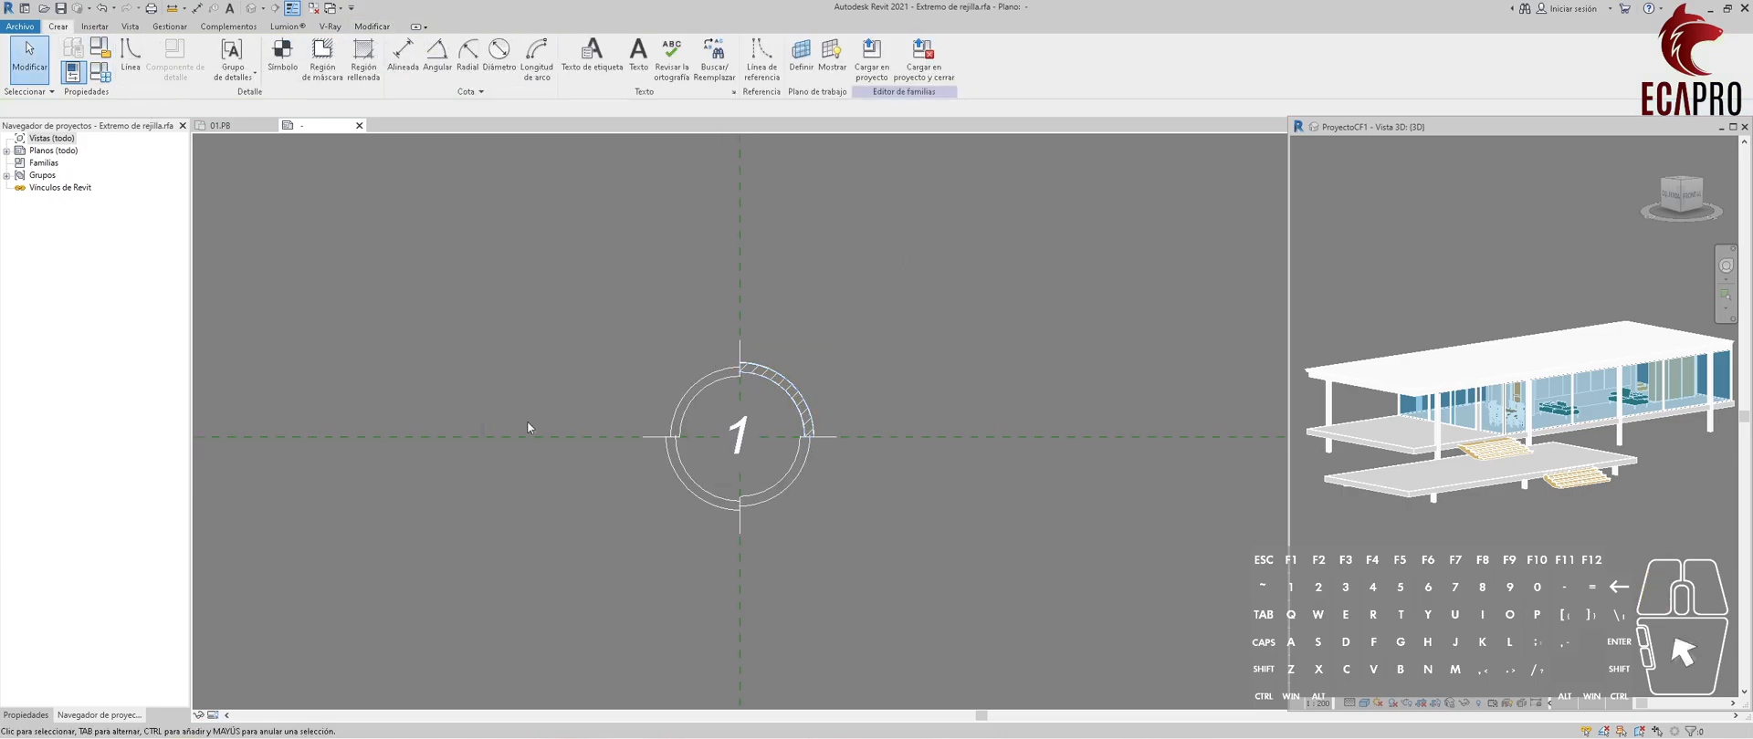
{"action": "left_click", "coordinate": [377, 61]}
{"action": "left_click", "coordinate": [557, 77]}
{"action": "left_click", "coordinate": [630, 431]}
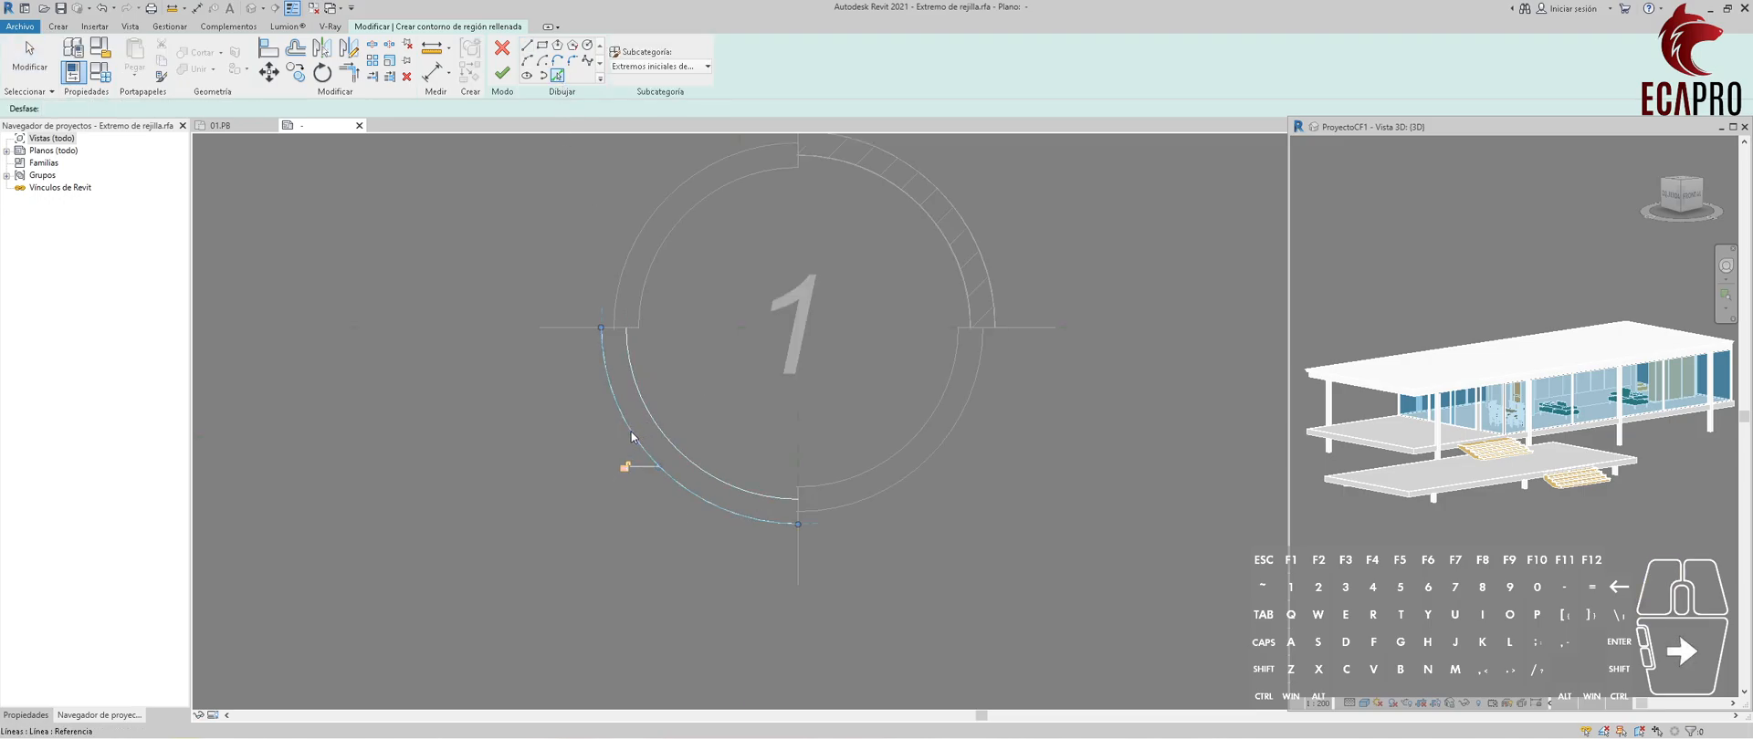
{"action": "left_click", "coordinate": [527, 46]}
{"action": "left_click", "coordinate": [625, 326]}
{"action": "left_click", "coordinate": [602, 327]}
{"action": "left_click", "coordinate": [804, 499]}
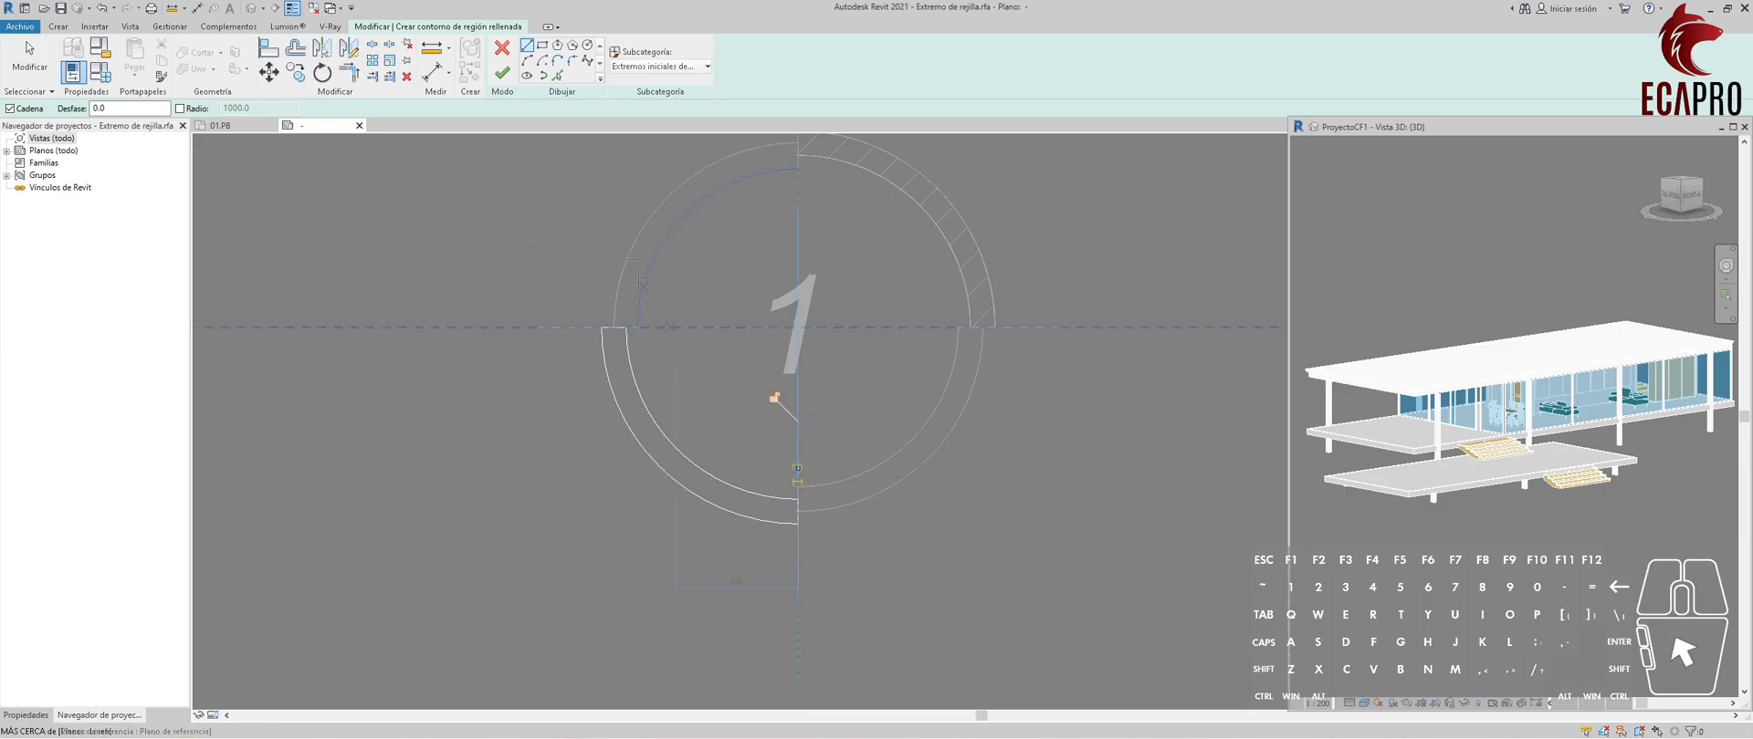
{"action": "left_click", "coordinate": [502, 73]}
{"action": "scroll", "coordinate": [550, 320], "scroll_direction": "down", "scroll_amount": 5}
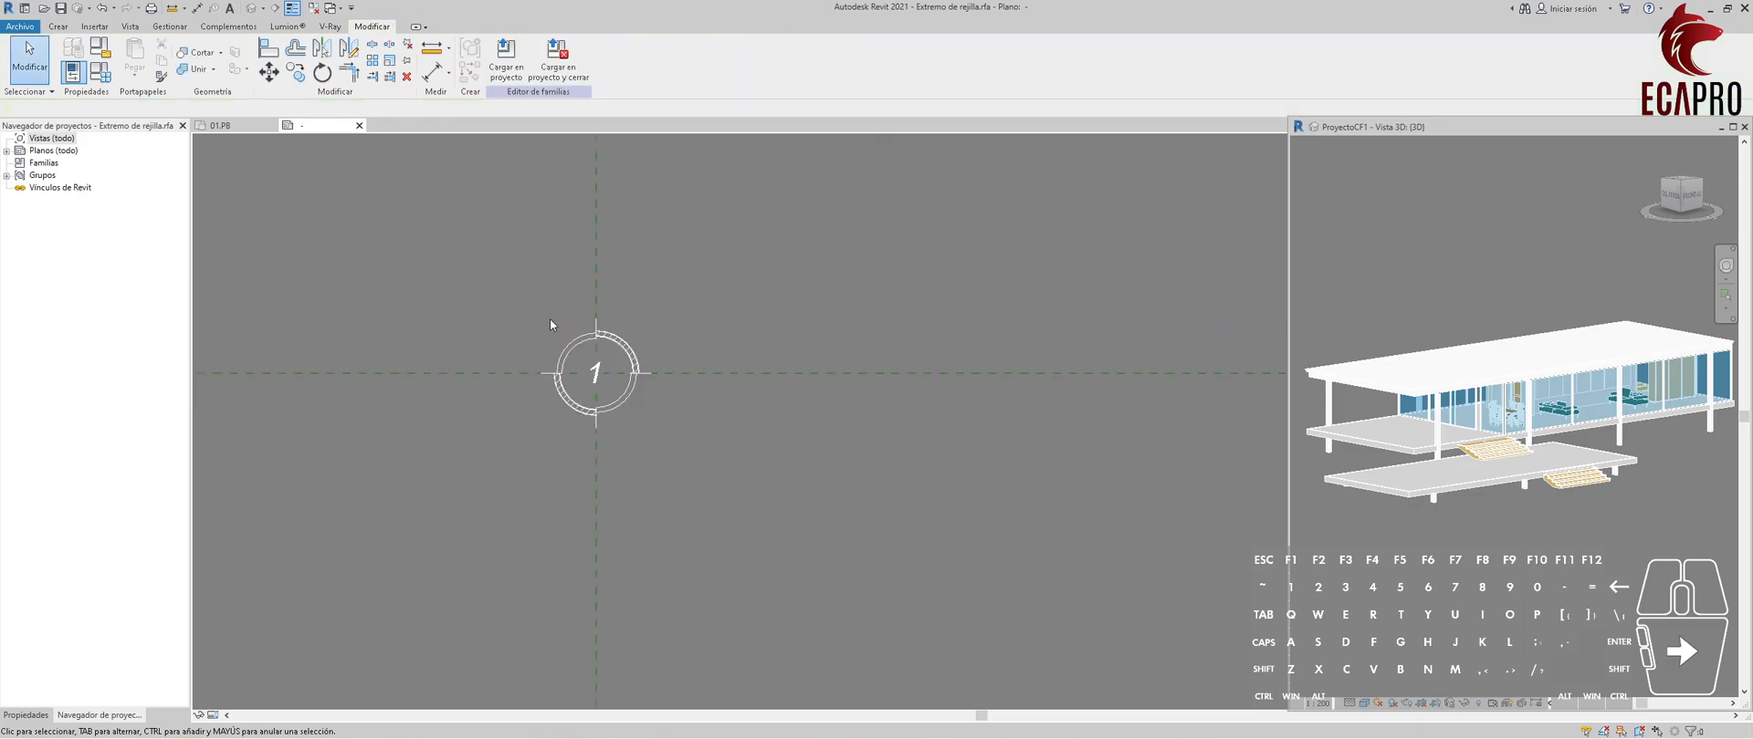
Load the edited grid head family into the project, closing it without saving and overwriting the existing version only.
{"action": "scroll", "coordinate": [549, 320], "scroll_direction": "up", "scroll_amount": 3}
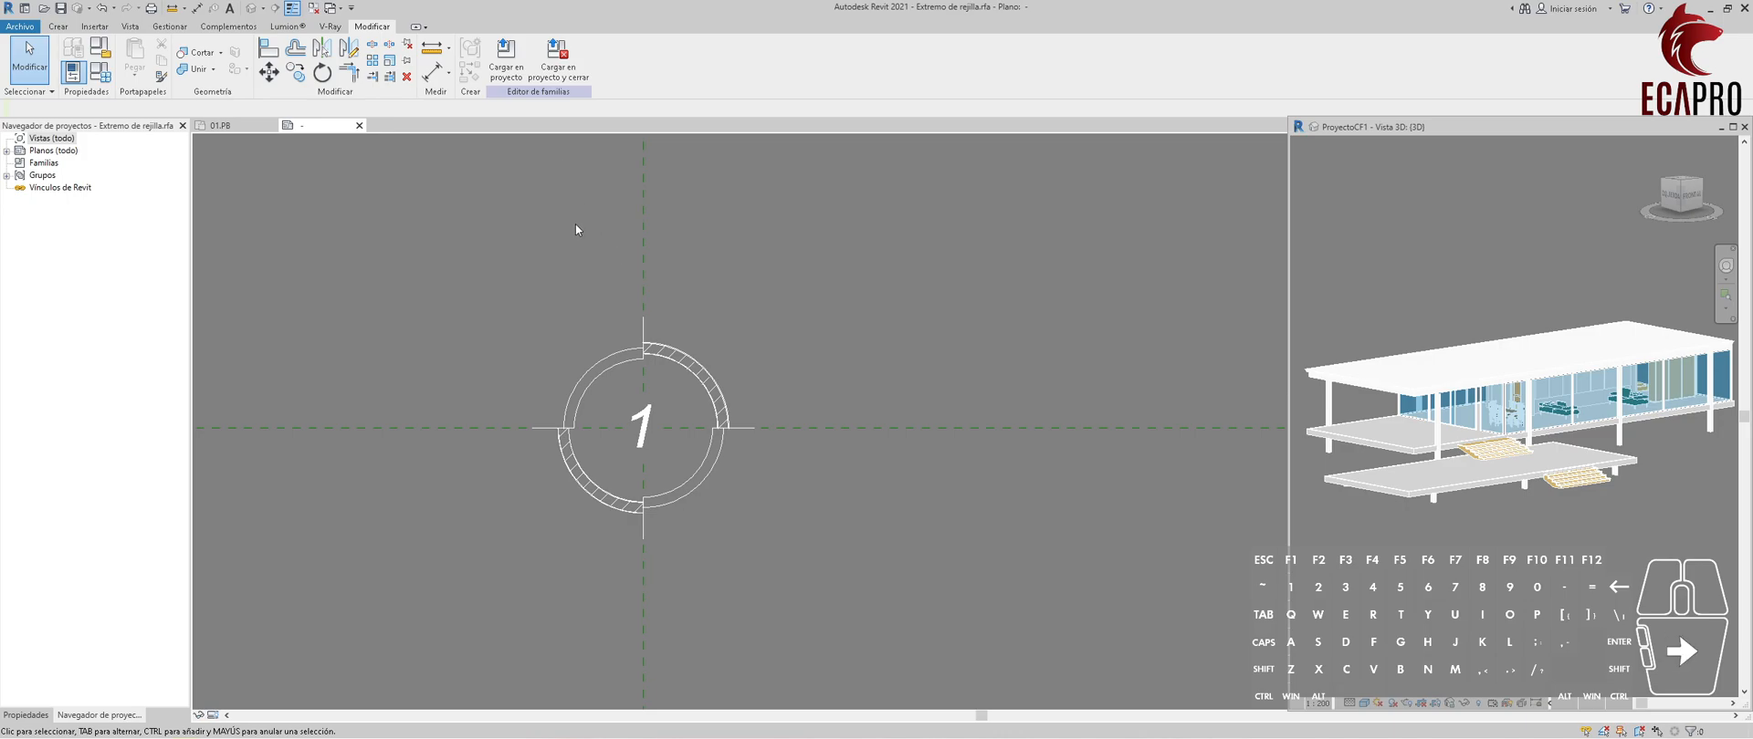
{"action": "left_click", "coordinate": [557, 57]}
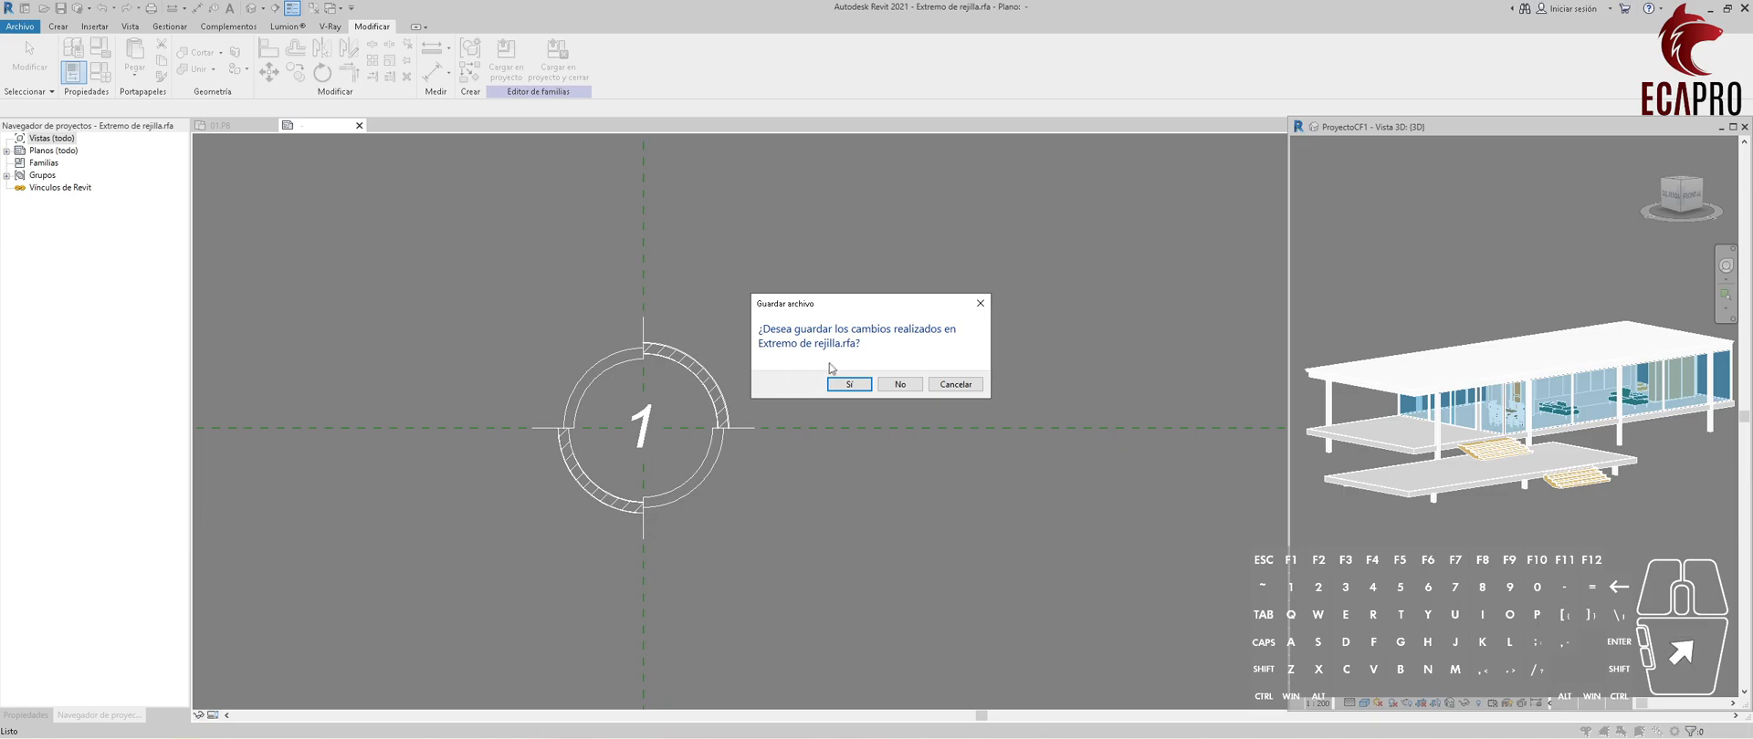
{"action": "left_click", "coordinate": [892, 383]}
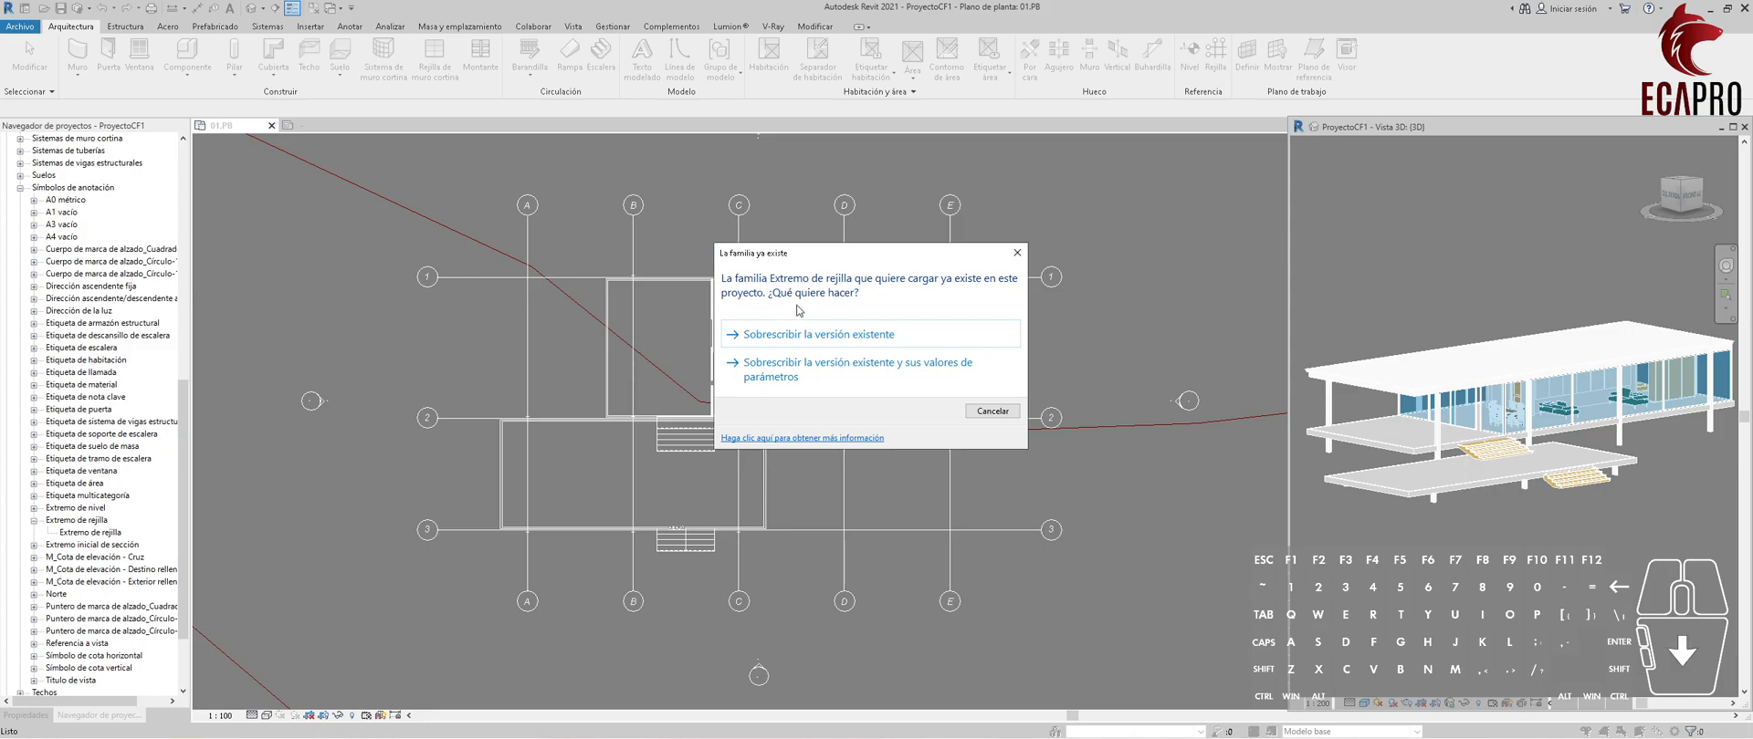
{"action": "left_click", "coordinate": [807, 336]}
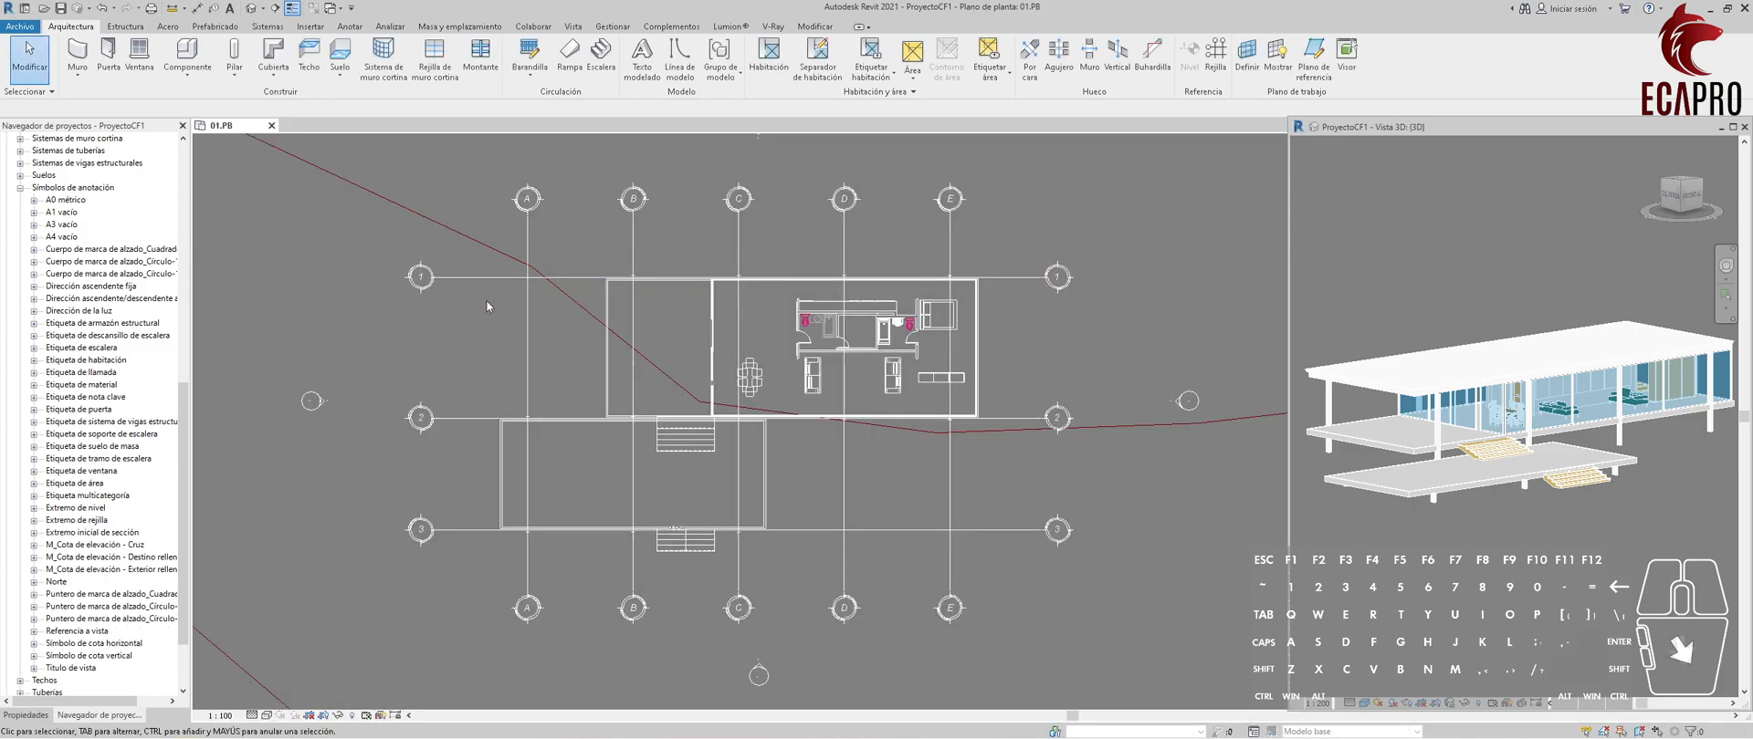
{"action": "left_click", "coordinate": [535, 197]}
{"action": "left_click", "coordinate": [565, 183]}
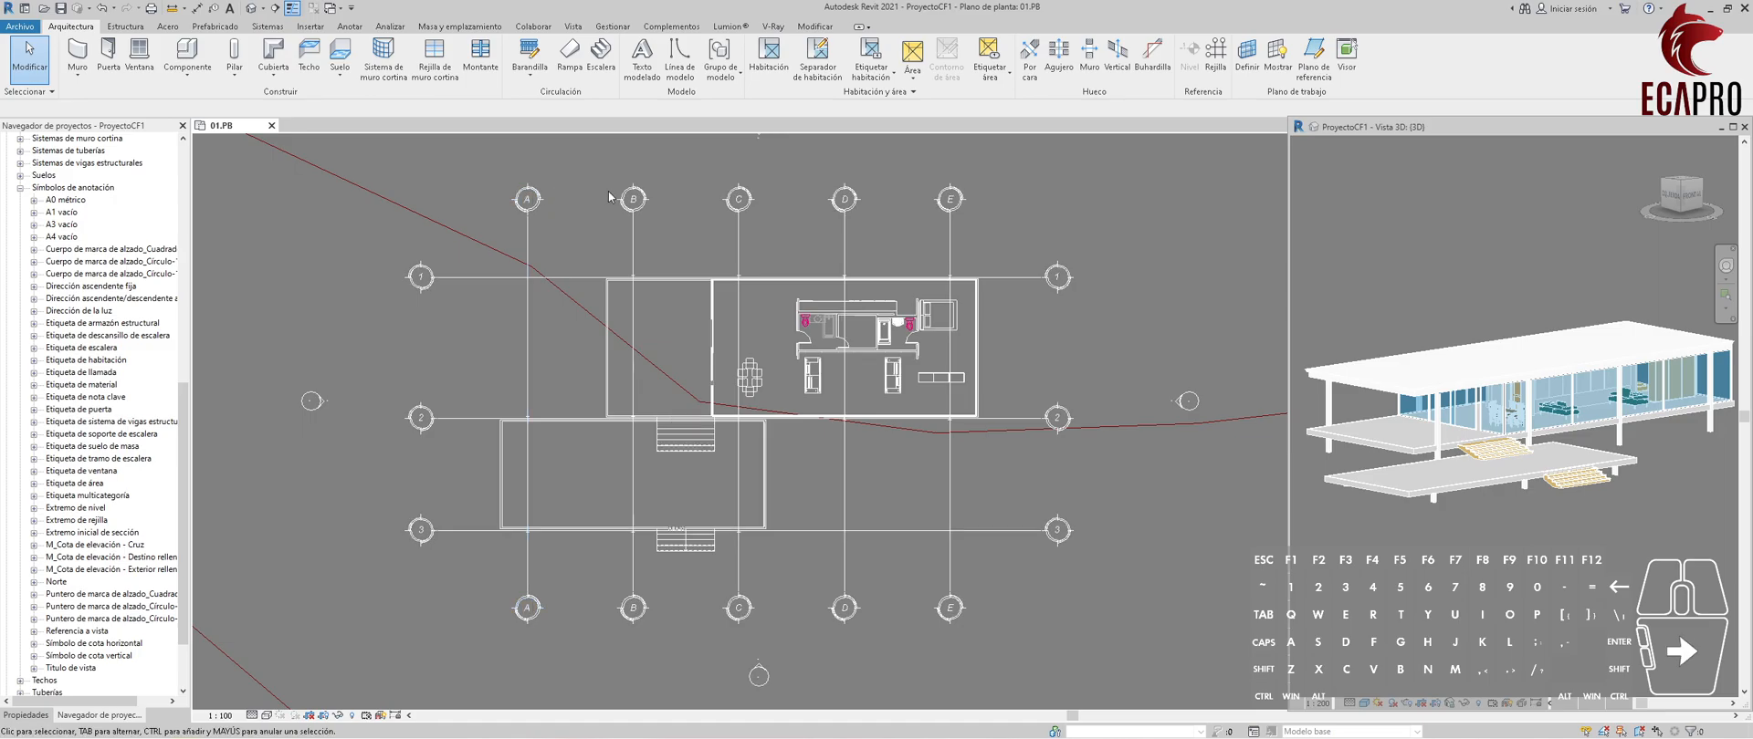
{"action": "scroll", "coordinate": [610, 195], "scroll_direction": "down", "scroll_amount": 1}
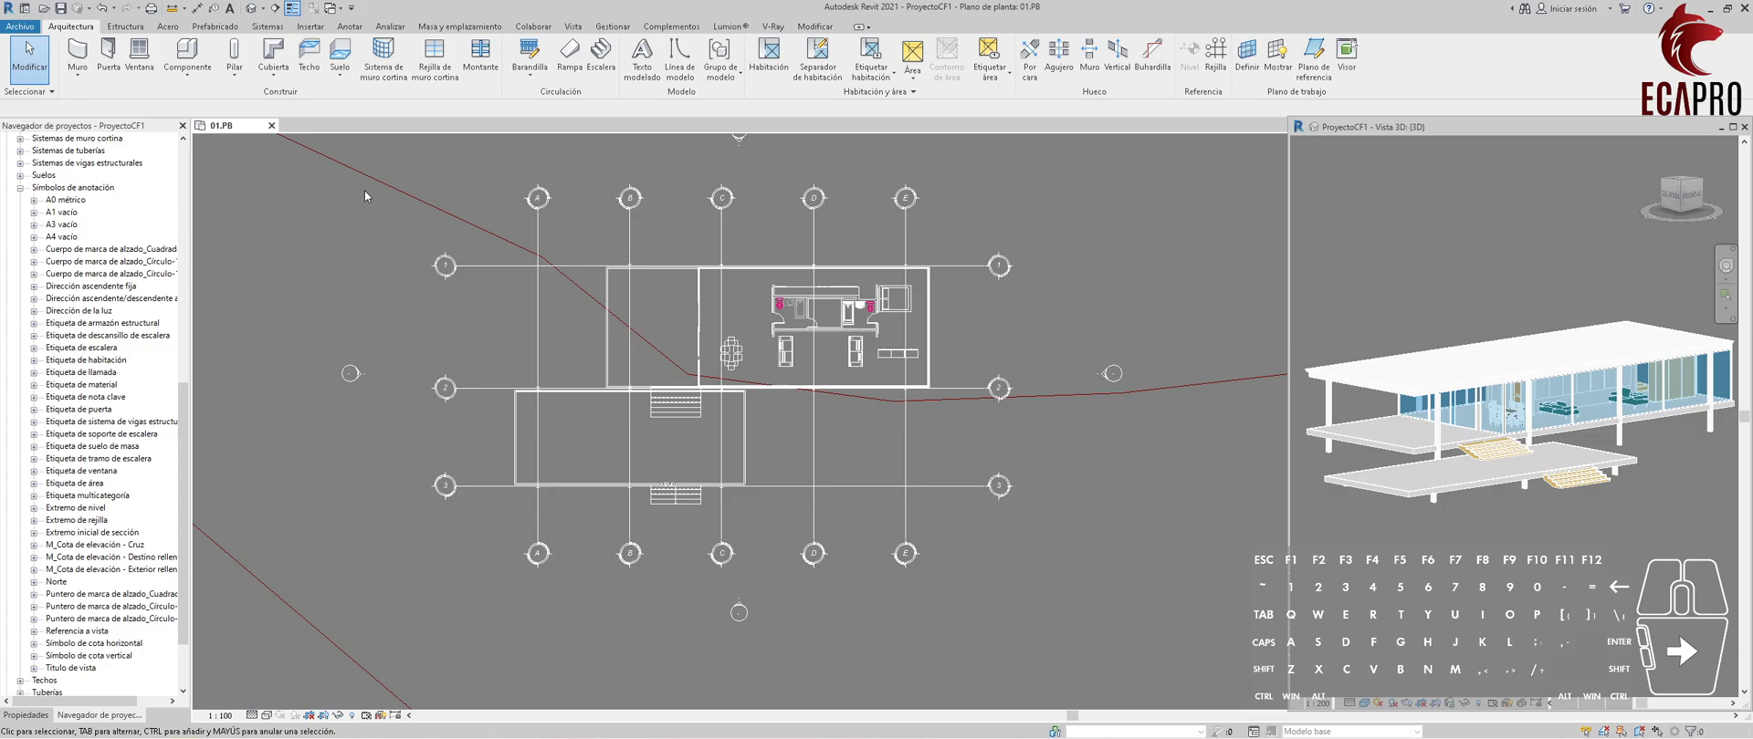
Open the family "Familia de Rejilla_01 -2021" from the Familia_Símbolo de Rejilla folder, load it into the project and close it.
{"action": "left_click", "coordinate": [30, 29]}
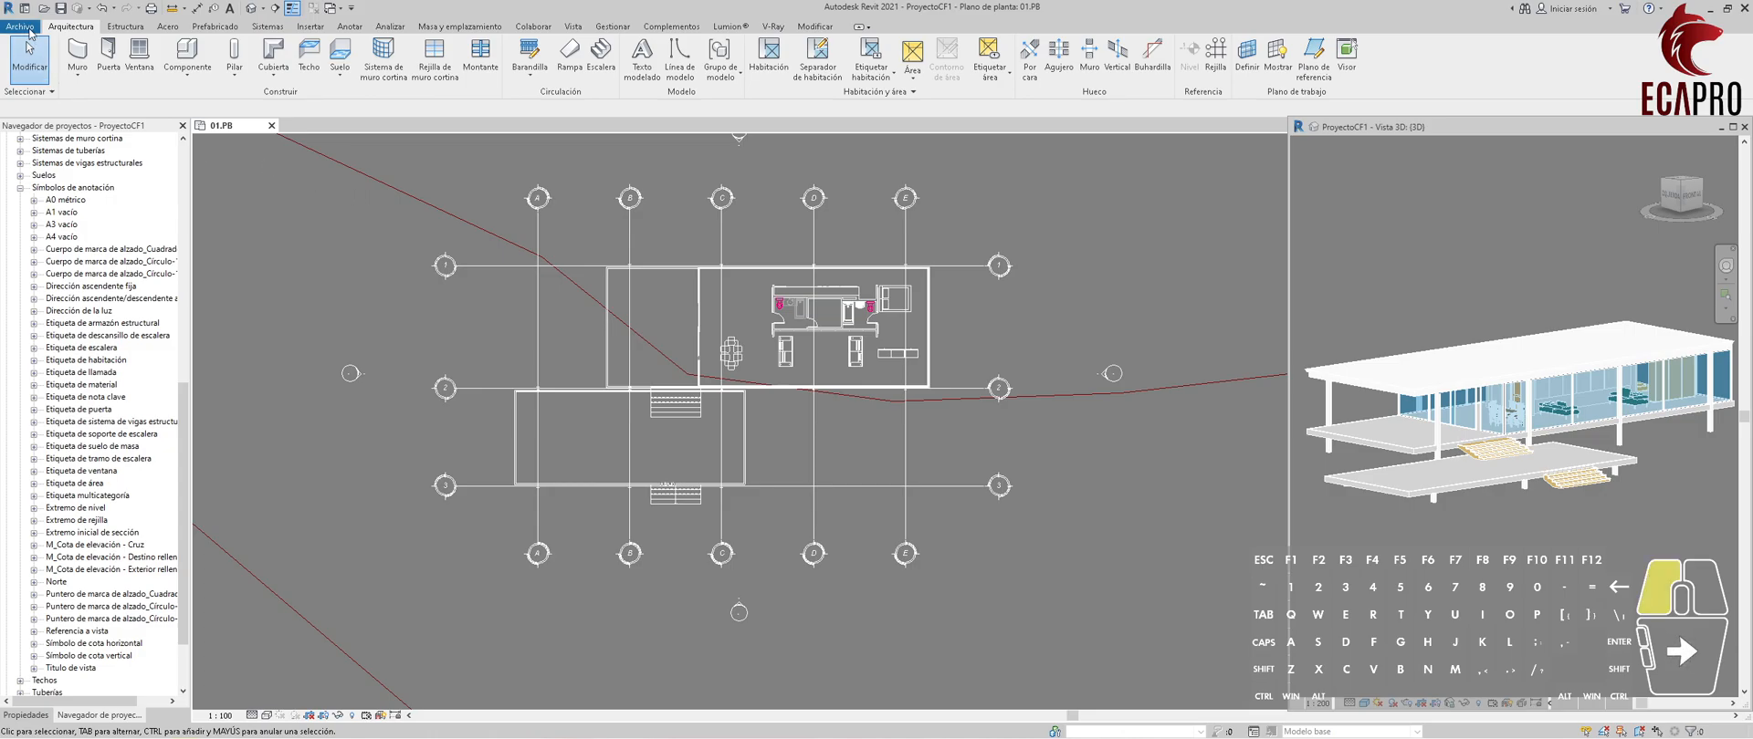
{"action": "mouse_move", "coordinate": [48, 117]}
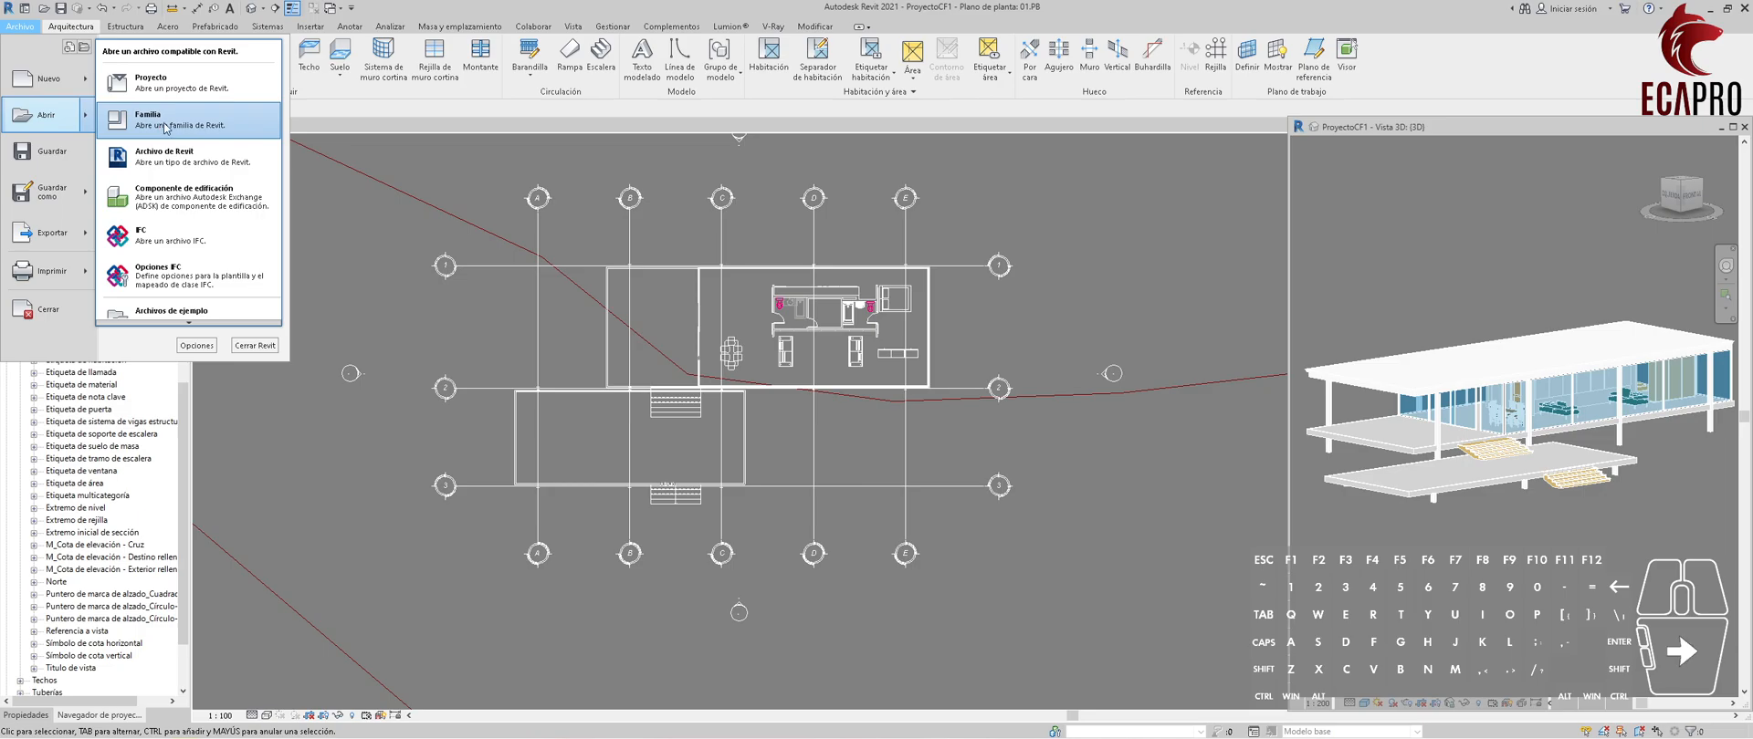
{"action": "left_click", "coordinate": [166, 127]}
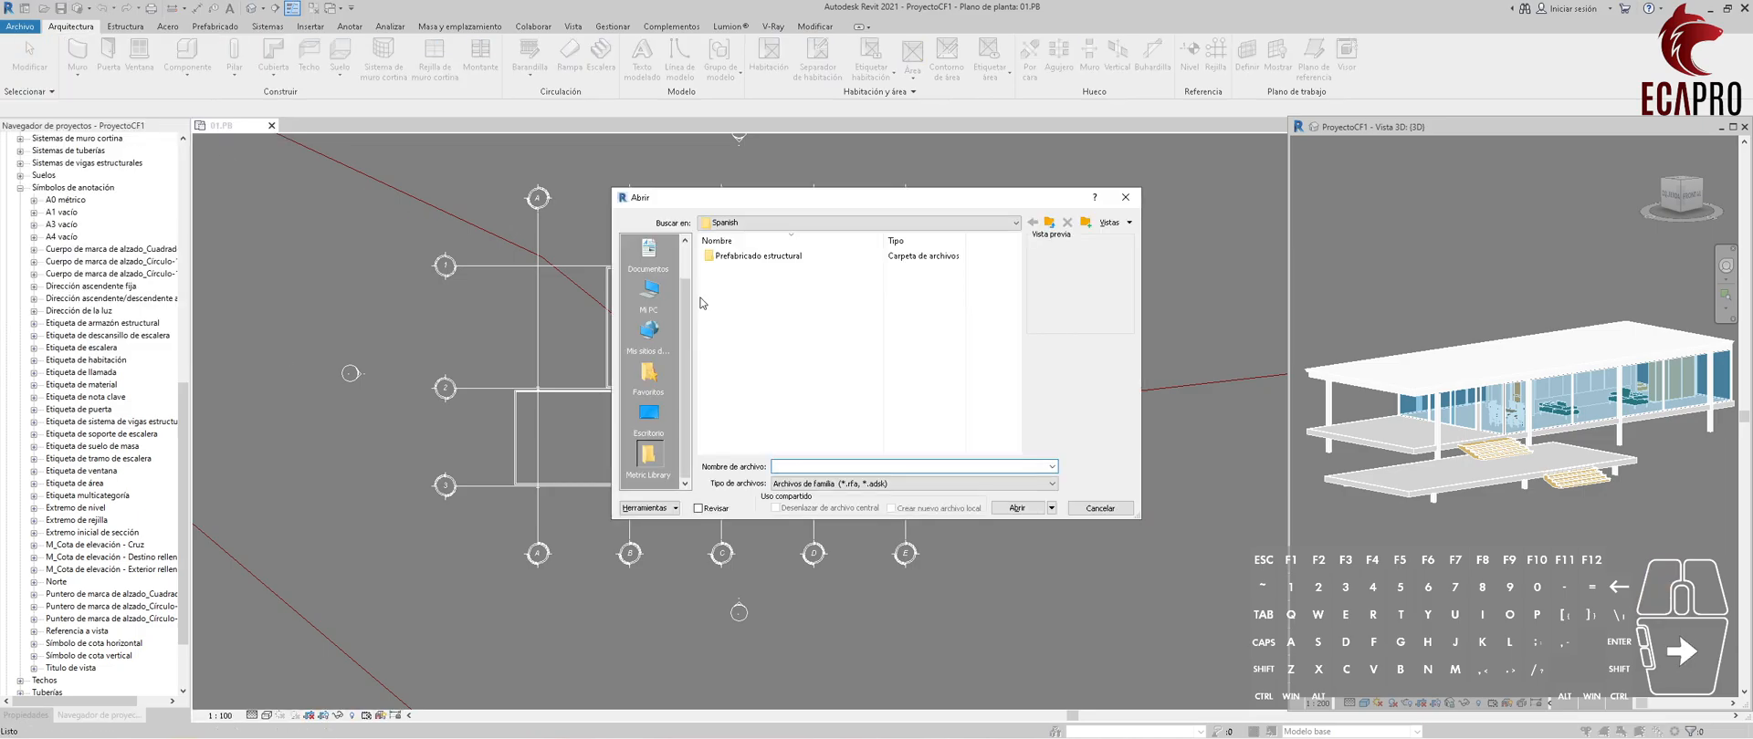
{"action": "left_click", "coordinate": [650, 294]}
{"action": "left_click", "coordinate": [746, 353]}
{"action": "double_click", "coordinate": [747, 352]}
{"action": "double_click", "coordinate": [803, 284]}
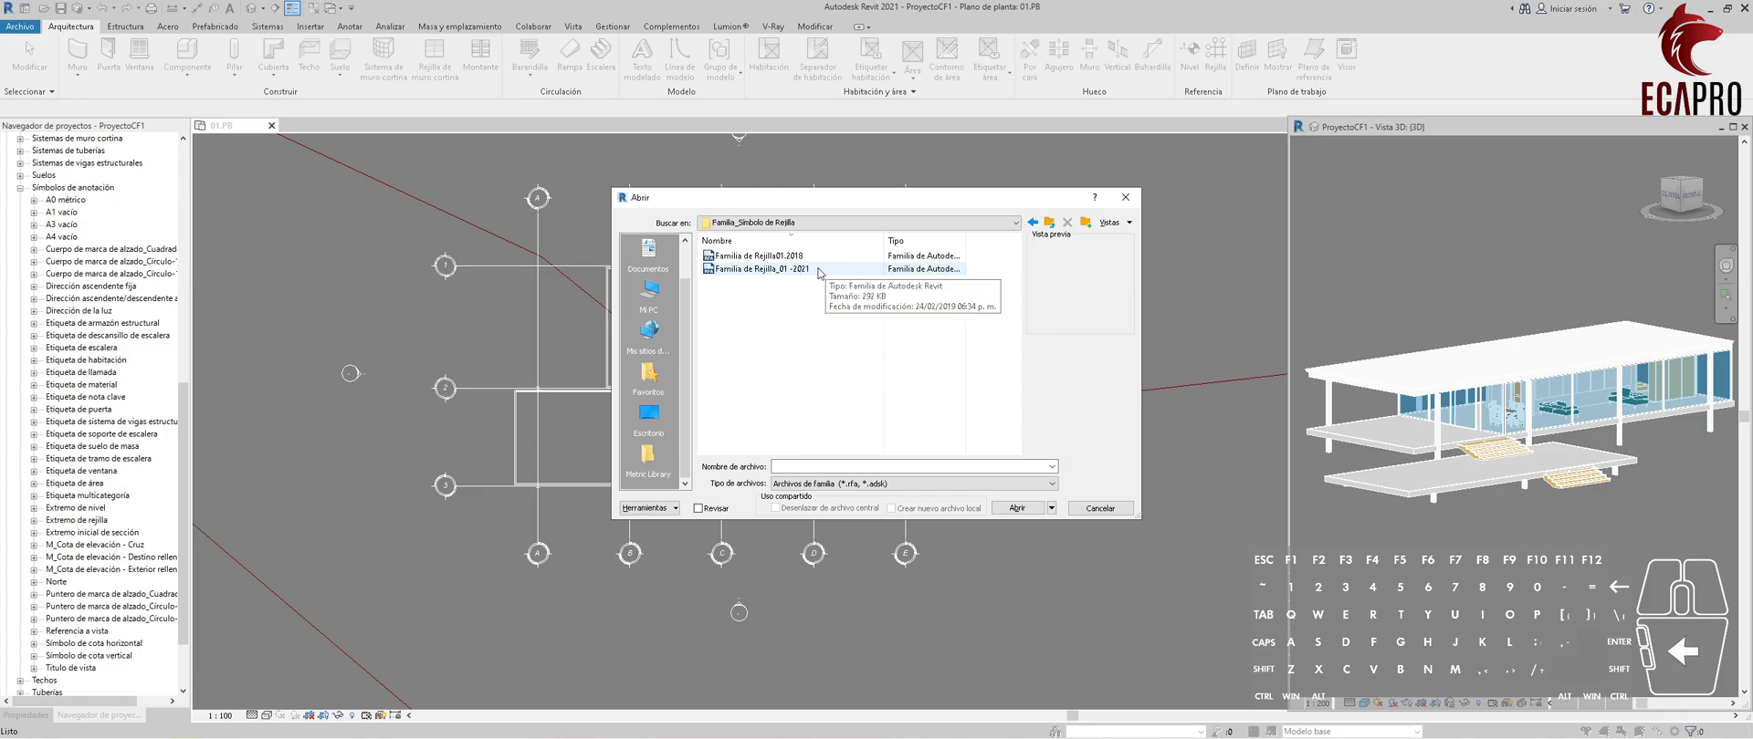
{"action": "left_click", "coordinate": [789, 272]}
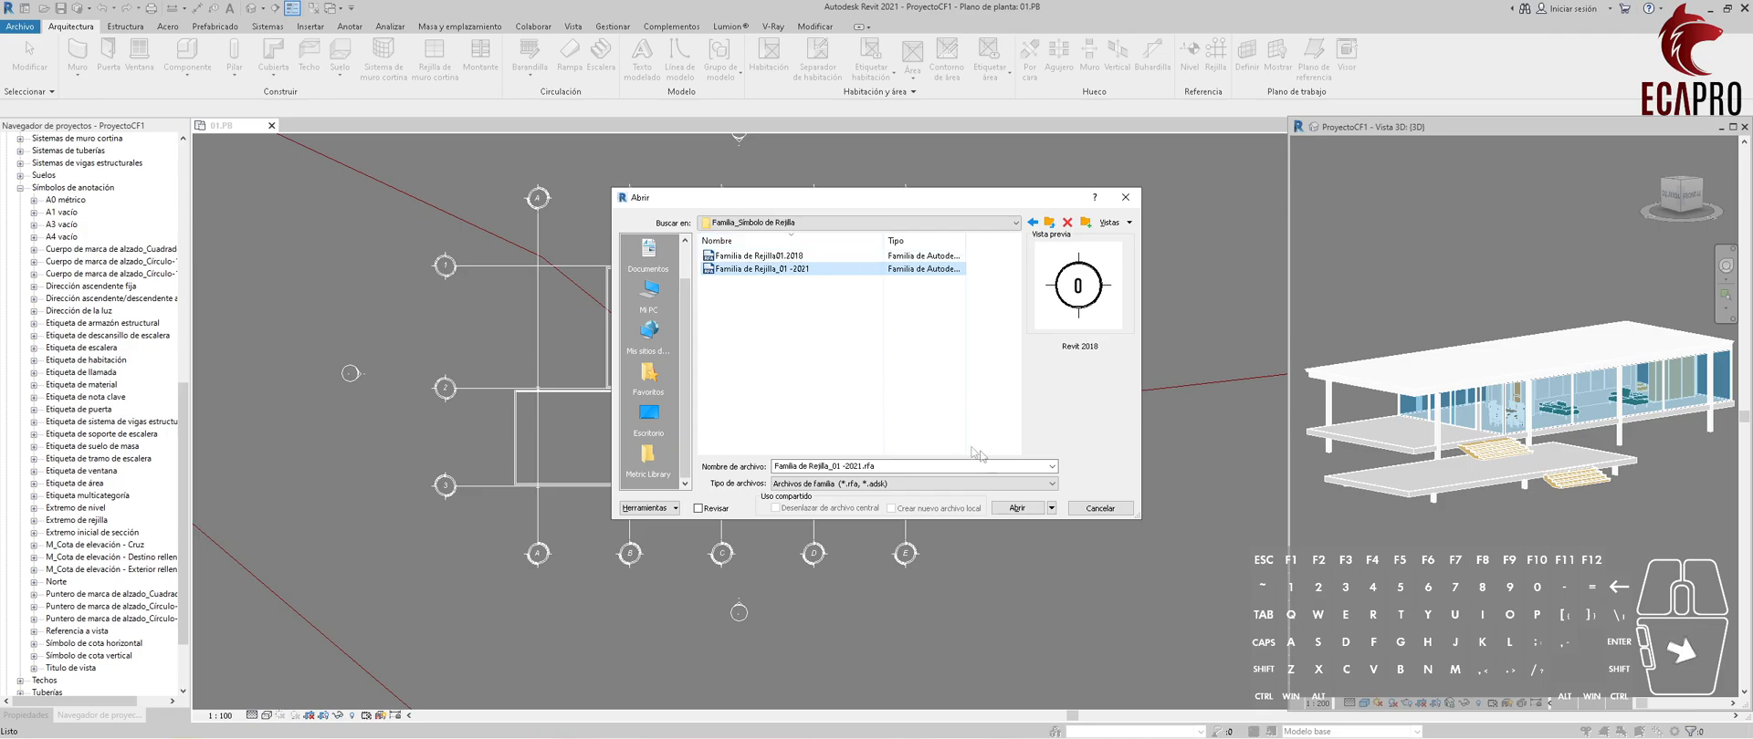
{"action": "left_click", "coordinate": [1044, 503]}
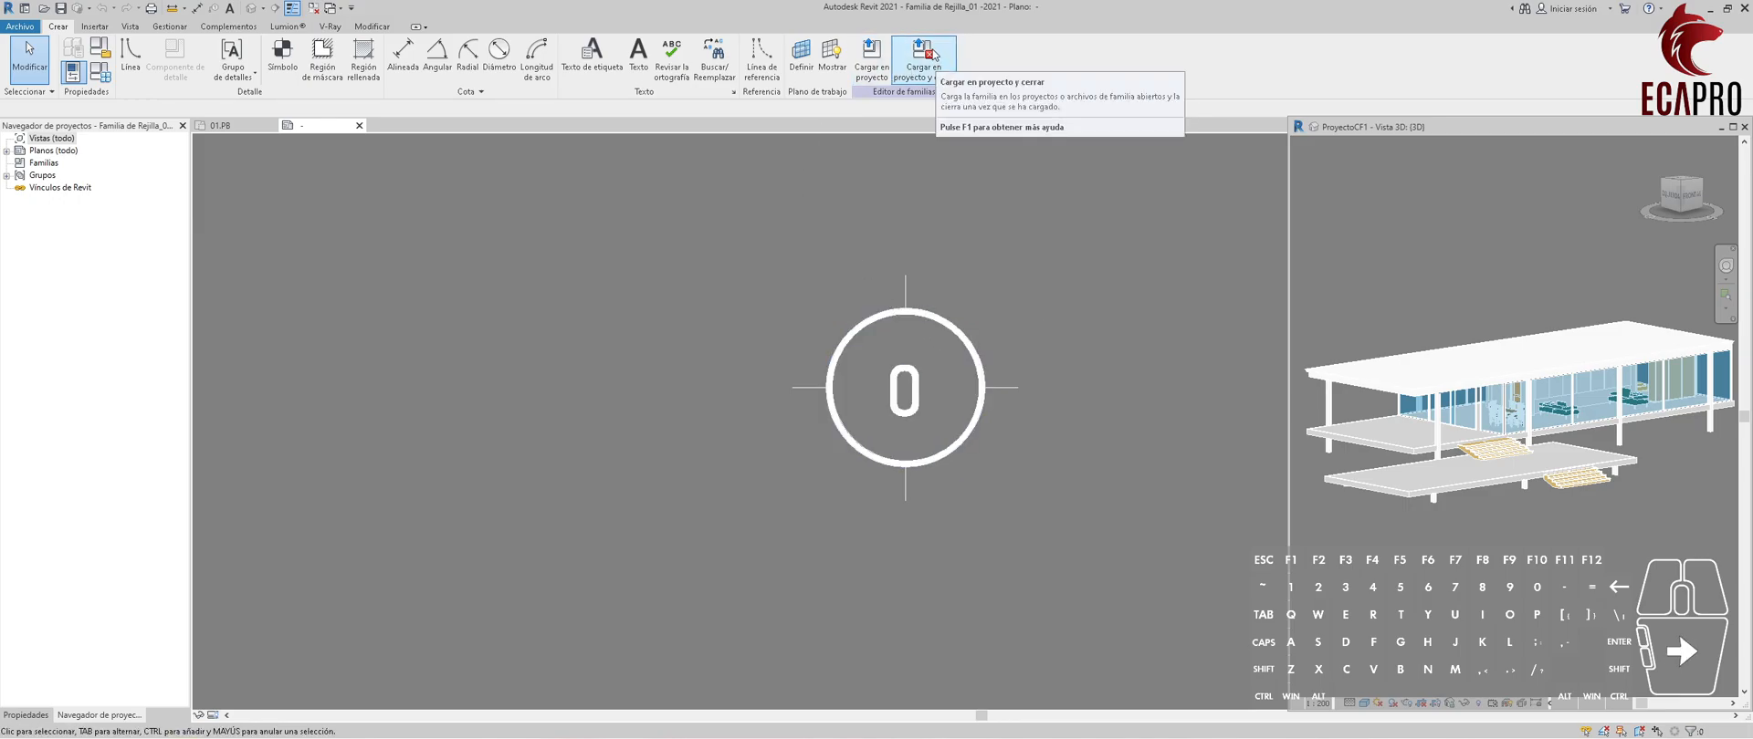
{"action": "left_click", "coordinate": [920, 54]}
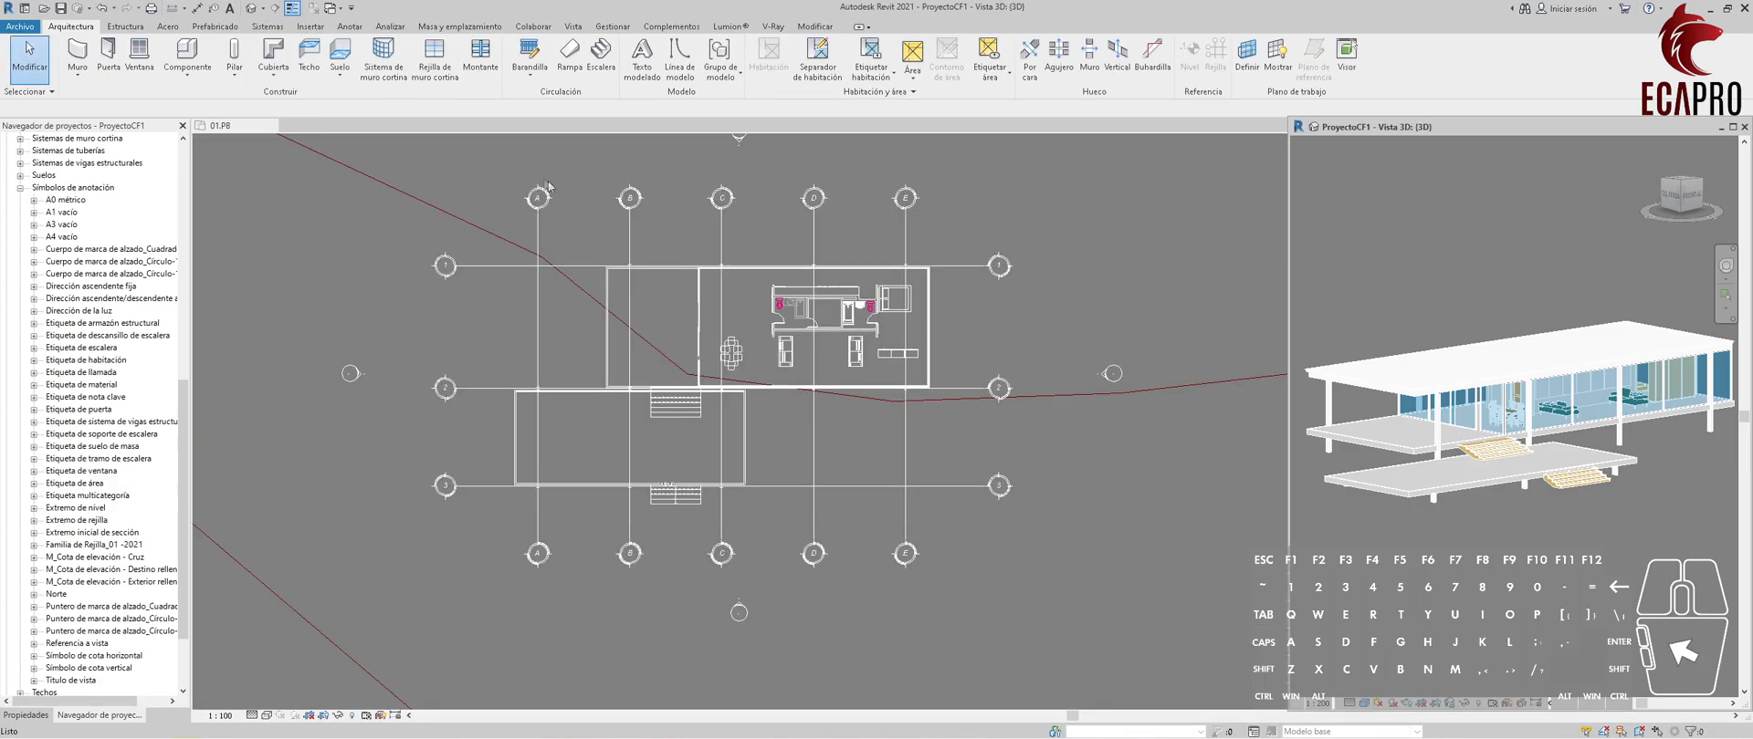
Open the type properties of grid A in the floor plan.
{"action": "scroll", "coordinate": [521, 164], "scroll_direction": "up", "scroll_amount": 3}
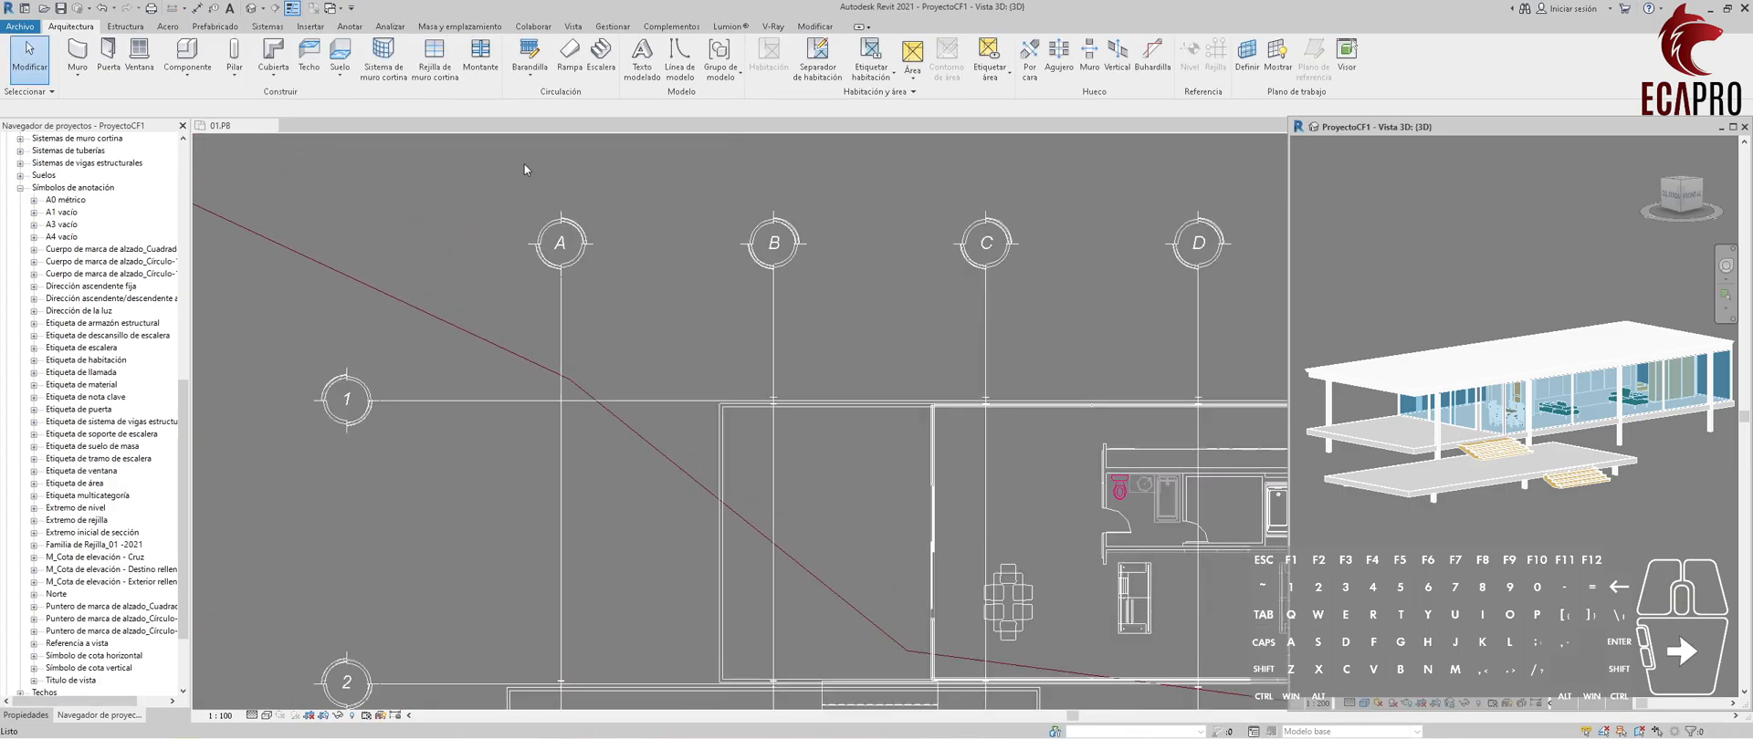
{"action": "left_click", "coordinate": [555, 221]}
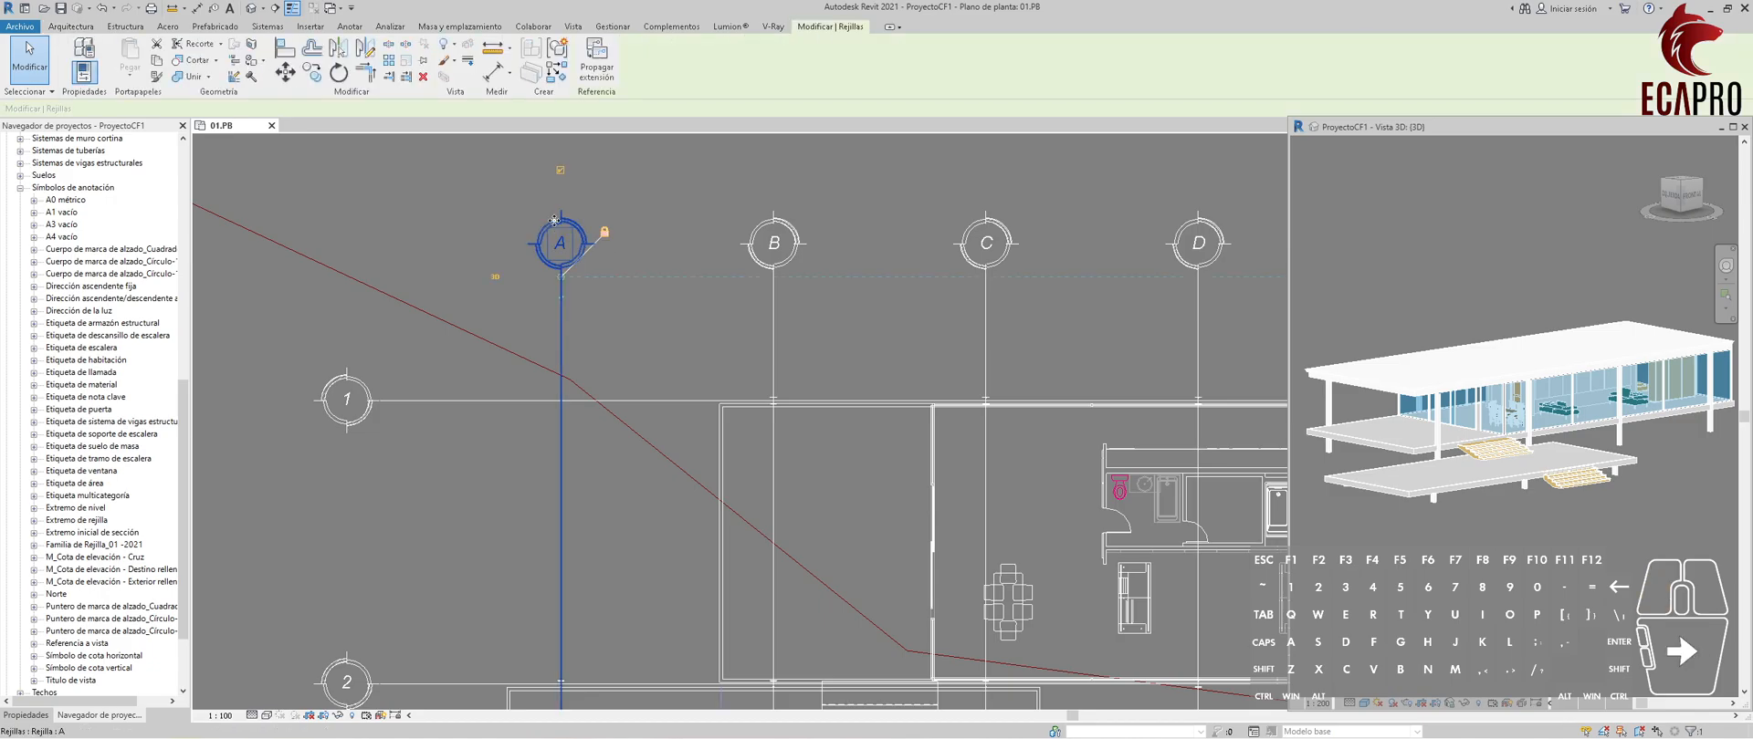
{"action": "left_click", "coordinate": [27, 716]}
{"action": "left_click", "coordinate": [159, 189]}
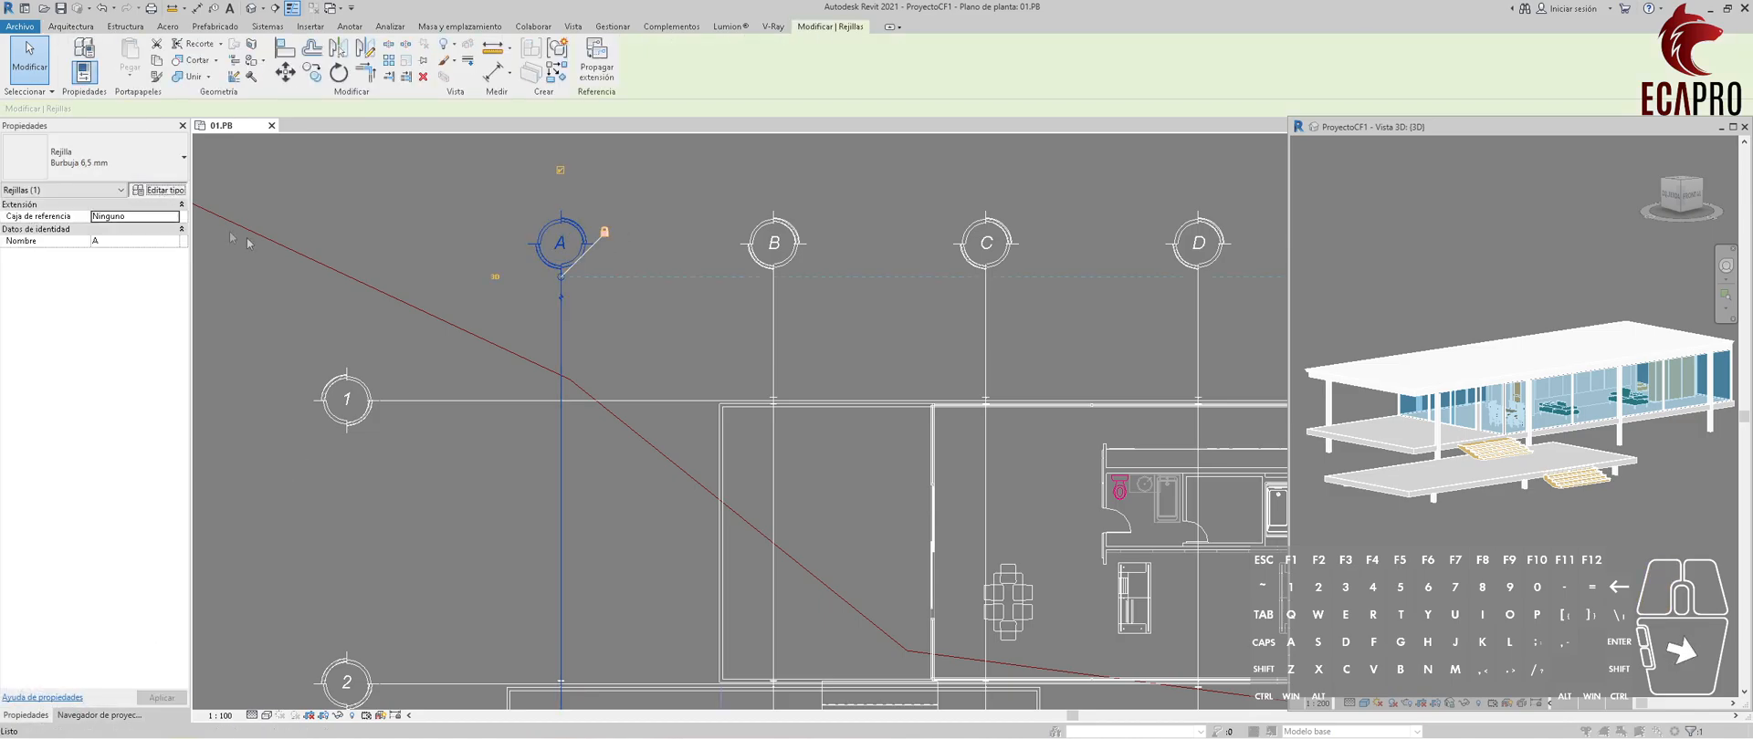
Apply Familia de Rejilla_01 -2021 as the symbol of the Burbuja 6,5 mm grid type.
{"action": "left_click", "coordinate": [1271, 274]}
{"action": "left_click", "coordinate": [1275, 269]}
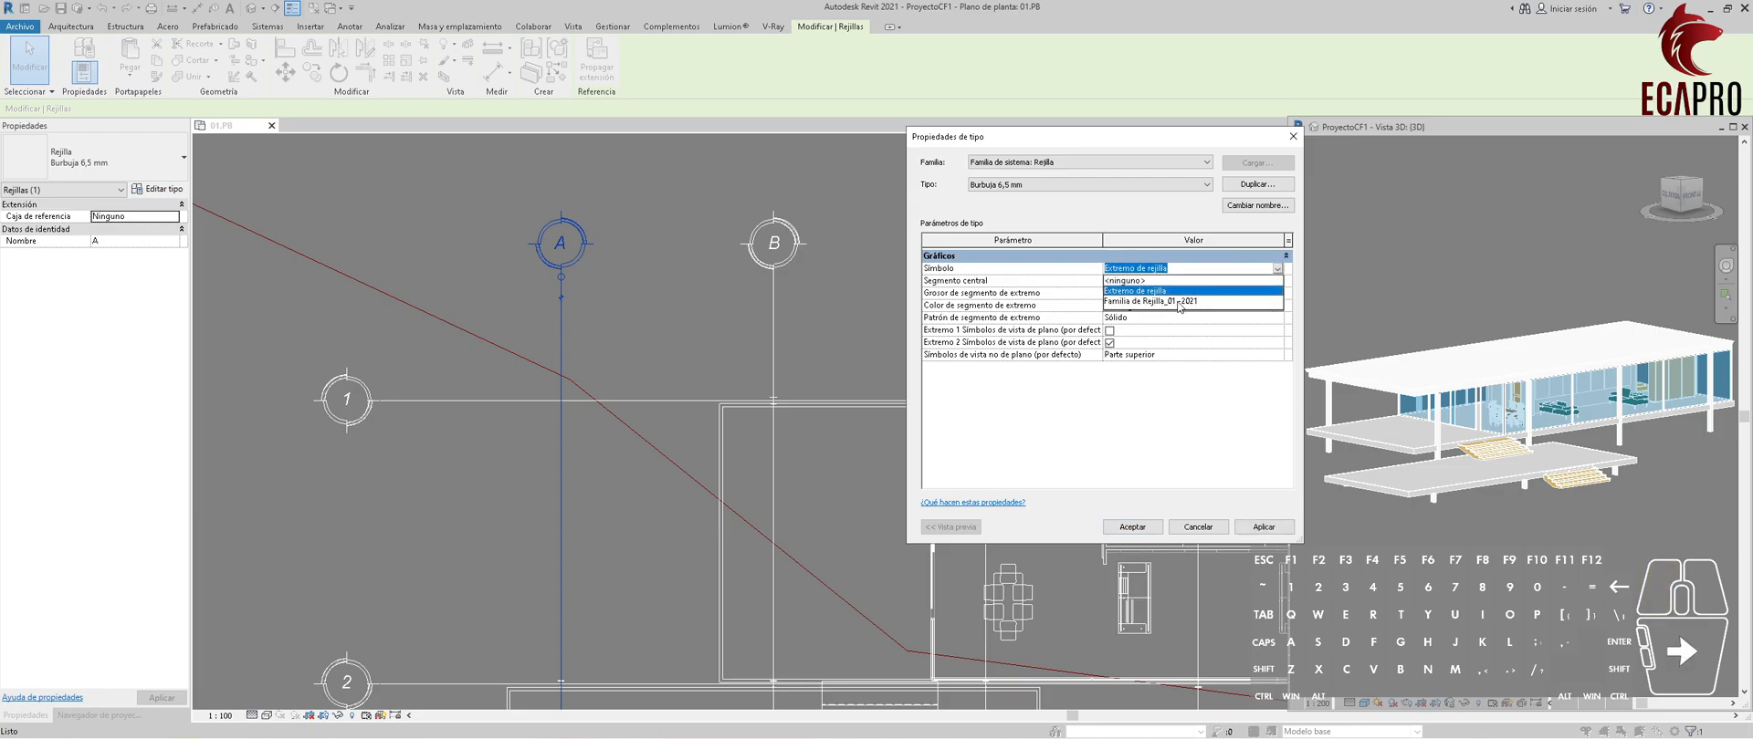
{"action": "left_click", "coordinate": [1179, 301]}
{"action": "left_click", "coordinate": [1261, 527]}
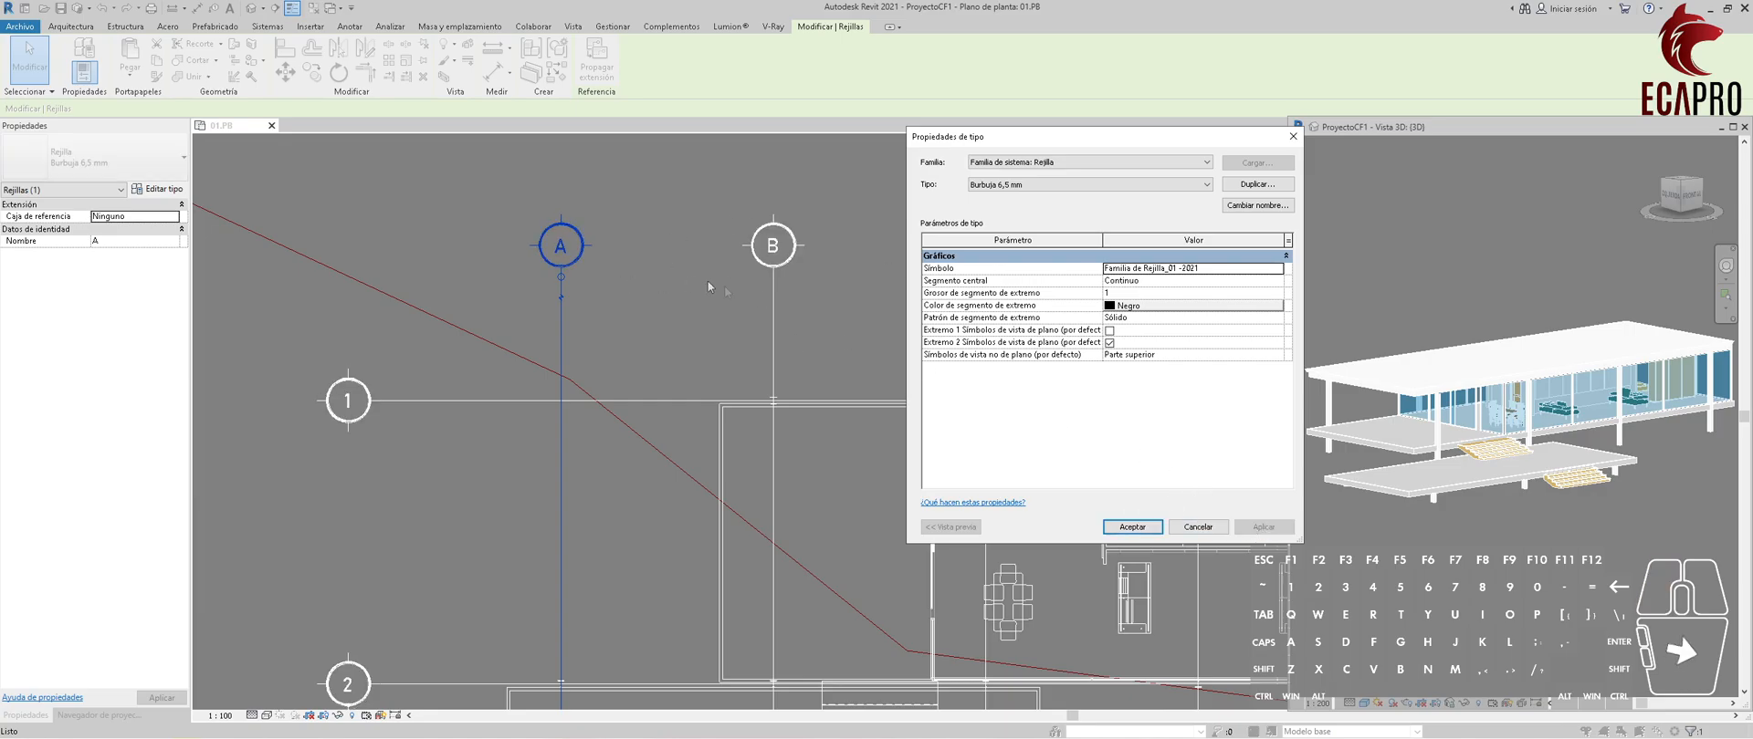
Restore Extremo de rejilla as the symbol of the Burbuja 6,5 mm grid type.
{"action": "left_click", "coordinate": [1278, 268]}
{"action": "left_click", "coordinate": [1197, 289]}
{"action": "left_click", "coordinate": [1263, 529]}
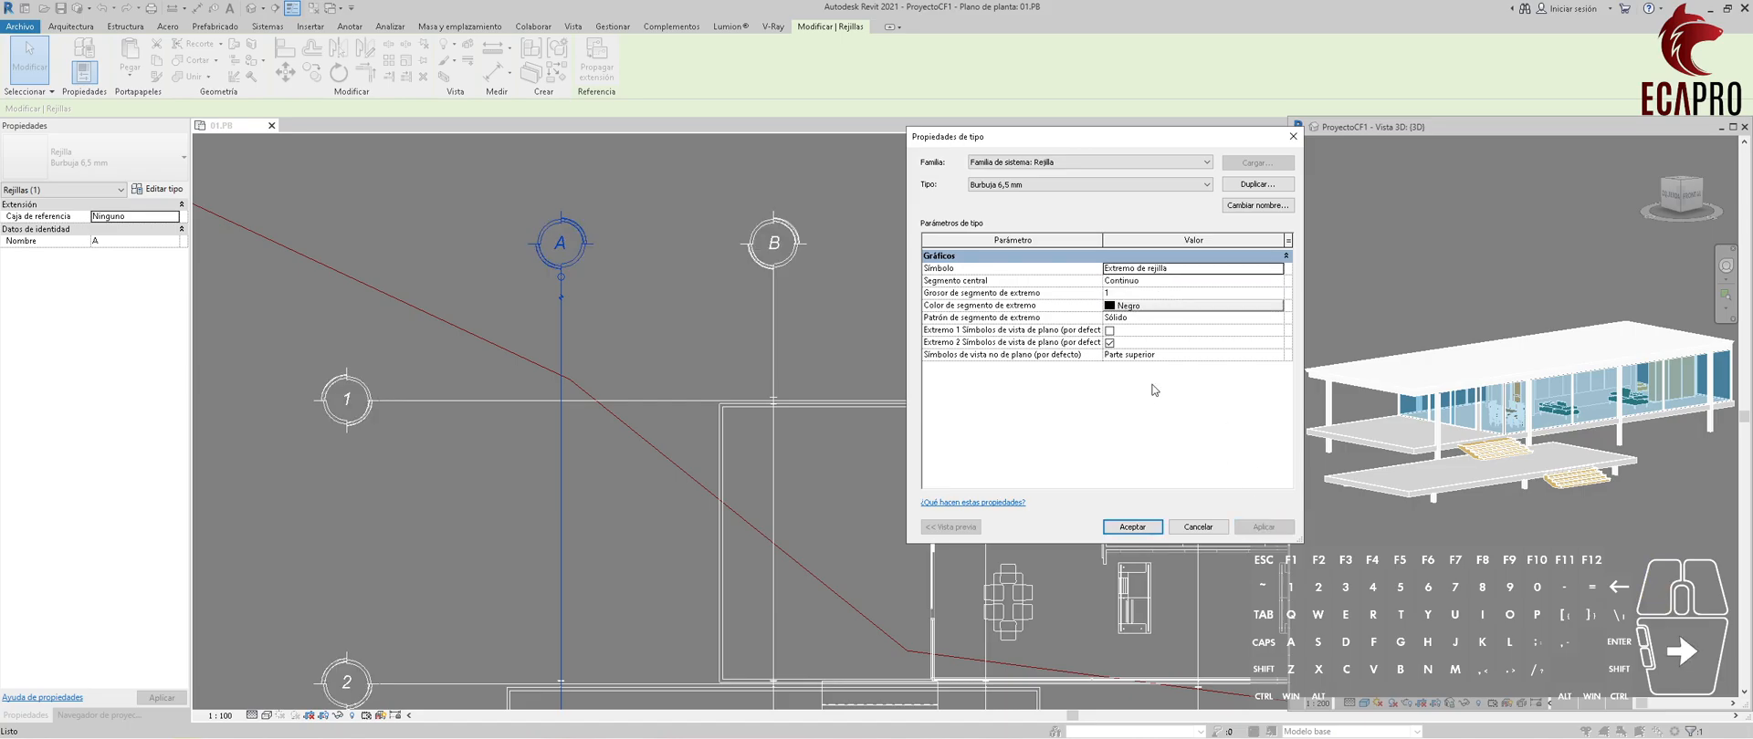
Apply the Trazo punto line pattern to the grid type's end segments.
{"action": "left_click_drag", "start_coordinate": [1086, 137], "coordinate": [1227, 119]}
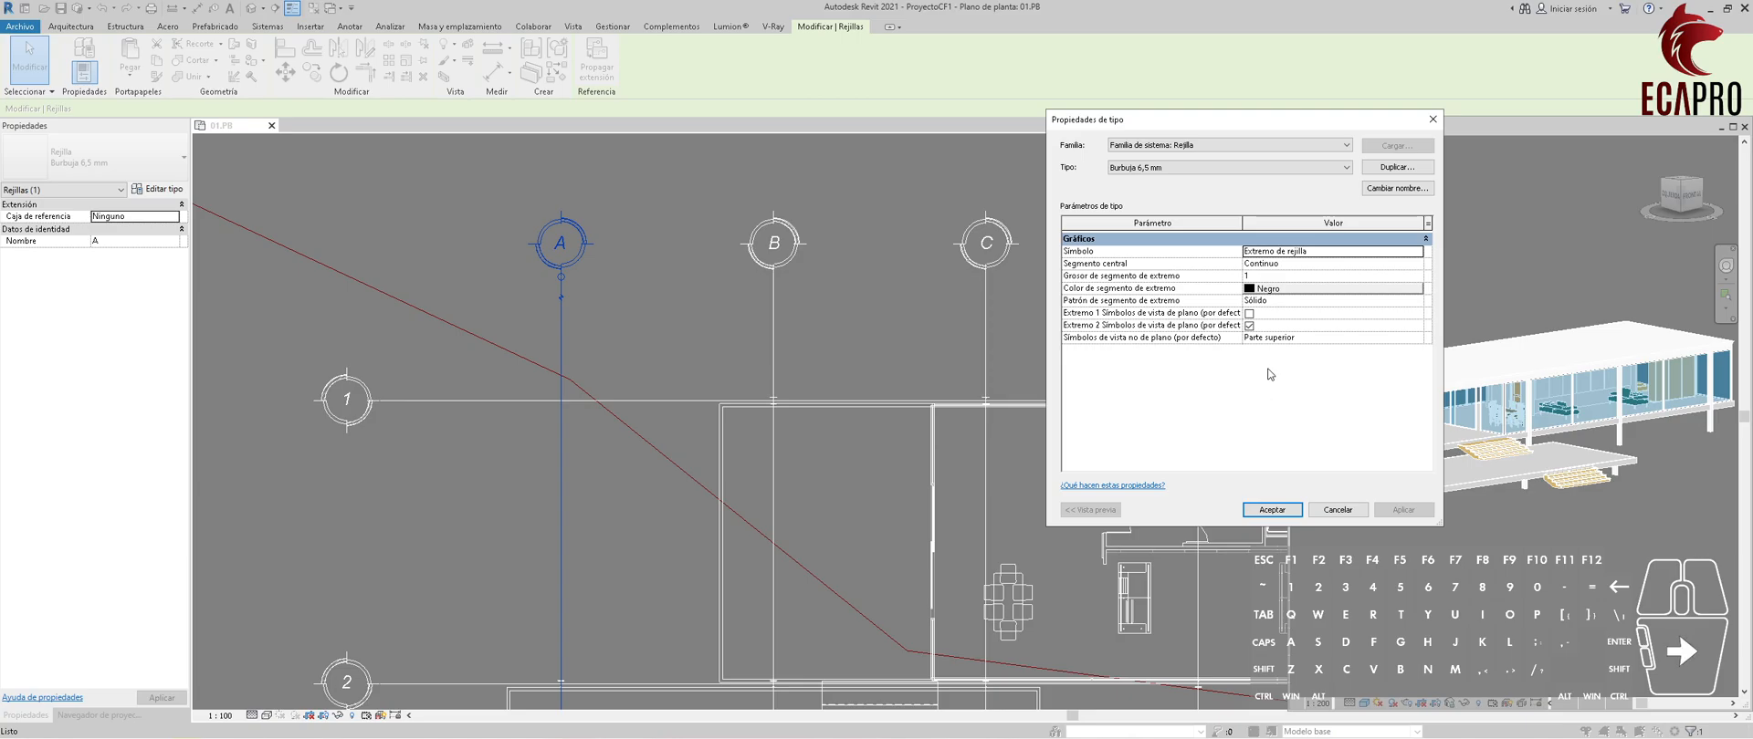
{"action": "left_click", "coordinate": [1279, 302]}
{"action": "left_click", "coordinate": [1417, 301]}
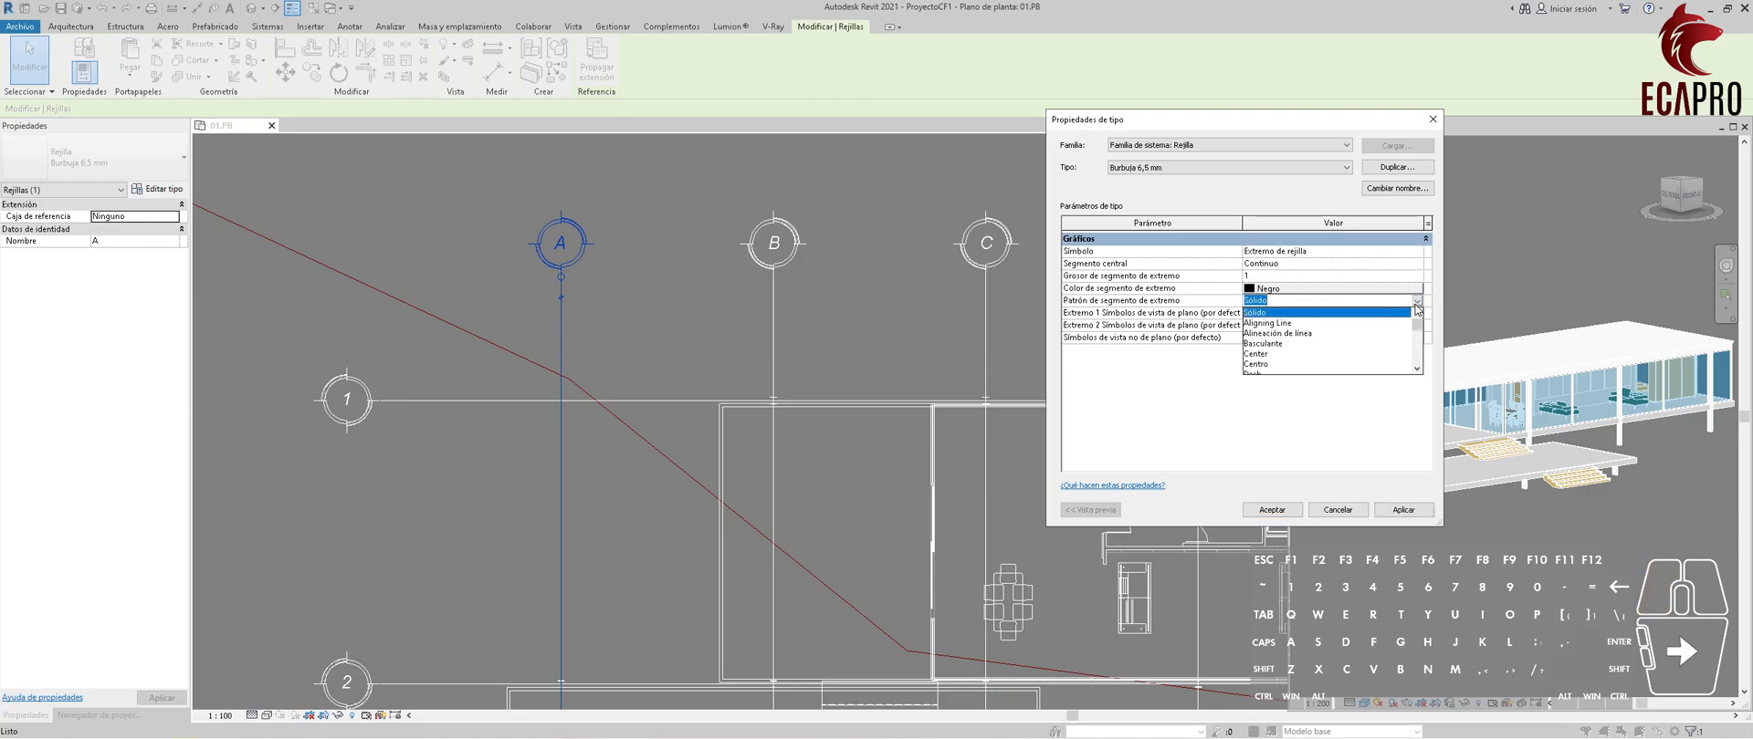
{"action": "scroll", "coordinate": [1360, 340], "scroll_direction": "down", "scroll_amount": 2}
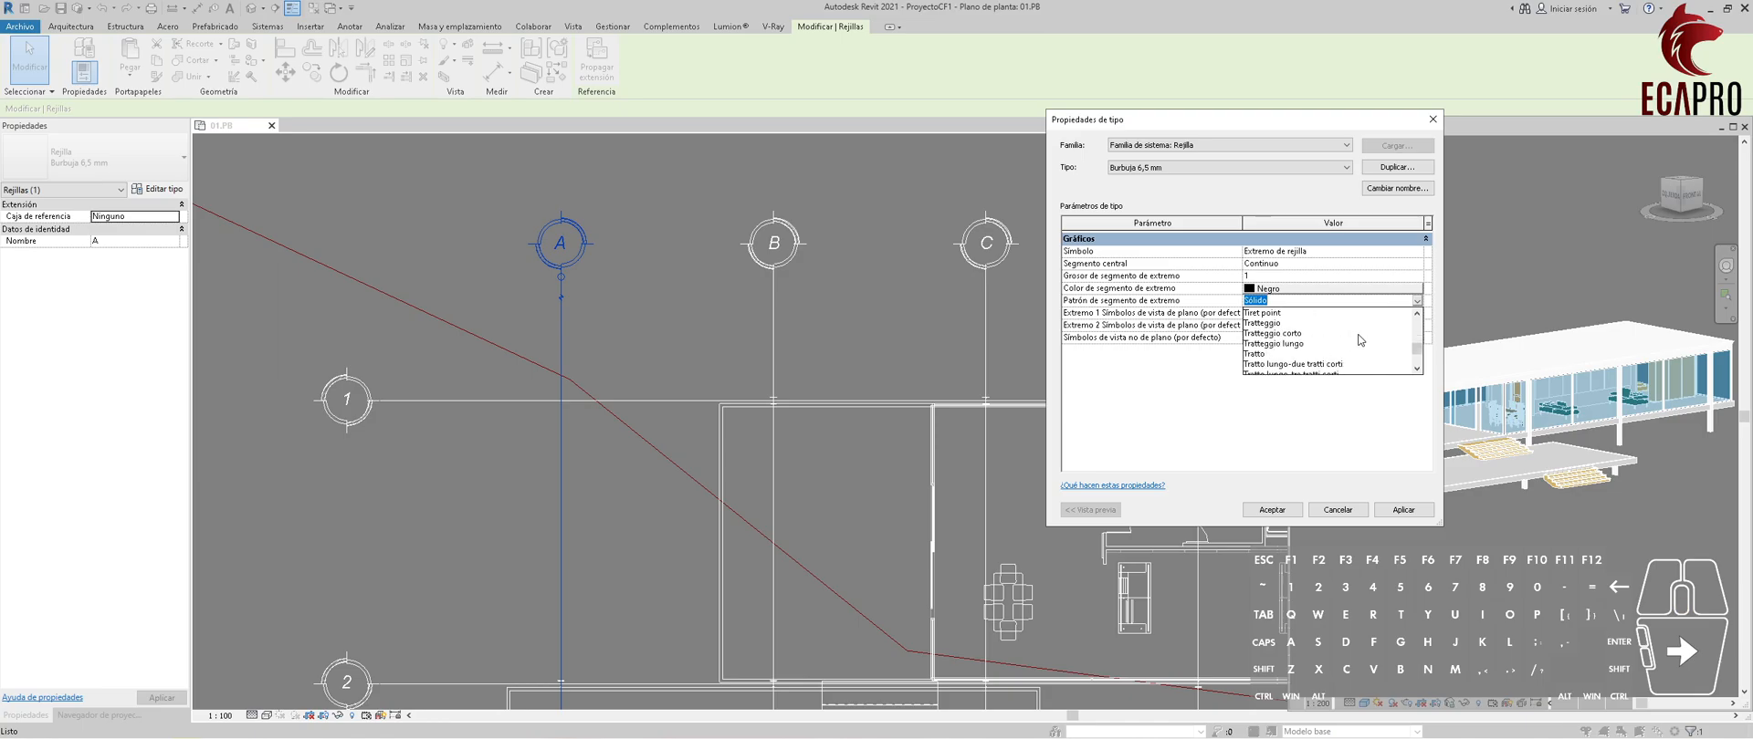
{"action": "left_click", "coordinate": [1296, 340]}
{"action": "left_click", "coordinate": [1402, 507]}
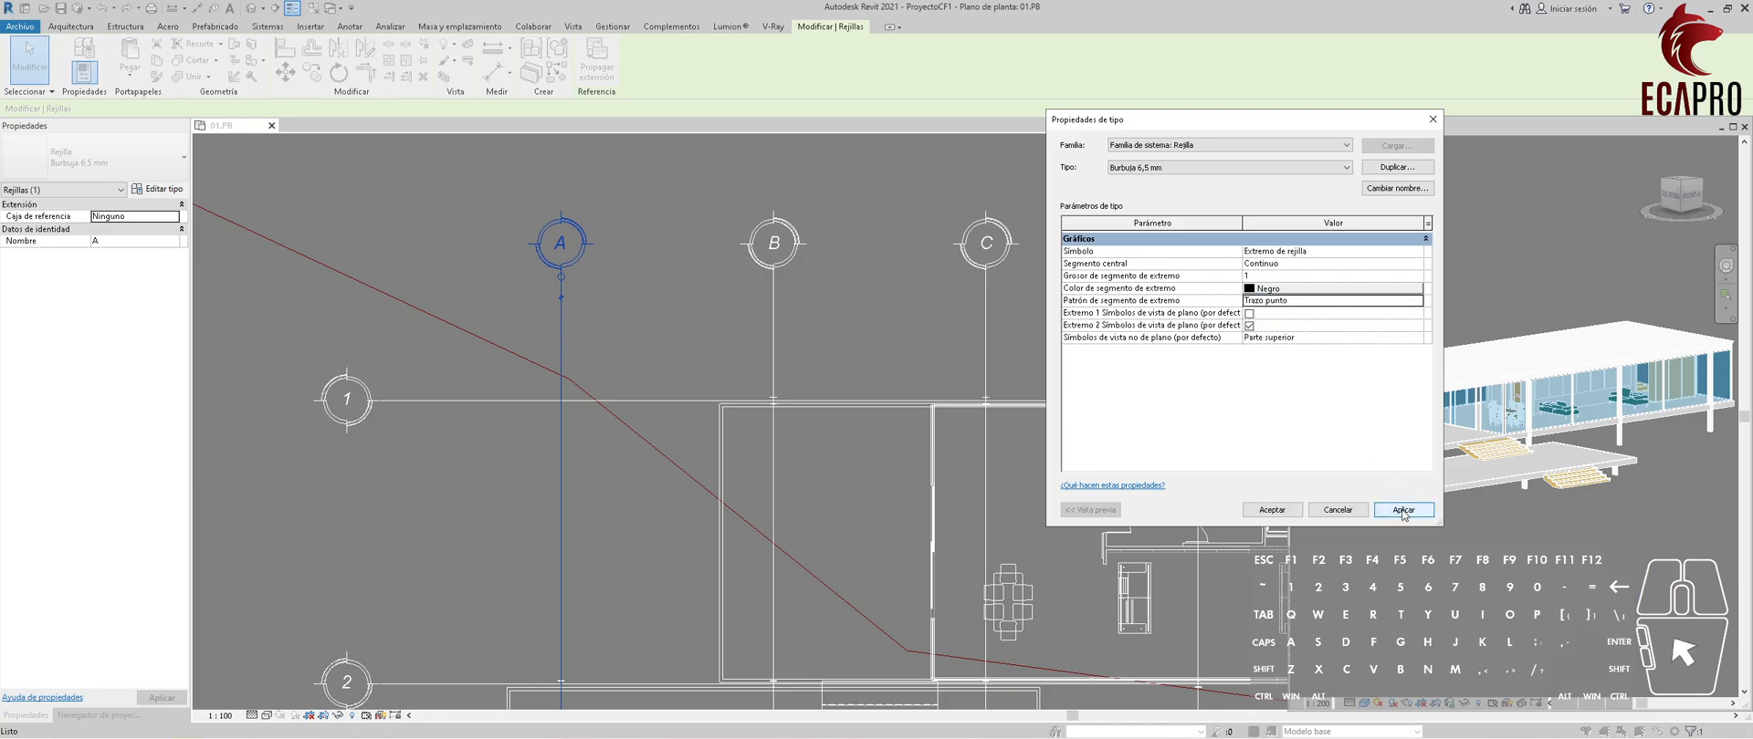
Set the grid type's end segment pattern to Trazo punto punto and apply it.
{"action": "left_click", "coordinate": [1417, 301]}
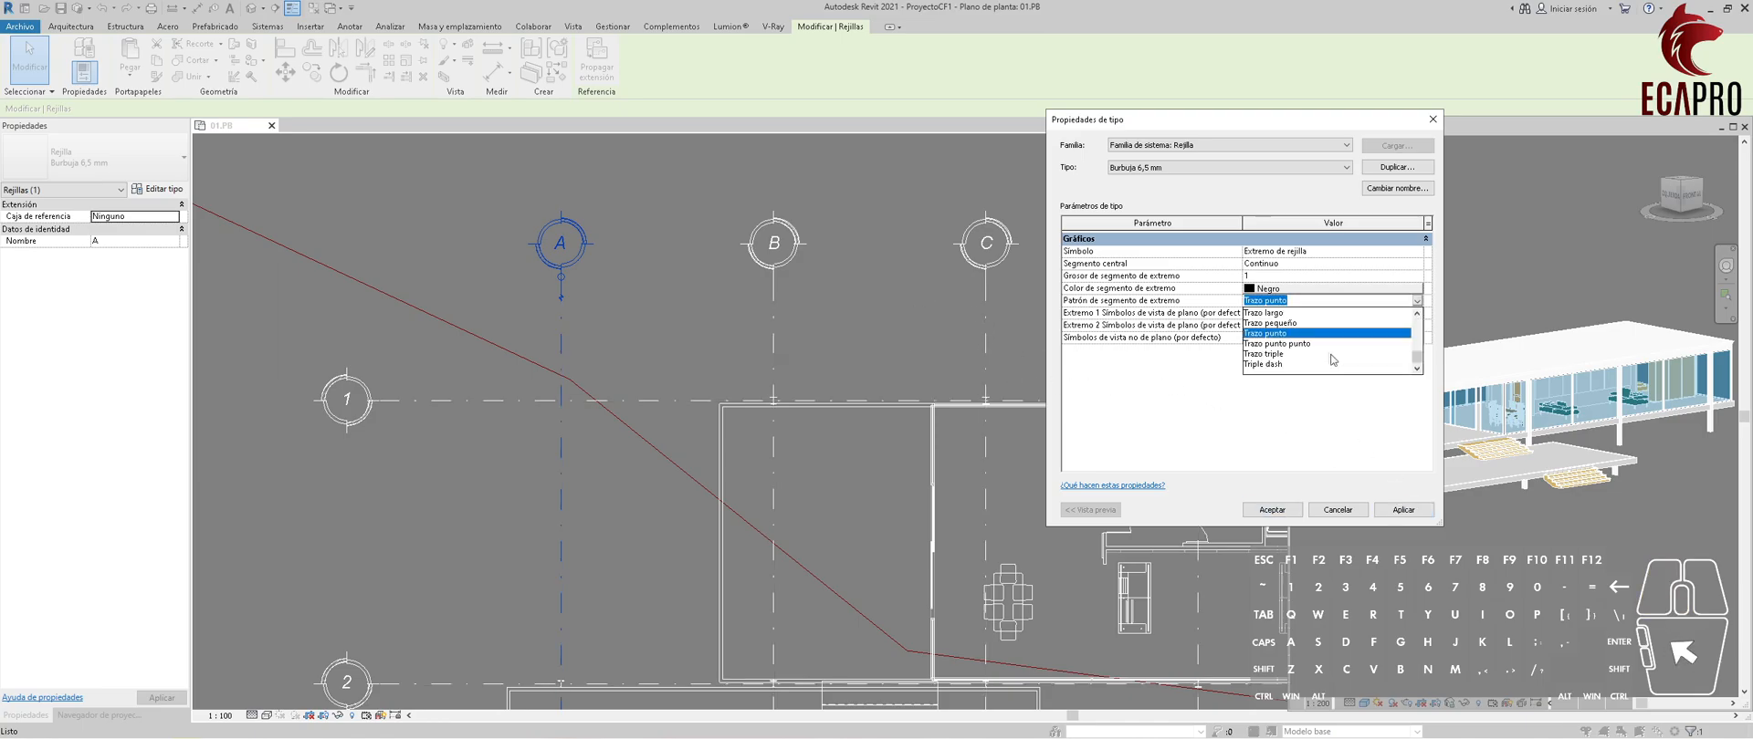
{"action": "left_click", "coordinate": [1314, 346]}
{"action": "left_click", "coordinate": [1411, 511]}
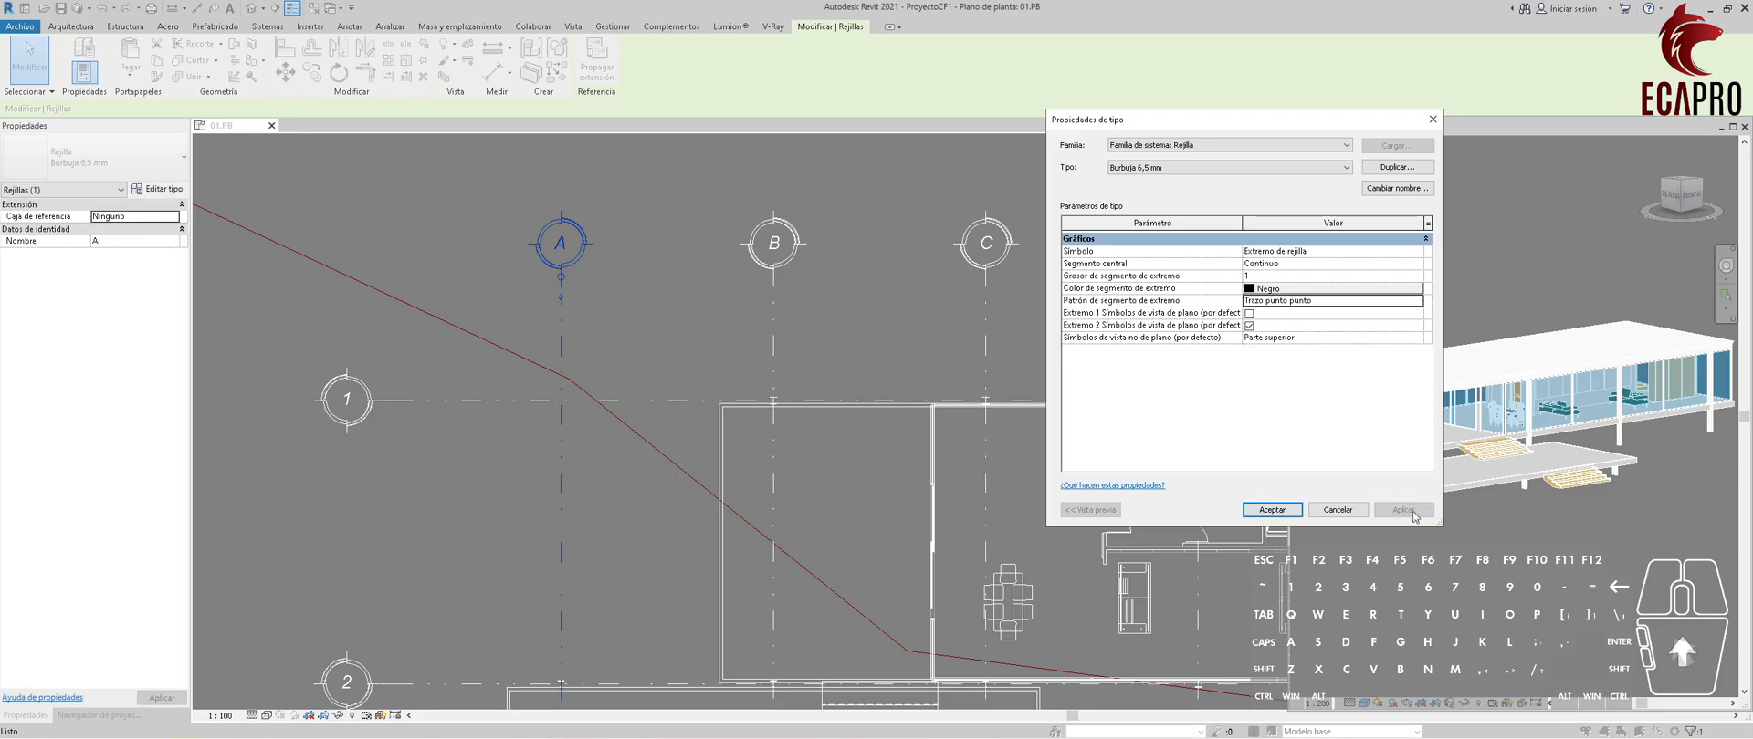
Set the grid type's end segment color to gray RGB 128-128-128 and apply it.
{"action": "left_click", "coordinate": [1278, 289]}
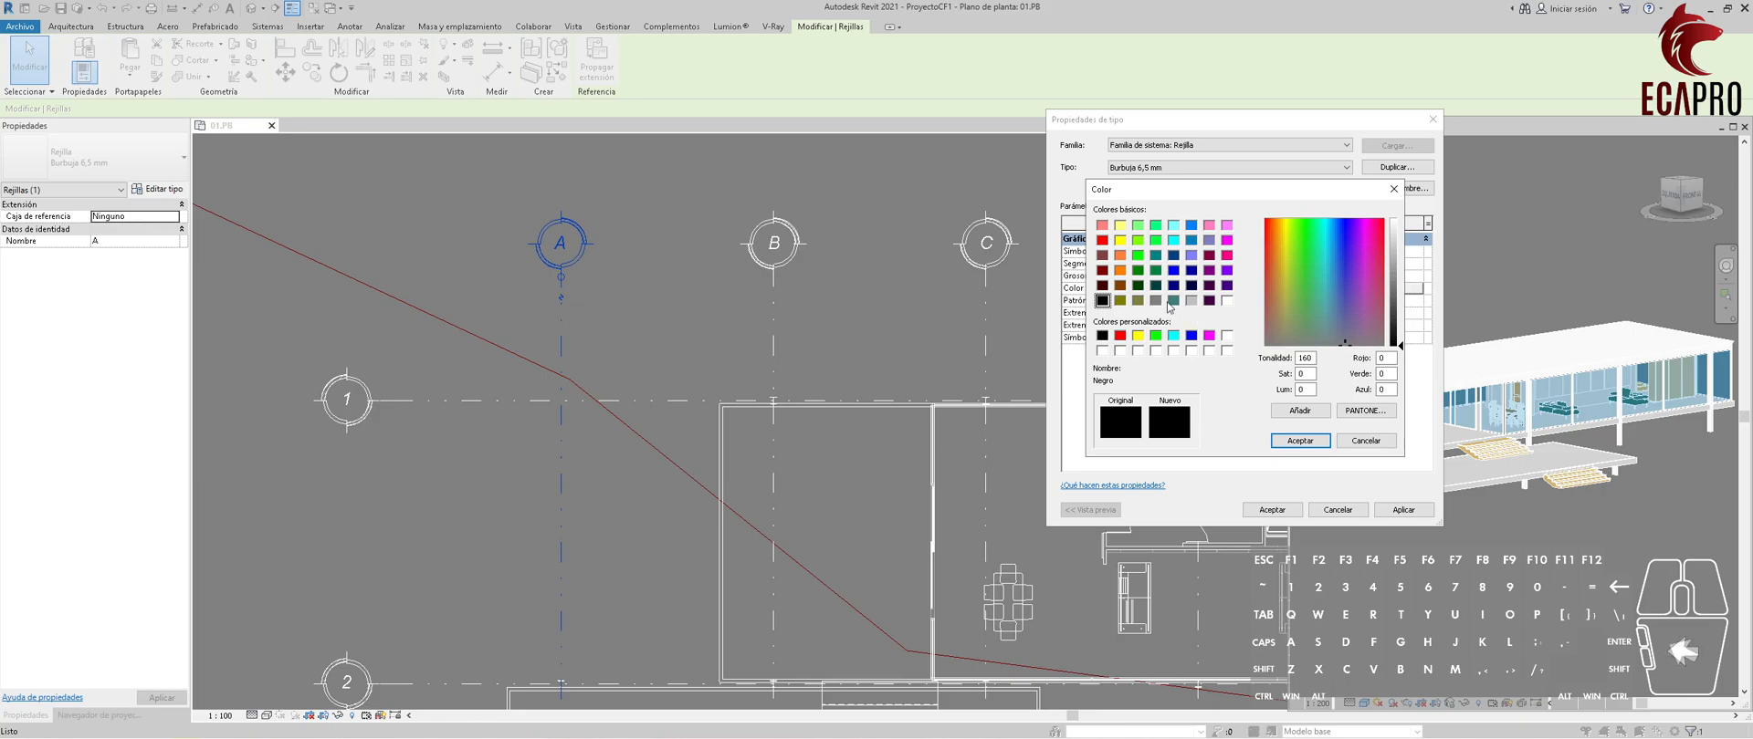
{"action": "left_click", "coordinate": [1156, 300]}
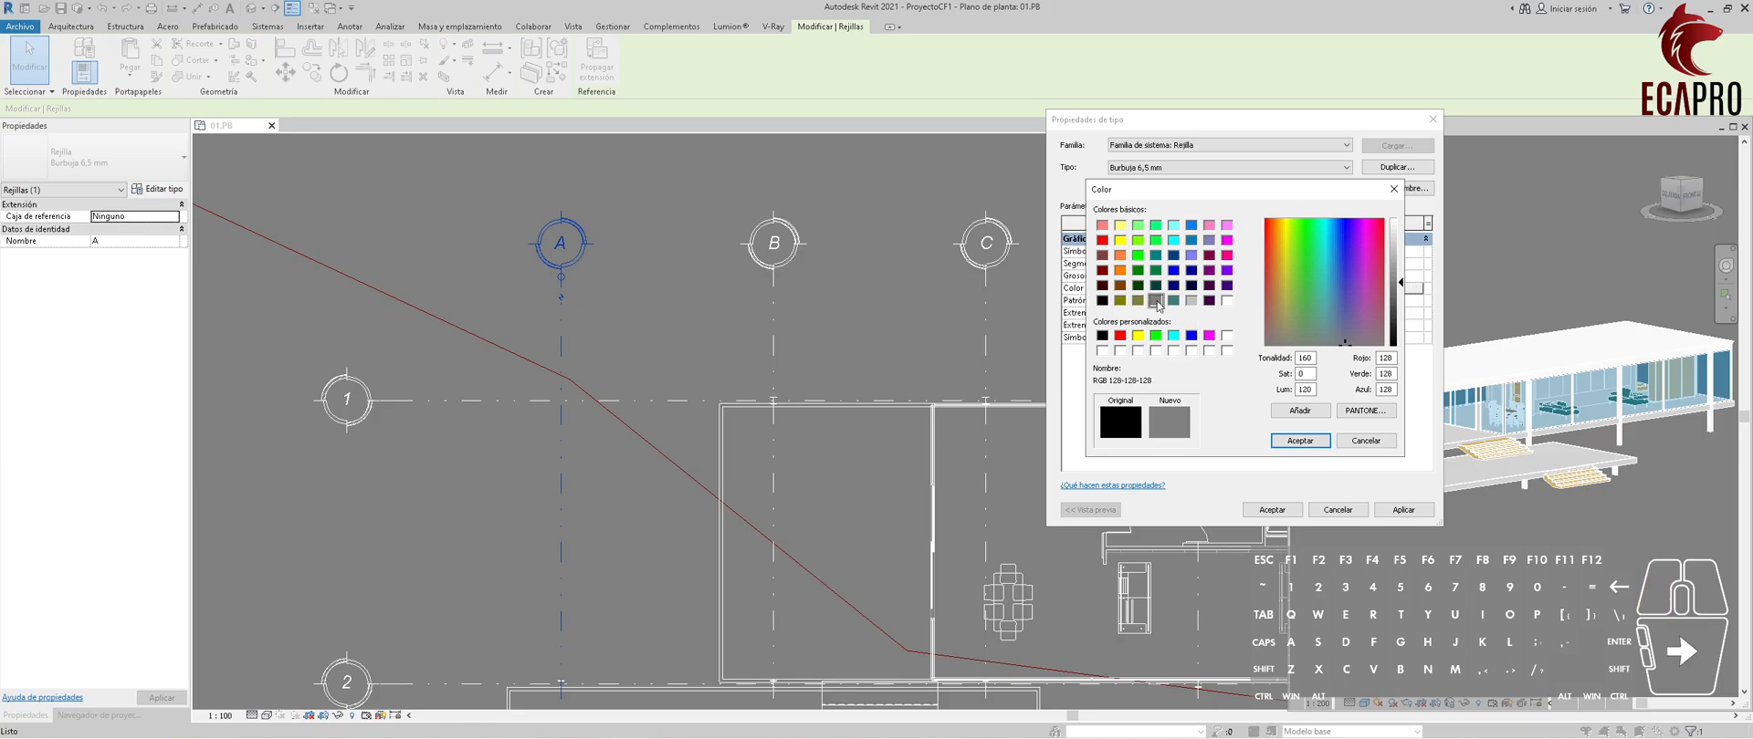
{"action": "left_click", "coordinate": [1299, 440]}
{"action": "left_click", "coordinate": [1403, 509]}
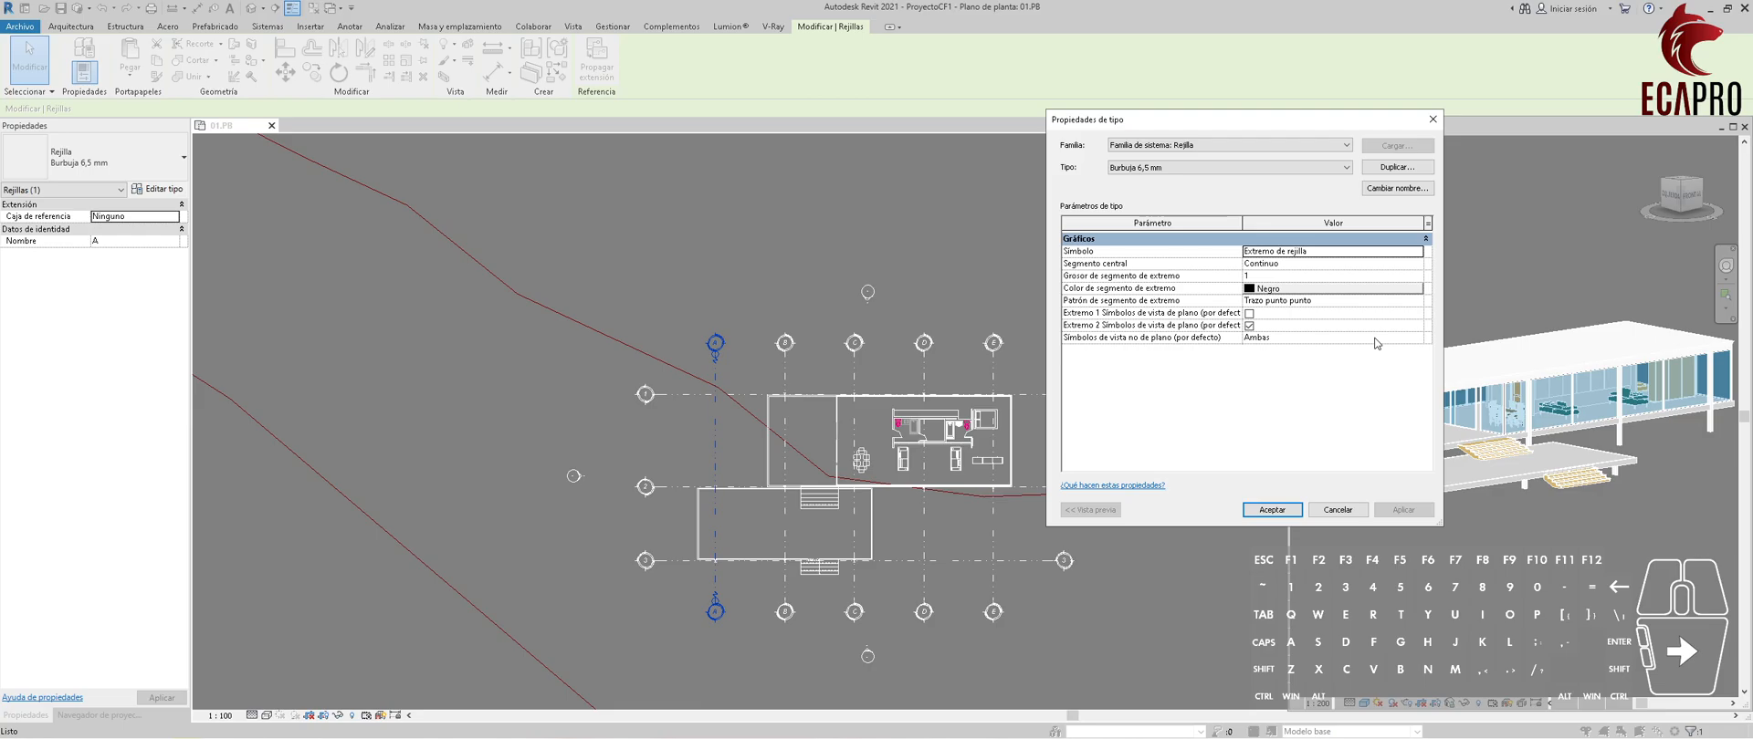
Accept the grid type's property changes.
{"action": "left_click", "coordinate": [1269, 510]}
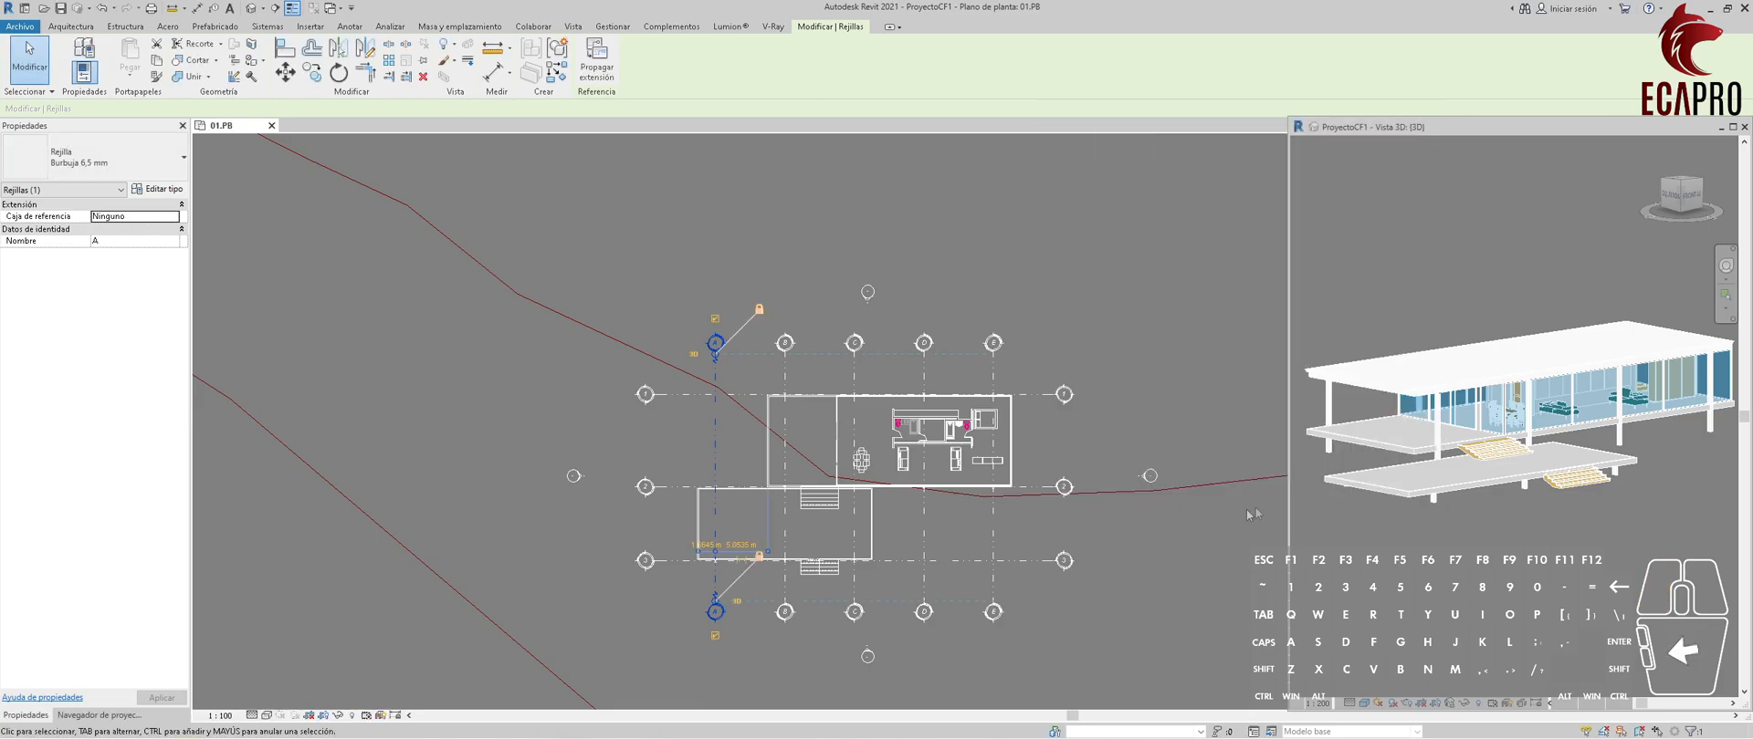
Add an elbow to the upper end of grid A and offset its bubble away from grid B's bubble.
{"action": "scroll", "coordinate": [861, 388], "scroll_direction": "up", "scroll_amount": 4}
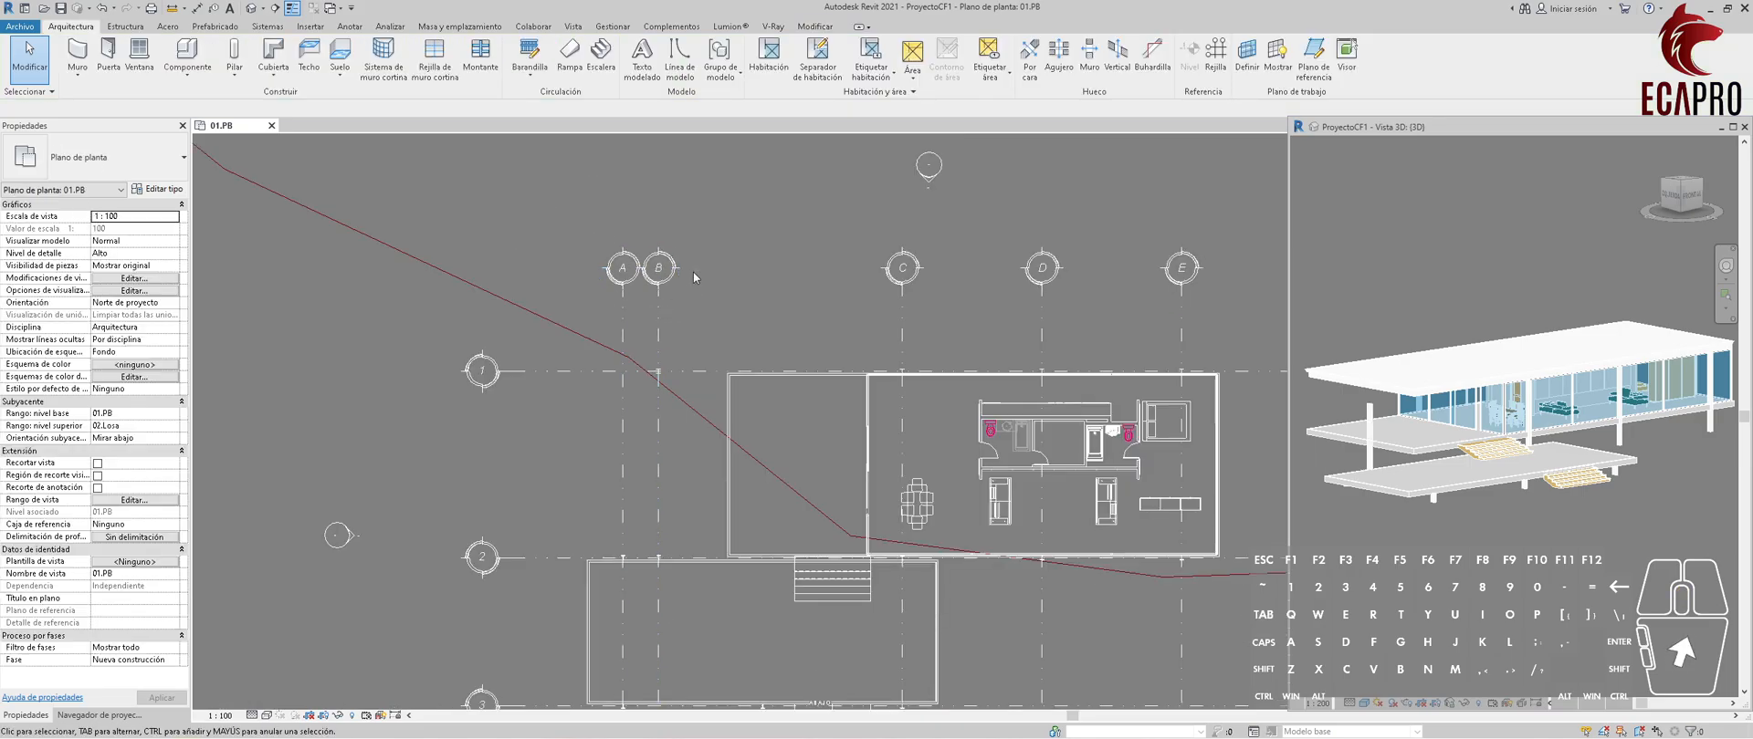
{"action": "scroll", "coordinate": [589, 227], "scroll_direction": "up", "scroll_amount": 3}
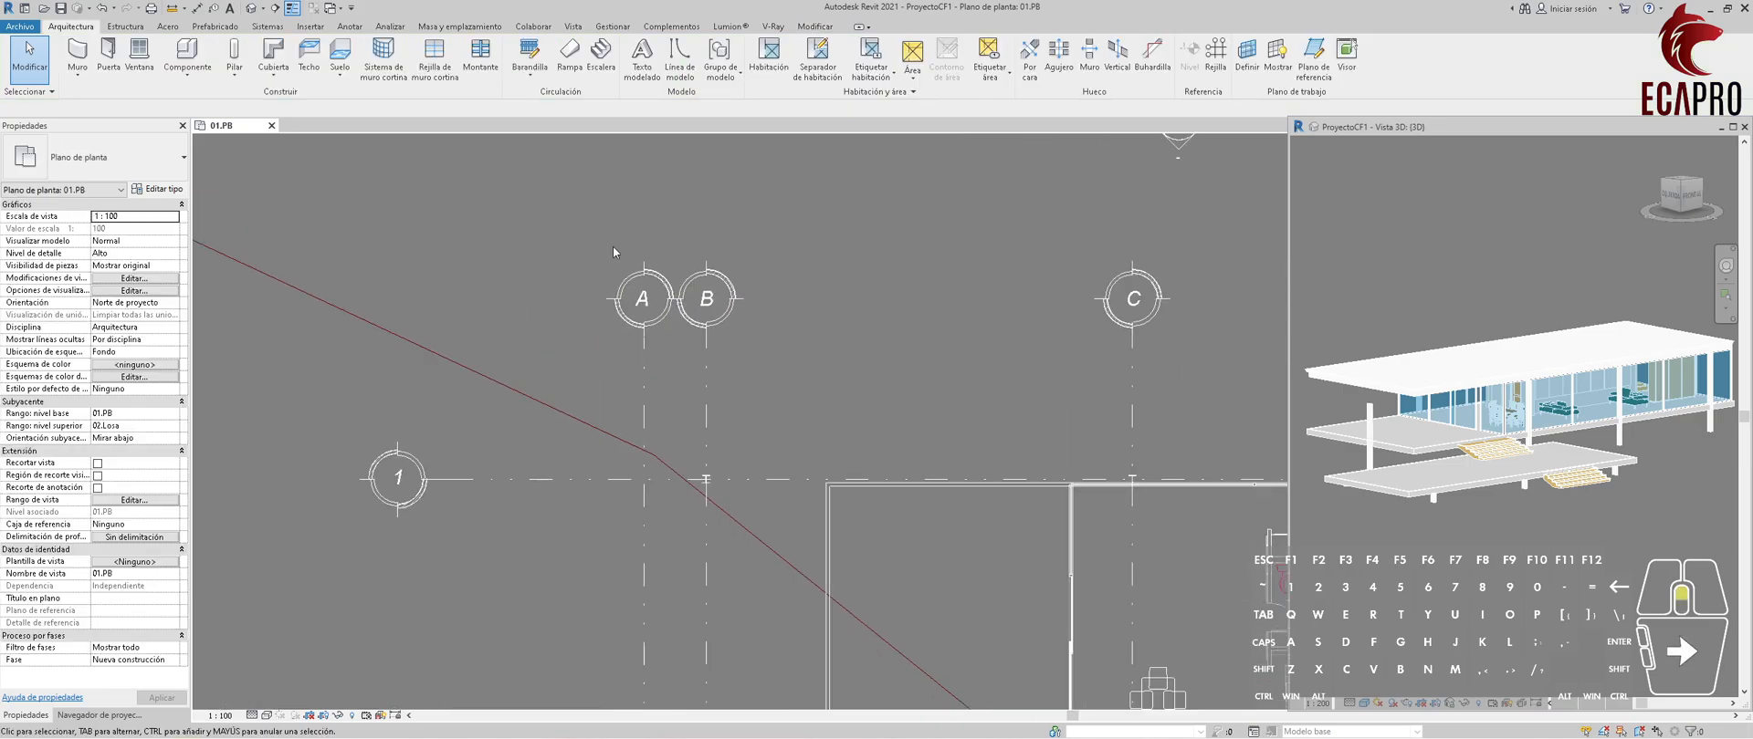
{"action": "left_click", "coordinate": [642, 330]}
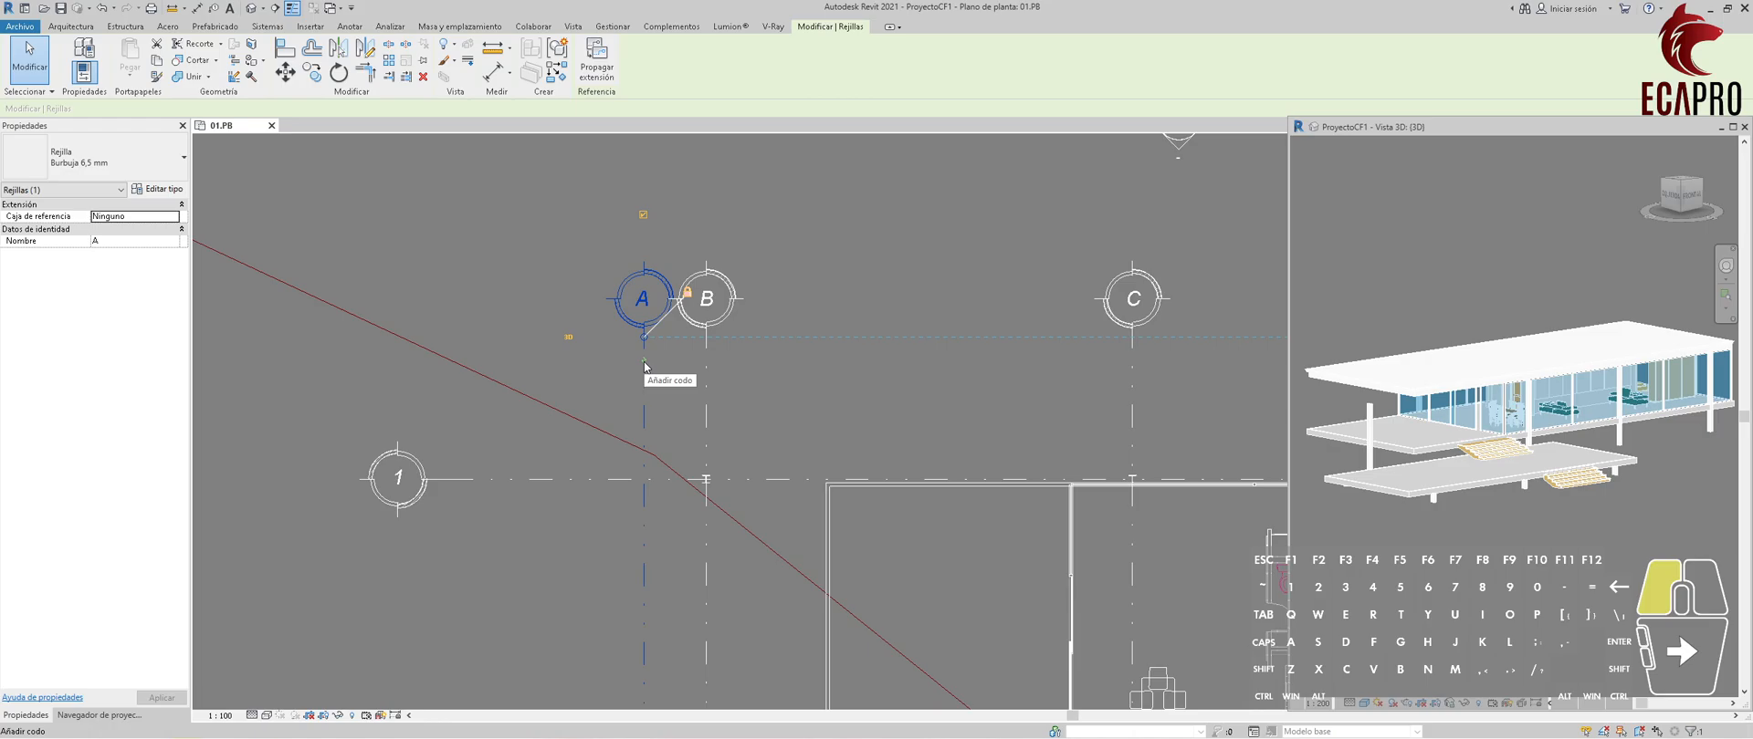
{"action": "left_click", "coordinate": [645, 367]}
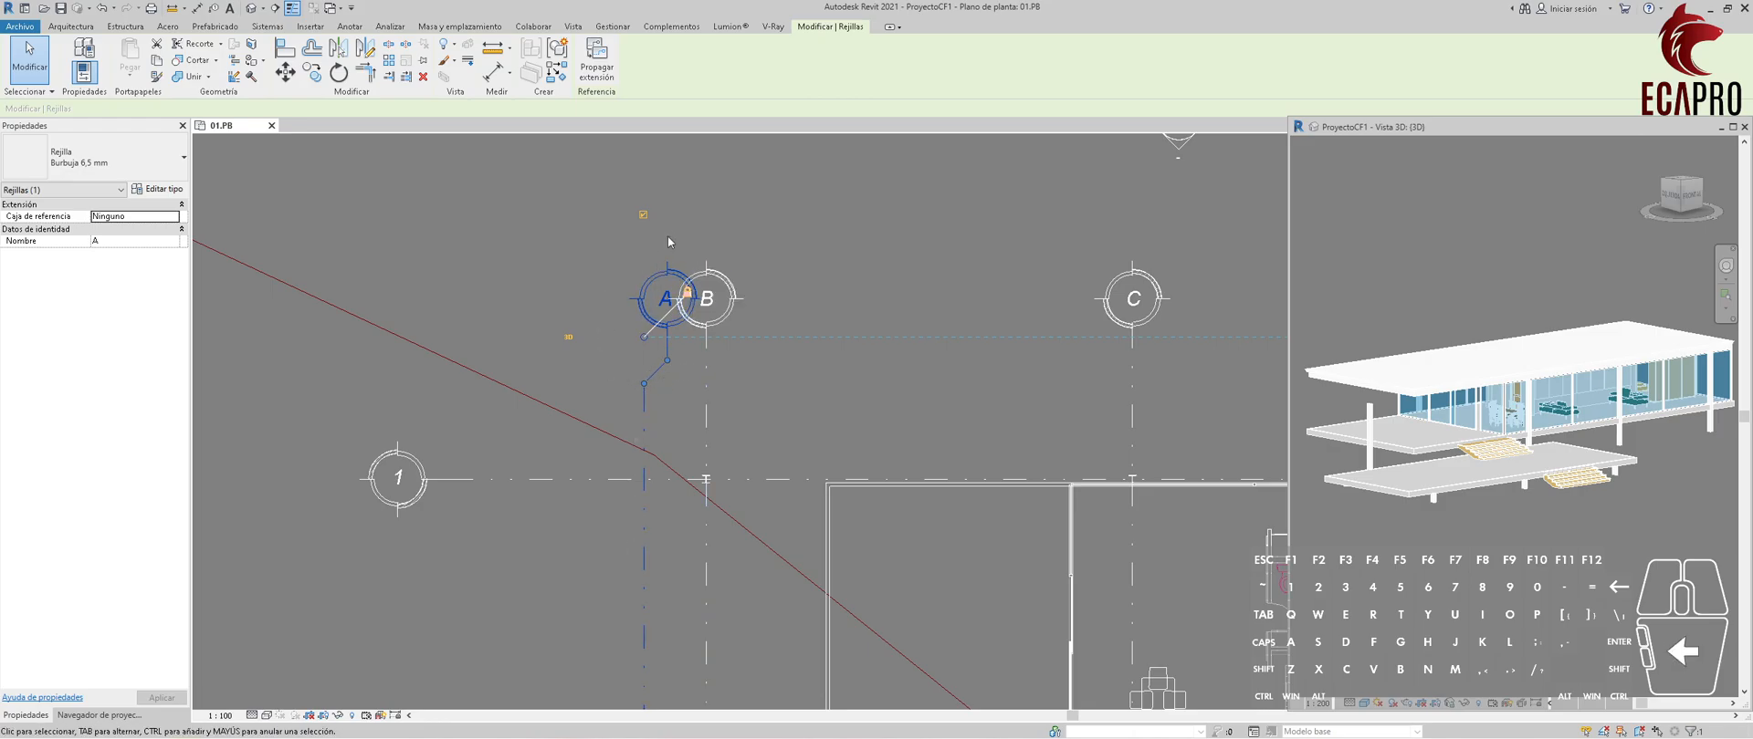
{"action": "left_click_drag", "start_coordinate": [671, 358], "coordinate": [570, 363]}
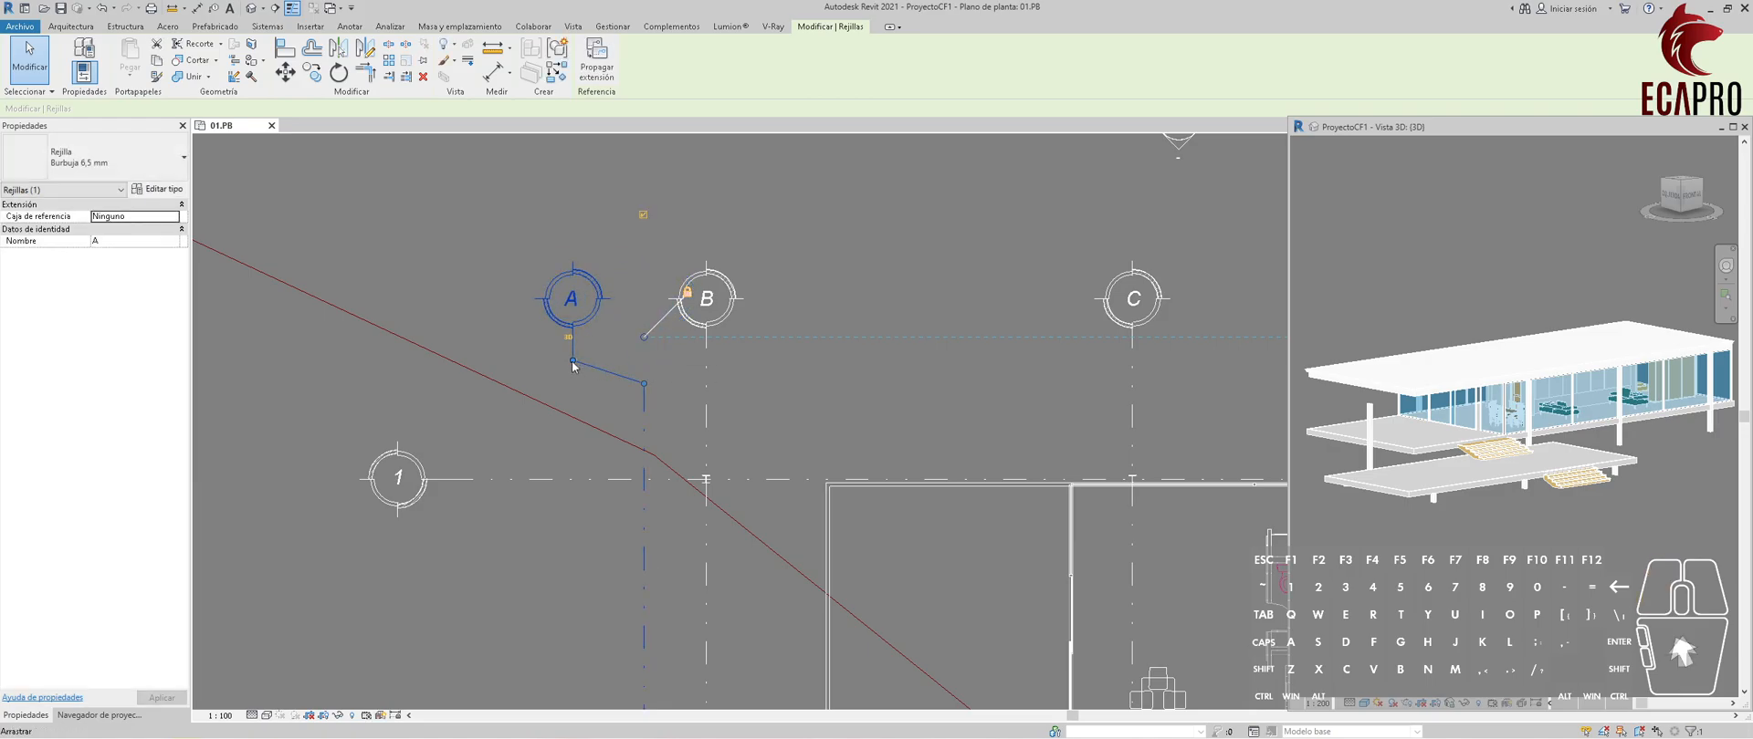
Add an elbow to the upper end of grid B and offset its bubble away from grid A's bubble.
{"action": "left_click", "coordinate": [705, 348]}
{"action": "left_click", "coordinate": [707, 359]}
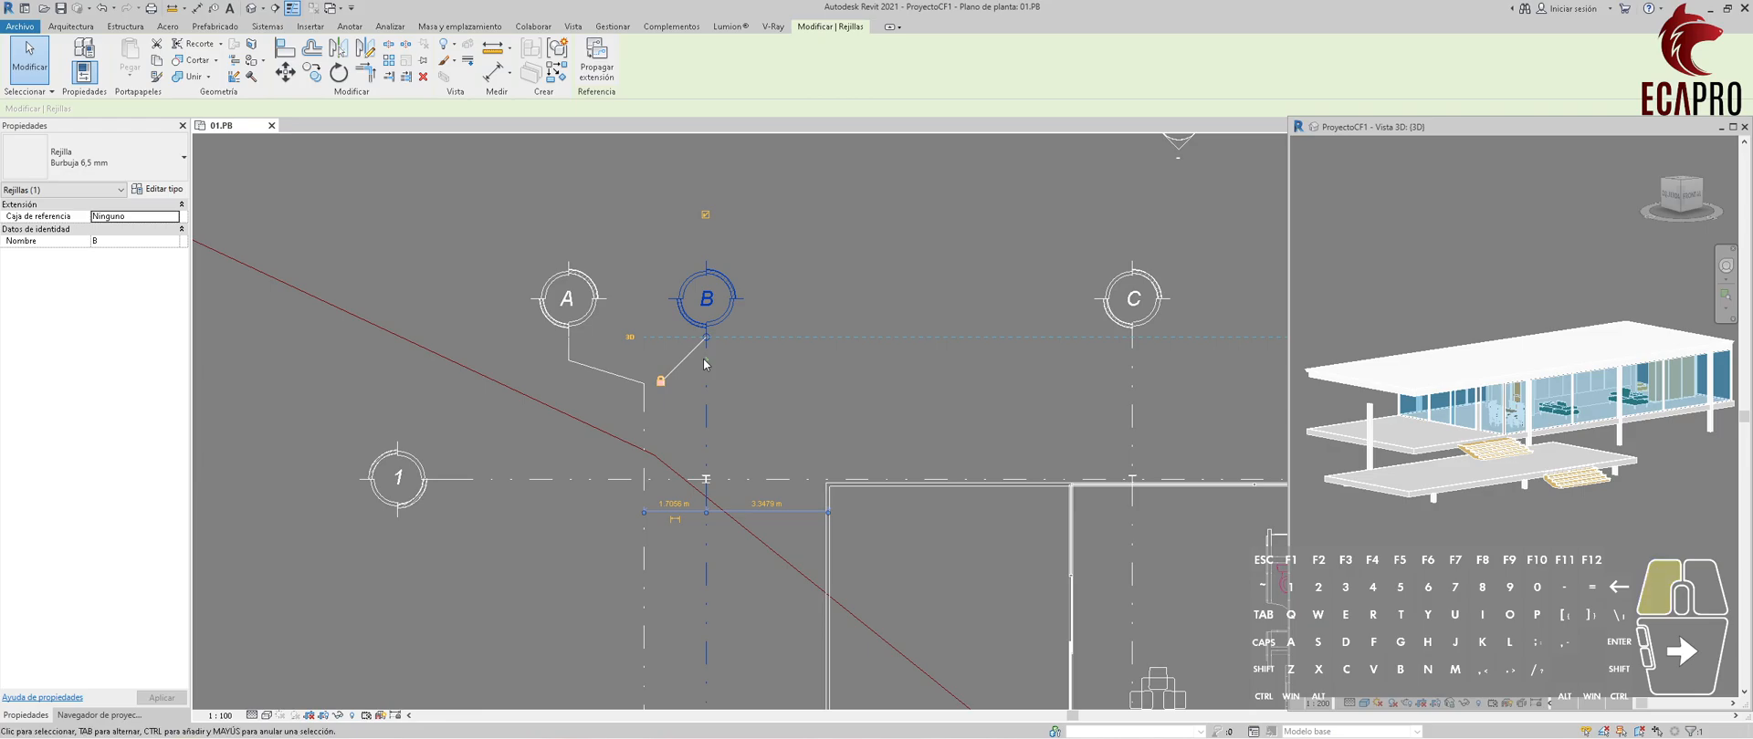
{"action": "left_click_drag", "start_coordinate": [693, 363], "coordinate": [750, 374]}
{"action": "left_click", "coordinate": [776, 384]}
{"action": "scroll", "coordinate": [775, 384], "scroll_direction": "down", "scroll_amount": 4}
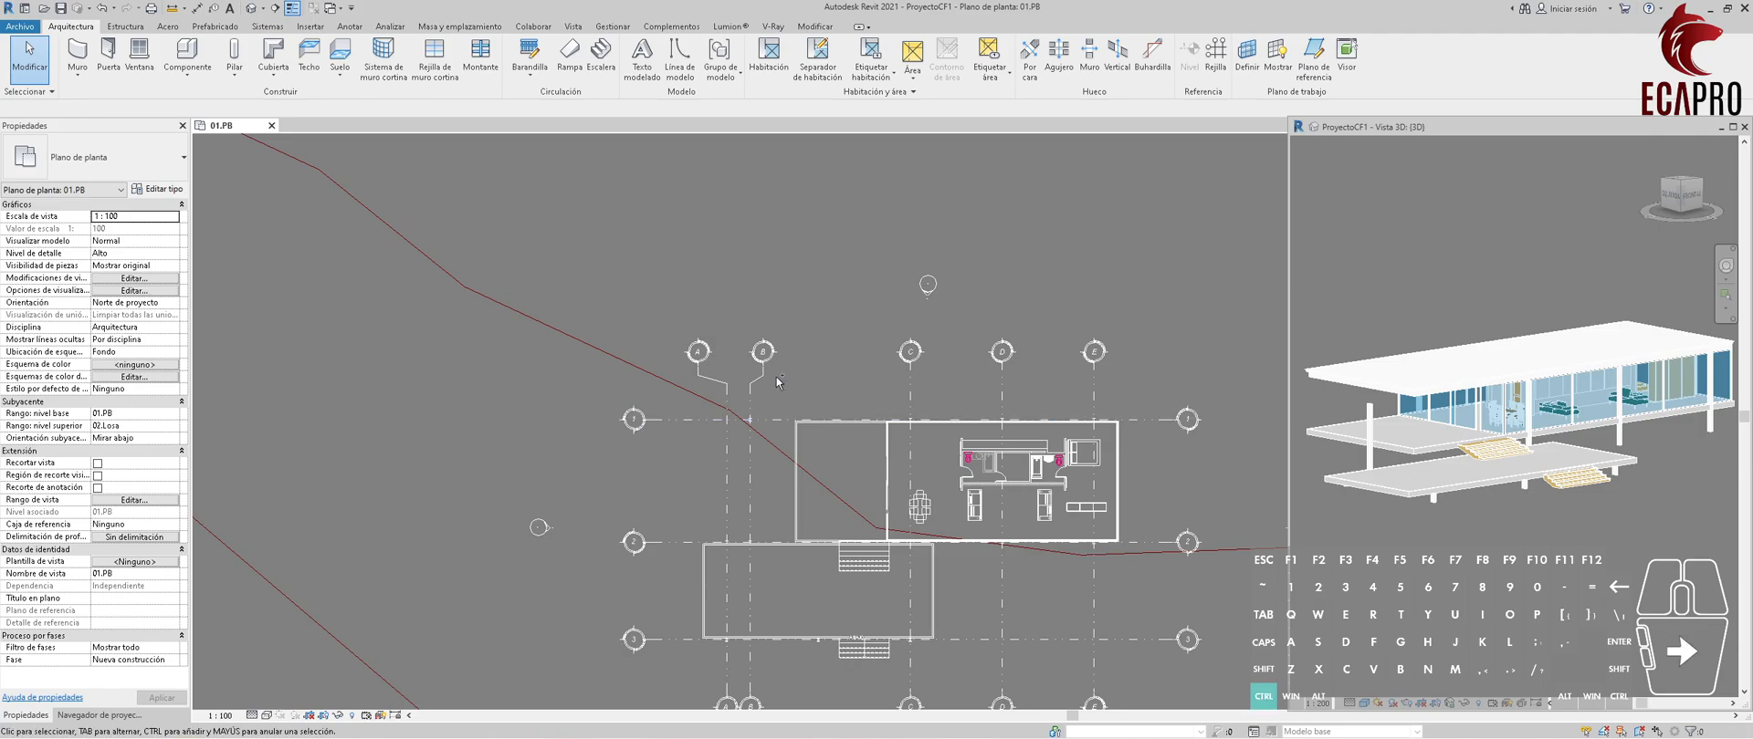
Undo the bubble elbows on grids A and B and the preceding shift of grid A.
{"action": "key", "text": "ctrl+z"}
{"action": "scroll", "coordinate": [776, 382], "scroll_direction": "up", "scroll_amount": 4}
{"action": "key", "text": "ctrl+z"}
{"action": "key", "text": "ctrl+z"}
{"action": "key", "text": "ctrl+z"}
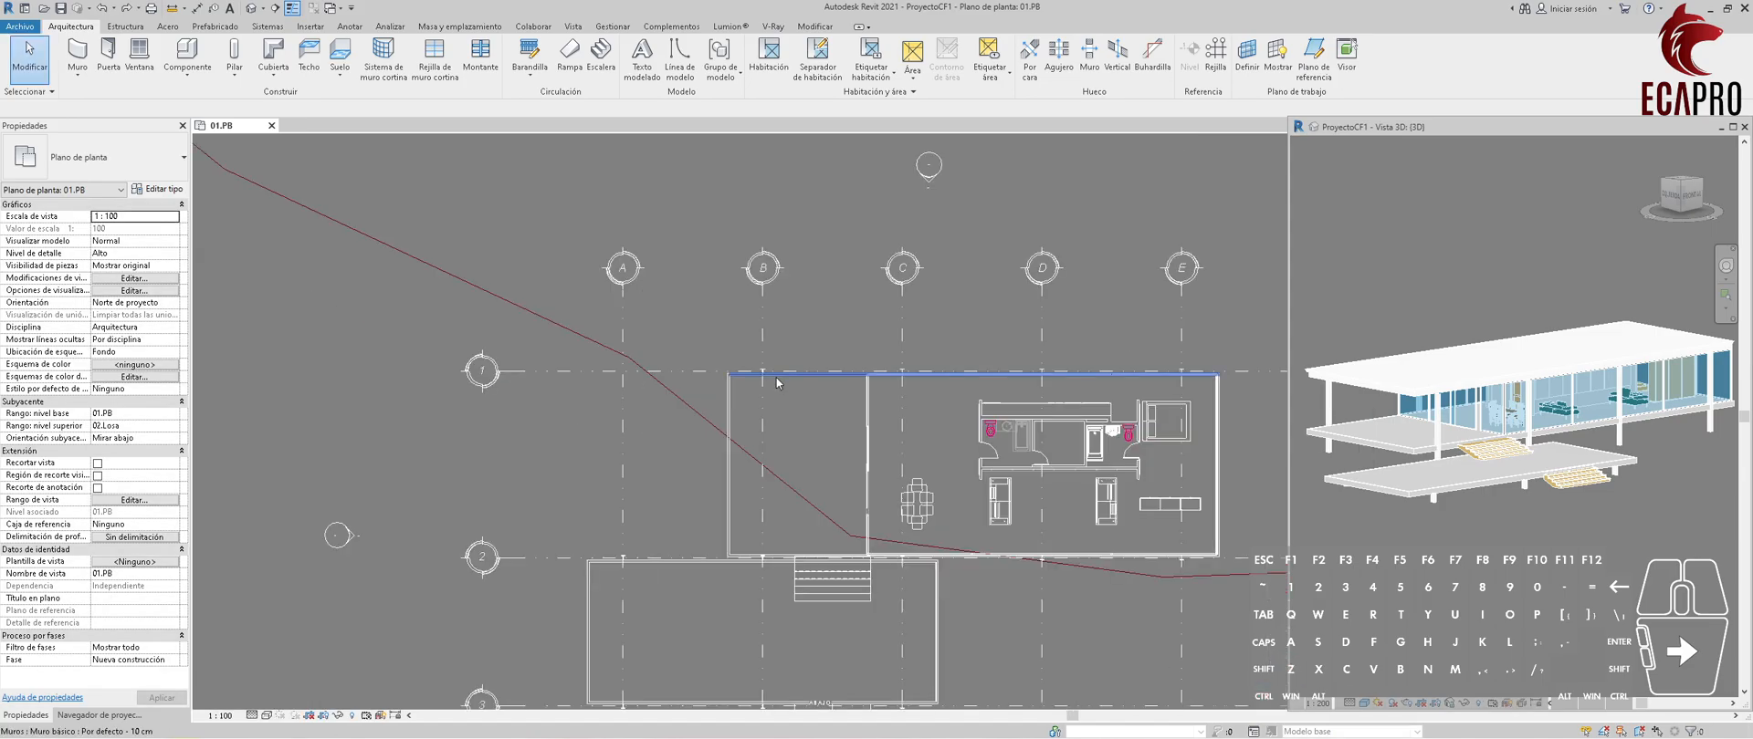
{"action": "scroll", "coordinate": [802, 337], "scroll_direction": "down", "scroll_amount": 2}
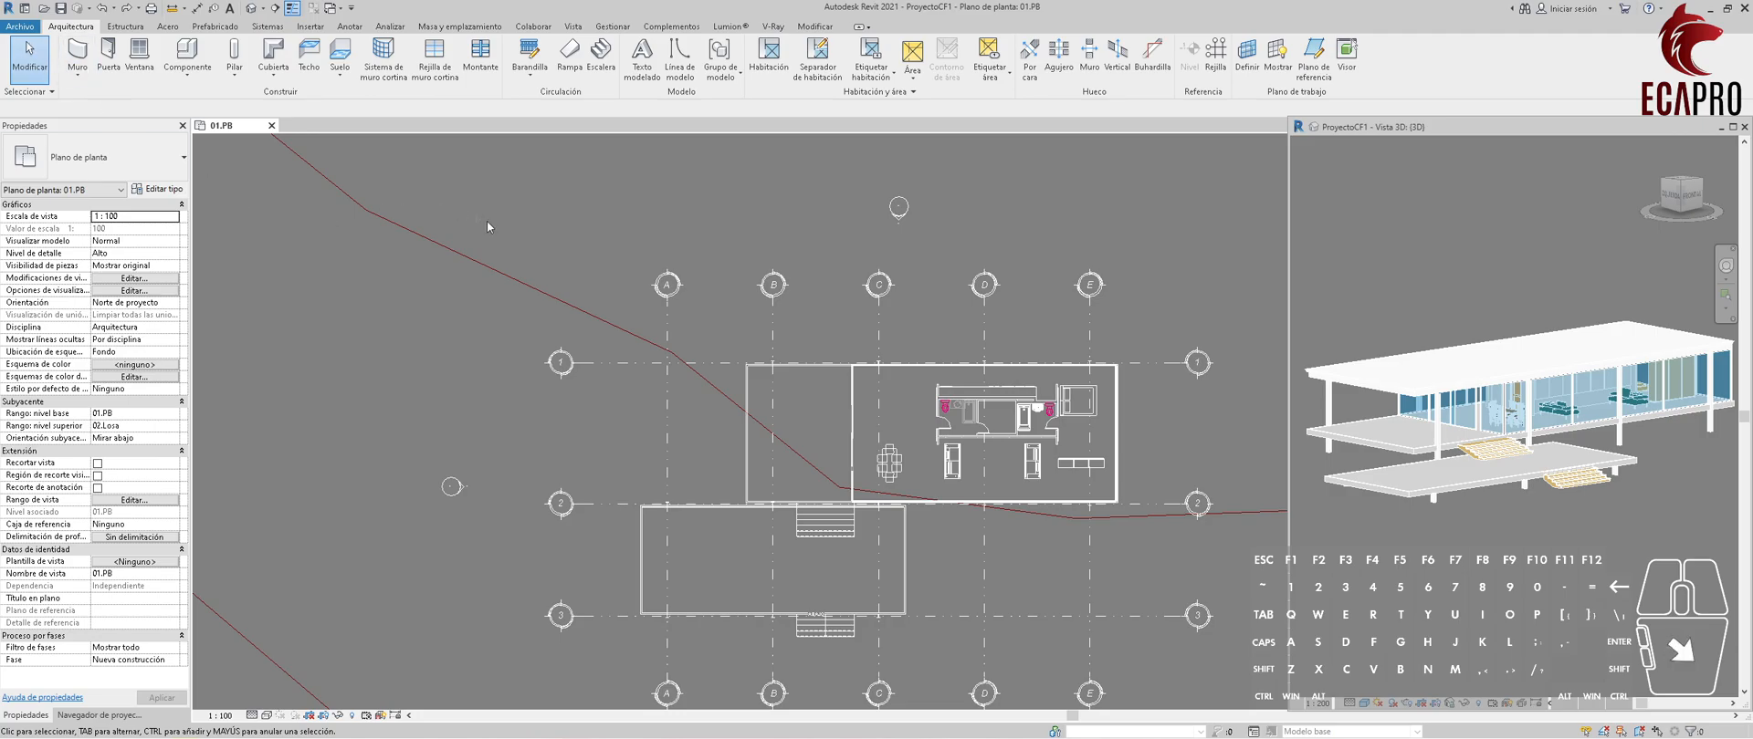
Set the view background color to white in the graphics options.
{"action": "left_click", "coordinate": [30, 28]}
{"action": "left_click", "coordinate": [196, 345]}
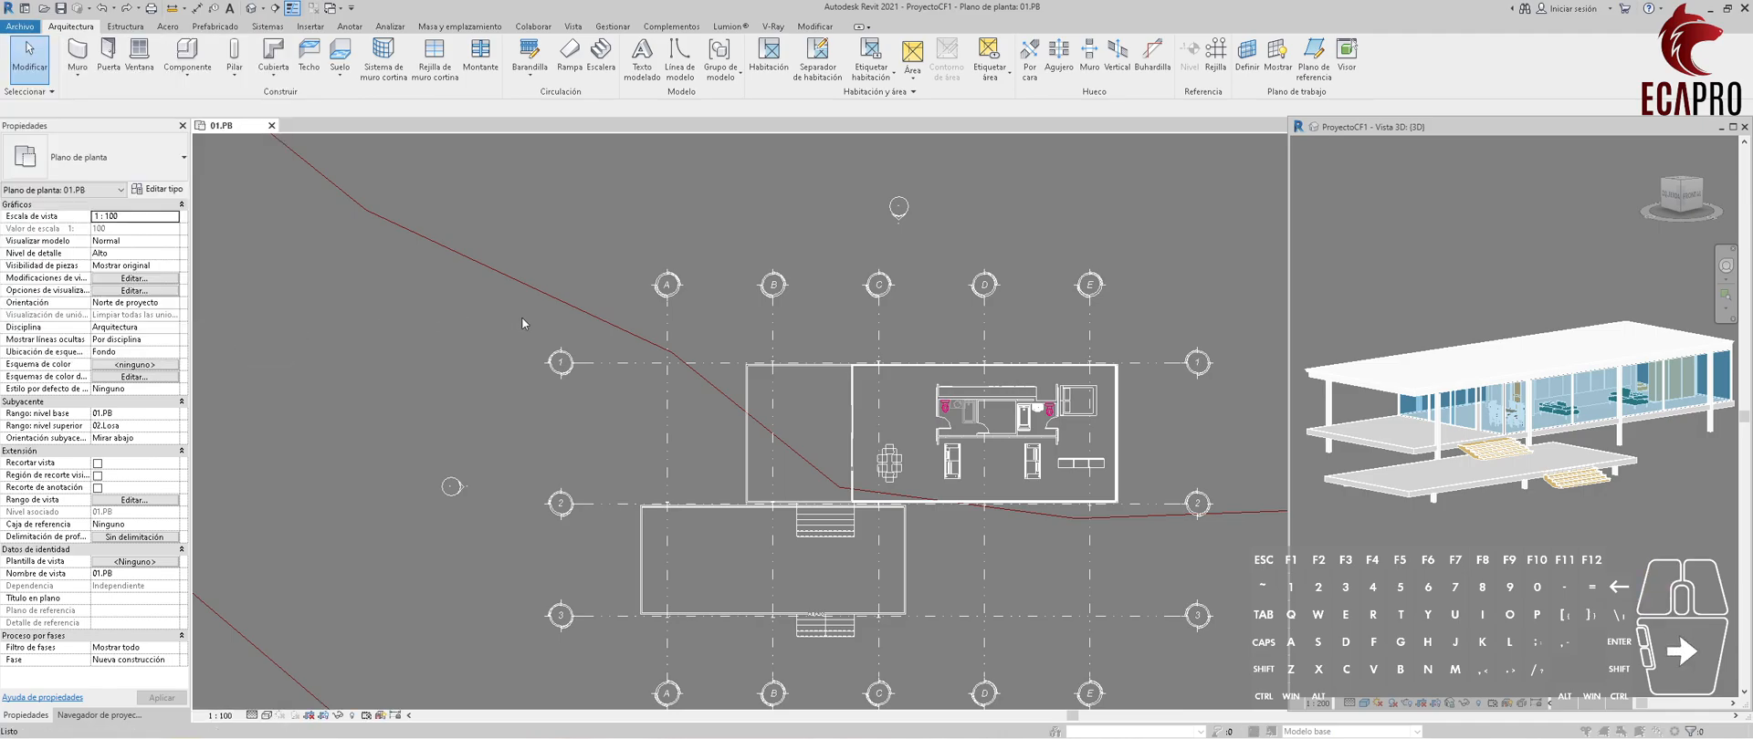
{"action": "left_click", "coordinate": [283, 154]}
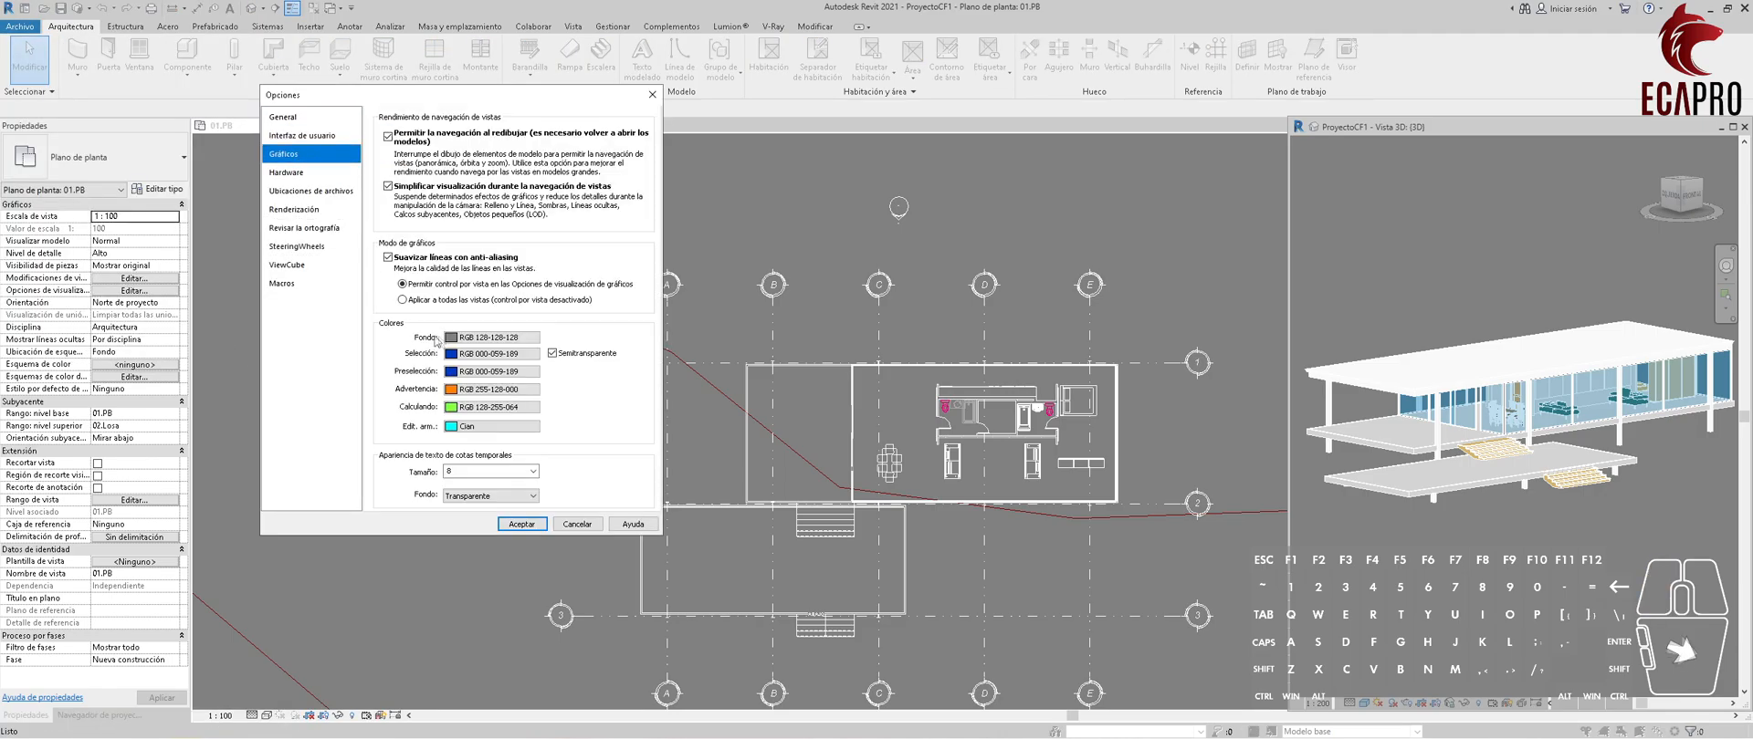
{"action": "left_click", "coordinate": [465, 345]}
{"action": "left_click", "coordinate": [443, 293]}
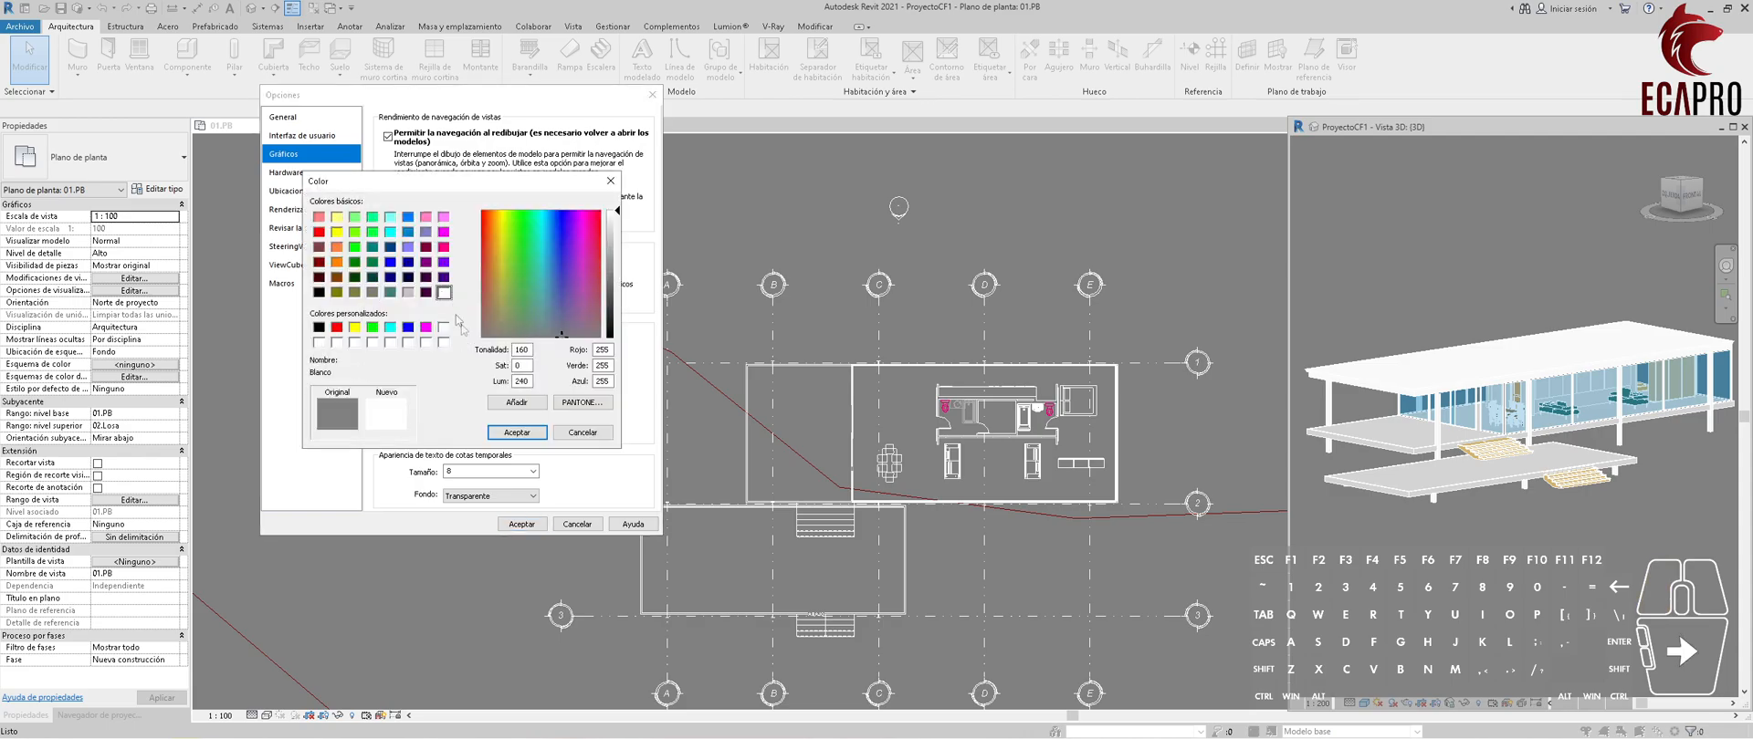
{"action": "left_click", "coordinate": [517, 431]}
{"action": "left_click", "coordinate": [521, 524]}
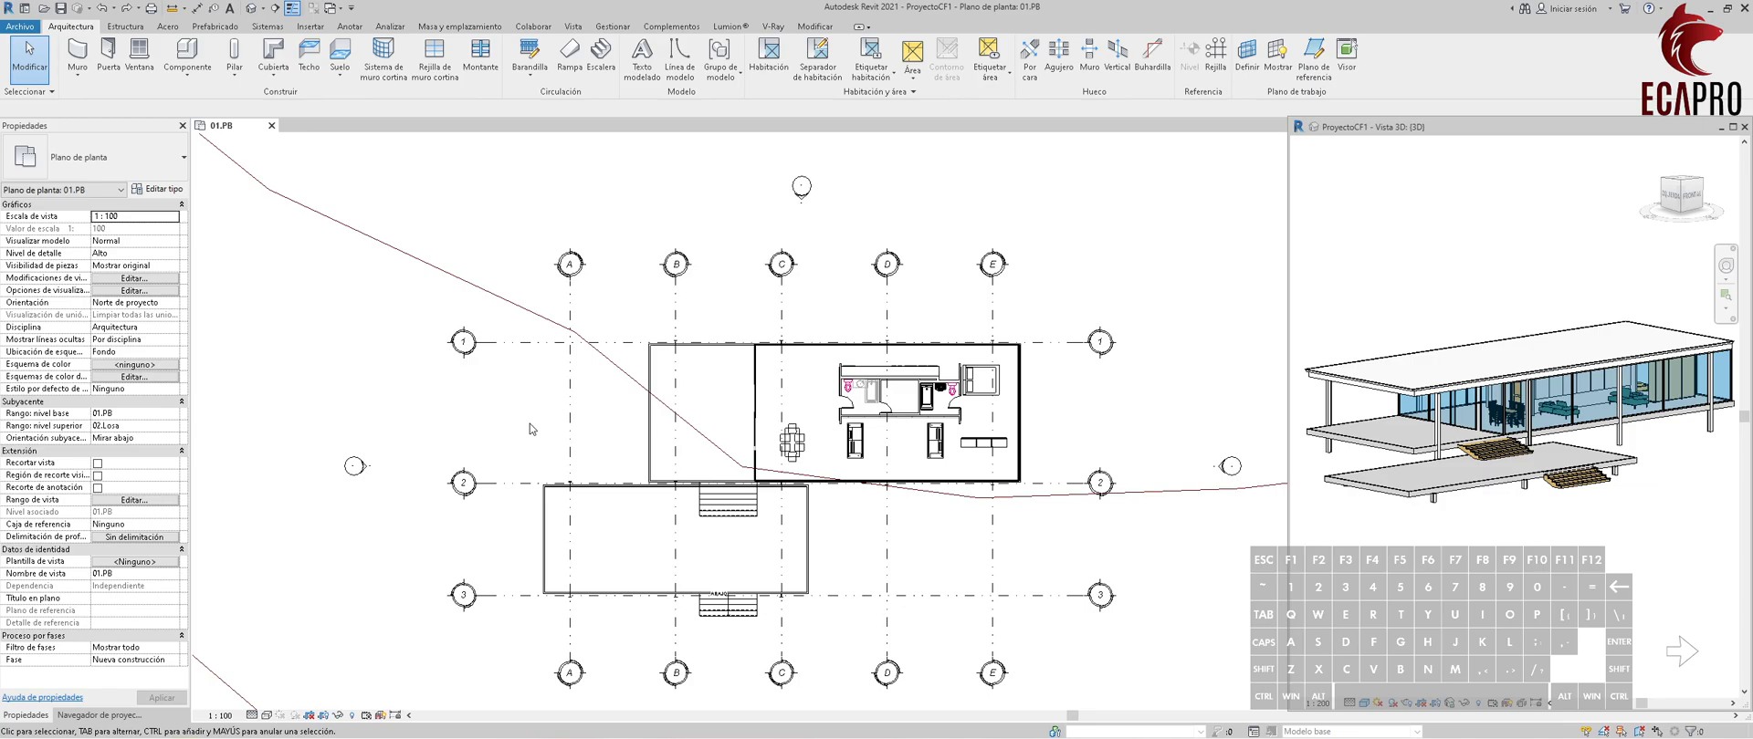
Set the grid type's end segment color to gray RGB 128-128-128 and accept the type properties.
{"action": "scroll", "coordinate": [613, 344], "scroll_direction": "up", "scroll_amount": 3}
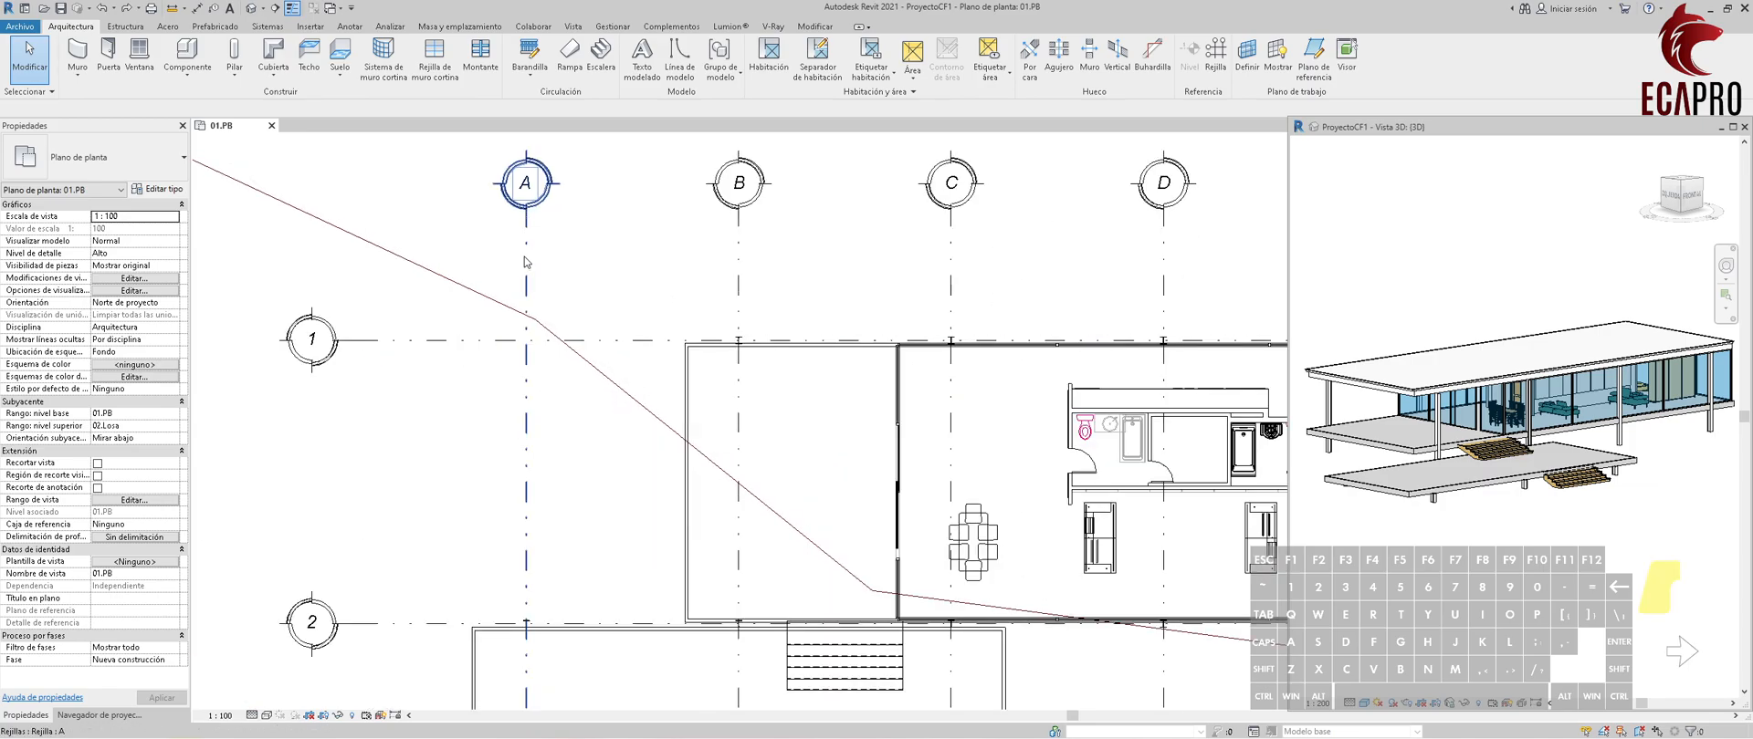
{"action": "left_click", "coordinate": [525, 262]}
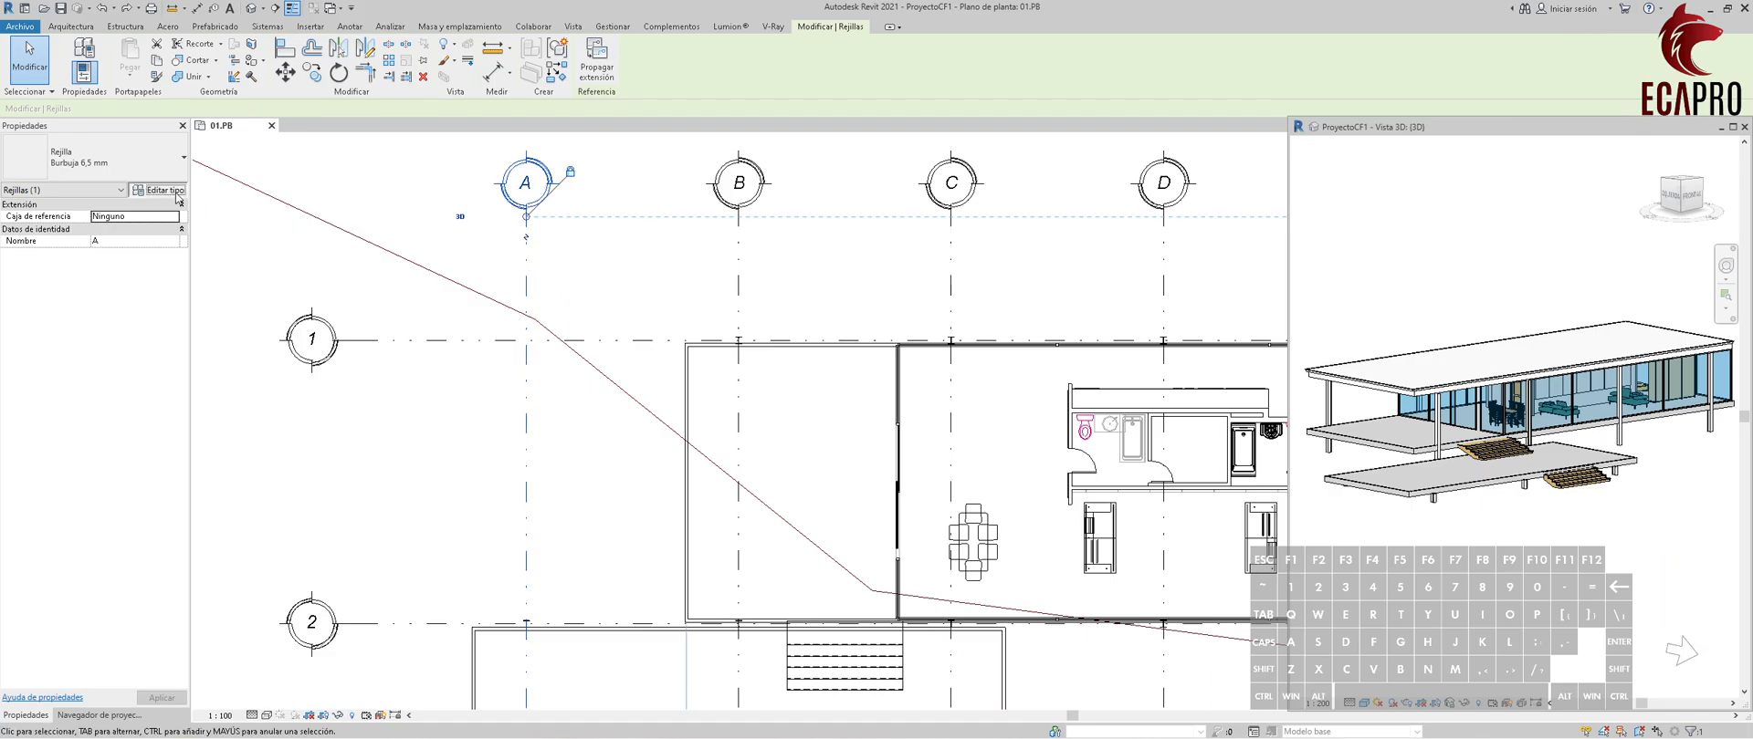
{"action": "left_click", "coordinate": [160, 190]}
{"action": "left_click", "coordinate": [1296, 288]}
{"action": "left_click", "coordinate": [1297, 287]}
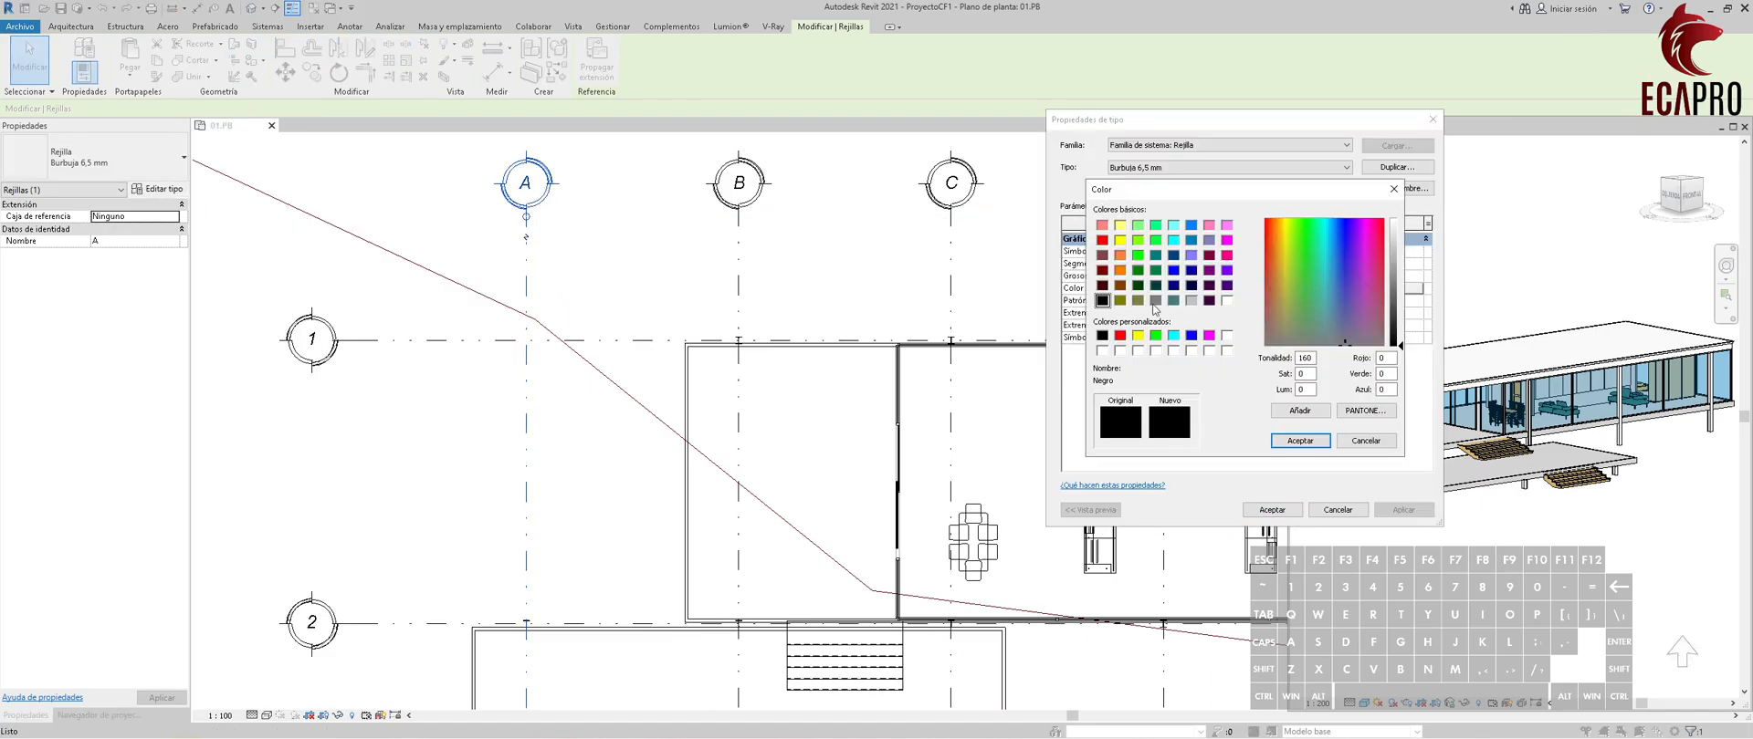
{"action": "left_click", "coordinate": [1156, 301]}
{"action": "left_click", "coordinate": [1300, 441]}
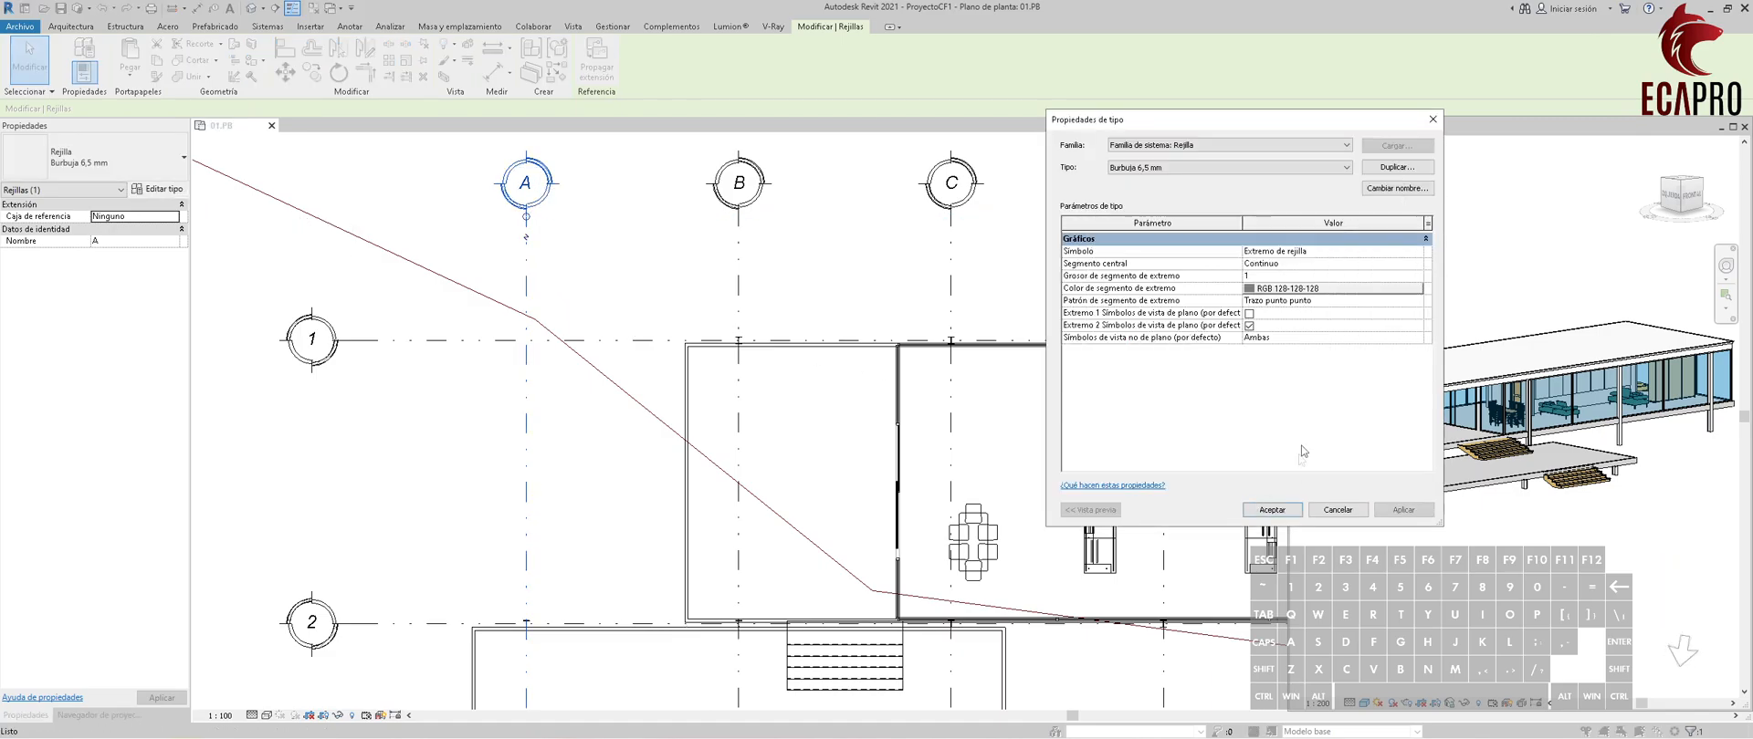
{"action": "left_click", "coordinate": [1273, 509]}
{"action": "key", "text": "Escape"}
{"action": "scroll", "coordinate": [356, 292], "scroll_direction": "down", "scroll_amount": 3}
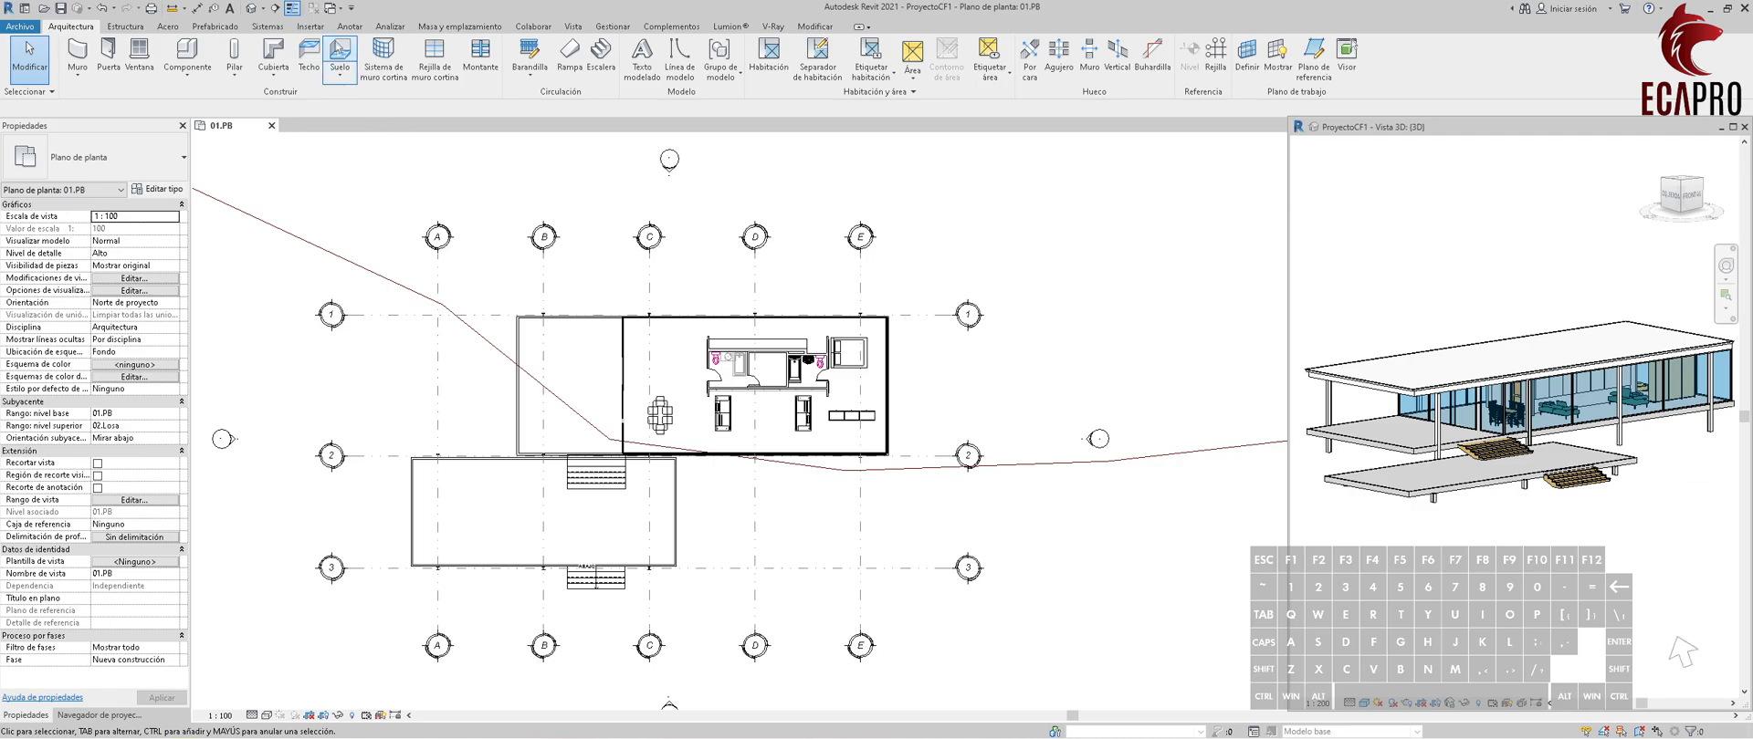
Place a linear dimension chain above the house linking the centers of the columns on grids B, C, D and E.
{"action": "left_click", "coordinate": [350, 25]}
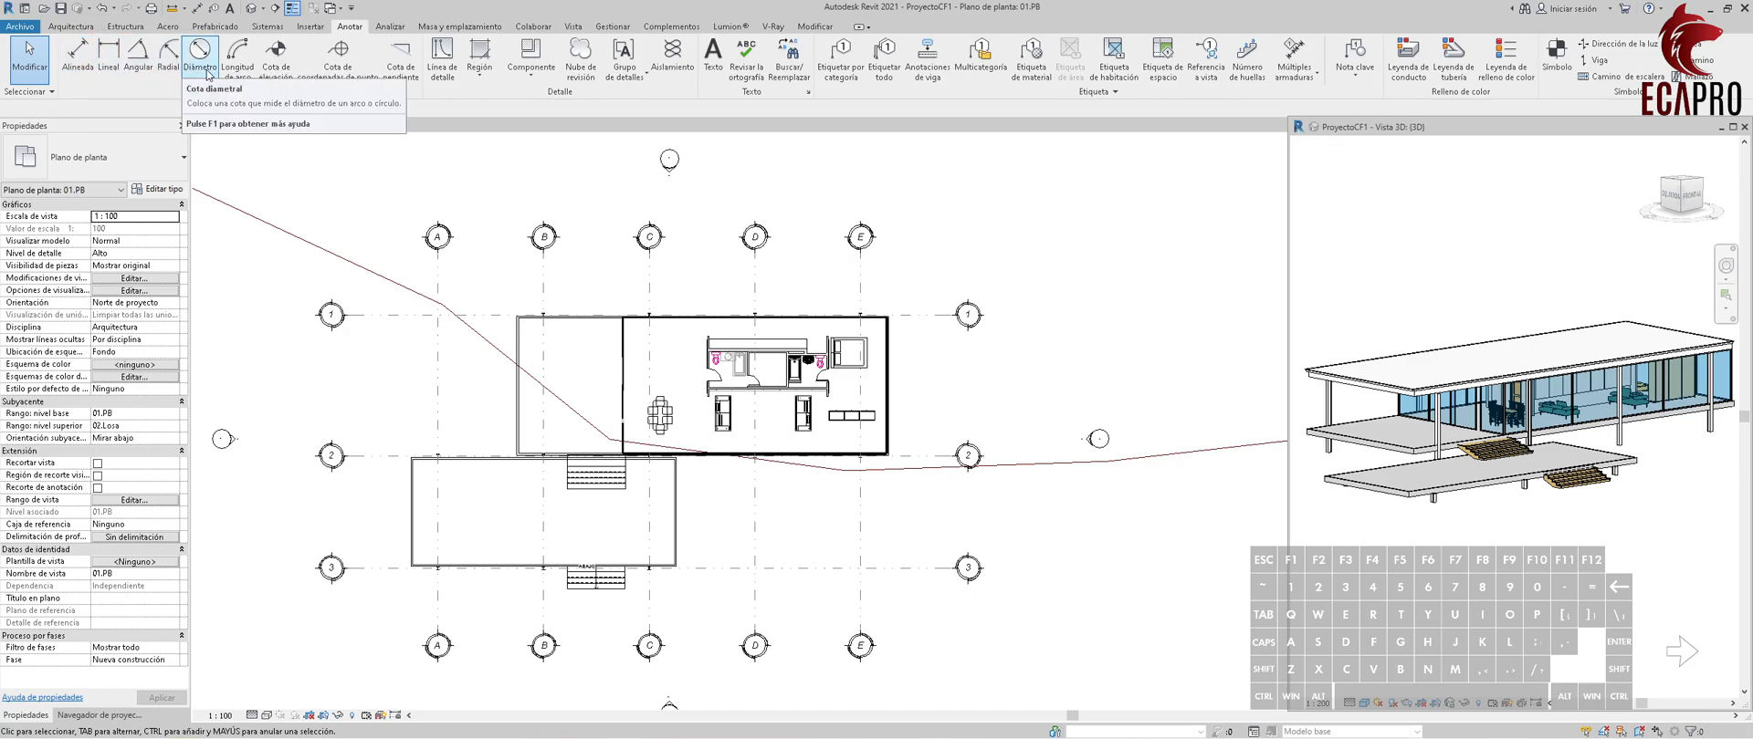
{"action": "left_click", "coordinate": [109, 73]}
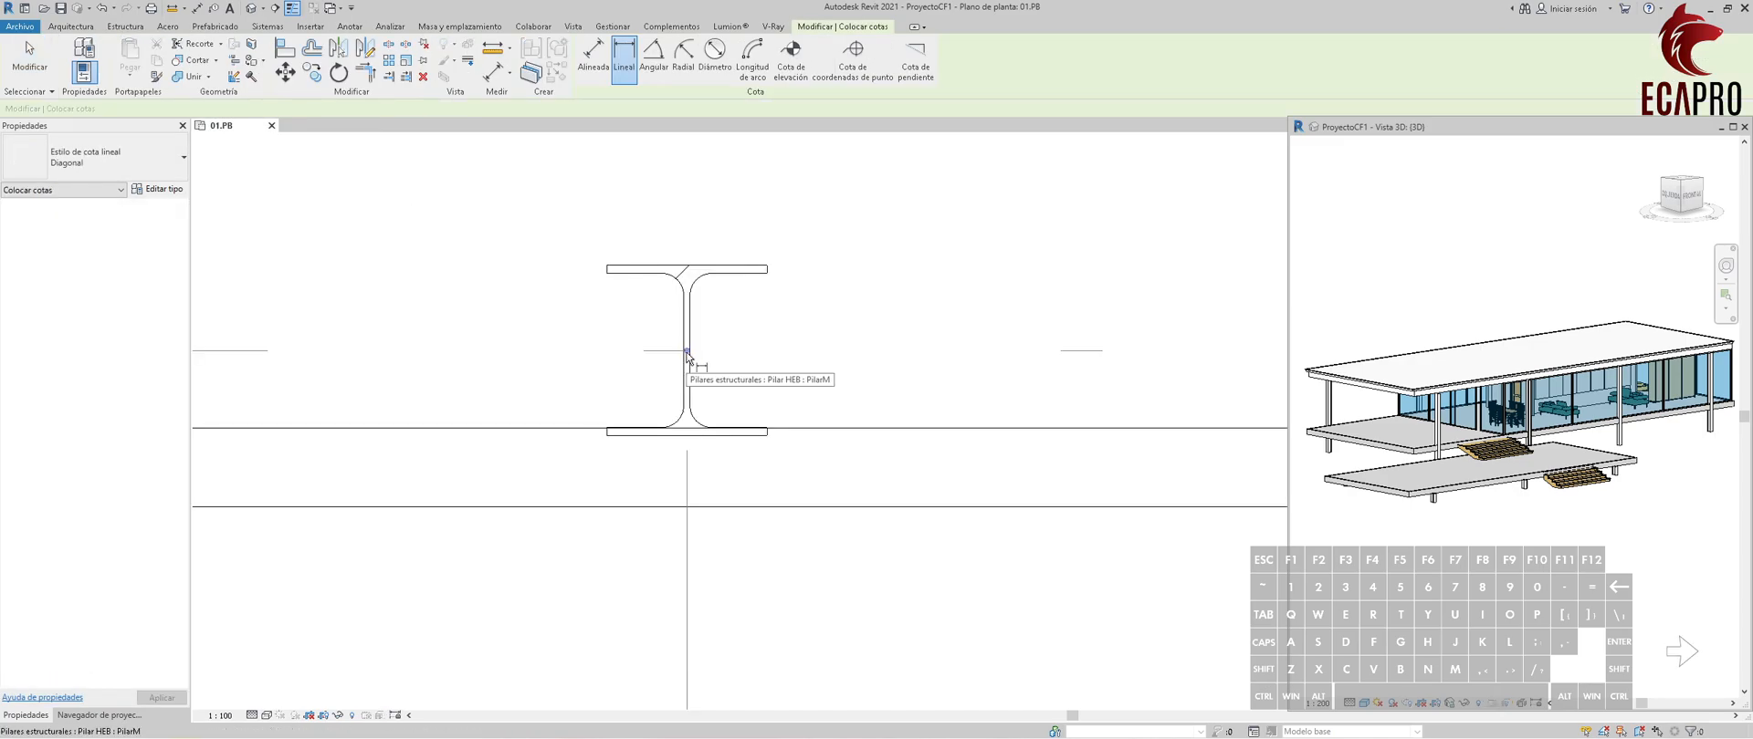
{"action": "left_click", "coordinate": [687, 354]}
{"action": "scroll", "coordinate": [736, 347], "scroll_direction": "down", "scroll_amount": 5}
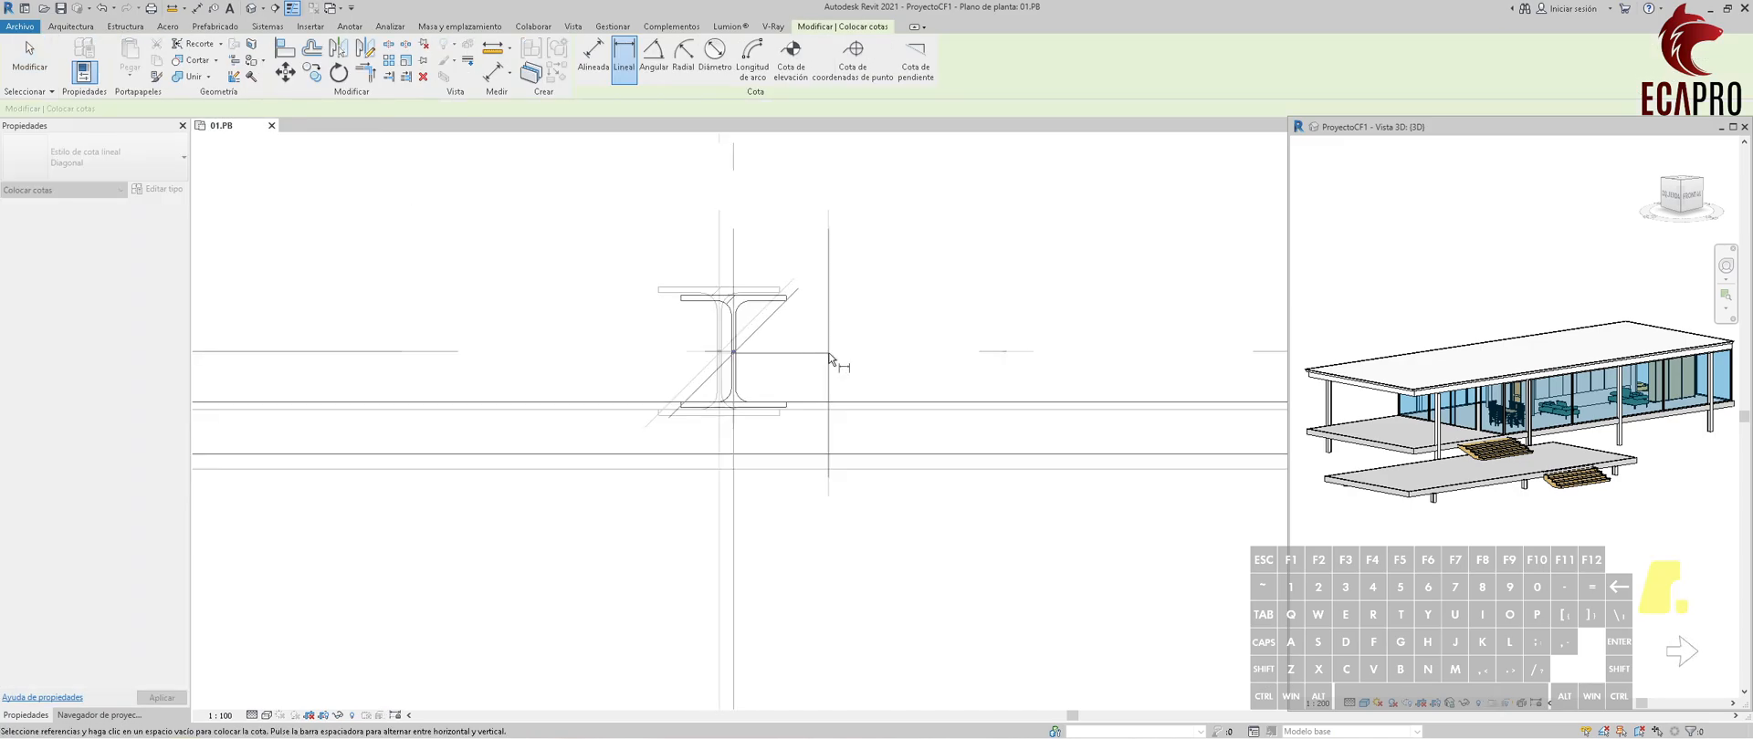
{"action": "scroll", "coordinate": [1085, 351], "scroll_direction": "up", "scroll_amount": 5}
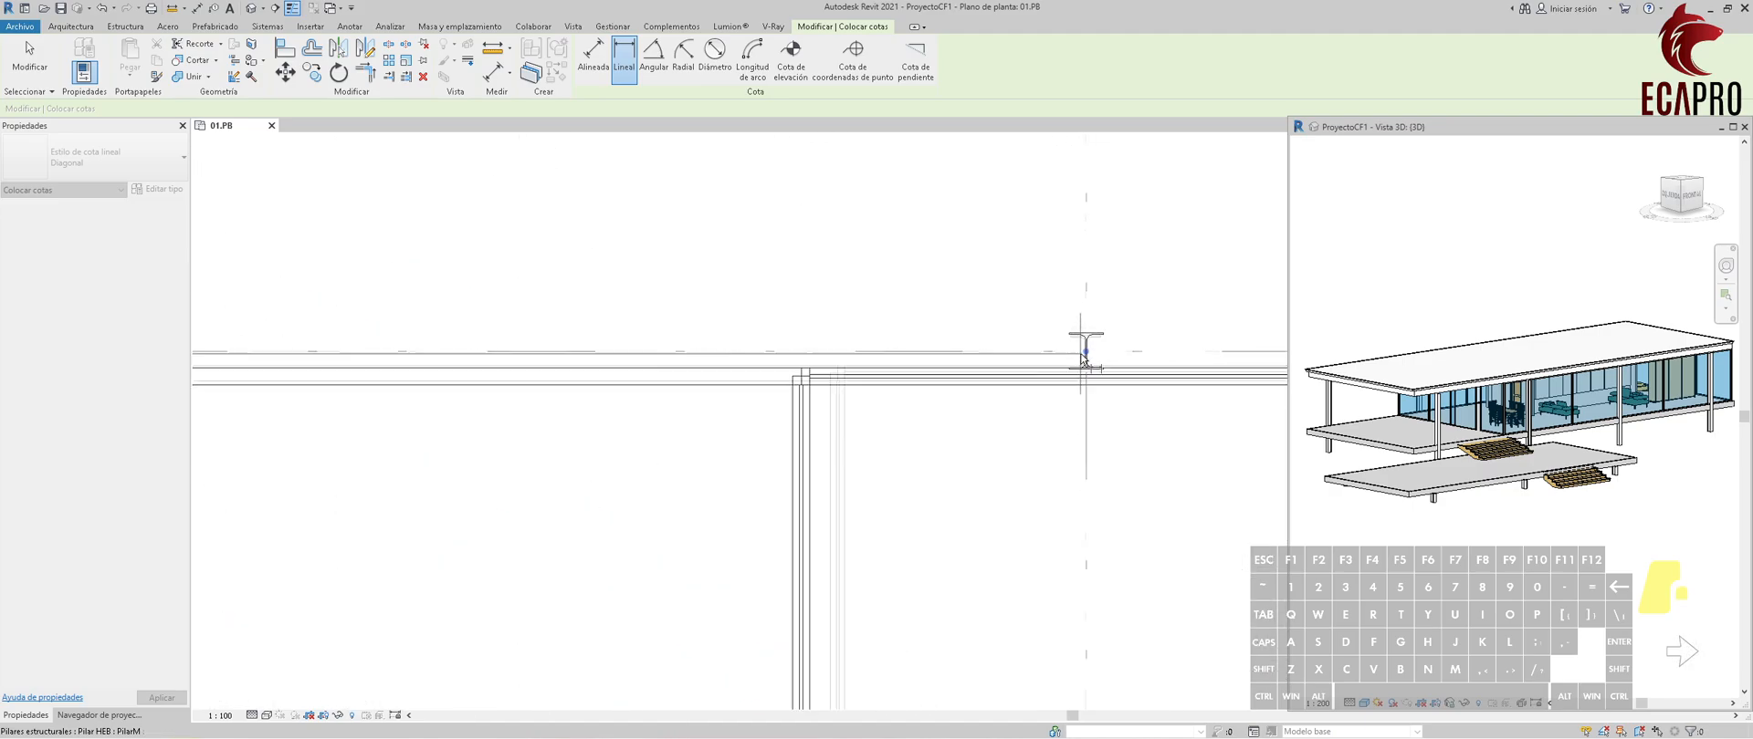
{"action": "scroll", "coordinate": [1087, 352], "scroll_direction": "down", "scroll_amount": 4}
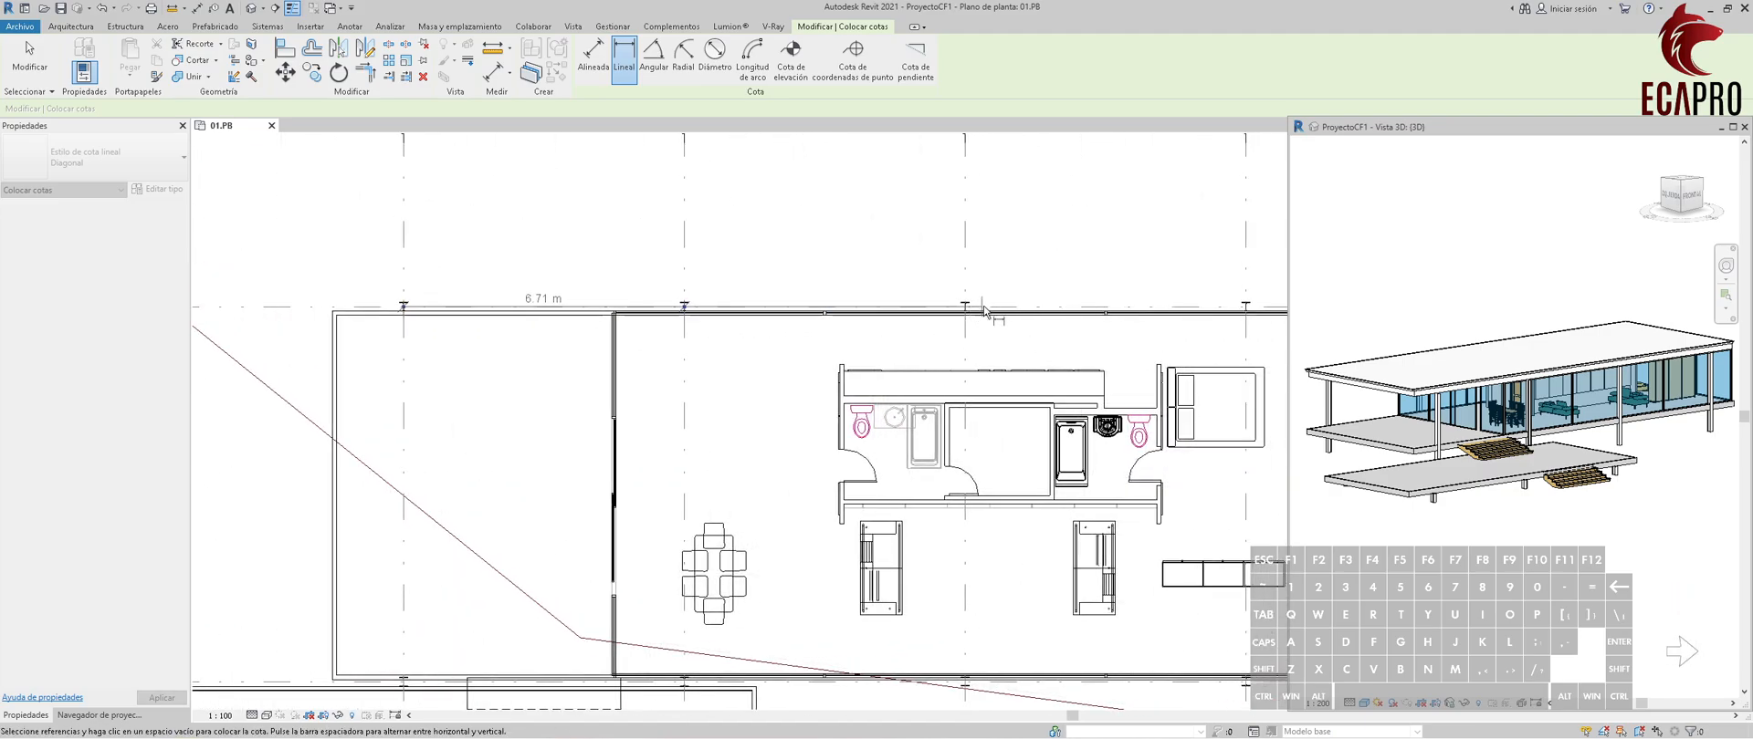
{"action": "scroll", "coordinate": [949, 315], "scroll_direction": "up", "scroll_amount": 4}
{"action": "left_click", "coordinate": [949, 306]}
{"action": "middle_click_drag", "start_coordinate": [1097, 337], "coordinate": [800, 369]}
{"action": "middle_click_drag", "start_coordinate": [1124, 365], "coordinate": [701, 351]}
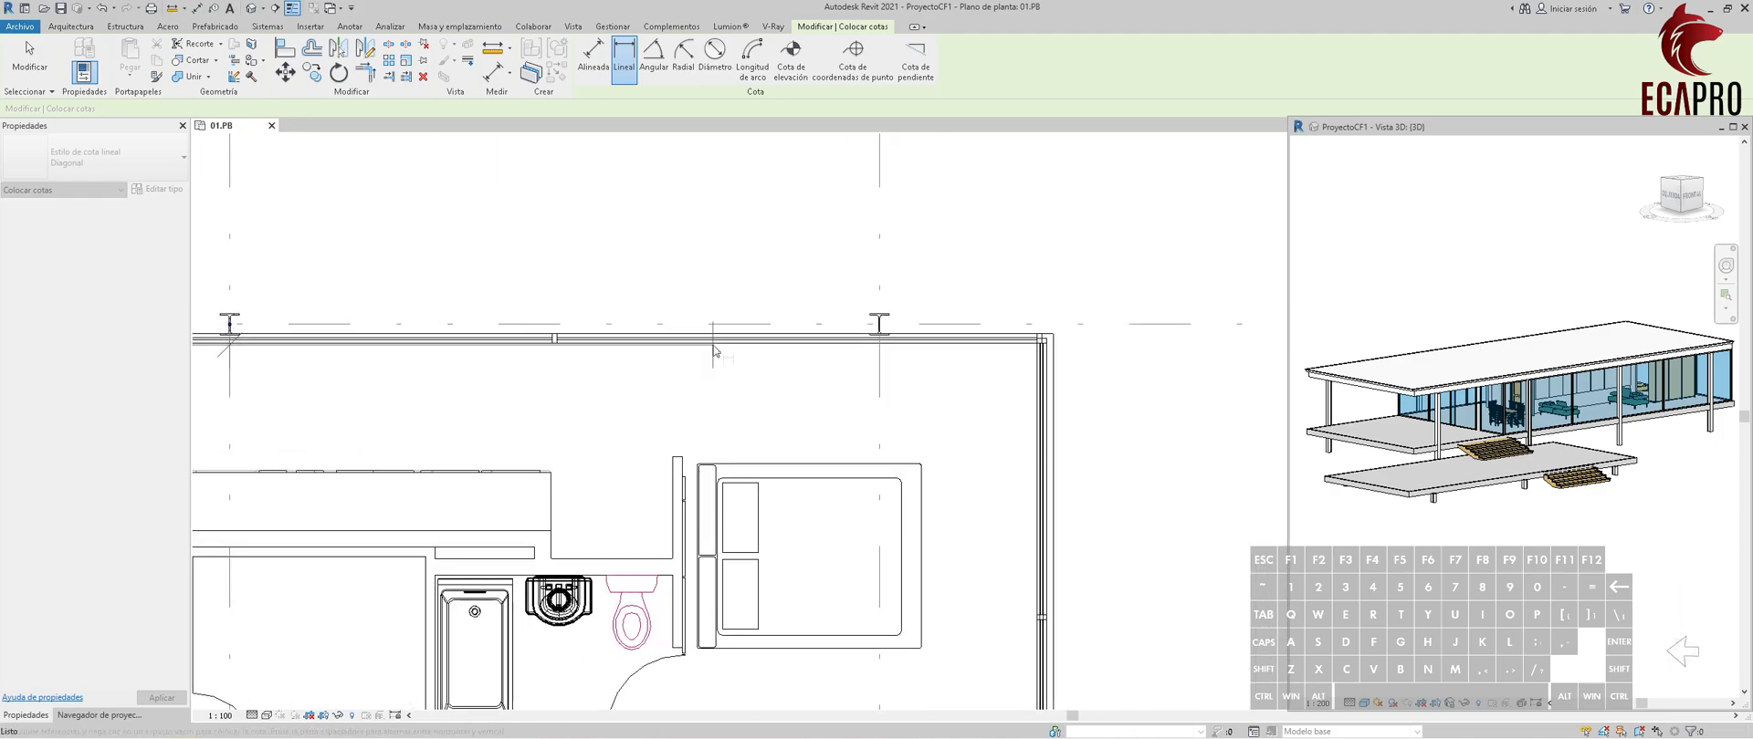
{"action": "left_click", "coordinate": [879, 325]}
{"action": "scroll", "coordinate": [879, 325], "scroll_direction": "down", "scroll_amount": 5}
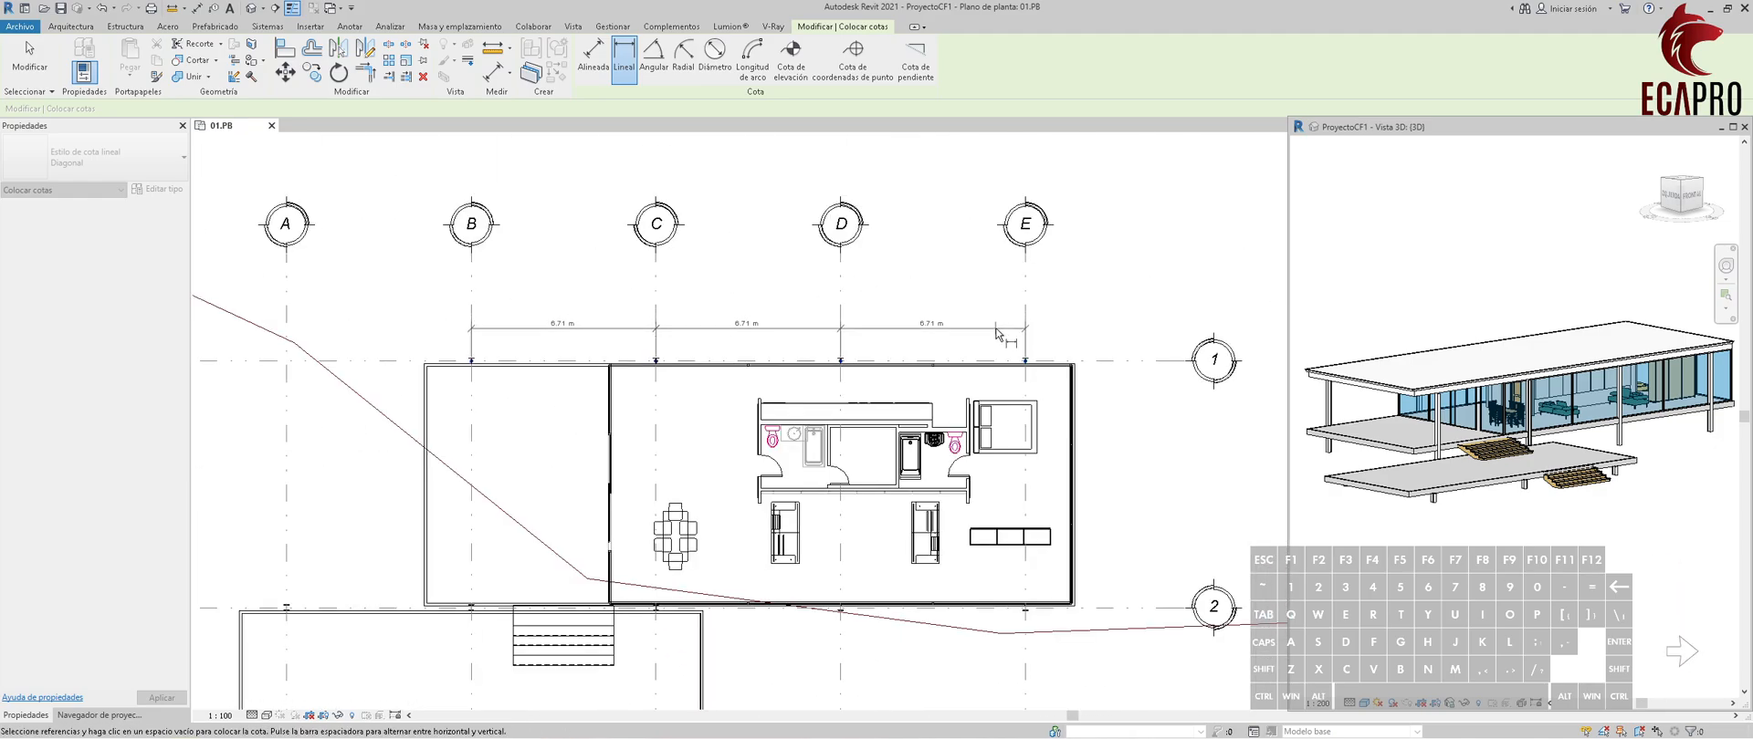
{"action": "left_click", "coordinate": [576, 348]}
Dimension the upper slab's overall length between its outer edges, placing the dimension above the column chain.
{"action": "middle_click_drag", "start_coordinate": [576, 349], "coordinate": [652, 314]}
{"action": "scroll", "coordinate": [889, 329], "scroll_direction": "down", "scroll_amount": 1}
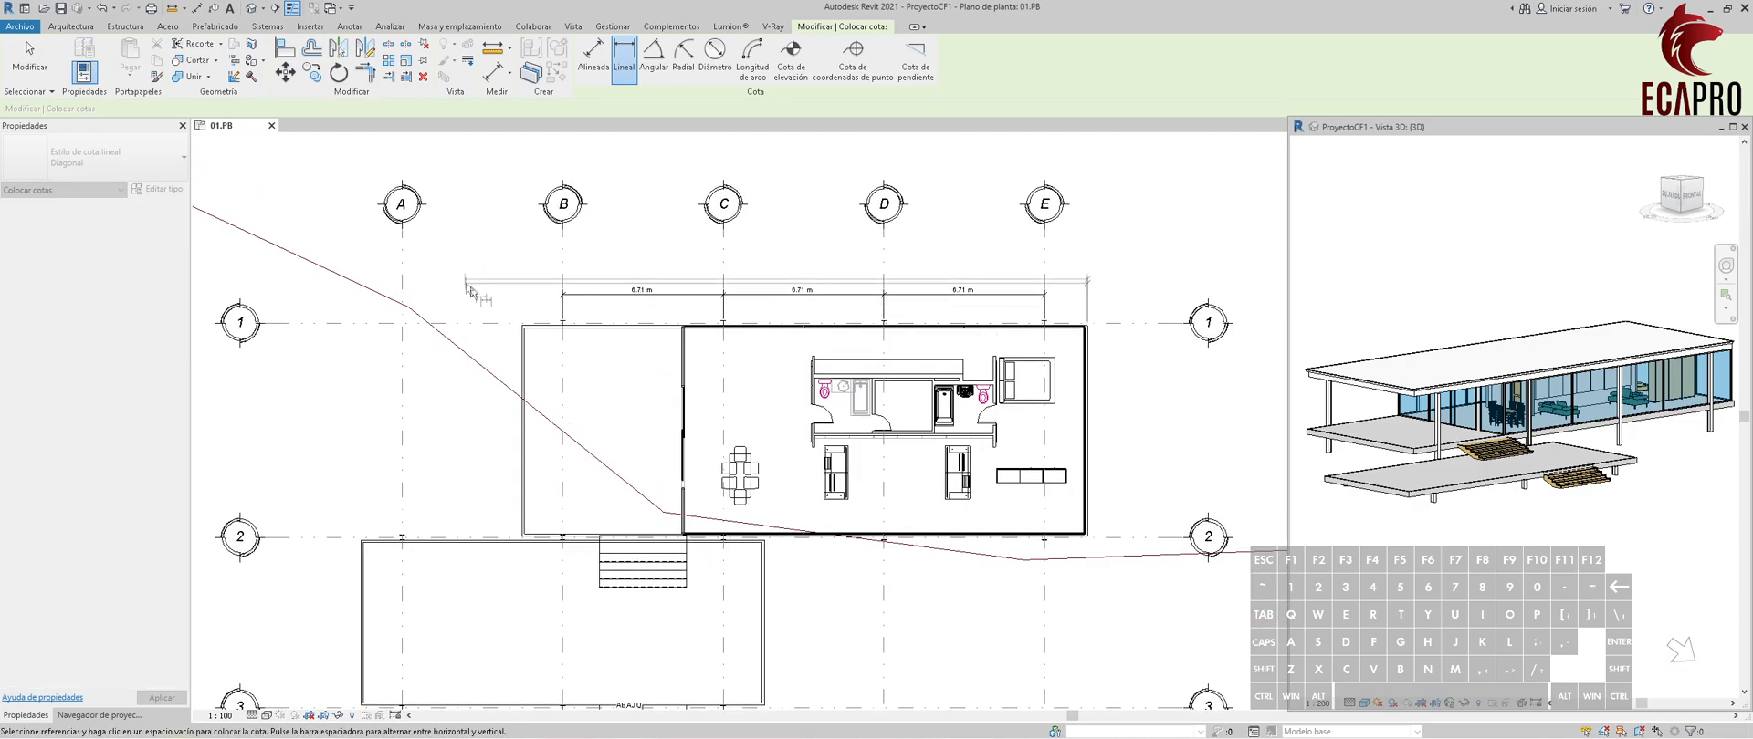
{"action": "scroll", "coordinate": [530, 326], "scroll_direction": "up", "scroll_amount": 4}
{"action": "left_click", "coordinate": [532, 326]}
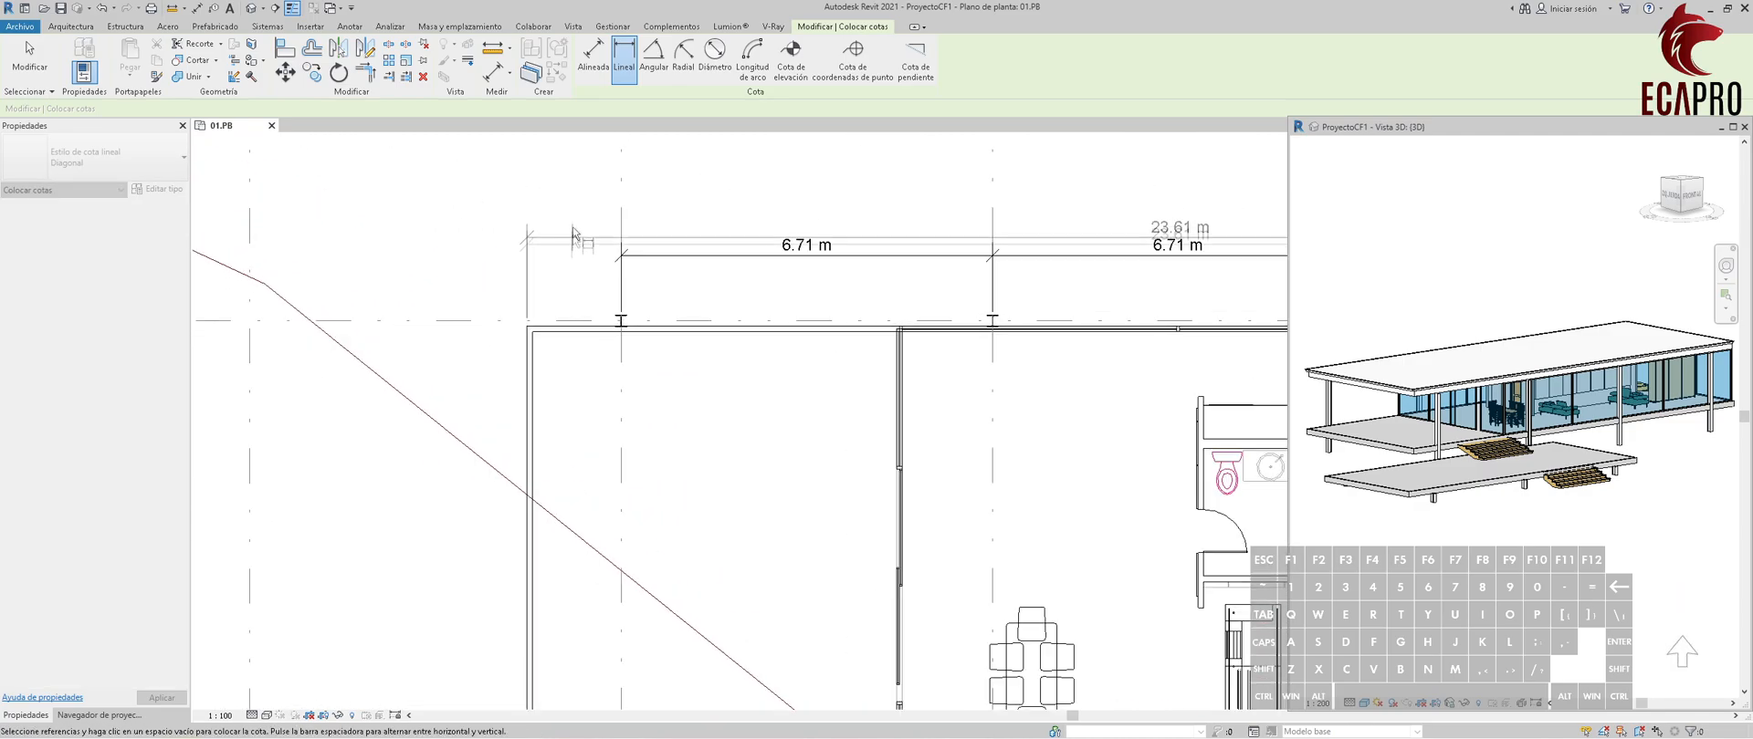
{"action": "middle_click_drag", "start_coordinate": [579, 183], "coordinate": [611, 331]}
{"action": "left_click", "coordinate": [613, 327]}
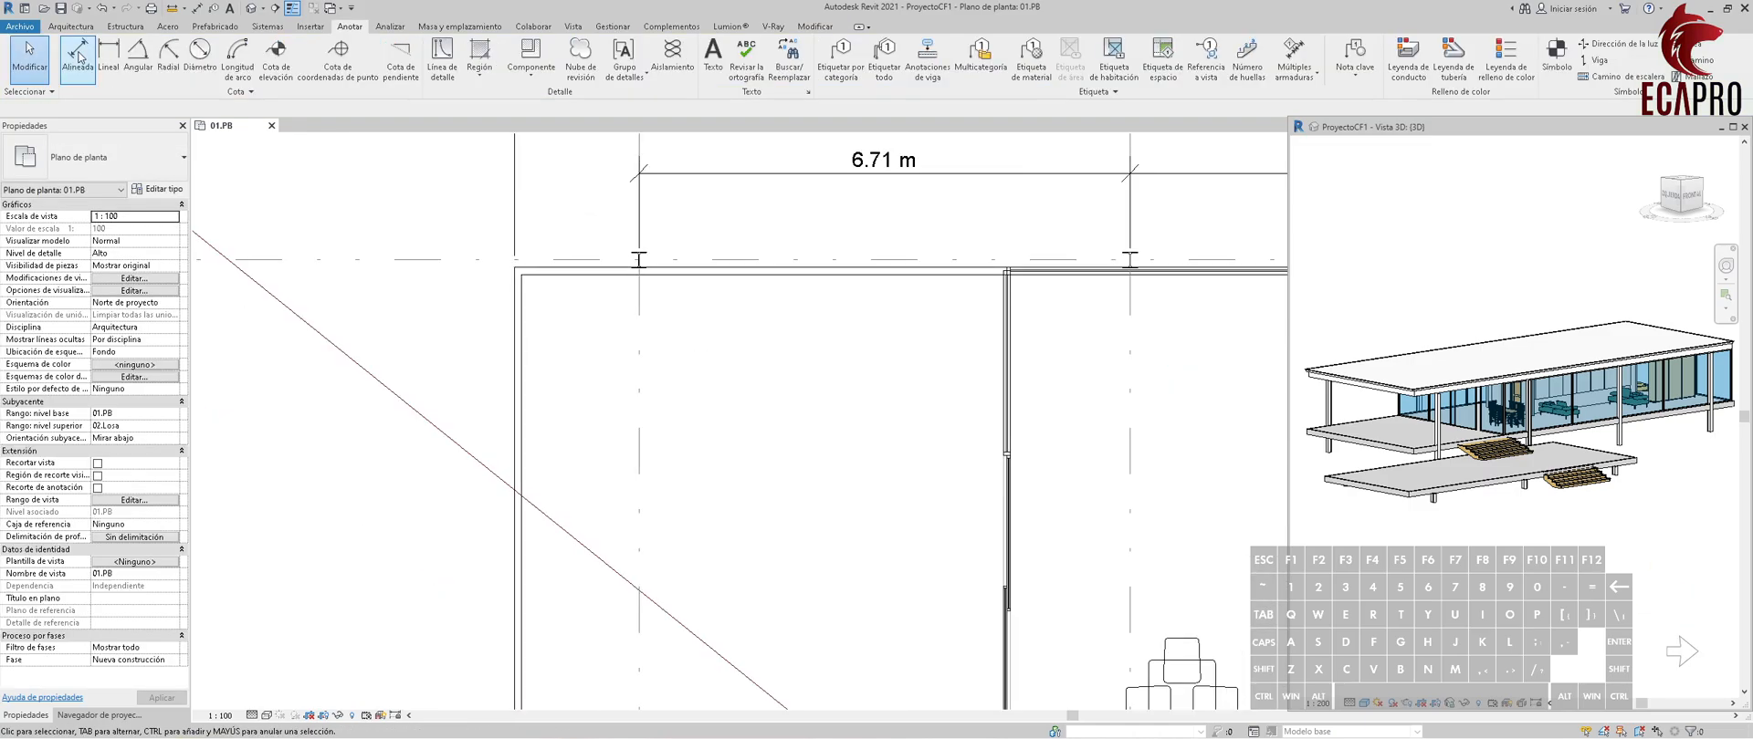
Dimension from the grid B column center to the slab's left edge, aligned with the column chain.
{"action": "scroll", "coordinate": [630, 239], "scroll_direction": "up", "scroll_amount": 2}
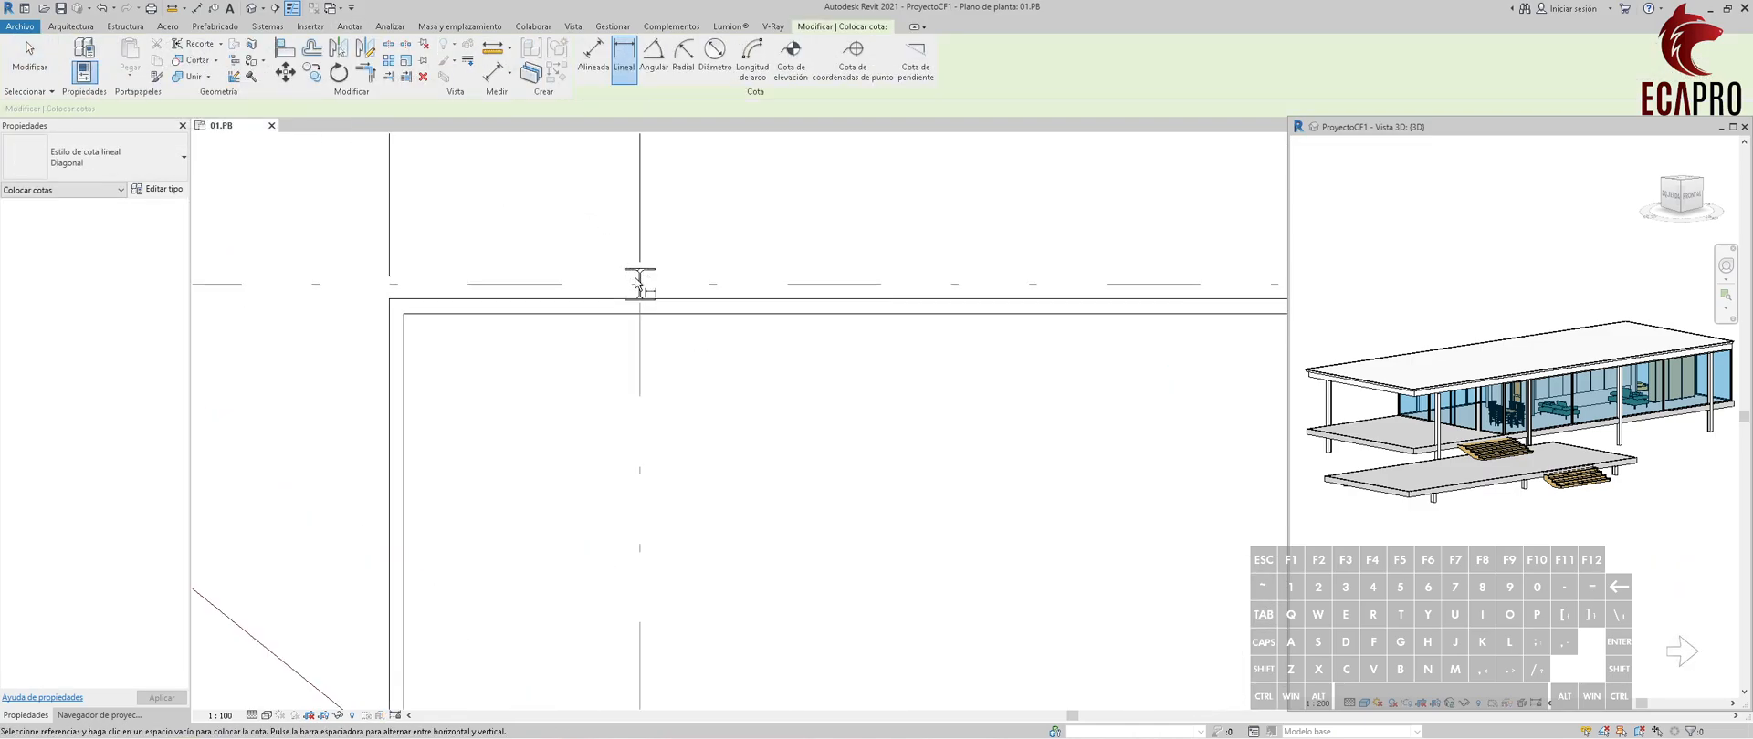
{"action": "left_click", "coordinate": [639, 283]}
{"action": "left_click", "coordinate": [390, 299]}
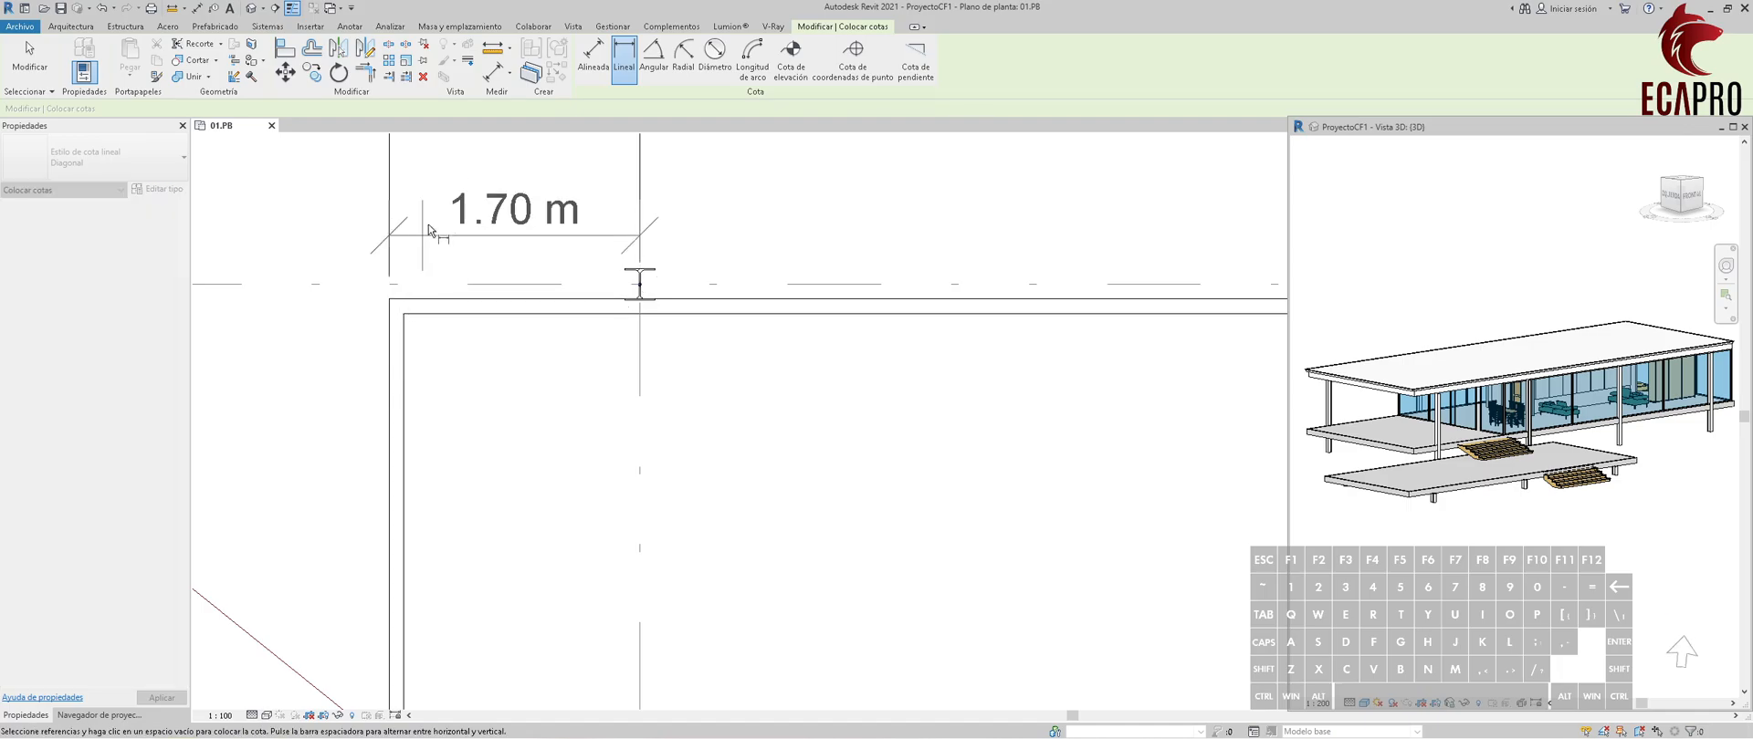
{"action": "middle_click_drag", "start_coordinate": [571, 200], "coordinate": [594, 320]}
{"action": "left_click", "coordinate": [661, 228]}
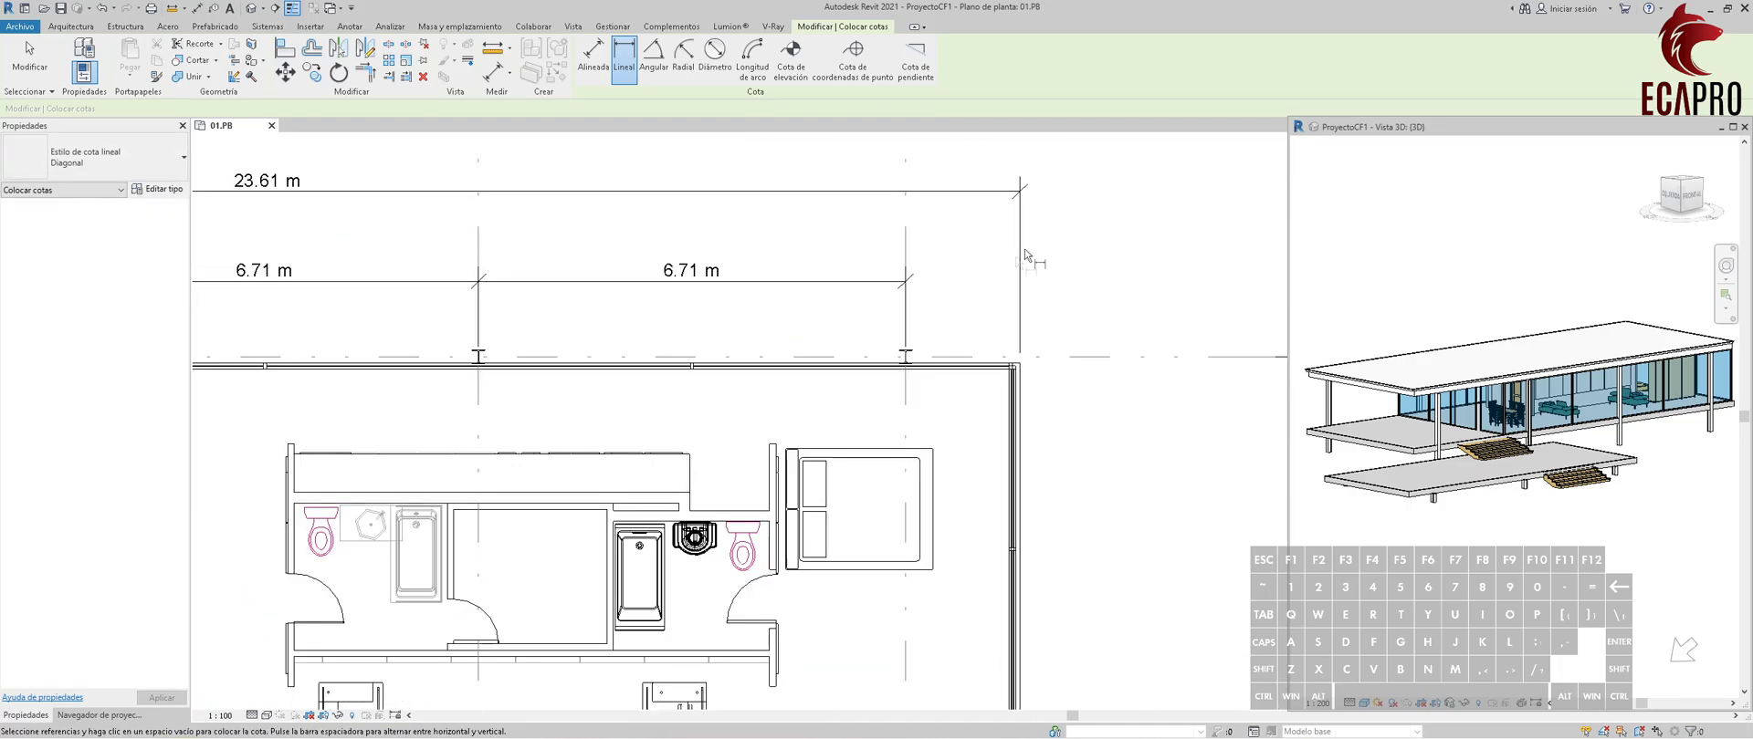
Dimension from the grid E column center to the slab's right edge, aligned with the column chain.
{"action": "scroll", "coordinate": [913, 328], "scroll_direction": "up", "scroll_amount": 3}
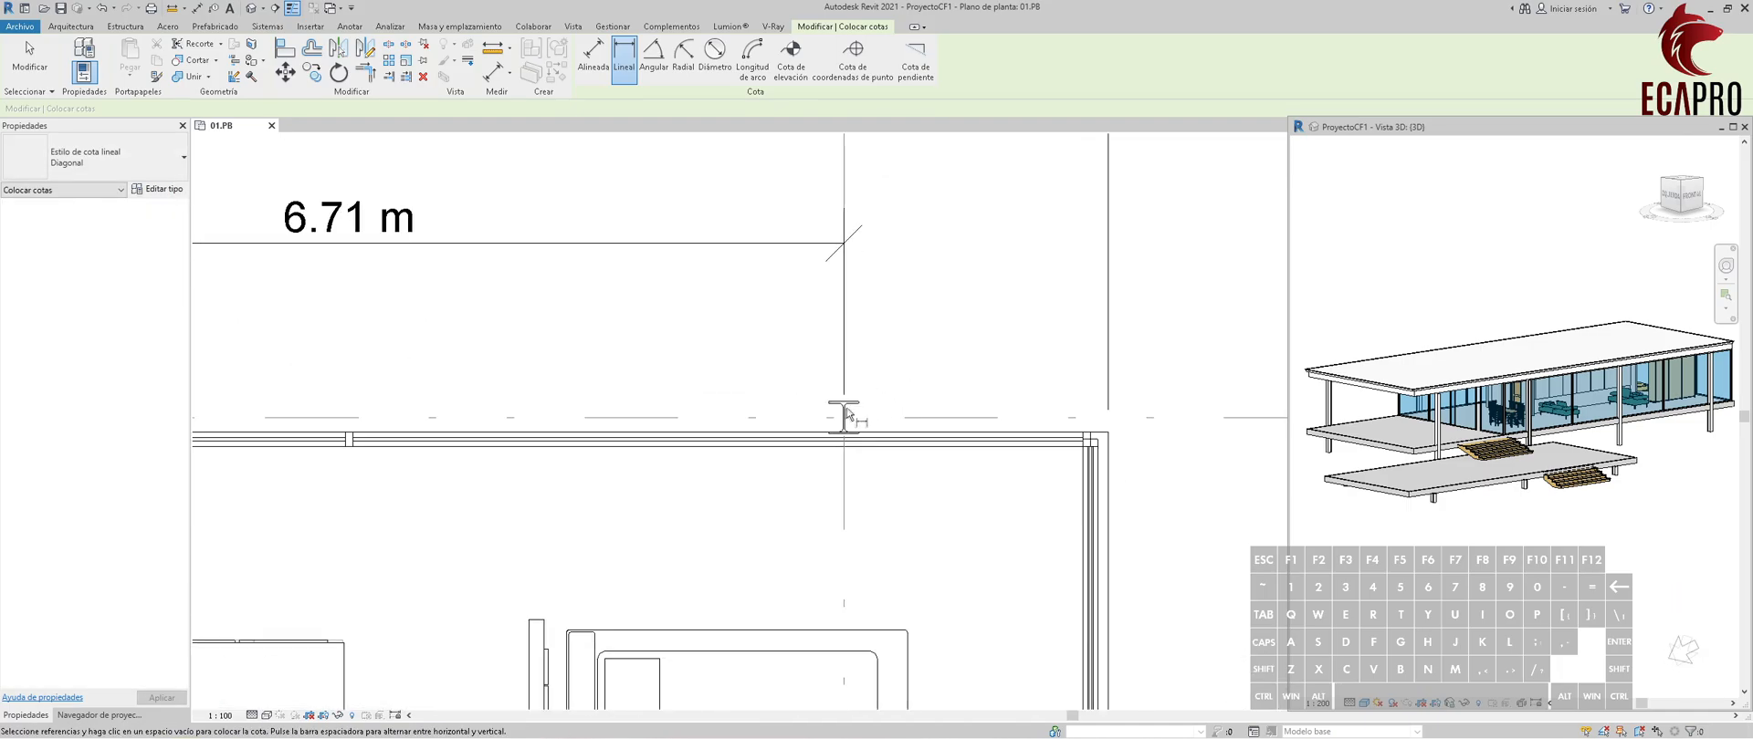
{"action": "left_click", "coordinate": [841, 414]}
{"action": "left_click", "coordinate": [1108, 438]}
{"action": "left_click", "coordinate": [849, 242]}
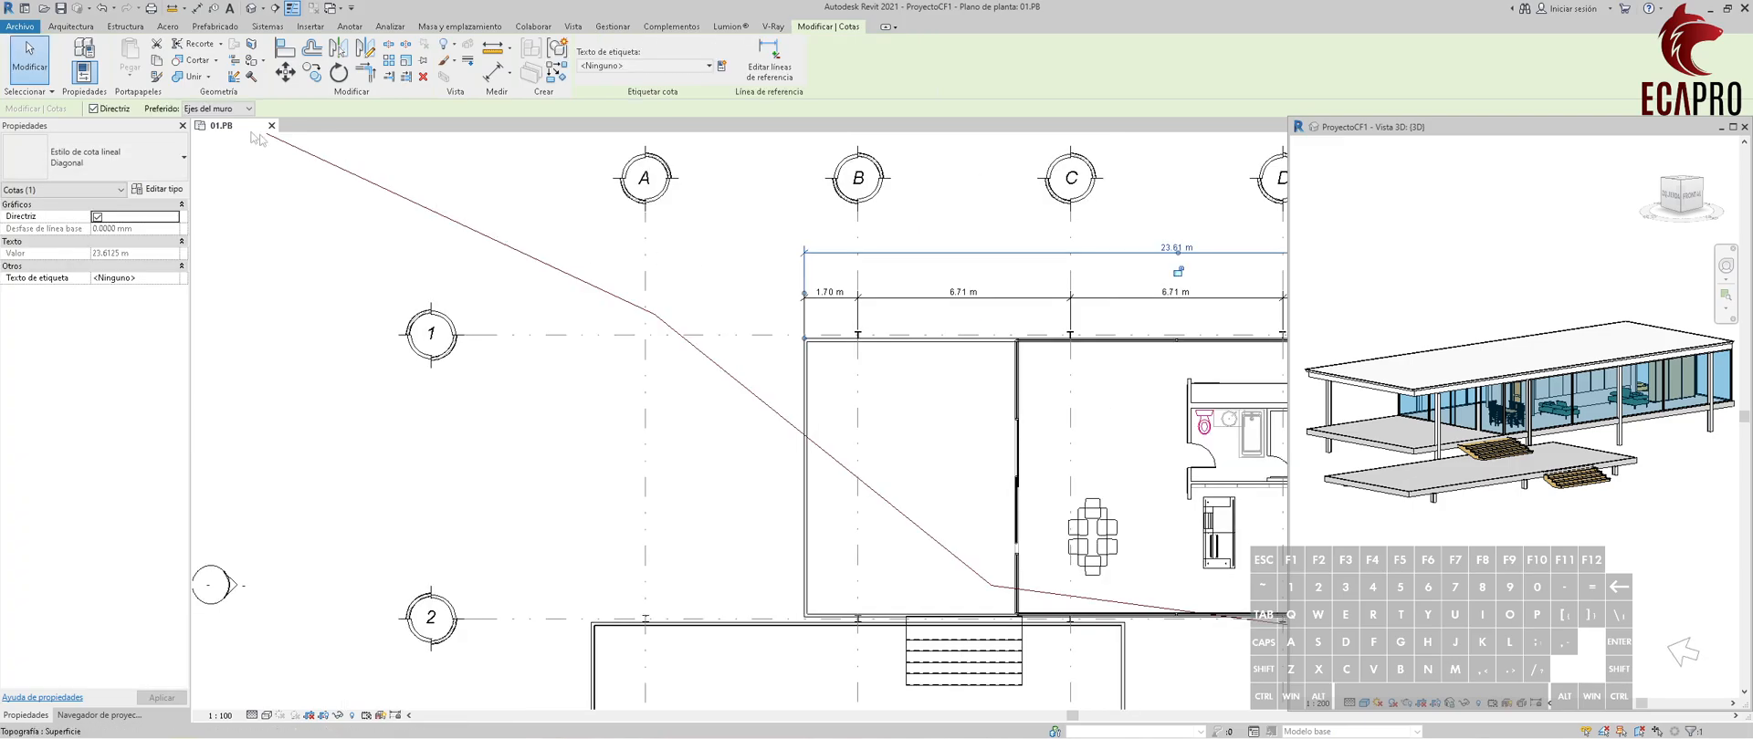
{"action": "left_click", "coordinate": [228, 109]}
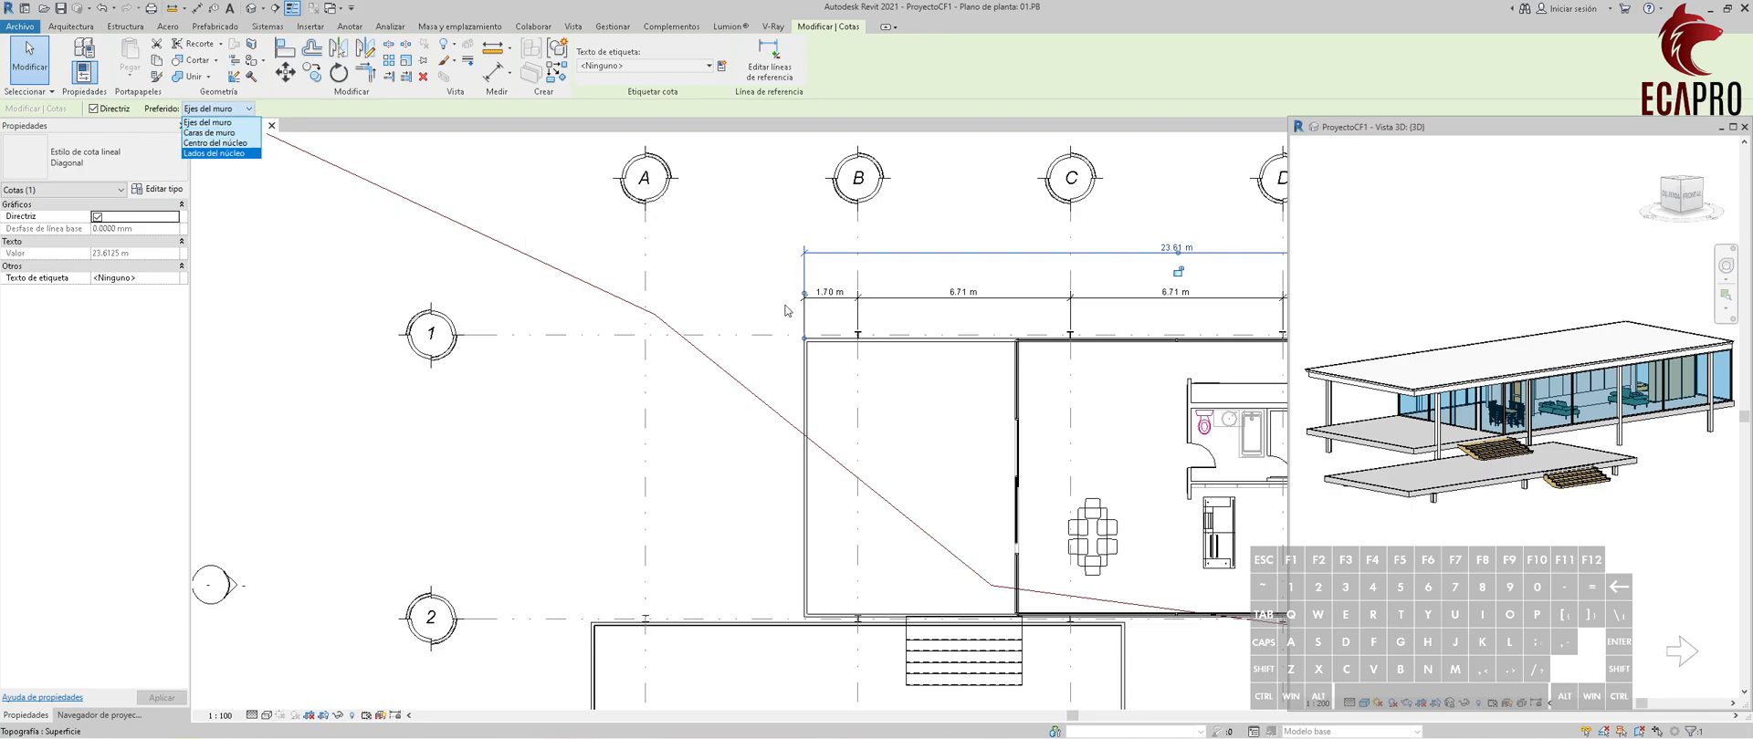
{"action": "key", "text": "Escape"}
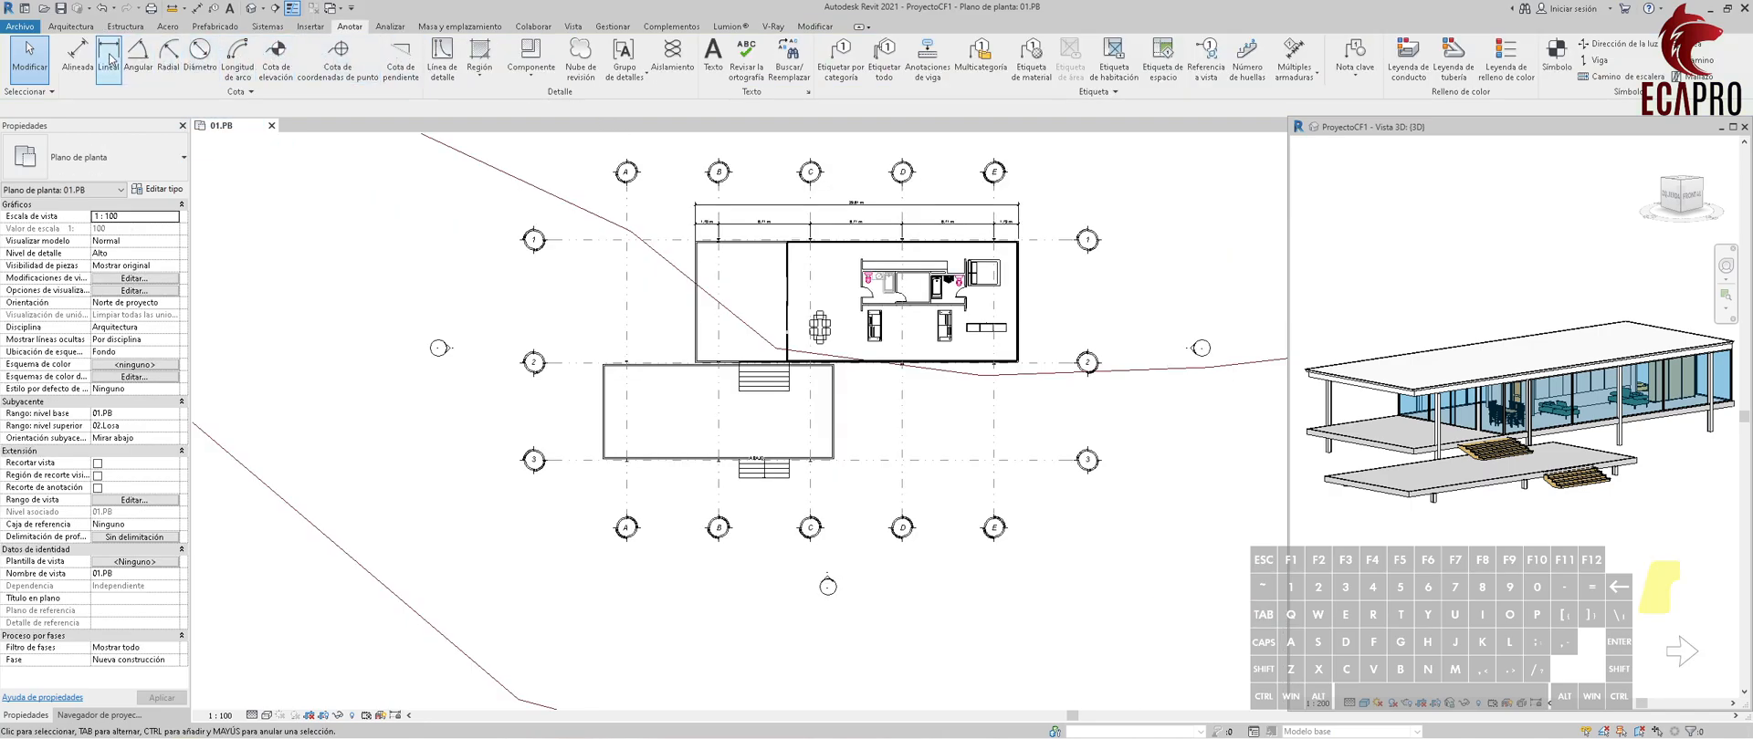
Place a linear dimension from the slab's right edge to the lower grid E column, just above the bottom grid bubbles.
{"action": "left_click", "coordinate": [109, 59]}
{"action": "scroll", "coordinate": [1059, 375], "scroll_direction": "up", "scroll_amount": 8}
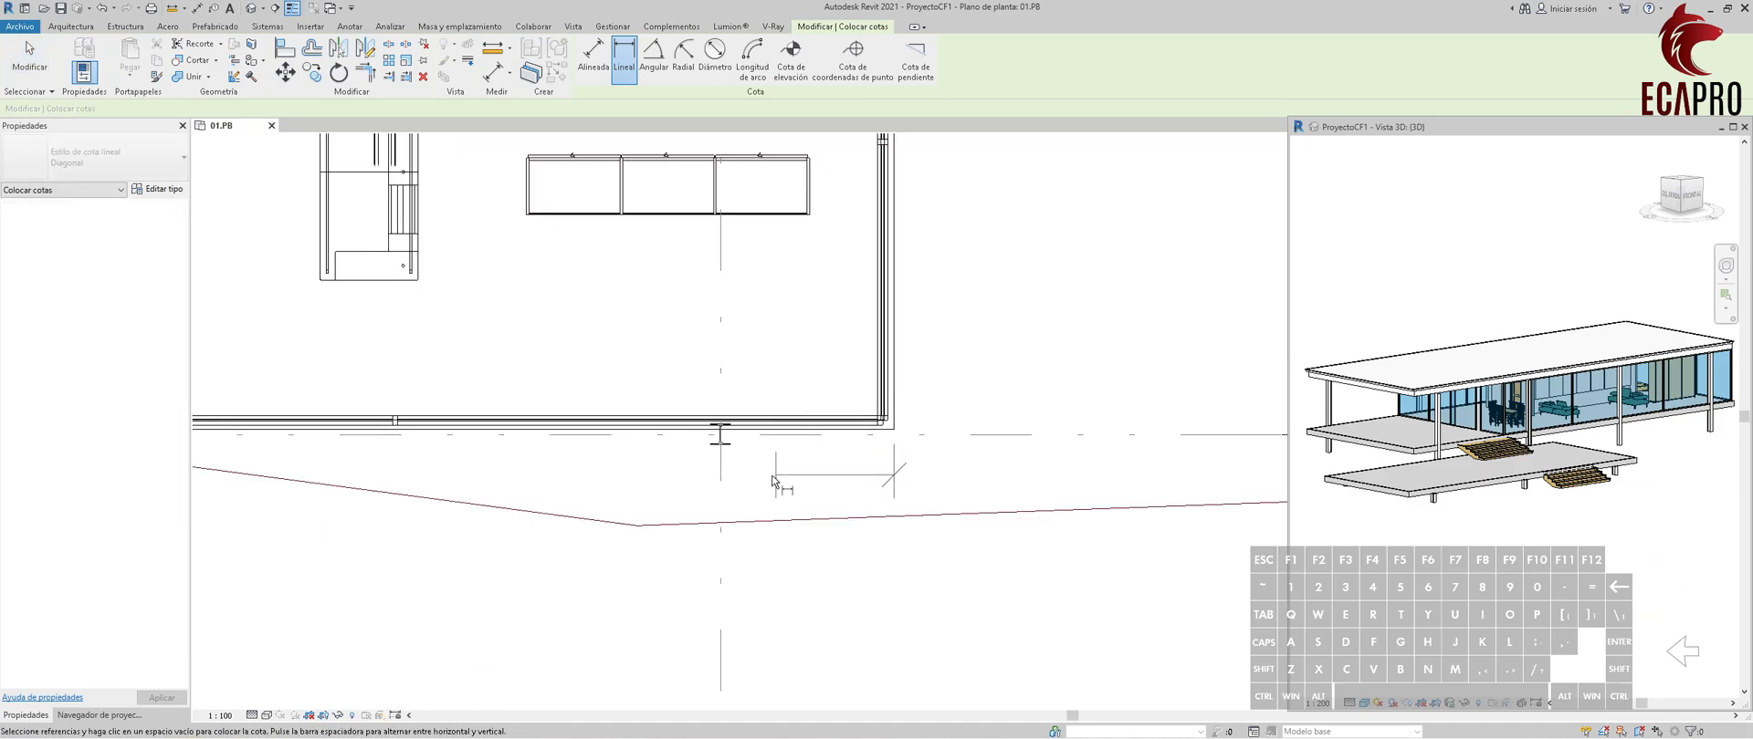
{"action": "left_click", "coordinate": [777, 481]}
{"action": "scroll", "coordinate": [749, 493], "scroll_direction": "up", "scroll_amount": 5}
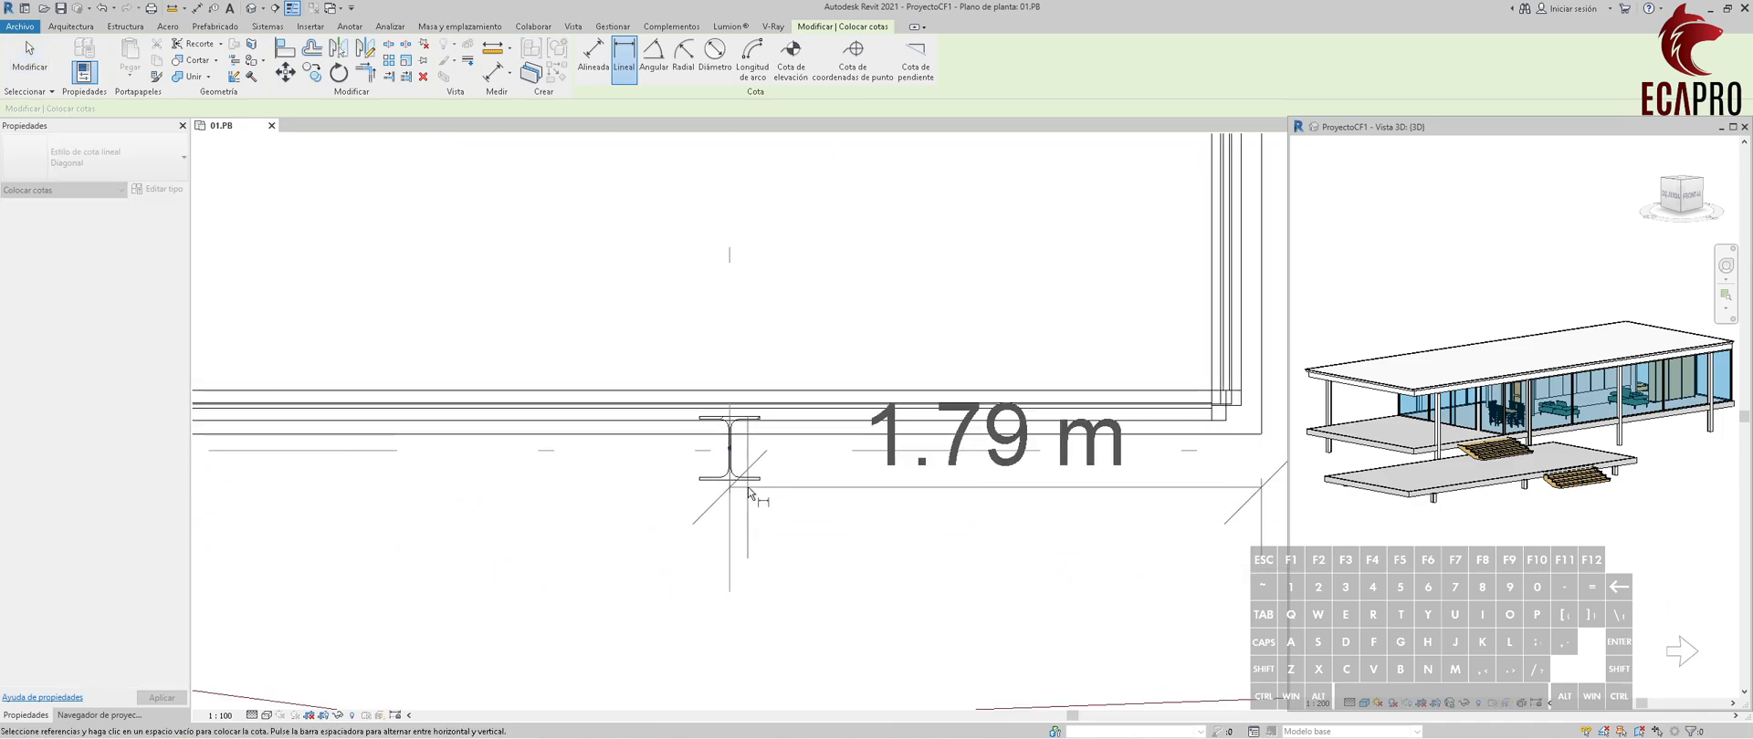
{"action": "scroll", "coordinate": [754, 394], "scroll_direction": "down", "scroll_amount": 7}
{"action": "left_click", "coordinate": [774, 618]}
Dimension between the lower columns on grids E and D, aligned with the slab-edge dimension below the plan.
{"action": "scroll", "coordinate": [747, 393], "scroll_direction": "up", "scroll_amount": 7}
{"action": "left_click", "coordinate": [896, 395]}
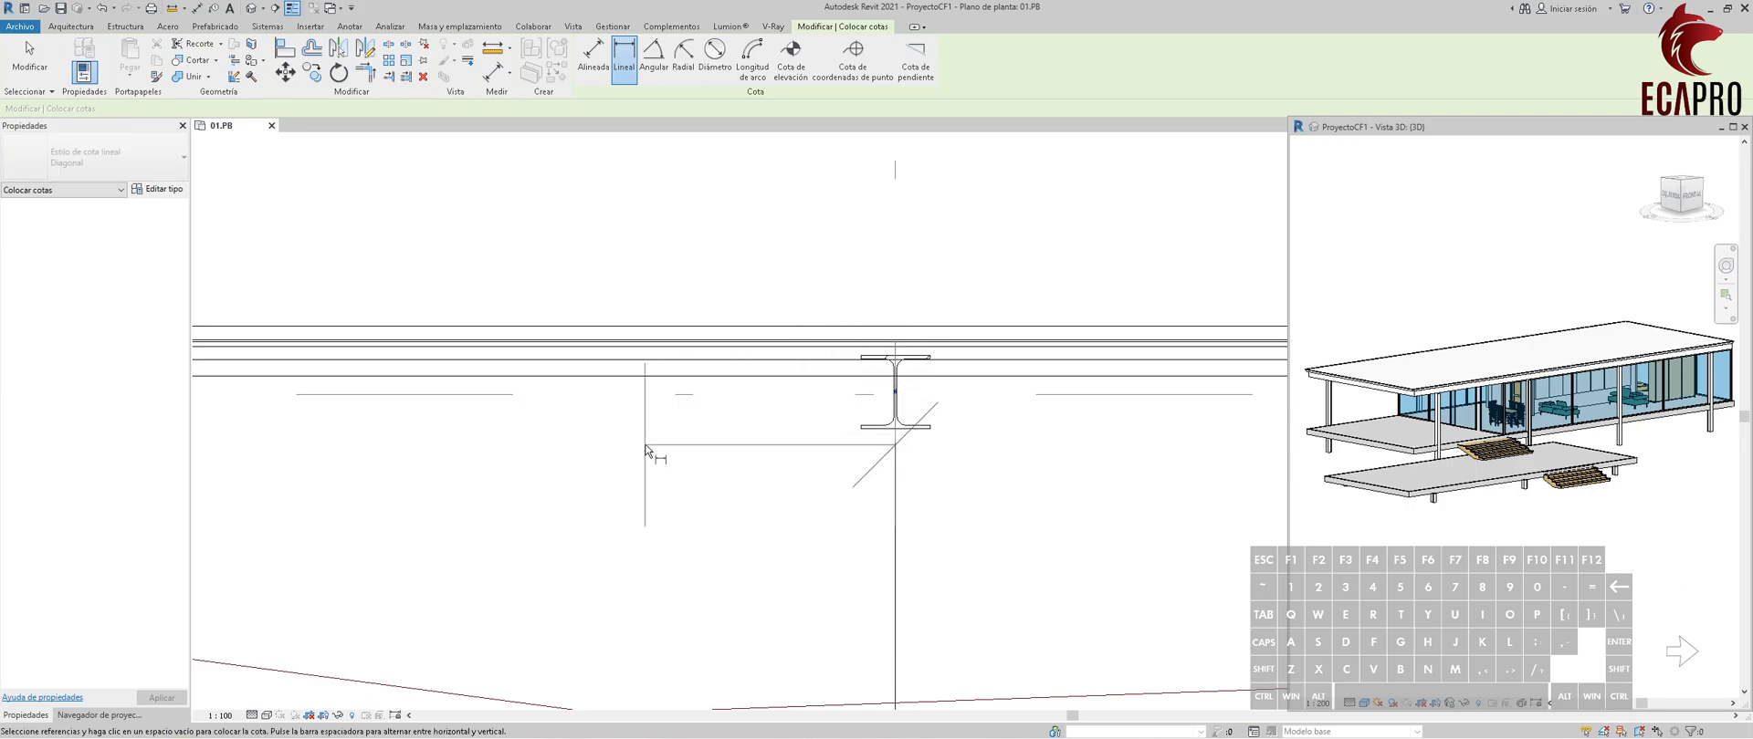
{"action": "left_click", "coordinate": [646, 449]}
{"action": "scroll", "coordinate": [674, 450], "scroll_direction": "down", "scroll_amount": 6}
{"action": "scroll", "coordinate": [684, 459], "scroll_direction": "up", "scroll_amount": 7}
{"action": "left_click", "coordinate": [685, 455]}
{"action": "scroll", "coordinate": [675, 459], "scroll_direction": "down", "scroll_amount": 6}
{"action": "middle_click_drag", "start_coordinate": [927, 621], "coordinate": [889, 457]}
{"action": "left_click", "coordinate": [803, 545]}
Dimension between the columns on grids D and C, aligned with the existing dimension chain below the plan.
{"action": "scroll", "coordinate": [641, 341], "scroll_direction": "up", "scroll_amount": 6}
{"action": "left_click", "coordinate": [759, 225]}
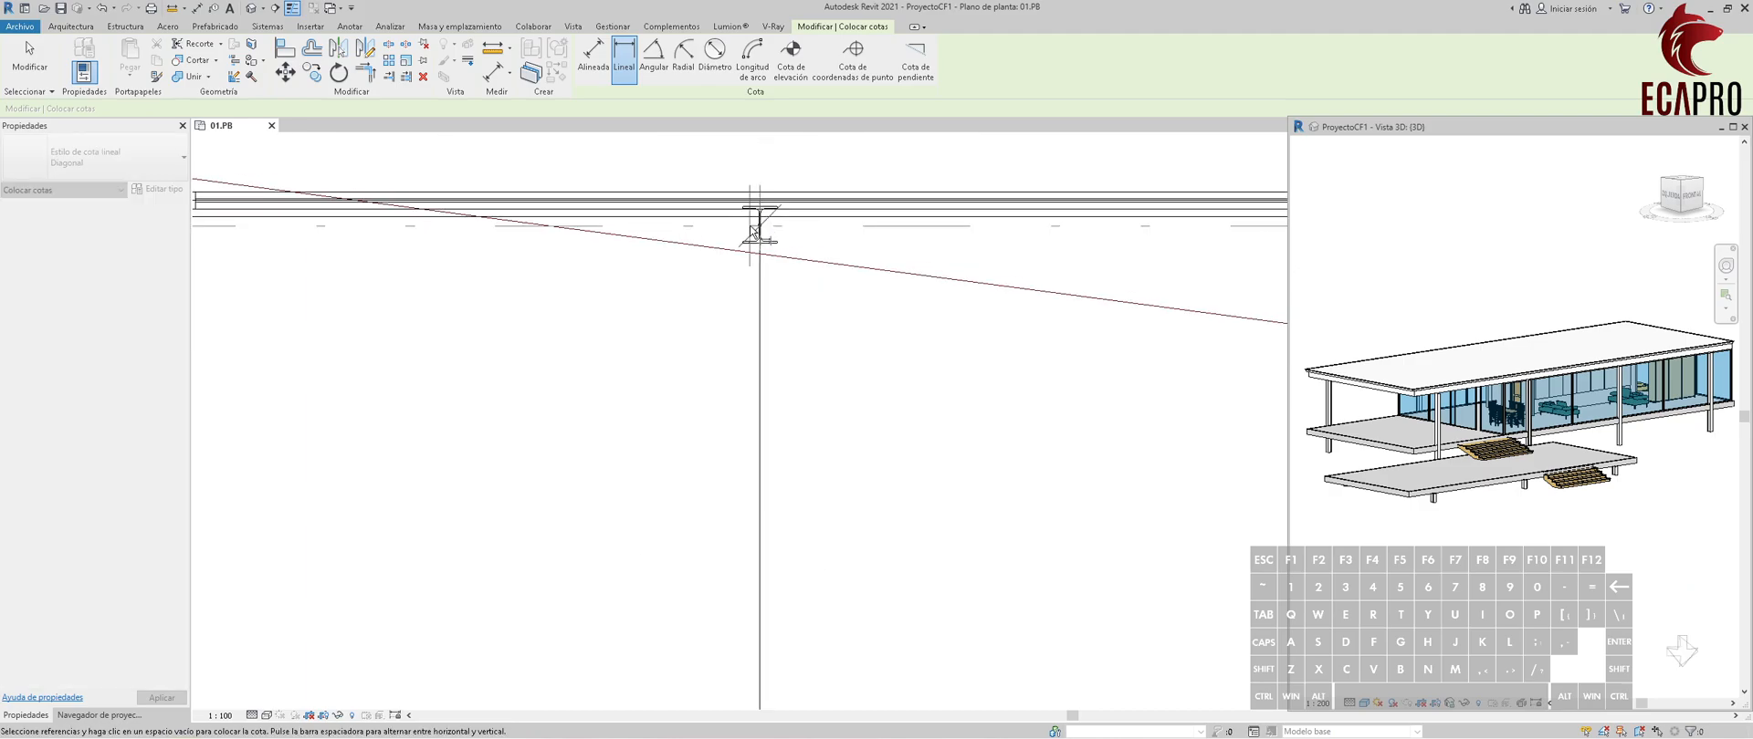
{"action": "scroll", "coordinate": [783, 253], "scroll_direction": "down", "scroll_amount": 3}
{"action": "scroll", "coordinate": [355, 246], "scroll_direction": "up", "scroll_amount": 3}
{"action": "left_click", "coordinate": [346, 234]}
{"action": "scroll", "coordinate": [794, 274], "scroll_direction": "down", "scroll_amount": 5}
{"action": "scroll", "coordinate": [880, 469], "scroll_direction": "up", "scroll_amount": 5}
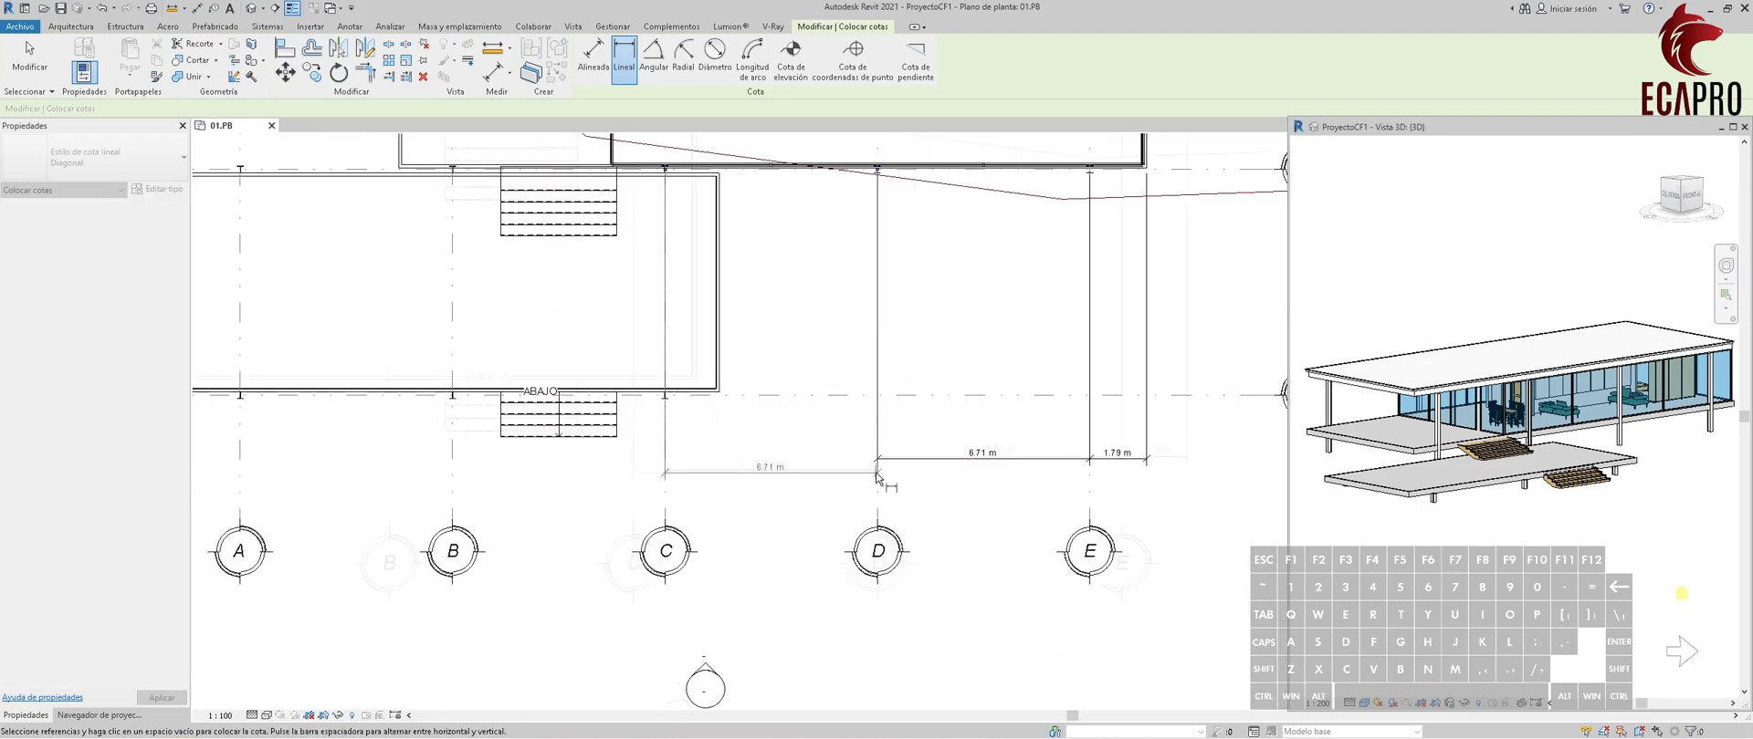
{"action": "left_click", "coordinate": [882, 420]}
Dimension between the columns on grids C and B, aligned with the chain below the plan.
{"action": "scroll", "coordinate": [882, 420], "scroll_direction": "down", "scroll_amount": 5}
{"action": "scroll", "coordinate": [721, 251], "scroll_direction": "up", "scroll_amount": 4}
{"action": "left_click", "coordinate": [888, 227]}
{"action": "left_click", "coordinate": [313, 259]}
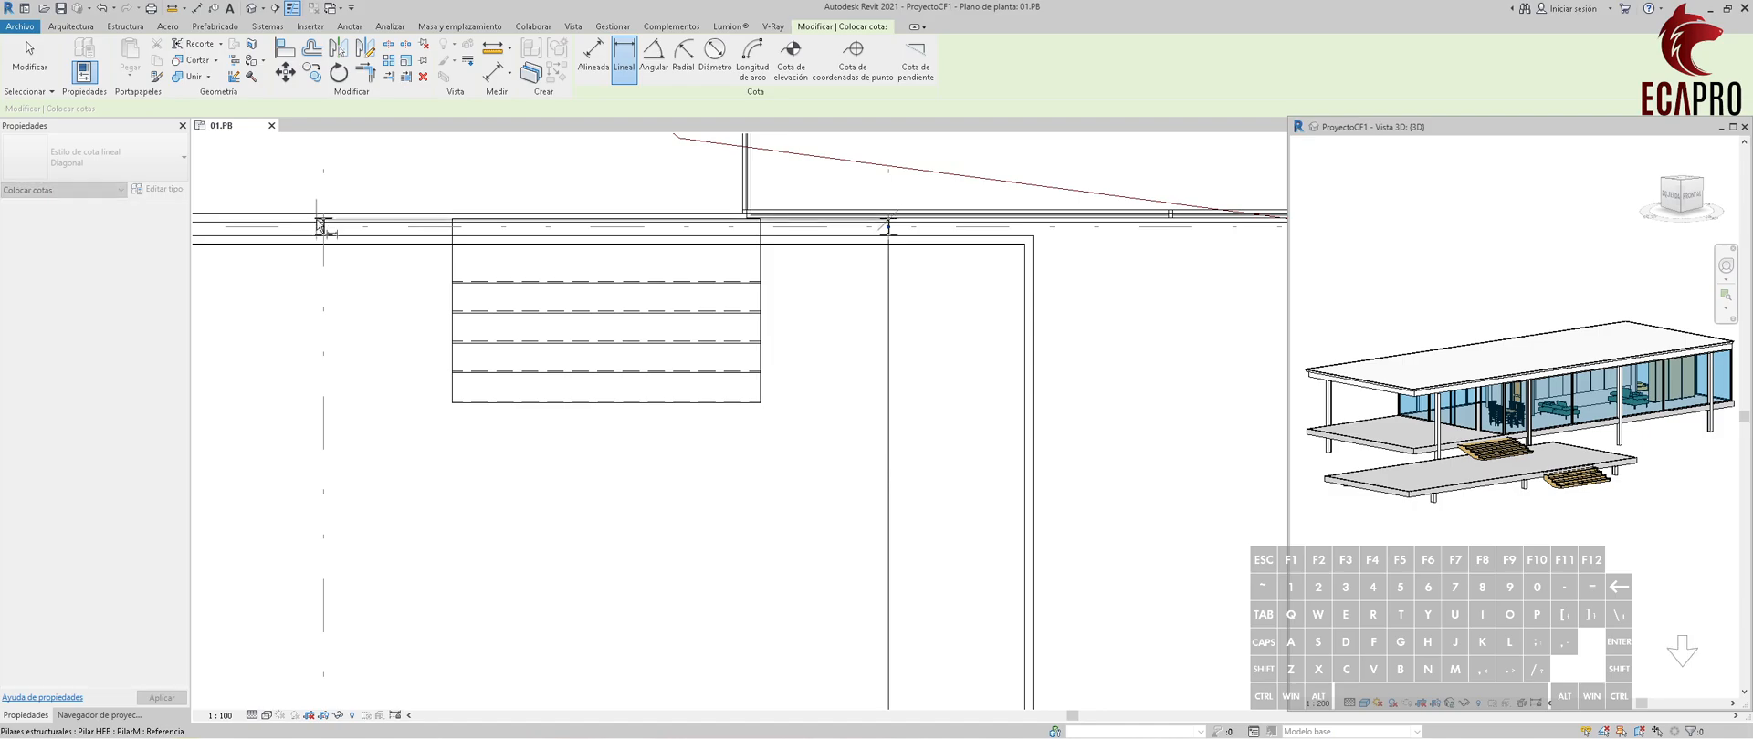
{"action": "scroll", "coordinate": [836, 522], "scroll_direction": "down", "scroll_amount": 5}
{"action": "scroll", "coordinate": [851, 600], "scroll_direction": "up", "scroll_amount": 3}
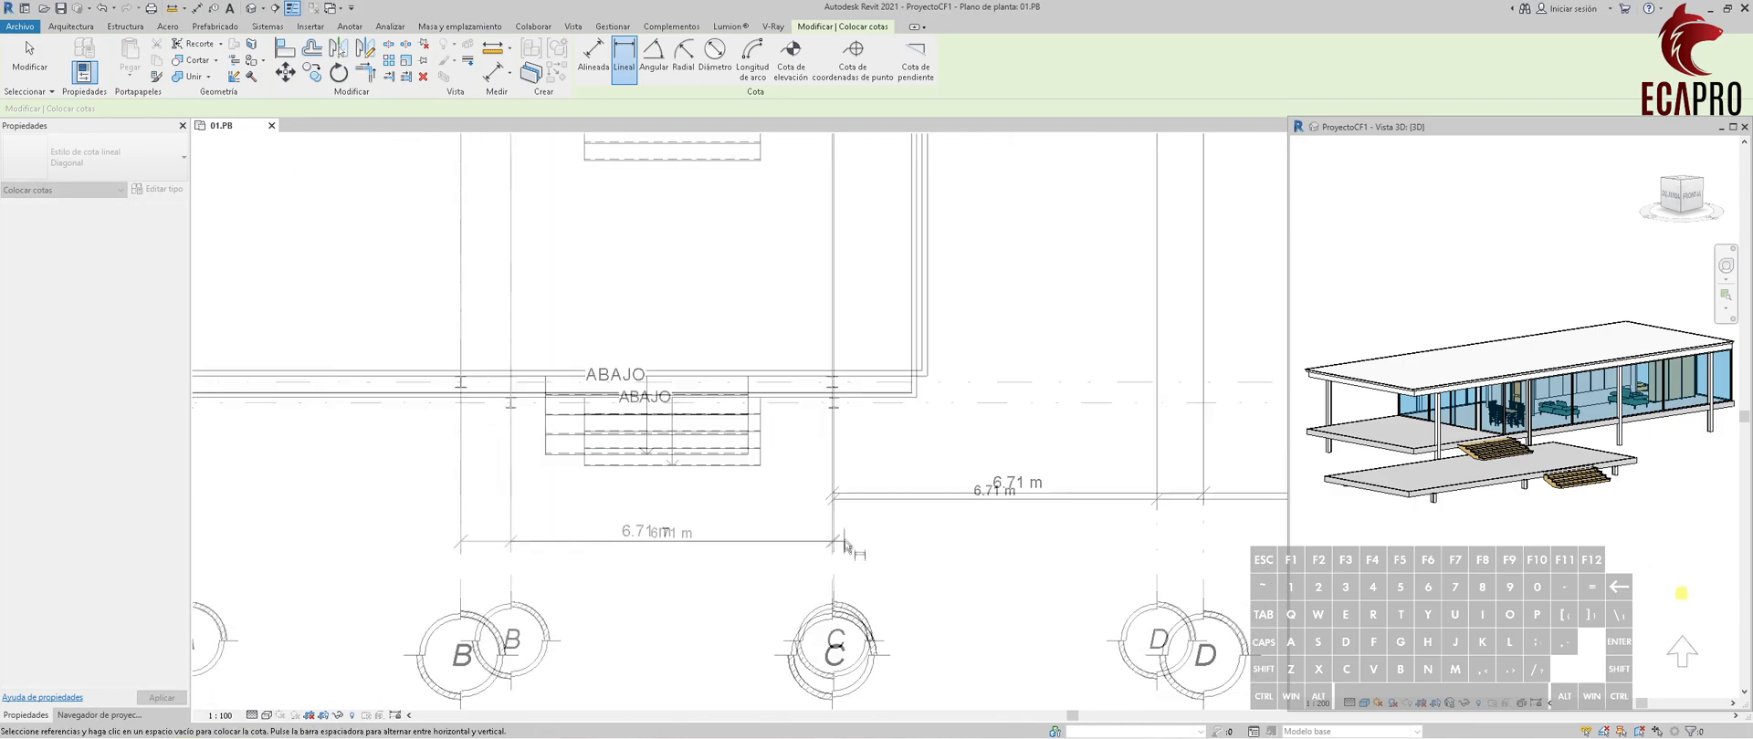
Complete the lower chain with dimensions between the grid B and A columns and from column A to the terrace slab's left edge.
{"action": "scroll", "coordinate": [587, 598], "scroll_direction": "up", "scroll_amount": 4}
{"action": "scroll", "coordinate": [227, 307], "scroll_direction": "down", "scroll_amount": 5}
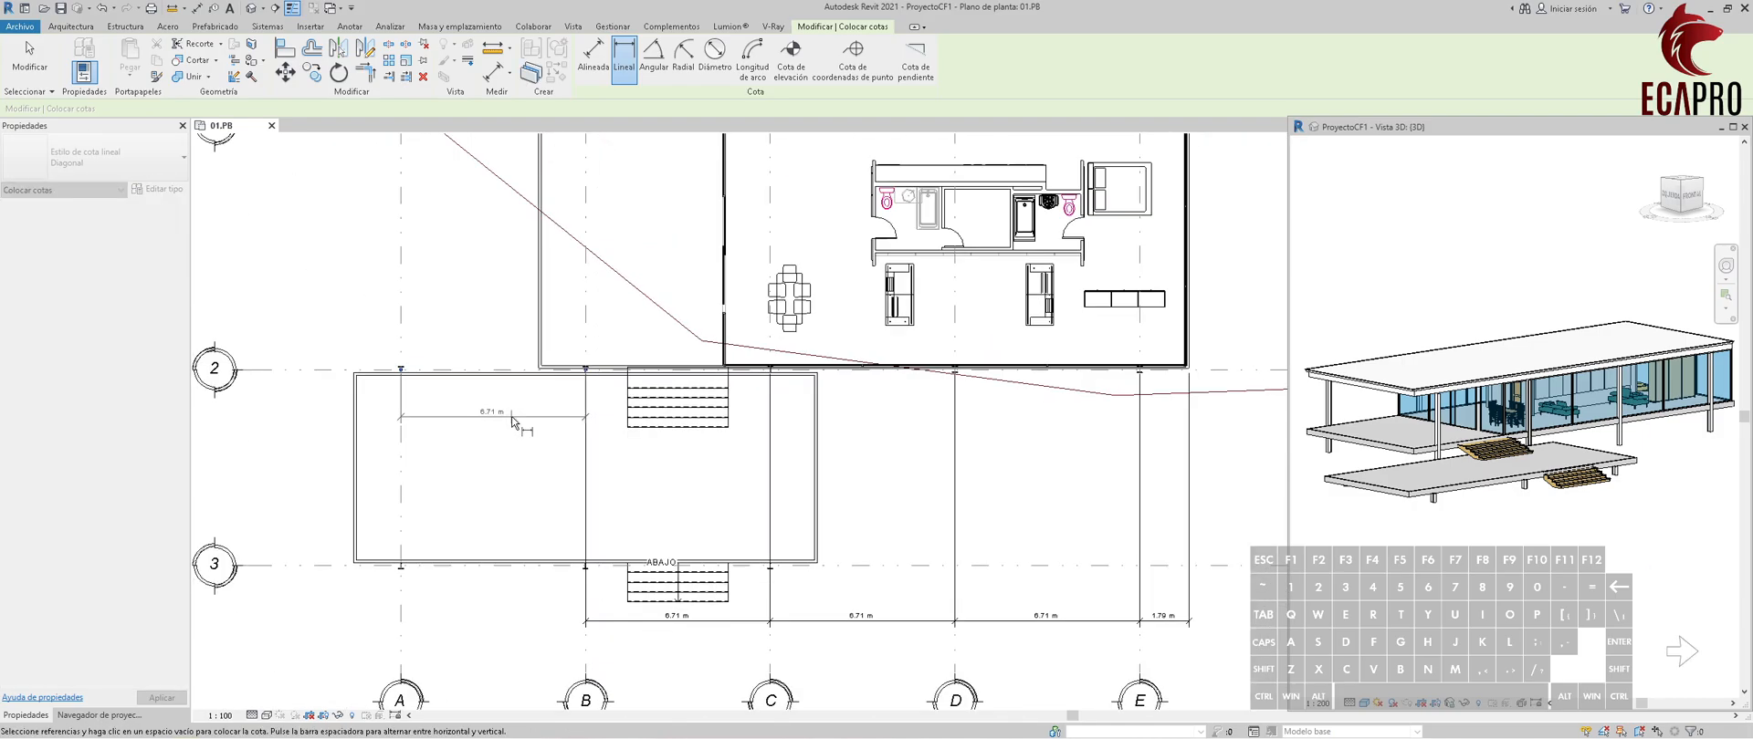
{"action": "scroll", "coordinate": [352, 447], "scroll_direction": "up", "scroll_amount": 5}
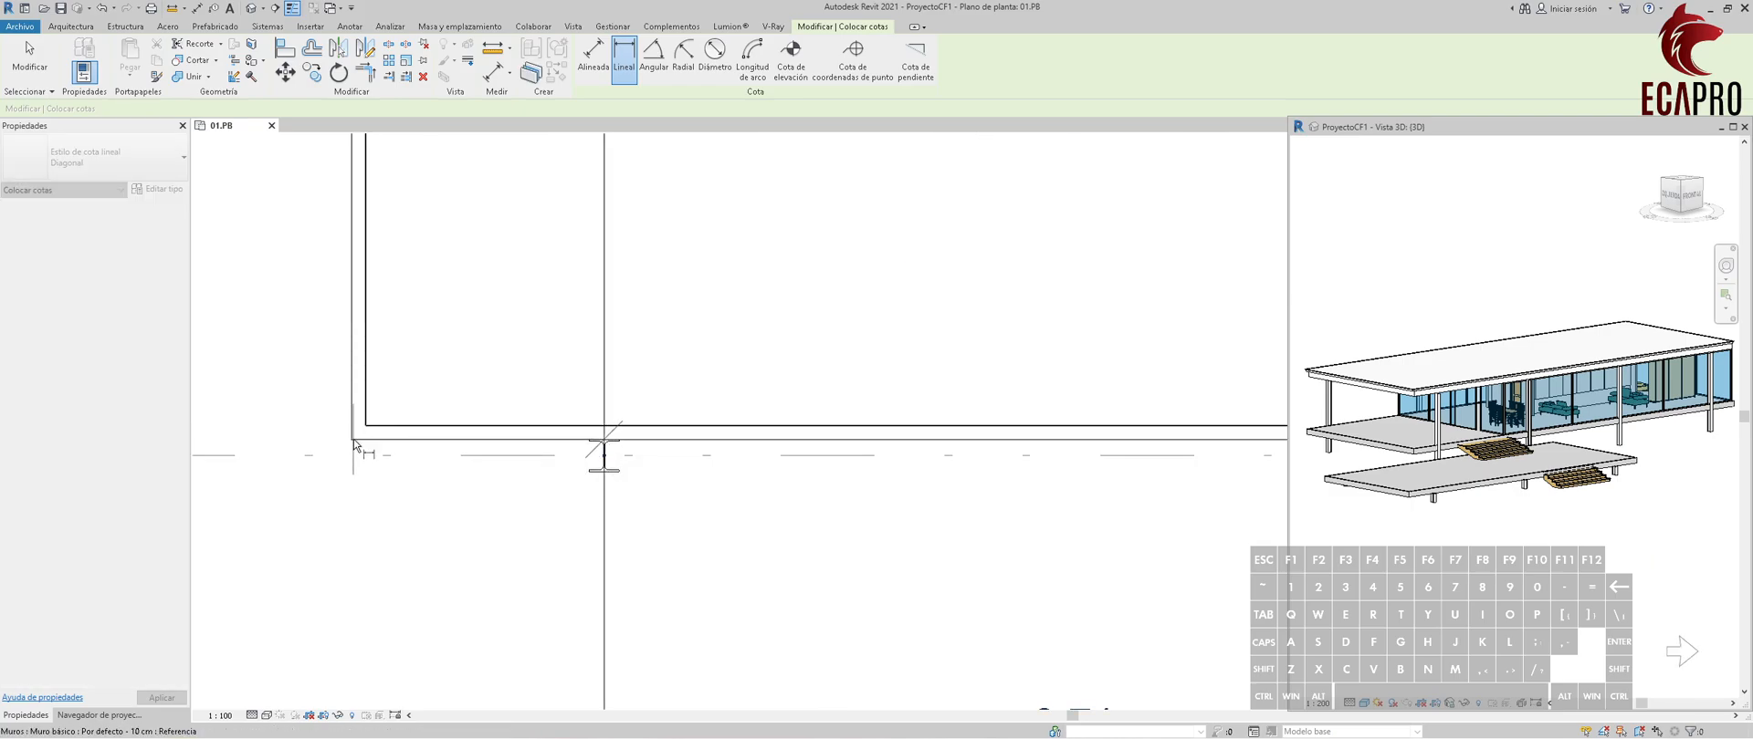
{"action": "scroll", "coordinate": [352, 448], "scroll_direction": "down", "scroll_amount": 5}
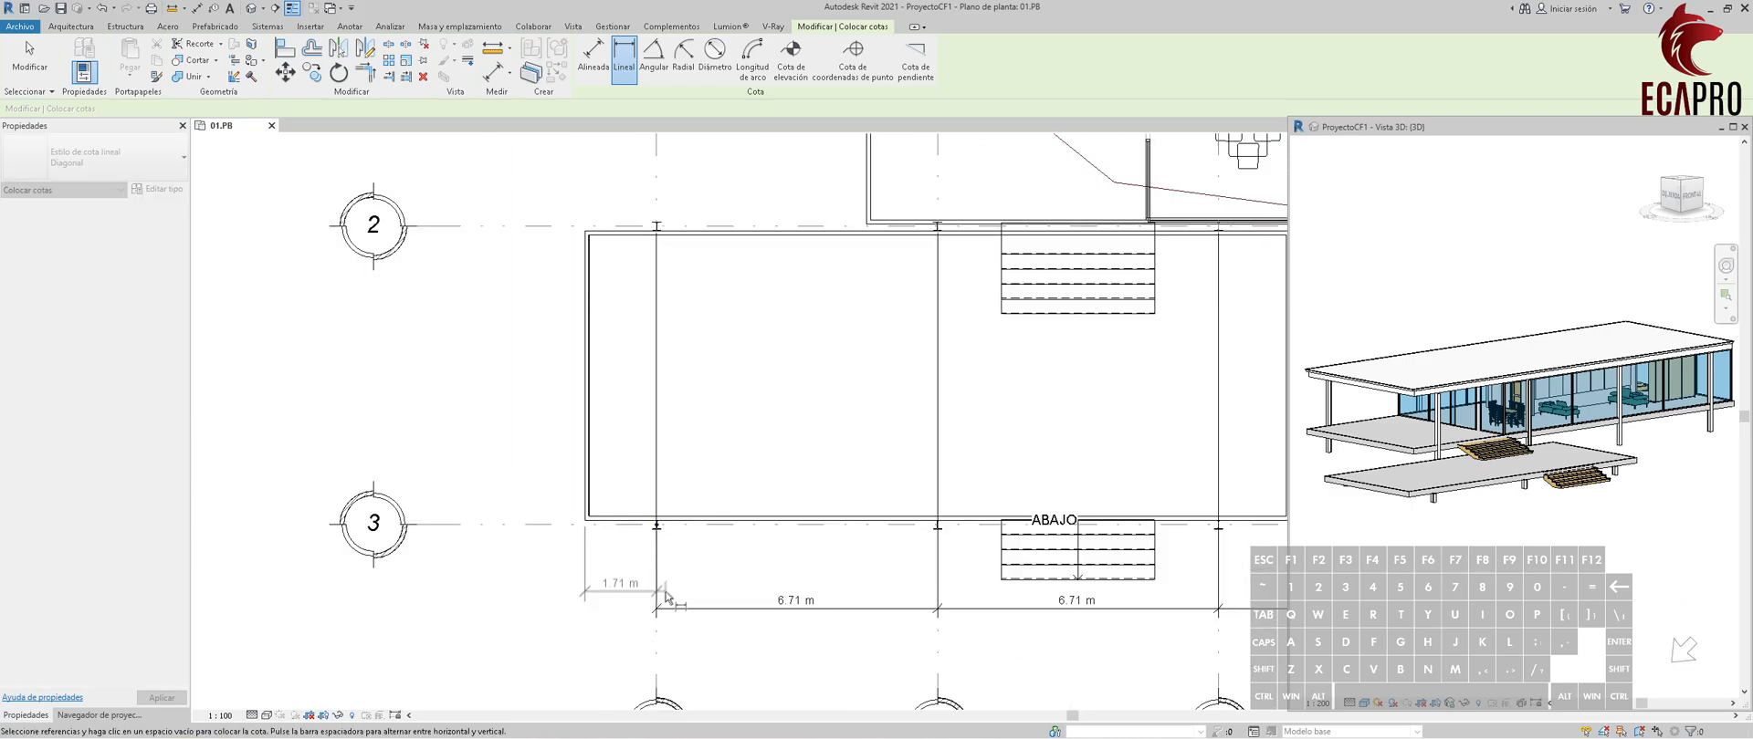
Place an overall horizontal dimension between the outermost slab edges, below the lower dimension chain.
{"action": "scroll", "coordinate": [659, 614], "scroll_direction": "down", "scroll_amount": 5}
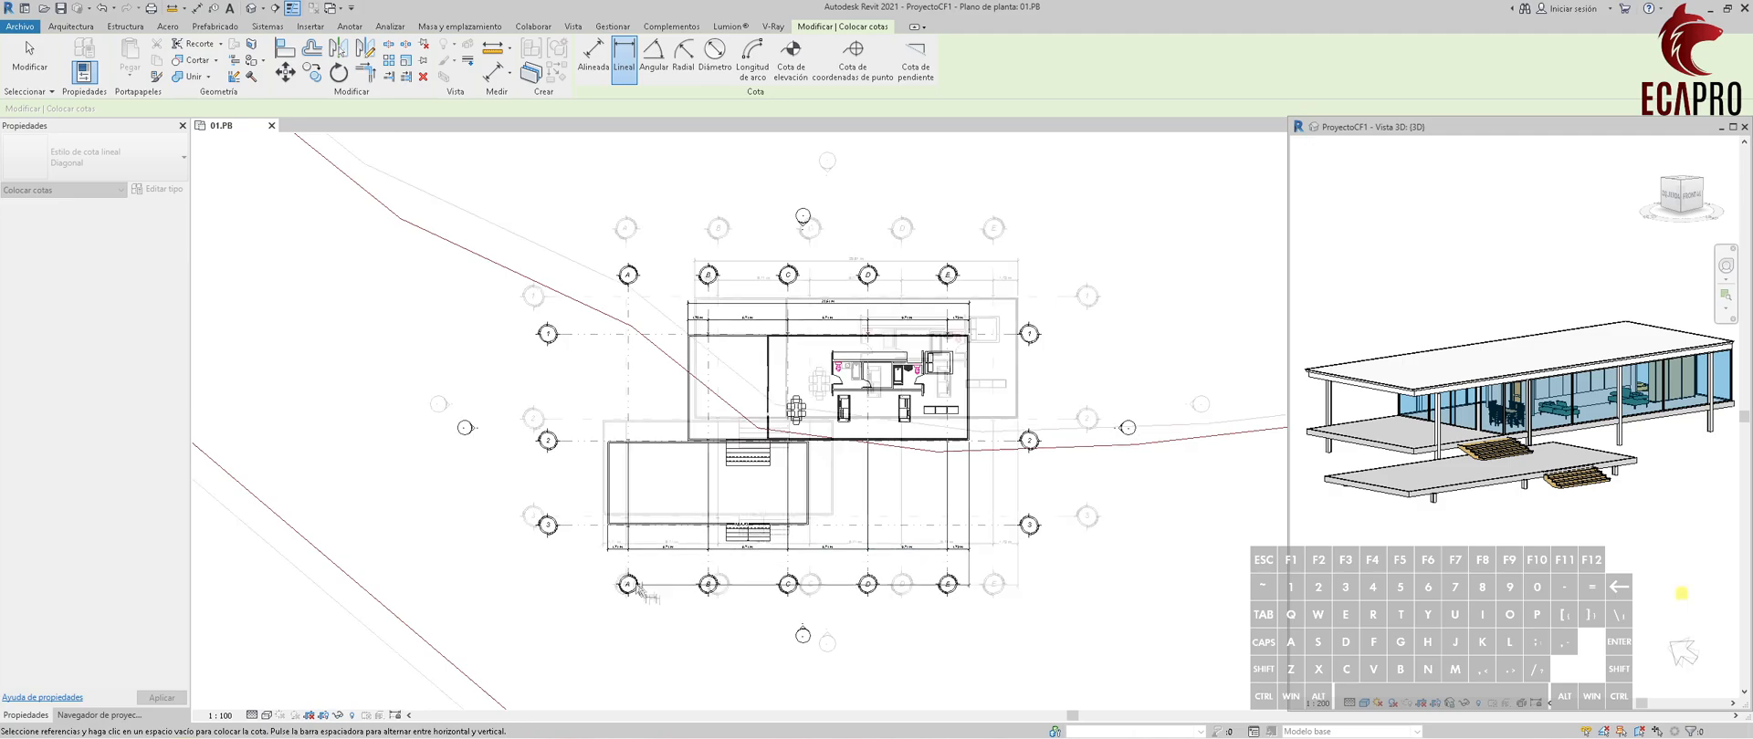
{"action": "scroll", "coordinate": [602, 453], "scroll_direction": "up", "scroll_amount": 6}
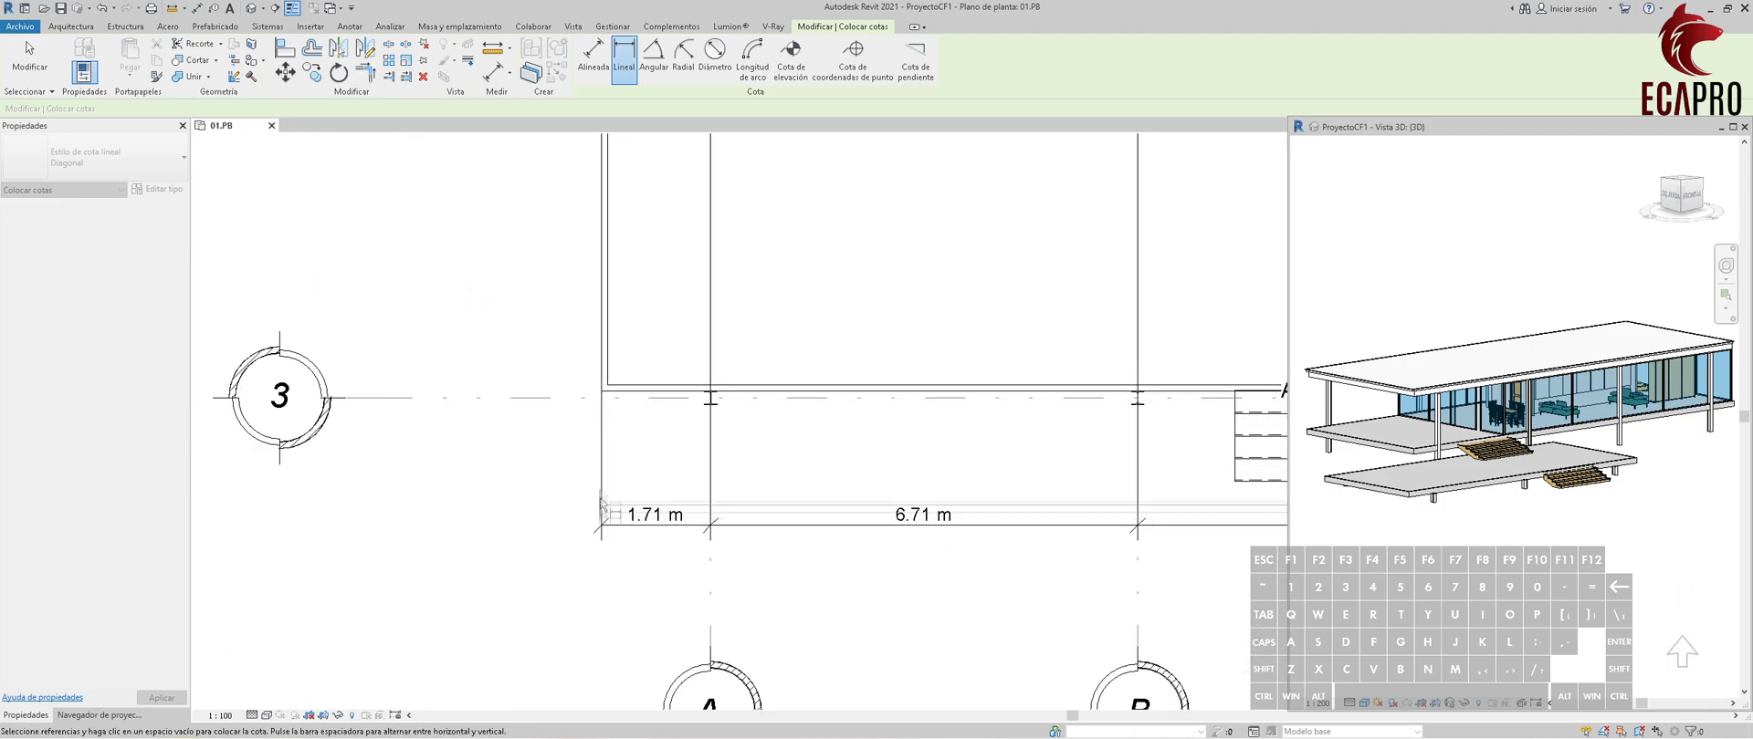
{"action": "left_click", "coordinate": [601, 393]}
{"action": "left_click", "coordinate": [643, 608]}
Dimension vertically between the grid A columns on grids 3 and 2, on the left side of the terrace.
{"action": "scroll", "coordinate": [724, 564], "scroll_direction": "down", "scroll_amount": 5}
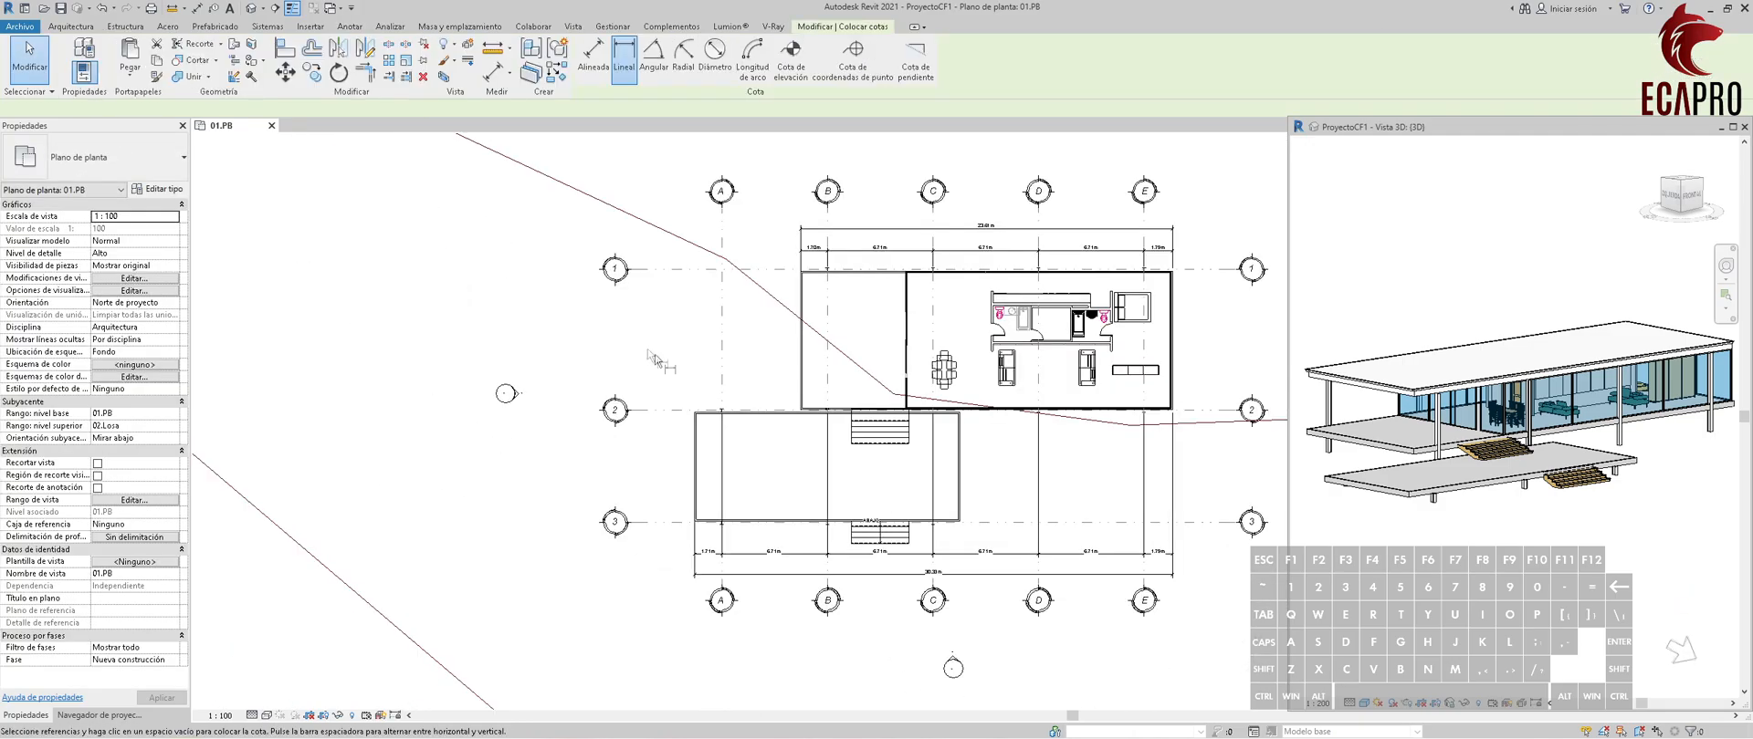
{"action": "scroll", "coordinate": [691, 545], "scroll_direction": "up", "scroll_amount": 5}
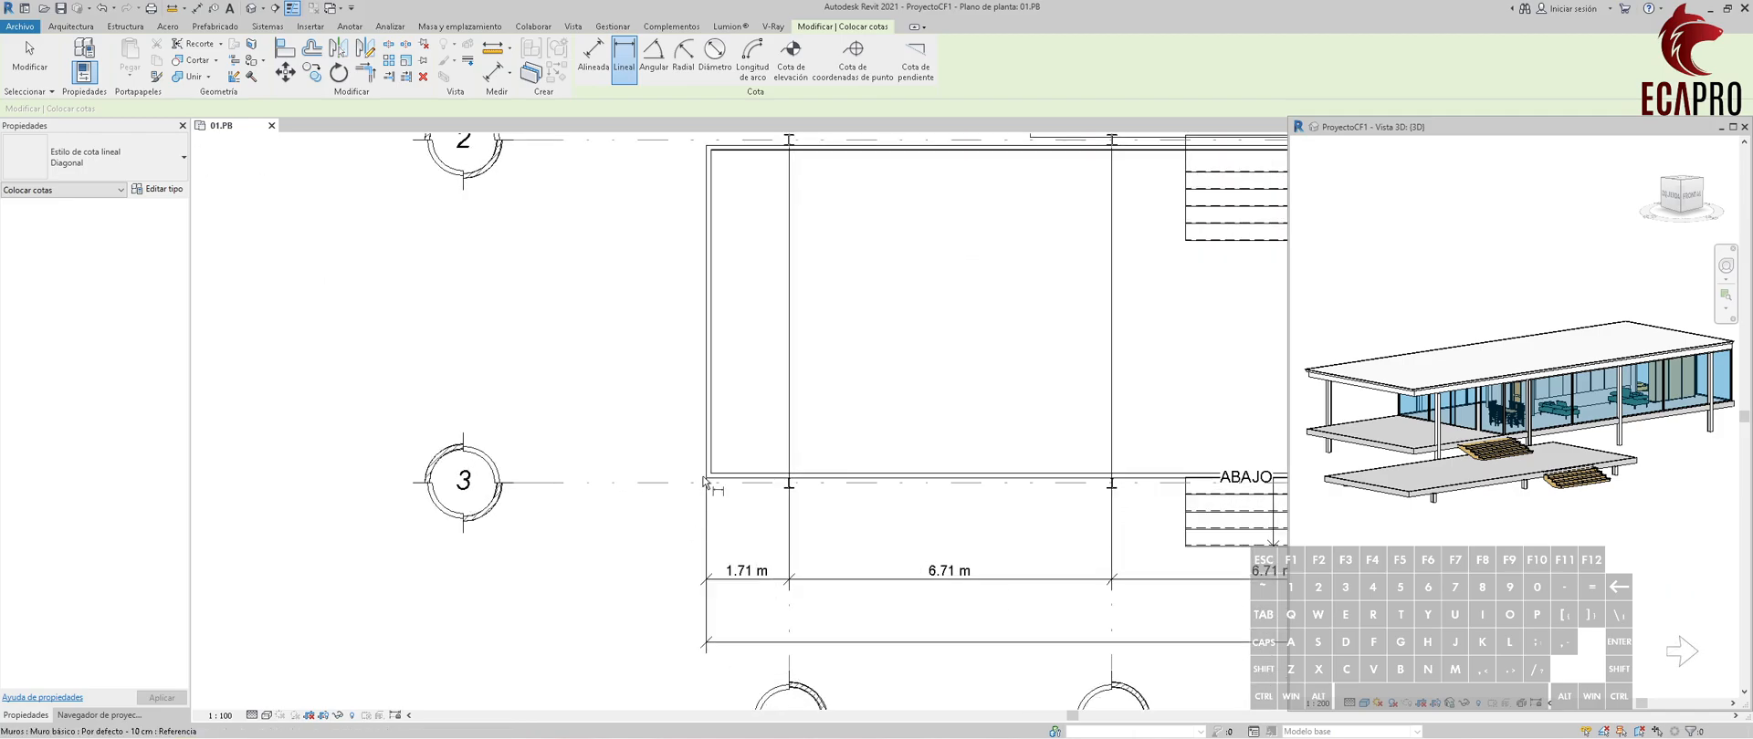
{"action": "scroll", "coordinate": [803, 489], "scroll_direction": "up", "scroll_amount": 3}
{"action": "left_click", "coordinate": [763, 470]}
{"action": "scroll", "coordinate": [476, 475], "scroll_direction": "down", "scroll_amount": 3}
{"action": "middle_click_drag", "start_coordinate": [602, 260], "coordinate": [632, 495]}
{"action": "scroll", "coordinate": [639, 314], "scroll_direction": "up", "scroll_amount": 3}
{"action": "left_click", "coordinate": [614, 303]}
{"action": "scroll", "coordinate": [372, 381], "scroll_direction": "down", "scroll_amount": 5}
{"action": "middle_click_drag", "start_coordinate": [374, 392], "coordinate": [676, 449]}
{"action": "left_click", "coordinate": [496, 362]}
Dimension vertically from the grid 2 column to the grid B column on grid 1, aligned with the left-side dimension.
{"action": "scroll", "coordinate": [716, 403], "scroll_direction": "up", "scroll_amount": 2}
{"action": "left_click", "coordinate": [716, 403]}
{"action": "scroll", "coordinate": [719, 404], "scroll_direction": "down", "scroll_amount": 4}
{"action": "middle_click_drag", "start_coordinate": [746, 352], "coordinate": [726, 517]}
{"action": "scroll", "coordinate": [904, 310], "scroll_direction": "up", "scroll_amount": 6}
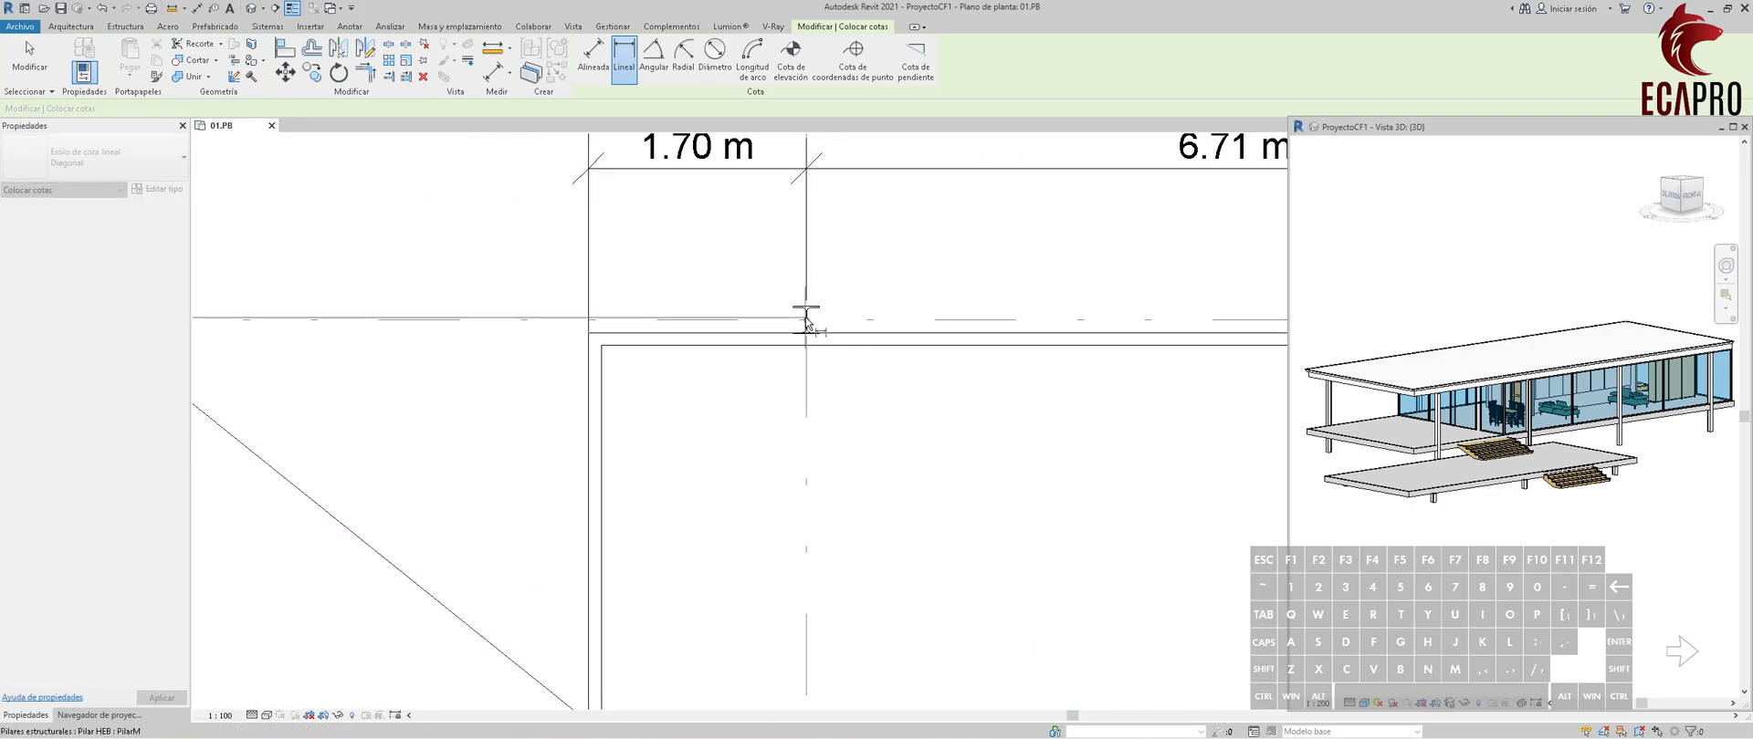
{"action": "scroll", "coordinate": [744, 336], "scroll_direction": "down", "scroll_amount": 5}
{"action": "scroll", "coordinate": [596, 501], "scroll_direction": "up", "scroll_amount": 6}
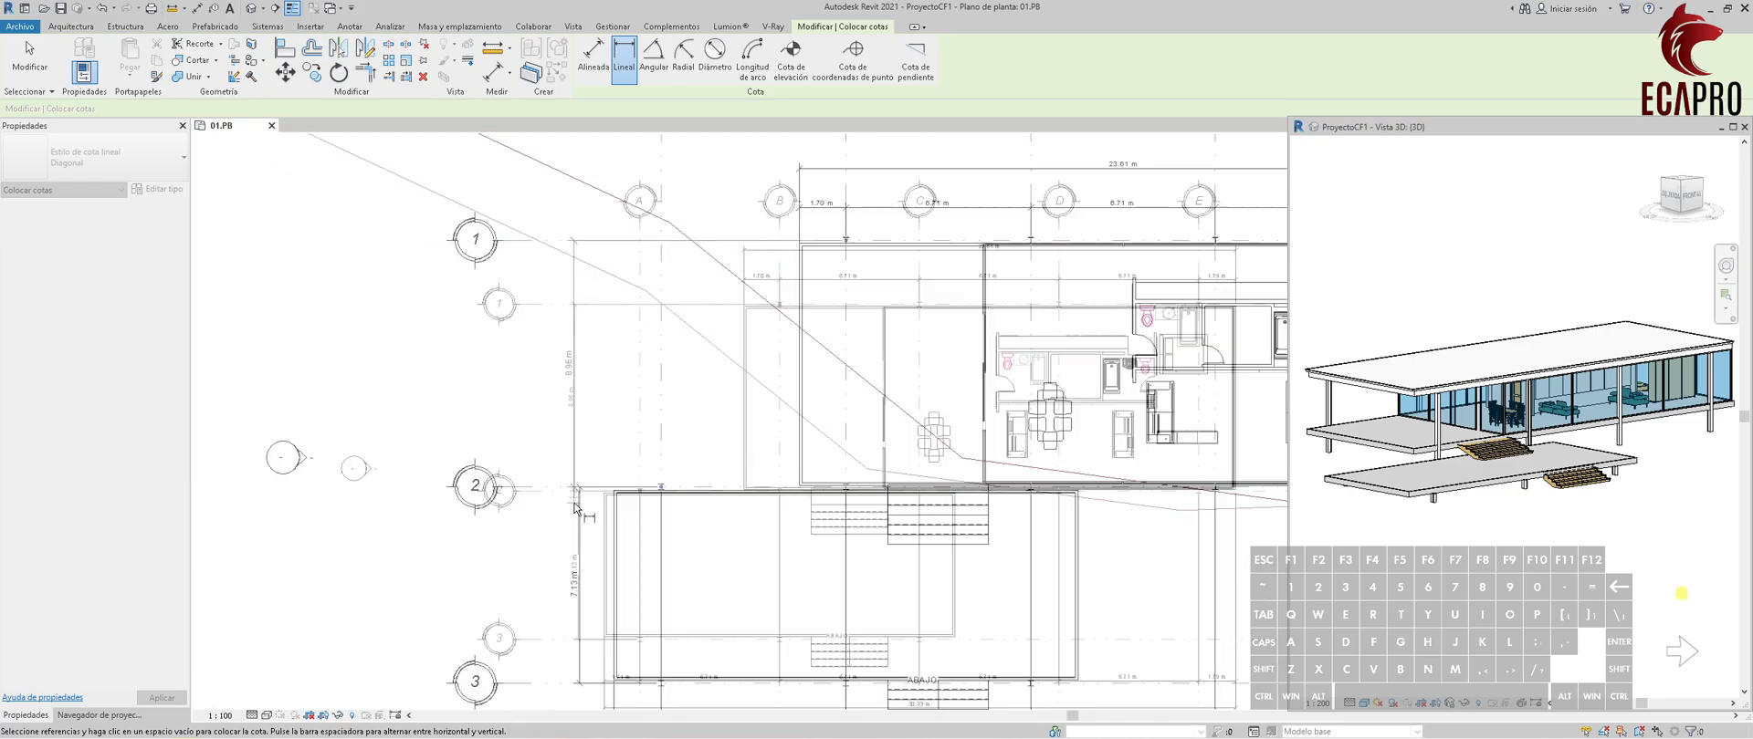
{"action": "scroll", "coordinate": [584, 484], "scroll_direction": "up", "scroll_amount": 2}
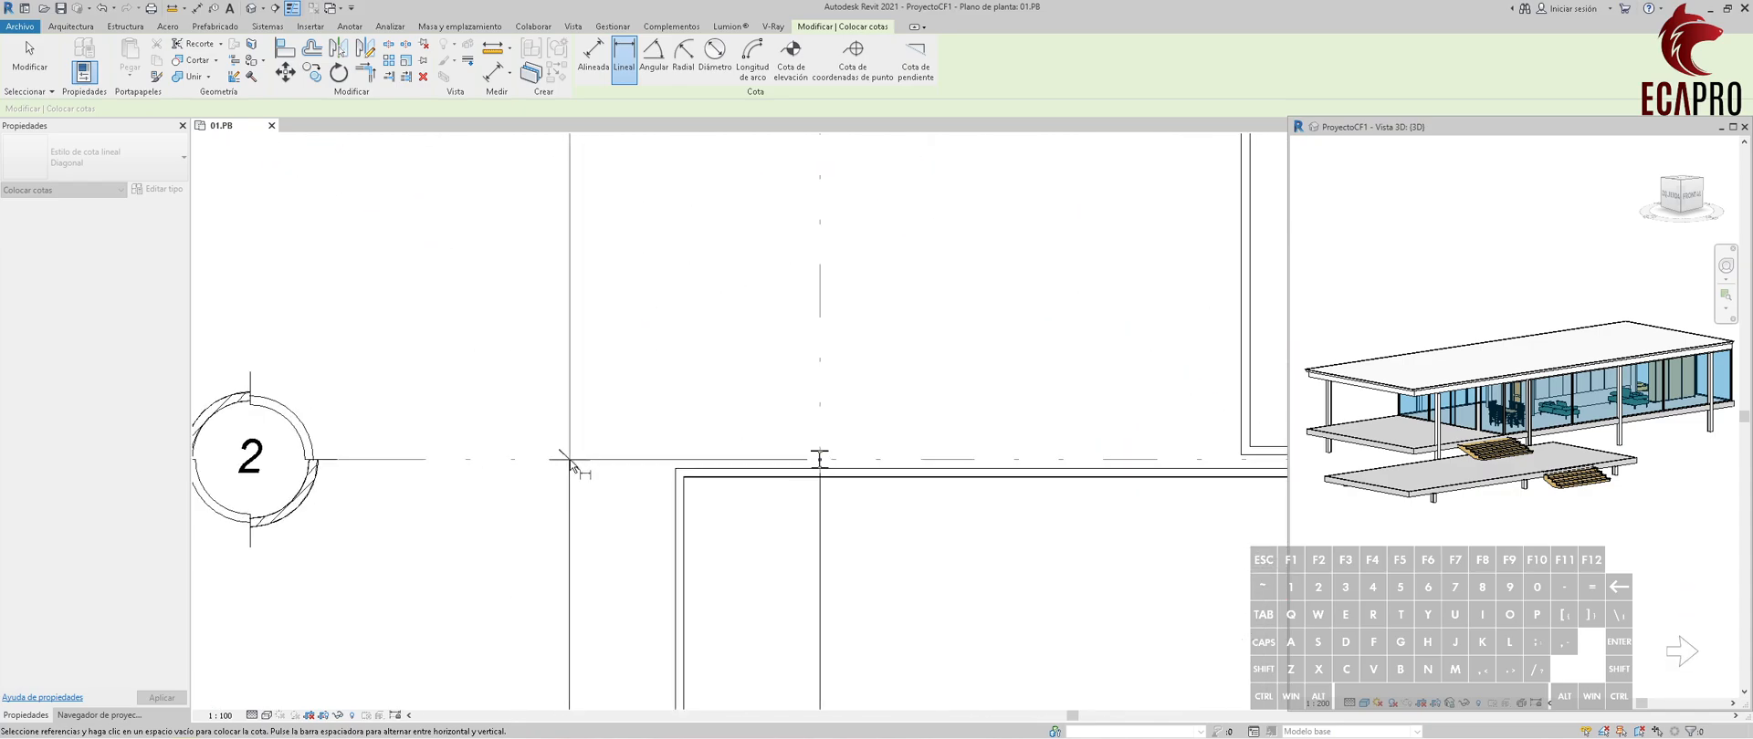
Dimension vertically from the grid C column on grid 3 to the grid E column on grid 2, right of the house.
{"action": "scroll", "coordinate": [571, 465], "scroll_direction": "up", "scroll_amount": 4}
{"action": "scroll", "coordinate": [667, 484], "scroll_direction": "down", "scroll_amount": 5}
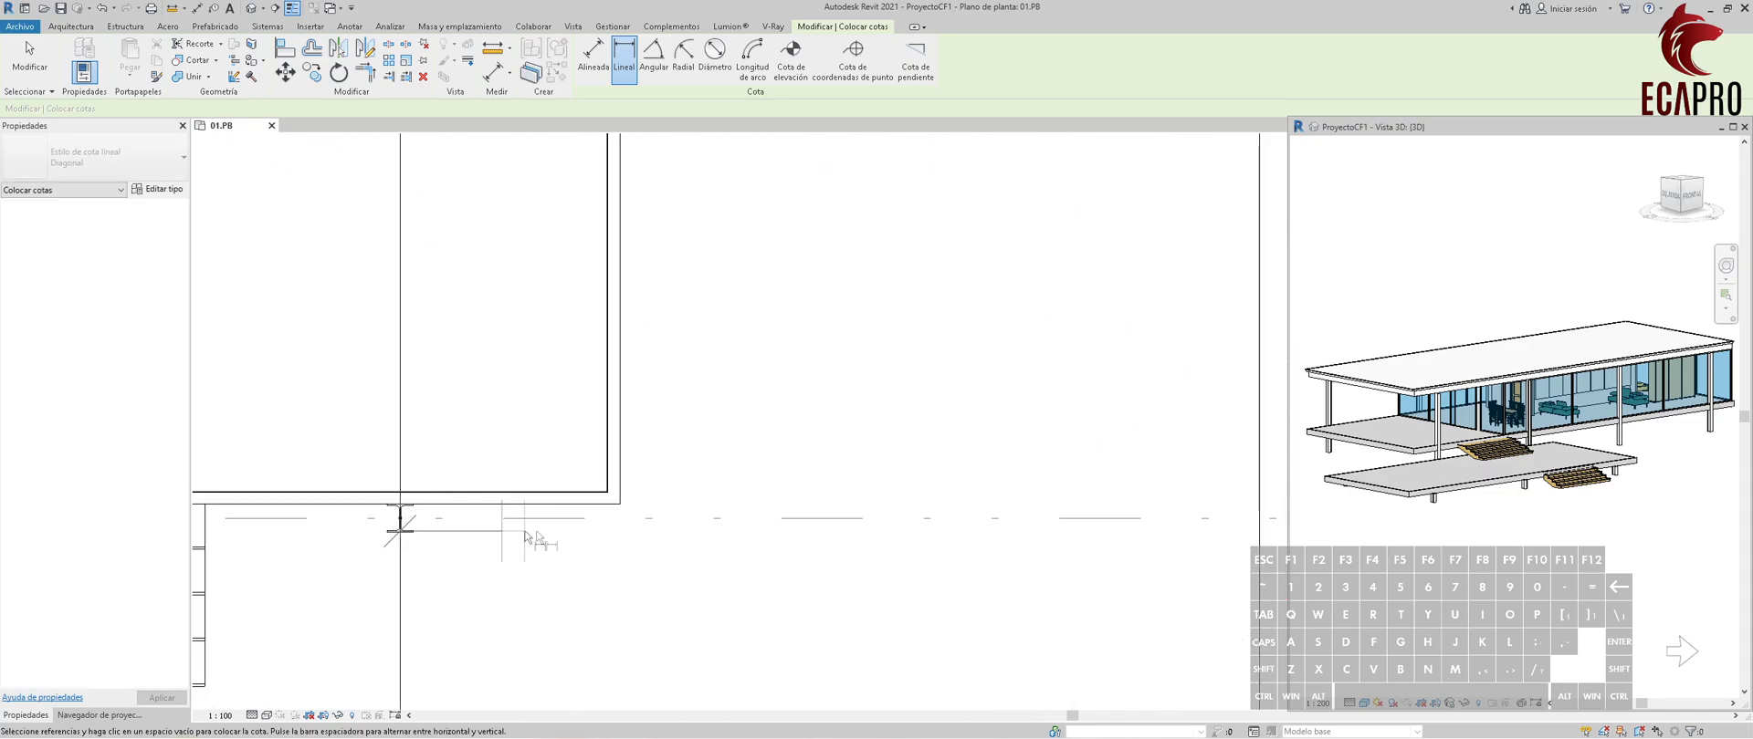
{"action": "scroll", "coordinate": [855, 540], "scroll_direction": "up", "scroll_amount": 3}
{"action": "scroll", "coordinate": [1038, 422], "scroll_direction": "up", "scroll_amount": 3}
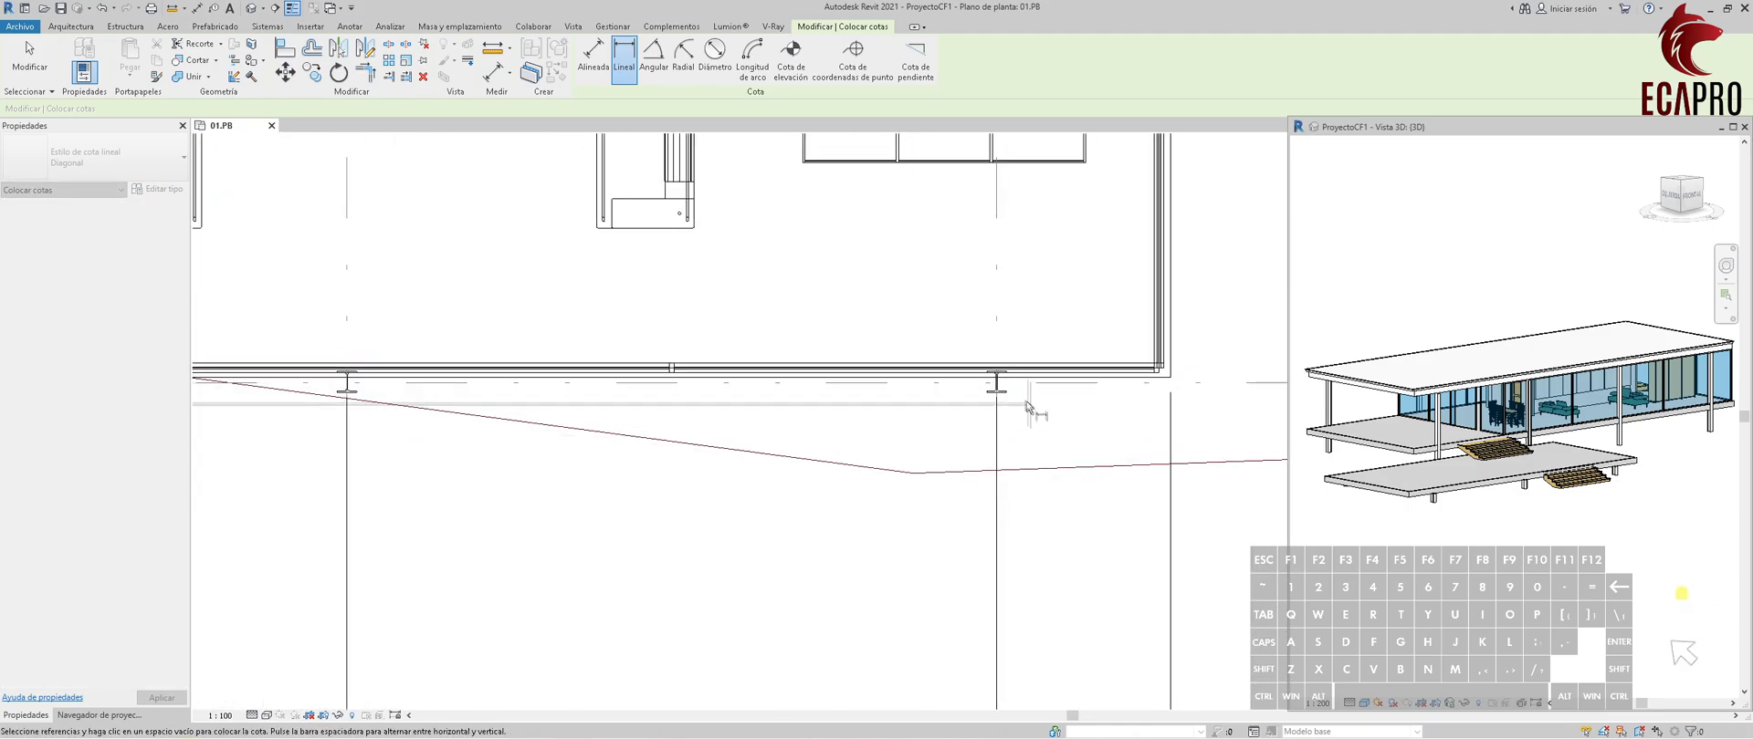
{"action": "left_click", "coordinate": [998, 382]}
{"action": "scroll", "coordinate": [1106, 486], "scroll_direction": "down", "scroll_amount": 3}
{"action": "scroll", "coordinate": [1111, 493], "scroll_direction": "down", "scroll_amount": 3}
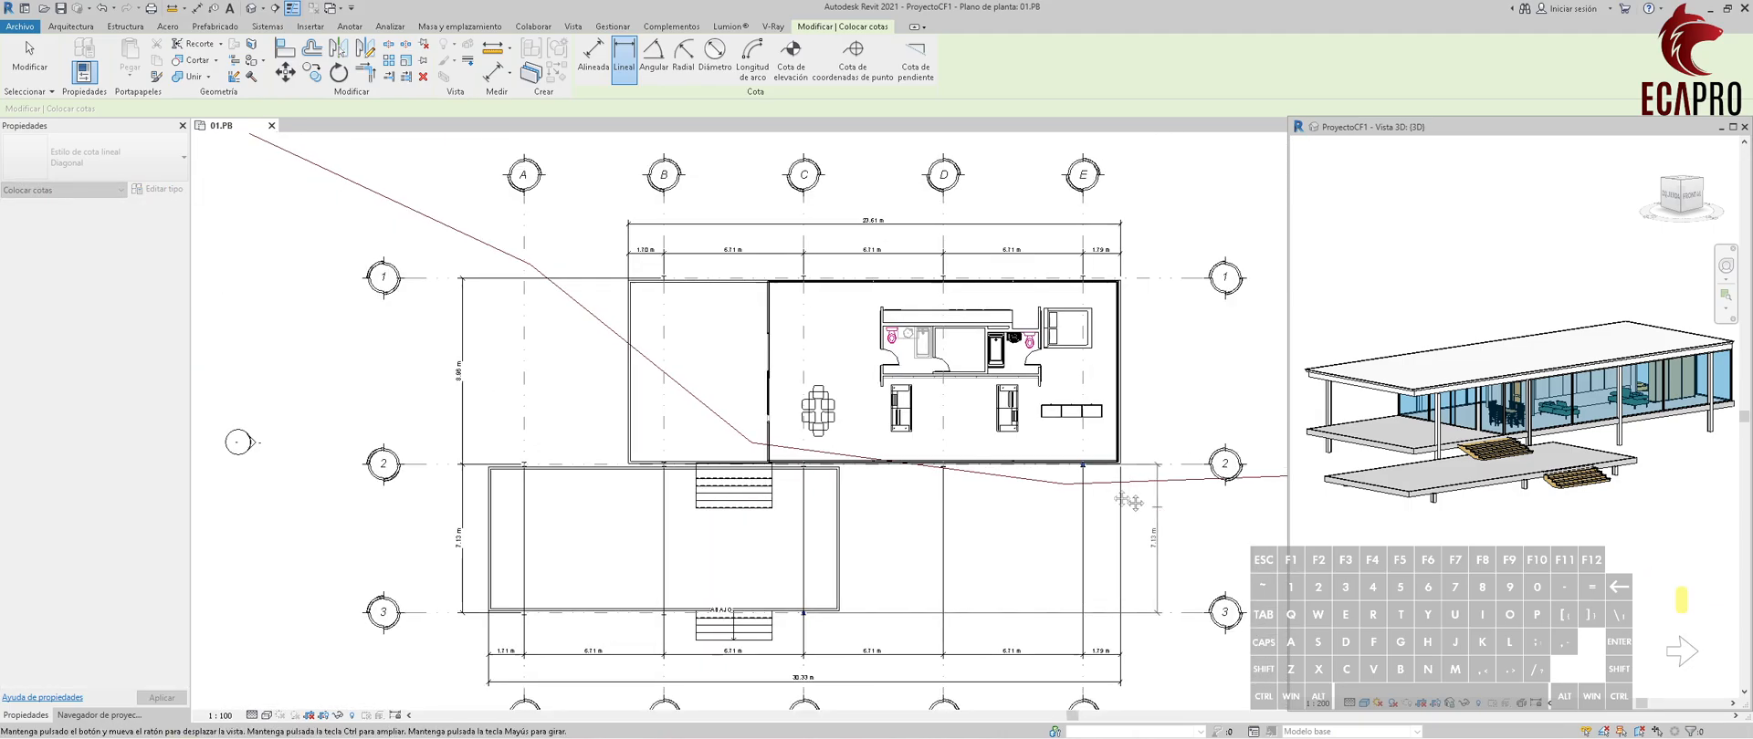
{"action": "left_click", "coordinate": [969, 444]}
Dimension vertically between the grid E columns on grids 2 and 1, aligned with the right-side dimension.
{"action": "scroll", "coordinate": [965, 369], "scroll_direction": "up", "scroll_amount": 5}
{"action": "left_click", "coordinate": [730, 485]}
{"action": "scroll", "coordinate": [854, 392], "scroll_direction": "down", "scroll_amount": 2}
{"action": "middle_click_drag", "start_coordinate": [878, 315], "coordinate": [852, 562]}
{"action": "left_click", "coordinate": [747, 262]}
{"action": "middle_click_drag", "start_coordinate": [892, 586], "coordinate": [885, 340]}
{"action": "scroll", "coordinate": [887, 453], "scroll_direction": "up", "scroll_amount": 6}
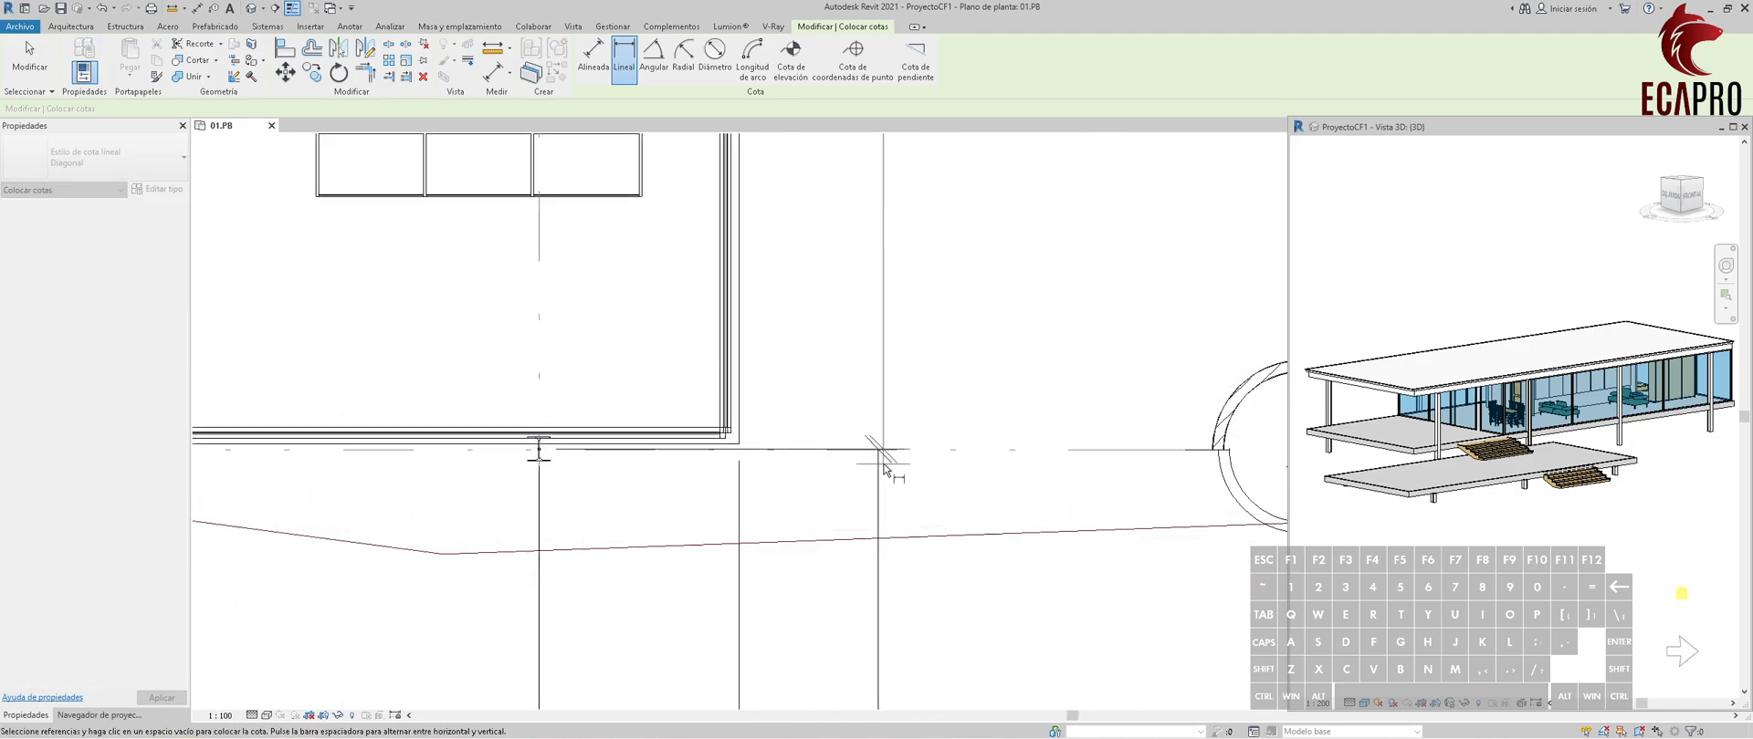
{"action": "left_click", "coordinate": [879, 460]}
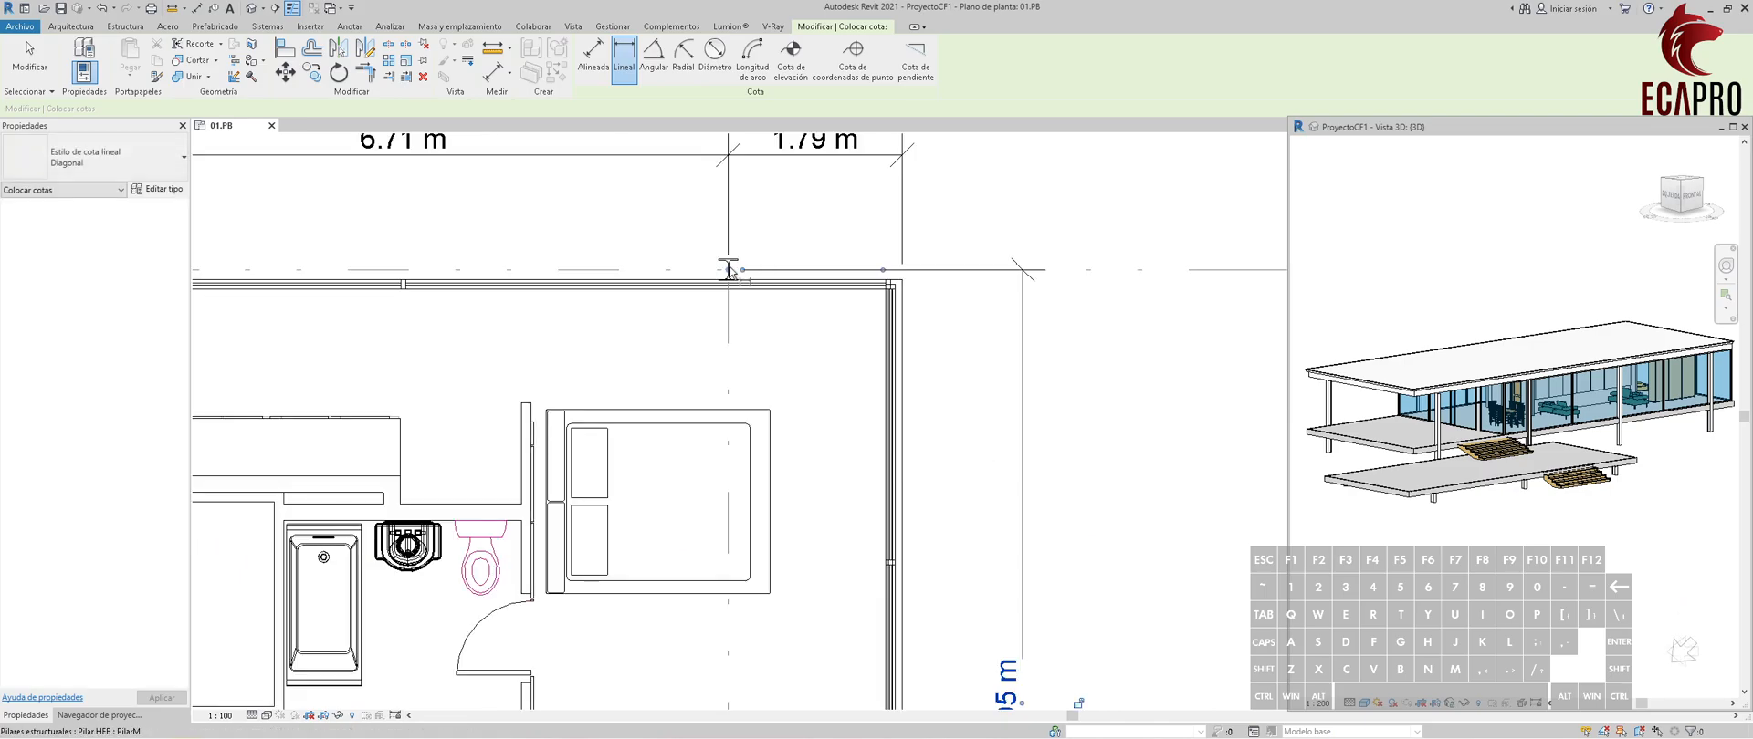
Place an overall vertical dimension on the plan's right side from the grid E column on grid 1 to the lower stair's bottom edge.
{"action": "left_click", "coordinate": [1036, 310]}
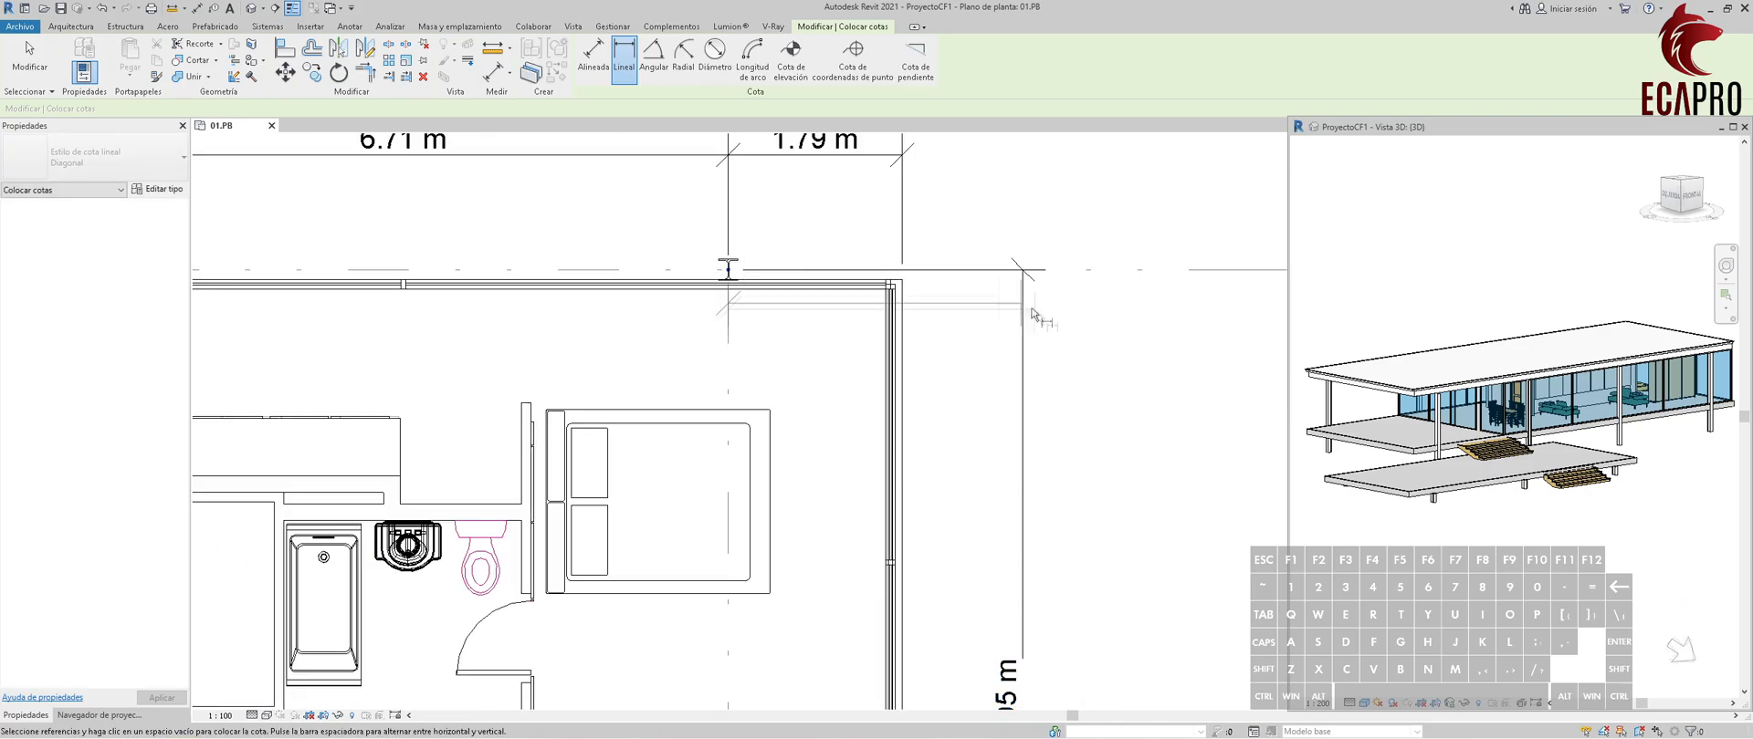
{"action": "scroll", "coordinate": [1038, 352], "scroll_direction": "down", "scroll_amount": 5}
{"action": "middle_click_drag", "start_coordinate": [1007, 484], "coordinate": [933, 369]}
{"action": "scroll", "coordinate": [957, 546], "scroll_direction": "up", "scroll_amount": 3}
{"action": "middle_click_drag", "start_coordinate": [821, 558], "coordinate": [1036, 541]}
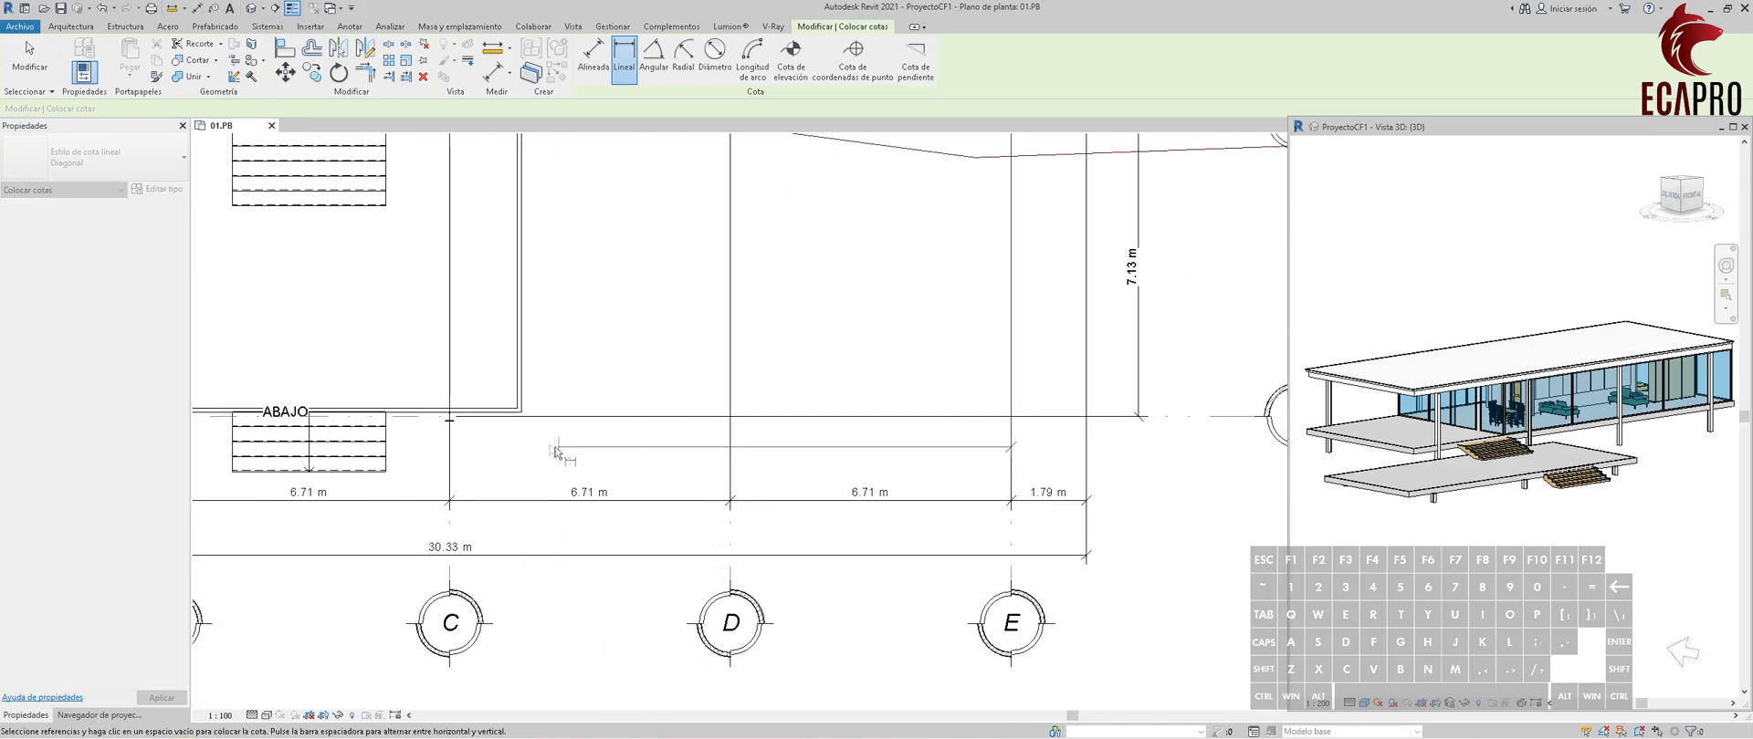
{"action": "left_click", "coordinate": [384, 472]}
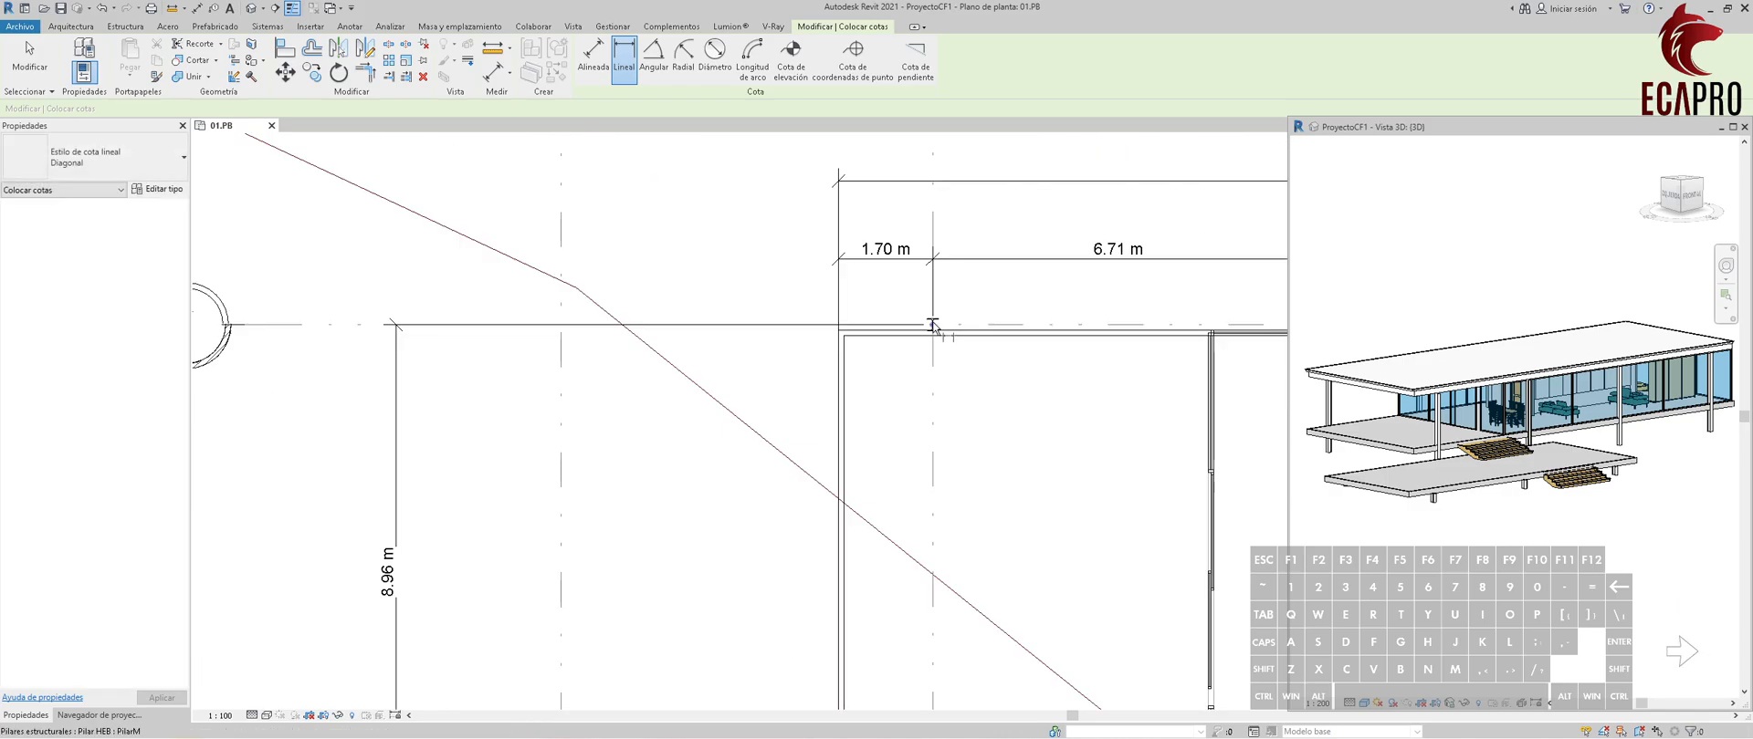
Place an overall vertical dimension on the plan's left side from the grid B column on grid 1 to the lower stair's bottom edge.
{"action": "scroll", "coordinate": [653, 411], "scroll_direction": "down", "scroll_amount": 3}
{"action": "scroll", "coordinate": [673, 545], "scroll_direction": "up", "scroll_amount": 2}
{"action": "middle_click_drag", "start_coordinate": [672, 540], "coordinate": [692, 456]}
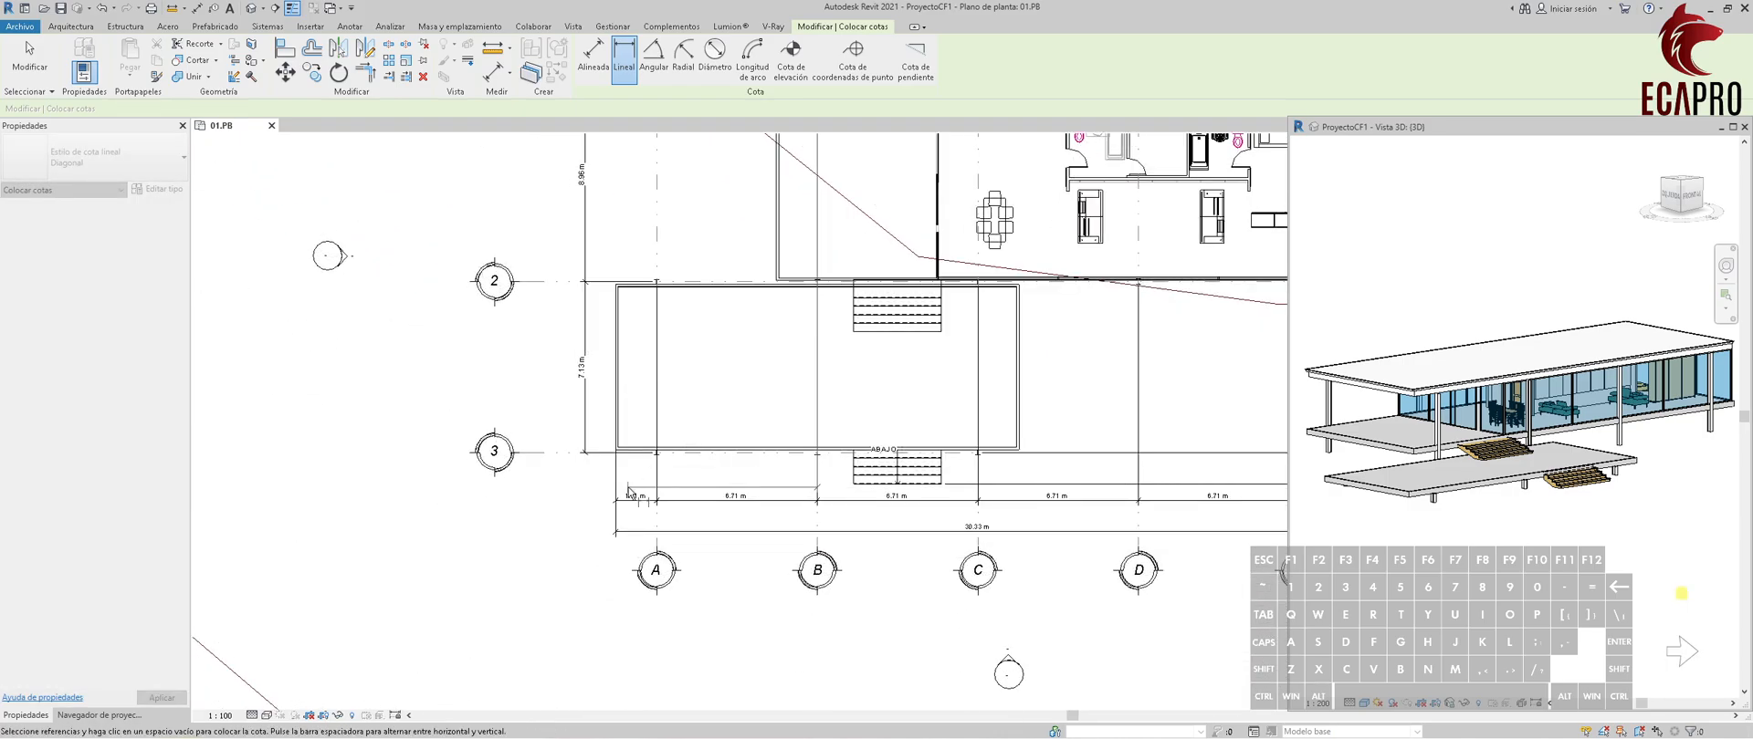
{"action": "scroll", "coordinate": [634, 490], "scroll_direction": "up", "scroll_amount": 2}
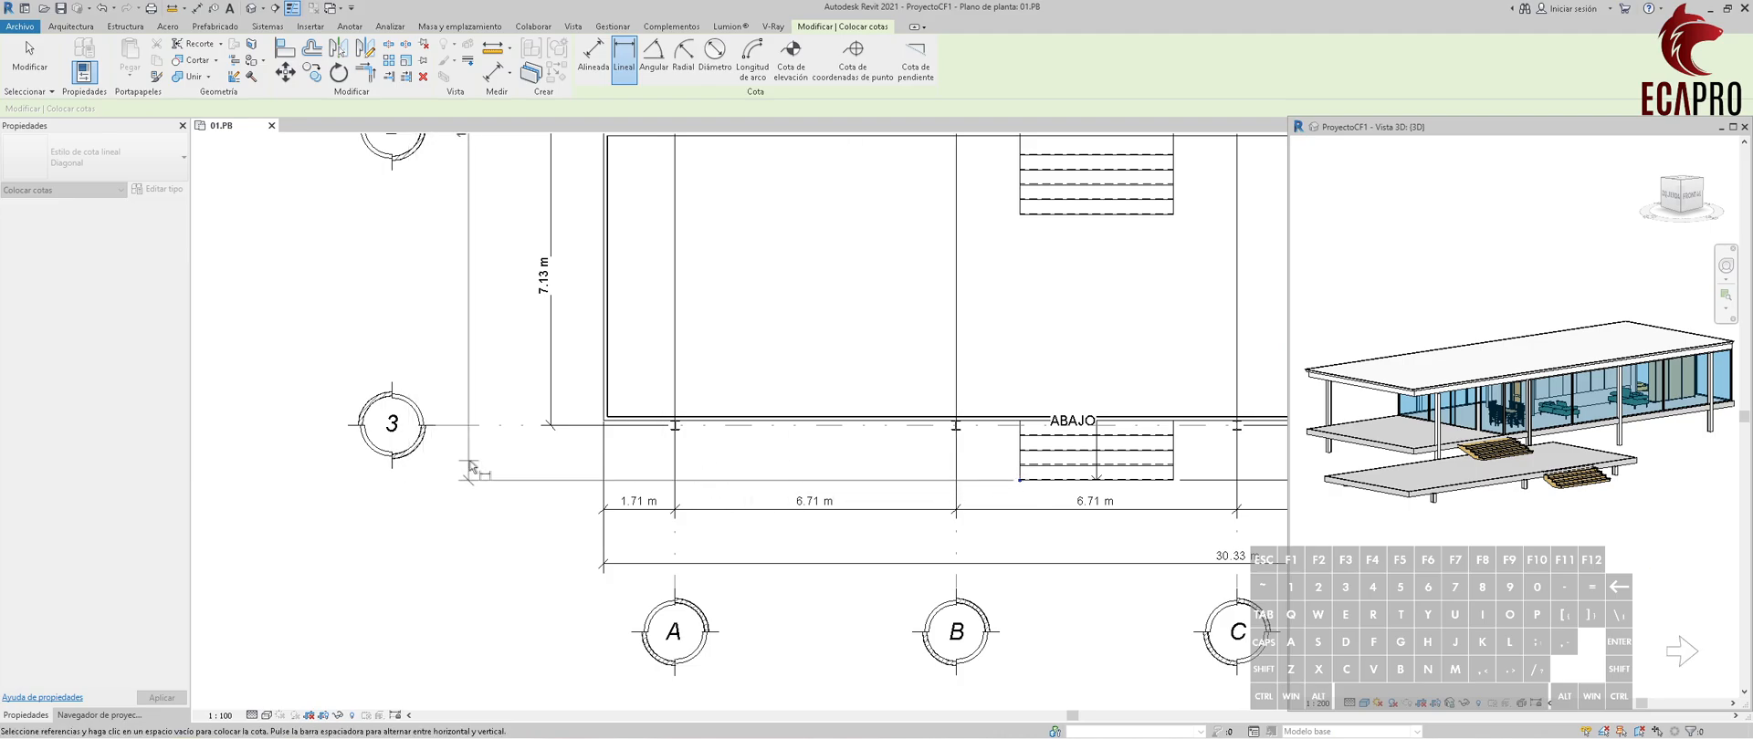
{"action": "scroll", "coordinate": [551, 425], "scroll_direction": "down", "scroll_amount": 5}
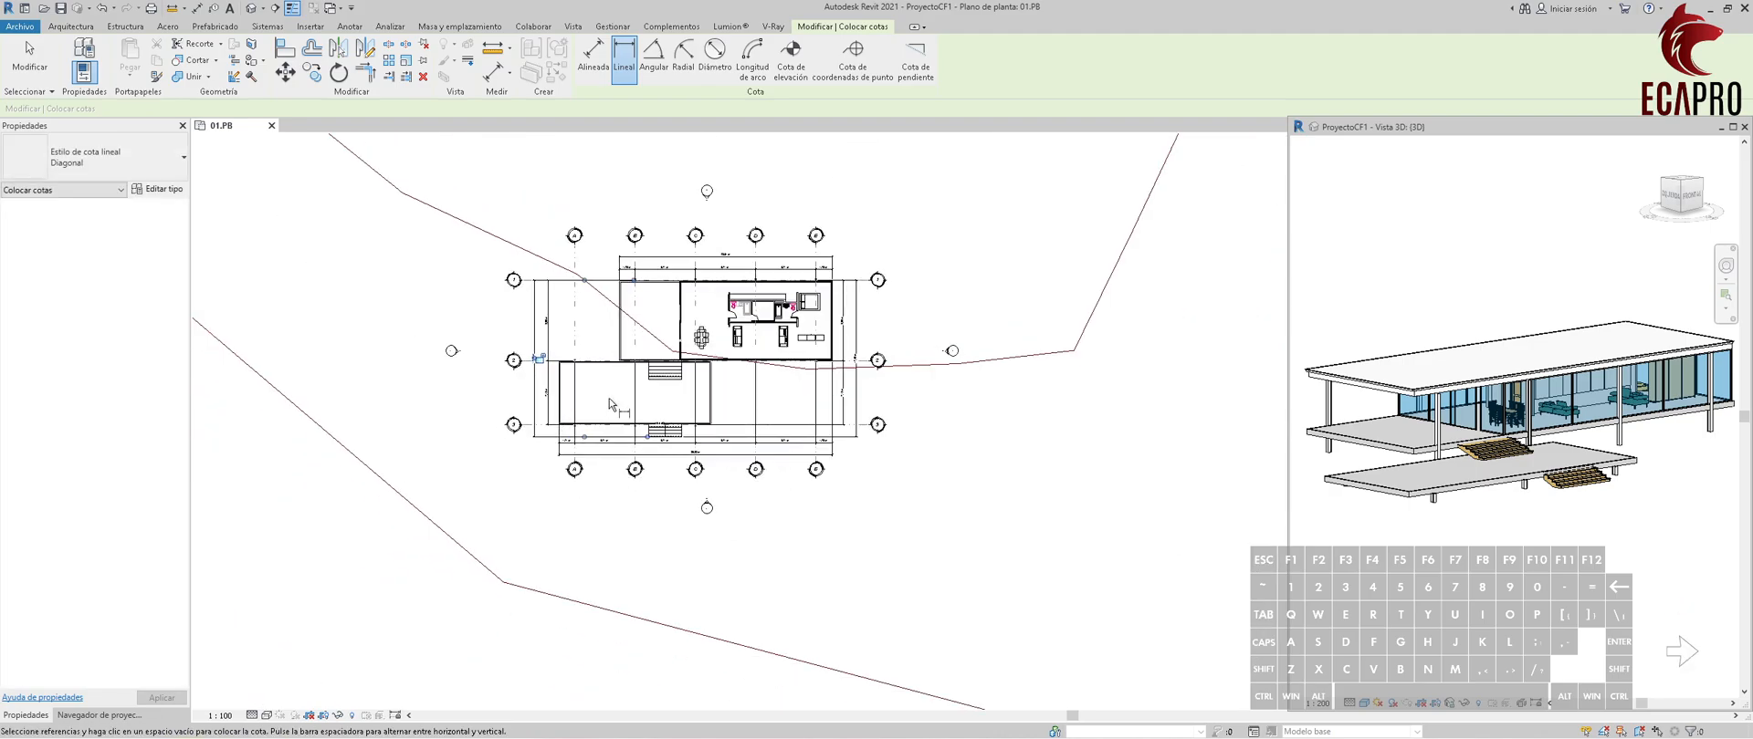
Duplicate the dimension type of the slab-edge-to-column-A dimension below the plan as Diagonal 2.
{"action": "key", "text": "Escape"}
{"action": "scroll", "coordinate": [610, 398], "scroll_direction": "up", "scroll_amount": 4}
{"action": "left_click", "coordinate": [359, 331]}
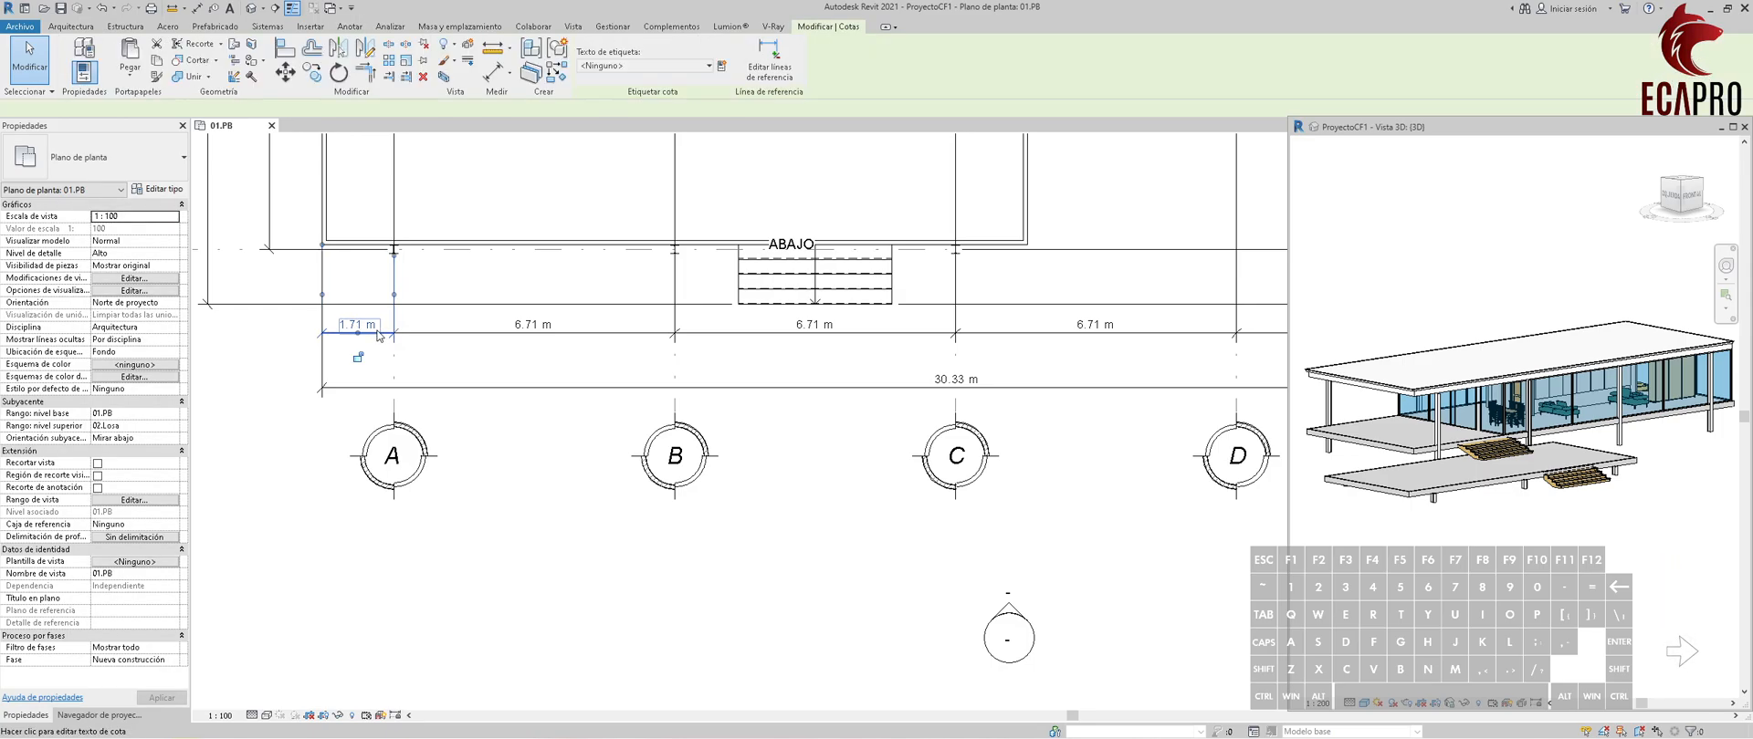
{"action": "left_click", "coordinate": [160, 191]}
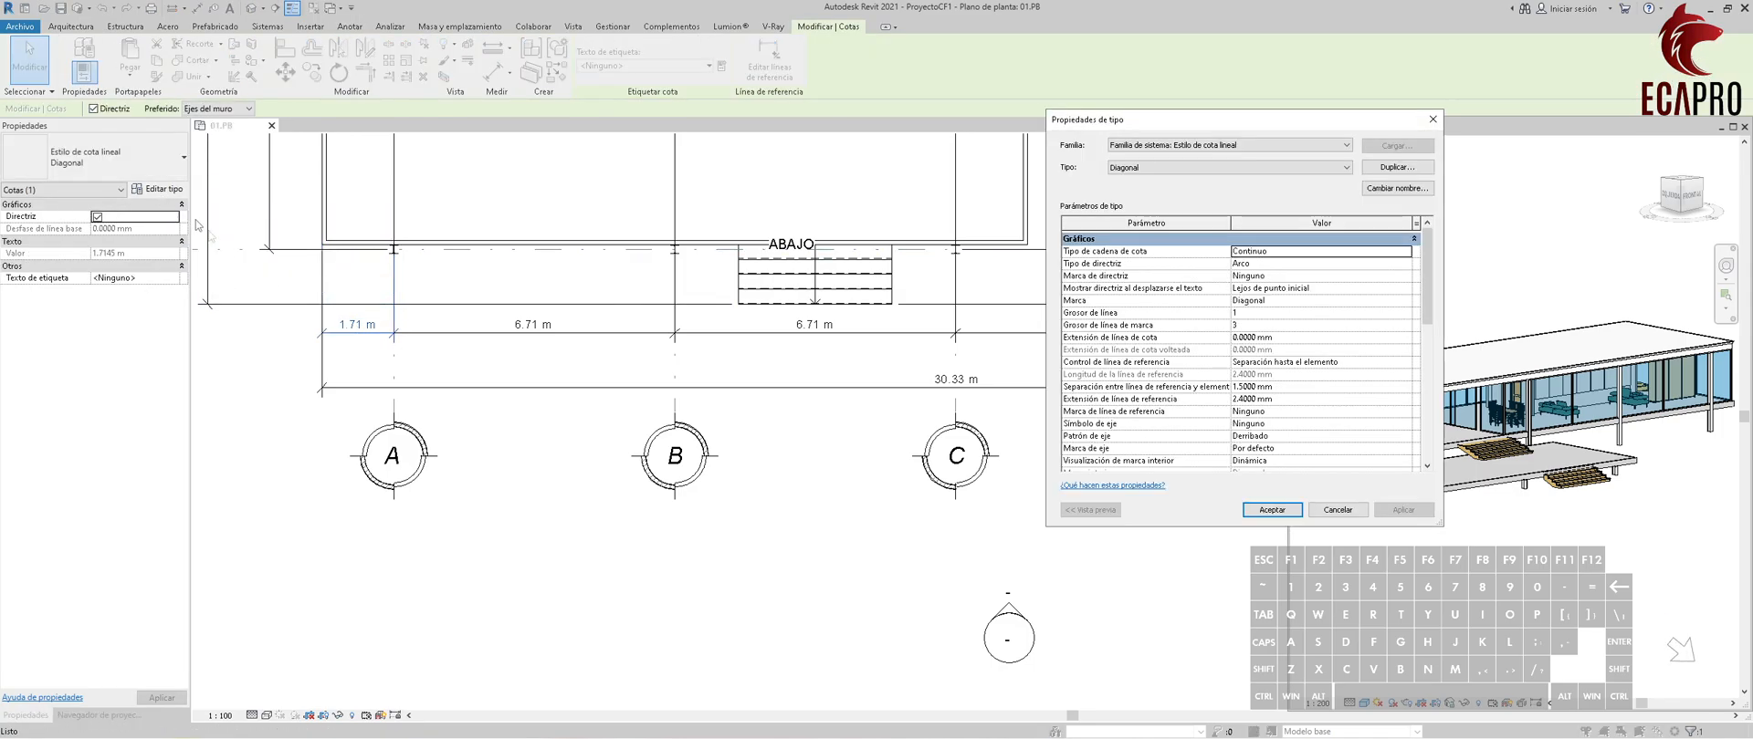
{"action": "left_click", "coordinate": [1394, 169]}
{"action": "left_click", "coordinate": [1251, 351]}
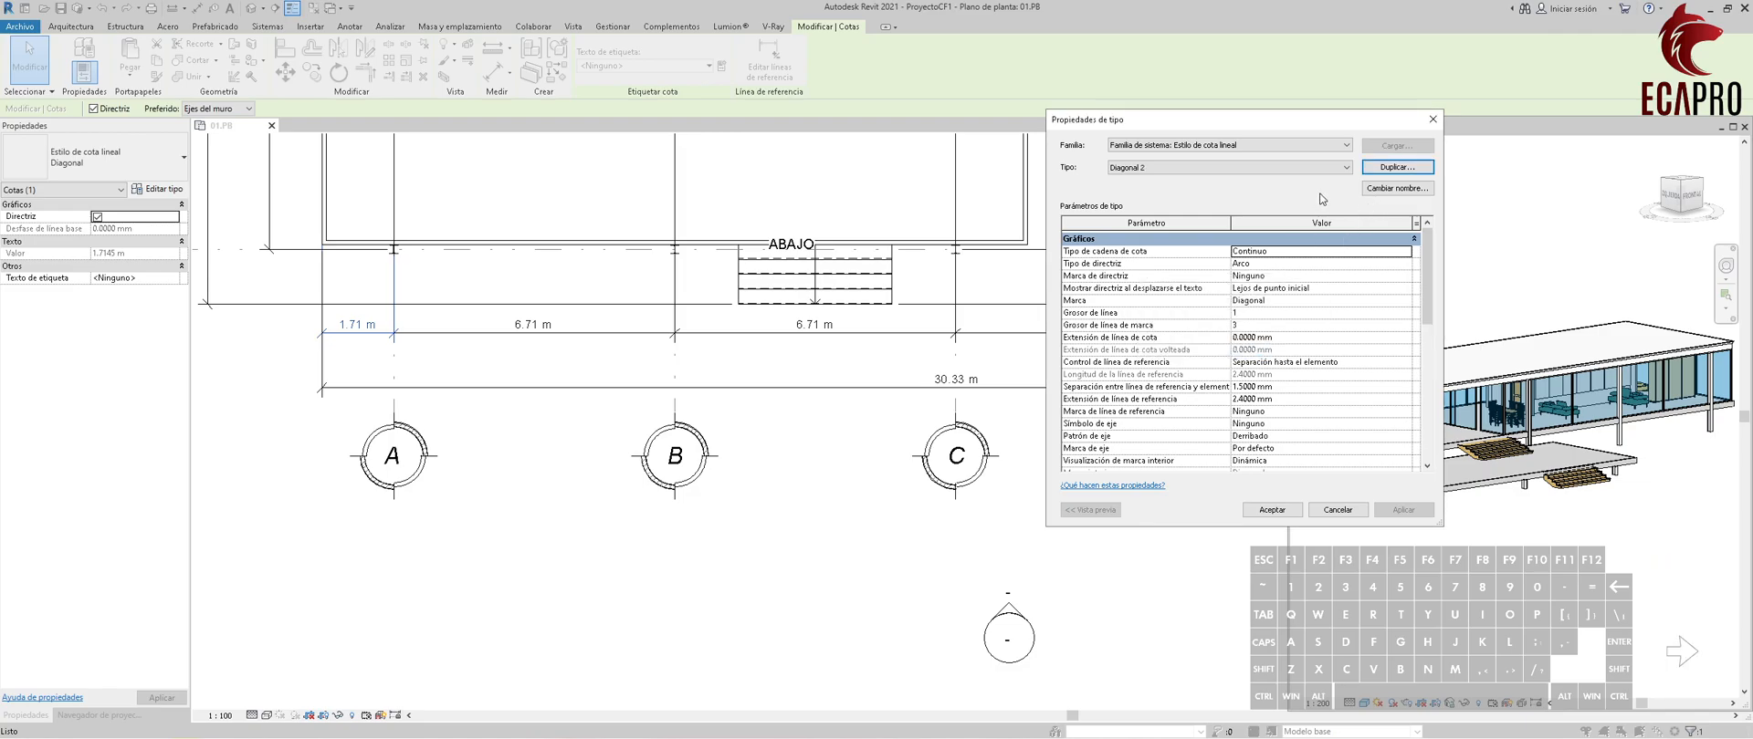
Try the Cuadro rellenado tick mark on the Diagonal 2 dimension type.
{"action": "left_click", "coordinate": [1406, 302]}
{"action": "left_click", "coordinate": [1407, 303]}
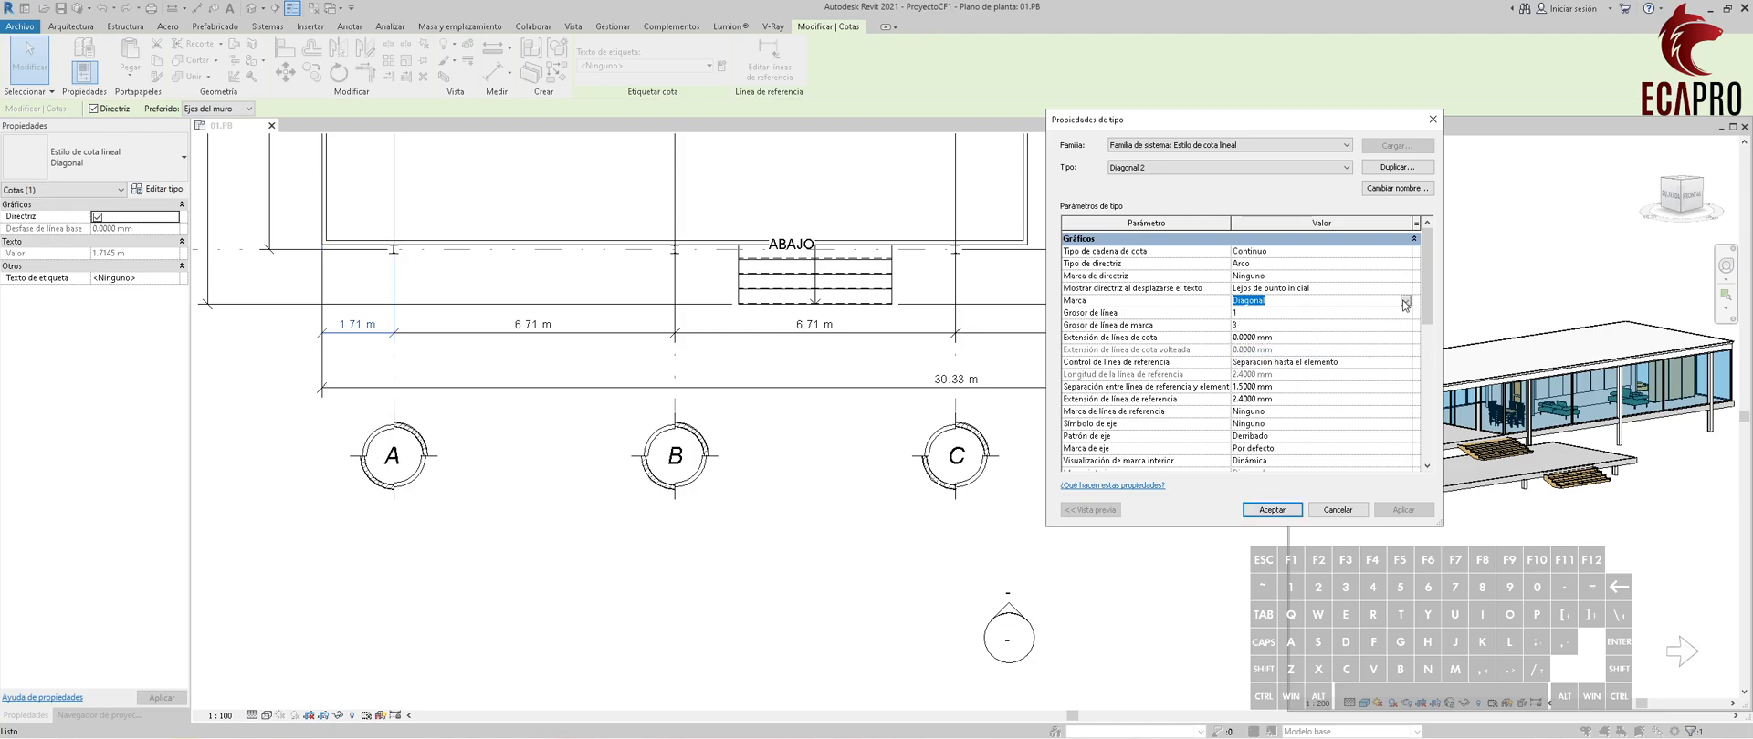
{"action": "left_click", "coordinate": [1405, 303]}
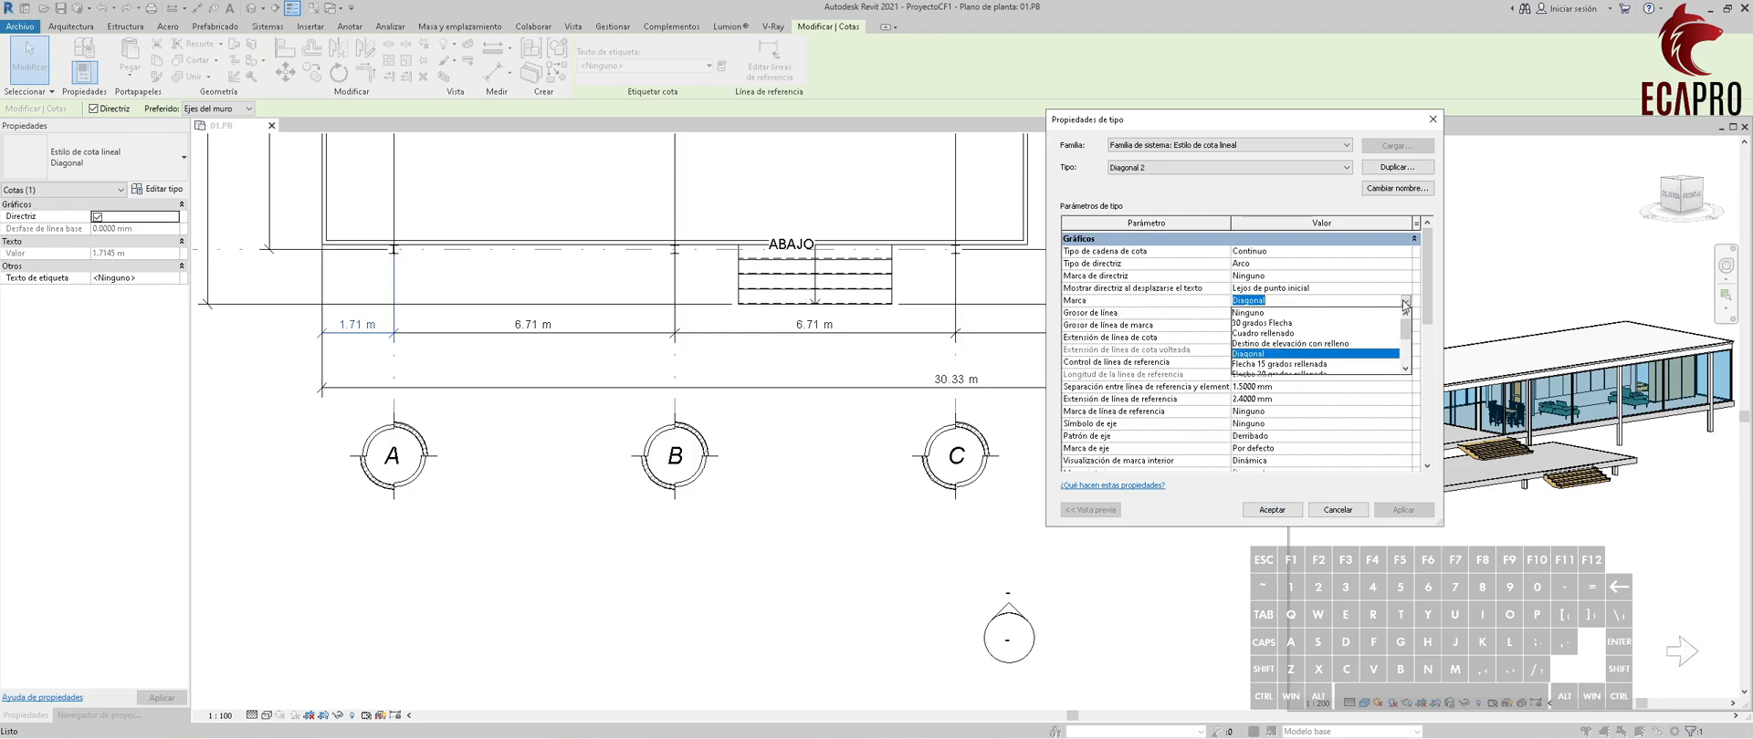
{"action": "left_click", "coordinate": [1298, 334]}
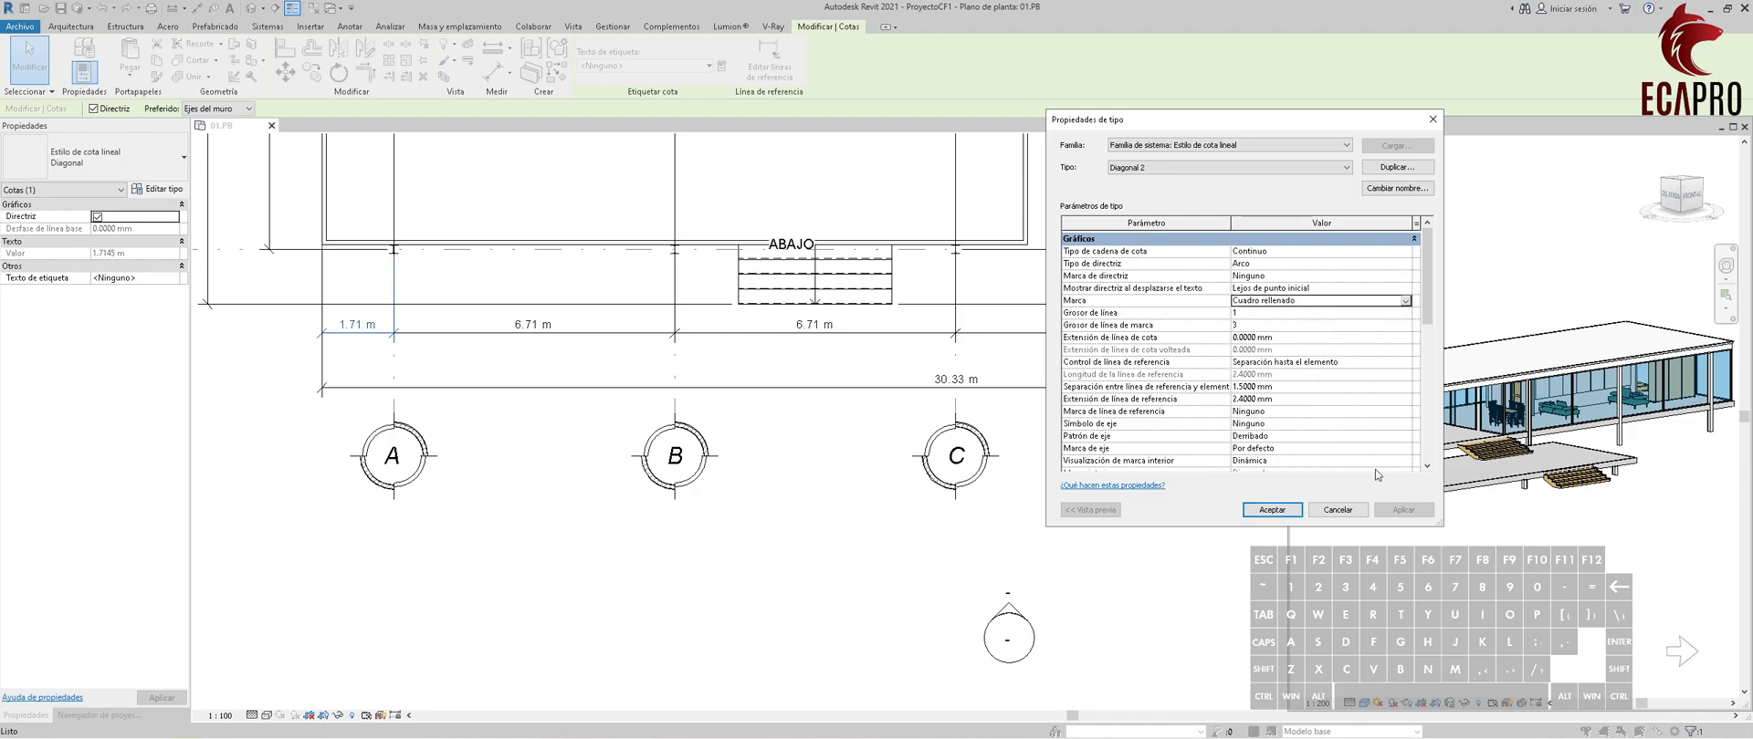
{"action": "left_click", "coordinate": [1272, 509]}
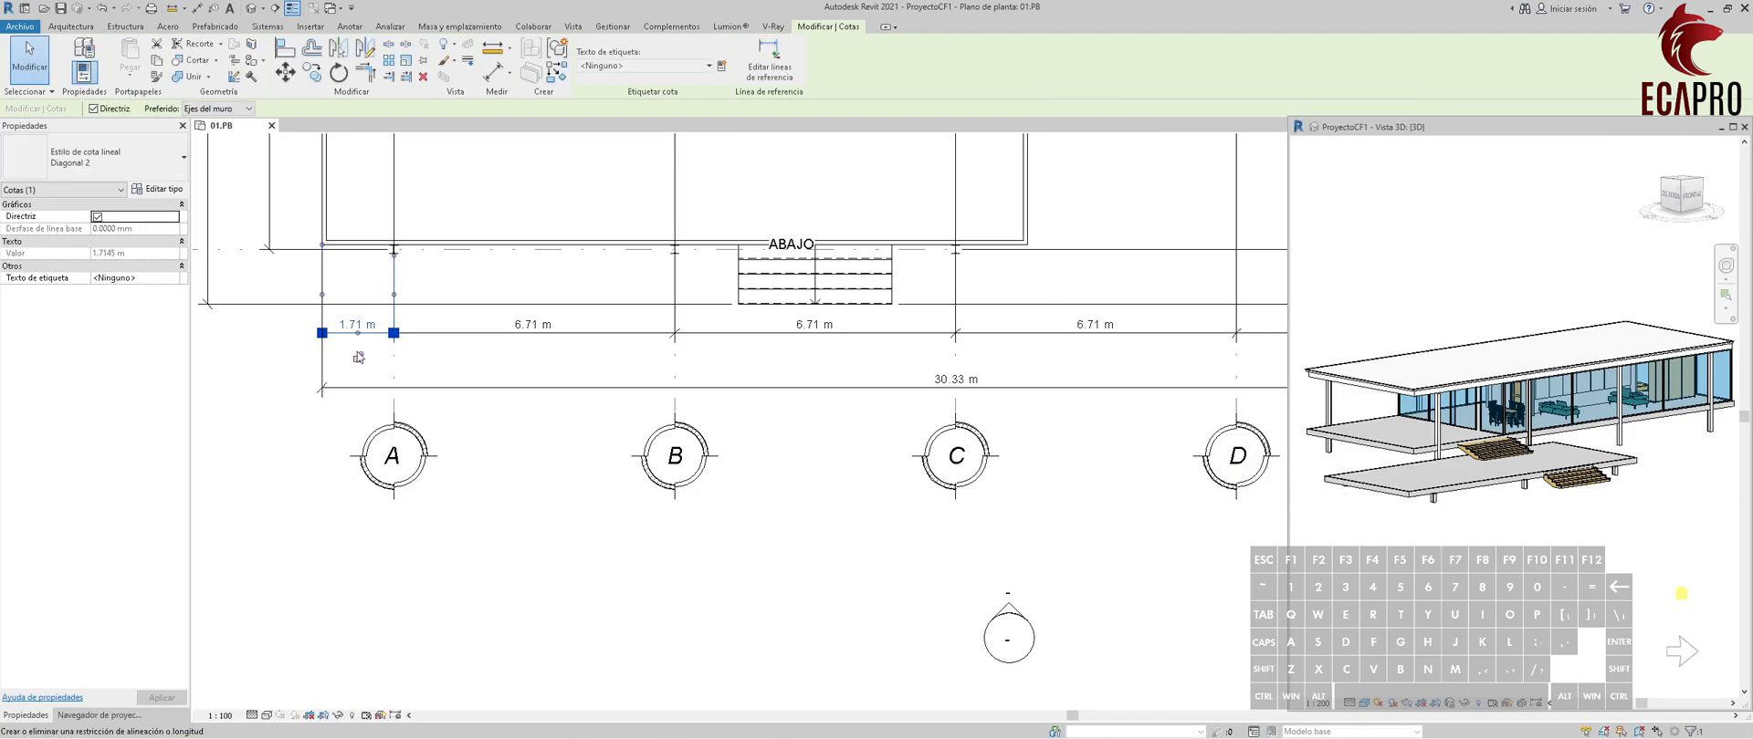
Try the Triángulo rellenado and Punto hueco tick marks on the Diagonal 2 dimension type.
{"action": "scroll", "coordinate": [358, 357], "scroll_direction": "up", "scroll_amount": 2}
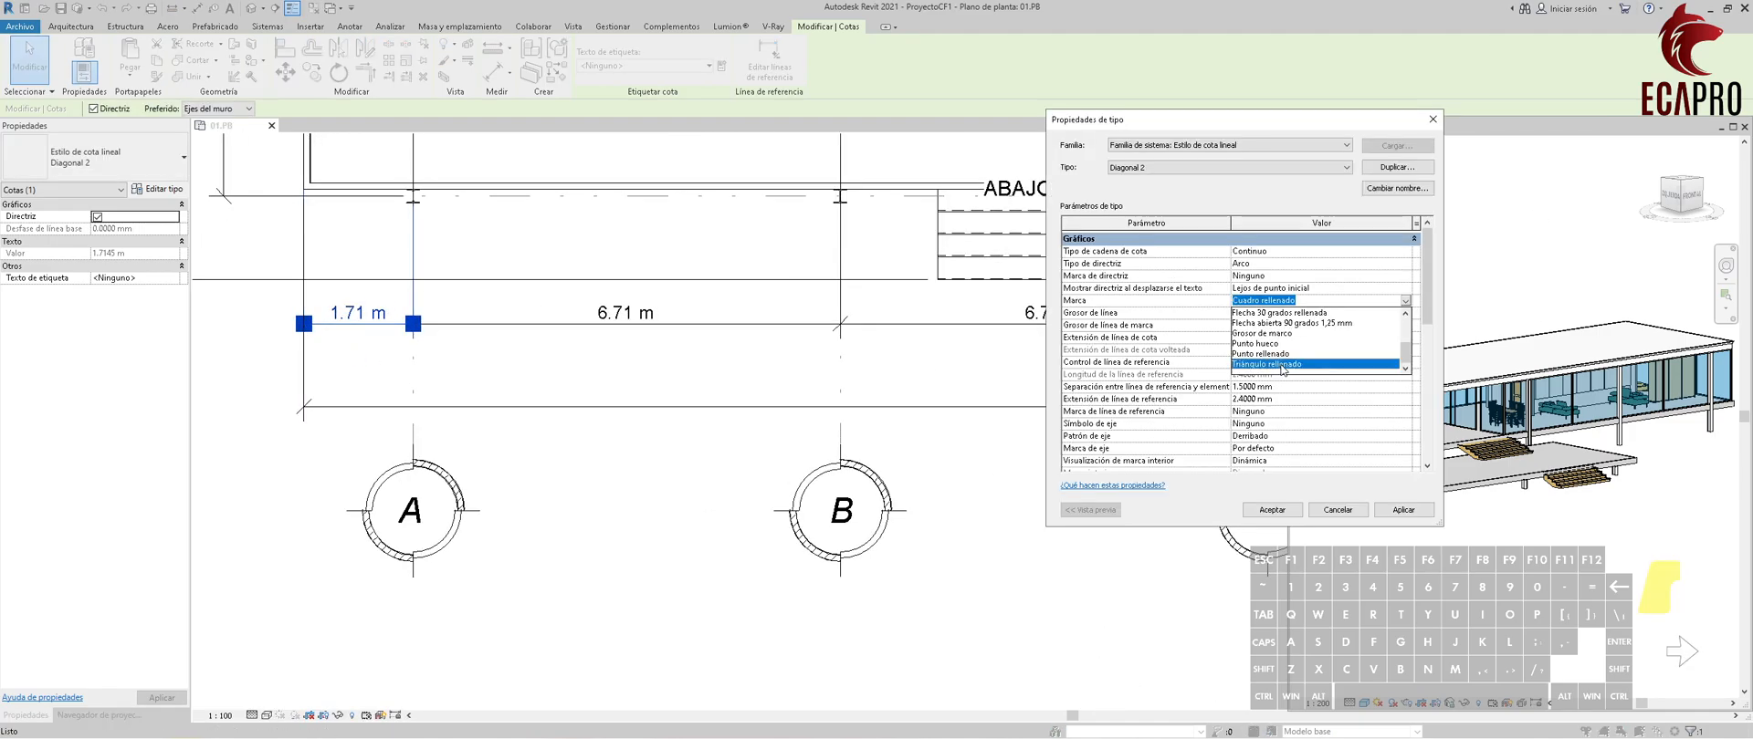
{"action": "left_click", "coordinate": [1296, 366]}
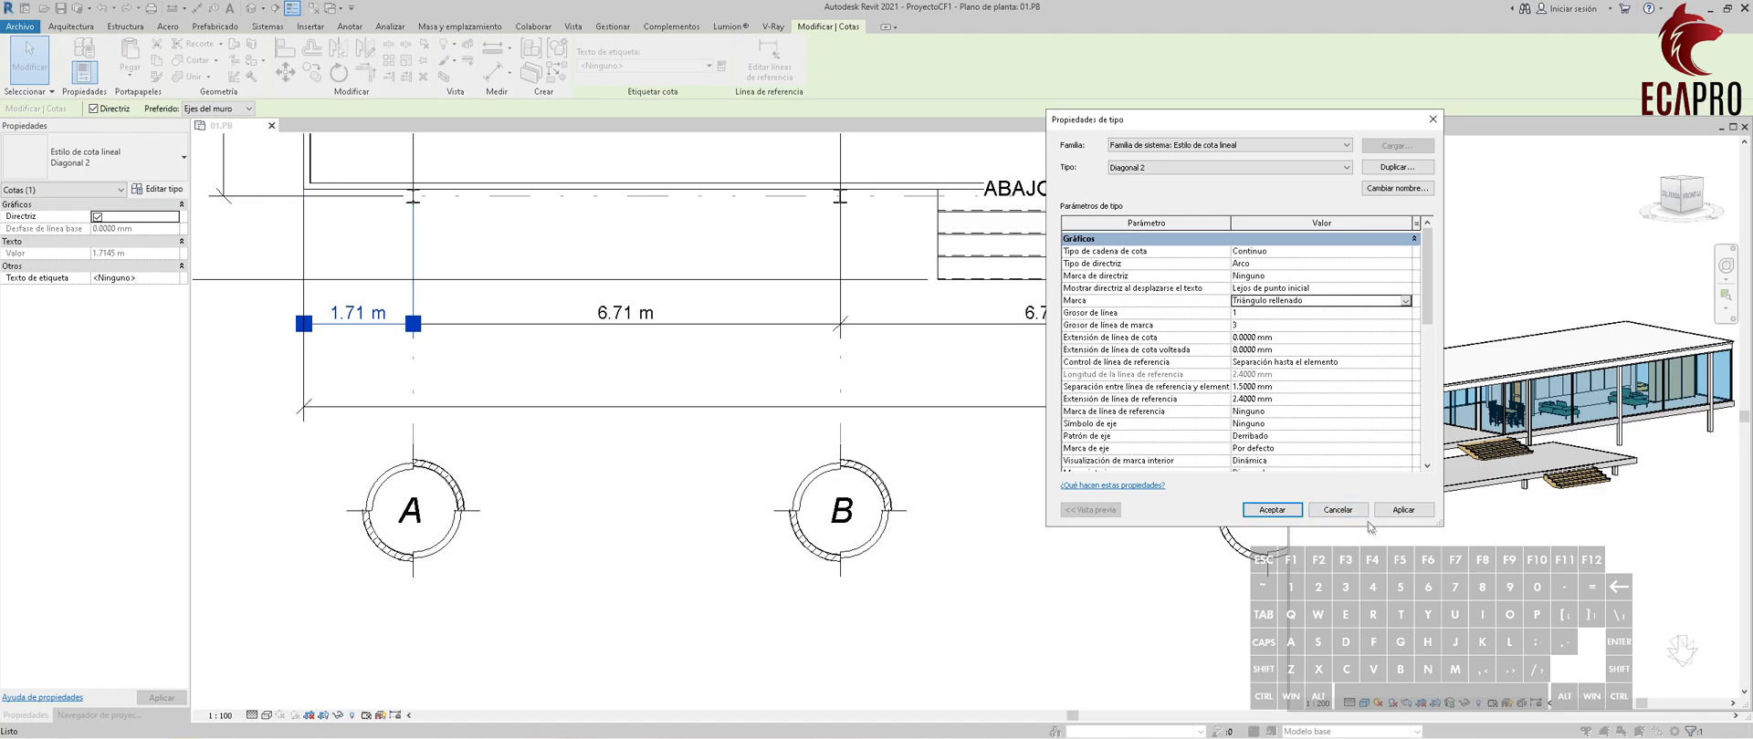
{"action": "left_click", "coordinate": [1403, 510]}
{"action": "left_click", "coordinate": [1284, 351]}
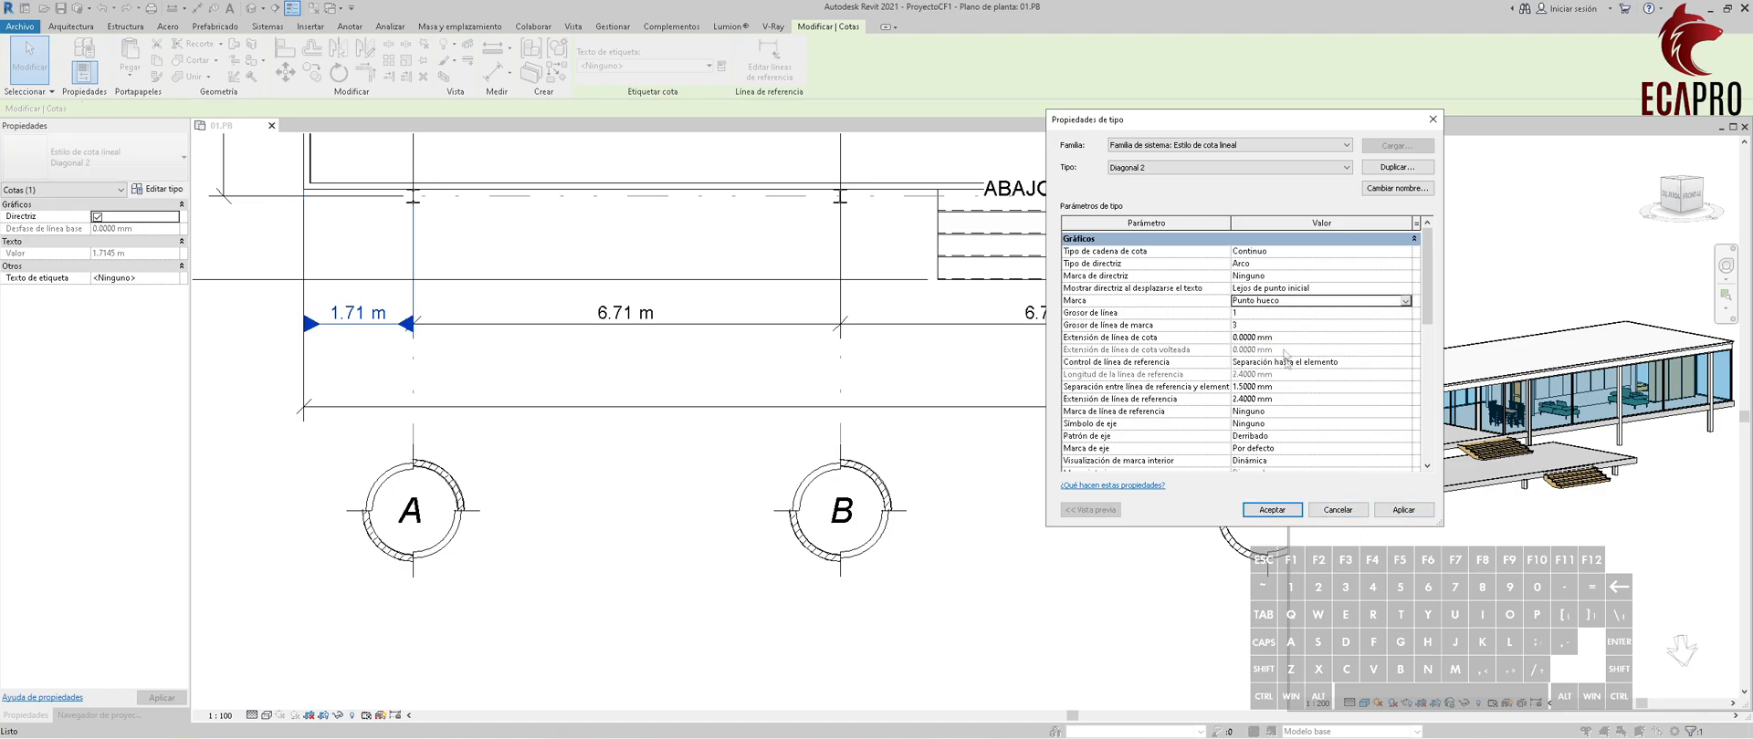
{"action": "left_click", "coordinate": [1402, 509]}
Set the Diagonal 2 dimension type's color to RGB 192-192-192, apply it and deselect the dimension.
{"action": "scroll", "coordinate": [1256, 292], "scroll_direction": "down", "scroll_amount": 5}
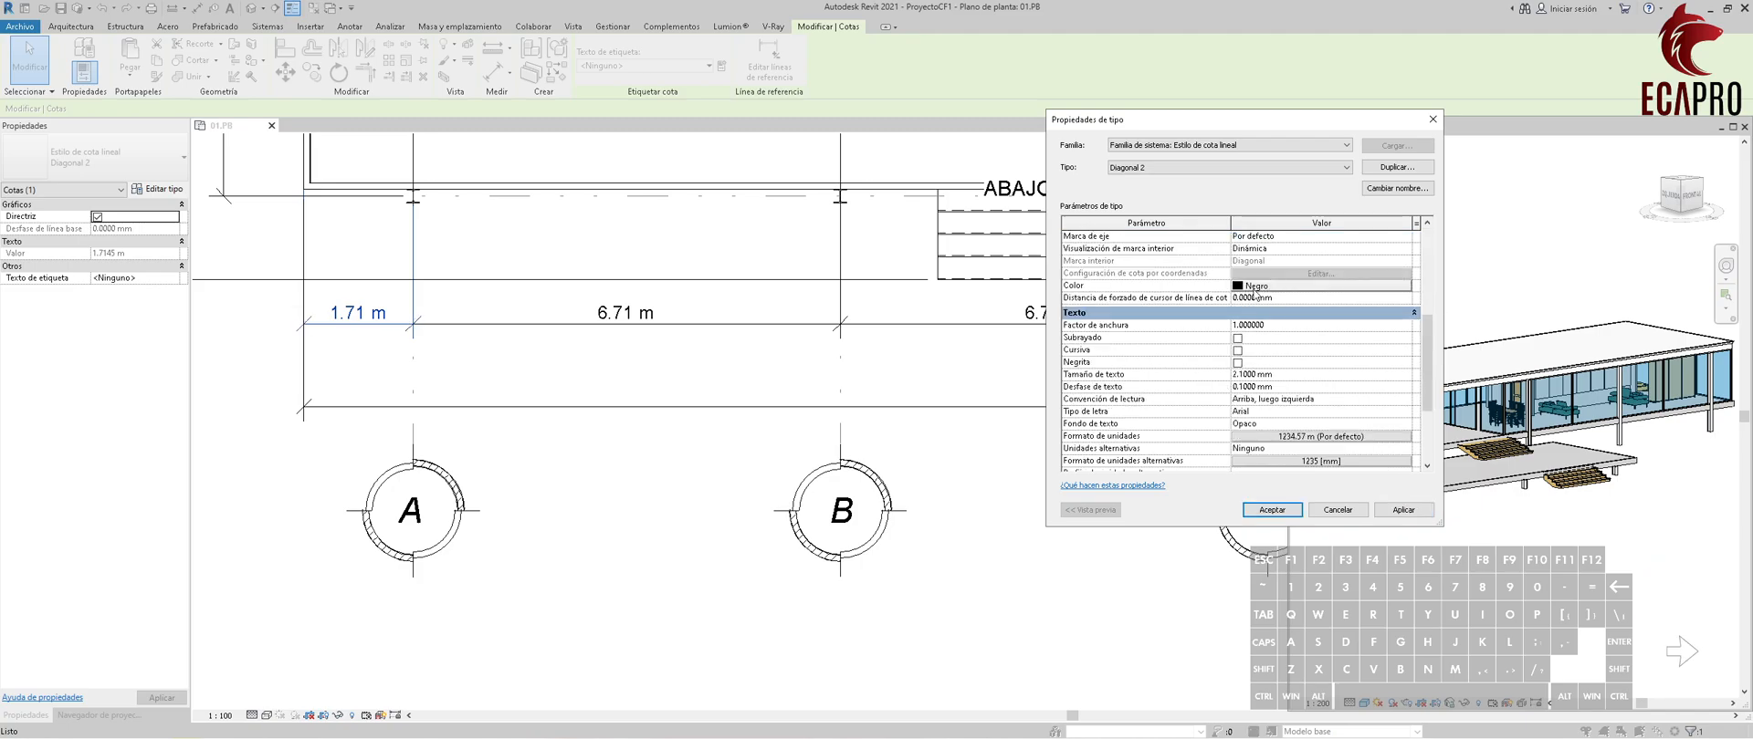
{"action": "left_click", "coordinate": [1253, 288]}
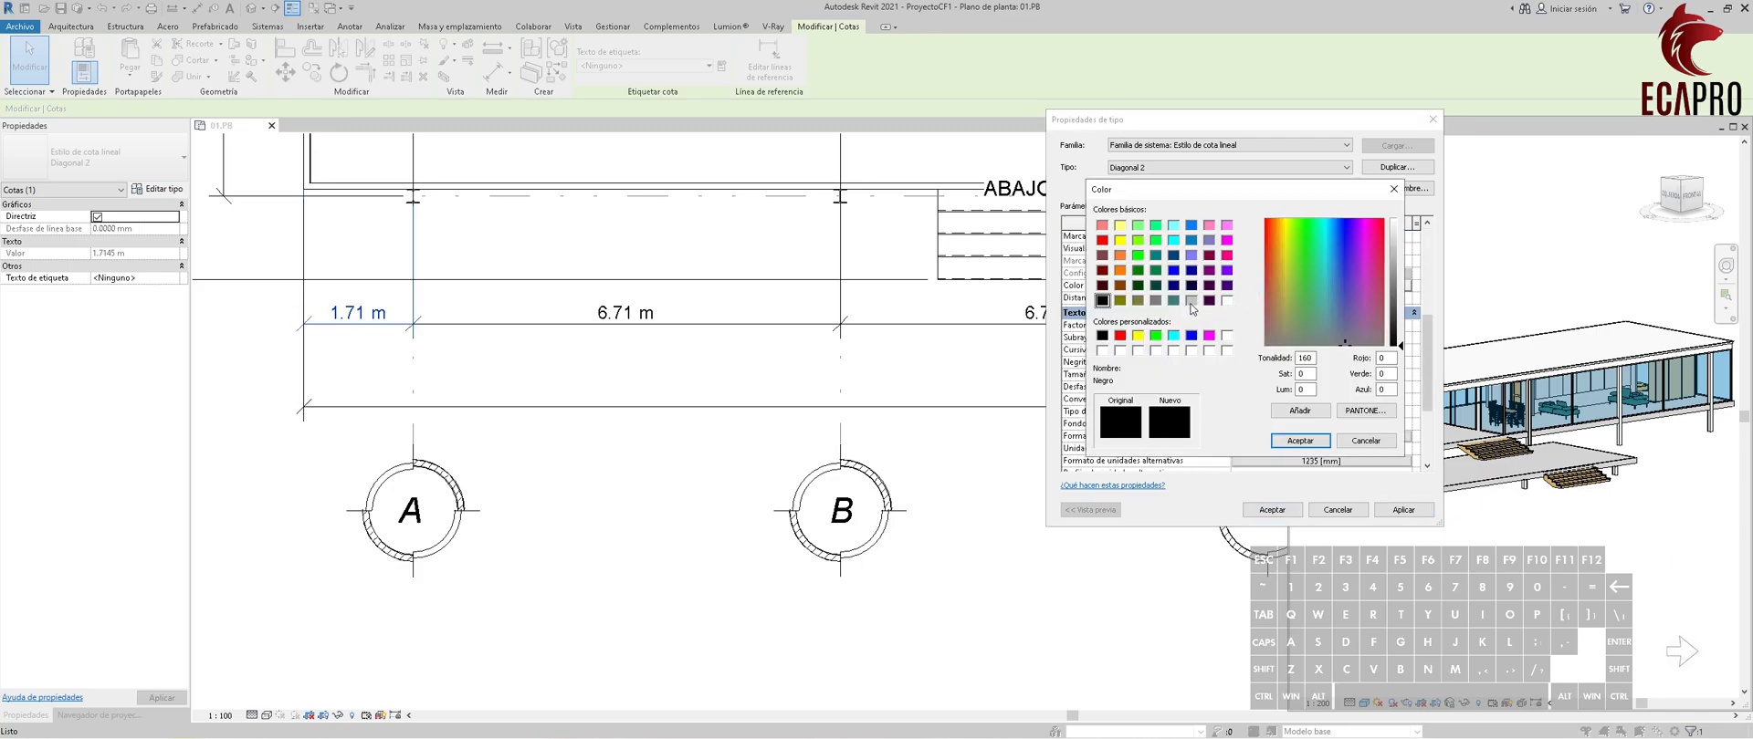
{"action": "left_click", "coordinate": [1191, 302]}
{"action": "left_click", "coordinate": [1300, 441]}
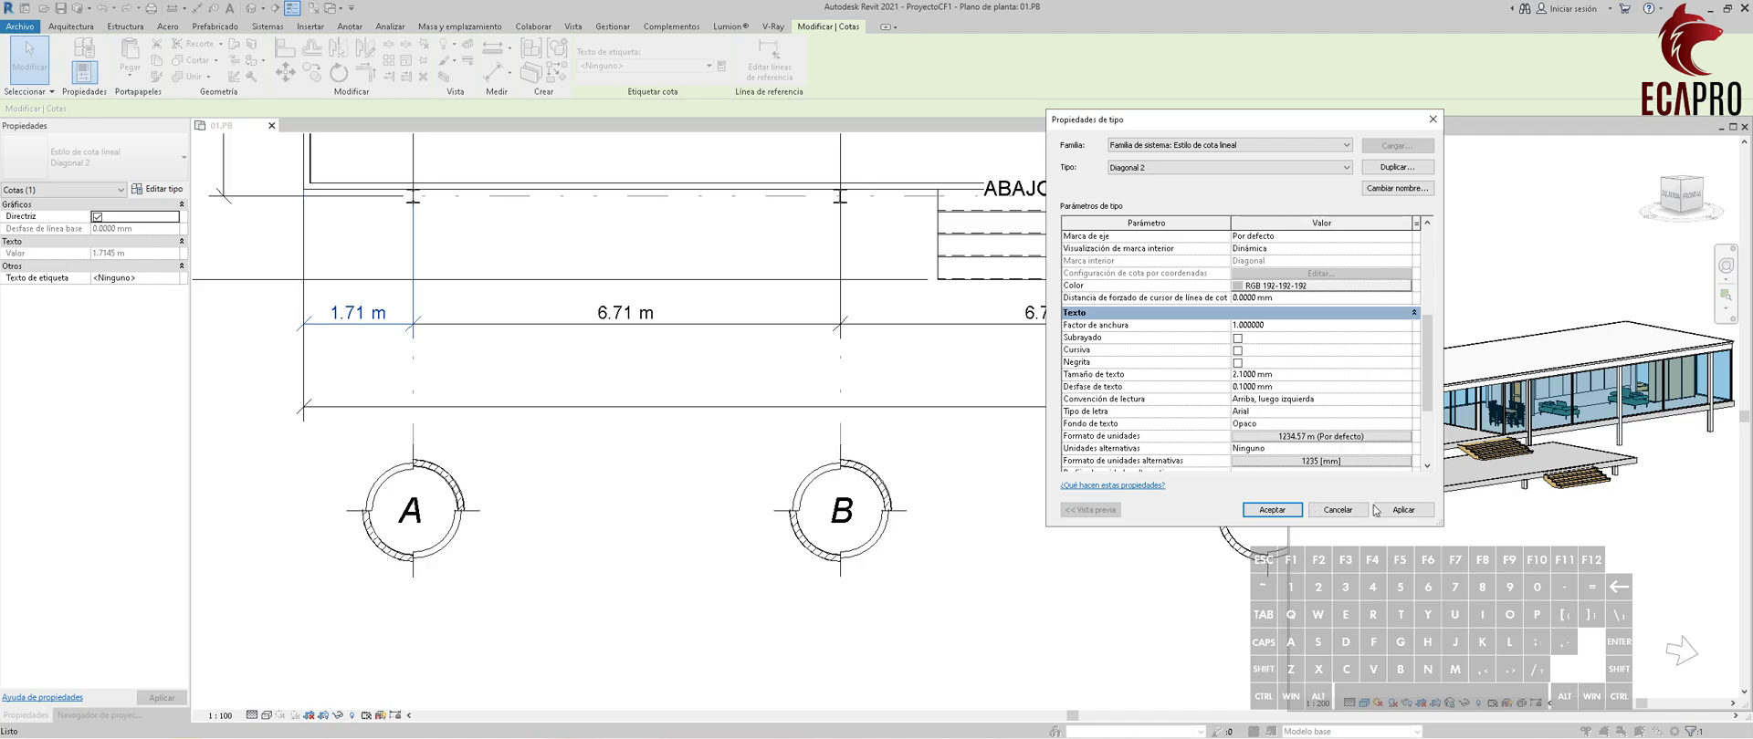
{"action": "left_click", "coordinate": [1403, 509]}
{"action": "scroll", "coordinate": [1248, 259], "scroll_direction": "down", "scroll_amount": 3}
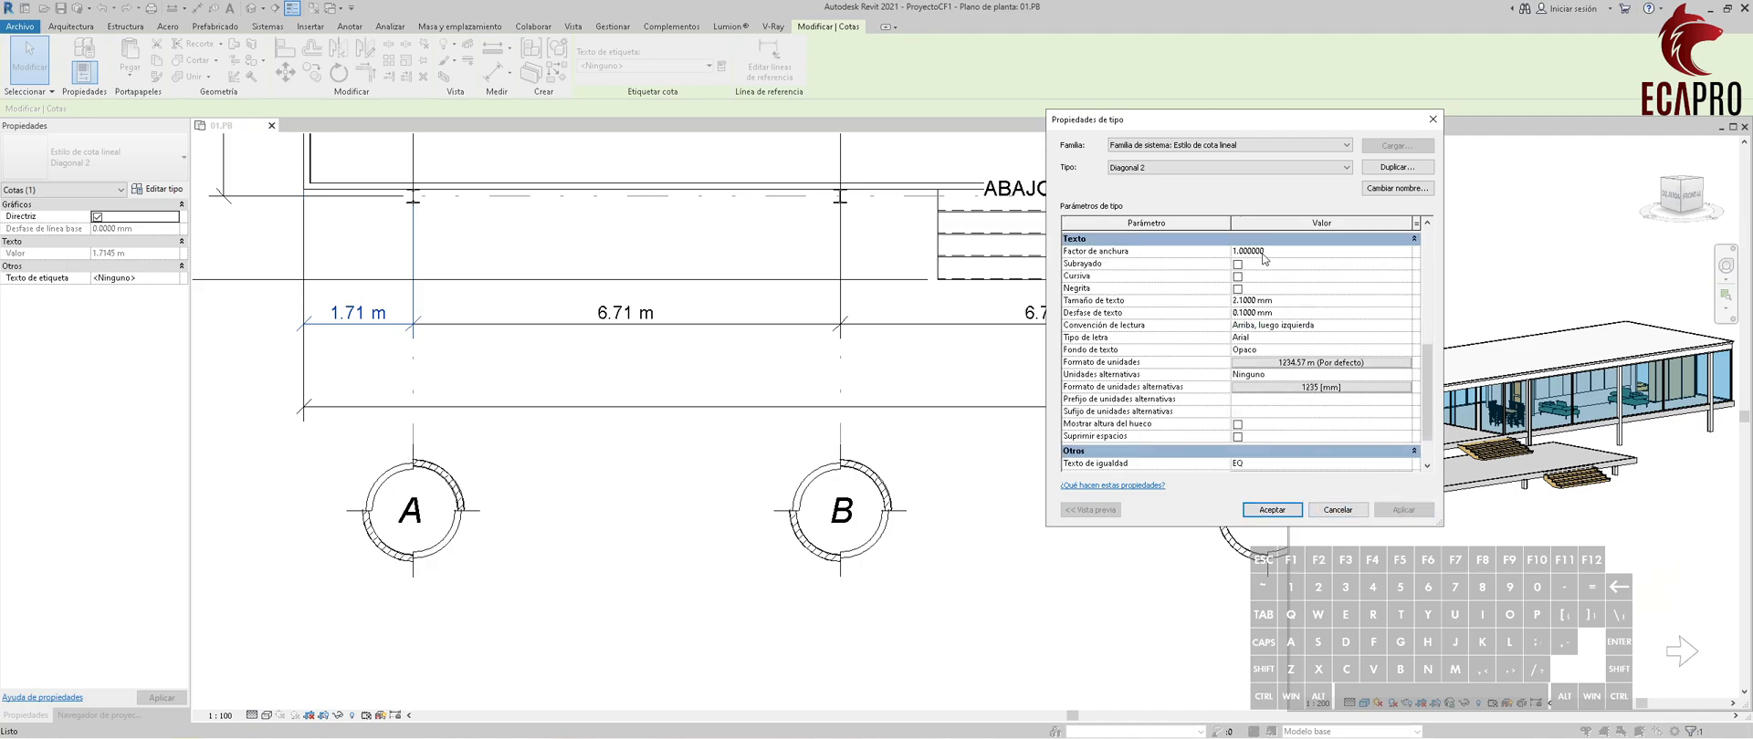
{"action": "scroll", "coordinate": [1263, 259], "scroll_direction": "down", "scroll_amount": 1}
{"action": "left_click", "coordinate": [1280, 514]}
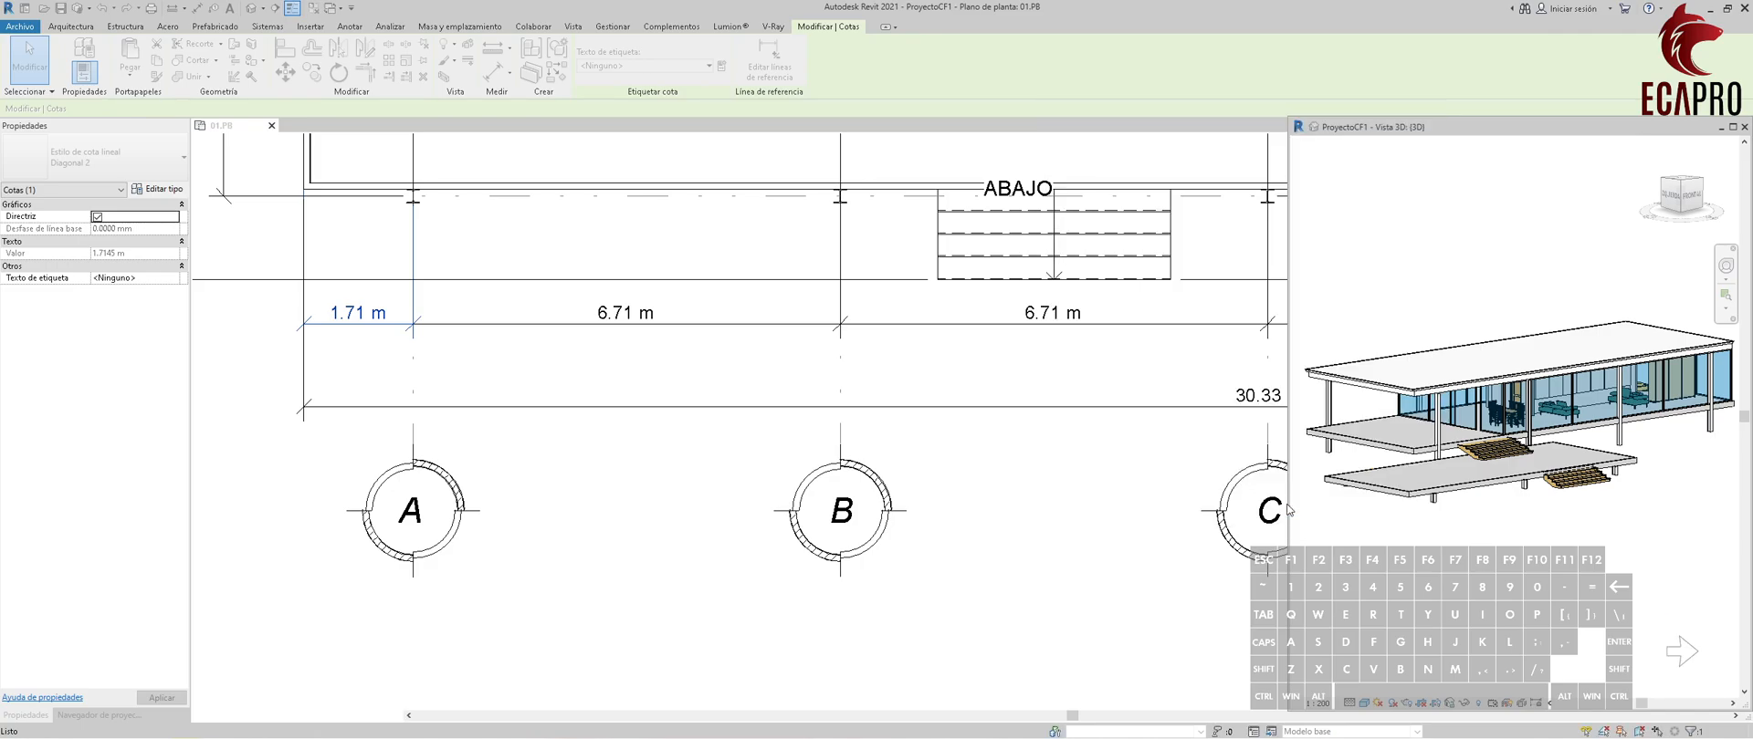
{"action": "scroll", "coordinate": [360, 289], "scroll_direction": "up", "scroll_amount": 2}
{"action": "key", "text": "Escape"}
{"action": "scroll", "coordinate": [364, 289], "scroll_direction": "down", "scroll_amount": 3}
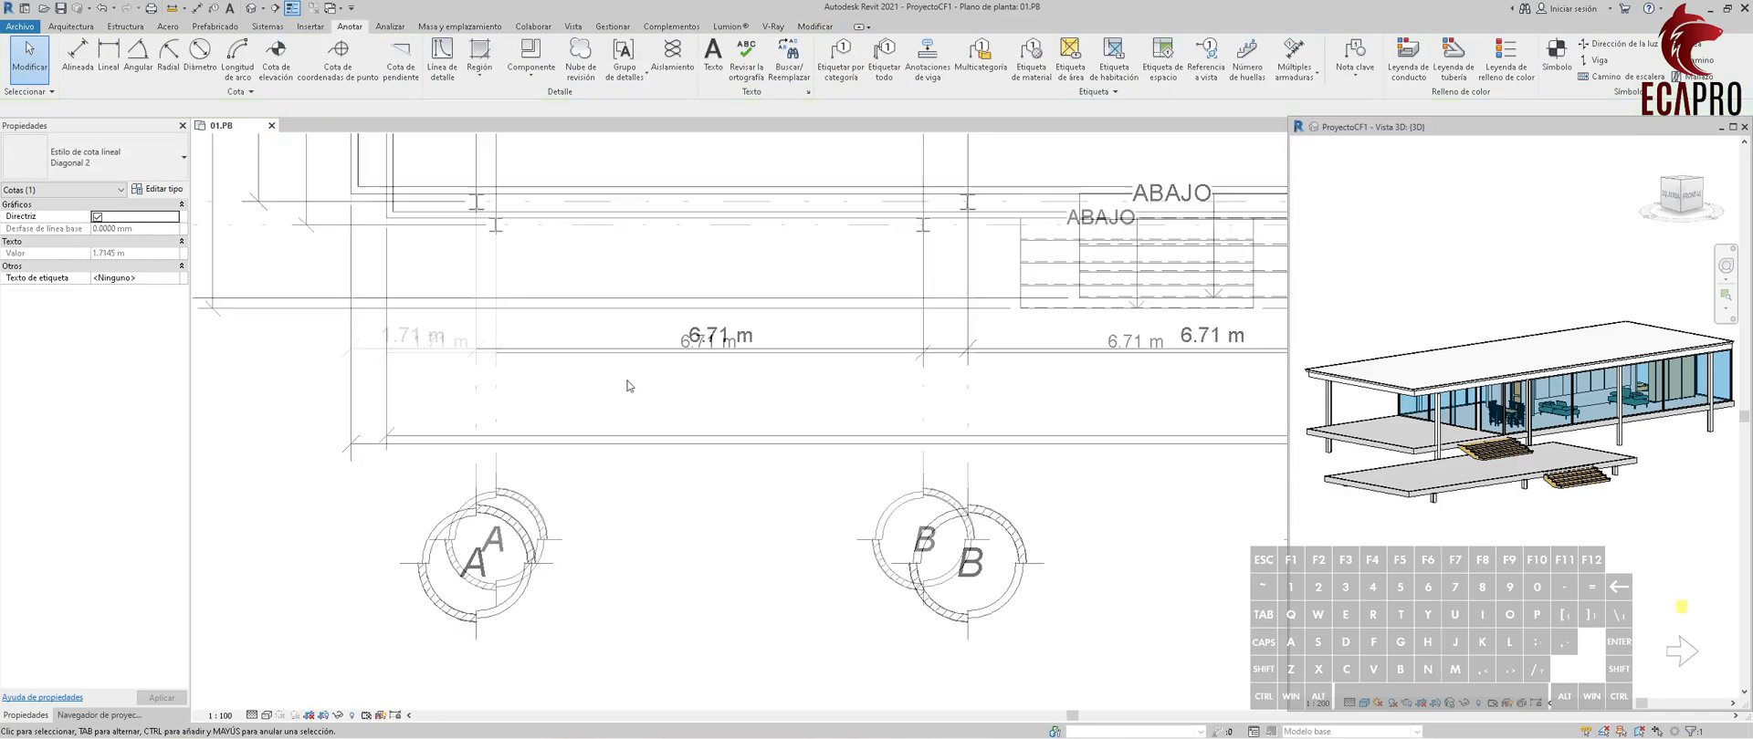
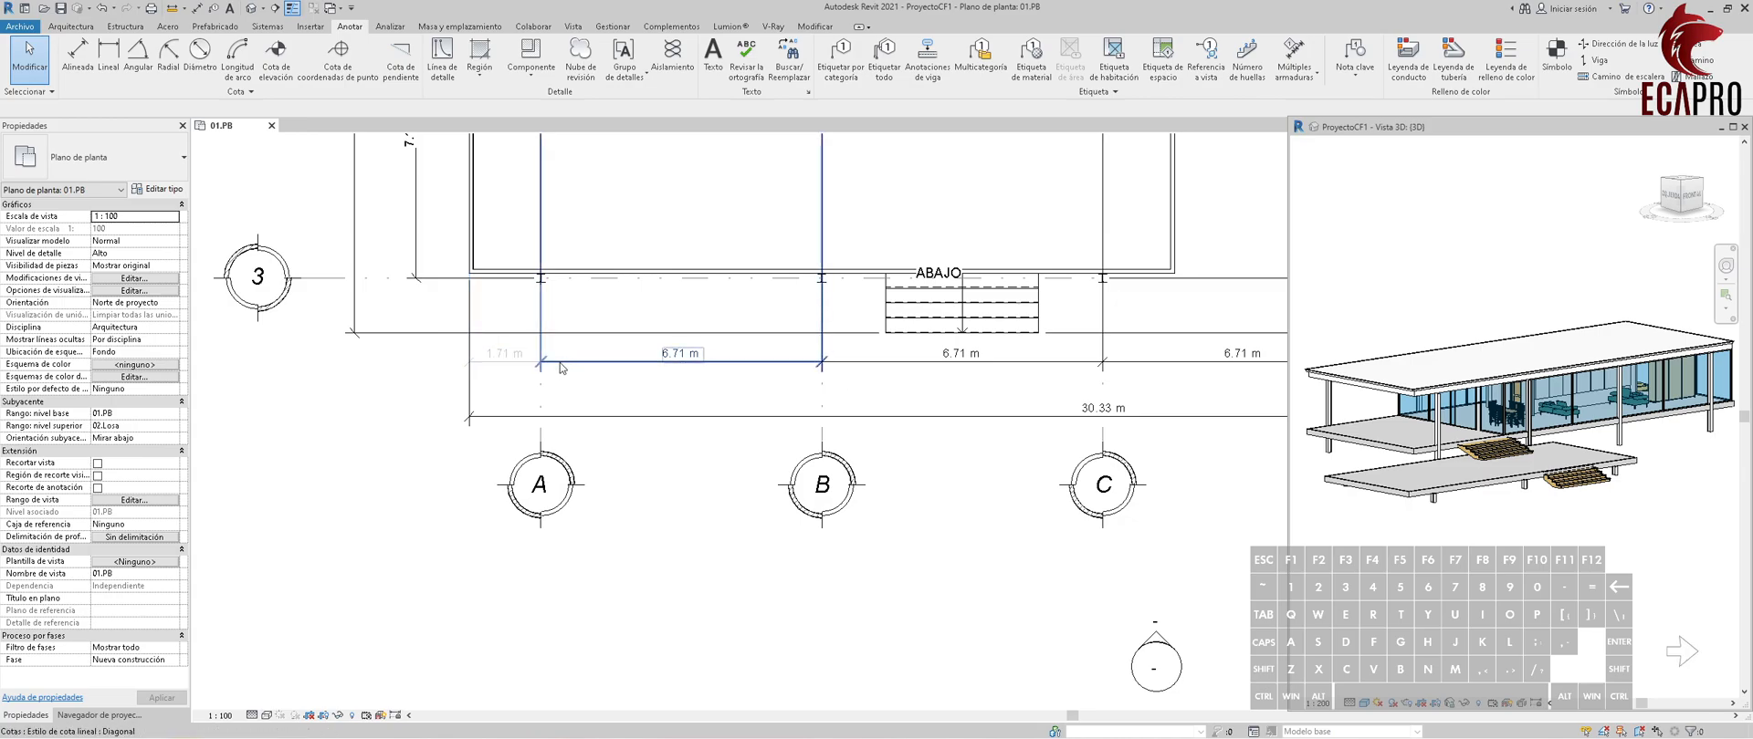
Select every dimension of the same Diagonal type as the A–B grid dimension that is visible in the plan.
{"action": "left_click", "coordinate": [560, 368]}
{"action": "right_click", "coordinate": [561, 368]}
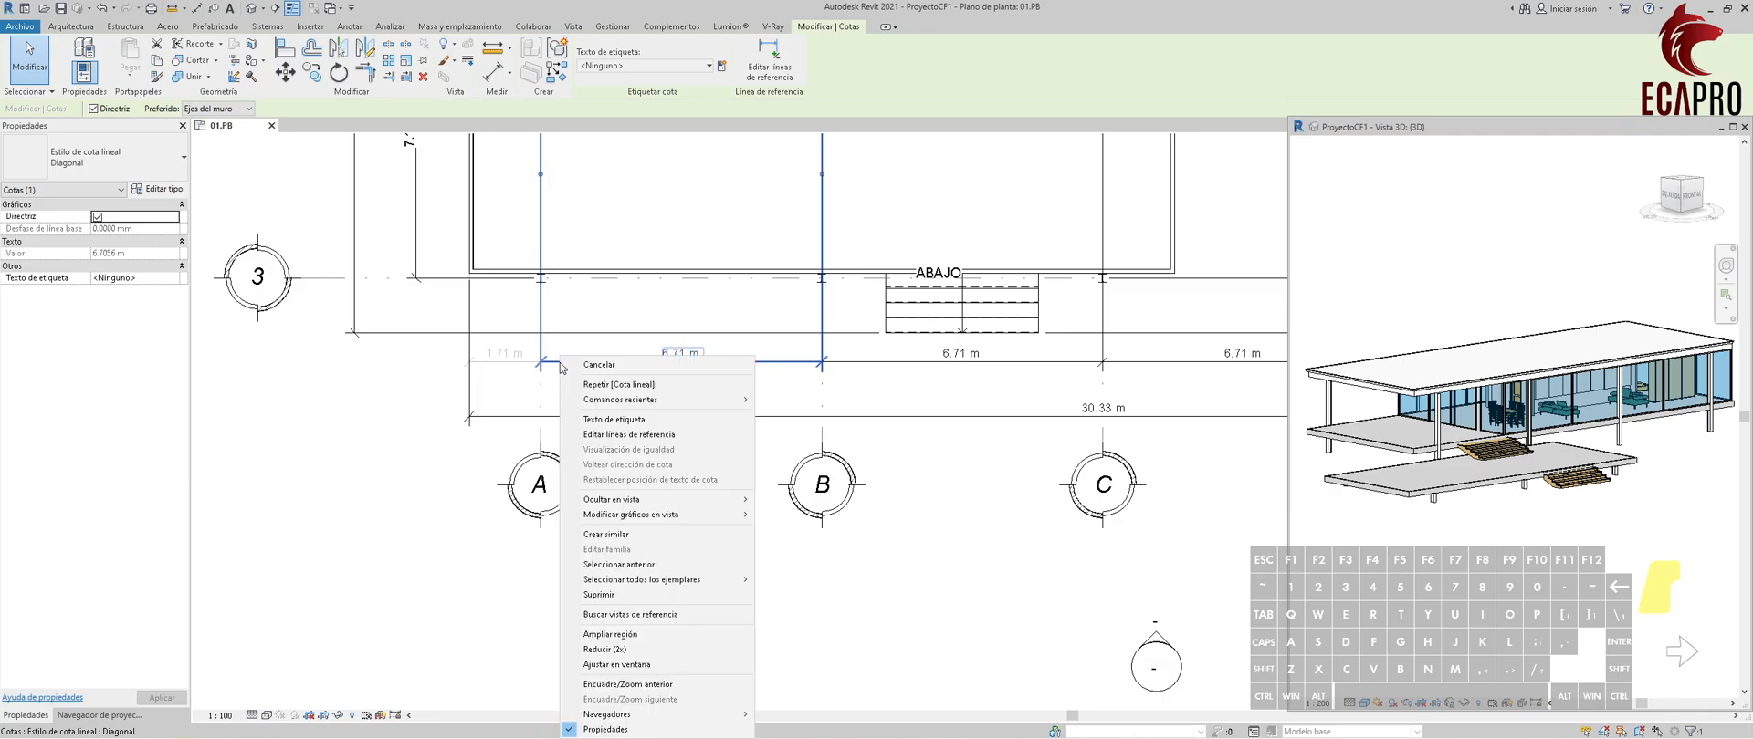
{"action": "mouse_move", "coordinate": [687, 582]}
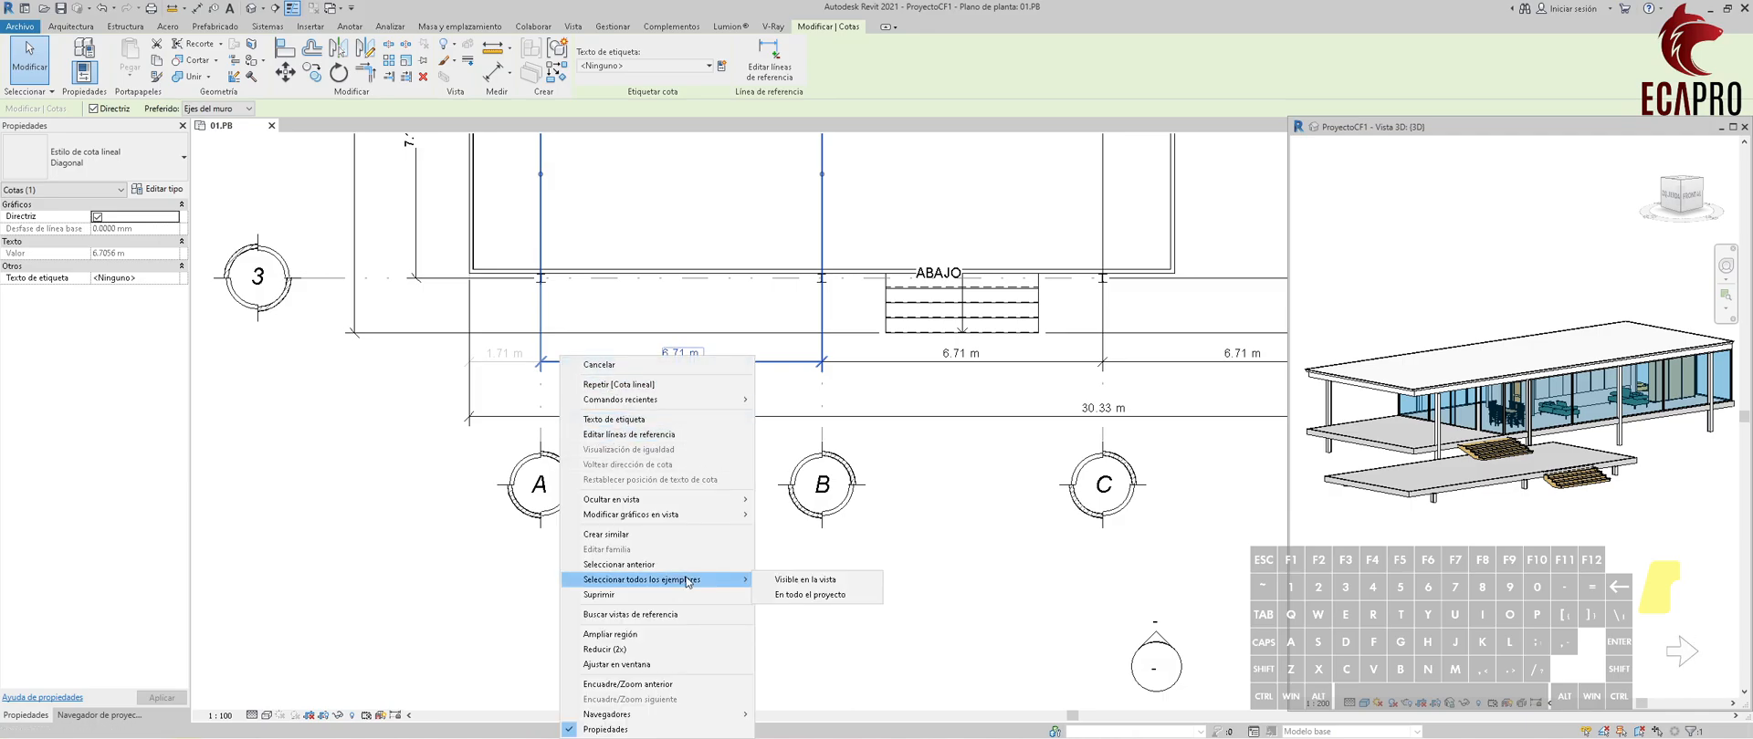
{"action": "left_click", "coordinate": [775, 580]}
{"action": "scroll", "coordinate": [714, 508], "scroll_direction": "down", "scroll_amount": 6}
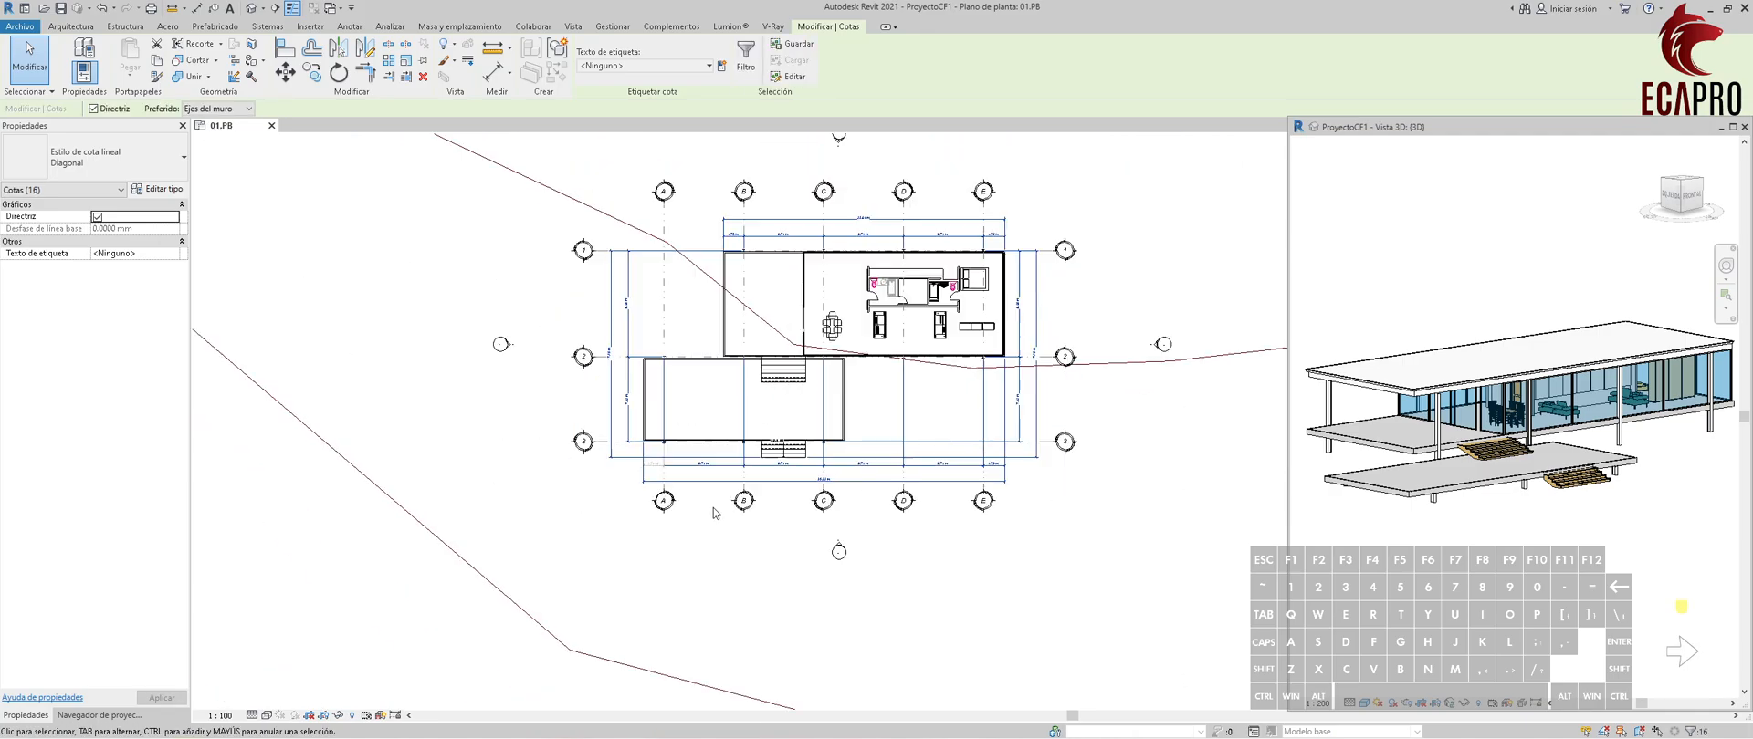
{"action": "scroll", "coordinate": [762, 445], "scroll_direction": "up", "scroll_amount": 6}
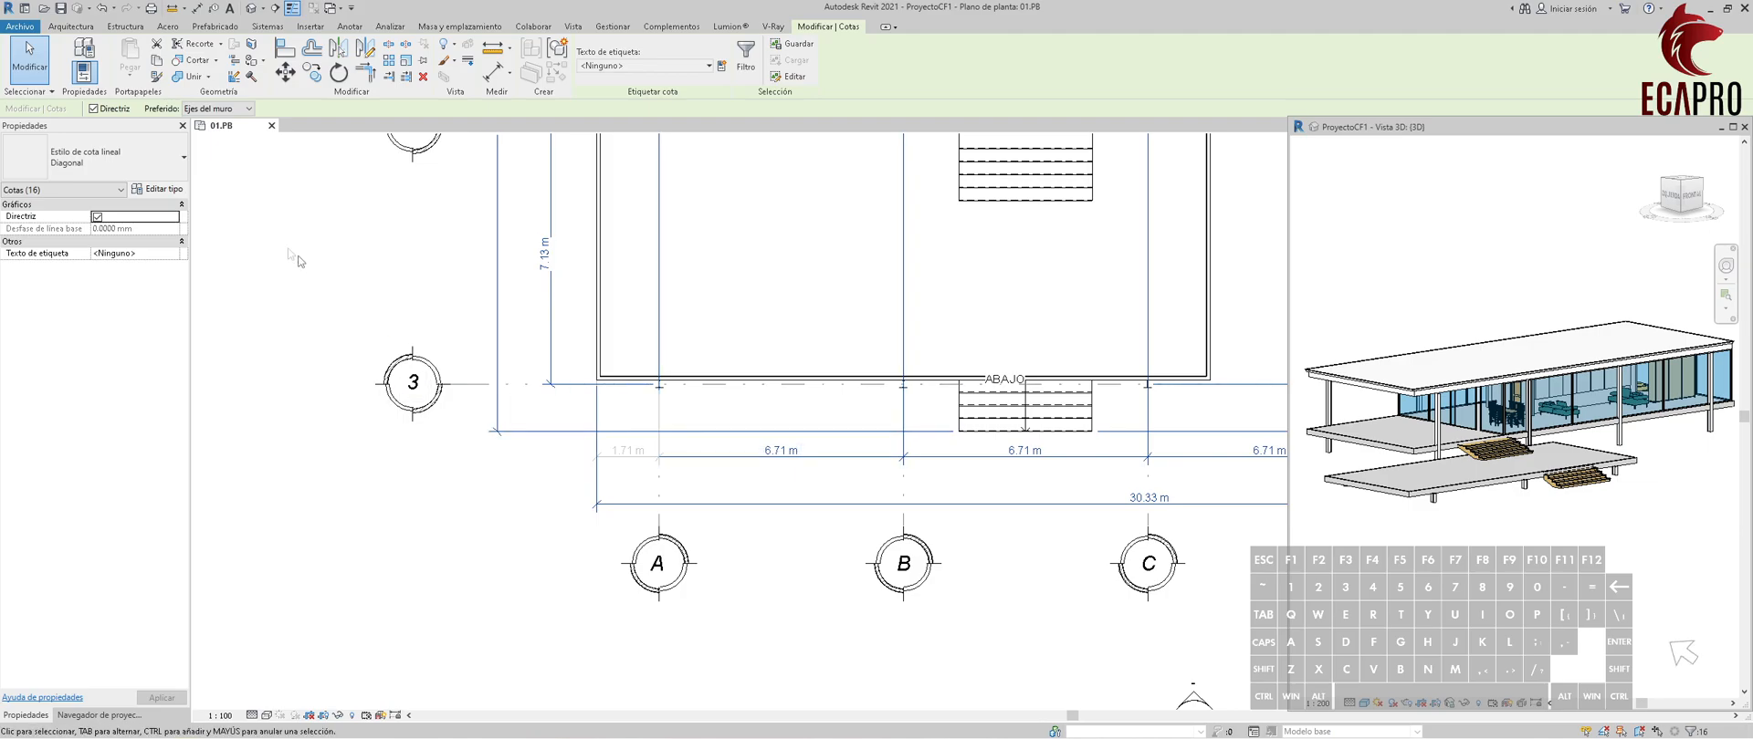
Change the selected dimensions to the Diagonal 2 type and save the project.
{"action": "left_click", "coordinate": [162, 190]}
{"action": "left_click", "coordinate": [1249, 168]}
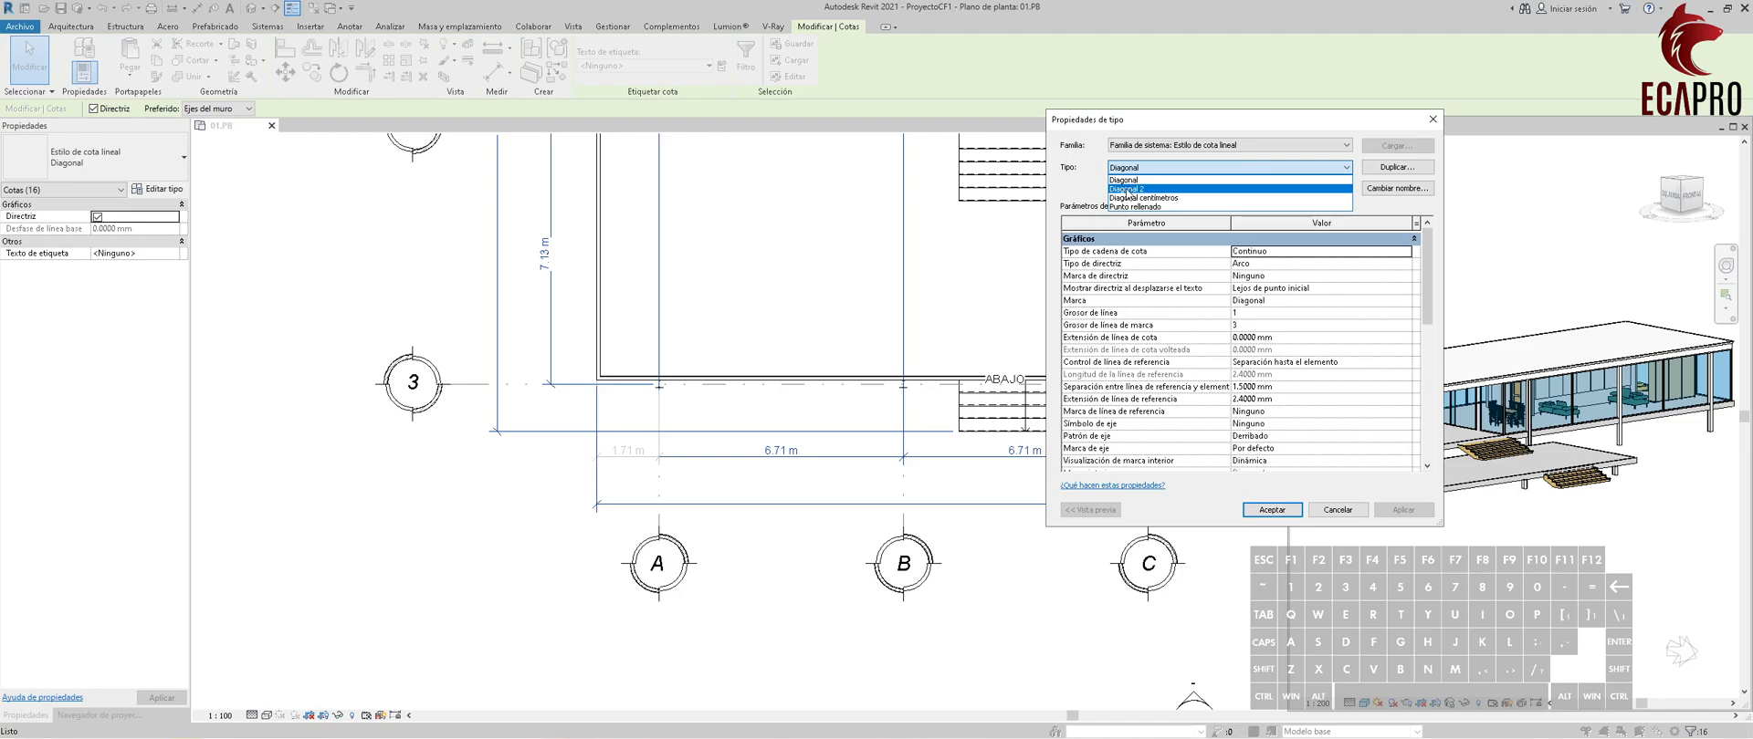
{"action": "left_click", "coordinate": [1139, 189]}
{"action": "left_click", "coordinate": [1284, 515]}
{"action": "left_click", "coordinate": [868, 520]}
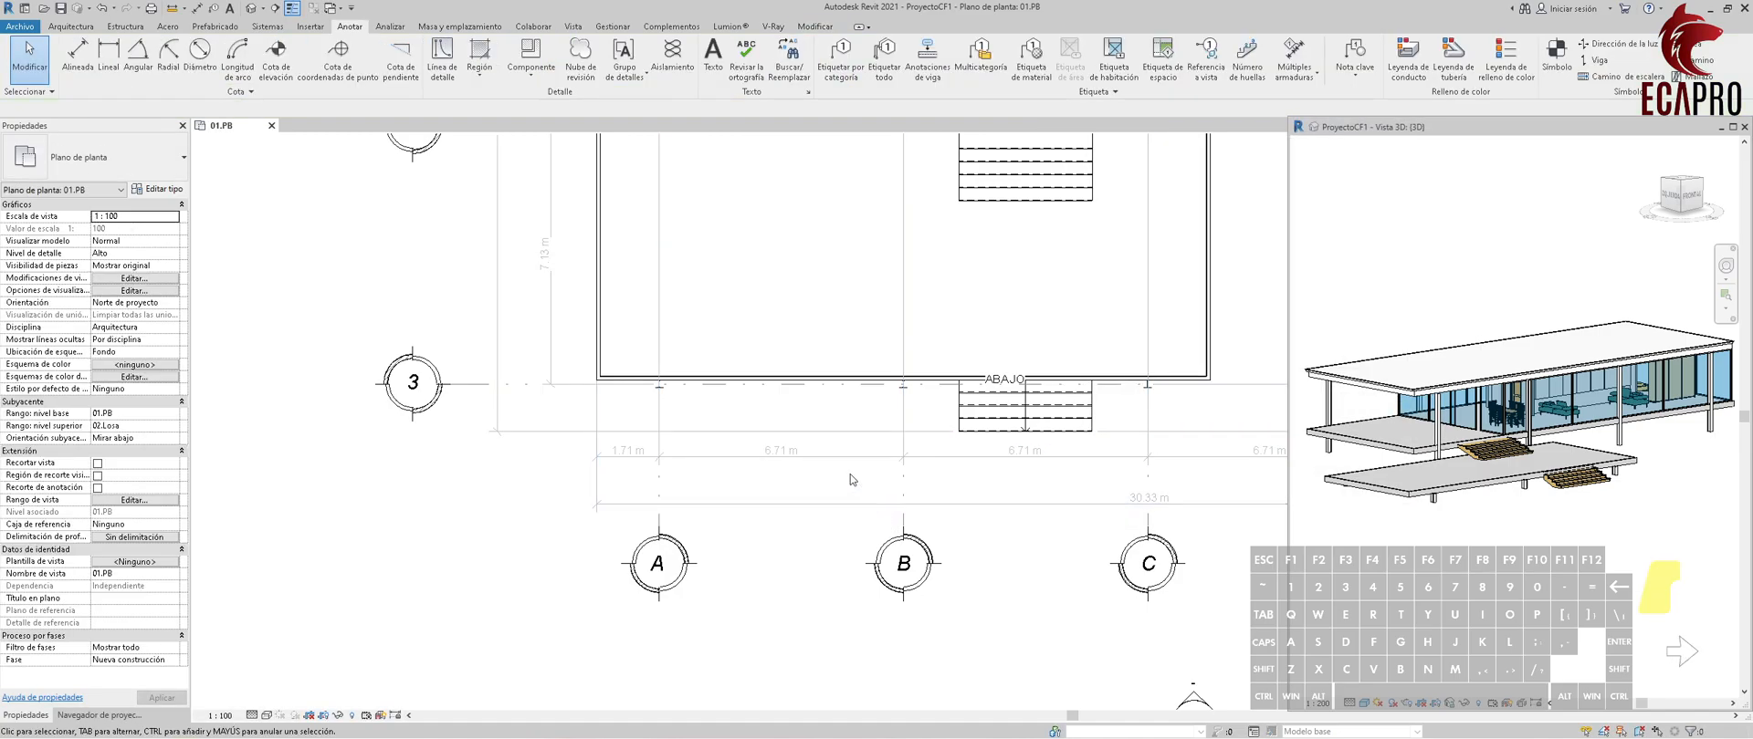
{"action": "scroll", "coordinate": [850, 476], "scroll_direction": "down", "scroll_amount": 5}
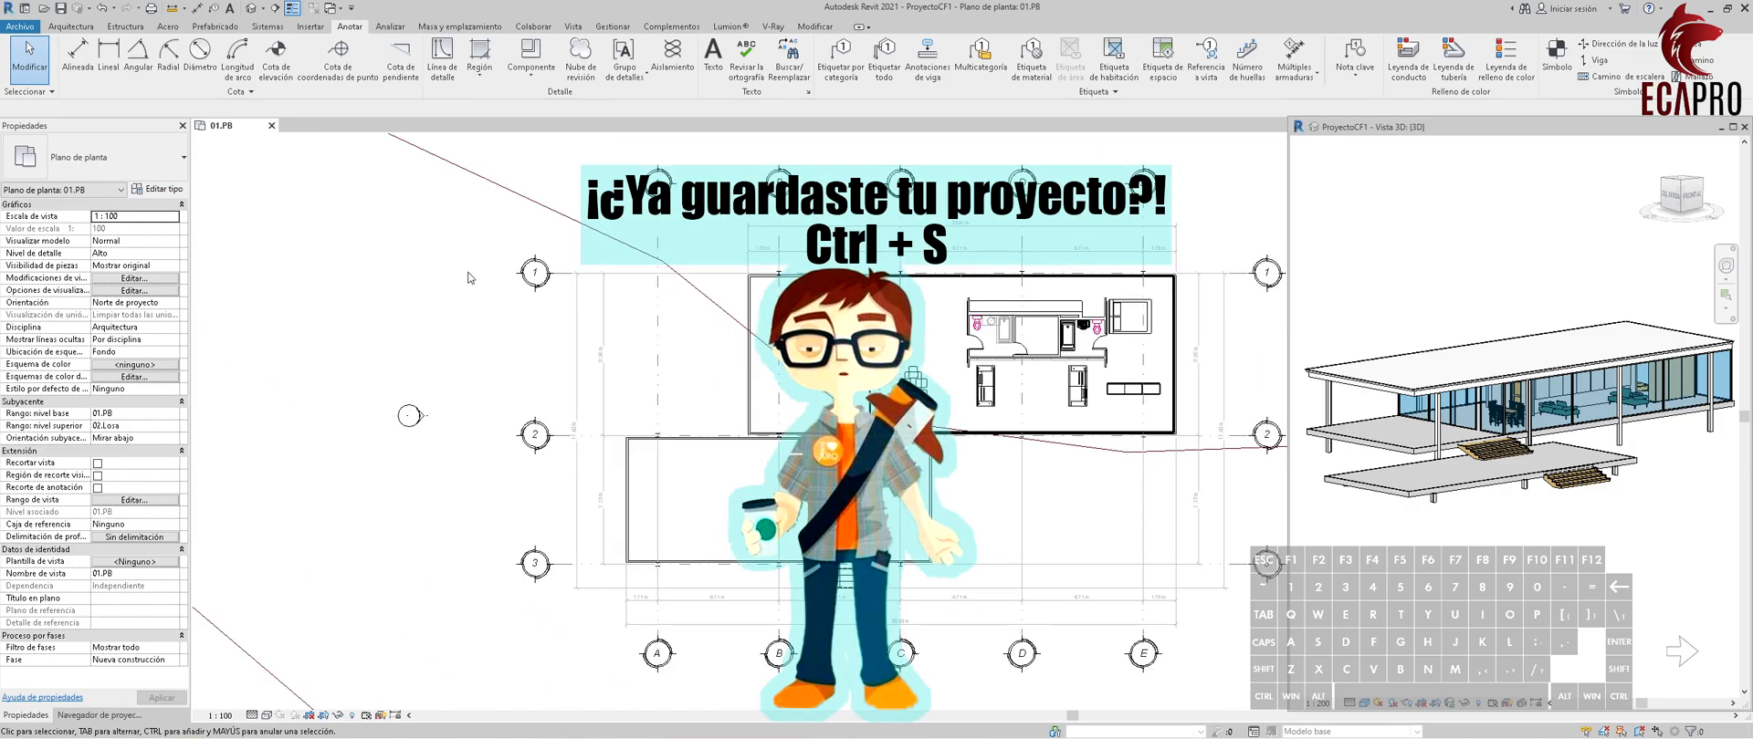
{"action": "key", "text": "ctrl+s"}
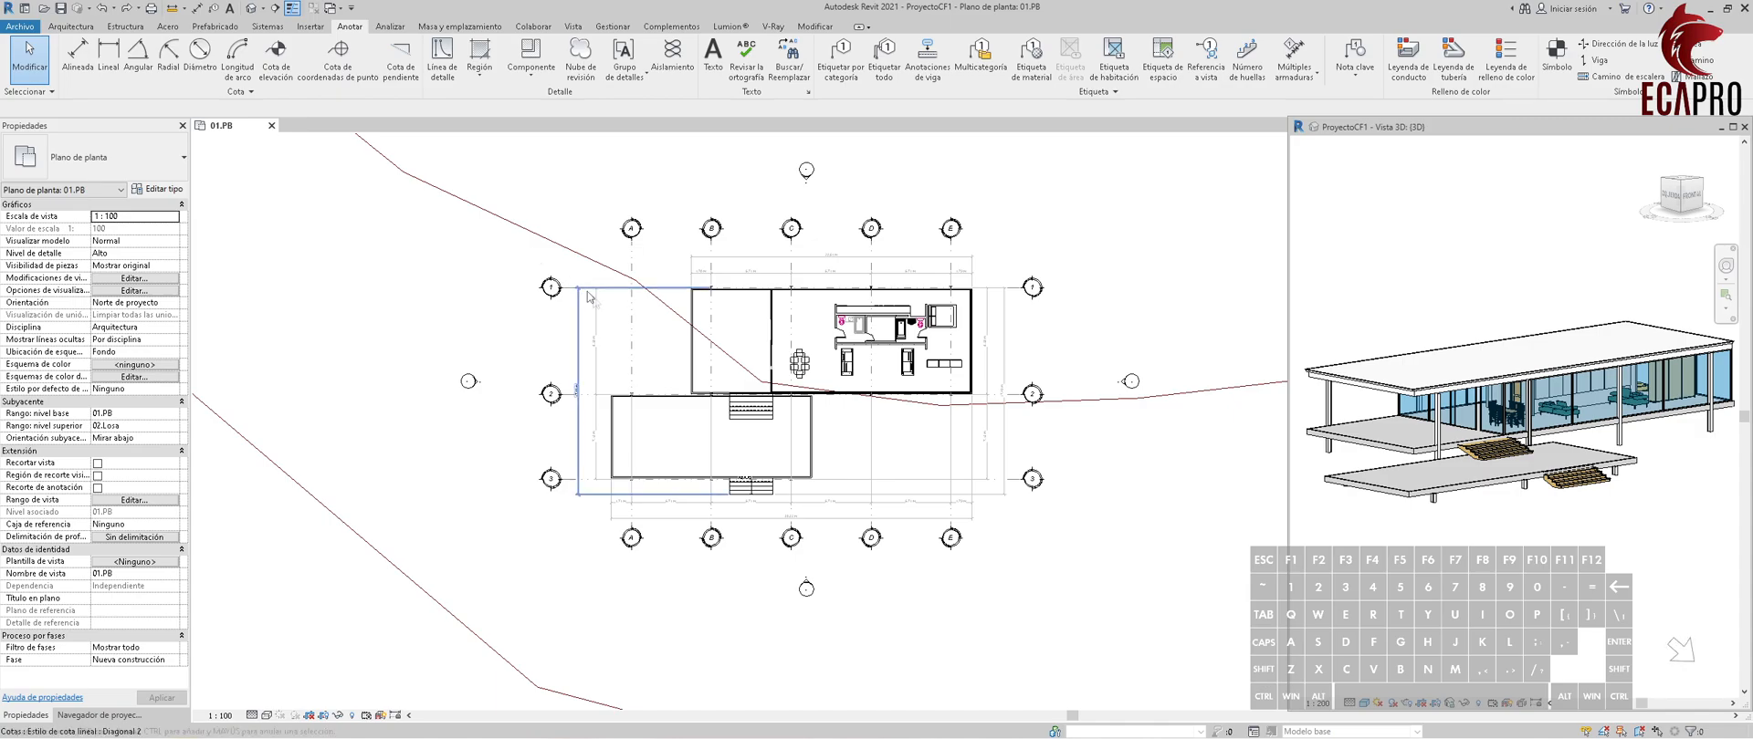
In the Sur elevation, raise the lower ends of grids A to E to just below the house.
{"action": "scroll", "coordinate": [722, 384], "scroll_direction": "up", "scroll_amount": 4}
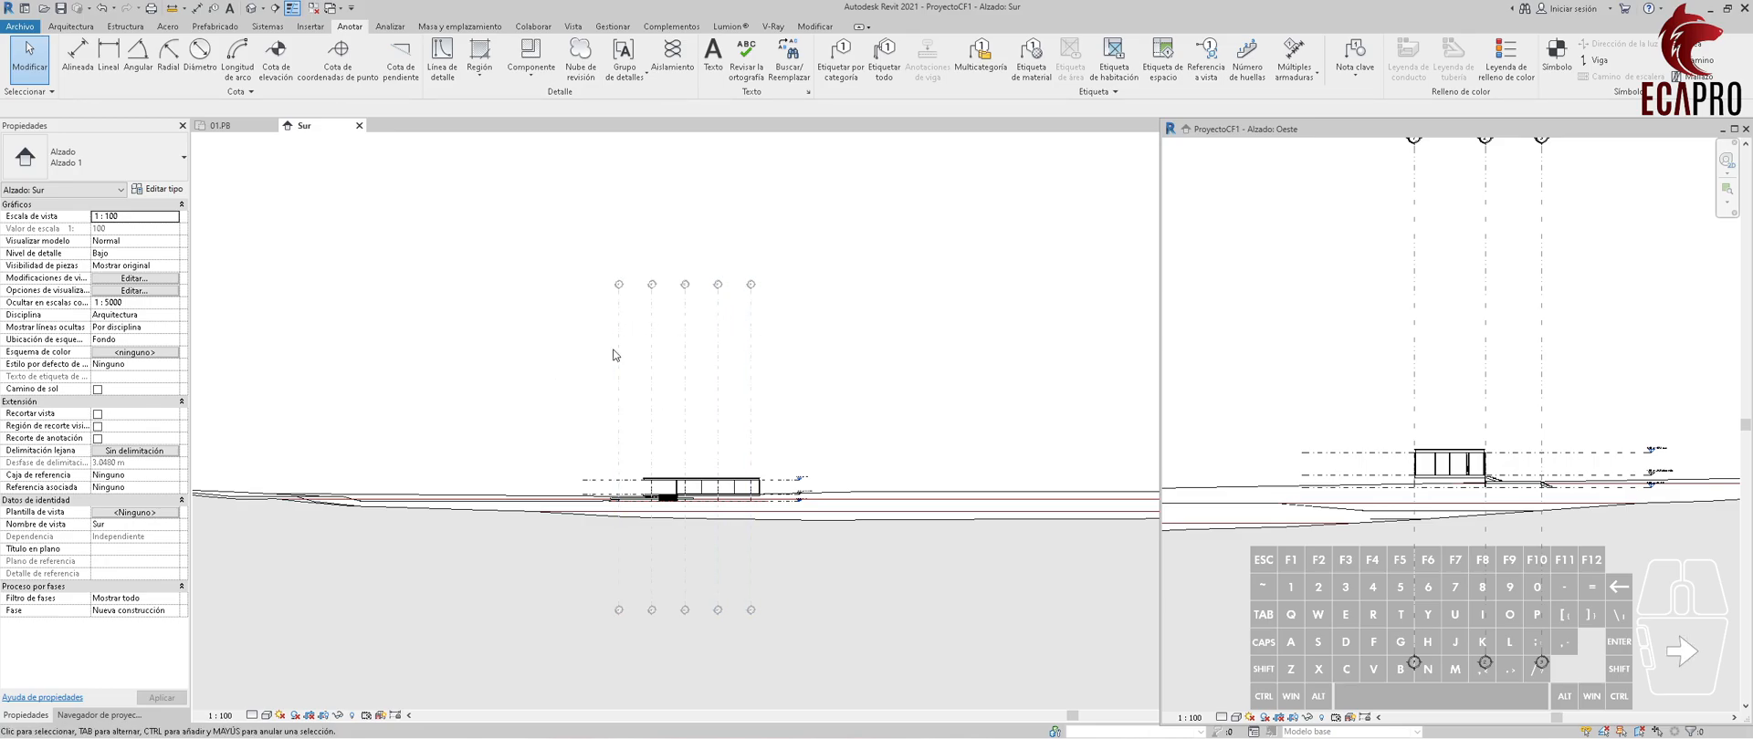
{"action": "scroll", "coordinate": [611, 619], "scroll_direction": "up", "scroll_amount": 2}
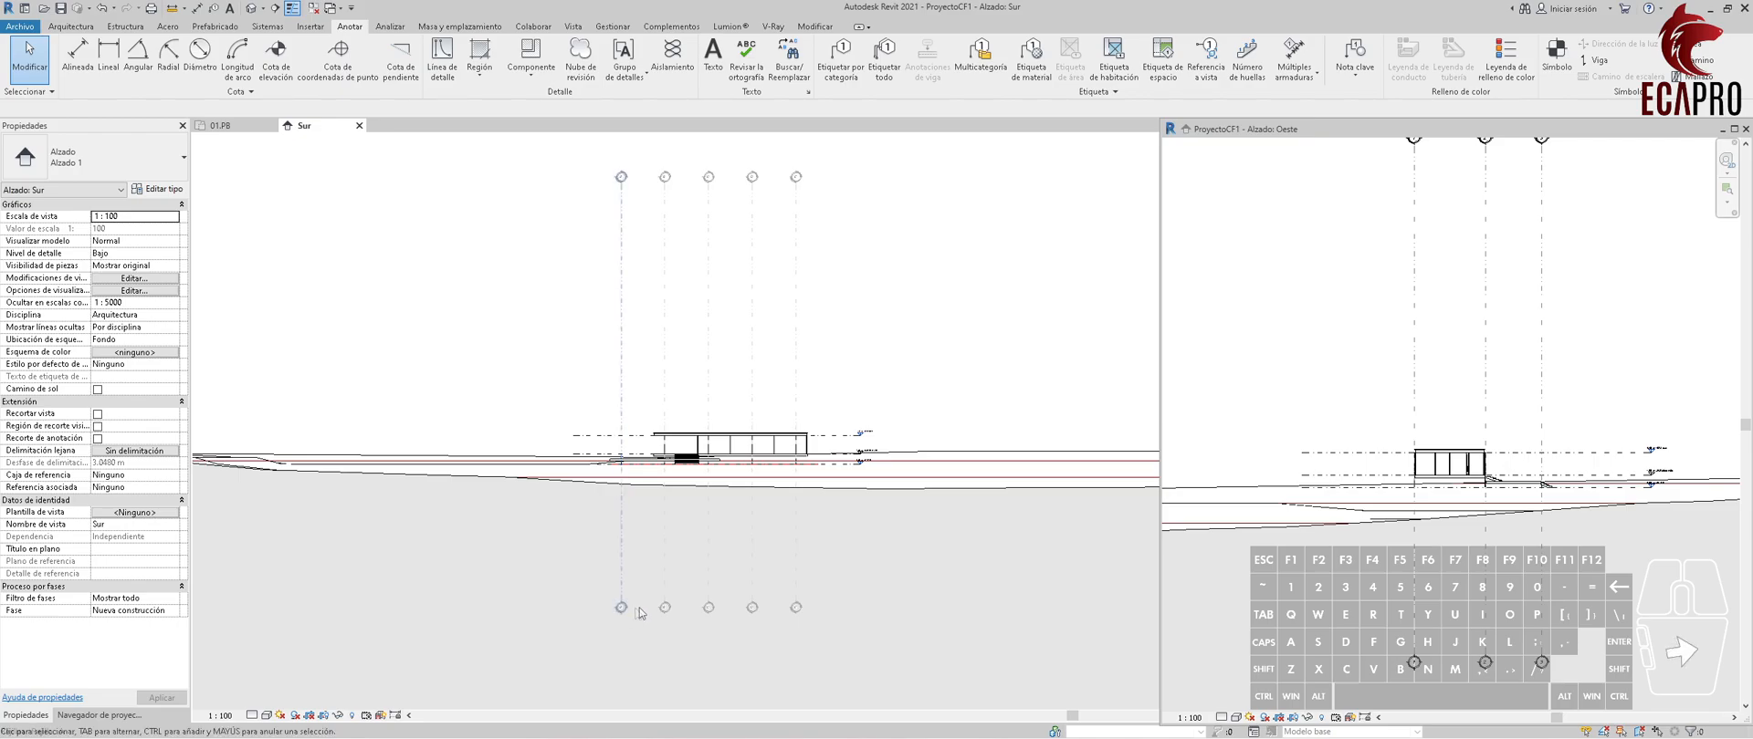
{"action": "left_click", "coordinate": [627, 608]}
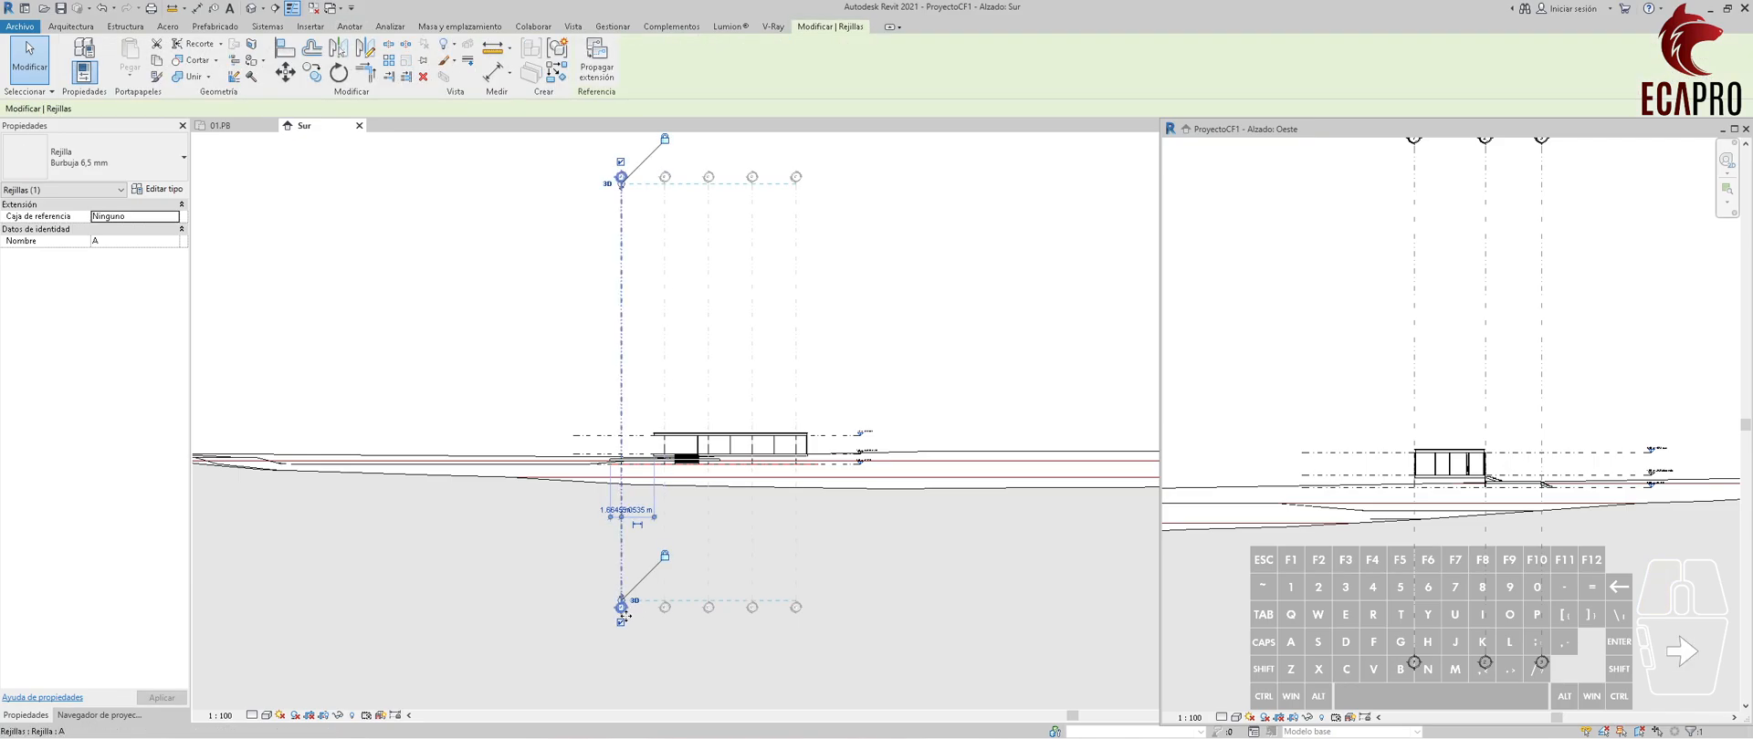
{"action": "scroll", "coordinate": [625, 604], "scroll_direction": "up", "scroll_amount": 2}
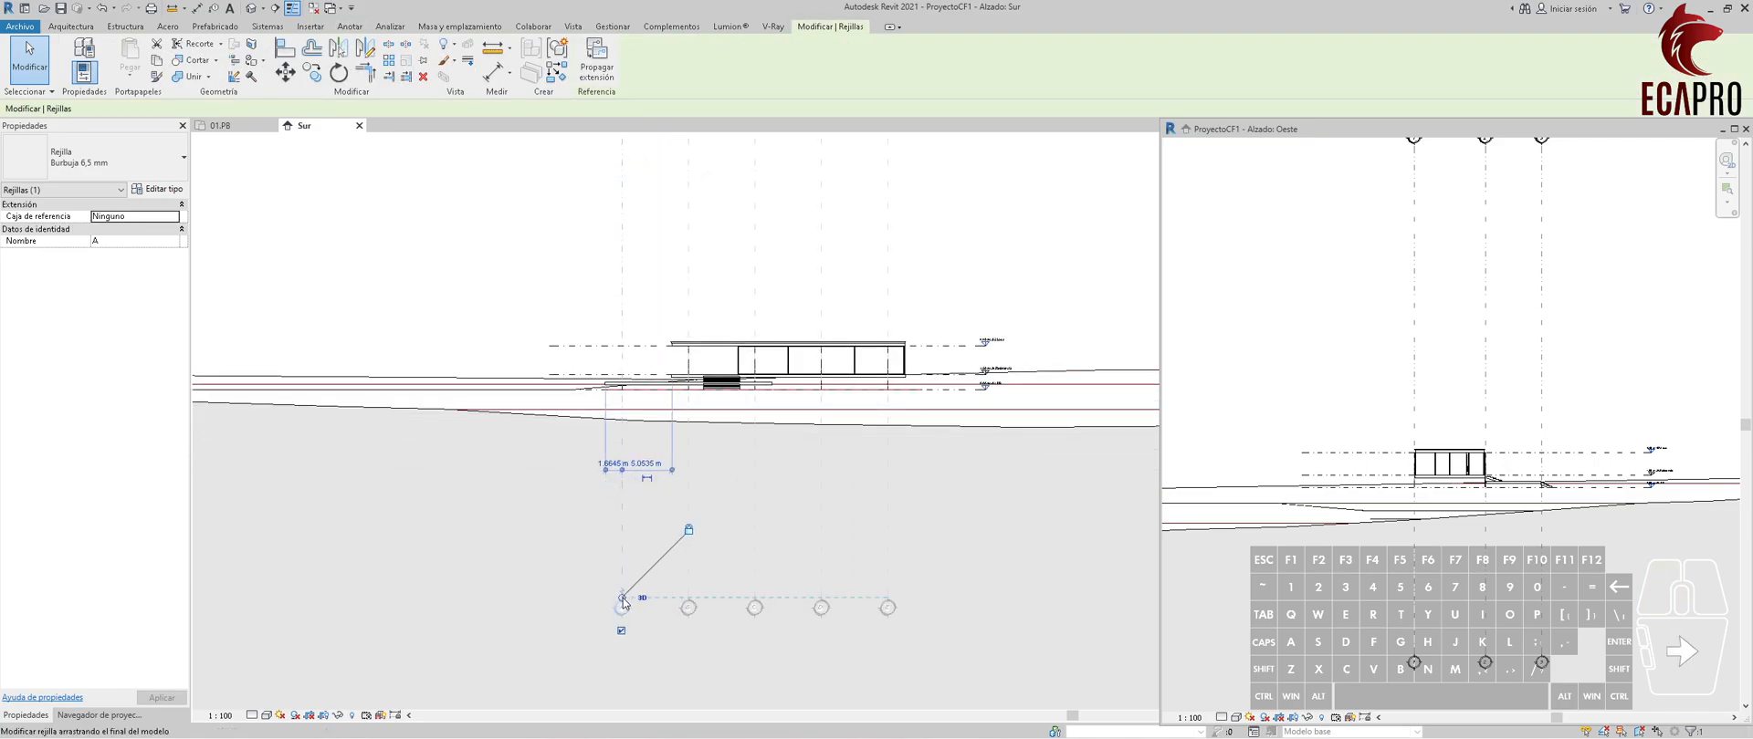
{"action": "left_click_drag", "start_coordinate": [622, 600], "coordinate": [622, 404]}
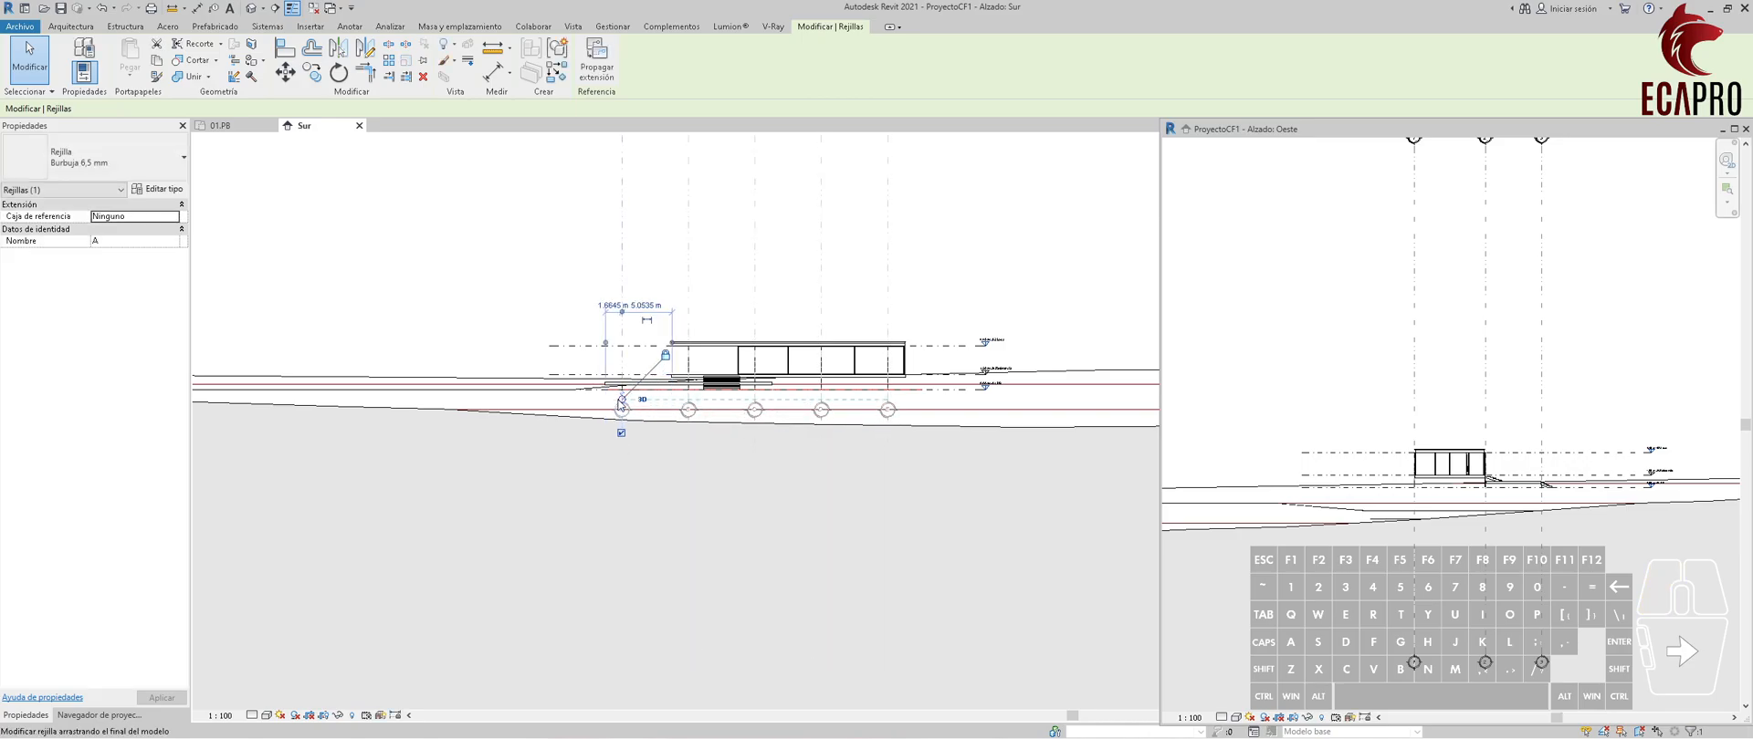
{"action": "scroll", "coordinate": [623, 410], "scroll_direction": "up", "scroll_amount": 3}
{"action": "scroll", "coordinate": [703, 563], "scroll_direction": "down", "scroll_amount": 3}
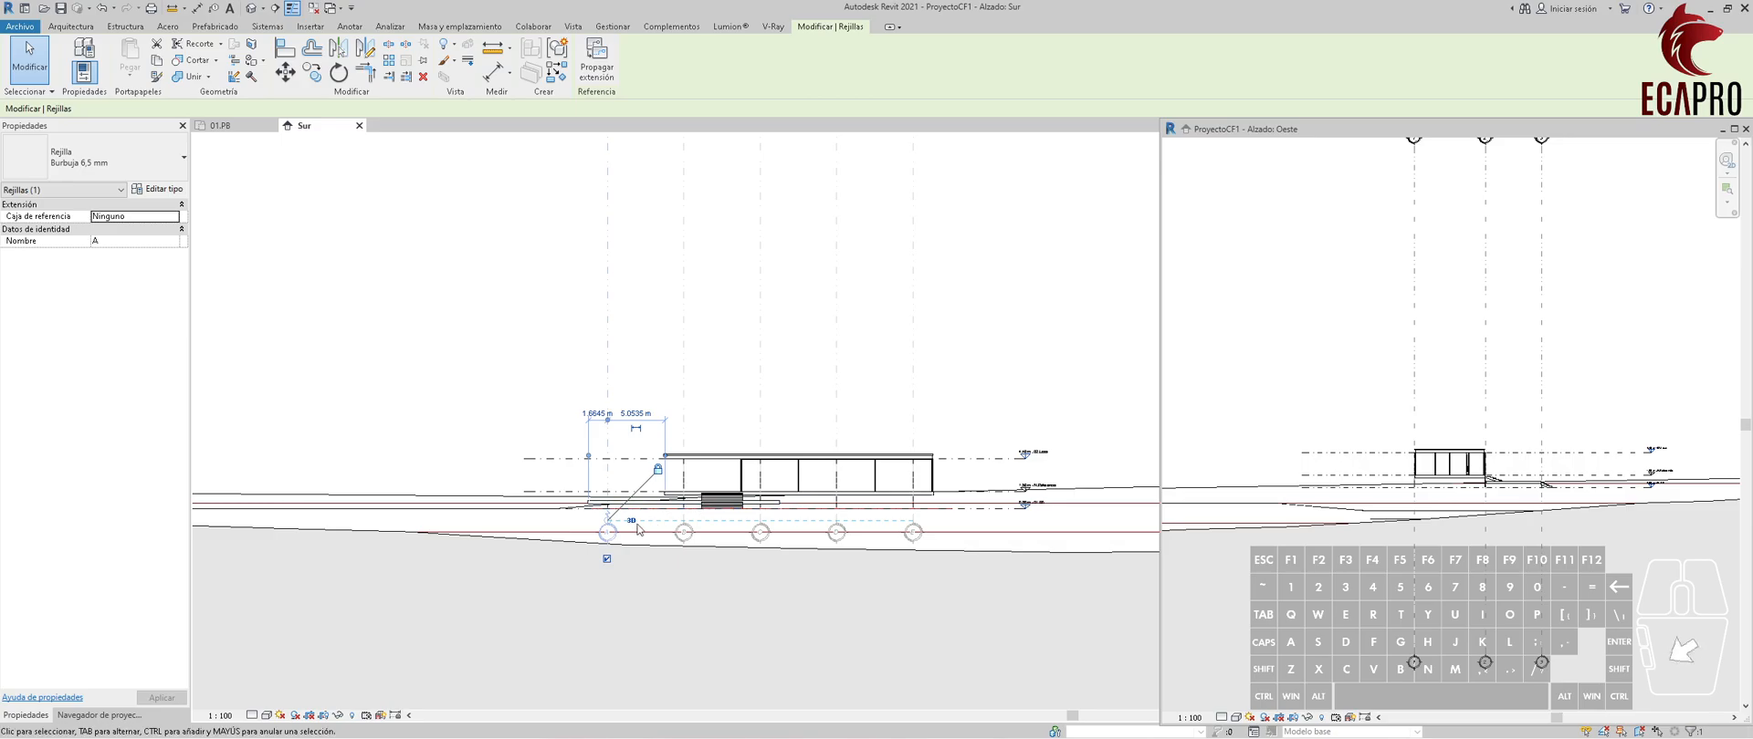
Hide the lower bubbles of grids A to E in the Sur elevation.
{"action": "left_click", "coordinate": [679, 539]}
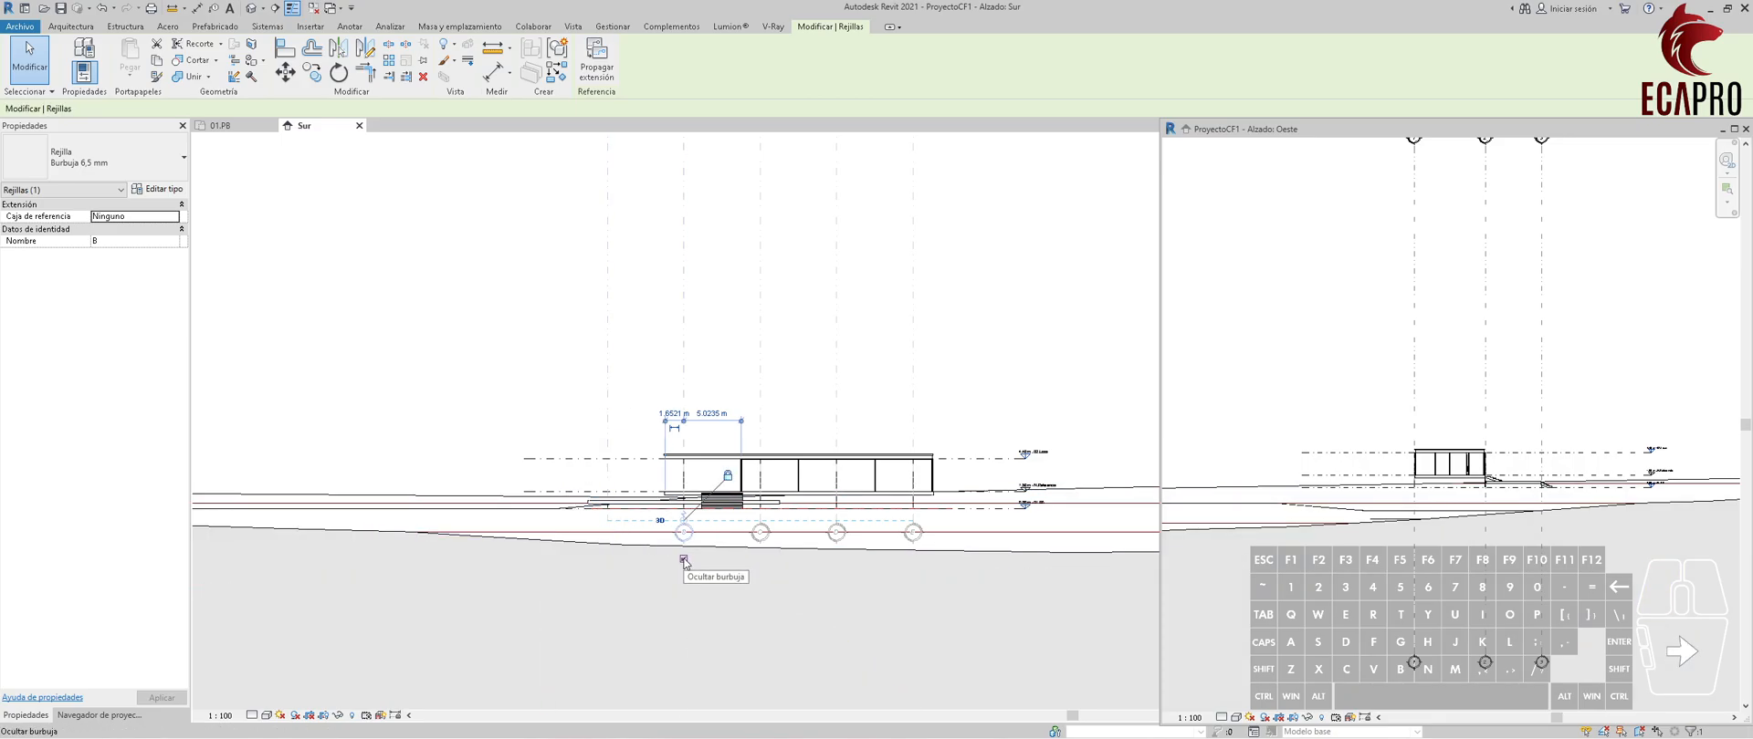
{"action": "left_click", "coordinate": [684, 560]}
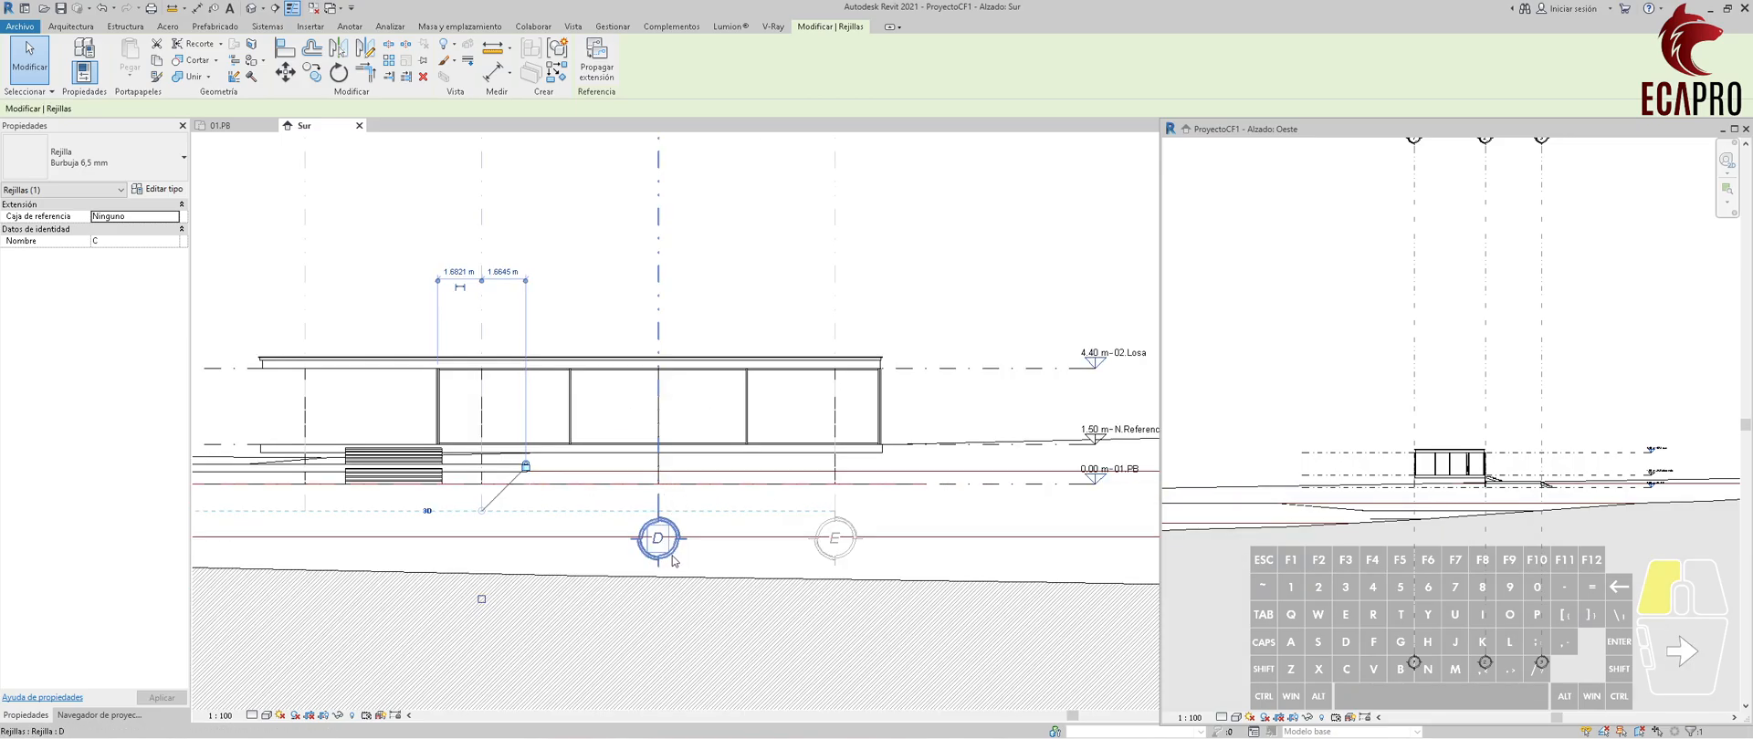
{"action": "left_click", "coordinate": [658, 537]}
{"action": "left_click", "coordinate": [657, 599]}
{"action": "left_click", "coordinate": [835, 540]}
{"action": "left_click", "coordinate": [834, 599]}
Lower the upper ends of grids A to E to a short distance above the roof in the Sur elevation.
{"action": "scroll", "coordinate": [823, 546], "scroll_direction": "down", "scroll_amount": 5}
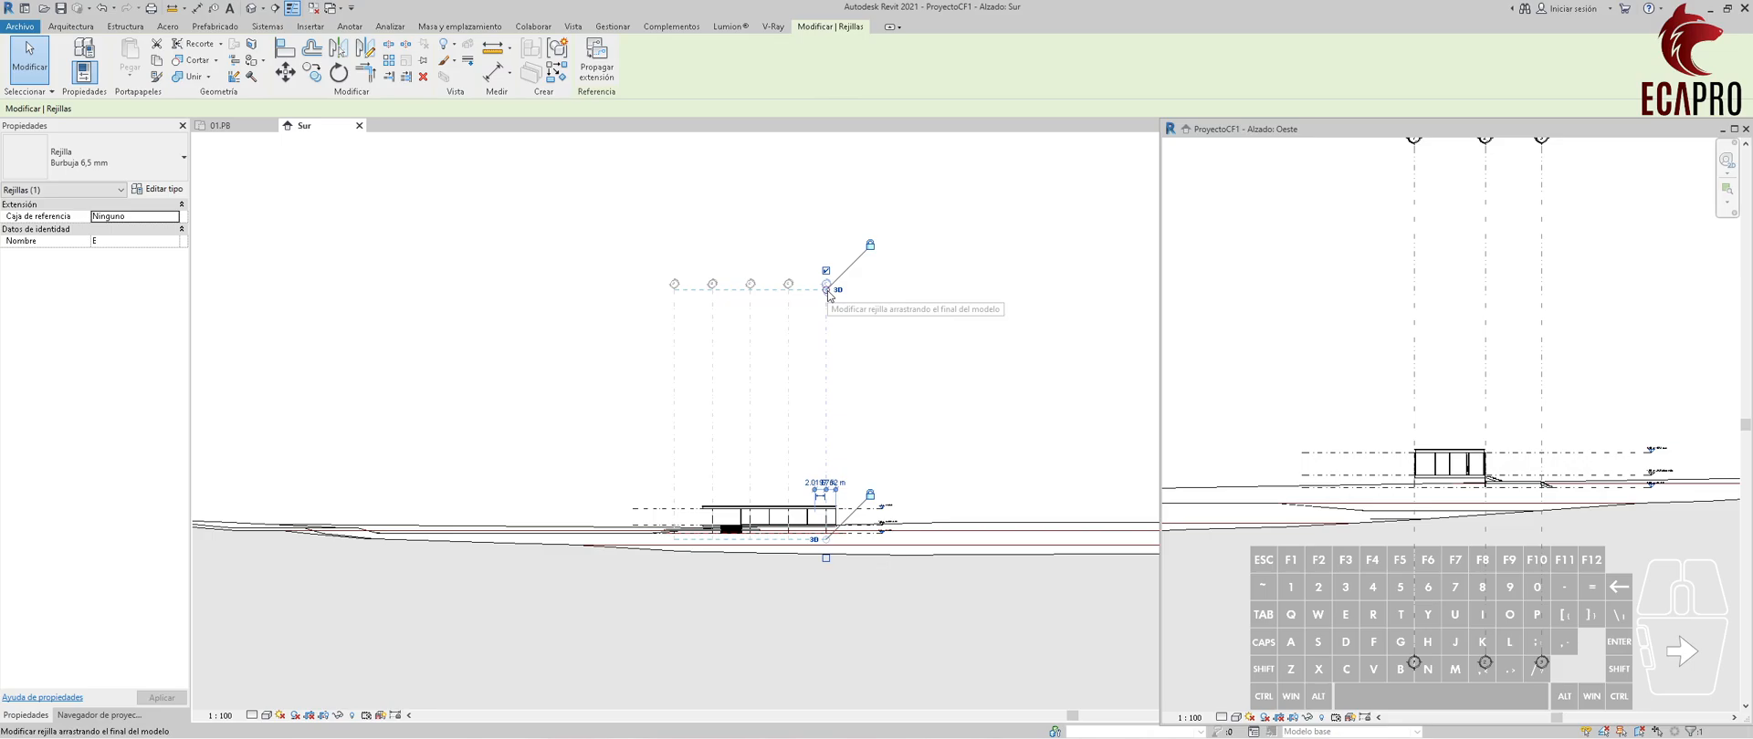
{"action": "left_click_drag", "start_coordinate": [828, 295], "coordinate": [840, 477]}
{"action": "left_click", "coordinate": [896, 481]}
Show the level head at the left end of the 02.Losa level too and try adding an elbow there.
{"action": "scroll", "coordinate": [862, 537], "scroll_direction": "up", "scroll_amount": 4}
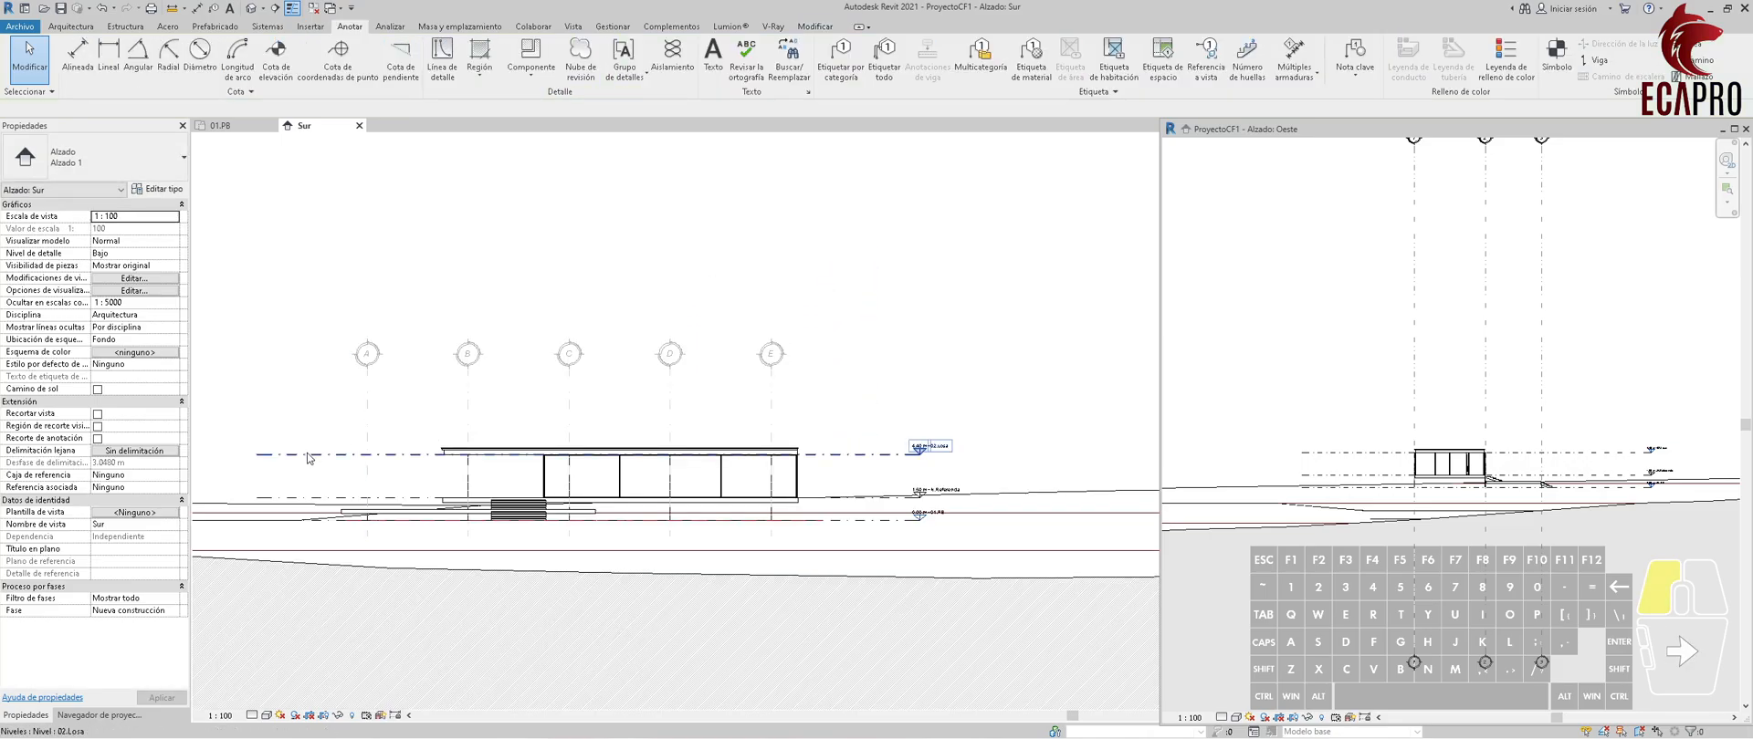
{"action": "left_click", "coordinate": [309, 455]}
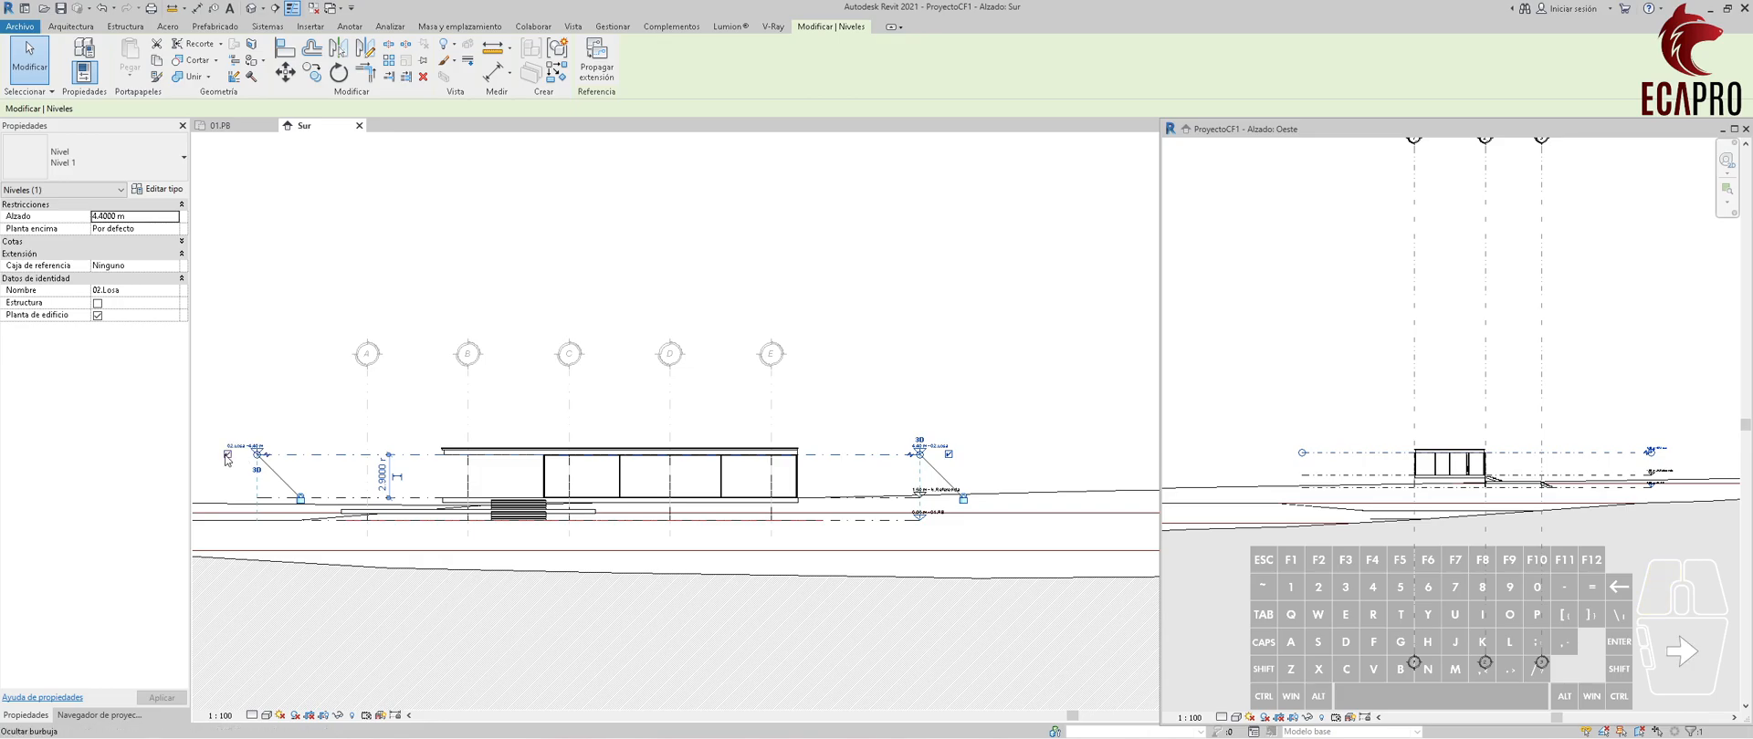
{"action": "scroll", "coordinate": [223, 454], "scroll_direction": "up", "scroll_amount": 3}
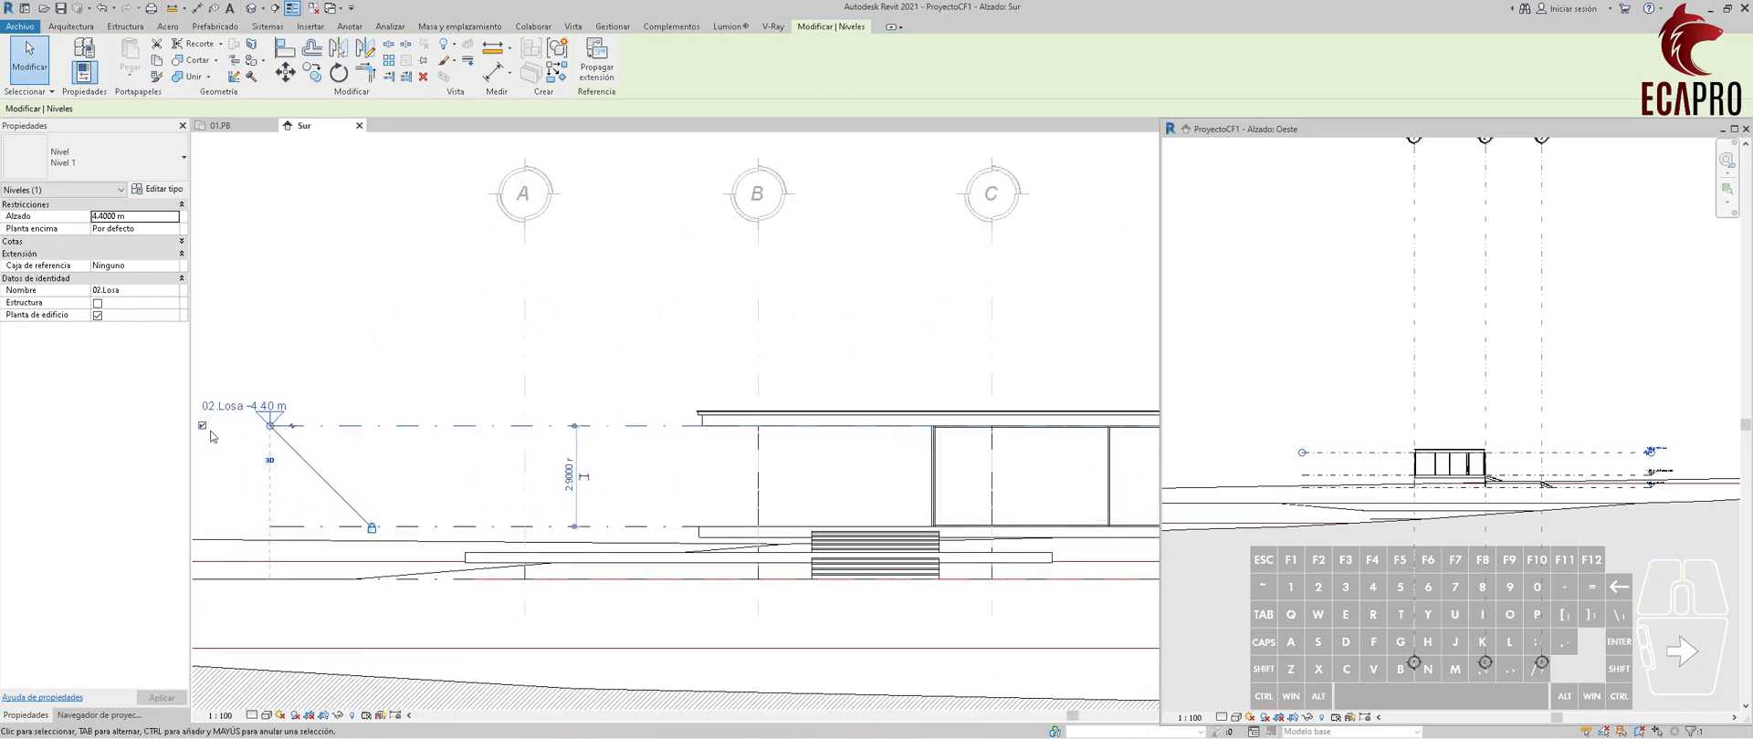
{"action": "middle_click_drag", "start_coordinate": [357, 464], "coordinate": [516, 469]}
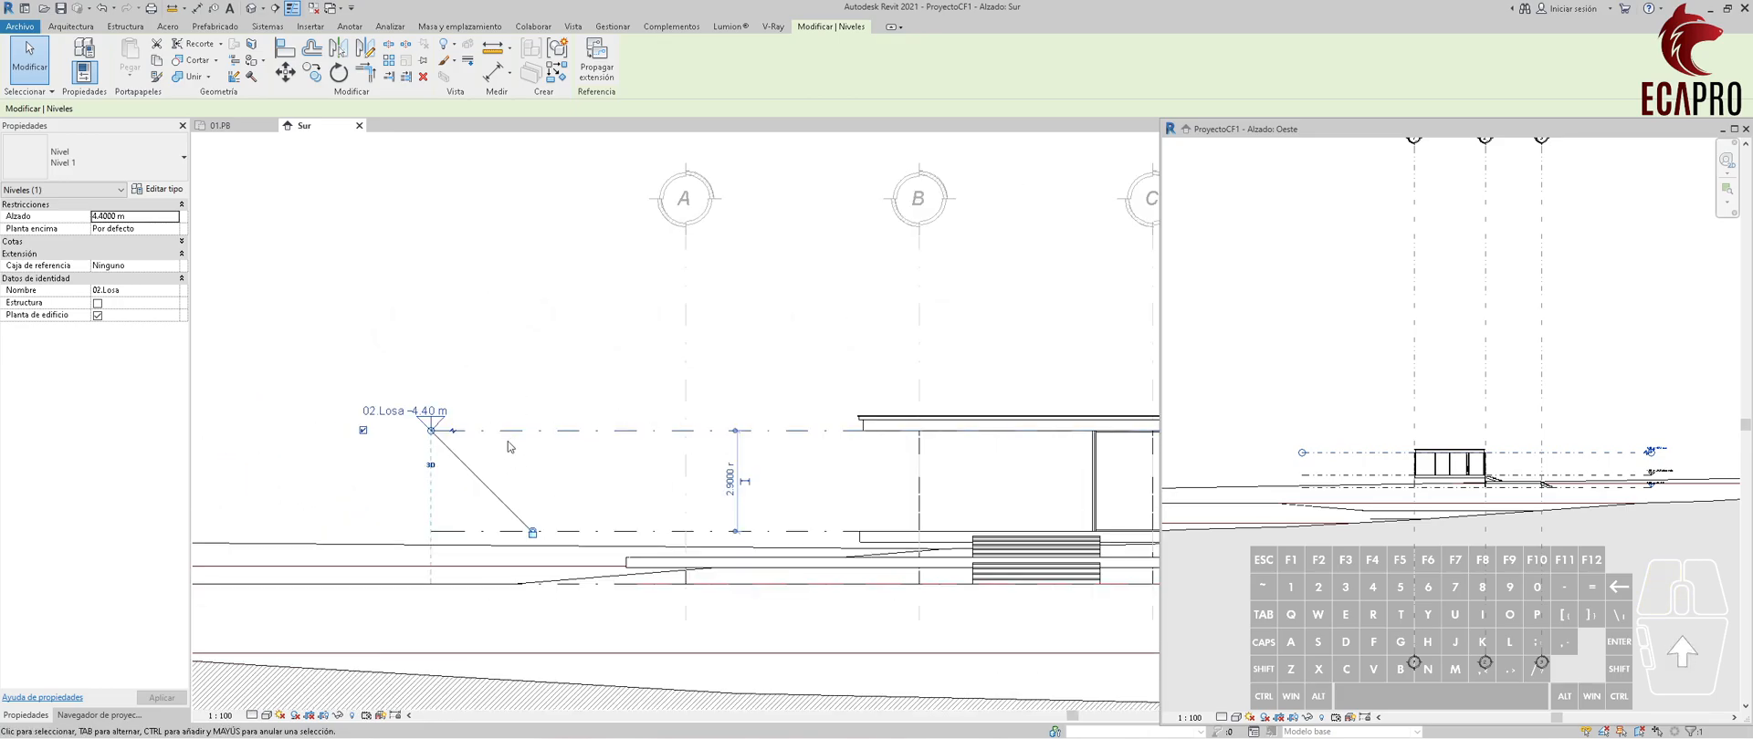
{"action": "left_click", "coordinate": [454, 433]}
{"action": "mouse_move", "coordinate": [455, 433]}
{"action": "left_mouse_down"}
{"action": "mouse_move", "coordinate": [456, 394]}
{"action": "mouse_move", "coordinate": [455, 436]}
{"action": "left_mouse_up"}
{"action": "left_click", "coordinate": [478, 406]}
{"action": "scroll", "coordinate": [538, 463], "scroll_direction": "down", "scroll_amount": 5}
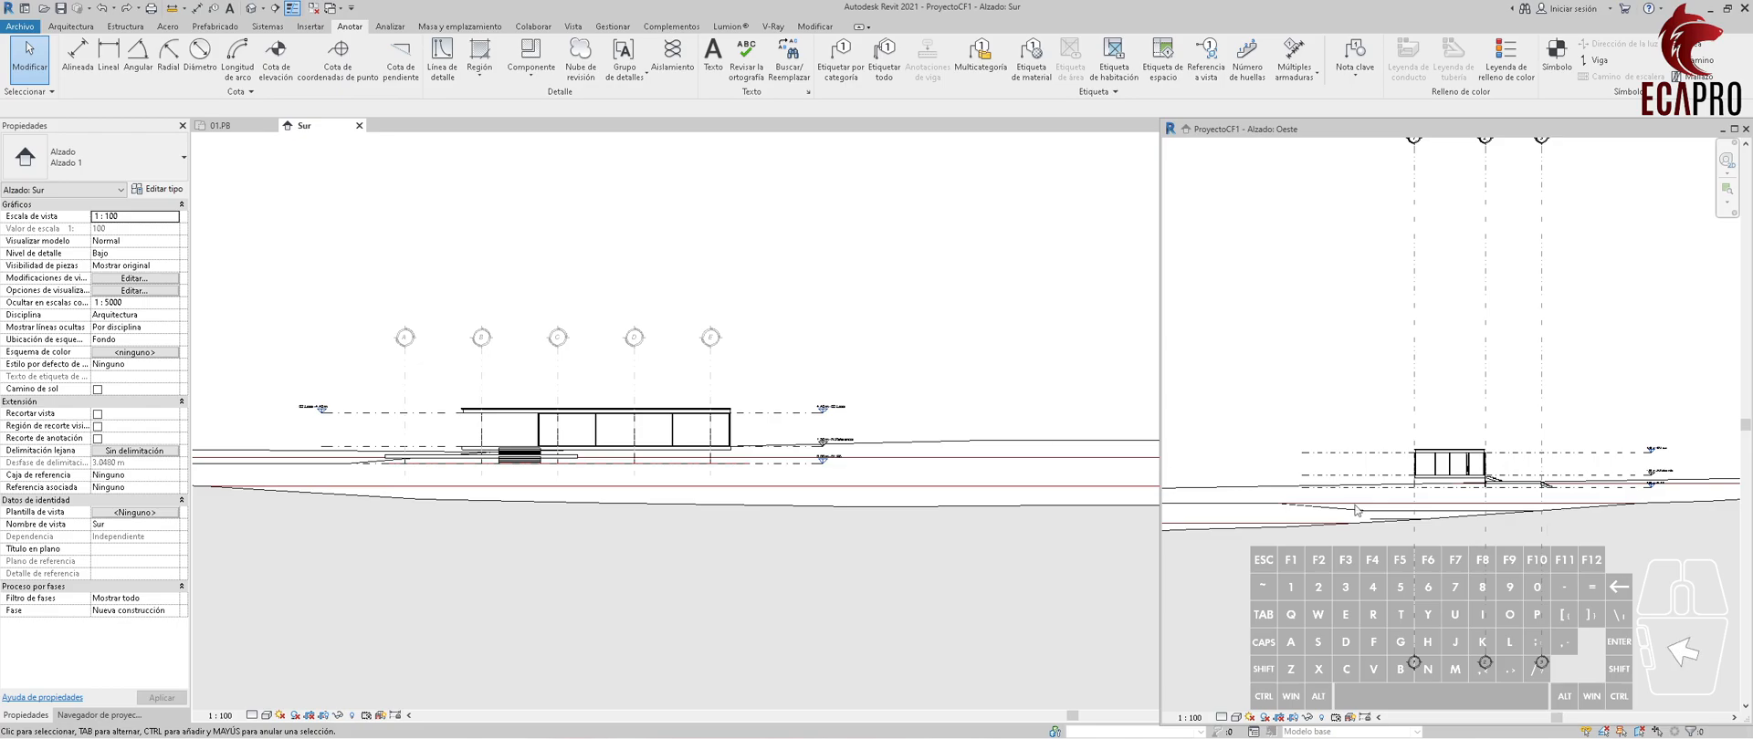
Propagate the extents of grid E from the Sur elevation to Alzado: Norte.
{"action": "left_click", "coordinate": [717, 353]}
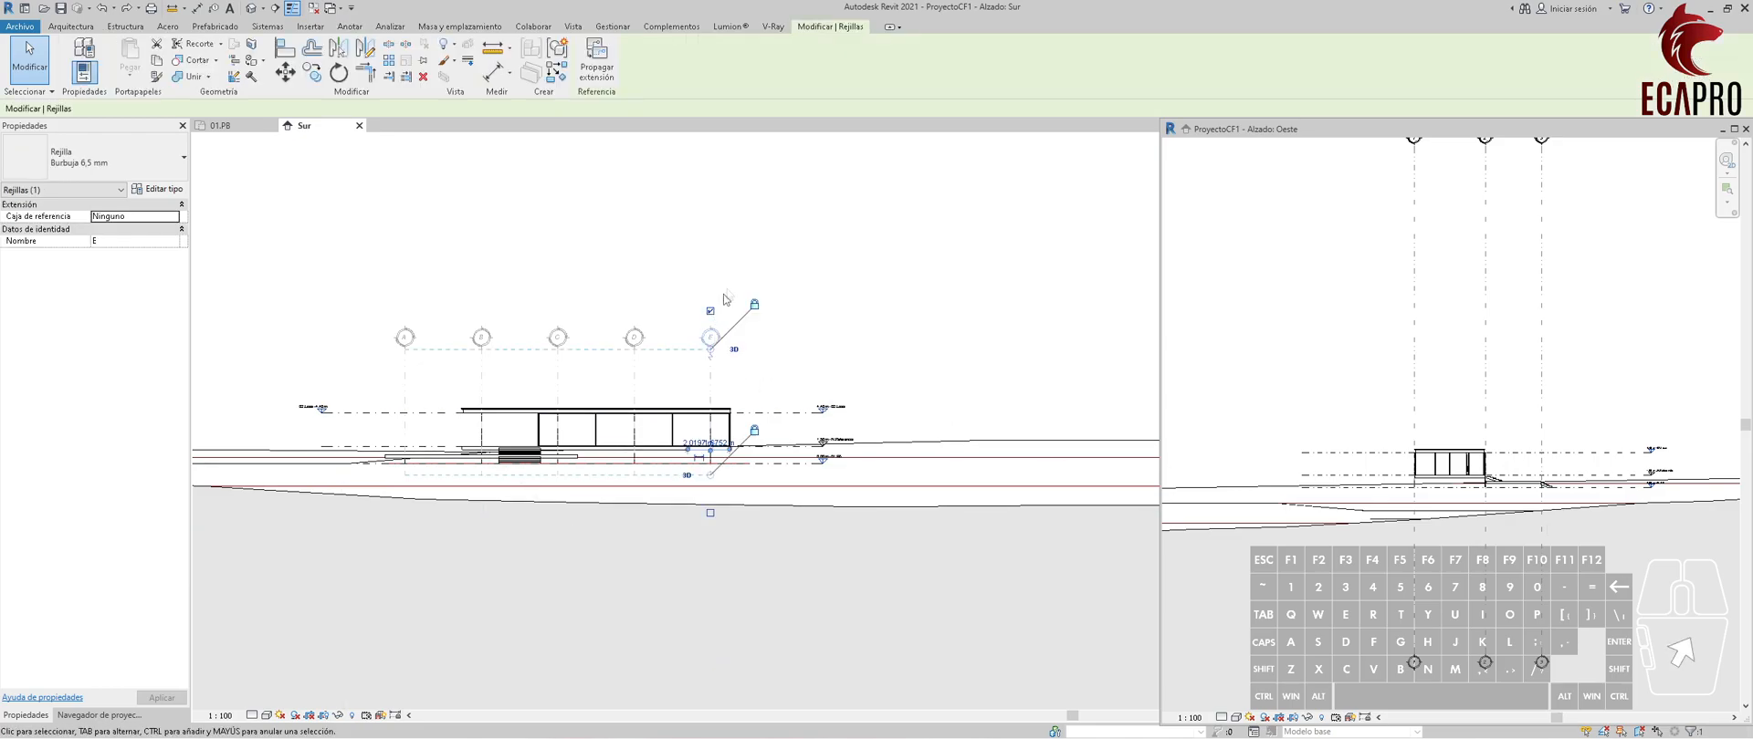
{"action": "left_click", "coordinate": [596, 57]}
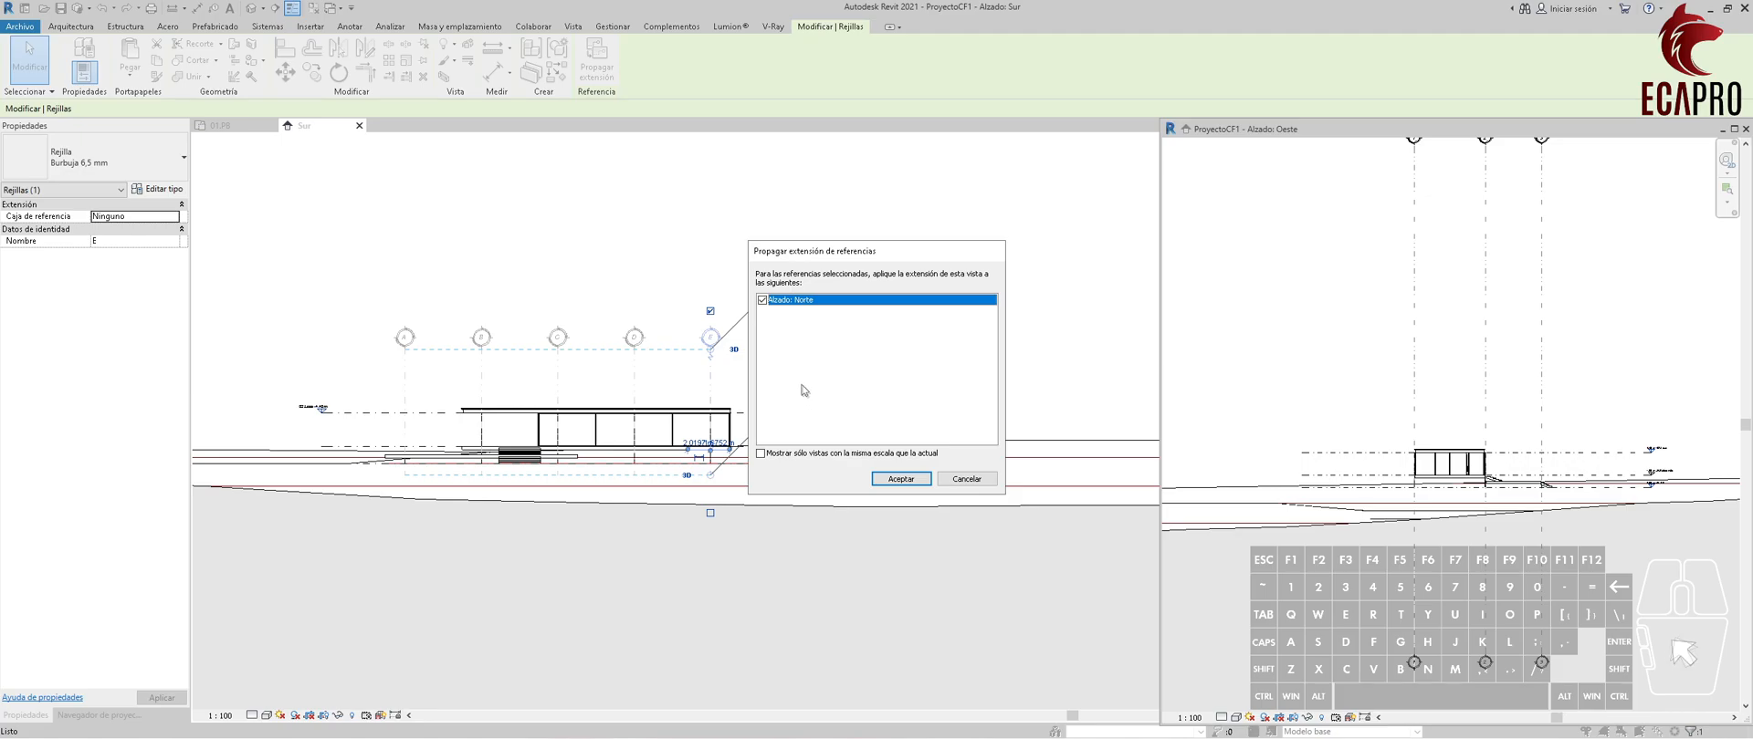
{"action": "left_click", "coordinate": [899, 478]}
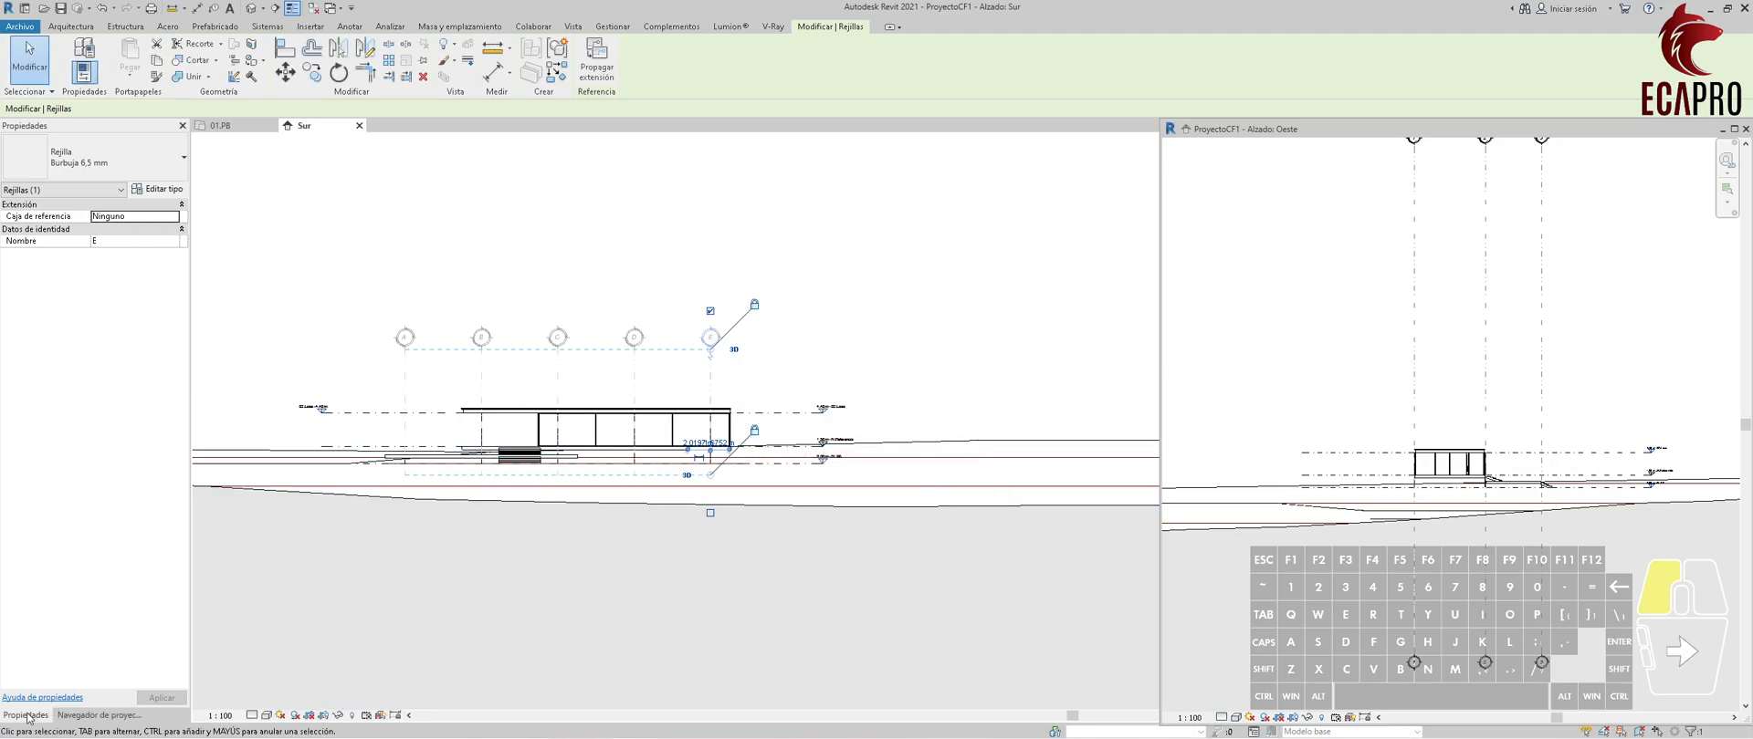
Open the Este elevation and raise the lower ends of its three grids to just below the house.
{"action": "left_click", "coordinate": [99, 714]}
{"action": "left_click", "coordinate": [290, 329]}
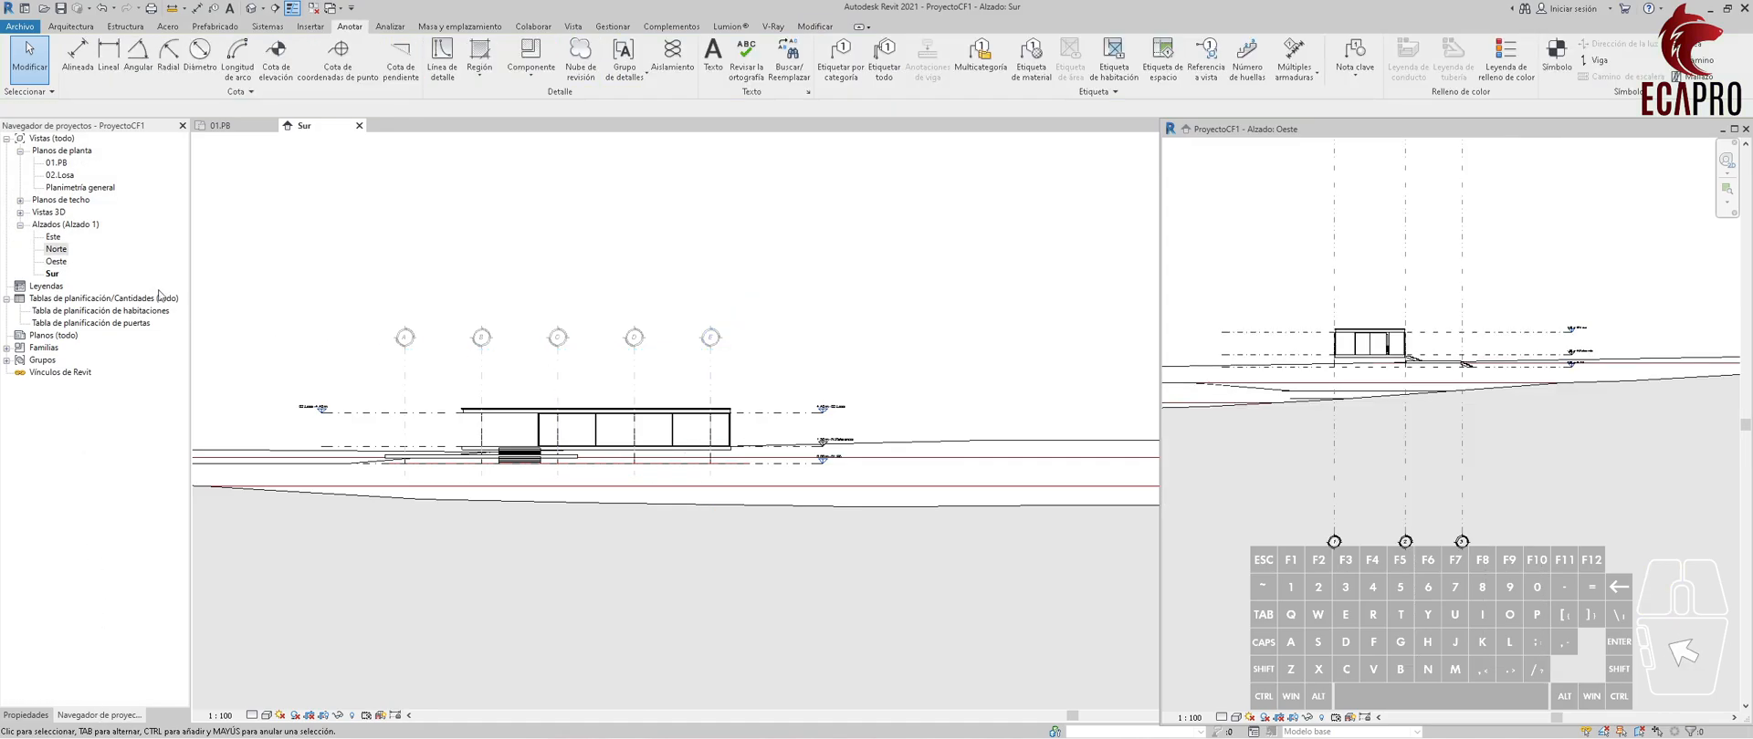
{"action": "double_click", "coordinate": [55, 238]}
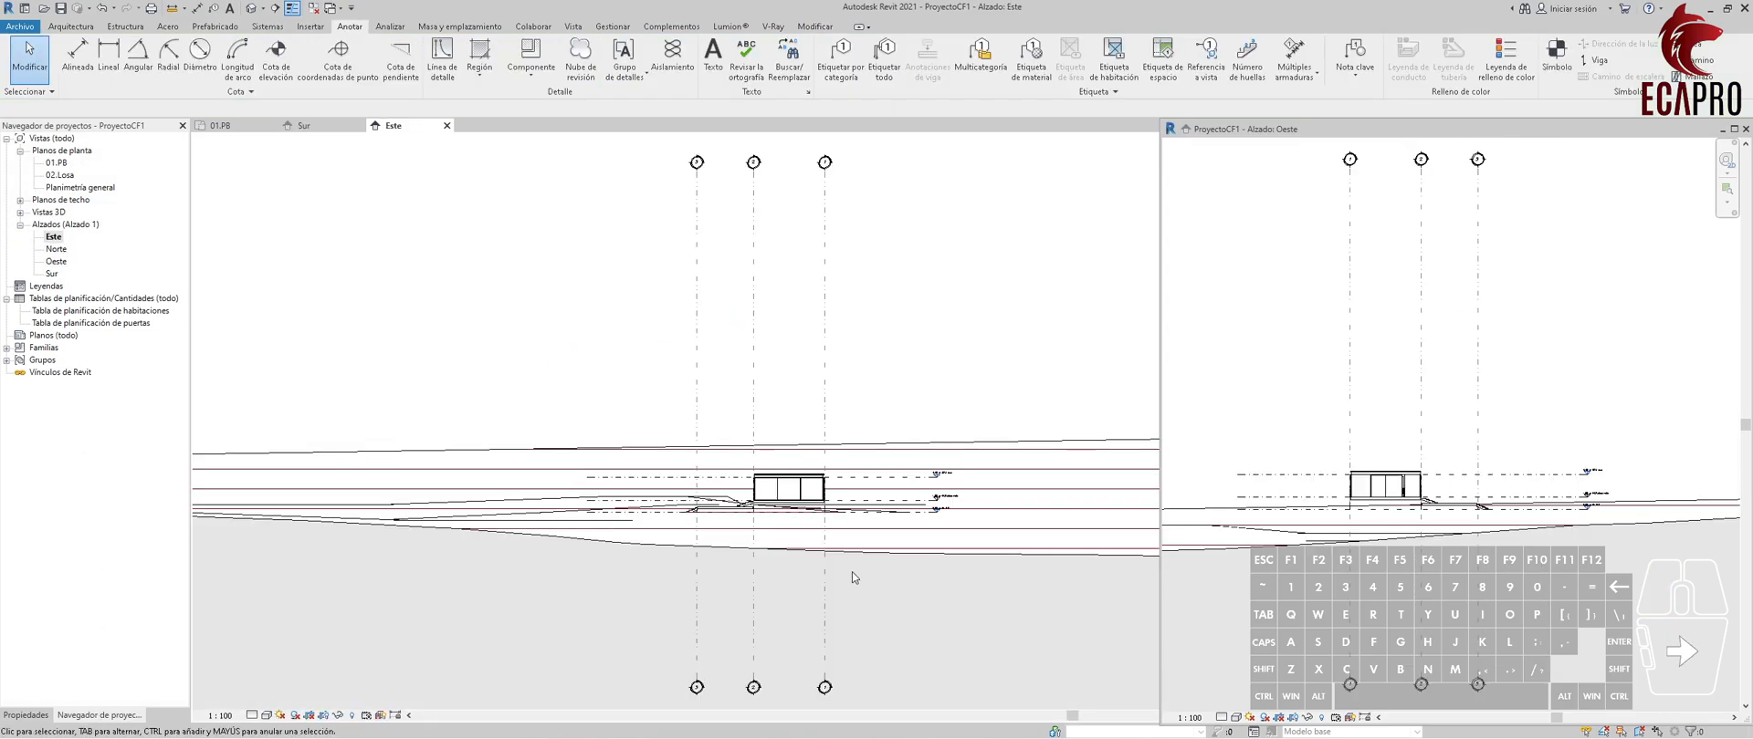
{"action": "left_click", "coordinate": [825, 624]}
{"action": "left_click_drag", "start_coordinate": [824, 686], "coordinate": [817, 528]}
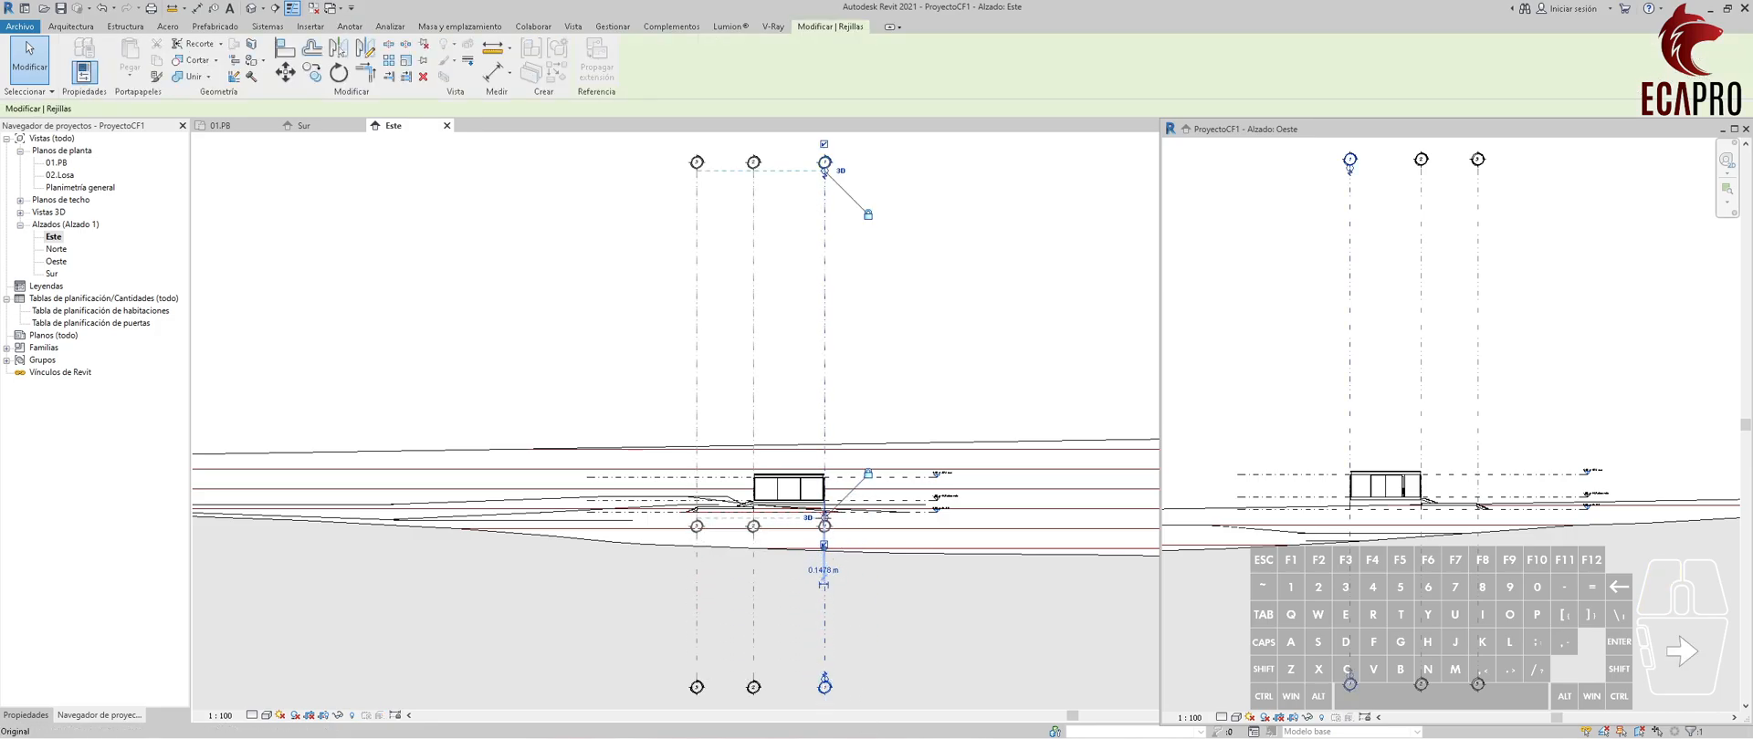
Hide the lower bubbles of the three grids in the Este elevation.
{"action": "scroll", "coordinate": [812, 529], "scroll_direction": "up", "scroll_amount": 2}
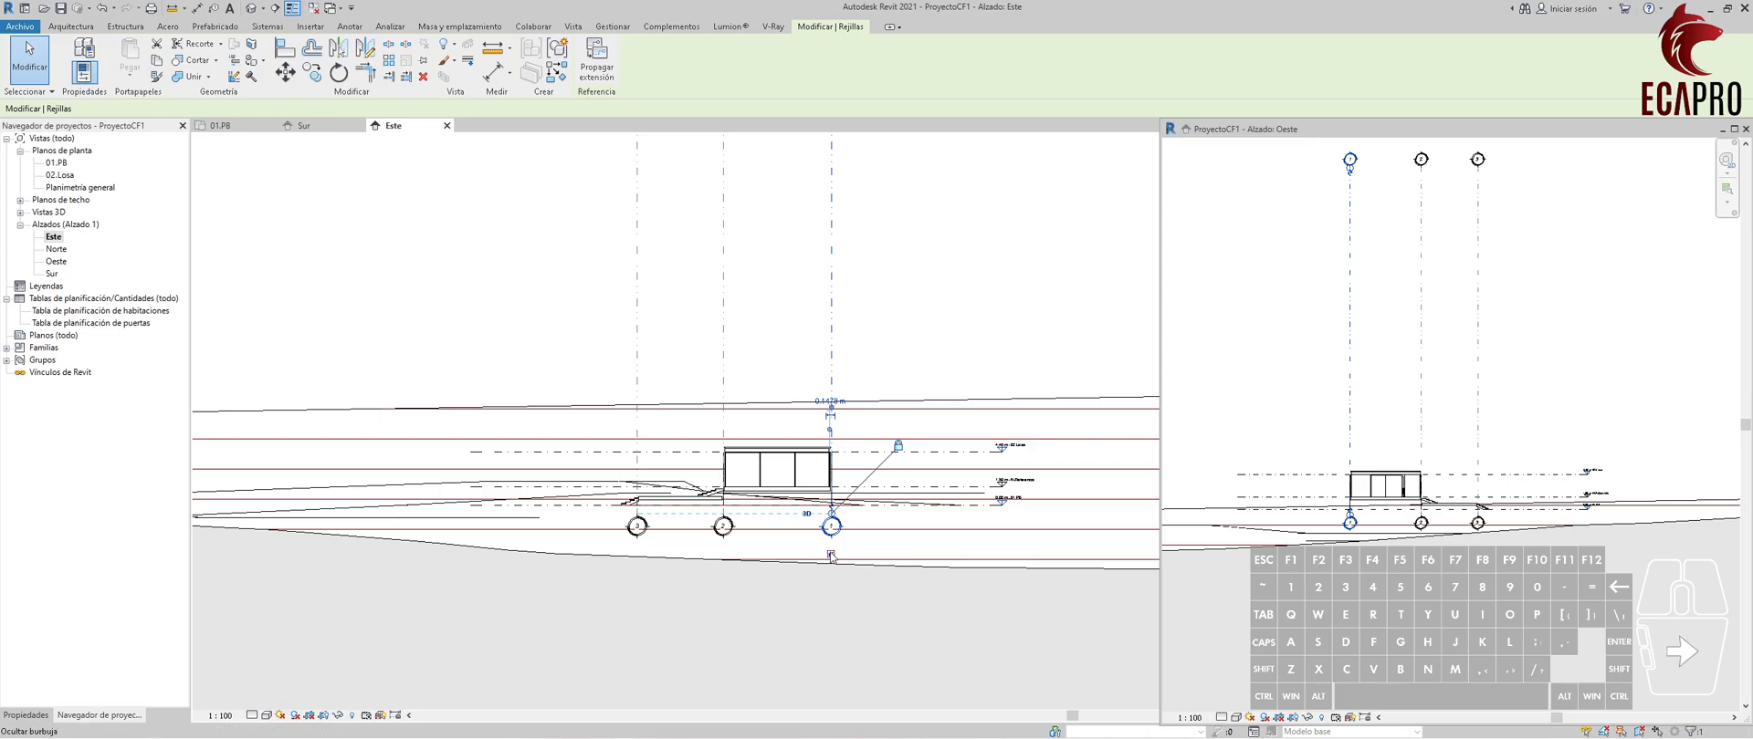
{"action": "left_click", "coordinate": [728, 541]}
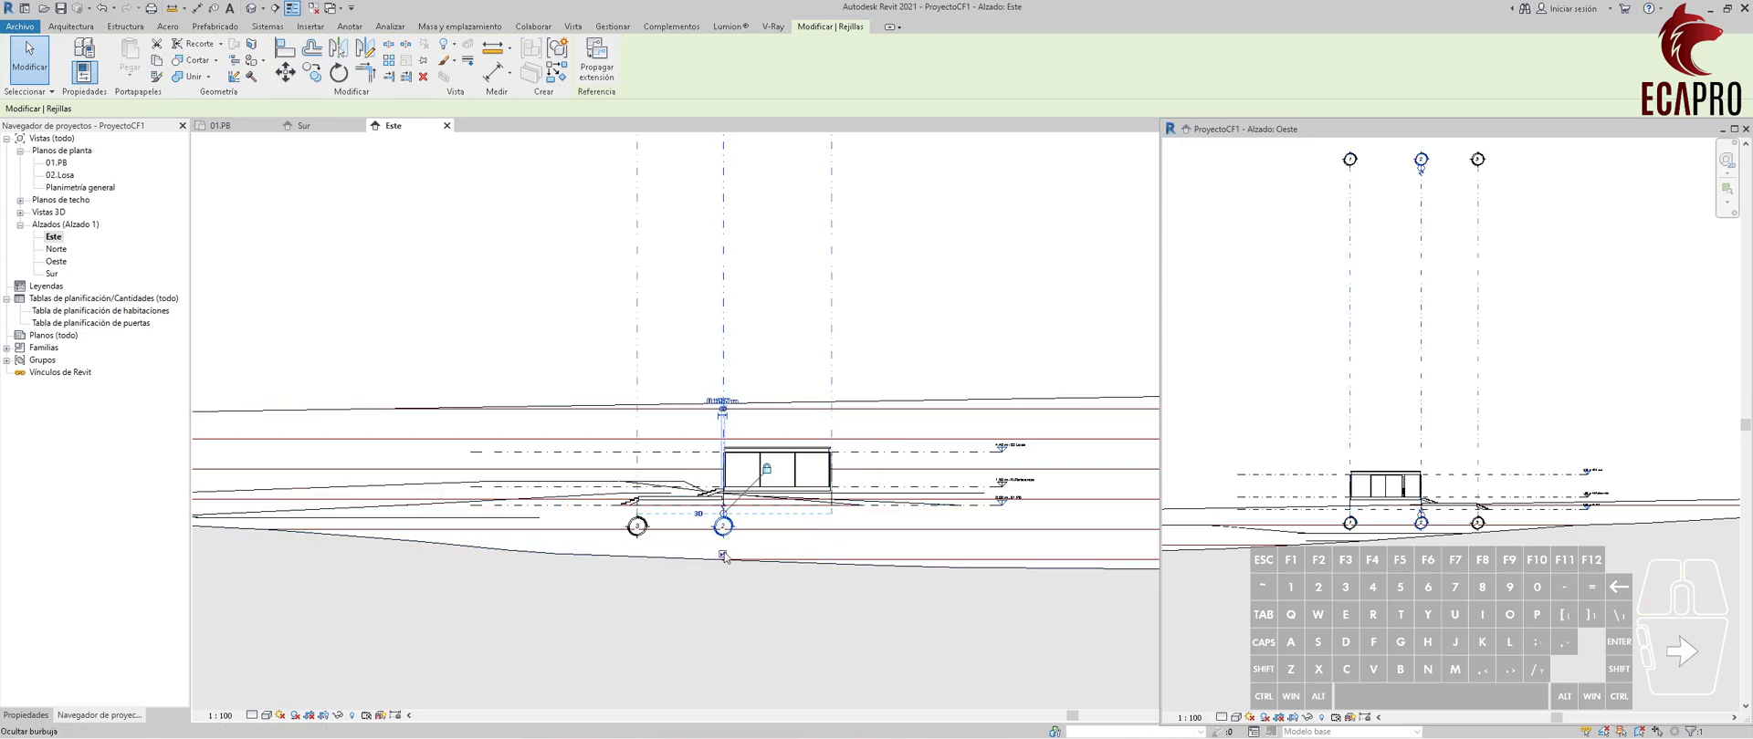
{"action": "left_click", "coordinate": [637, 526]}
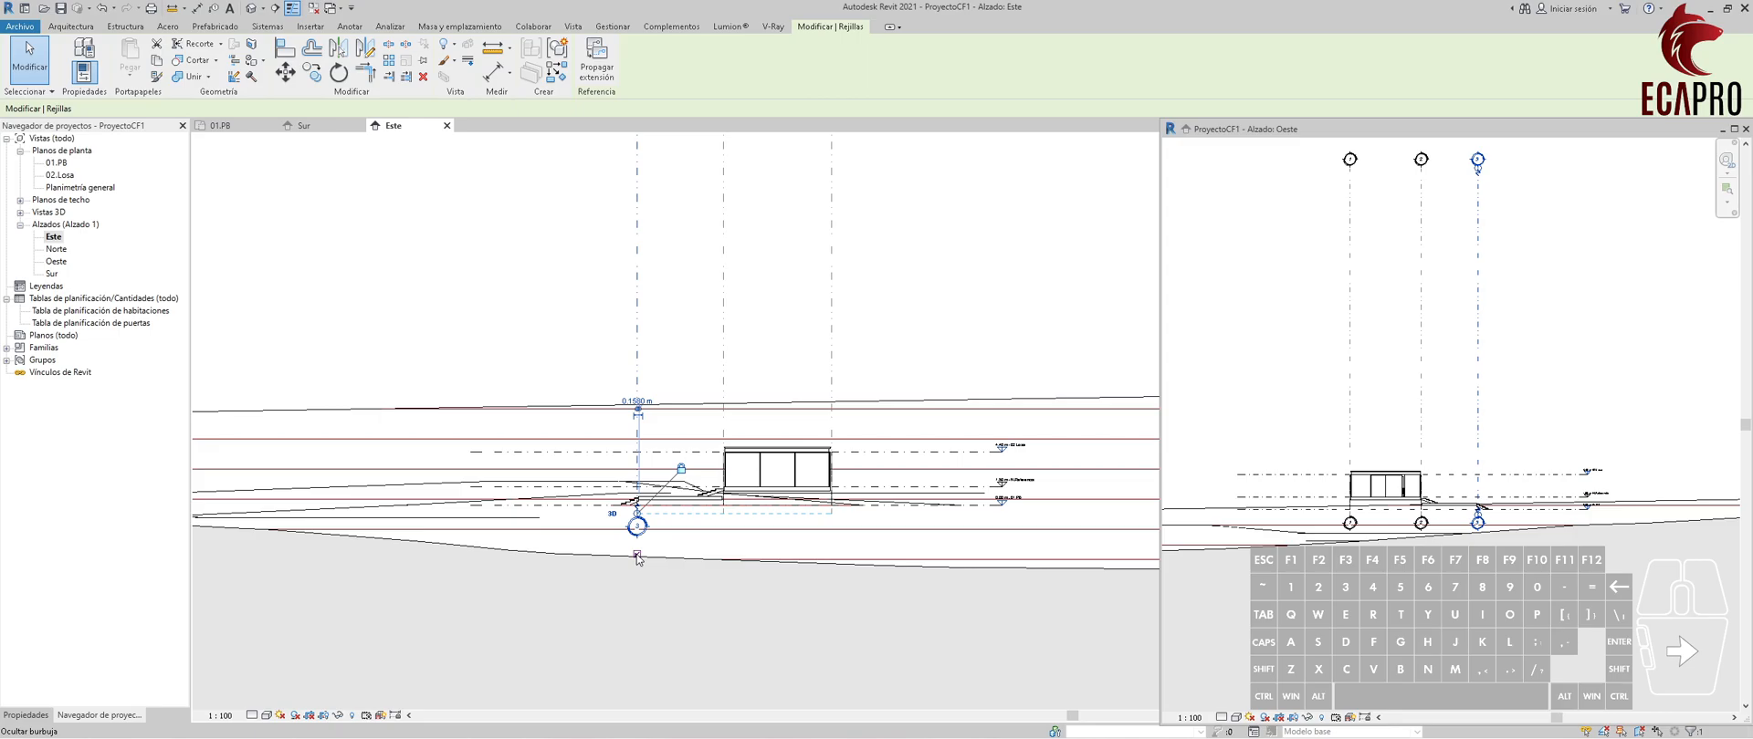
{"action": "left_click", "coordinate": [637, 555]}
Lower the upper ends of the three grids to a short distance above the roof in the Este elevation.
{"action": "middle_click_drag", "start_coordinate": [810, 389], "coordinate": [811, 577]}
{"action": "scroll", "coordinate": [810, 580], "scroll_direction": "down", "scroll_amount": 2}
{"action": "left_click", "coordinate": [834, 395]}
{"action": "left_click", "coordinate": [829, 271]}
{"action": "left_click_drag", "start_coordinate": [827, 271], "coordinate": [845, 561]}
{"action": "middle_click_drag", "start_coordinate": [936, 562], "coordinate": [938, 414]}
Select all three grids in the Este elevation, propagate their extents to Alzado: Oeste, and switch to the Oeste view.
{"action": "left_click_drag", "start_coordinate": [872, 410], "coordinate": [653, 379]}
{"action": "left_click", "coordinate": [596, 56]}
{"action": "left_click", "coordinate": [762, 301]}
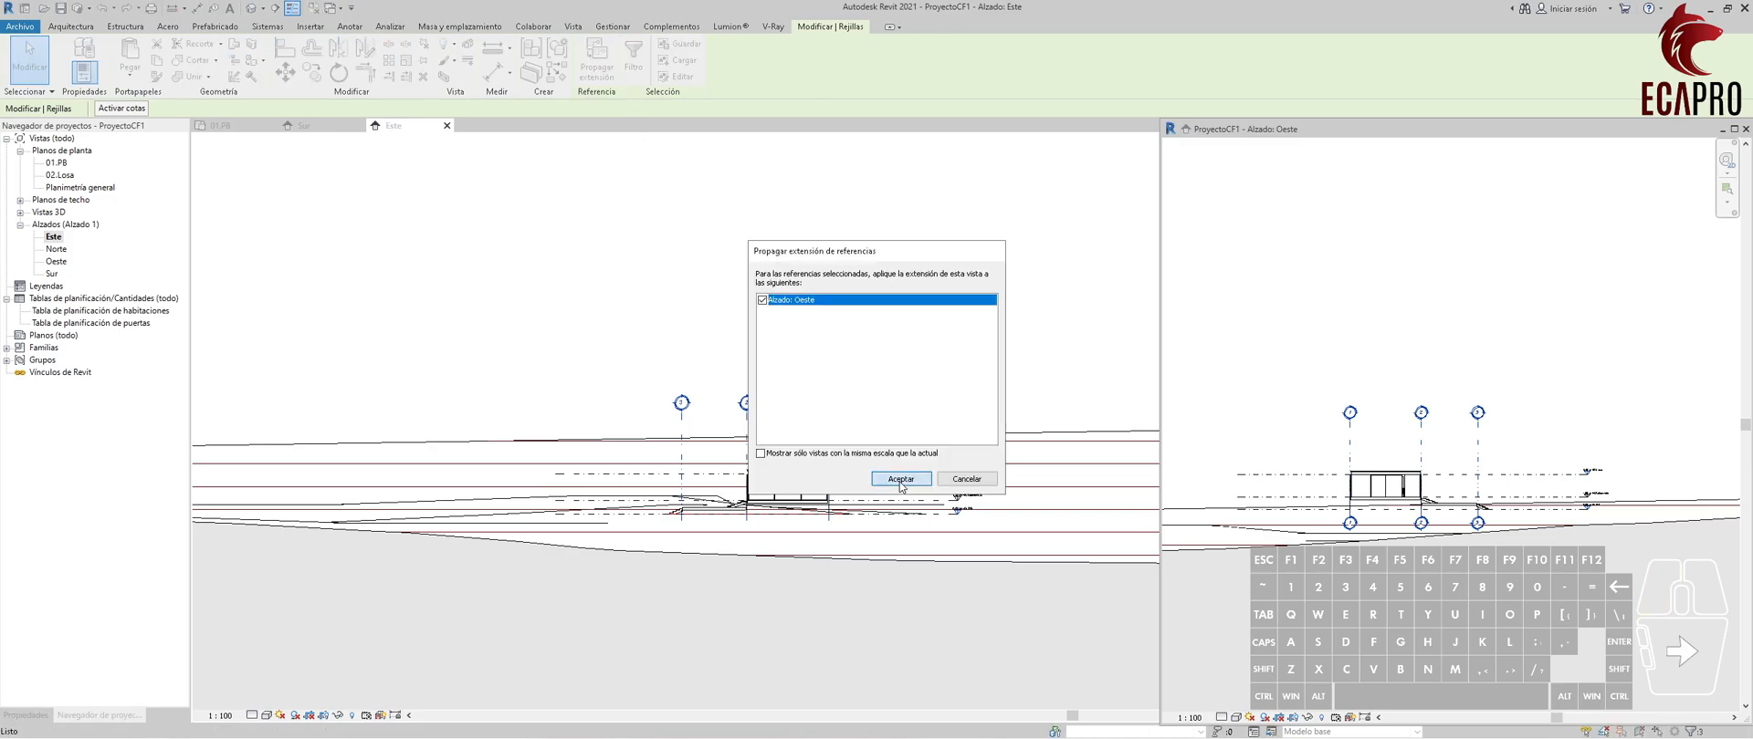
{"action": "left_click", "coordinate": [901, 479]}
{"action": "left_click", "coordinate": [1515, 425]}
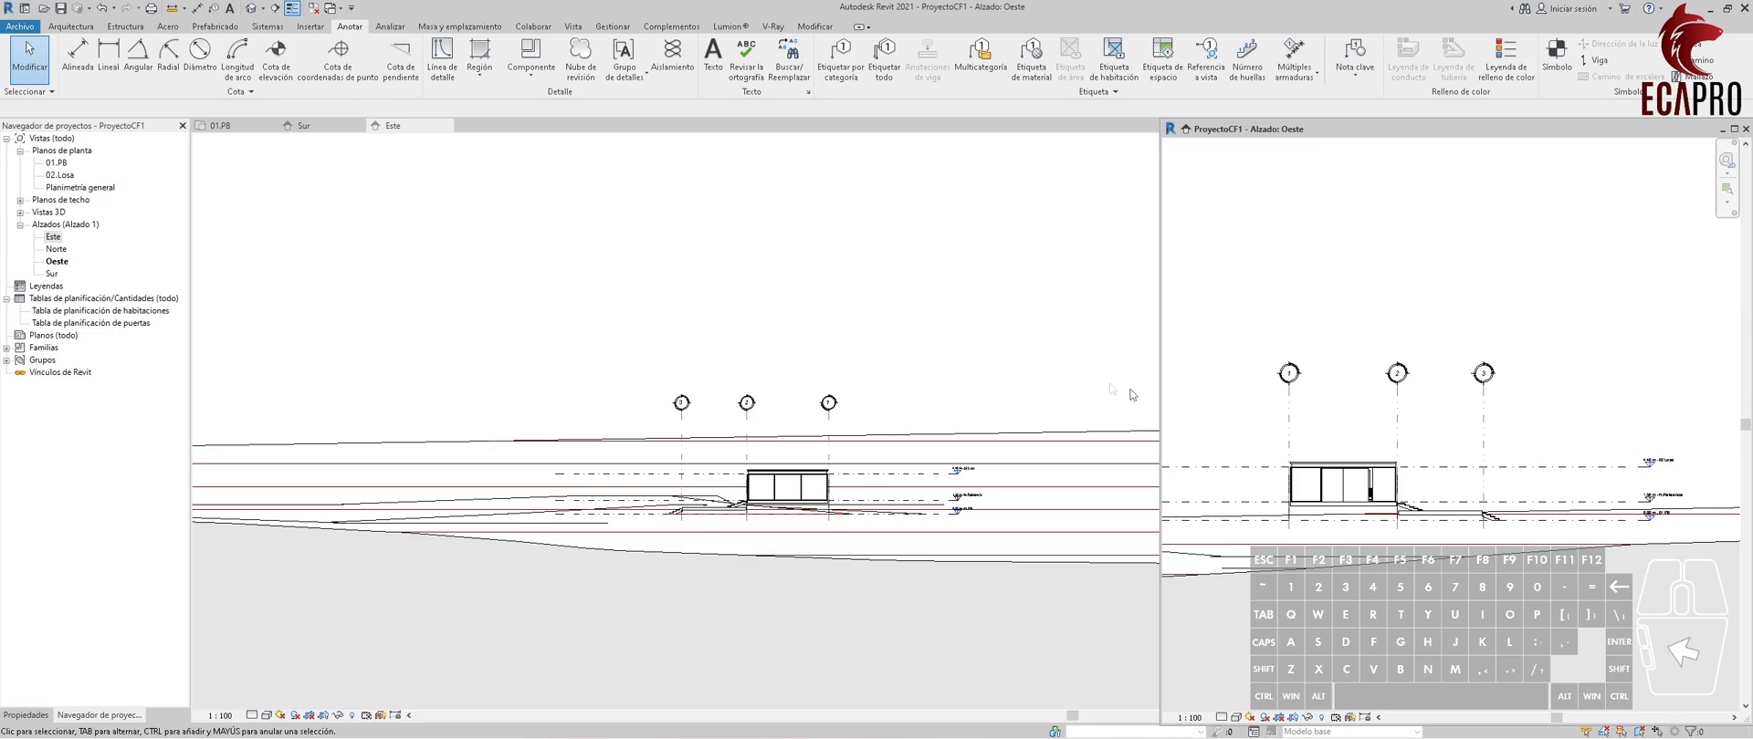
Return to the Este elevation and save the project.
{"action": "left_click", "coordinate": [383, 238]}
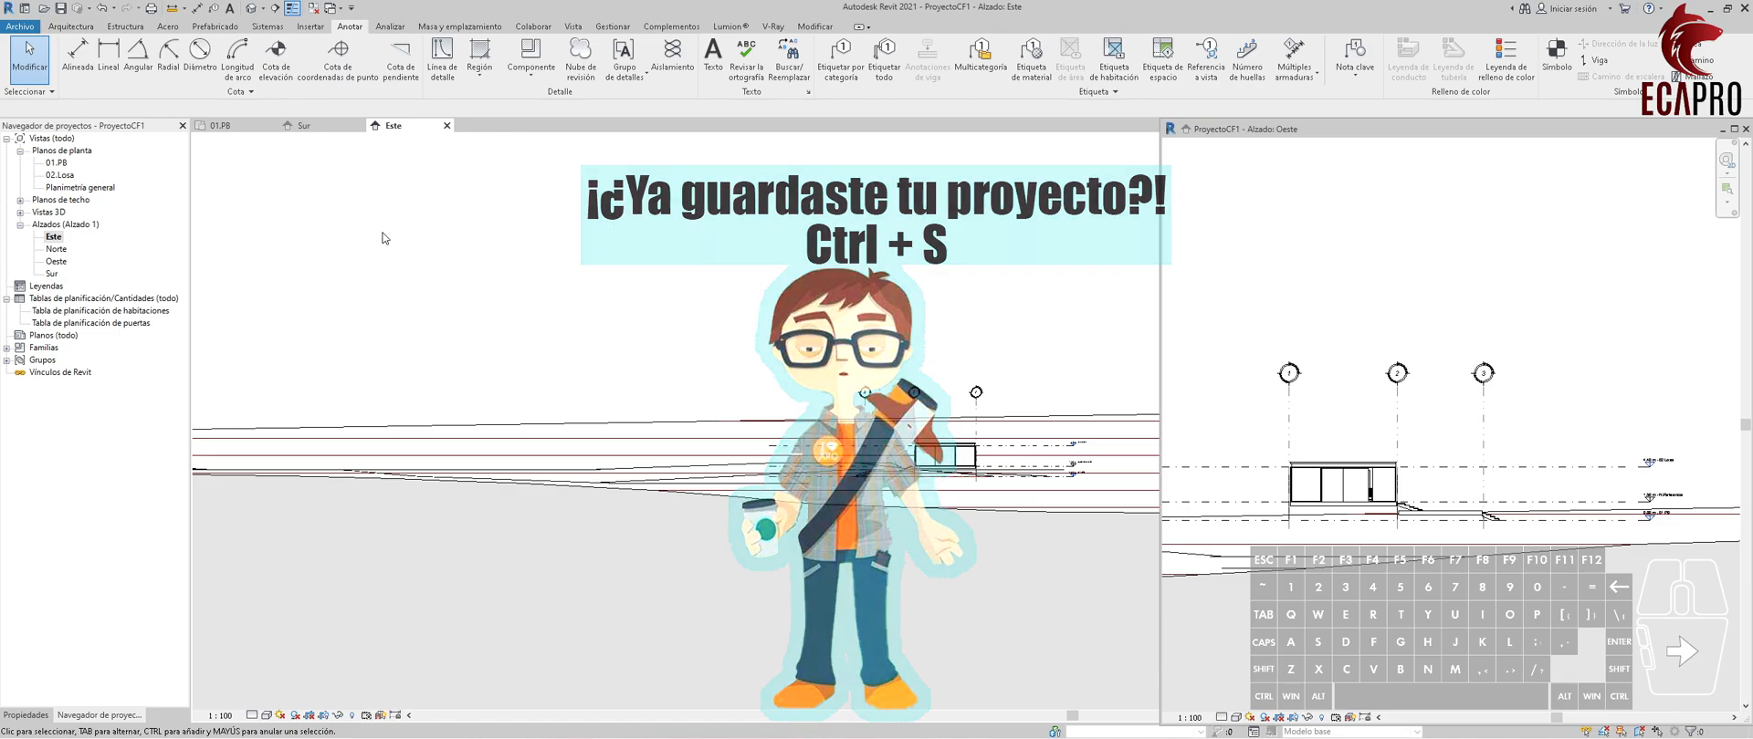
{"action": "key", "text": "ctrl"}
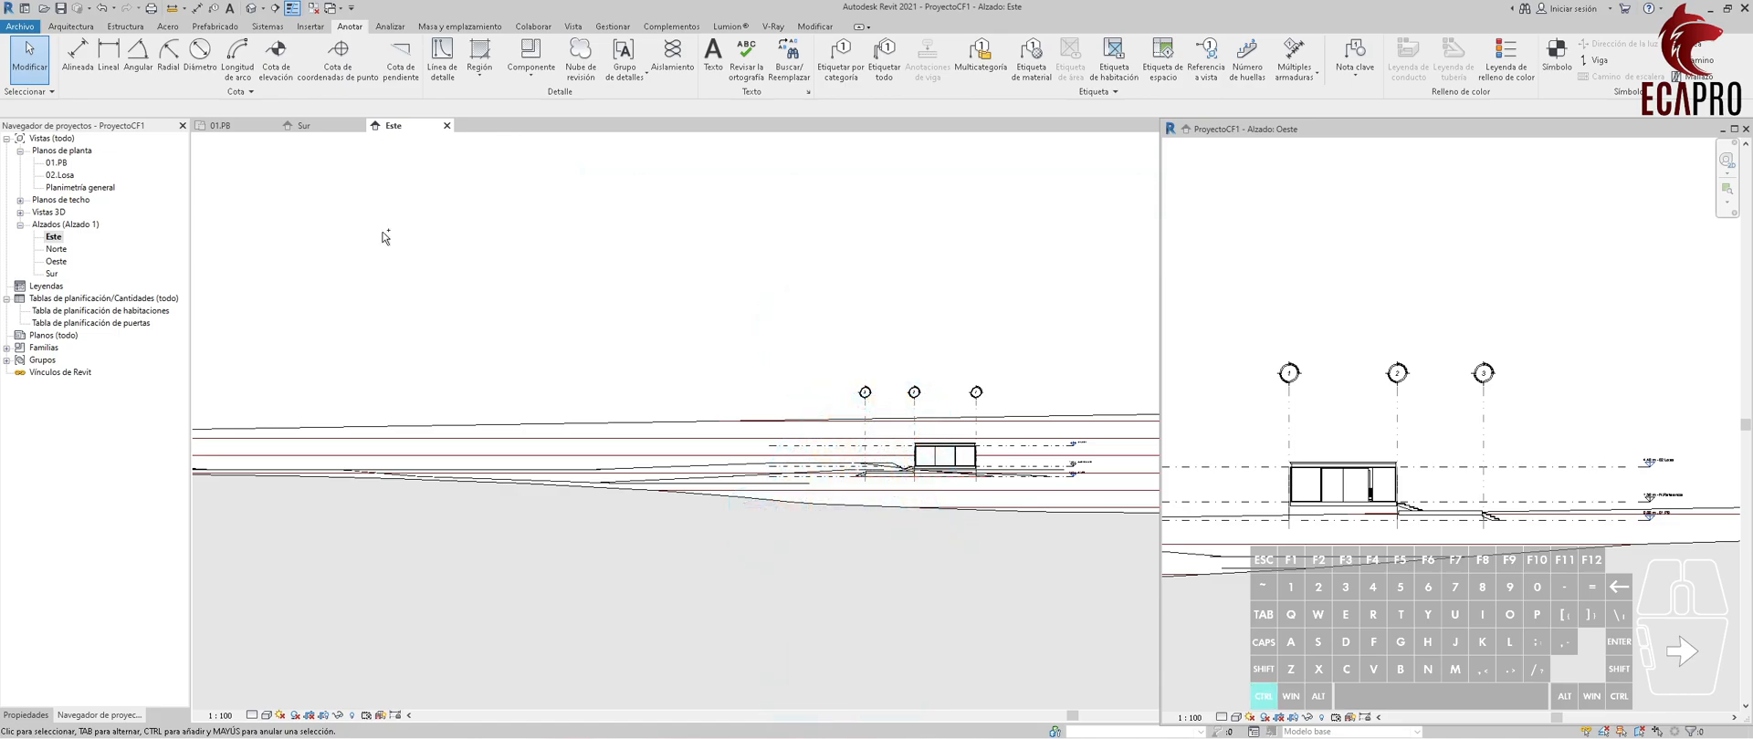
{"action": "key", "text": "ctrl+s"}
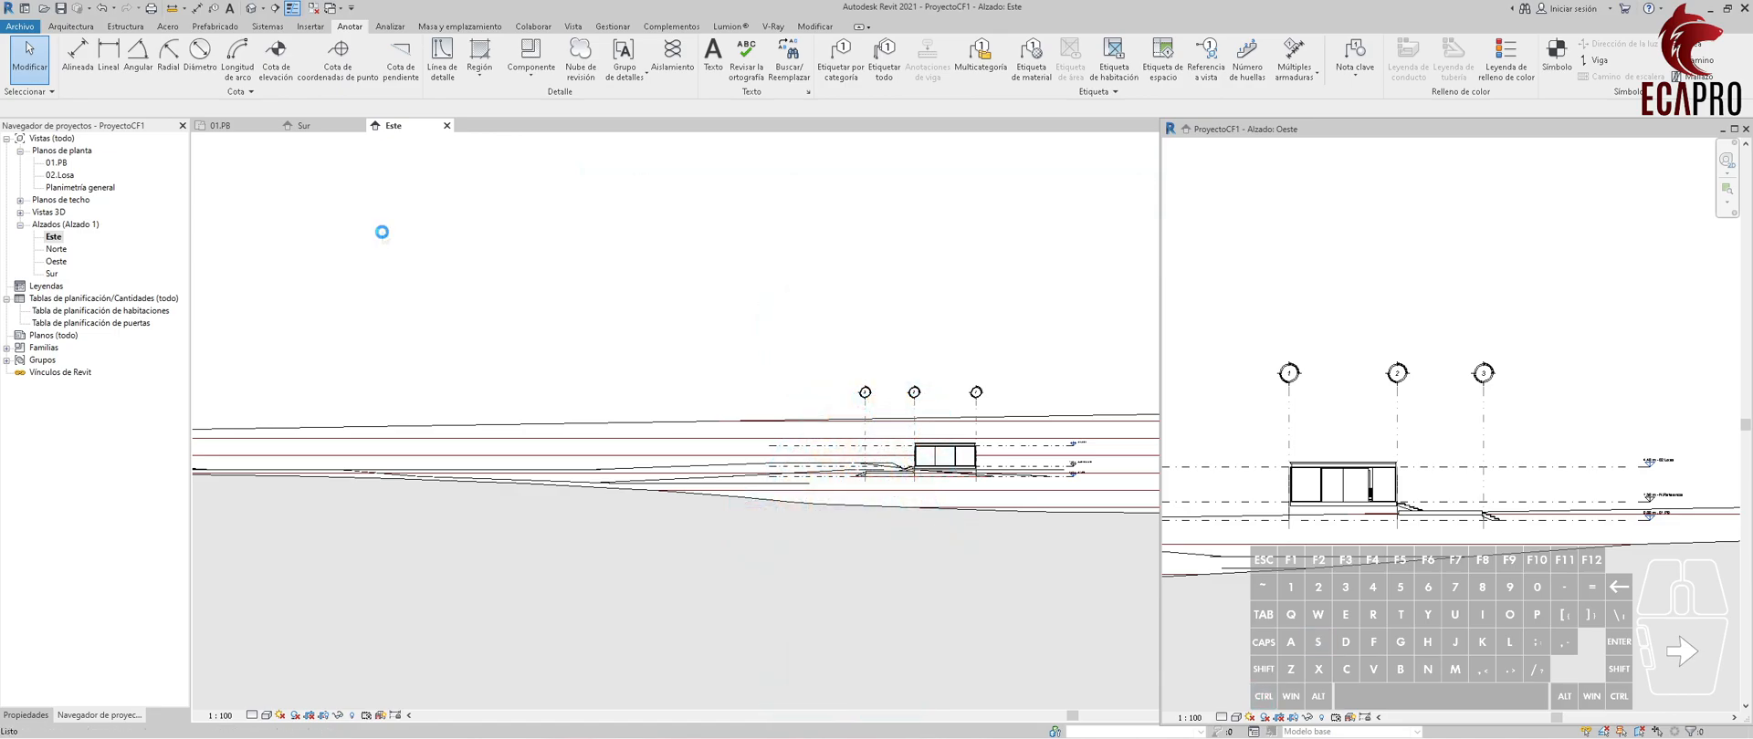